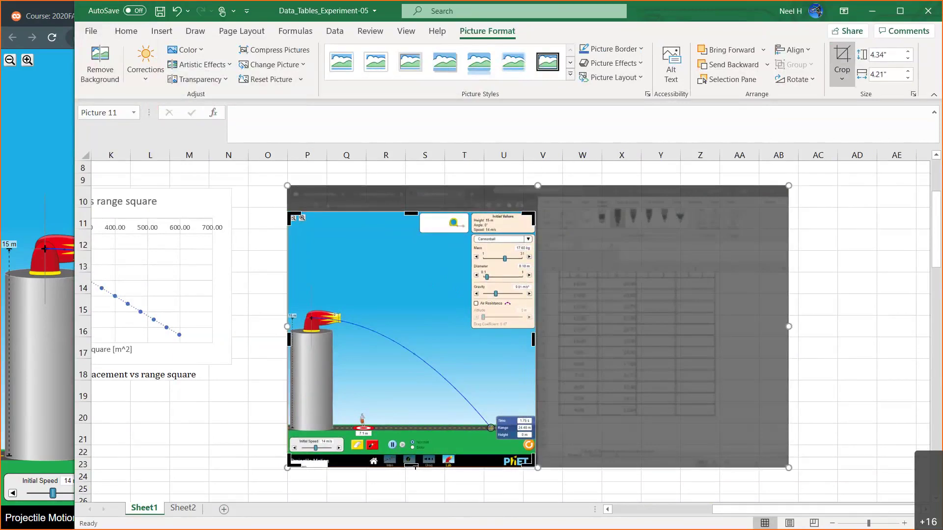
# - Apply the crop to the simulator screenshot and move the cropped picture up so that it ends just above row 21
pyautogui.click(846, 62)
pyautogui.moveTo(466, 286); pyautogui.dragTo(470, 244)
# - Enter the caption "Figure 1 Schematic diagram of the simulator for part A of the experiment" in cell P21 below the picture
pyautogui.click(316, 437)
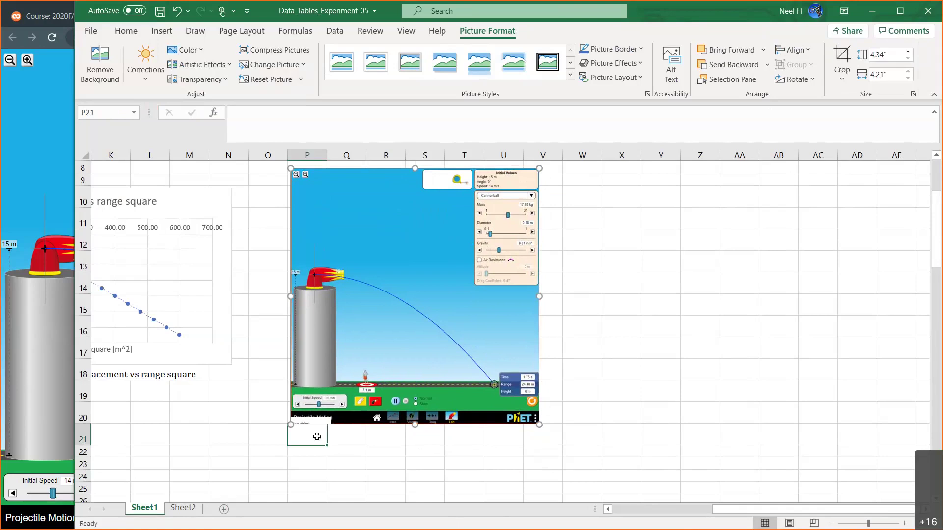
pyautogui.write('Figure 1')
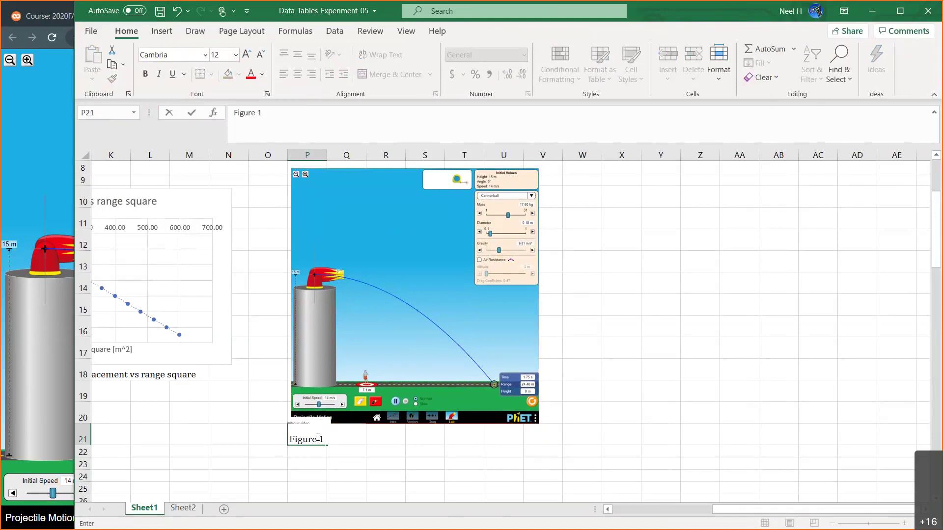
pyautogui.write('Sche')
pyautogui.write('matic ')
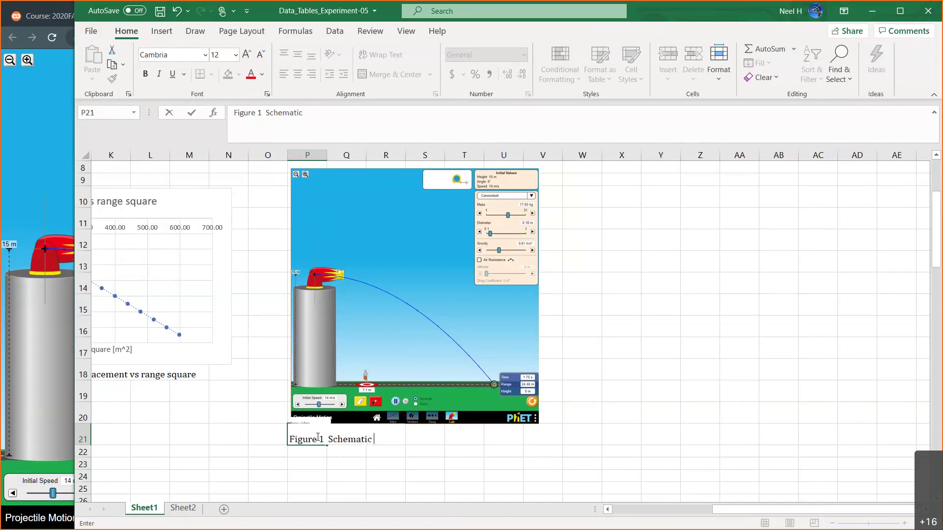
pyautogui.write('diagram of t')
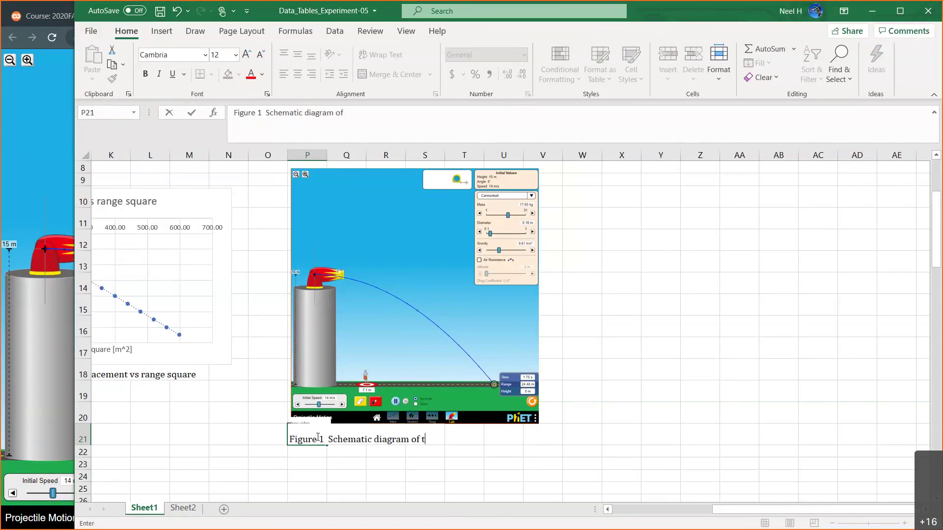
pyautogui.write('he simulator for ')
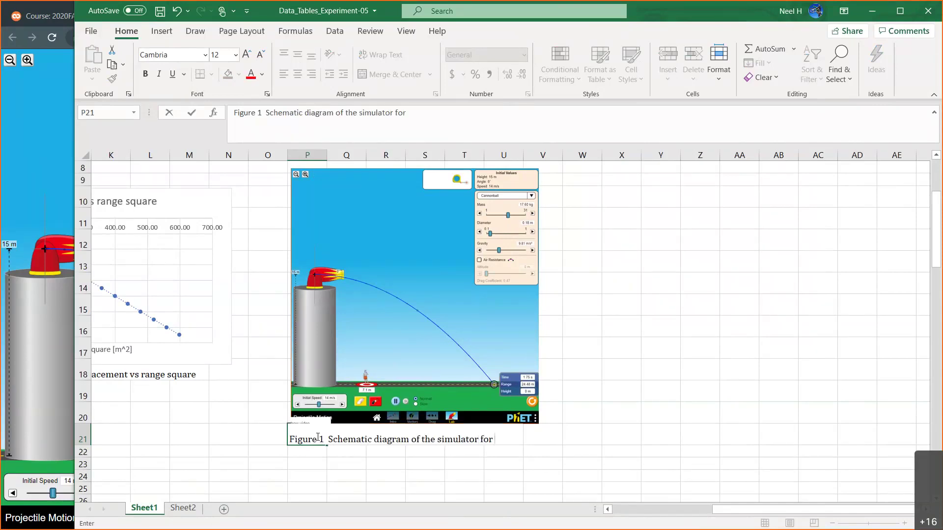
pyautogui.write('part A of the experiment')
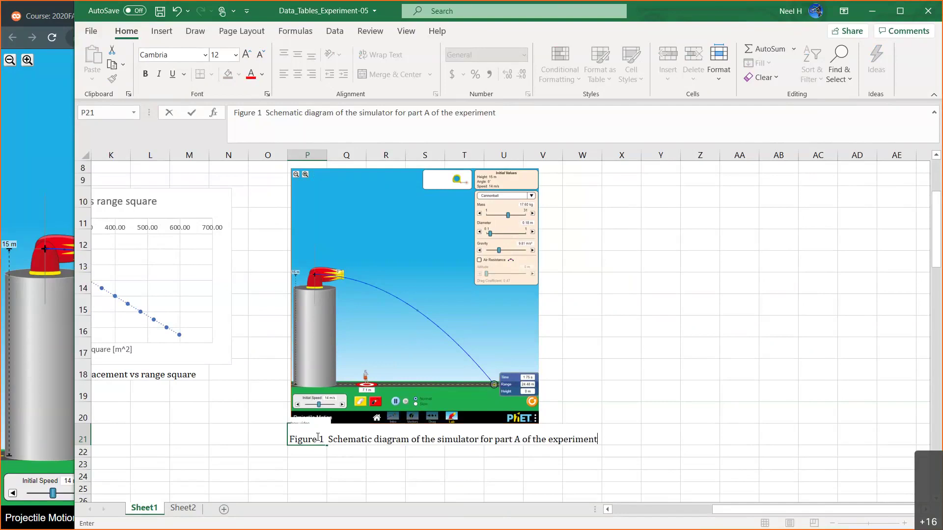
pyautogui.press('Return')
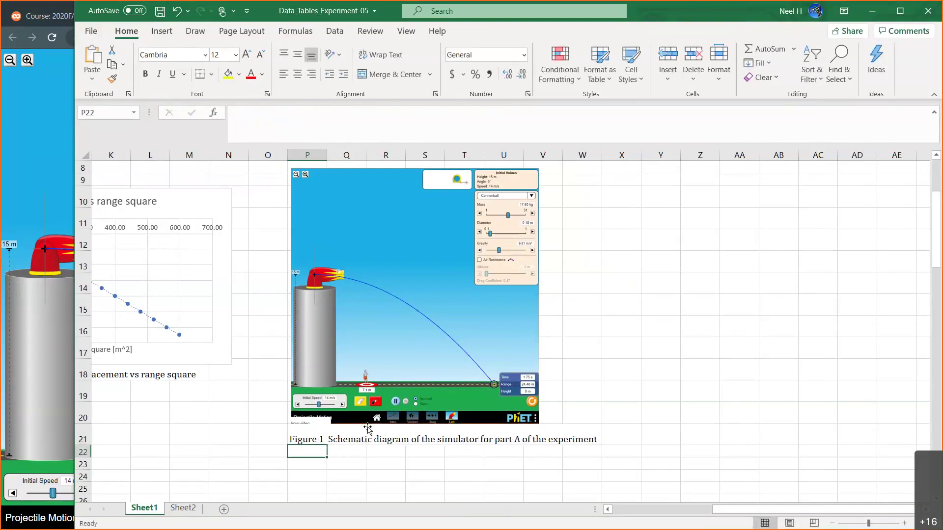
pyautogui.click(328, 435)
pyautogui.click(311, 438)
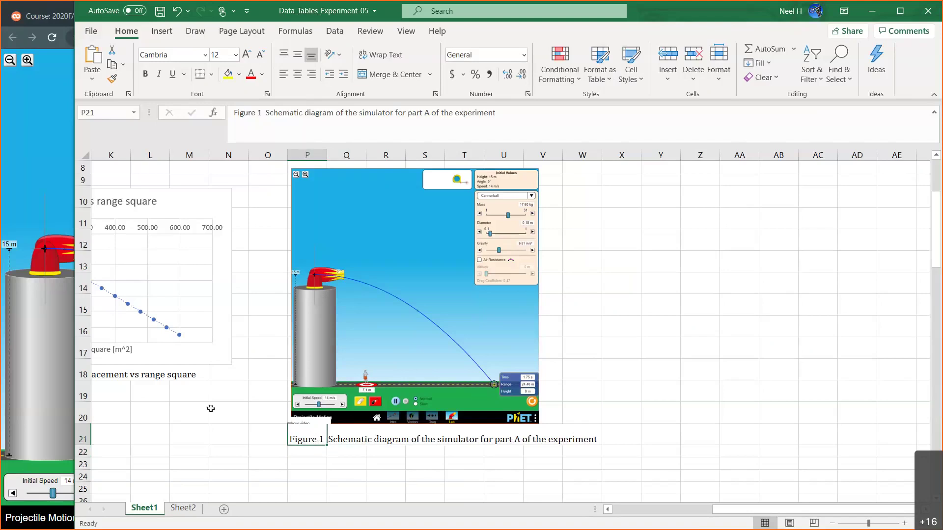
# - Calculate the average of the calculated velocities E10:E21 in cell C29 of Table 2 with the AVERAGE function
pyautogui.hscroll(-6, 211, 409)
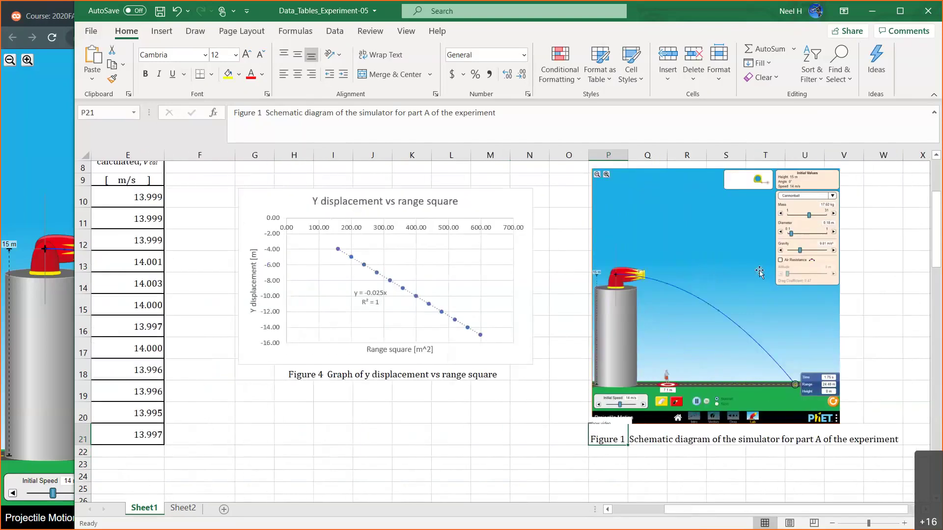
pyautogui.hscroll(-5, 489, 363)
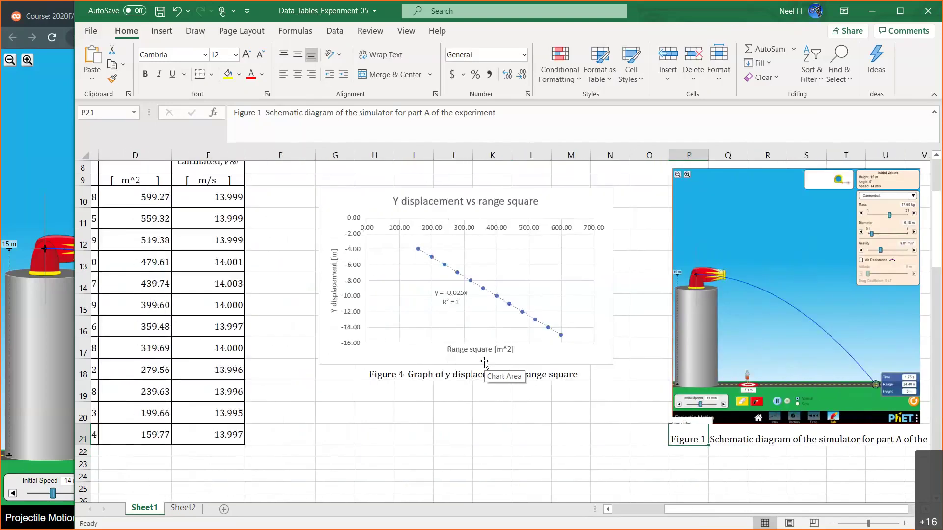
pyautogui.hscroll(-1, 484, 362)
pyautogui.scroll(-4, 484, 362)
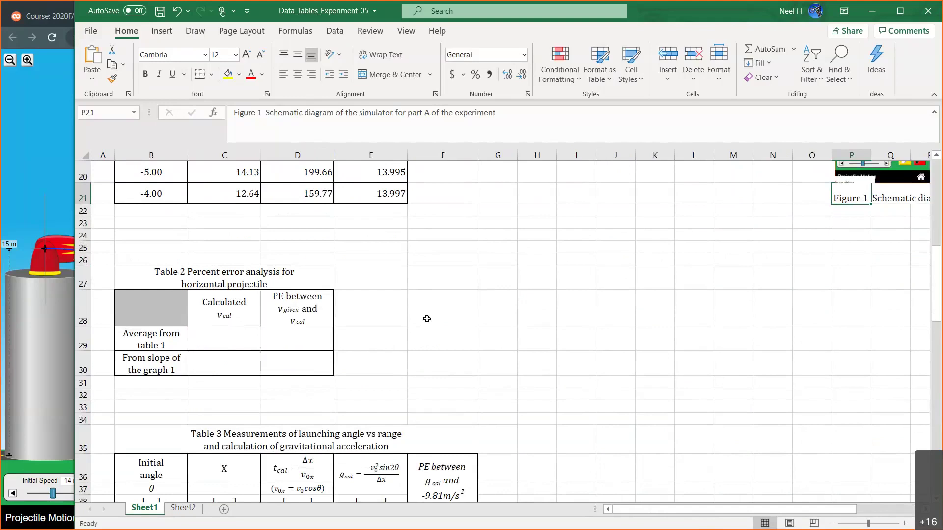
pyautogui.click(219, 340)
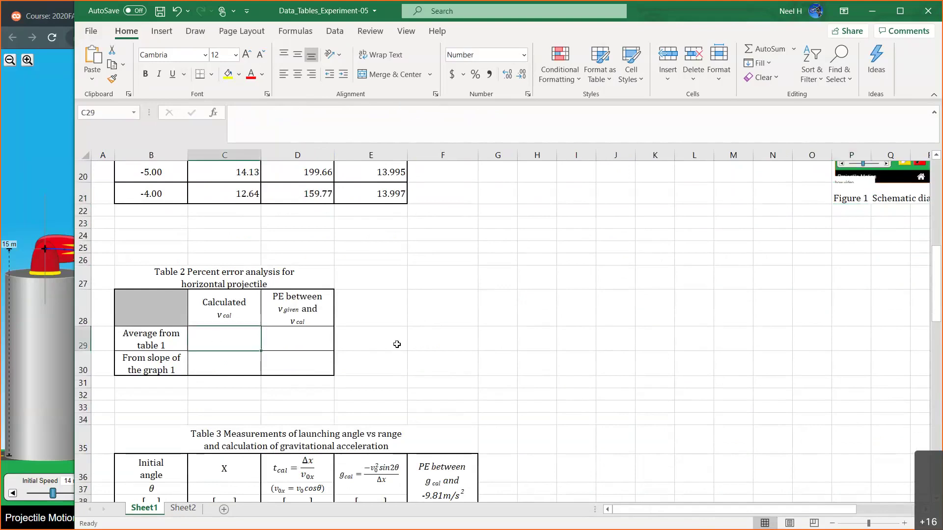
pyautogui.scroll(1, 397, 345)
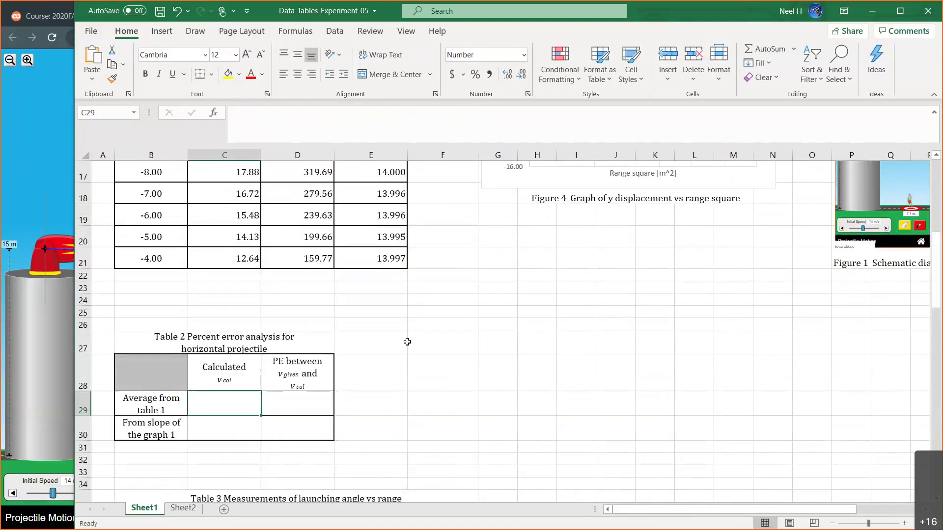
pyautogui.write('=AV')
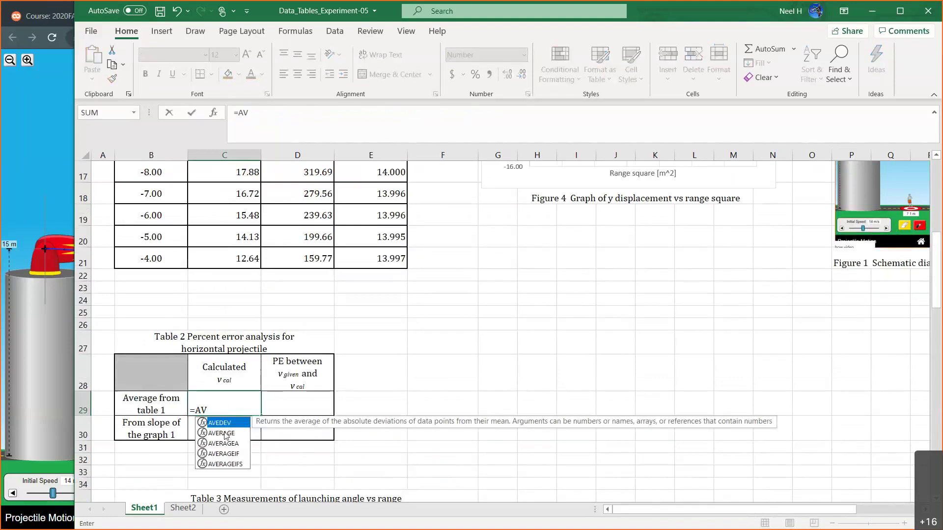
pyautogui.doubleClick(227, 432)
pyautogui.scroll(3, 491, 305)
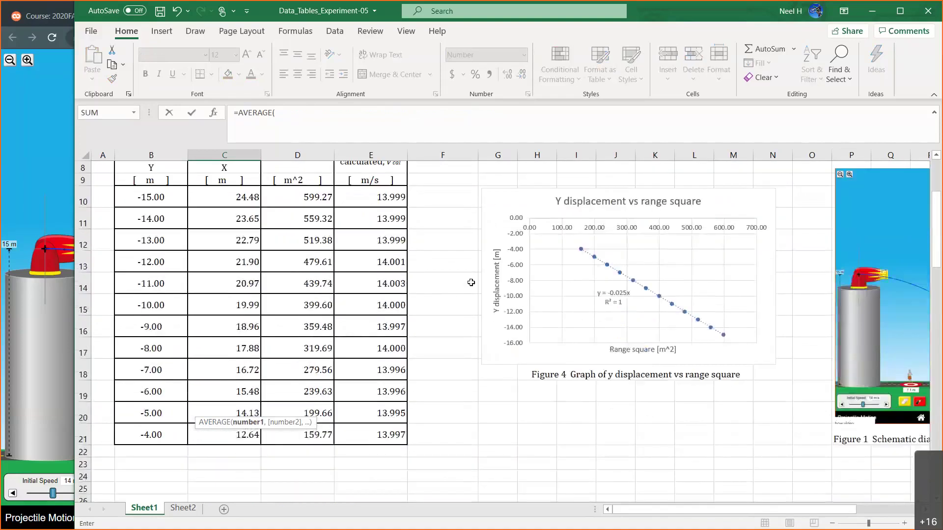
pyautogui.click(382, 199)
pyautogui.moveTo(382, 199); pyautogui.dragTo(378, 452)
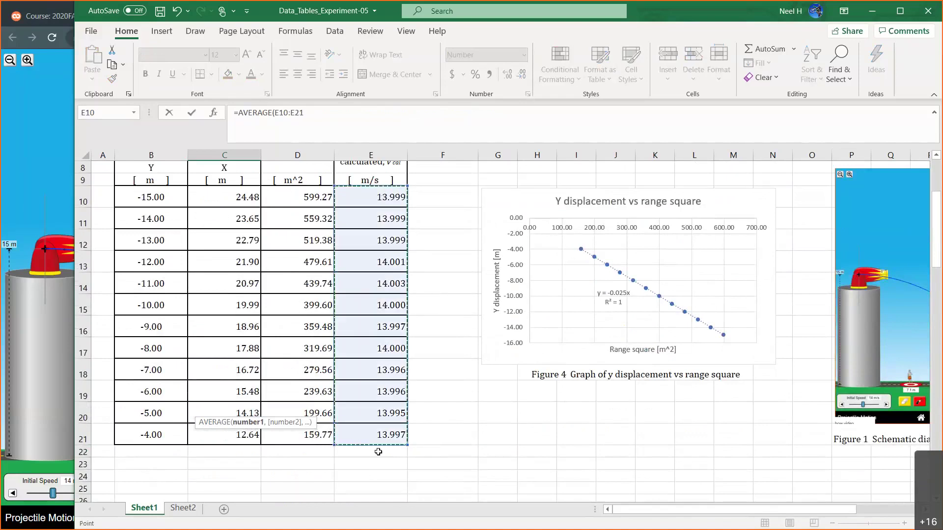
pyautogui.scroll(-4, 379, 469)
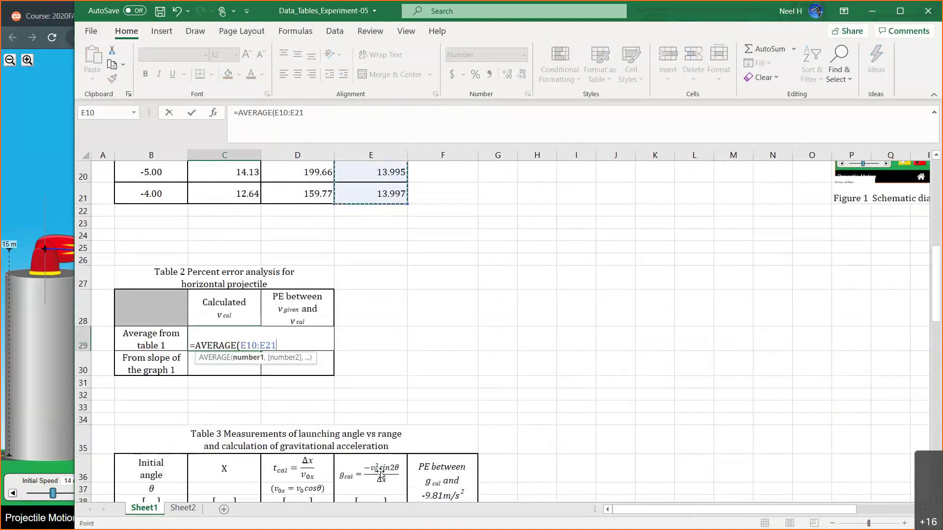
pyautogui.press('Return')
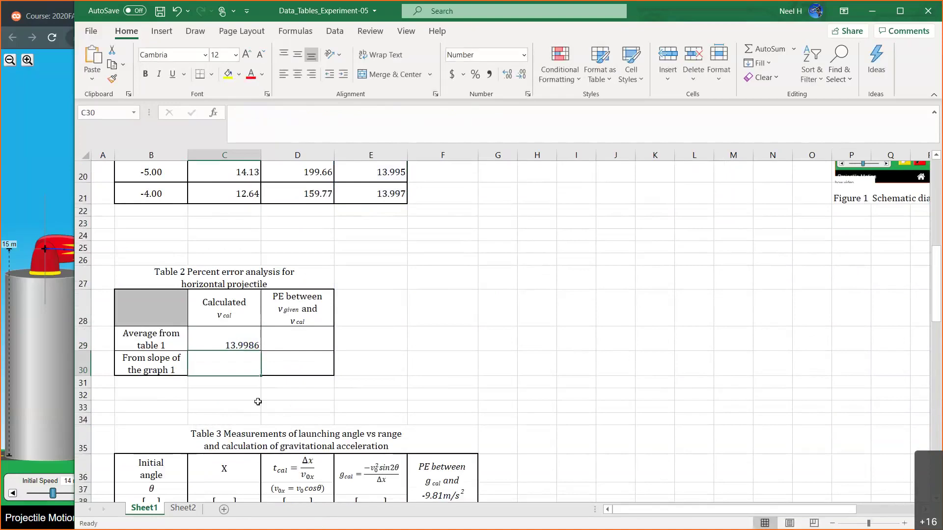
pyautogui.click(252, 334)
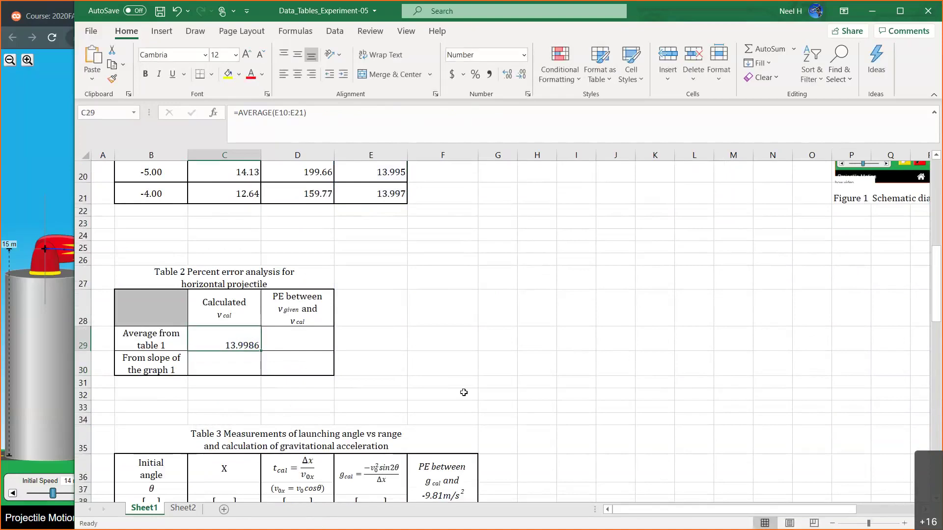
# - Append ", v_given = 14.0 m/s" to the end of the Table 2 title in cell B27
pyautogui.scroll(2, 463, 392)
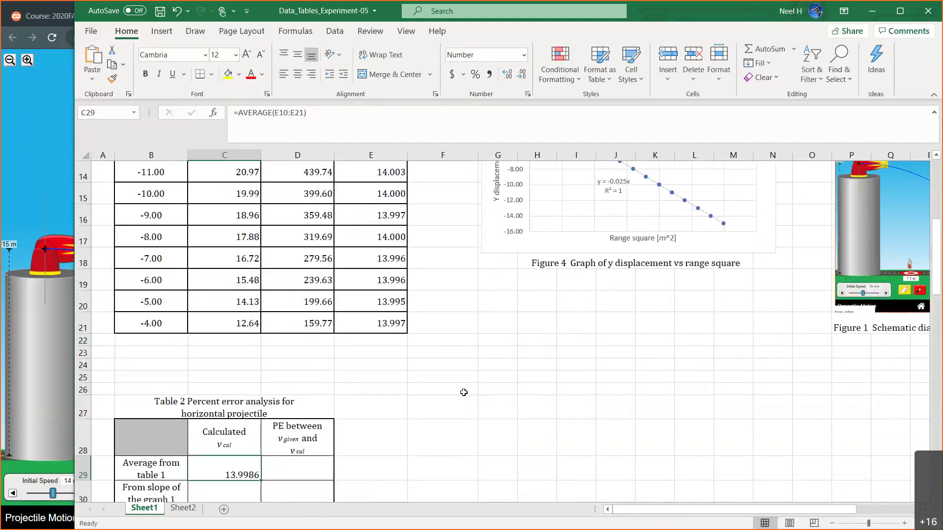
pyautogui.scroll(1, 464, 392)
pyautogui.scroll(-2, 464, 393)
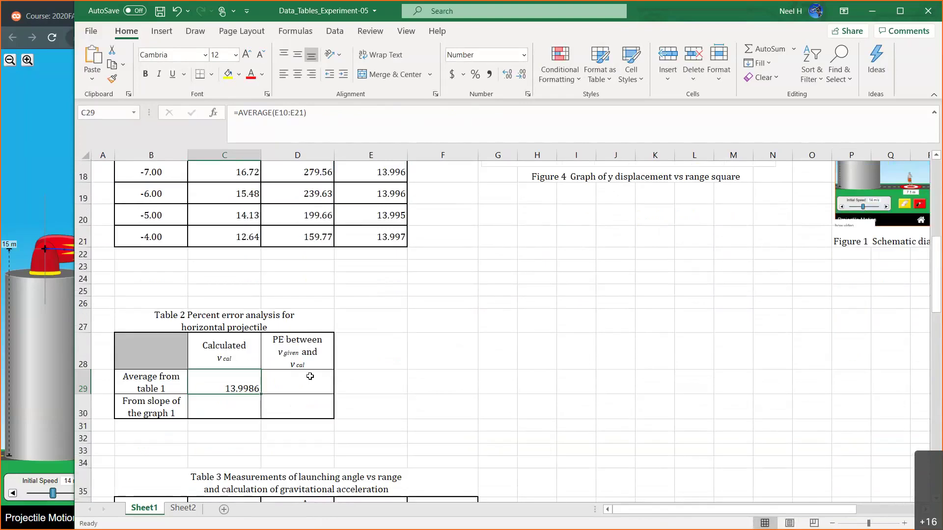
pyautogui.click(310, 376)
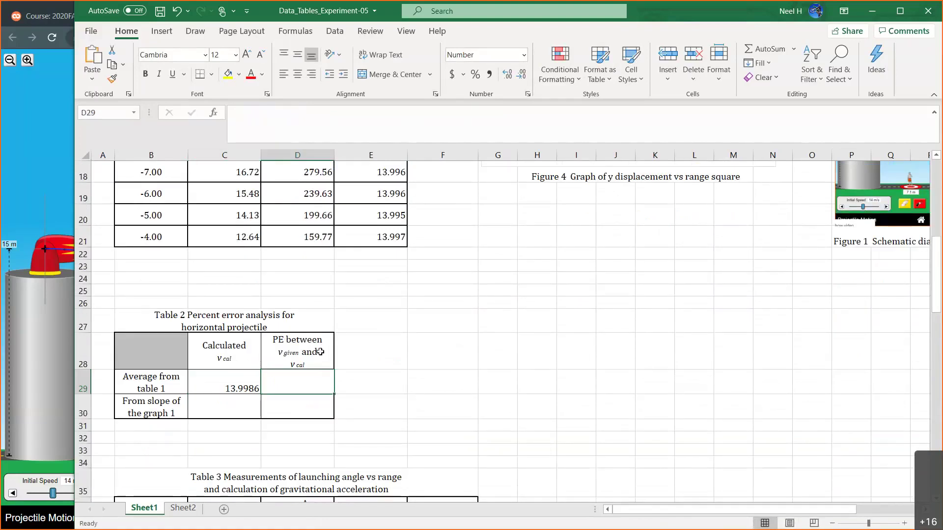
pyautogui.click(262, 324)
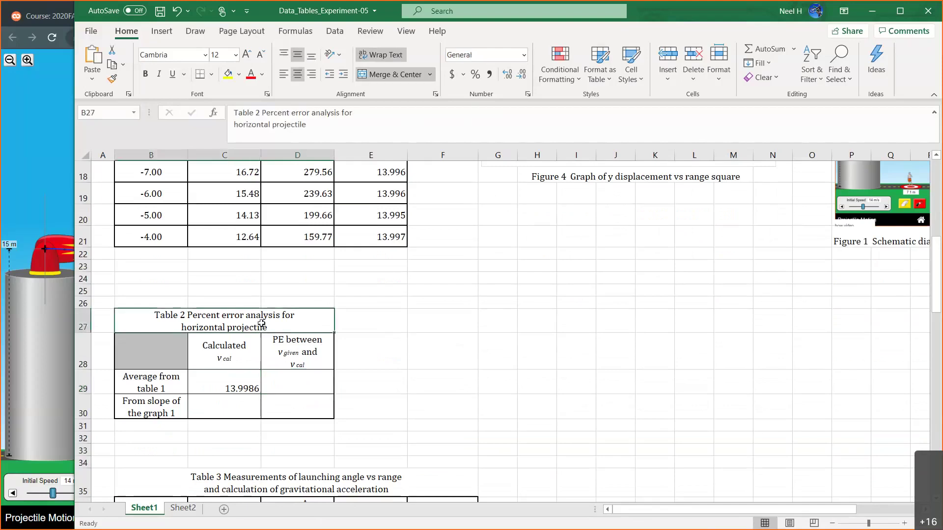
pyautogui.click(317, 126)
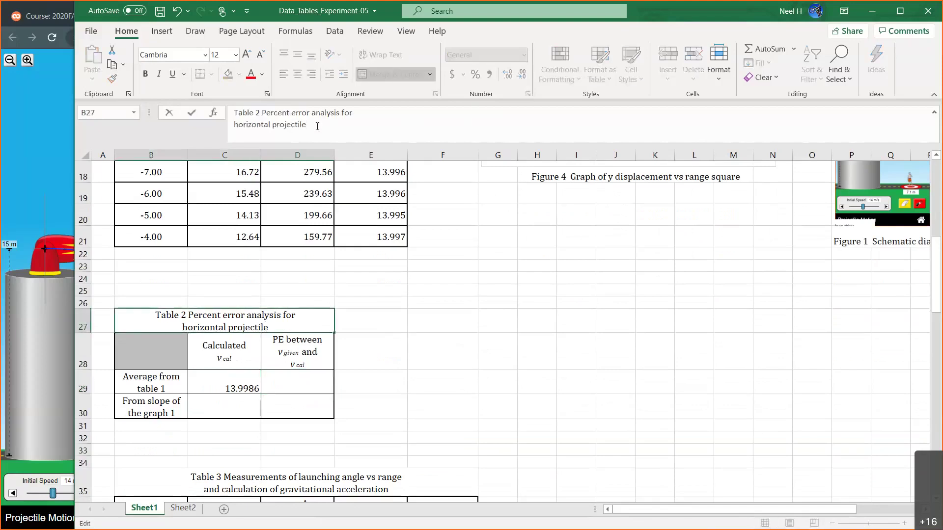
pyautogui.write(', v')
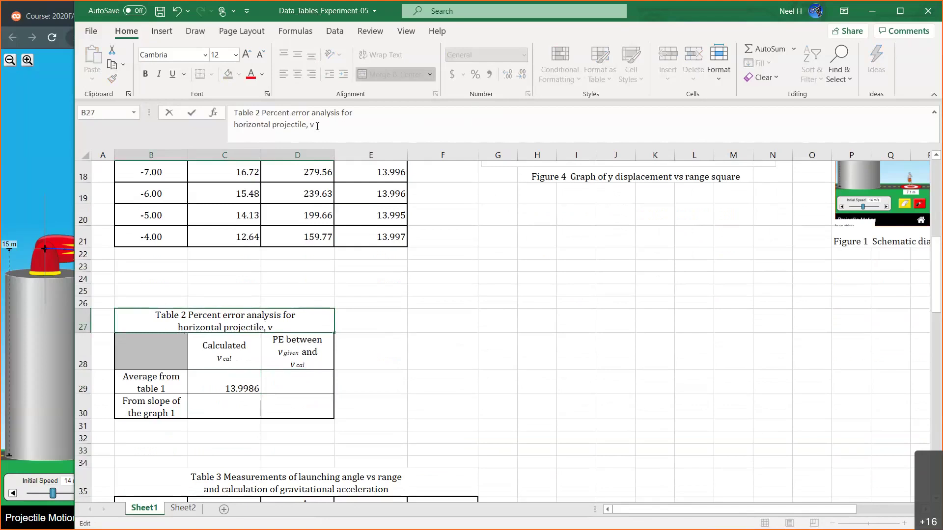
pyautogui.write('_given')
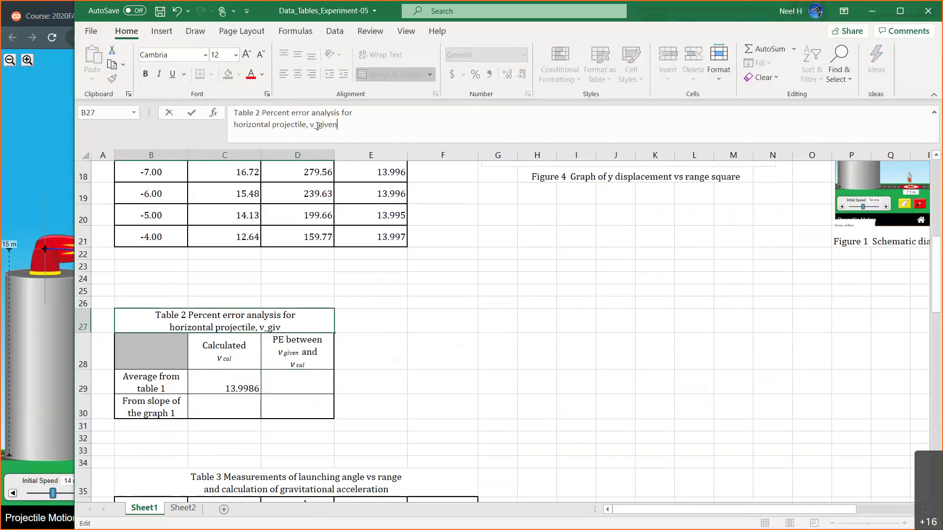
pyautogui.write(' = 14.')
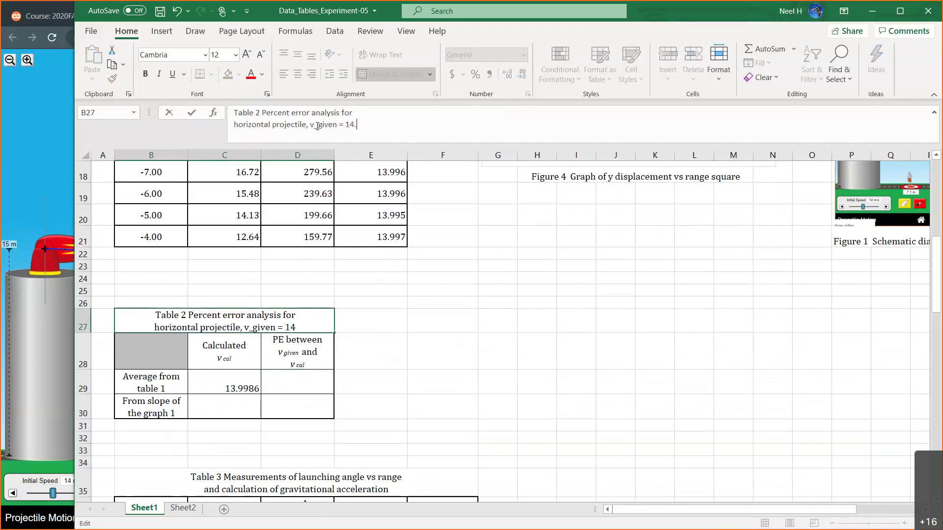
pyautogui.write('0 m/s')
pyautogui.press('Return')
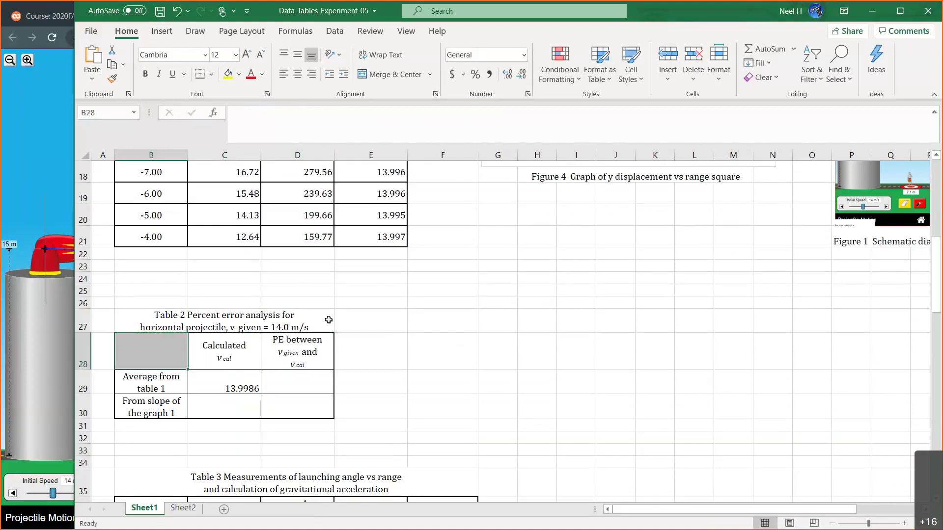
# - Calculate the percent error for the Table 1 average in cell D29 with the formula =ABS(14-C29)/14*100
pyautogui.click(289, 391)
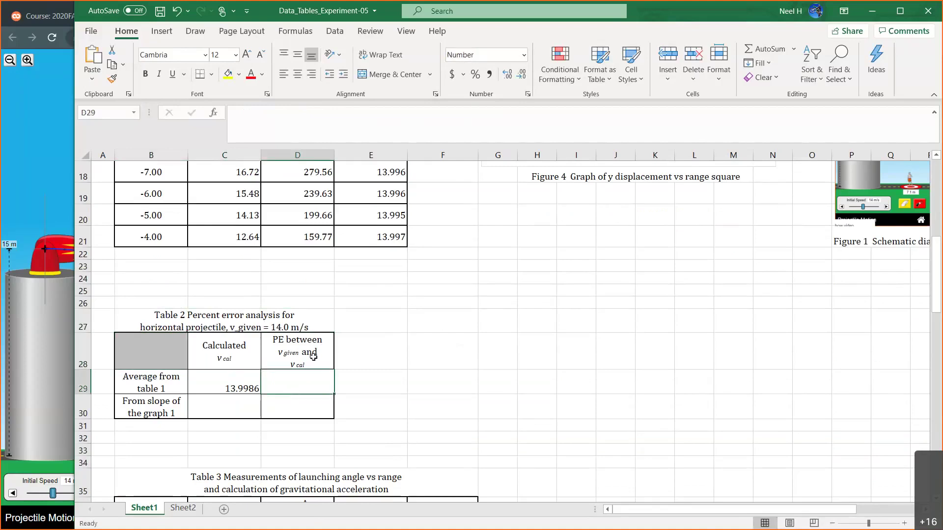
pyautogui.write('=')
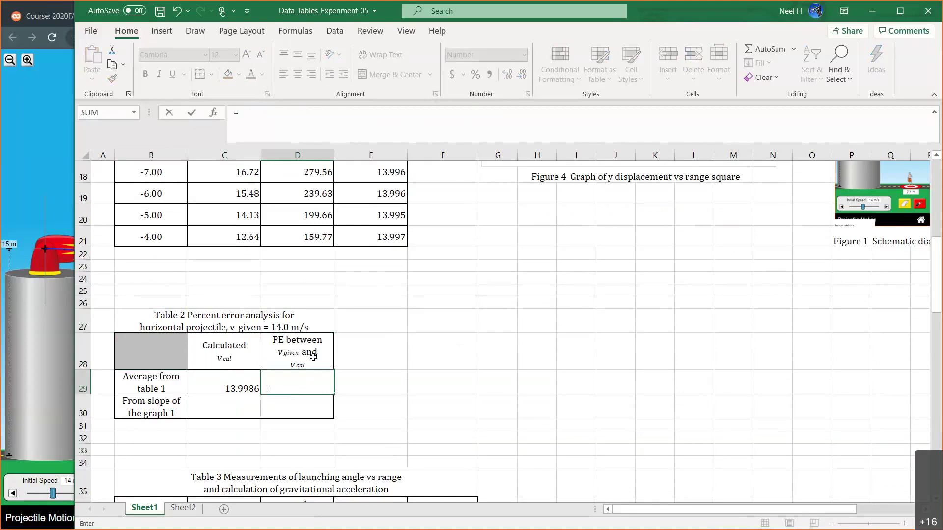
pyautogui.write('ABS')
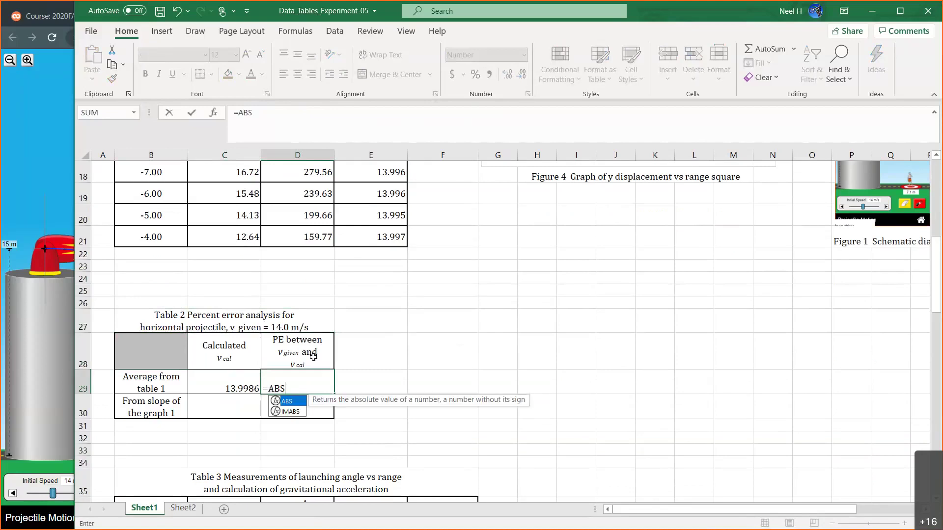
pyautogui.write('(')
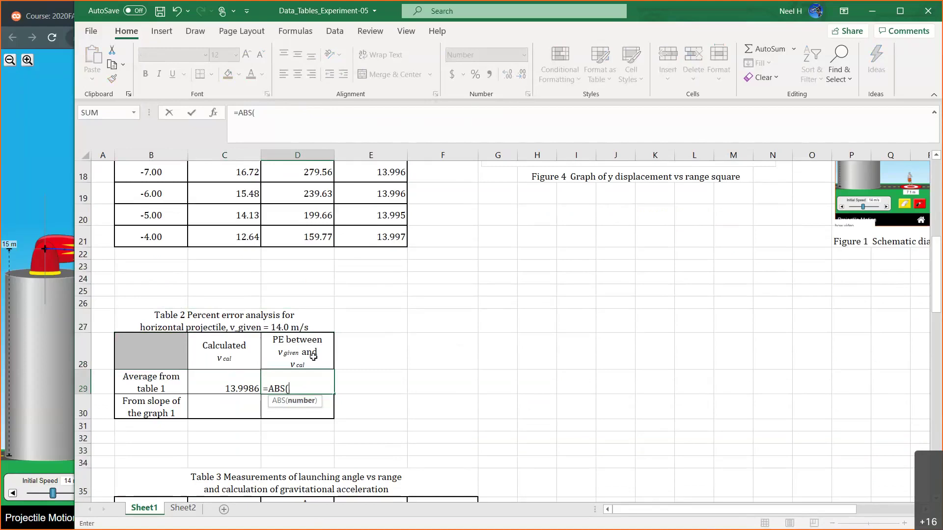
pyautogui.write('14-')
pyautogui.click(238, 380)
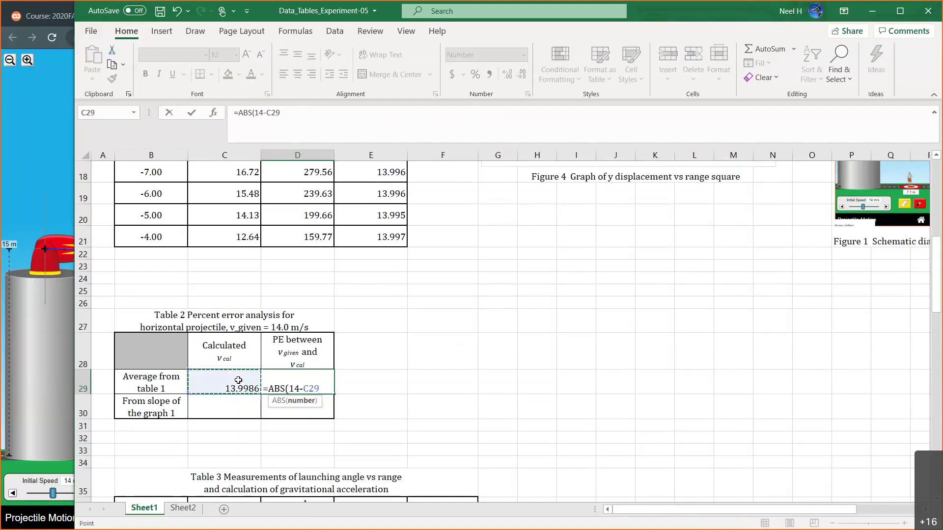
pyautogui.write(')143')
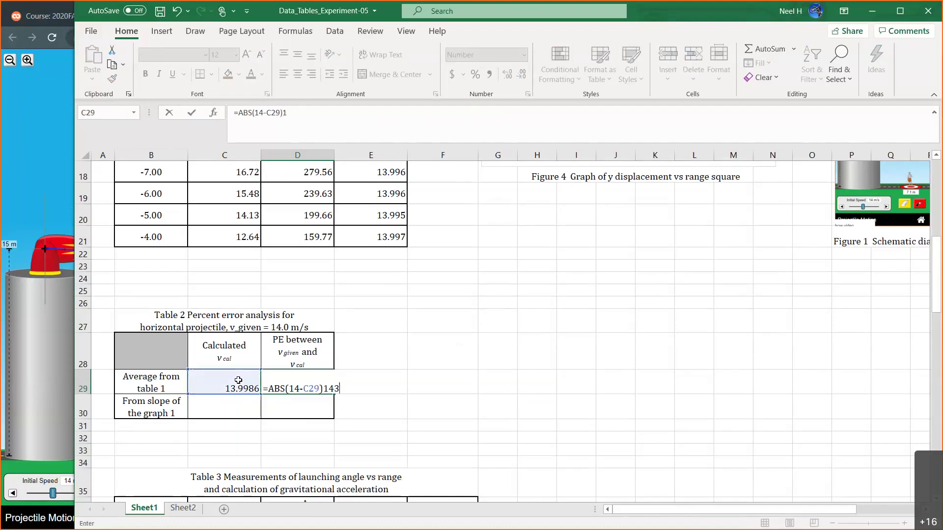
pyautogui.press('BackSpace')
pyautogui.write('*100')
pyautogui.press('Return')
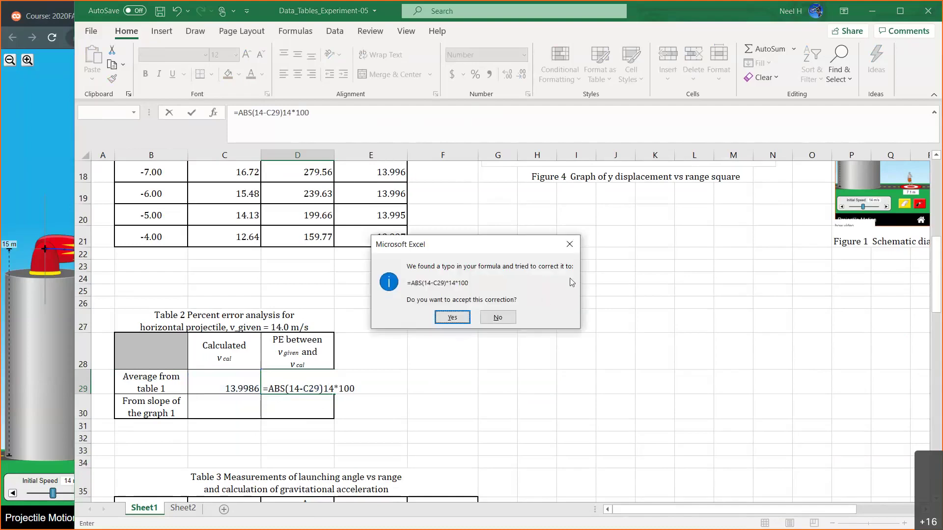
pyautogui.click(573, 250)
pyautogui.click(611, 222)
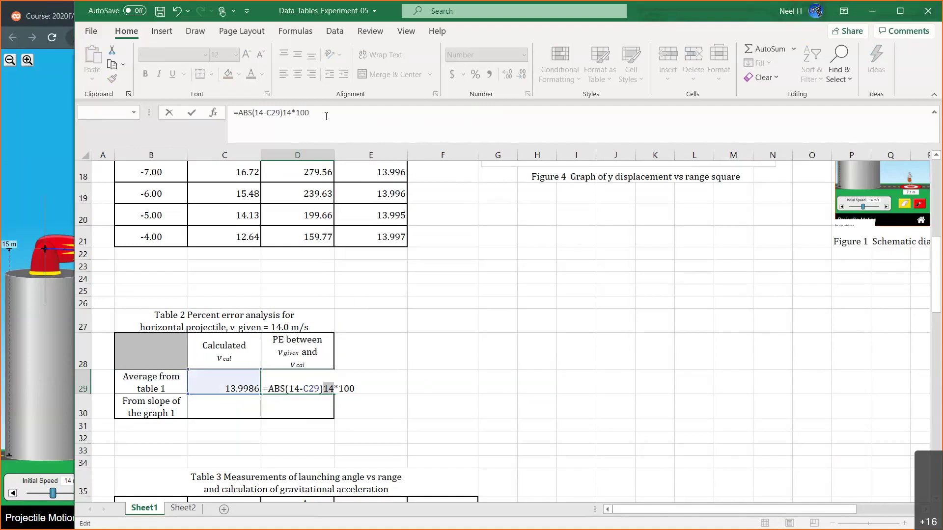
pyautogui.click(283, 112)
pyautogui.write('/')
pyautogui.press('Return')
pyautogui.click(314, 378)
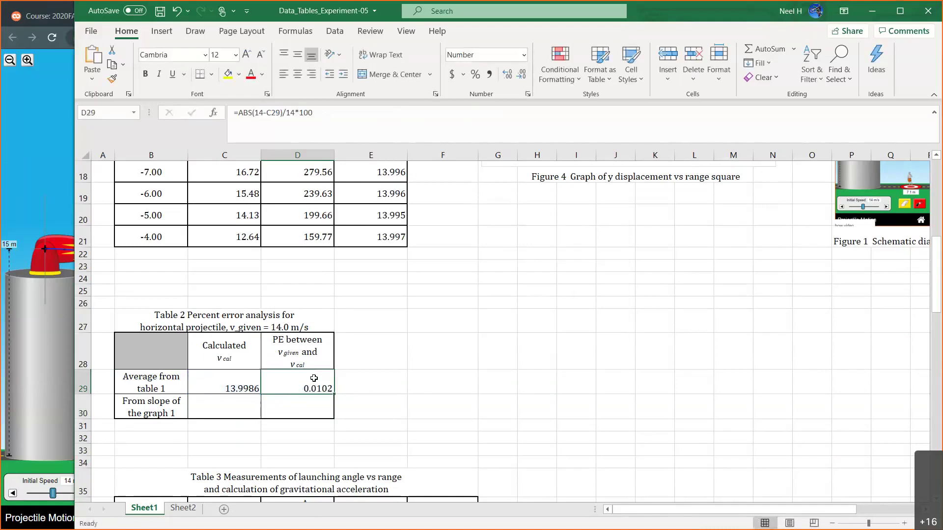
# - Copy the formula text from C29 and enter it as the note "v_cal==AVERAGE(E10:E21)" in cell C32 below Table 2
pyautogui.click(238, 375)
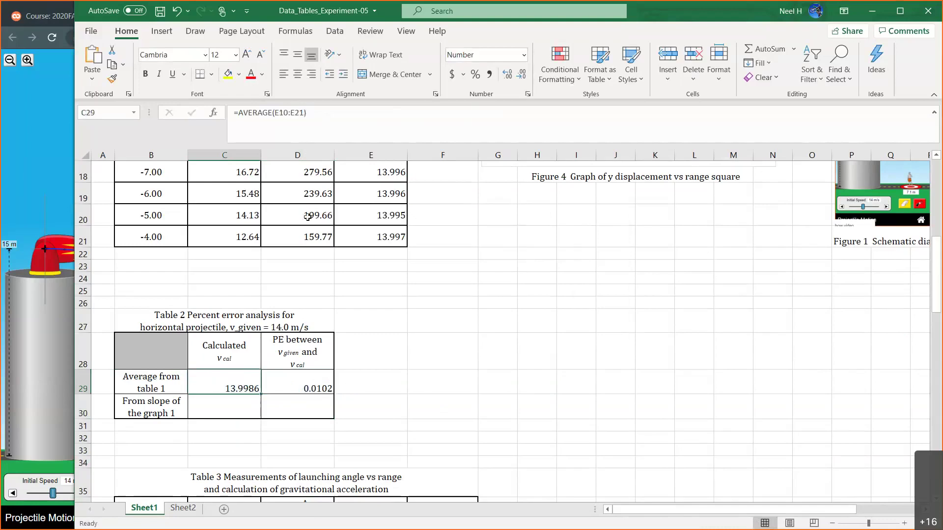
pyautogui.moveTo(310, 116); pyautogui.dragTo(216, 120)
pyautogui.hotkey('ctrl', 'c')
pyautogui.press('Escape')
pyautogui.click(242, 438)
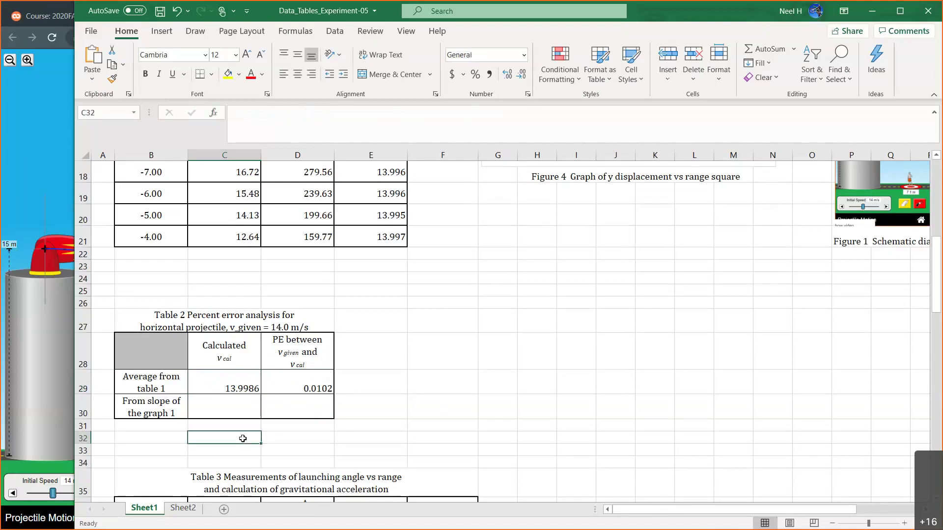
pyautogui.write('v_cal=')
pyautogui.hotkey('ctrl', 'v')
pyautogui.press('Return')
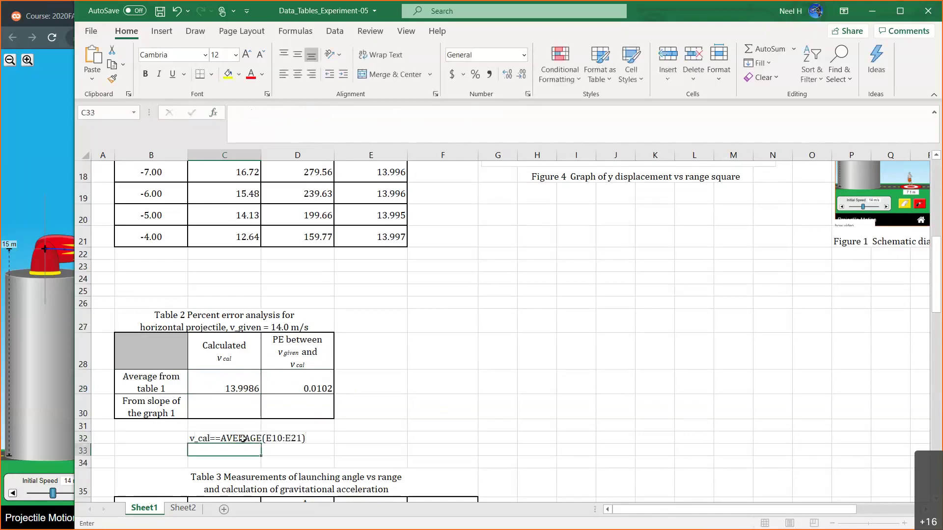
# - Copy the formula text from D29 and enter it as the note "PE=ABS(14-C29)/14*100" in cell C33
pyautogui.click(296, 379)
pyautogui.moveTo(317, 117); pyautogui.dragTo(217, 115)
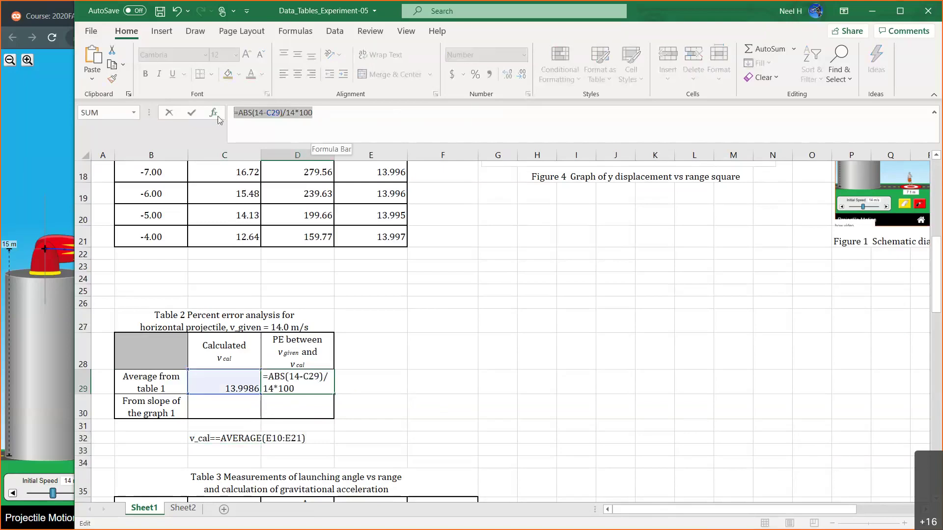
pyautogui.press('Escape')
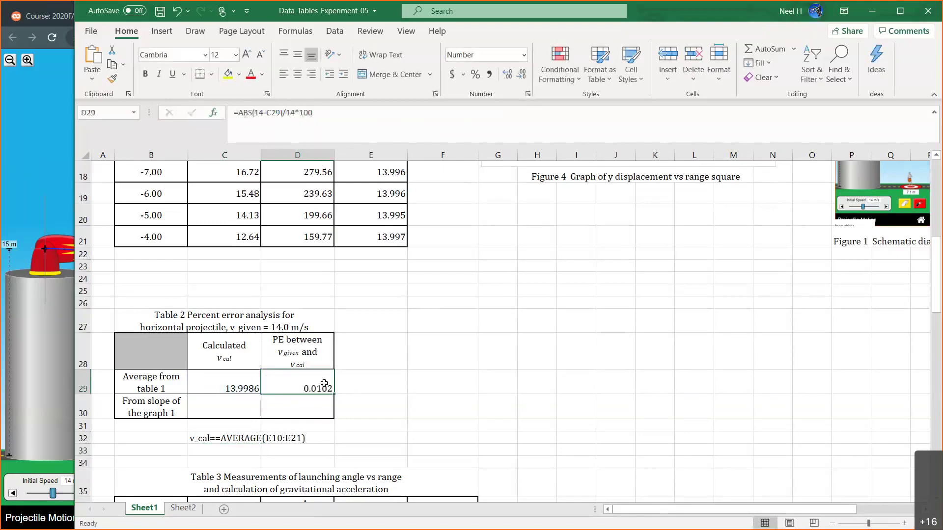
pyautogui.click(227, 450)
pyautogui.write('=ABS(14-C29)/14*100')
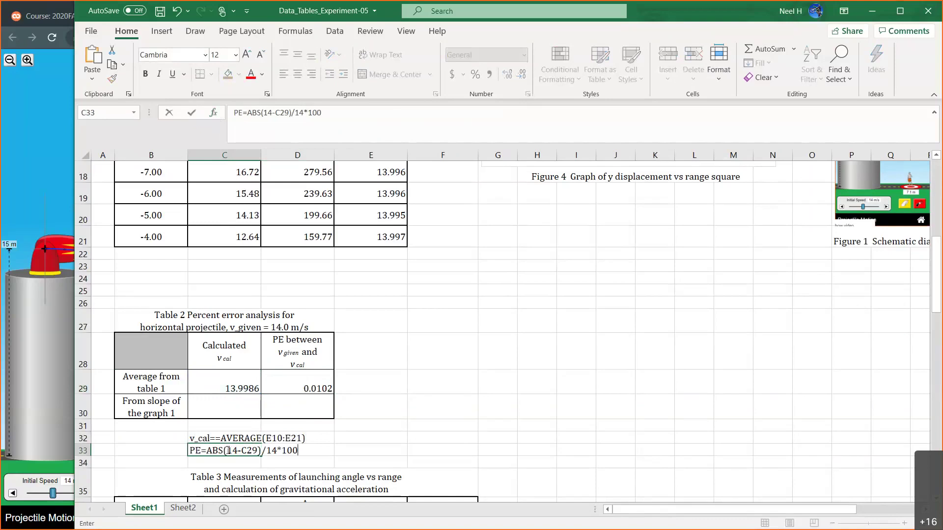
pyautogui.press('Return')
# - Highlight the two formula notes in cells C32:D33 with a yellow fill
pyautogui.moveTo(210, 439); pyautogui.dragTo(314, 451)
pyautogui.click(229, 77)
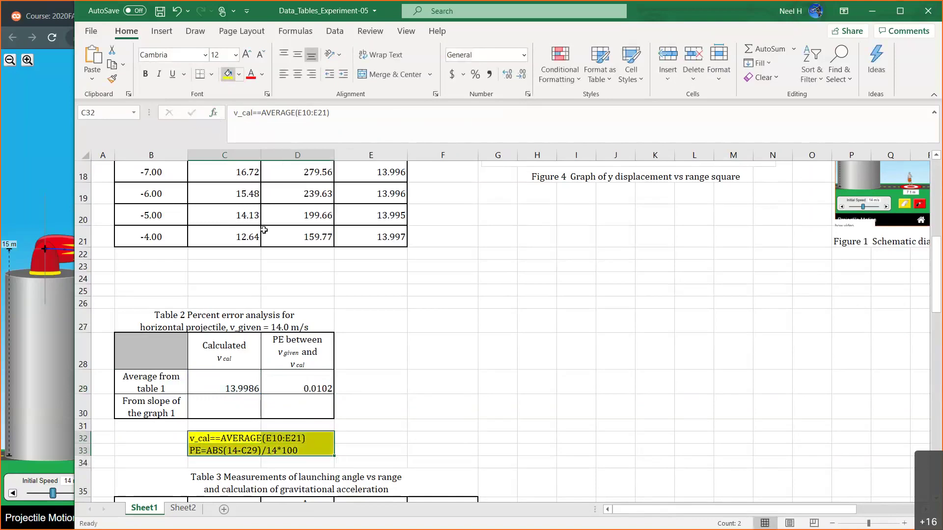
pyautogui.click(386, 397)
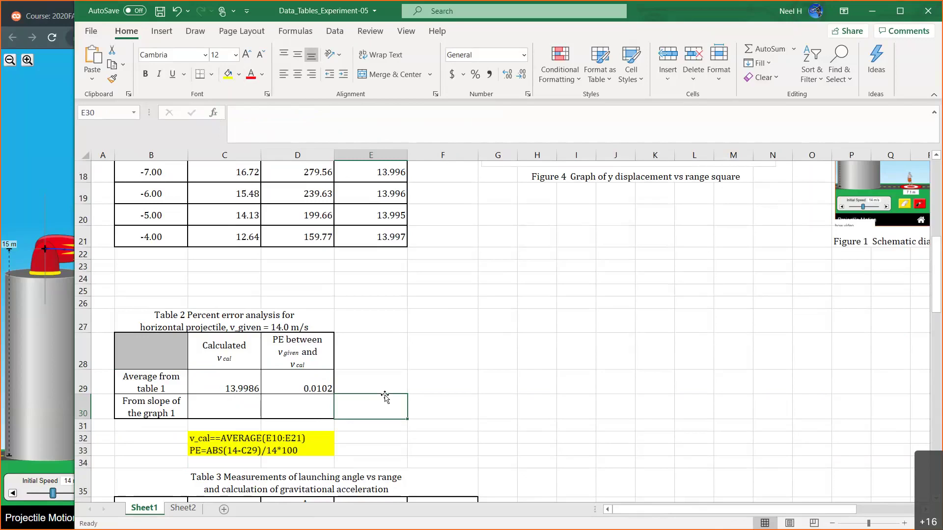
# - Compare the formulas in E21 and C29, and examine the trendline equation in Figure 4 for the slope-based velocity in Table 2
pyautogui.click(428, 390)
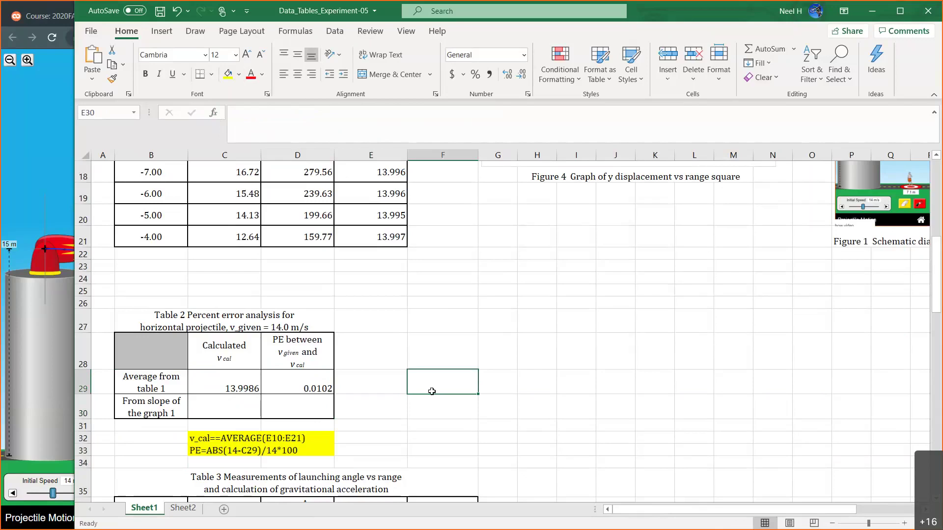
pyautogui.click(432, 361)
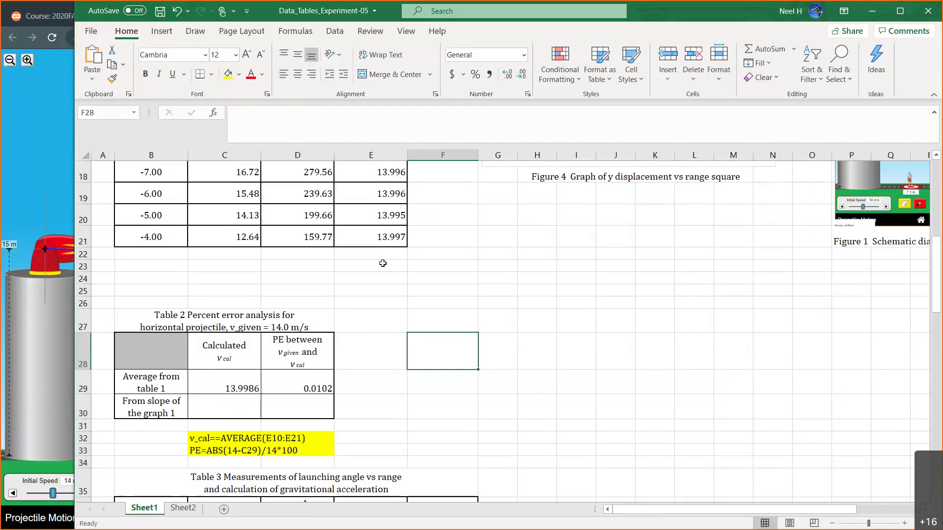
pyautogui.click(383, 239)
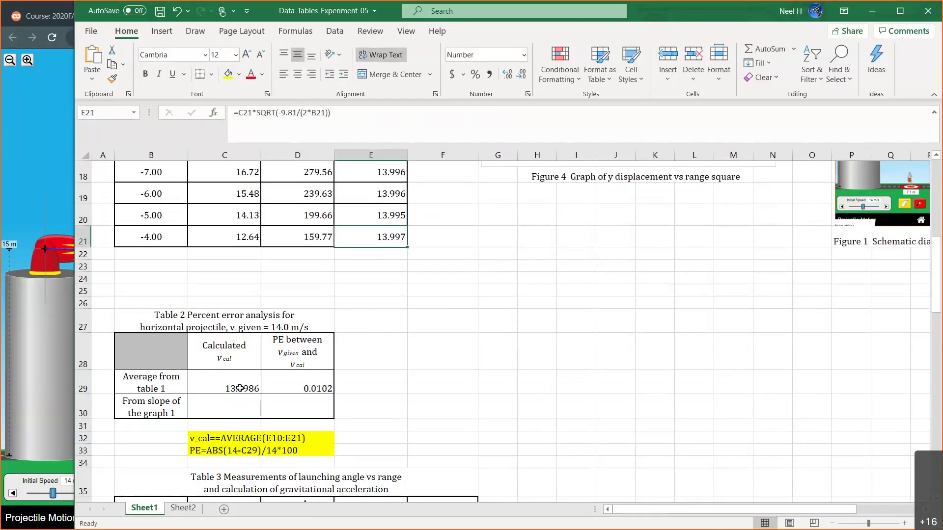
pyautogui.click(243, 386)
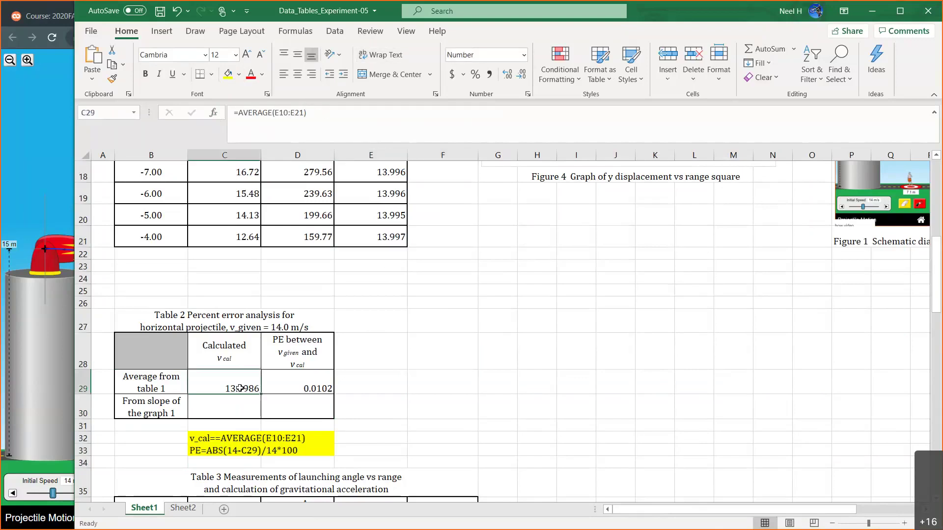
pyautogui.click(379, 237)
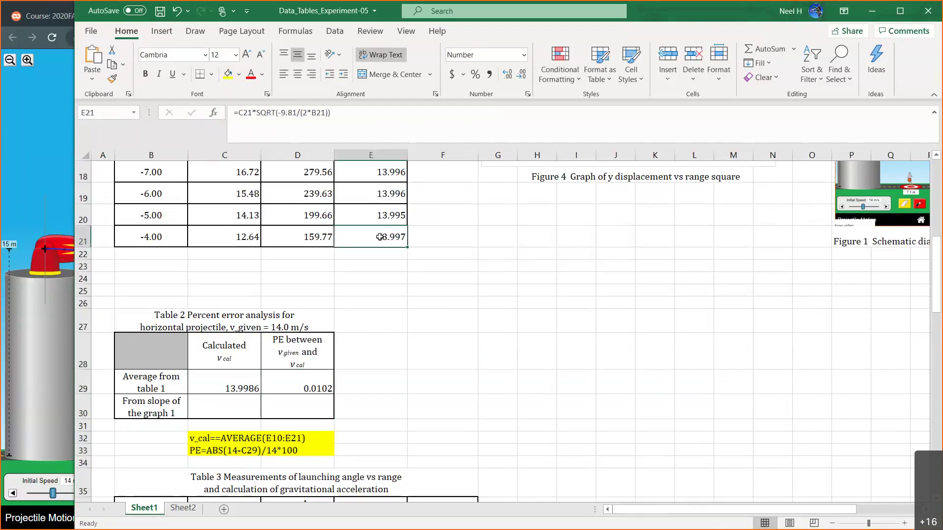
pyautogui.click(228, 377)
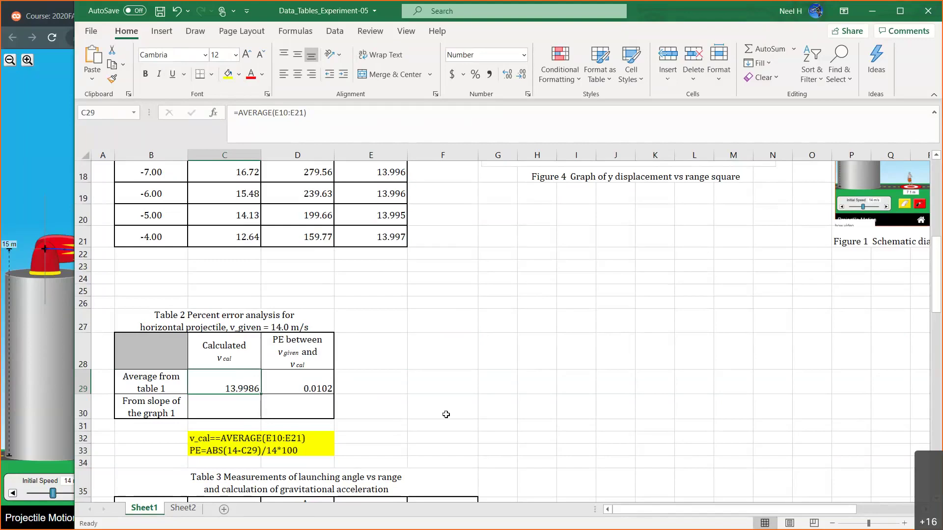
pyautogui.scroll(-1, 446, 414)
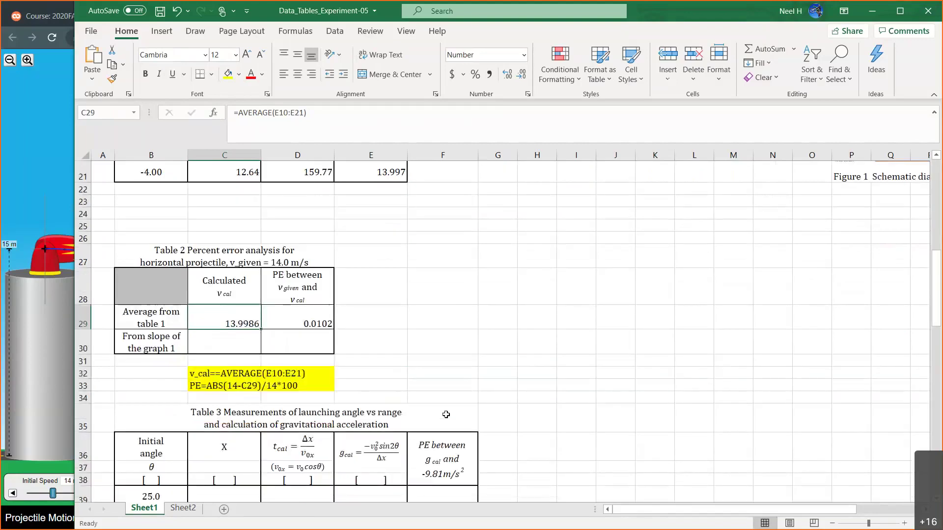
pyautogui.click(240, 351)
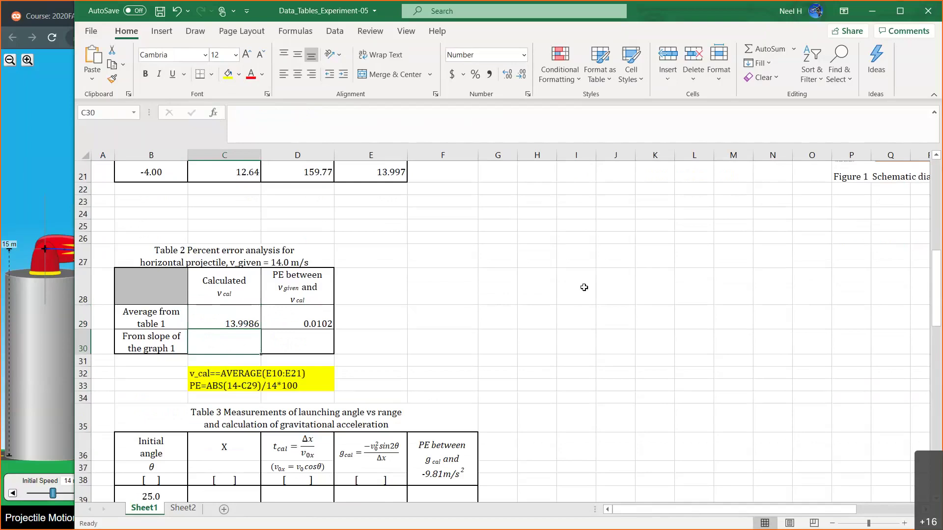
pyautogui.scroll(3, 612, 330)
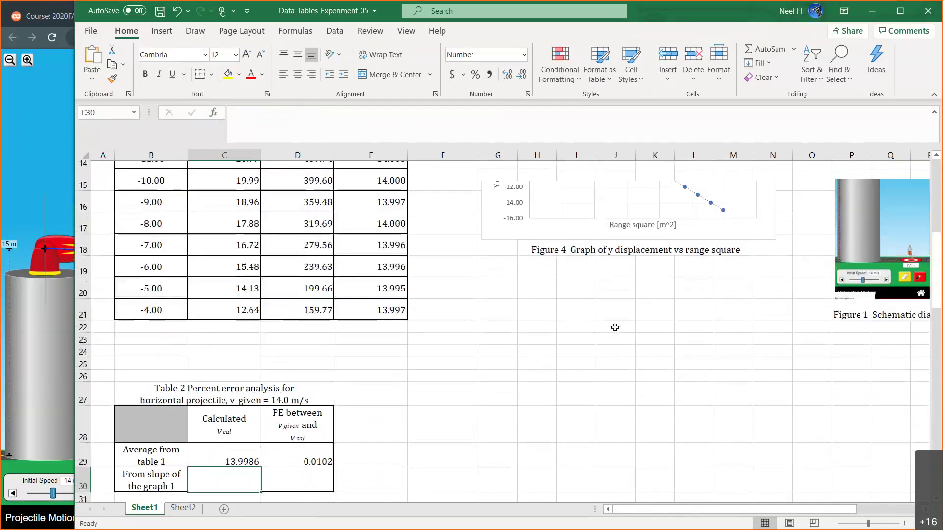
pyautogui.scroll(1, 615, 328)
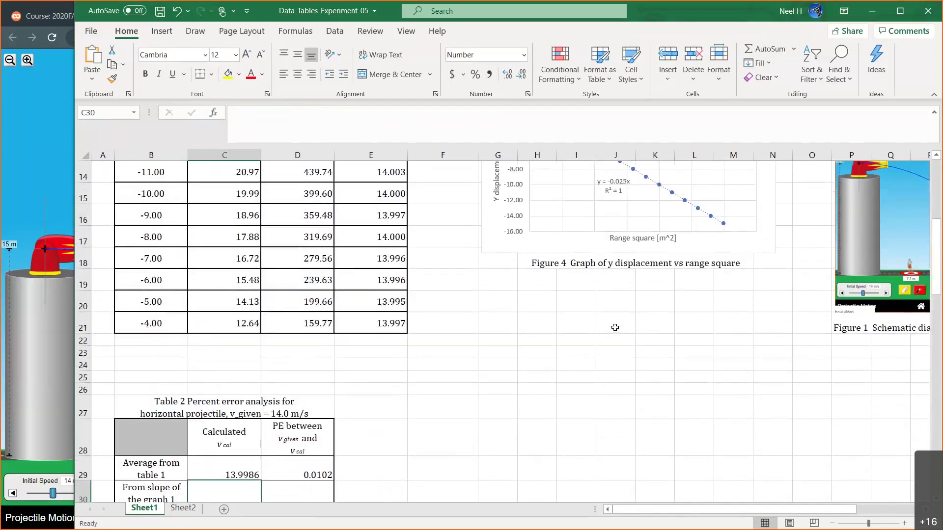
pyautogui.click(369, 435)
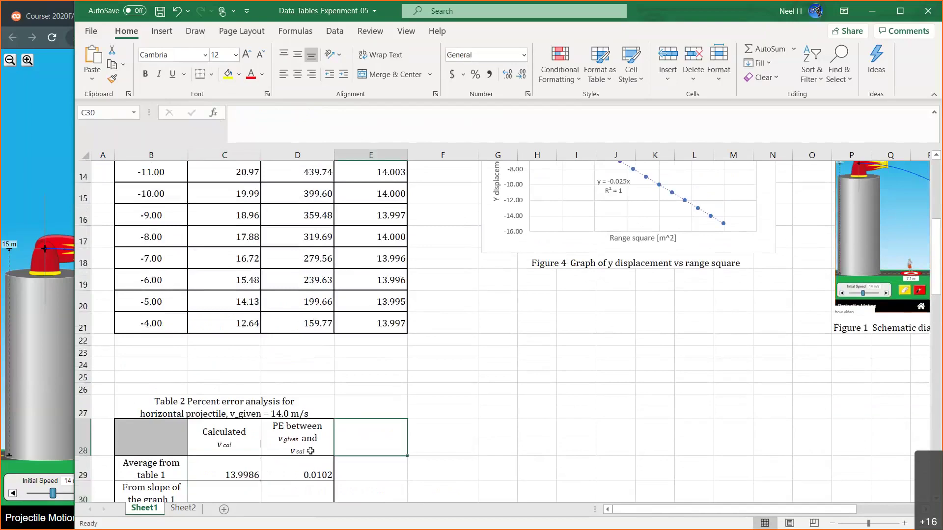
# - Review the handwritten derivation of the initial velocity on Sheet2 and look for free space beside it
pyautogui.click(182, 508)
pyautogui.scroll(-10, 307, 396)
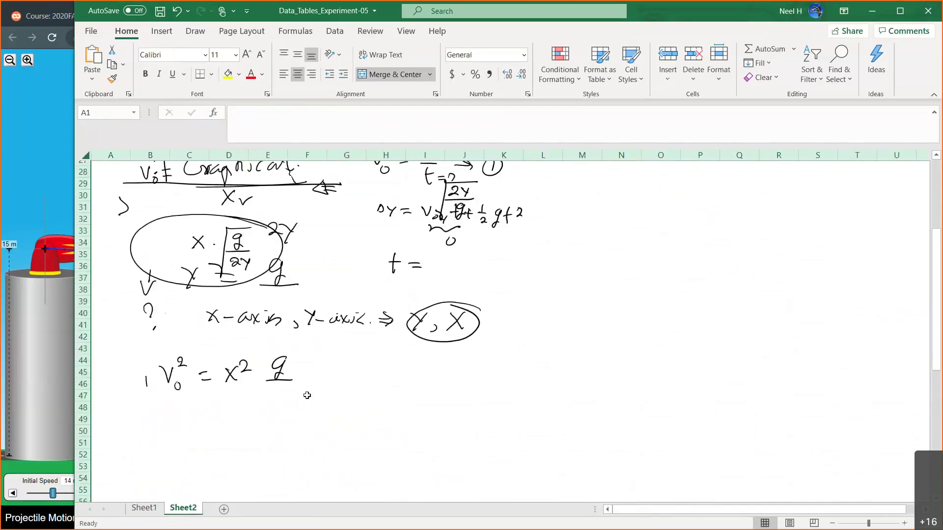
pyautogui.scroll(8, 307, 395)
pyautogui.hscroll(4, 307, 395)
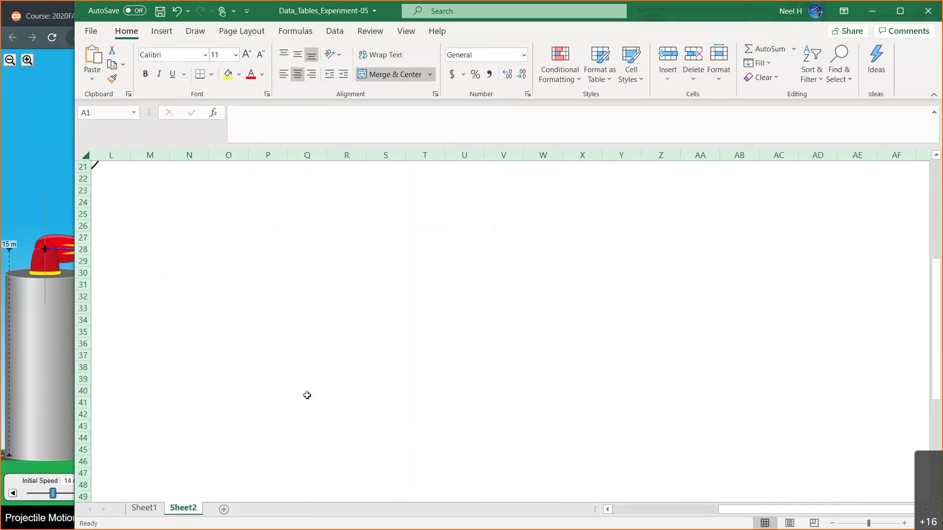
pyautogui.hscroll(-4, 307, 395)
pyautogui.scroll(-2, 307, 395)
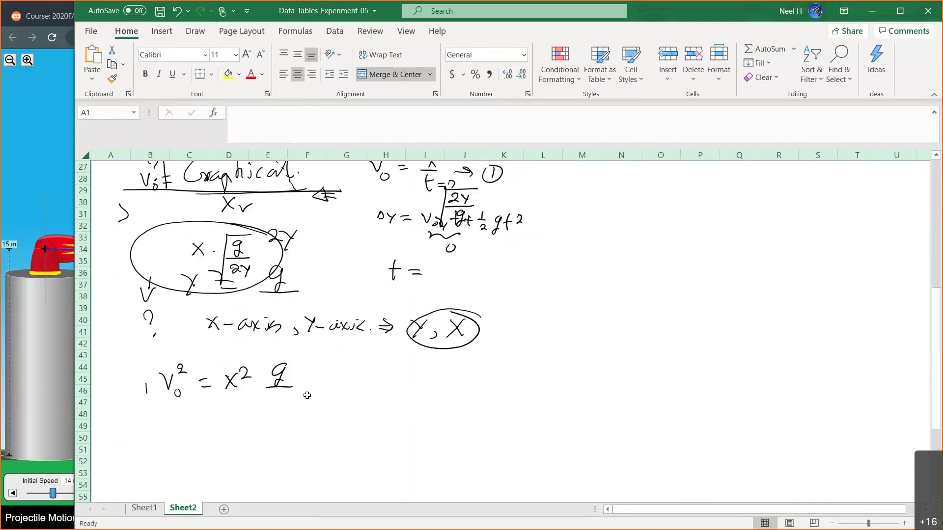
pyautogui.scroll(2, 295, 354)
pyautogui.scroll(-2, 261, 271)
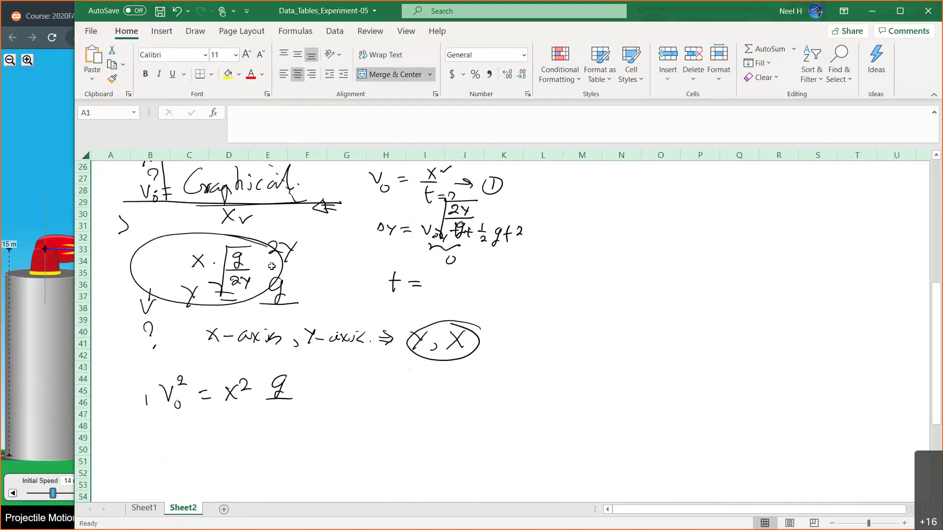
pyautogui.scroll(2, 385, 309)
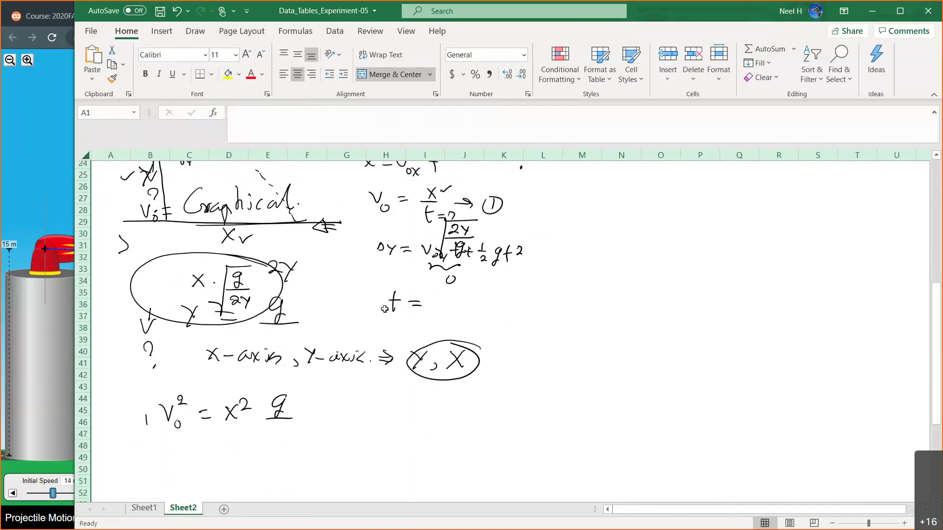
pyautogui.scroll(1, 384, 309)
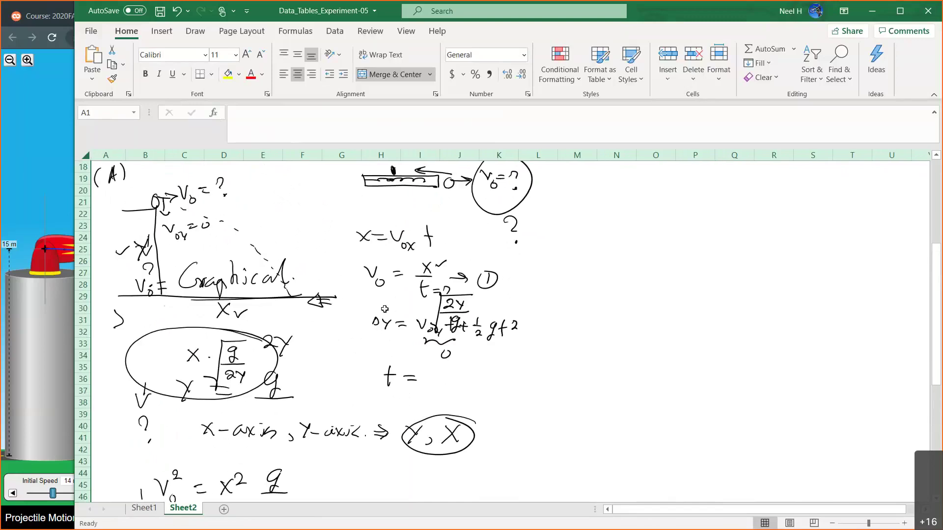
pyautogui.hscroll(4, 385, 309)
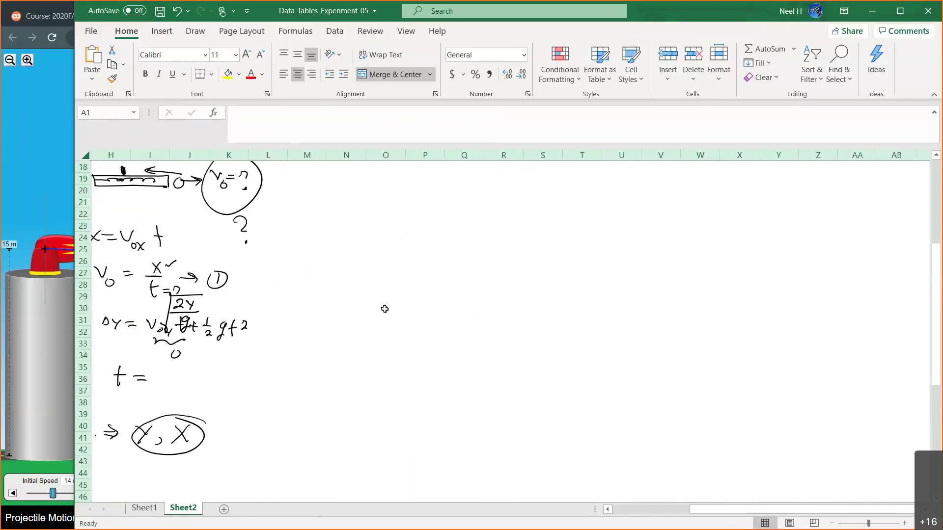
# - Handwrite the projectile equations x = V₀t and y = ½gt² in the free space around columns T to X on Sheet2
pyautogui.moveTo(597, 224)
pyautogui.mouseDown()
pyautogui.moveTo(607, 209)
pyautogui.moveTo(607, 225)
pyautogui.moveTo(624, 211)
pyautogui.mouseUp()
pyautogui.moveTo(618, 219); pyautogui.dragTo(659, 204)
pyautogui.moveTo(663, 218)
pyautogui.mouseDown()
pyautogui.moveTo(676, 229)
pyautogui.moveTo(684, 213)
pyautogui.mouseUp()
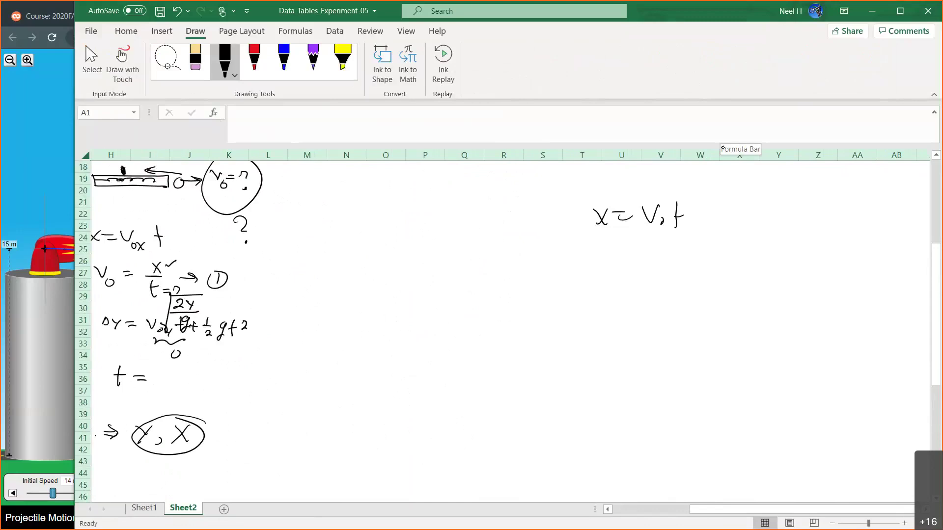
pyautogui.moveTo(605, 254)
pyautogui.mouseDown()
pyautogui.moveTo(618, 255)
pyautogui.moveTo(614, 269)
pyautogui.mouseUp()
pyautogui.moveTo(625, 261); pyautogui.dragTo(632, 260)
pyautogui.moveTo(627, 266)
pyautogui.mouseDown()
pyautogui.moveTo(663, 264)
pyautogui.moveTo(671, 275)
pyautogui.mouseUp()
pyautogui.moveTo(686, 258)
pyautogui.mouseDown()
pyautogui.moveTo(682, 276)
pyautogui.moveTo(692, 268)
pyautogui.mouseUp()
pyautogui.moveTo(690, 256); pyautogui.dragTo(711, 255)
# - Handwrite the flight time t = √(2y/g) beneath the two projectile equations
pyautogui.moveTo(615, 295)
pyautogui.mouseDown()
pyautogui.moveTo(612, 320)
pyautogui.moveTo(623, 303)
pyautogui.mouseUp()
pyautogui.moveTo(624, 298); pyautogui.dragTo(682, 305)
pyautogui.moveTo(686, 296); pyautogui.dragTo(685, 312)
pyautogui.moveTo(683, 322)
pyautogui.mouseDown()
pyautogui.moveTo(678, 337)
pyautogui.moveTo(693, 287)
pyautogui.moveTo(659, 332)
pyautogui.mouseUp()
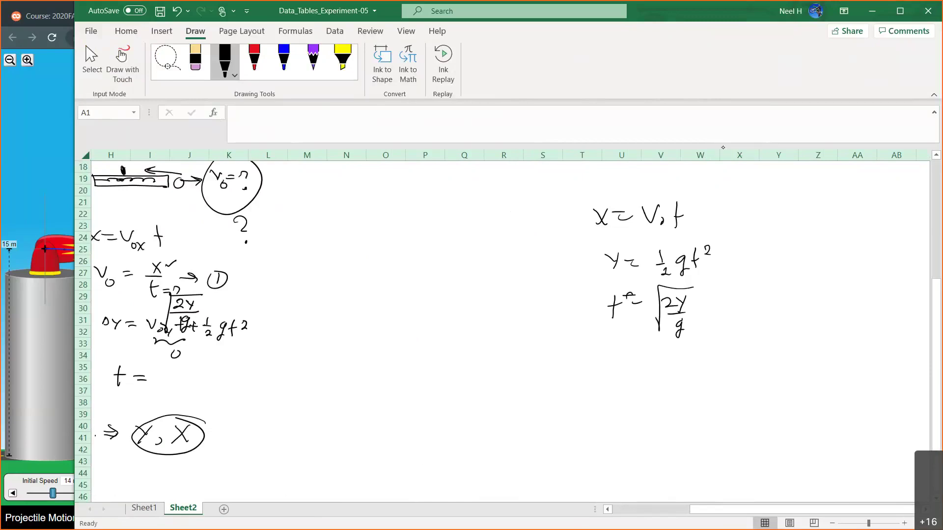
# - Handwrite the initial velocity as V₀ = x/√(2y/g) = √(g/2y)·x below the flight time equation
pyautogui.moveTo(618, 378)
pyautogui.mouseDown()
pyautogui.moveTo(639, 378)
pyautogui.moveTo(641, 393)
pyautogui.moveTo(668, 383)
pyautogui.mouseUp()
pyautogui.moveTo(657, 390)
pyautogui.mouseDown()
pyautogui.moveTo(707, 380)
pyautogui.moveTo(698, 382)
pyautogui.mouseUp()
pyautogui.moveTo(688, 387); pyautogui.dragTo(719, 385)
pyautogui.moveTo(695, 401); pyautogui.dragTo(707, 410)
pyautogui.moveTo(712, 401)
pyautogui.mouseDown()
pyautogui.moveTo(703, 418)
pyautogui.moveTo(722, 431)
pyautogui.mouseUp()
pyautogui.moveTo(705, 397)
pyautogui.mouseDown()
pyautogui.moveTo(727, 393)
pyautogui.moveTo(690, 395)
pyautogui.moveTo(683, 416)
pyautogui.mouseUp()
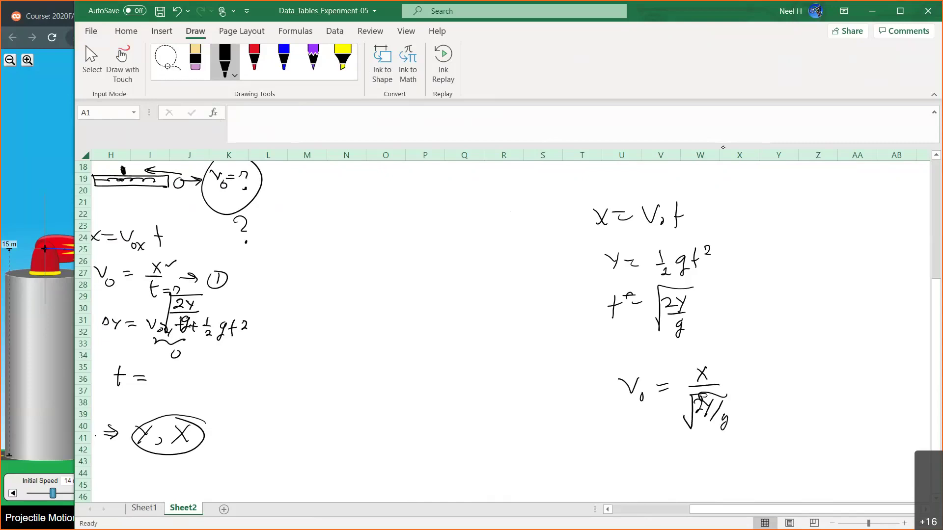
pyautogui.moveTo(733, 378); pyautogui.dragTo(742, 377)
pyautogui.moveTo(734, 385)
pyautogui.mouseDown()
pyautogui.moveTo(790, 384)
pyautogui.moveTo(784, 404)
pyautogui.moveTo(792, 407)
pyautogui.mouseUp()
pyautogui.moveTo(783, 355); pyautogui.dragTo(762, 402)
pyautogui.moveTo(763, 402)
pyautogui.mouseDown()
pyautogui.moveTo(766, 356)
pyautogui.moveTo(829, 379)
pyautogui.moveTo(814, 381)
pyautogui.mouseUp()
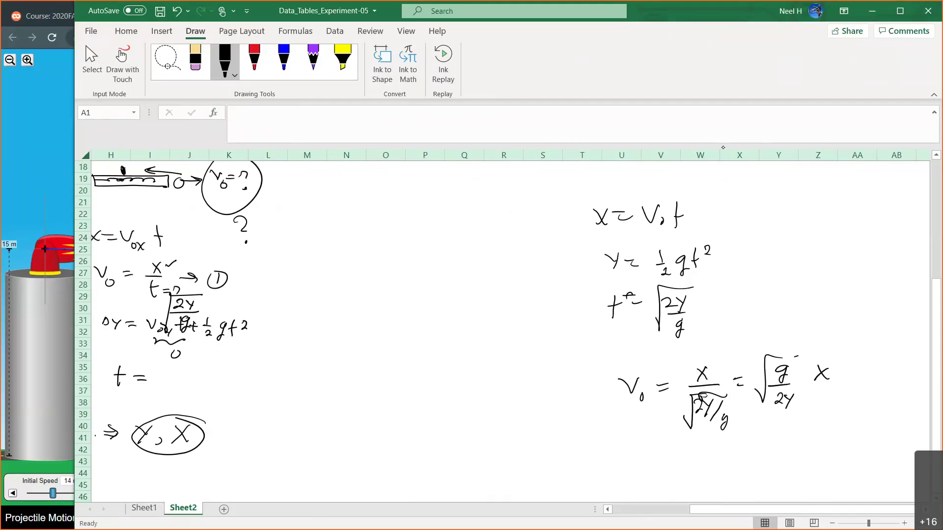
# - Handwrite the rearranged relation y = (g/2V₀²)x² beneath the velocity equation, with the coefficient in parentheses
pyautogui.moveTo(633, 448)
pyautogui.mouseDown()
pyautogui.moveTo(638, 465)
pyautogui.moveTo(676, 455)
pyautogui.mouseUp()
pyautogui.moveTo(667, 464); pyautogui.dragTo(681, 462)
pyautogui.moveTo(742, 439)
pyautogui.mouseDown()
pyautogui.moveTo(730, 457)
pyautogui.moveTo(757, 455)
pyautogui.mouseUp()
pyautogui.moveTo(726, 467)
pyautogui.mouseDown()
pyautogui.moveTo(735, 476)
pyautogui.moveTo(748, 465)
pyautogui.moveTo(751, 486)
pyautogui.moveTo(793, 464)
pyautogui.moveTo(781, 464)
pyautogui.mouseUp()
pyautogui.moveTo(797, 440)
pyautogui.mouseDown()
pyautogui.moveTo(806, 451)
pyautogui.moveTo(777, 467)
pyautogui.mouseUp()
pyautogui.moveTo(719, 437); pyautogui.dragTo(718, 481)
pyautogui.moveTo(777, 467); pyautogui.dragTo(773, 482)
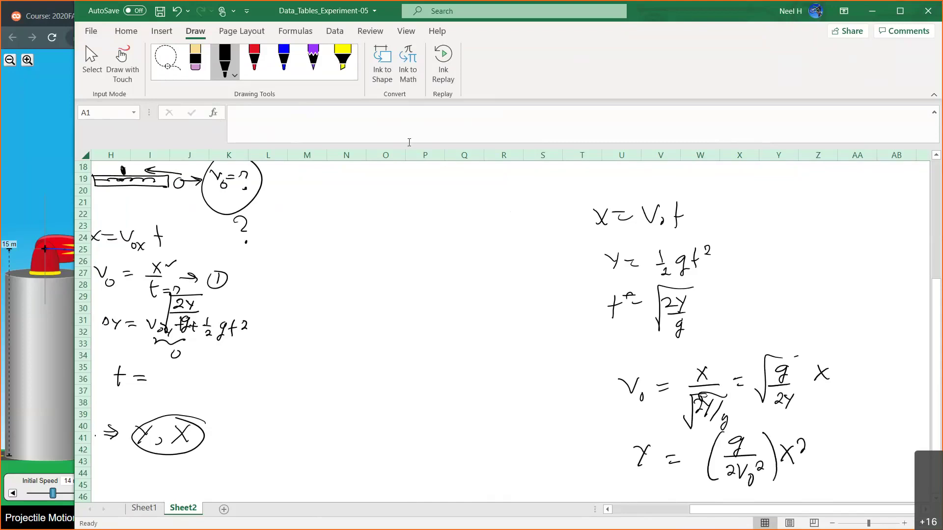
# - Check Table 2 on Sheet1, and handwrite g/2V₀² = slope in the free space beside the derivation on Sheet2
pyautogui.click(142, 509)
pyautogui.doubleClick(454, 363)
pyautogui.scroll(-2, 454, 362)
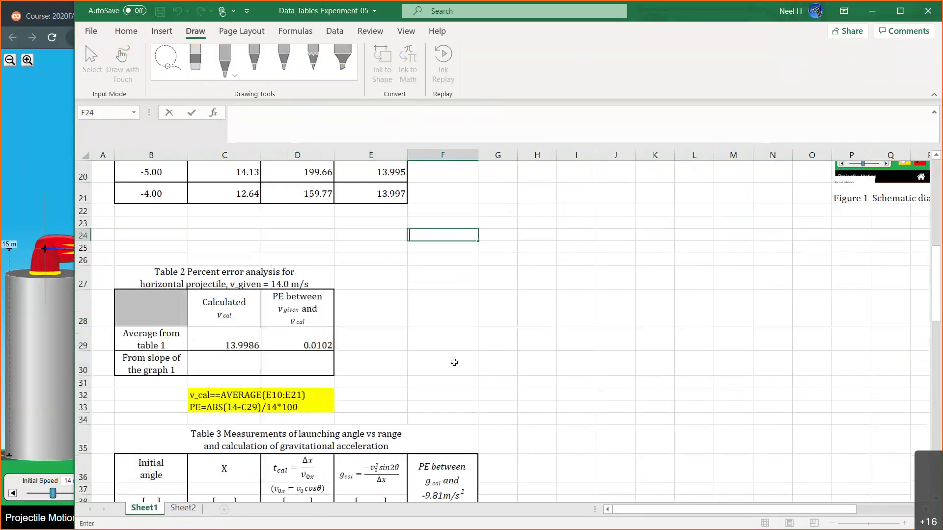
pyautogui.scroll(-2, 454, 362)
pyautogui.click(183, 507)
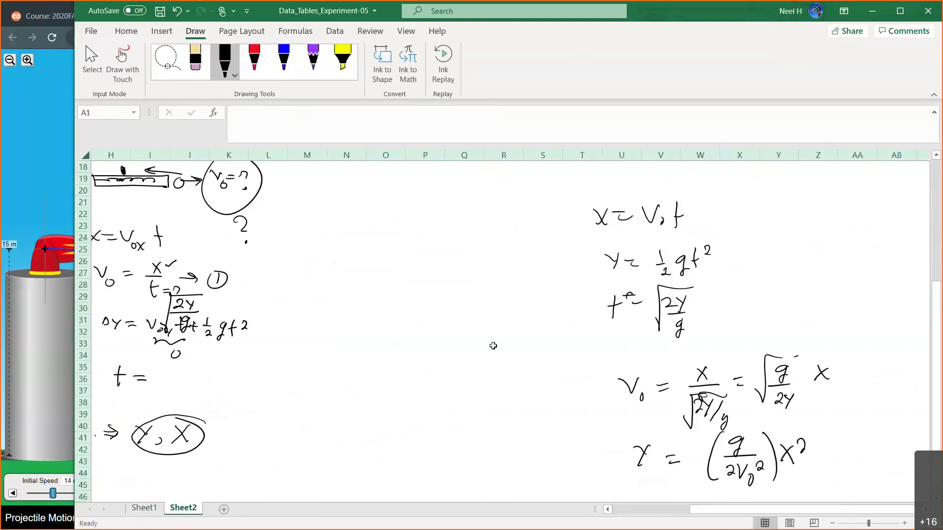
pyautogui.moveTo(421, 402)
pyautogui.mouseDown()
pyautogui.moveTo(410, 432)
pyautogui.moveTo(432, 433)
pyautogui.moveTo(402, 458)
pyautogui.moveTo(413, 456)
pyautogui.mouseUp()
pyautogui.moveTo(415, 445)
pyautogui.mouseDown()
pyautogui.moveTo(424, 444)
pyautogui.moveTo(430, 466)
pyautogui.moveTo(446, 451)
pyautogui.mouseUp()
pyautogui.moveTo(446, 433); pyautogui.dragTo(460, 435)
pyautogui.moveTo(483, 418)
pyautogui.mouseDown()
pyautogui.moveTo(472, 437)
pyautogui.moveTo(479, 443)
pyautogui.mouseUp()
pyautogui.moveTo(493, 416)
pyautogui.mouseDown()
pyautogui.moveTo(489, 444)
pyautogui.moveTo(497, 444)
pyautogui.mouseUp()
pyautogui.moveTo(505, 432)
pyautogui.mouseDown()
pyautogui.moveTo(506, 457)
pyautogui.moveTo(513, 440)
pyautogui.mouseUp()
# - Handwrite the solved velocity V₀ = √(g/(2·slope)) below the slope equation
pyautogui.scroll(-3, 493, 346)
pyautogui.scroll(-2, 493, 345)
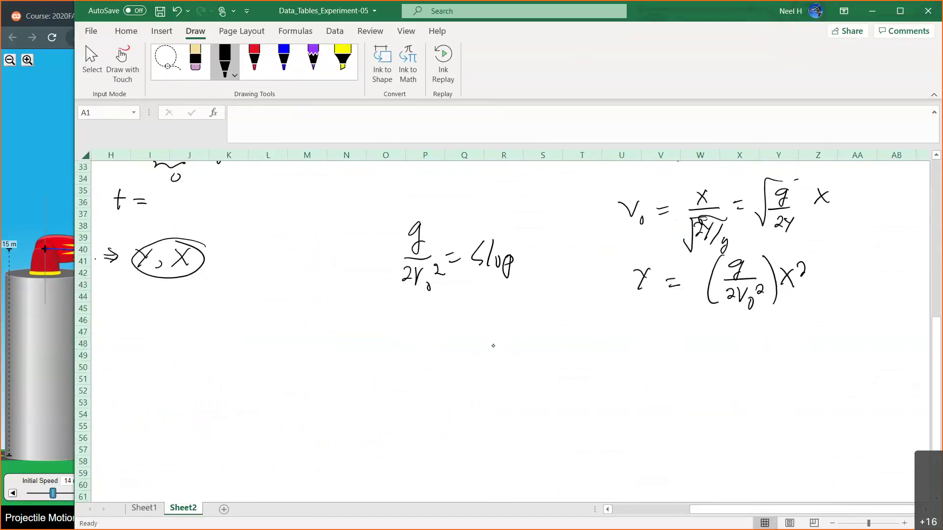
pyautogui.moveTo(414, 328)
pyautogui.mouseDown()
pyautogui.moveTo(434, 326)
pyautogui.moveTo(441, 350)
pyautogui.moveTo(466, 338)
pyautogui.mouseUp()
pyautogui.moveTo(457, 344); pyautogui.dragTo(469, 344)
pyautogui.moveTo(539, 322)
pyautogui.mouseDown()
pyautogui.moveTo(533, 342)
pyautogui.moveTo(547, 344)
pyautogui.mouseUp()
pyautogui.moveTo(527, 357); pyautogui.dragTo(538, 367)
pyautogui.moveTo(555, 353)
pyautogui.mouseDown()
pyautogui.moveTo(553, 369)
pyautogui.moveTo(559, 362)
pyautogui.mouseUp()
pyautogui.moveTo(565, 359)
pyautogui.mouseDown()
pyautogui.moveTo(566, 384)
pyautogui.moveTo(566, 373)
pyautogui.moveTo(583, 367)
pyautogui.mouseUp()
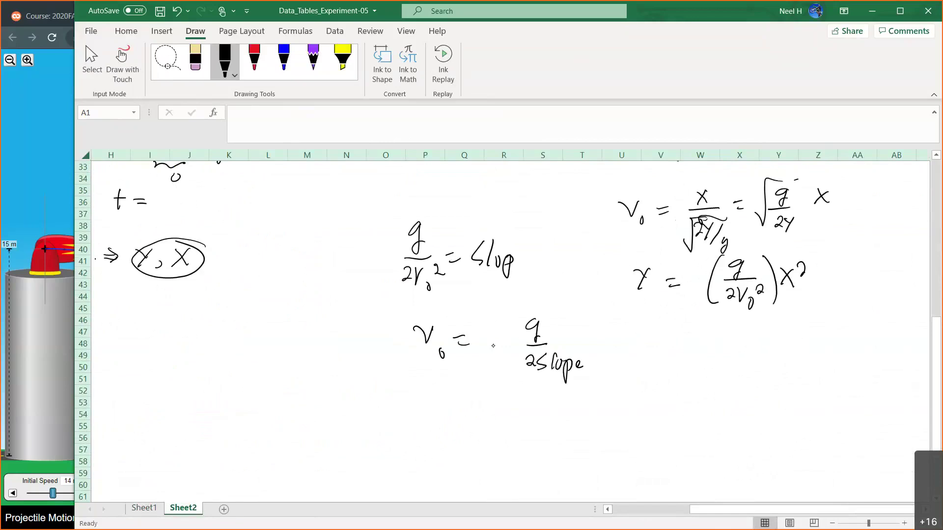
pyautogui.moveTo(498, 355); pyautogui.dragTo(582, 312)
# - Enter =SQRT(-9.81/(2*(-0.25))) in C30 on Sheet1 as the Table 2 velocity from the graph's slope
pyautogui.click(138, 509)
pyautogui.click(239, 308)
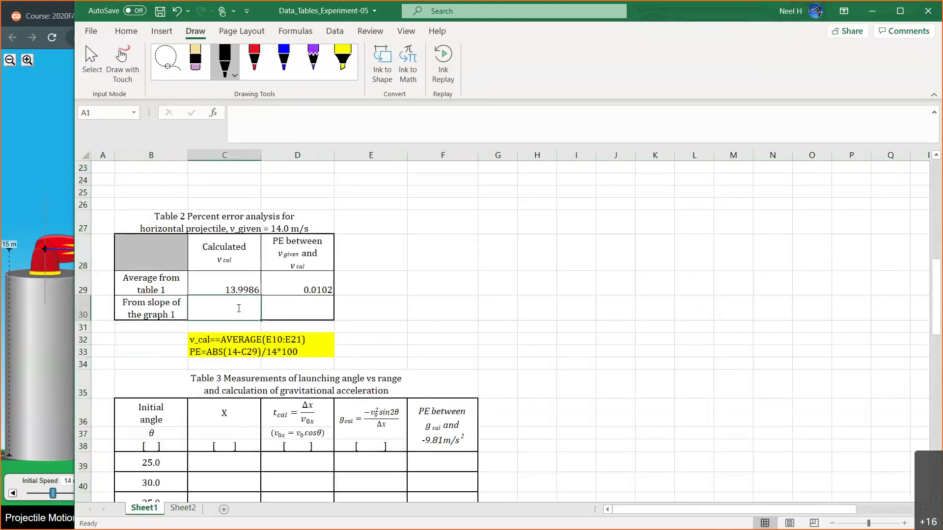
pyautogui.write('=SQR')
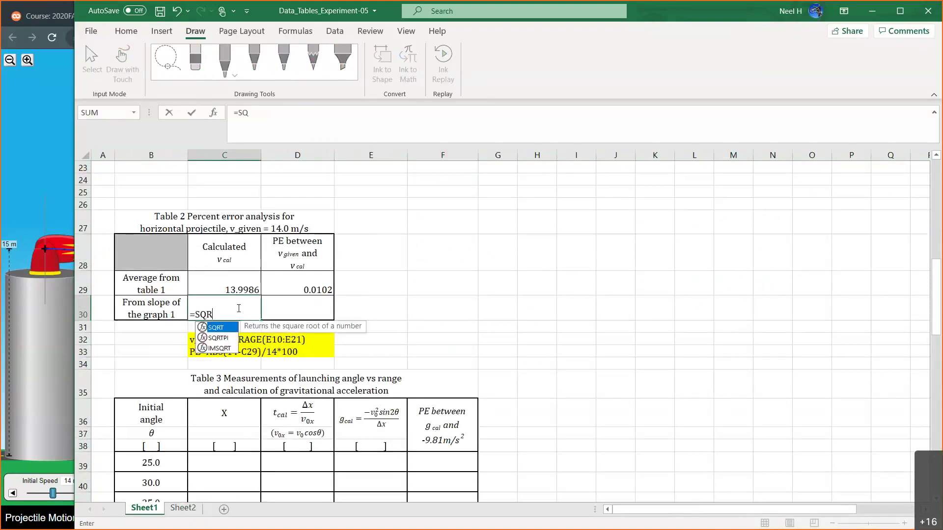
pyautogui.write('T(')
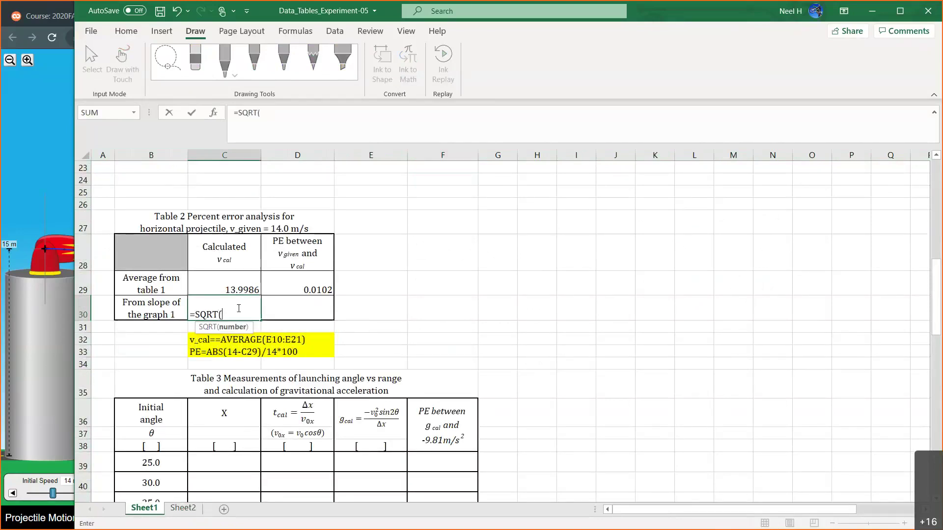
pyautogui.write('-9.81/(2*')
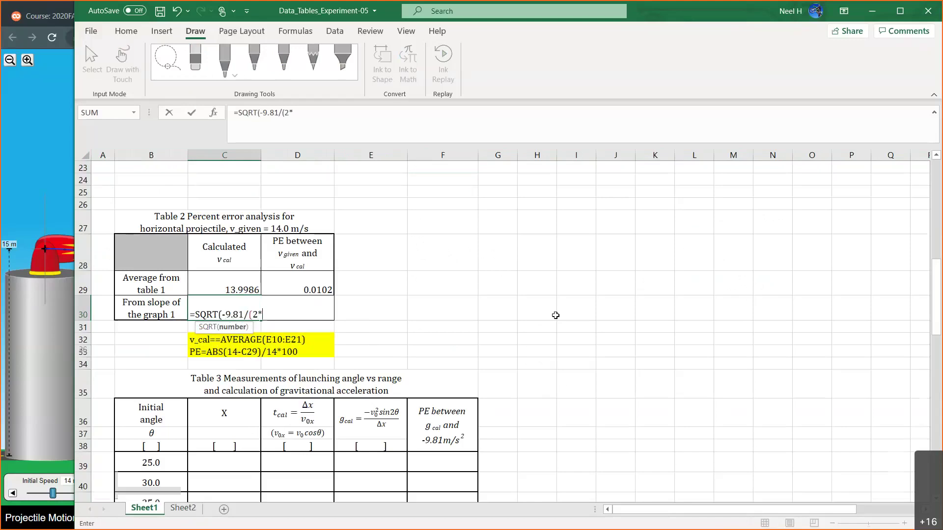
pyautogui.scroll(7, 555, 315)
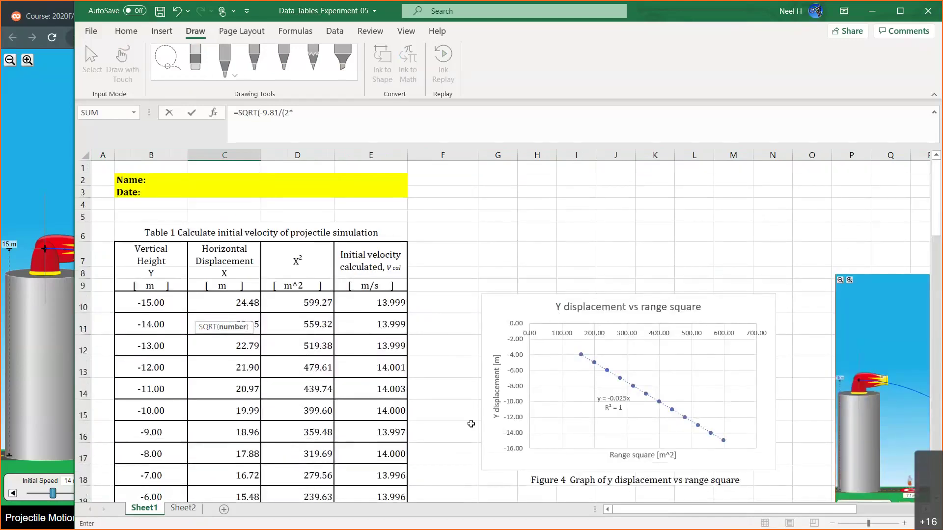
pyautogui.scroll(-5, 471, 424)
pyautogui.write('(-0.25')
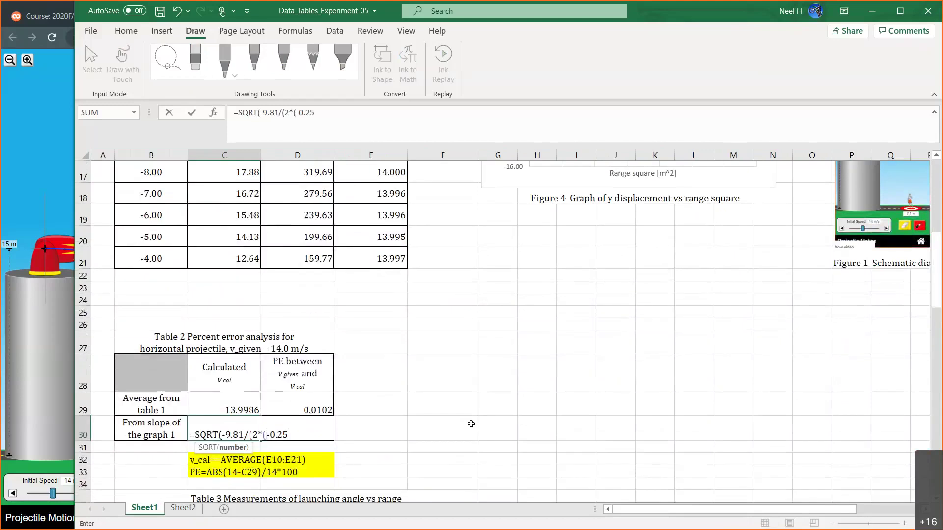
pyautogui.write('))')
pyautogui.scroll(-1, 471, 424)
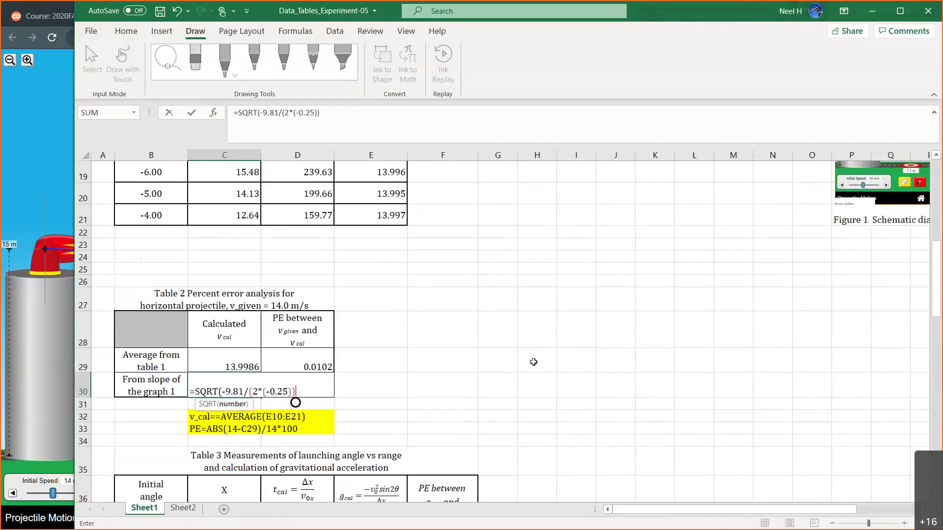
pyautogui.write(')')
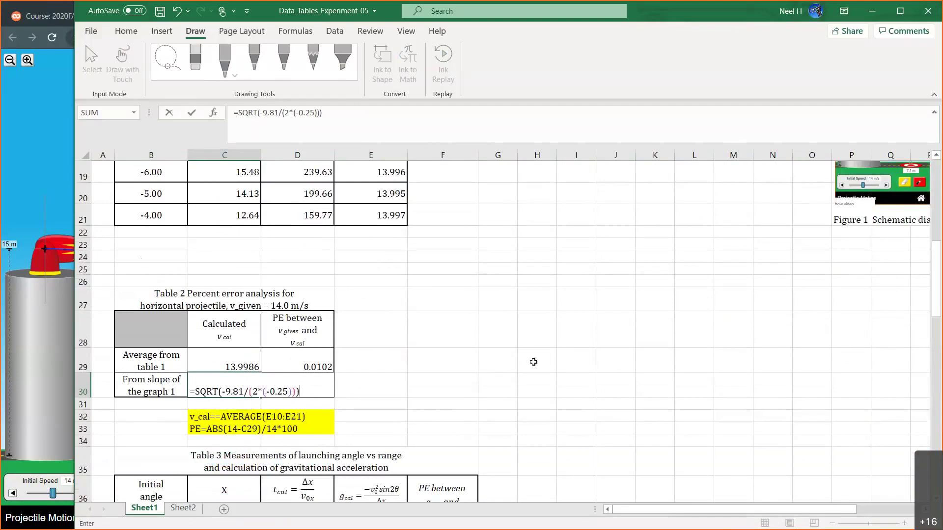
pyautogui.press('Return')
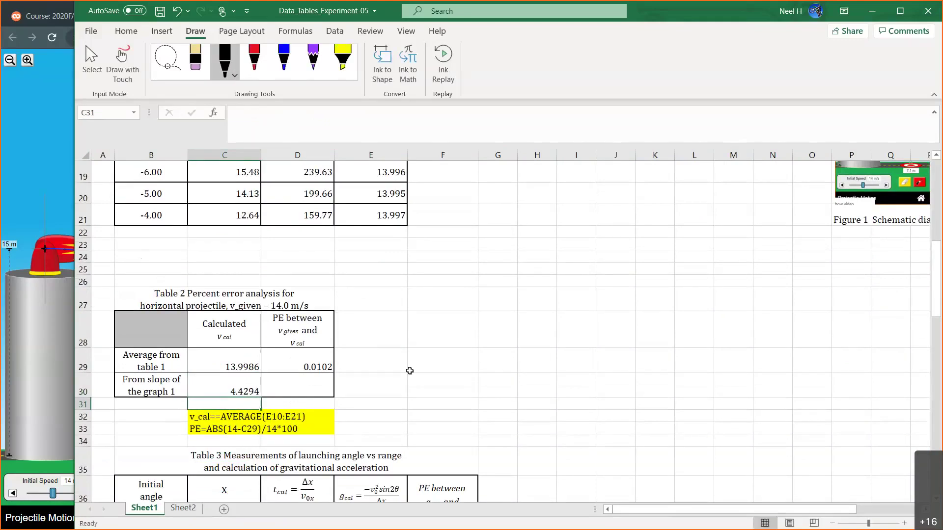
# - Check the trendline equation in Figure 4 and correct the slope in the C30 formula to -0.025
pyautogui.scroll(-1, 410, 370)
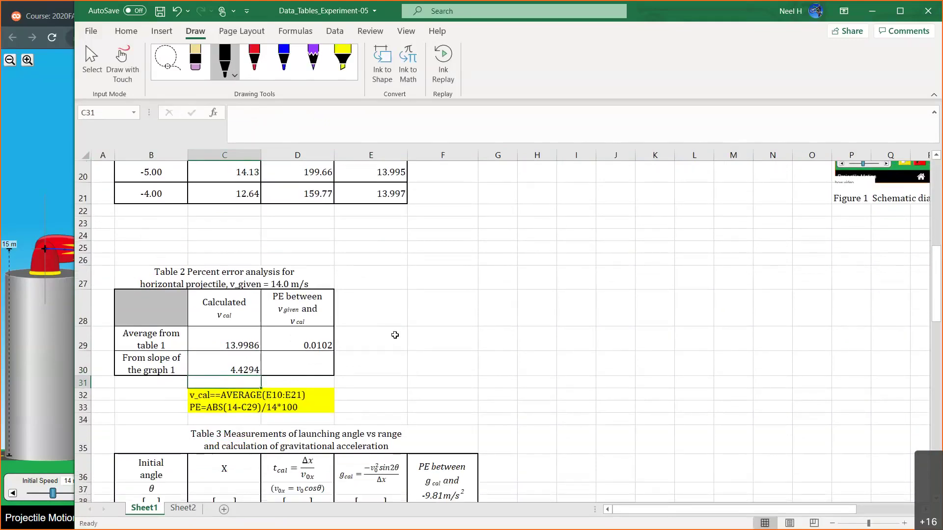
pyautogui.press('Up')
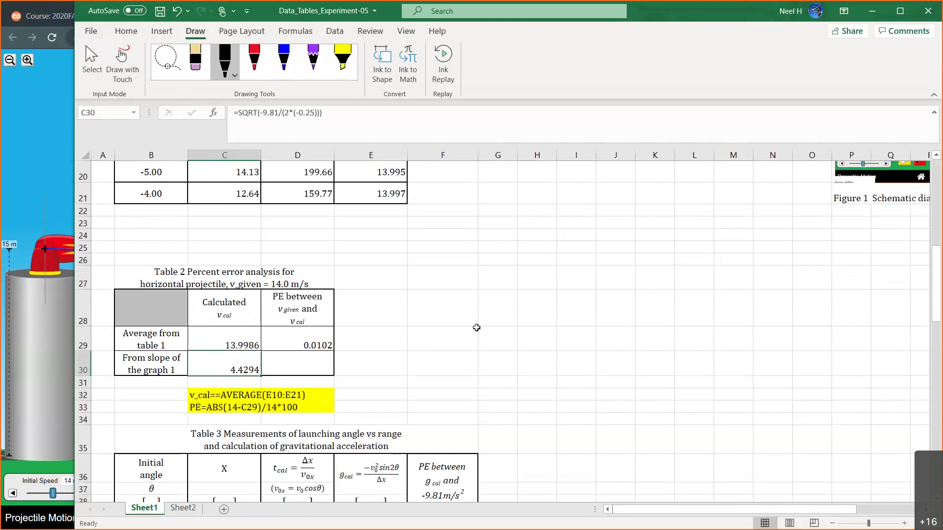
pyautogui.scroll(6, 477, 327)
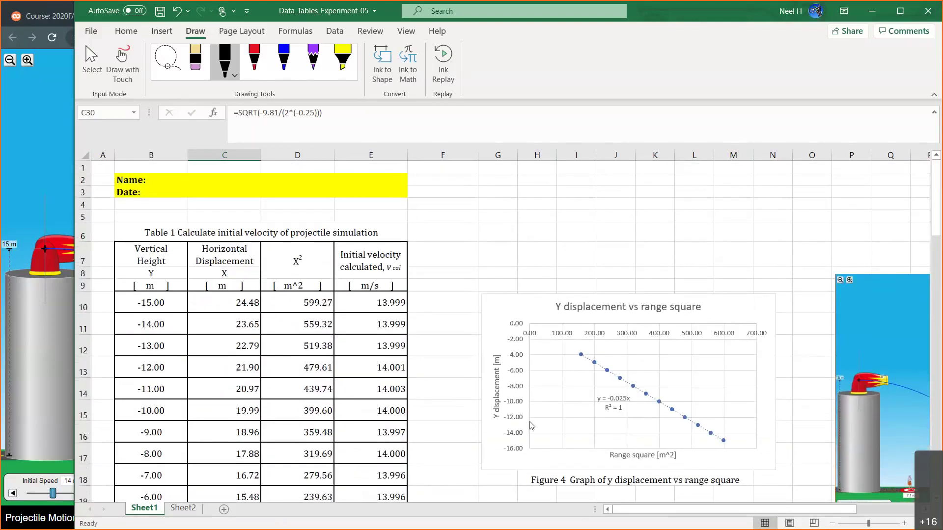
pyautogui.scroll(-5, 530, 425)
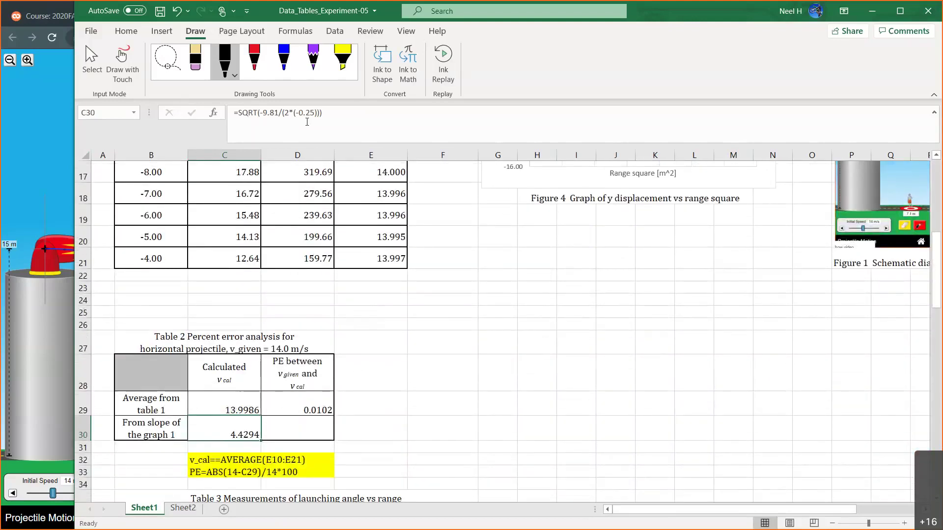
pyautogui.click(307, 108)
pyautogui.write('0')
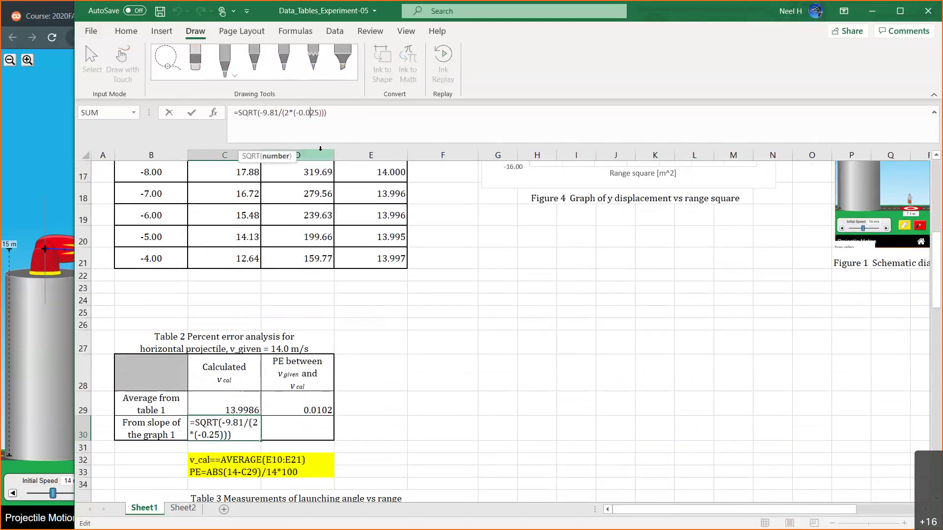
pyautogui.press('Return')
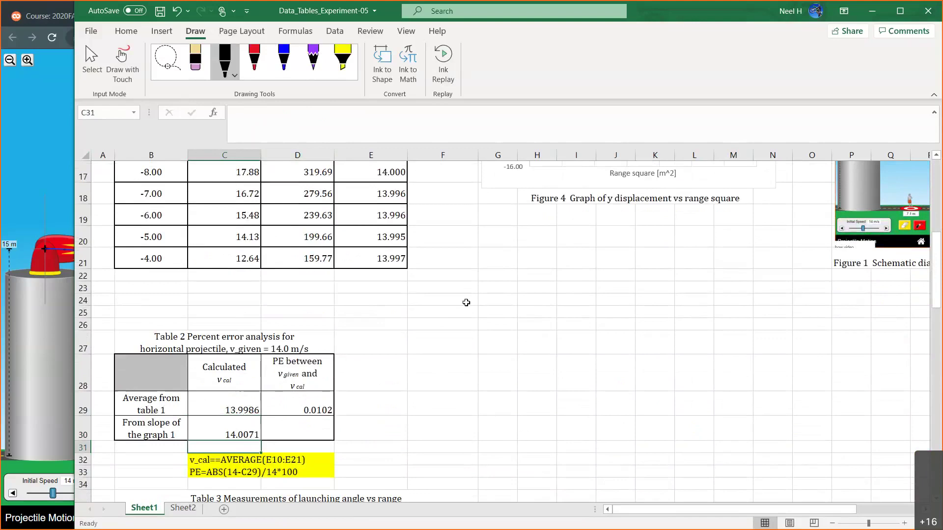
# - Copy the formula text from C30 and enter it as the note "v_cal(graph)=SQRT(-9.81/(2*(-0.025)))" in cell C34
pyautogui.click(235, 433)
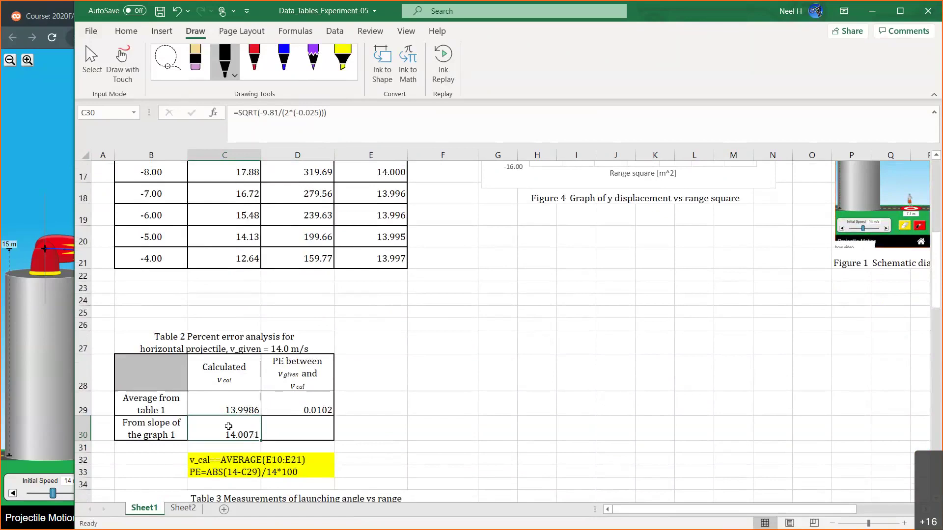
pyautogui.scroll(-2, 228, 426)
pyautogui.click(332, 112)
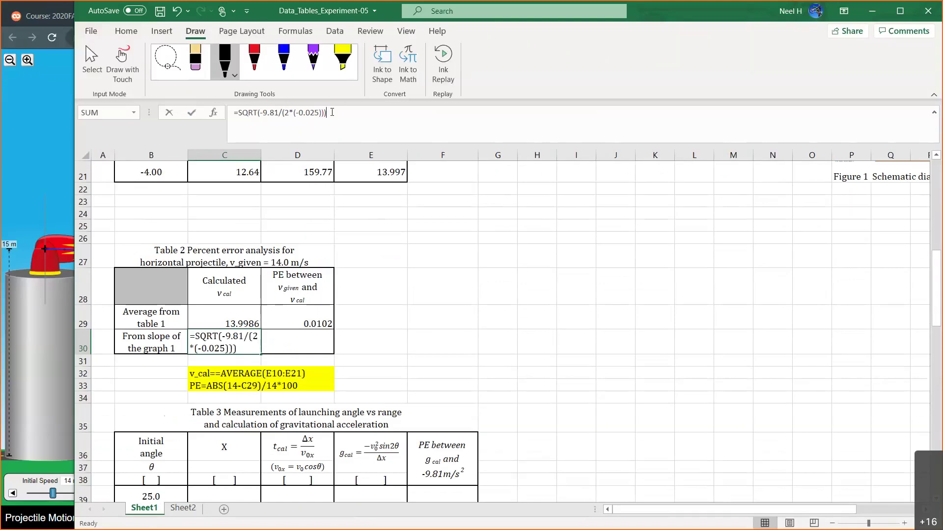
pyautogui.moveTo(332, 112); pyautogui.dragTo(221, 122)
pyautogui.click(191, 112)
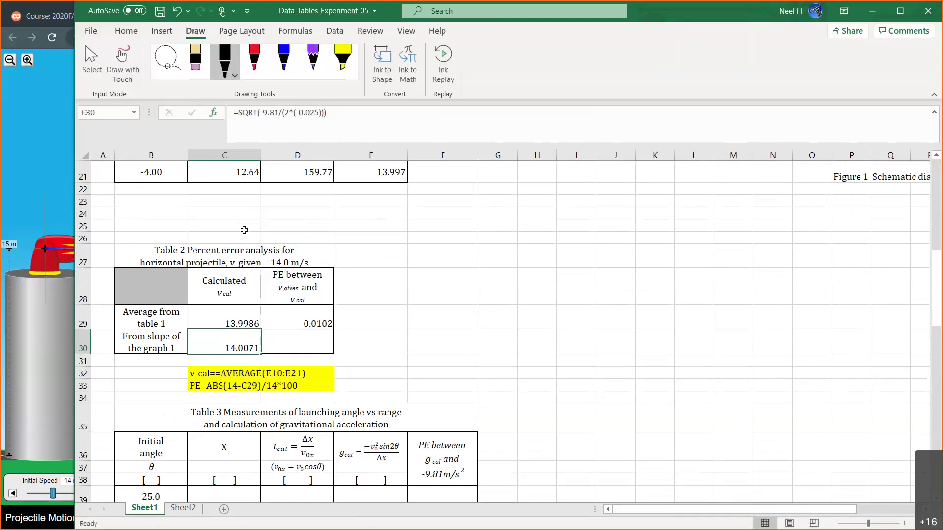
pyautogui.click(235, 396)
pyautogui.write('v_cal==AVERAGE(E10:E21)')
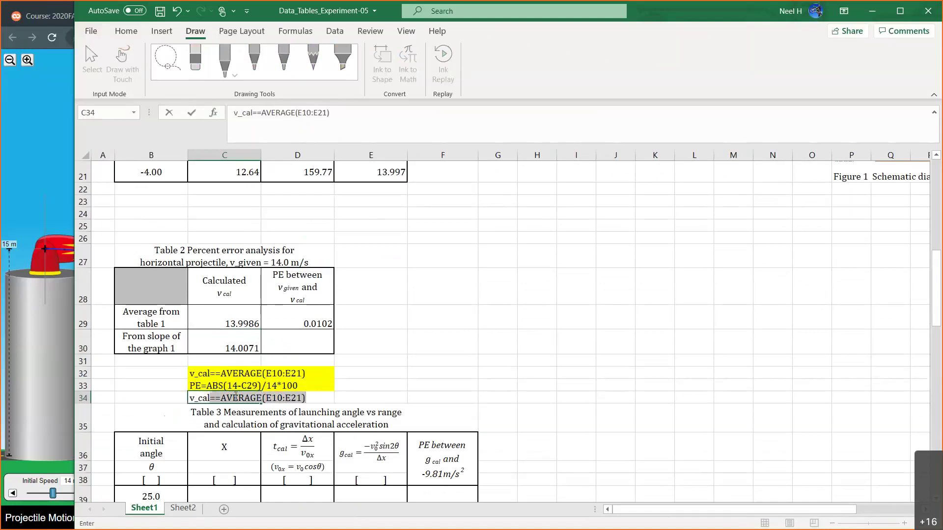
pyautogui.write('(gr')
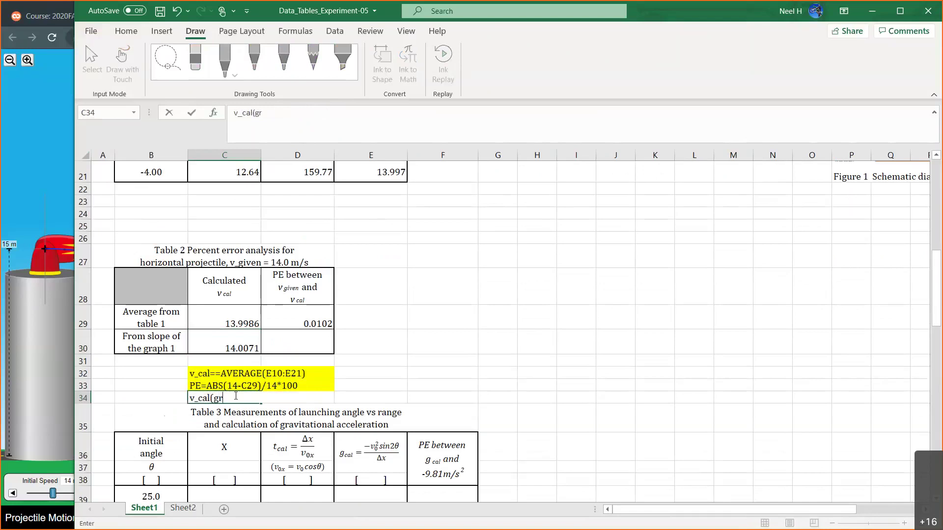
pyautogui.write('aph)=SQRT(-9.81/(2*(-0.025)))')
pyautogui.press('Return')
# - Highlight the graph velocity note in cells C34:E34 with a yellow fill
pyautogui.moveTo(226, 398); pyautogui.dragTo(346, 397)
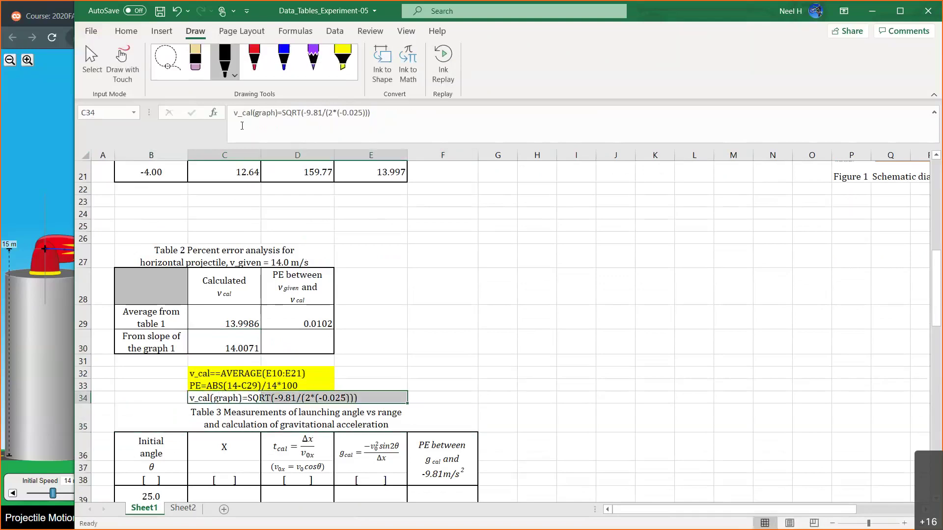
pyautogui.click(162, 31)
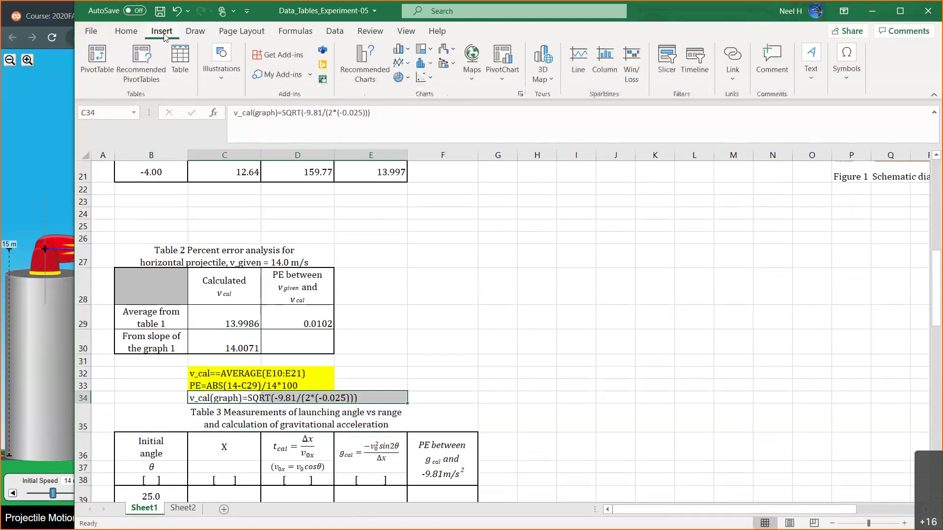
pyautogui.click(131, 34)
pyautogui.click(228, 74)
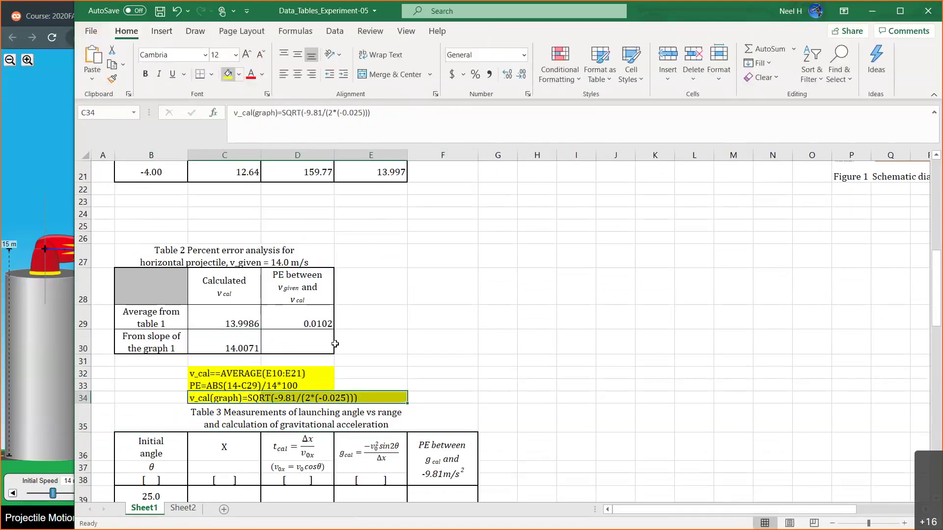
# - Fill the percent error formula from D29 down into D30 for the slope-based velocity and bring Table 3 into view
pyautogui.click(387, 349)
pyautogui.click(317, 318)
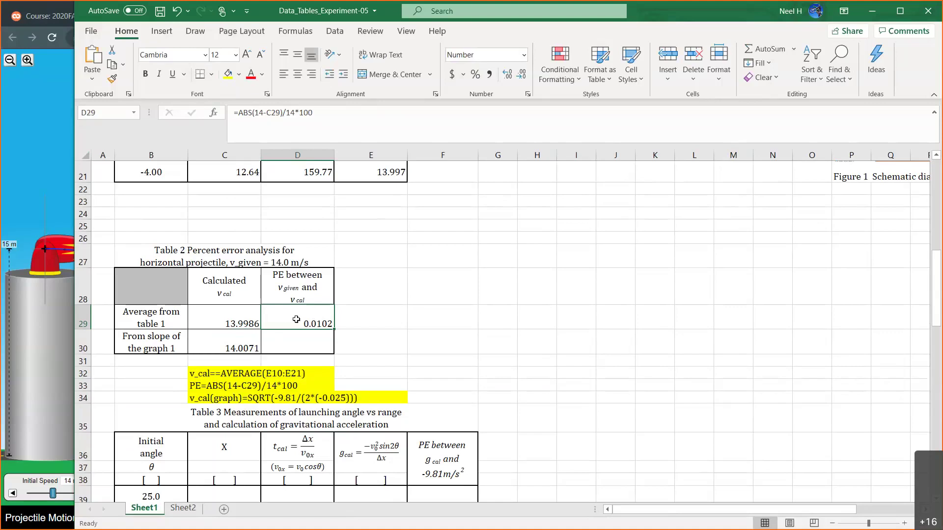
pyautogui.moveTo(335, 330); pyautogui.dragTo(336, 349)
pyautogui.click(367, 335)
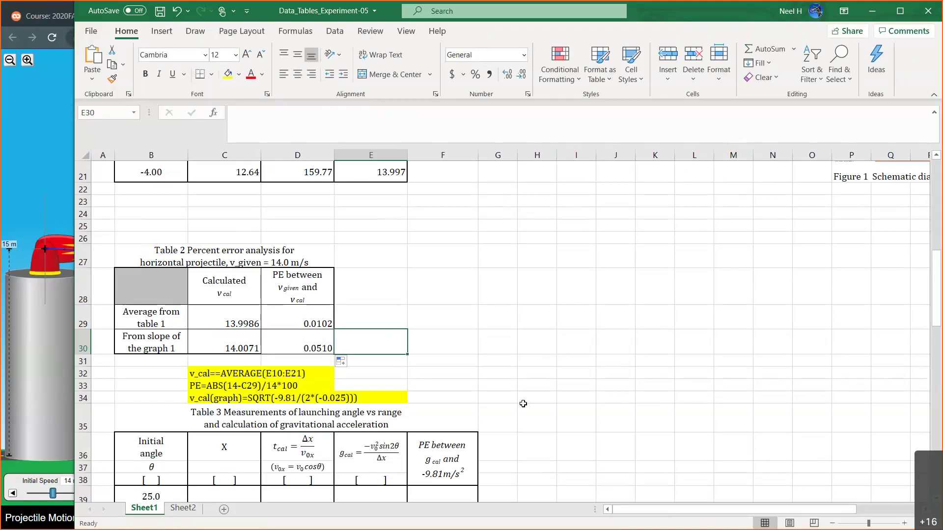
pyautogui.click(463, 422)
pyautogui.scroll(-2, 579, 422)
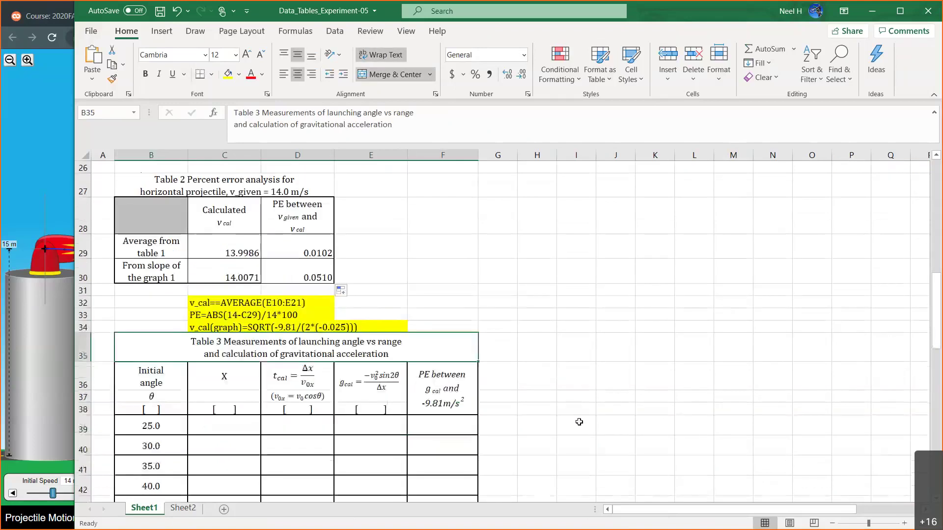
# - Review the completed Tables 1 and 2 and the Figure 4 graph, and examine the blank columns of Table 3
pyautogui.scroll(-3, 579, 422)
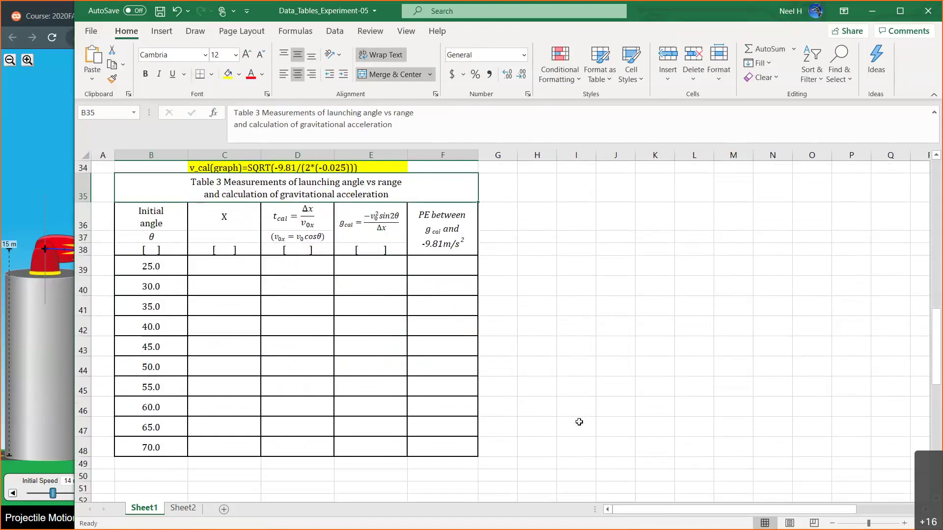
pyautogui.scroll(4, 579, 422)
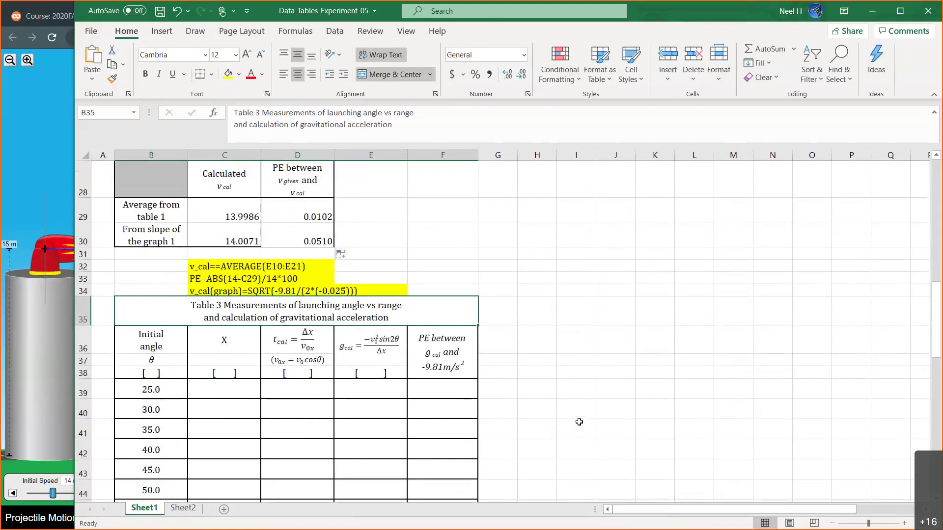
pyautogui.scroll(4, 579, 422)
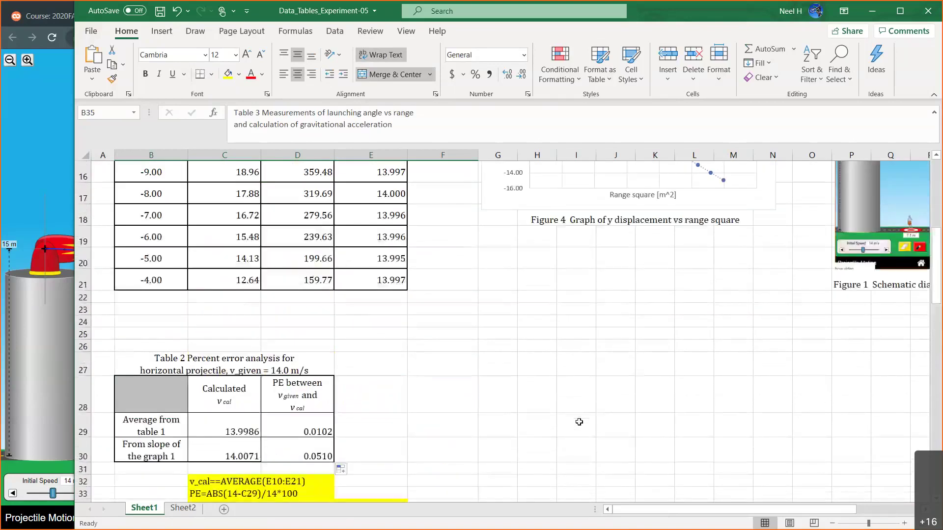
pyautogui.scroll(1, 579, 422)
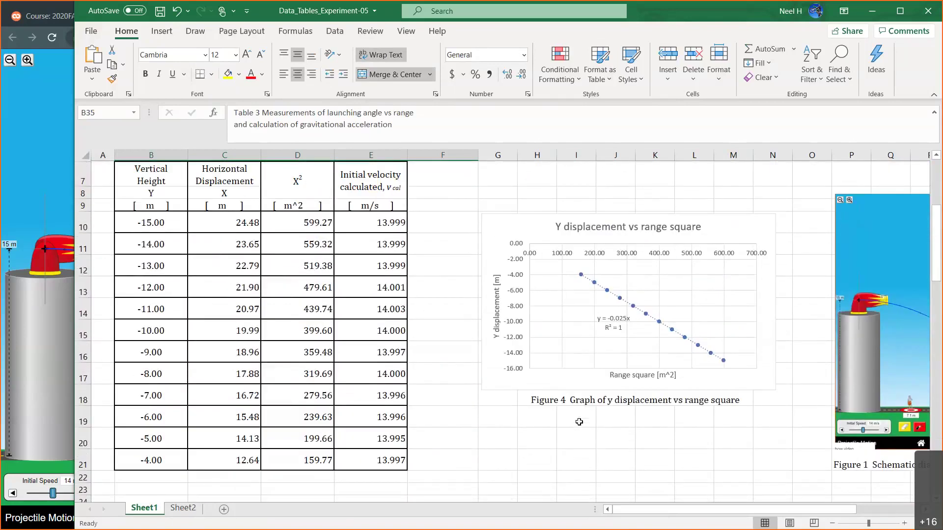
pyautogui.scroll(-2, 579, 421)
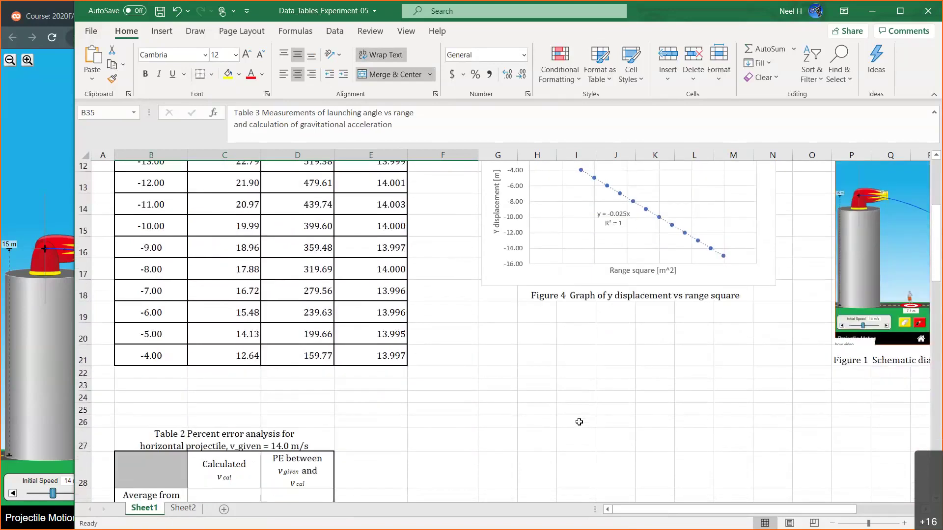
pyautogui.scroll(-5, 579, 422)
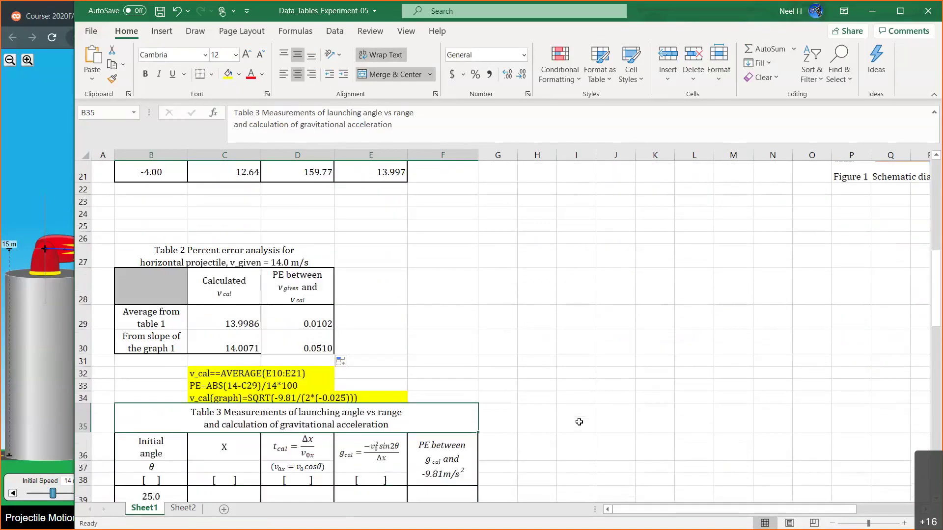
pyautogui.scroll(-1, 579, 422)
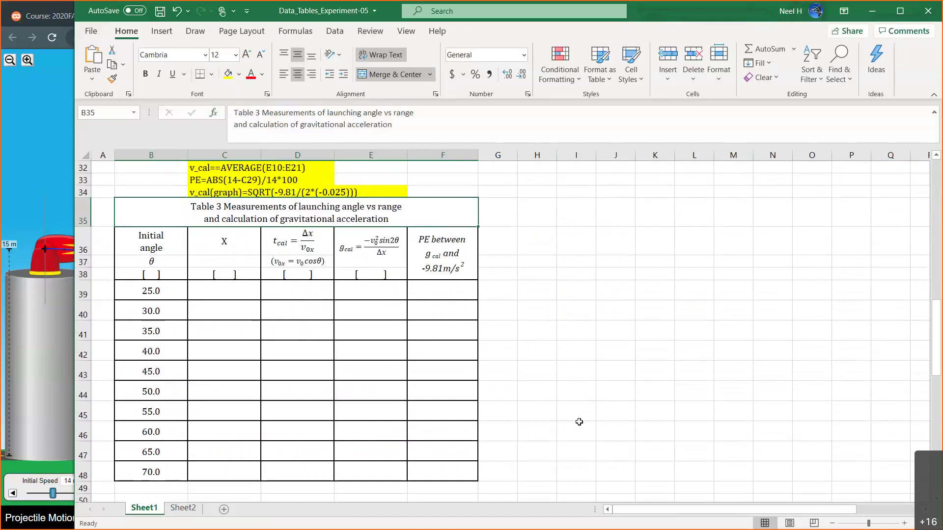
# - In the blank area of Sheet2 below row 71, sketch a ground line with a launch vector v0 at angle θ and its component v0 cosθ
pyautogui.click(183, 508)
pyautogui.scroll(-9, 405, 441)
pyautogui.hscroll(-3, 405, 441)
pyautogui.scroll(-4, 405, 441)
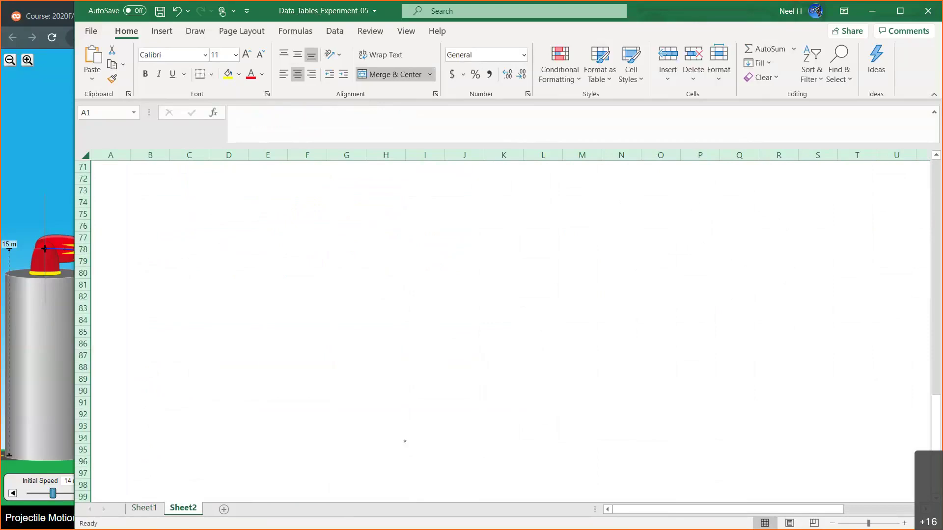
pyautogui.moveTo(129, 386); pyautogui.dragTo(467, 387)
pyautogui.moveTo(149, 387); pyautogui.dragTo(180, 348)
pyautogui.moveTo(171, 370); pyautogui.dragTo(173, 375)
pyautogui.moveTo(157, 321)
pyautogui.mouseDown()
pyautogui.moveTo(169, 317)
pyautogui.moveTo(174, 329)
pyautogui.mouseUp()
pyautogui.moveTo(183, 381)
pyautogui.mouseDown()
pyautogui.moveTo(188, 430)
pyautogui.moveTo(211, 420)
pyautogui.mouseUp()
pyautogui.moveTo(227, 413)
pyautogui.mouseDown()
pyautogui.moveTo(222, 424)
pyautogui.moveTo(229, 418)
pyautogui.mouseUp()
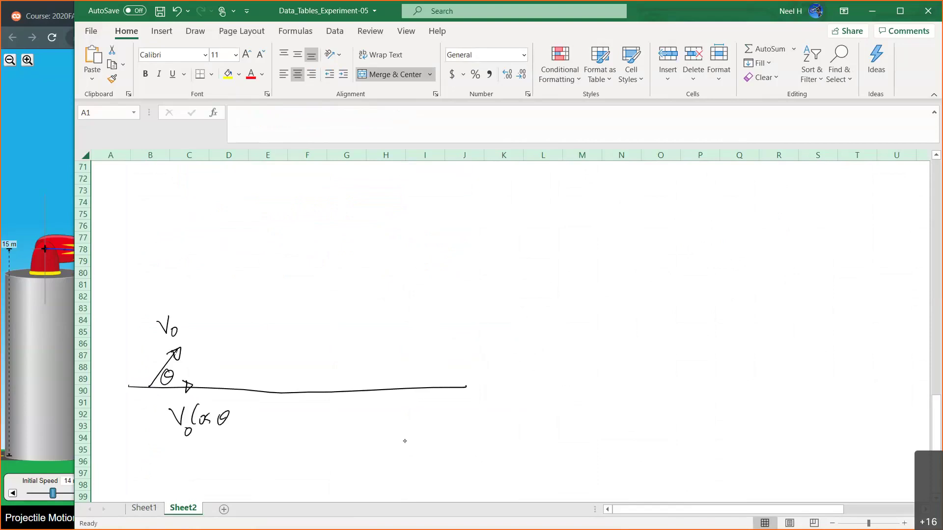
# - Add the vertical velocity arrow labelled v0 sinθ and a dashed parabolic trajectory to the sketch
pyautogui.moveTo(141, 316); pyautogui.dragTo(147, 401)
pyautogui.moveTo(135, 320)
pyautogui.mouseDown()
pyautogui.moveTo(144, 315)
pyautogui.moveTo(114, 297)
pyautogui.moveTo(124, 306)
pyautogui.mouseUp()
pyautogui.moveTo(127, 285)
pyautogui.mouseDown()
pyautogui.moveTo(131, 297)
pyautogui.moveTo(156, 282)
pyautogui.mouseUp()
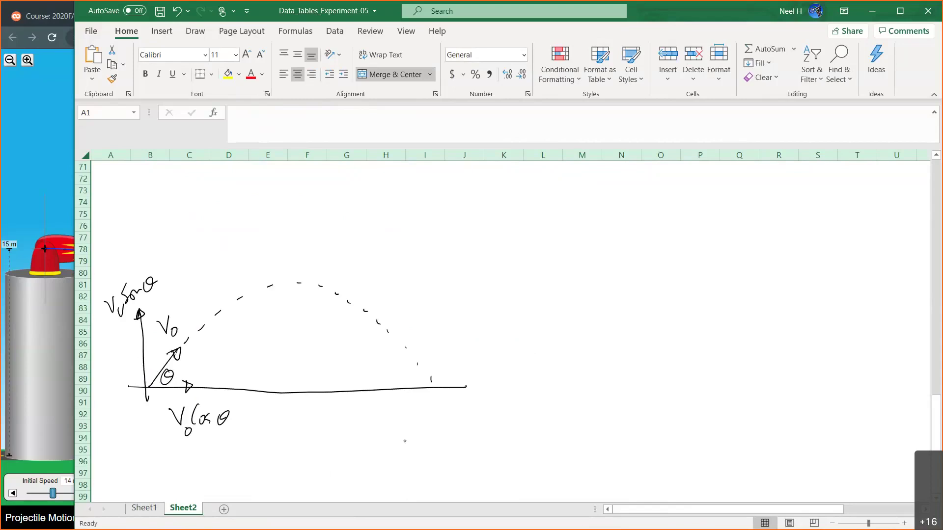
# - Mark the trajectory's peak with a dashed vertical line and velocity arrows labelled v_y = 0 and v_0x
pyautogui.moveTo(301, 351); pyautogui.dragTo(304, 356)
pyautogui.moveTo(305, 359); pyautogui.dragTo(307, 371)
pyautogui.moveTo(307, 385); pyautogui.dragTo(307, 388)
pyautogui.moveTo(294, 278)
pyautogui.mouseDown()
pyautogui.moveTo(306, 229)
pyautogui.moveTo(324, 225)
pyautogui.moveTo(297, 250)
pyautogui.moveTo(316, 276)
pyautogui.mouseUp()
pyautogui.moveTo(310, 272); pyautogui.dragTo(311, 280)
pyautogui.moveTo(320, 266); pyautogui.dragTo(342, 283)
pyautogui.moveTo(343, 274); pyautogui.dragTo(334, 283)
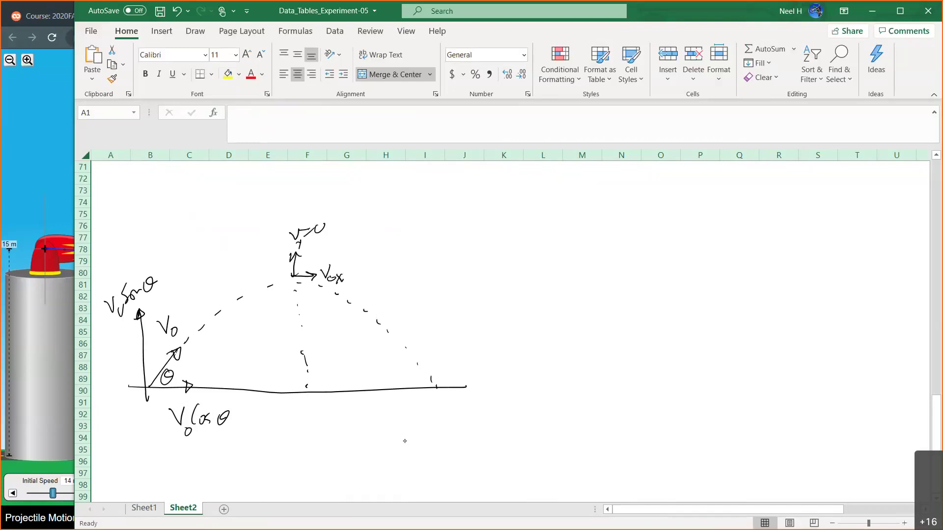
# - Label the launch velocity components as v_0x = v0 cosθ and v_0y = v0 sinθ, and tick v0 as known
pyautogui.moveTo(161, 419); pyautogui.dragTo(171, 417)
pyautogui.moveTo(162, 424); pyautogui.dragTo(172, 423)
pyautogui.moveTo(134, 421)
pyautogui.mouseDown()
pyautogui.moveTo(138, 432)
pyautogui.moveTo(143, 418)
pyautogui.mouseUp()
pyautogui.moveTo(148, 431); pyautogui.dragTo(159, 437)
pyautogui.moveTo(158, 428); pyautogui.dragTo(150, 437)
pyautogui.moveTo(103, 320); pyautogui.dragTo(111, 317)
pyautogui.moveTo(104, 325); pyautogui.dragTo(112, 321)
pyautogui.moveTo(93, 339)
pyautogui.mouseDown()
pyautogui.moveTo(97, 352)
pyautogui.moveTo(100, 335)
pyautogui.moveTo(109, 354)
pyautogui.mouseUp()
pyautogui.moveTo(114, 344); pyautogui.dragTo(112, 357)
pyautogui.moveTo(177, 314)
pyautogui.mouseDown()
pyautogui.moveTo(184, 321)
pyautogui.moveTo(193, 296)
pyautogui.mouseUp()
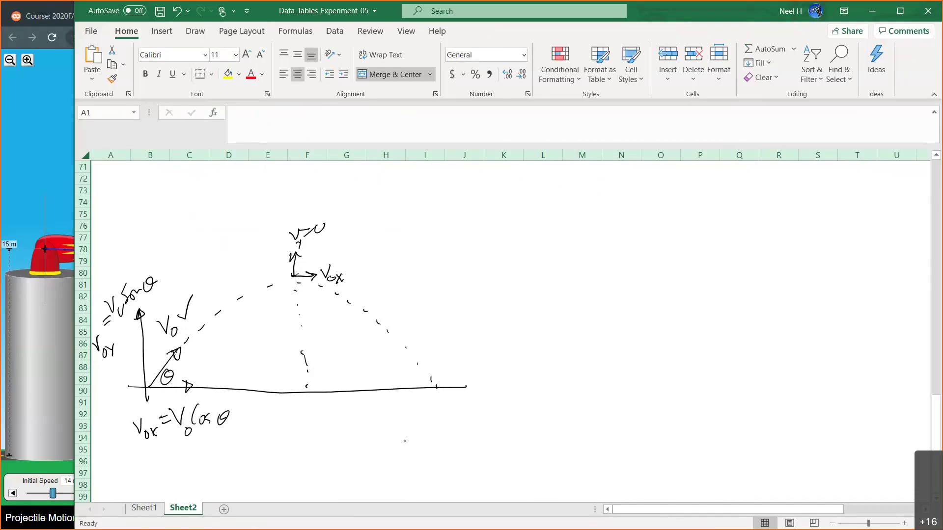
# - Switch to the Projectile Motion simulation, lower the cannon to 0 m and set its launch angle to 25°
pyautogui.hotkey('alt', 'Tab')
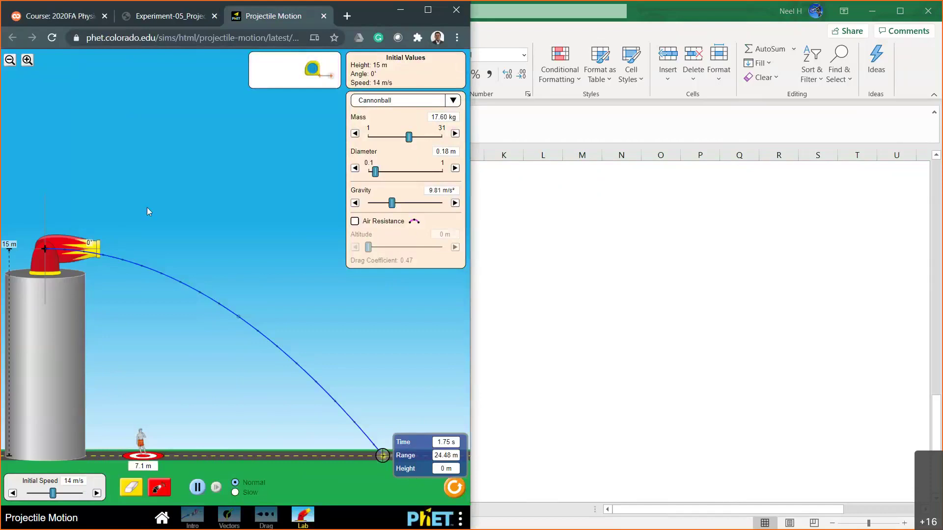
pyautogui.moveTo(94, 229)
pyautogui.mouseDown()
pyautogui.moveTo(72, 196)
pyautogui.moveTo(87, 217)
pyautogui.mouseUp()
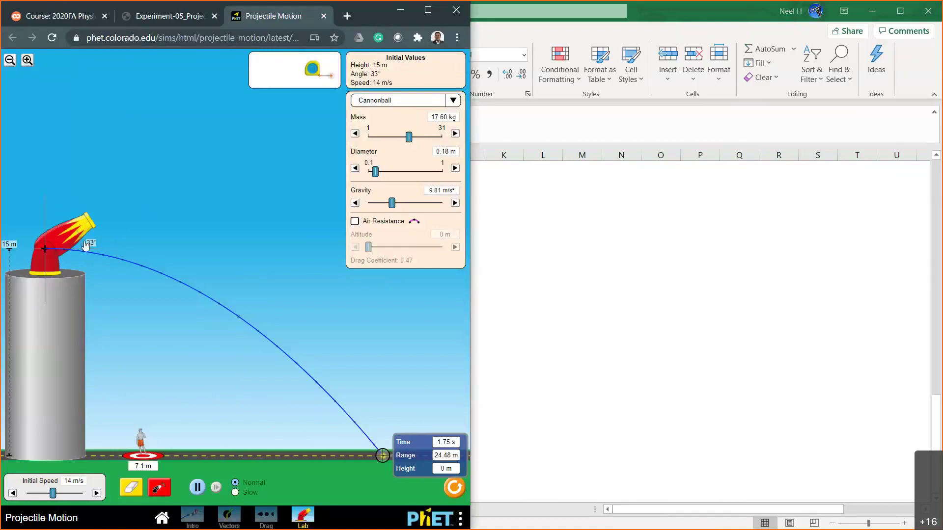
pyautogui.moveTo(44, 251); pyautogui.dragTo(39, 459)
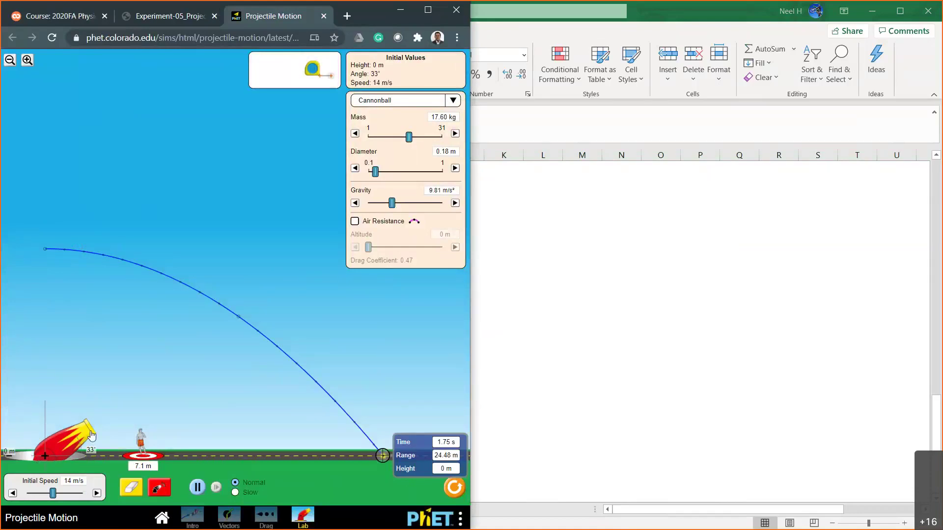
pyautogui.moveTo(92, 435); pyautogui.dragTo(99, 450)
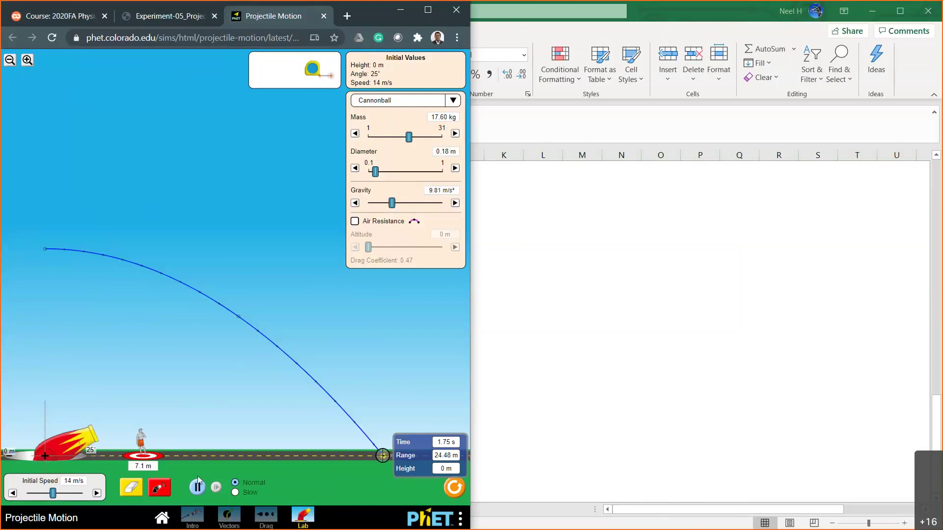
# - Erase the old trajectory, move the time, range and height tool into the open sky, and fire the cannon
pyautogui.click(132, 489)
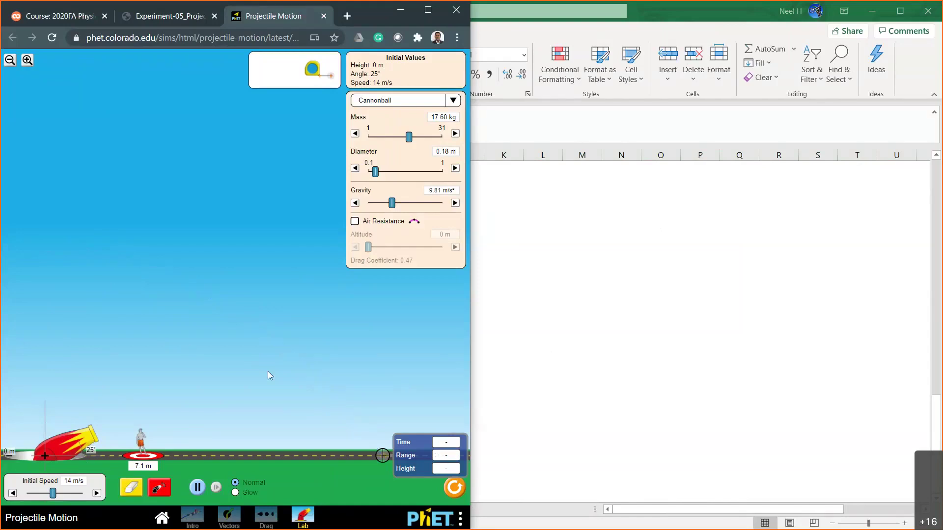
pyautogui.moveTo(418, 449); pyautogui.dragTo(221, 198)
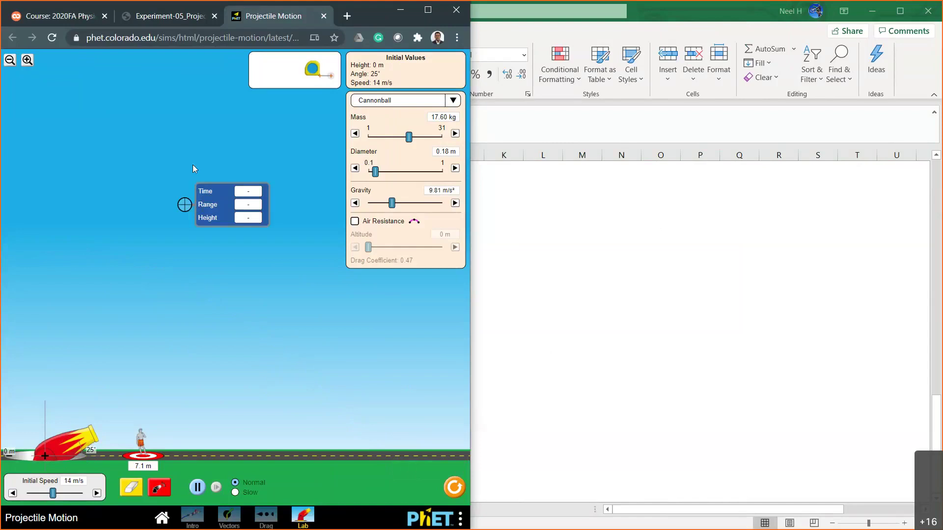
pyautogui.moveTo(194, 168); pyautogui.dragTo(151, 146)
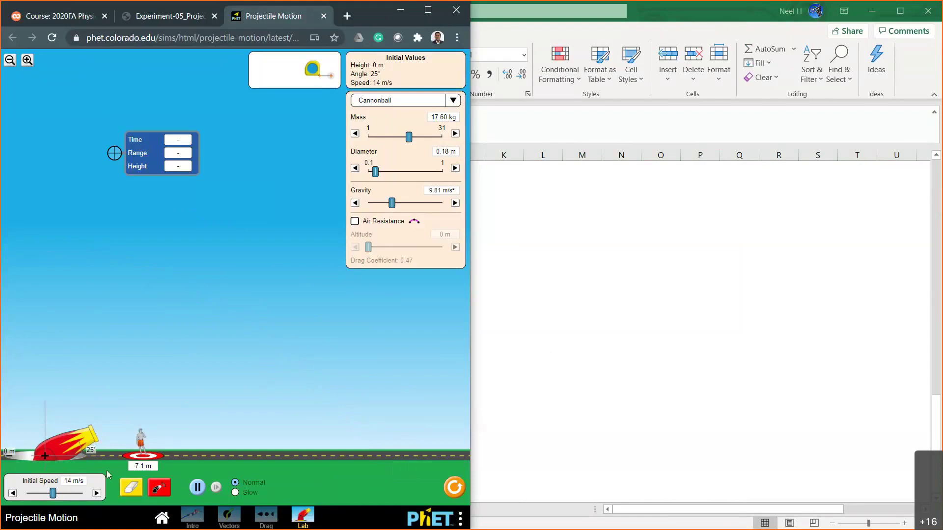
pyautogui.click(162, 487)
# - Switch back to Excel and draw a brace under the full range on the sketch, labelled X = with a tick
pyautogui.click(584, 342)
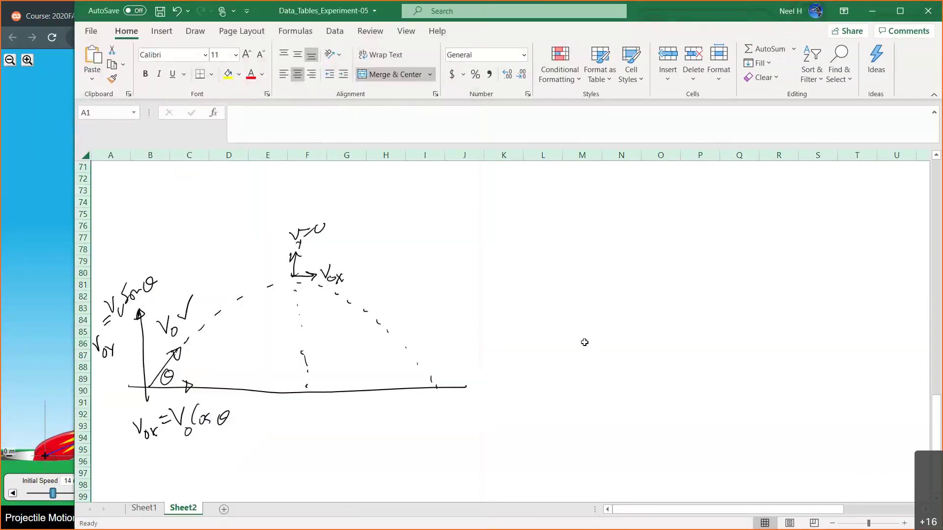
pyautogui.moveTo(154, 443)
pyautogui.mouseDown()
pyautogui.moveTo(315, 454)
pyautogui.moveTo(417, 439)
pyautogui.mouseUp()
pyautogui.moveTo(305, 467); pyautogui.dragTo(324, 482)
pyautogui.moveTo(325, 465)
pyautogui.mouseDown()
pyautogui.moveTo(307, 484)
pyautogui.moveTo(341, 469)
pyautogui.mouseUp()
pyautogui.moveTo(330, 477)
pyautogui.mouseDown()
pyautogui.moveTo(361, 471)
pyautogui.moveTo(375, 454)
pyautogui.mouseUp()
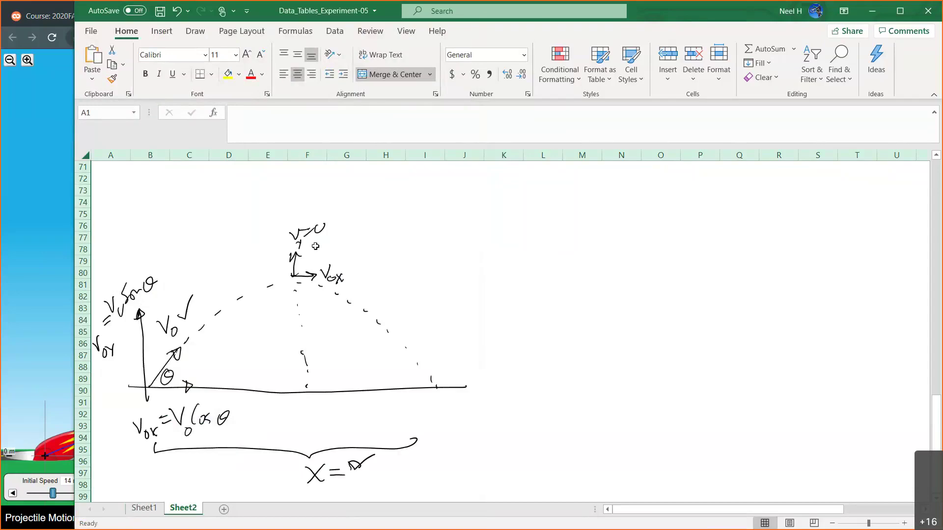
# - Check Table 3 on Sheet1, then on the Sheet2 sketch redraw the tick after X = and tick v0, θ, v0 cosθ and v0 sinθ
pyautogui.click(145, 509)
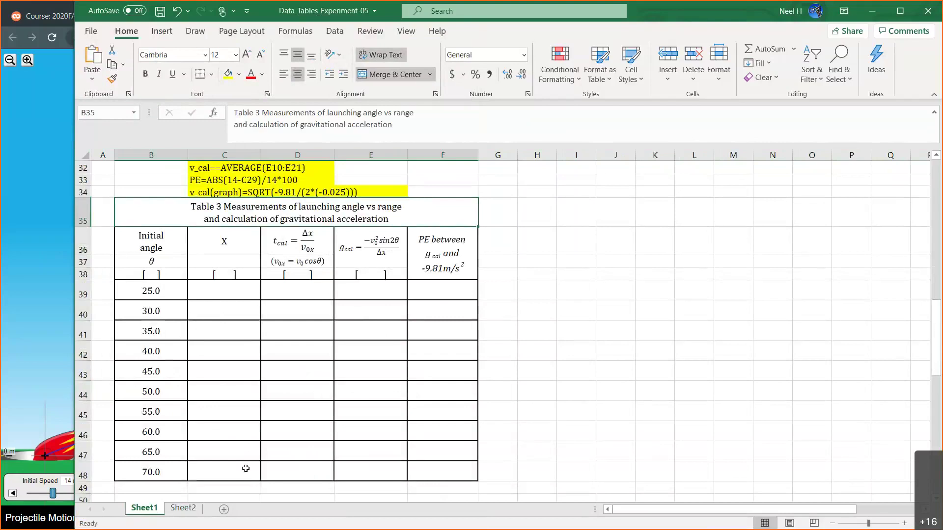
pyautogui.click(183, 511)
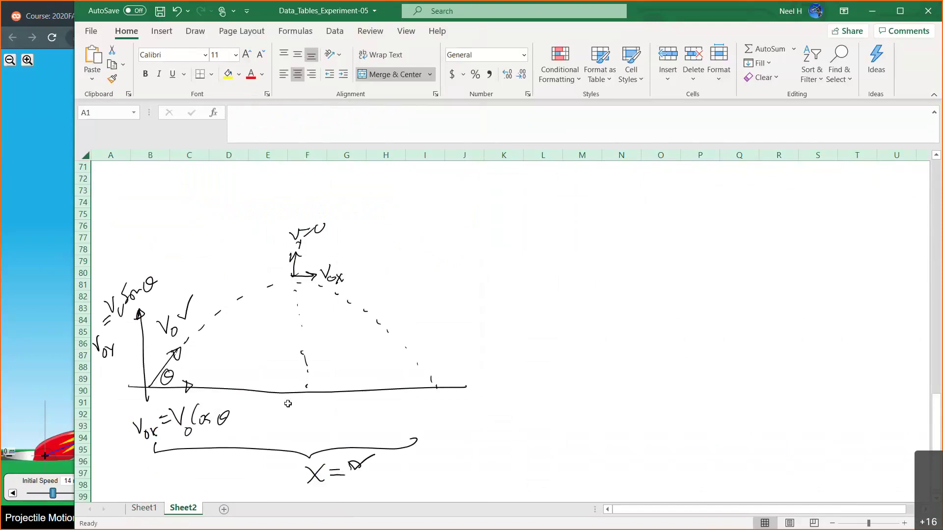
pyautogui.hotkey('ctrl', 'z')
pyautogui.moveTo(352, 471); pyautogui.dragTo(379, 459)
pyautogui.moveTo(179, 314); pyautogui.dragTo(192, 297)
pyautogui.moveTo(176, 370); pyautogui.dragTo(192, 359)
pyautogui.moveTo(241, 418); pyautogui.dragTo(259, 409)
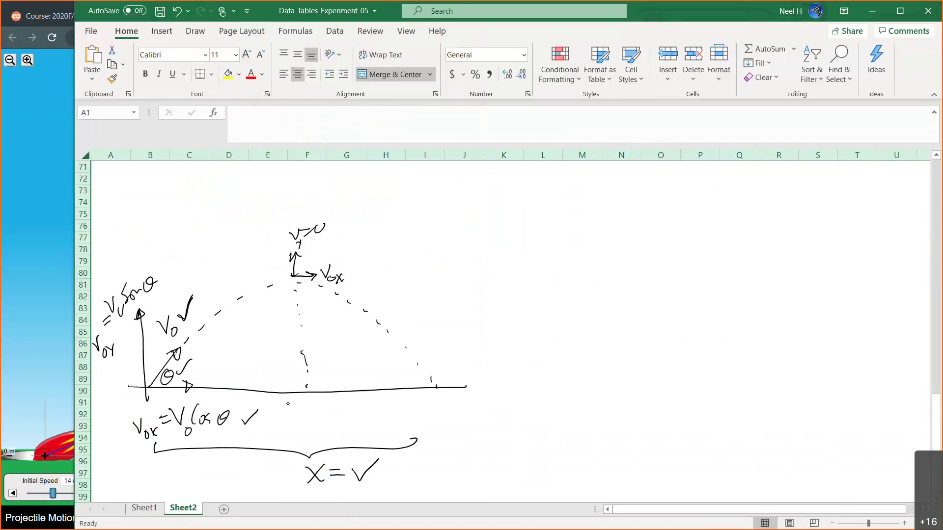
pyautogui.moveTo(152, 268); pyautogui.dragTo(169, 252)
# - Write "g = ?" beside the sketch and the horizontal motion equation x = v_0x t below it
pyautogui.moveTo(540, 184)
pyautogui.mouseDown()
pyautogui.moveTo(533, 200)
pyautogui.moveTo(561, 193)
pyautogui.mouseUp()
pyautogui.moveTo(567, 184); pyautogui.dragTo(570, 195)
pyautogui.click(573, 201)
pyautogui.moveTo(538, 227)
pyautogui.mouseDown()
pyautogui.moveTo(550, 239)
pyautogui.moveTo(537, 240)
pyautogui.moveTo(568, 228)
pyautogui.mouseUp()
pyautogui.moveTo(562, 236)
pyautogui.mouseDown()
pyautogui.moveTo(594, 224)
pyautogui.moveTo(613, 245)
pyautogui.mouseUp()
pyautogui.moveTo(638, 212)
pyautogui.mouseDown()
pyautogui.moveTo(641, 241)
pyautogui.moveTo(648, 227)
pyautogui.mouseUp()
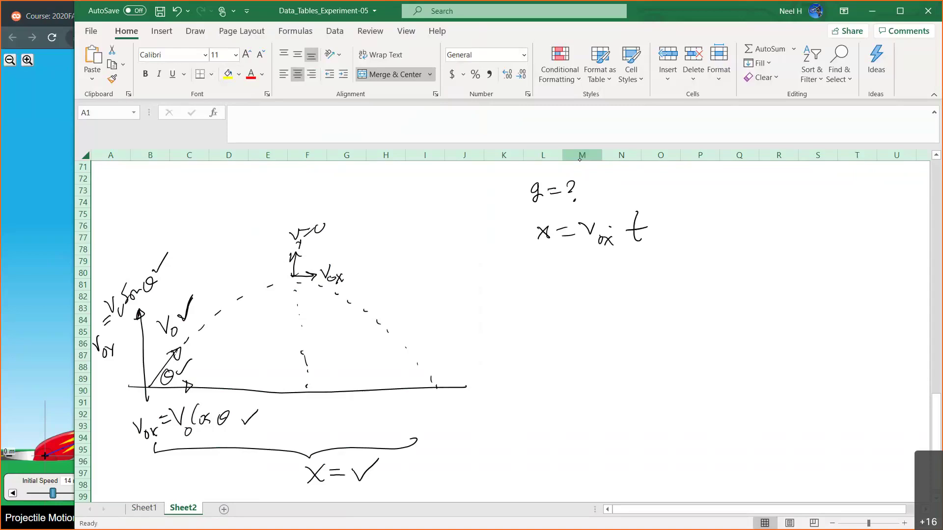
# - Tick x and v_0x as known and write the flight time t = x / v_0x = x / (v0 cosθ) with a tick
pyautogui.moveTo(534, 214); pyautogui.dragTo(602, 200)
pyautogui.moveTo(554, 265)
pyautogui.mouseDown()
pyautogui.moveTo(551, 291)
pyautogui.moveTo(555, 275)
pyautogui.mouseUp()
pyautogui.moveTo(570, 275)
pyautogui.mouseDown()
pyautogui.moveTo(628, 276)
pyautogui.moveTo(617, 276)
pyautogui.mouseUp()
pyautogui.moveTo(599, 281)
pyautogui.mouseDown()
pyautogui.moveTo(654, 276)
pyautogui.moveTo(623, 290)
pyautogui.mouseUp()
pyautogui.moveTo(630, 300); pyautogui.dragTo(641, 304)
pyautogui.moveTo(641, 296); pyautogui.dragTo(634, 304)
pyautogui.moveTo(669, 276); pyautogui.dragTo(680, 275)
pyautogui.moveTo(671, 280)
pyautogui.mouseDown()
pyautogui.moveTo(723, 268)
pyautogui.moveTo(711, 269)
pyautogui.mouseUp()
pyautogui.moveTo(698, 271)
pyautogui.mouseDown()
pyautogui.moveTo(743, 269)
pyautogui.moveTo(713, 283)
pyautogui.moveTo(717, 292)
pyautogui.moveTo(728, 283)
pyautogui.moveTo(724, 294)
pyautogui.mouseUp()
pyautogui.moveTo(738, 285)
pyautogui.mouseDown()
pyautogui.moveTo(739, 295)
pyautogui.moveTo(757, 288)
pyautogui.moveTo(797, 261)
pyautogui.mouseUp()
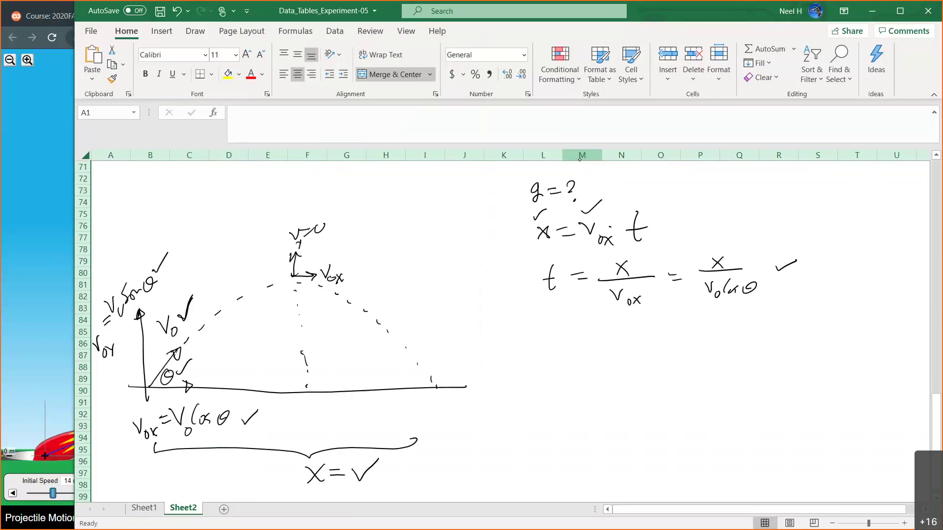
# - Double-underline v_0y on the sketch and t in the time equation, and write the heading "Y axis ⇒"
pyautogui.moveTo(115, 352); pyautogui.dragTo(108, 366)
pyautogui.moveTo(121, 359); pyautogui.dragTo(111, 372)
pyautogui.moveTo(552, 300); pyautogui.dragTo(565, 295)
pyautogui.moveTo(550, 305); pyautogui.dragTo(565, 300)
pyautogui.moveTo(537, 327)
pyautogui.mouseDown()
pyautogui.moveTo(544, 342)
pyautogui.moveTo(587, 337)
pyautogui.mouseUp()
pyautogui.moveTo(587, 330)
pyautogui.mouseDown()
pyautogui.moveTo(579, 338)
pyautogui.moveTo(594, 338)
pyautogui.mouseUp()
pyautogui.moveTo(602, 331); pyautogui.dragTo(598, 339)
pyautogui.moveTo(615, 334); pyautogui.dragTo(629, 335)
pyautogui.moveTo(621, 325); pyautogui.dragTo(623, 340)
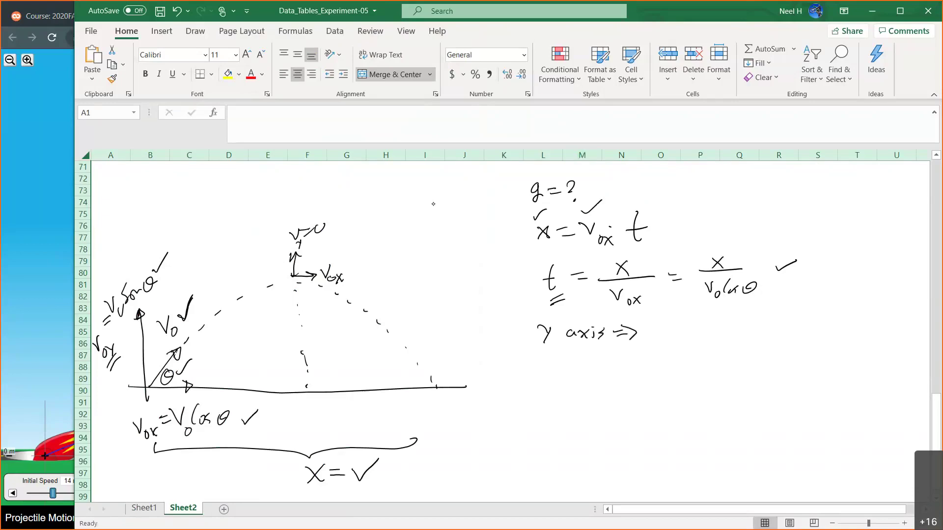
# - Write the vertical displacement equation Δy = v_0y t + ½ g t² under the Y axis heading
pyautogui.moveTo(563, 364); pyautogui.dragTo(569, 374)
pyautogui.moveTo(573, 365)
pyautogui.mouseDown()
pyautogui.moveTo(577, 377)
pyautogui.moveTo(598, 366)
pyautogui.mouseUp()
pyautogui.moveTo(589, 373)
pyautogui.mouseDown()
pyautogui.moveTo(620, 362)
pyautogui.moveTo(630, 381)
pyautogui.mouseUp()
pyautogui.moveTo(645, 359)
pyautogui.mouseDown()
pyautogui.moveTo(642, 377)
pyautogui.moveTo(650, 364)
pyautogui.moveTo(667, 368)
pyautogui.mouseUp()
pyautogui.click(657, 371)
pyautogui.moveTo(662, 362); pyautogui.dragTo(663, 375)
pyautogui.moveTo(675, 357)
pyautogui.mouseDown()
pyautogui.moveTo(681, 378)
pyautogui.moveTo(711, 378)
pyautogui.mouseUp()
pyautogui.moveTo(706, 367); pyautogui.dragTo(732, 363)
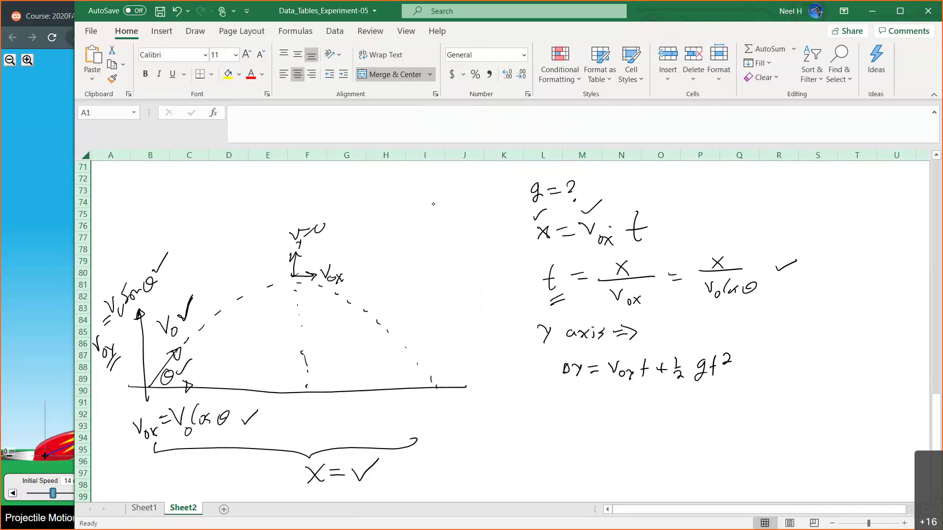
# - Label the trajectory's launch, peak and landing points A, B and C, and add "A → C" to the Y axis heading
pyautogui.moveTo(115, 411); pyautogui.dragTo(123, 405)
pyautogui.moveTo(114, 403); pyautogui.dragTo(123, 401)
pyautogui.moveTo(281, 289); pyautogui.dragTo(284, 300)
pyautogui.moveTo(448, 393); pyautogui.dragTo(448, 401)
pyautogui.moveTo(667, 334)
pyautogui.mouseDown()
pyautogui.moveTo(716, 328)
pyautogui.moveTo(706, 332)
pyautogui.mouseUp()
pyautogui.moveTo(737, 321)
pyautogui.mouseDown()
pyautogui.moveTo(732, 333)
pyautogui.moveTo(746, 332)
pyautogui.mouseUp()
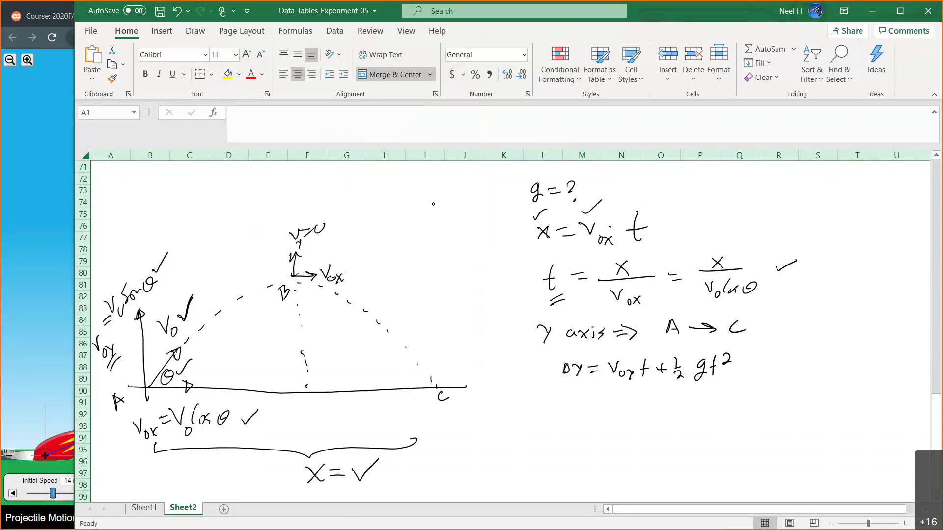
# - Mark g as the unknown with an arrow and question mark, tick t², and write "AC ⇒" before the time equation
pyautogui.moveTo(696, 388)
pyautogui.mouseDown()
pyautogui.moveTo(707, 386)
pyautogui.moveTo(704, 414)
pyautogui.mouseUp()
pyautogui.click(706, 416)
pyautogui.moveTo(719, 382); pyautogui.dragTo(731, 380)
pyautogui.moveTo(470, 293); pyautogui.dragTo(481, 293)
pyautogui.moveTo(496, 278); pyautogui.dragTo(497, 289)
pyautogui.moveTo(514, 279); pyautogui.dragTo(522, 291)
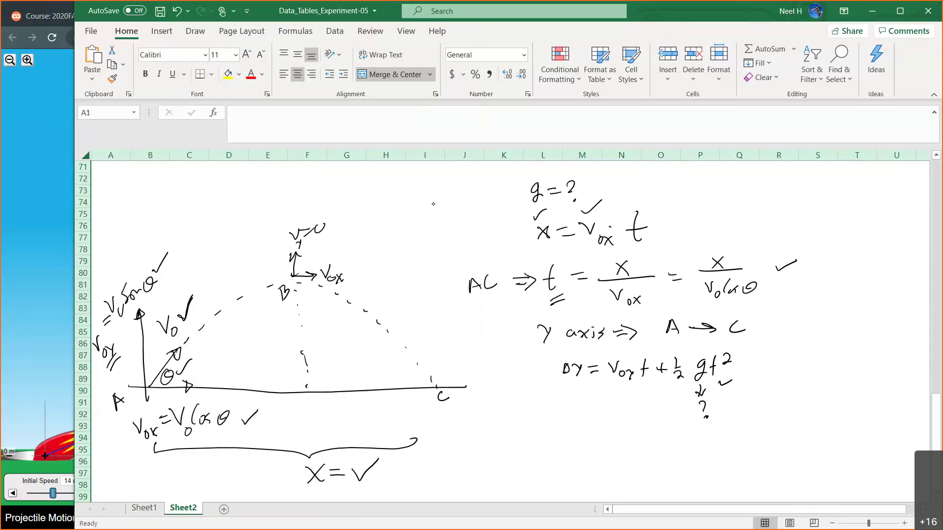
# - Tick v_0y and t, bracket Δy with an arrow beneath it, and mark +y and −y on the two halves of the trajectory
pyautogui.moveTo(646, 352)
pyautogui.mouseDown()
pyautogui.moveTo(658, 348)
pyautogui.moveTo(624, 347)
pyautogui.mouseUp()
pyautogui.moveTo(551, 393)
pyautogui.mouseDown()
pyautogui.moveTo(582, 389)
pyautogui.moveTo(571, 415)
pyautogui.mouseUp()
pyautogui.moveTo(259, 341); pyautogui.dragTo(270, 340)
pyautogui.moveTo(264, 335); pyautogui.dragTo(265, 347)
pyautogui.moveTo(272, 335)
pyautogui.mouseDown()
pyautogui.moveTo(275, 347)
pyautogui.moveTo(325, 339)
pyautogui.mouseUp()
pyautogui.moveTo(325, 333); pyautogui.dragTo(330, 337)
pyautogui.moveTo(337, 332); pyautogui.dragTo(329, 342)
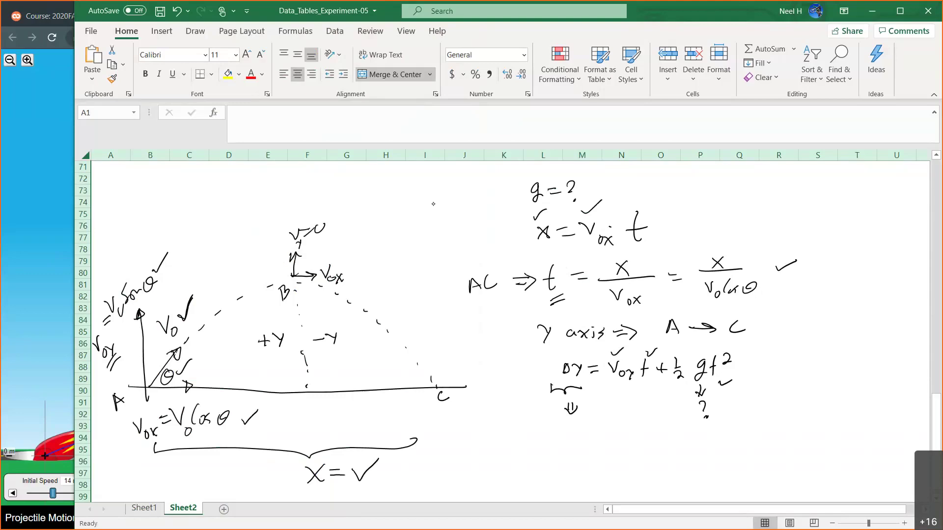
# - Write 0 = v_0y t + ½ g t², cancel the common factor t, and note the condition t ≠ 0
pyautogui.moveTo(579, 434); pyautogui.dragTo(609, 440)
pyautogui.moveTo(596, 444); pyautogui.dragTo(610, 443)
pyautogui.moveTo(617, 435)
pyautogui.mouseDown()
pyautogui.moveTo(630, 433)
pyautogui.moveTo(642, 452)
pyautogui.mouseUp()
pyautogui.moveTo(652, 431)
pyautogui.mouseDown()
pyautogui.moveTo(651, 445)
pyautogui.moveTo(674, 439)
pyautogui.mouseUp()
pyautogui.moveTo(670, 435); pyautogui.dragTo(669, 444)
pyautogui.moveTo(682, 432)
pyautogui.mouseDown()
pyautogui.moveTo(700, 454)
pyautogui.moveTo(739, 438)
pyautogui.mouseUp()
pyautogui.moveTo(647, 426); pyautogui.dragTo(659, 447)
pyautogui.moveTo(736, 425)
pyautogui.mouseDown()
pyautogui.moveTo(742, 440)
pyautogui.moveTo(768, 450)
pyautogui.moveTo(813, 436)
pyautogui.mouseUp()
pyautogui.moveTo(804, 442)
pyautogui.mouseDown()
pyautogui.moveTo(815, 442)
pyautogui.moveTo(805, 449)
pyautogui.mouseUp()
pyautogui.moveTo(831, 436); pyautogui.dragTo(831, 435)
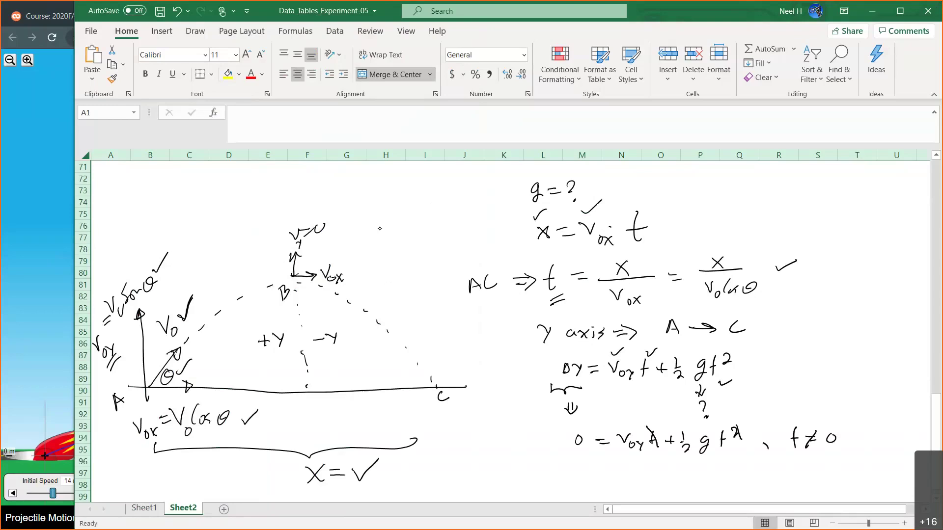
# - Write the solved flight time t = −2v_0y / g below the zero-displacement equation
pyautogui.moveTo(591, 458)
pyautogui.mouseDown()
pyautogui.moveTo(595, 476)
pyautogui.moveTo(596, 467)
pyautogui.mouseUp()
pyautogui.moveTo(613, 467); pyautogui.dragTo(623, 472)
pyautogui.moveTo(642, 467)
pyautogui.mouseDown()
pyautogui.moveTo(670, 461)
pyautogui.moveTo(682, 477)
pyautogui.moveTo(661, 471)
pyautogui.moveTo(681, 476)
pyautogui.moveTo(665, 493)
pyautogui.mouseUp()
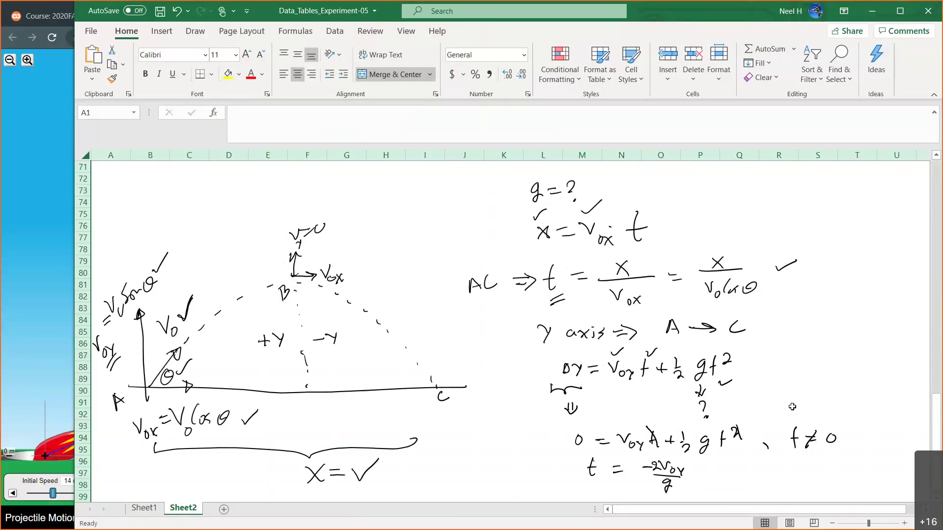
# - Brace the derivation on its outer side and equate the two flight times as t = x / (v0 cosθ) = −2v_0y / g
pyautogui.hscroll(5, 793, 407)
pyautogui.hscroll(-1, 792, 406)
pyautogui.moveTo(560, 254)
pyautogui.mouseDown()
pyautogui.moveTo(609, 415)
pyautogui.moveTo(594, 465)
pyautogui.mouseUp()
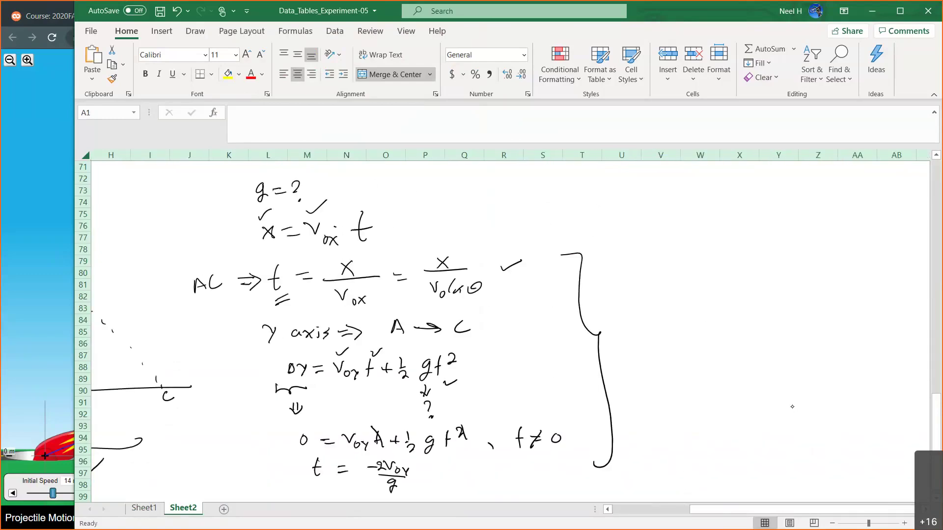
pyautogui.moveTo(658, 221)
pyautogui.mouseDown()
pyautogui.moveTo(652, 246)
pyautogui.moveTo(661, 233)
pyautogui.mouseUp()
pyautogui.moveTo(664, 231); pyautogui.dragTo(691, 236)
pyautogui.moveTo(704, 217)
pyautogui.mouseDown()
pyautogui.moveTo(716, 229)
pyautogui.moveTo(699, 234)
pyautogui.moveTo(726, 232)
pyautogui.mouseUp()
pyautogui.moveTo(697, 244); pyautogui.dragTo(707, 254)
pyautogui.moveTo(711, 245); pyautogui.dragTo(749, 254)
pyautogui.moveTo(752, 232); pyautogui.dragTo(830, 222)
pyautogui.moveTo(832, 227)
pyautogui.mouseDown()
pyautogui.moveTo(845, 235)
pyautogui.moveTo(820, 263)
pyautogui.mouseUp()
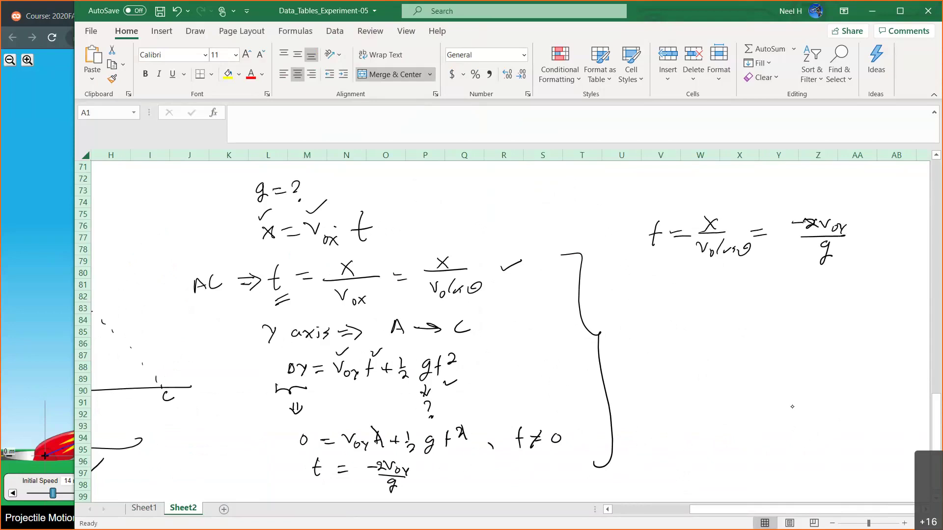
# - Write g = −2v_0² sinθ cosθ / x below the equated flight times
pyautogui.moveTo(708, 295)
pyautogui.mouseDown()
pyautogui.moveTo(699, 315)
pyautogui.moveTo(736, 304)
pyautogui.mouseUp()
pyautogui.moveTo(756, 297); pyautogui.dragTo(765, 296)
pyautogui.moveTo(773, 293); pyautogui.dragTo(784, 299)
pyautogui.moveTo(789, 289); pyautogui.dragTo(863, 297)
pyautogui.moveTo(870, 294); pyautogui.dragTo(896, 295)
pyautogui.moveTo(769, 305); pyautogui.dragTo(899, 304)
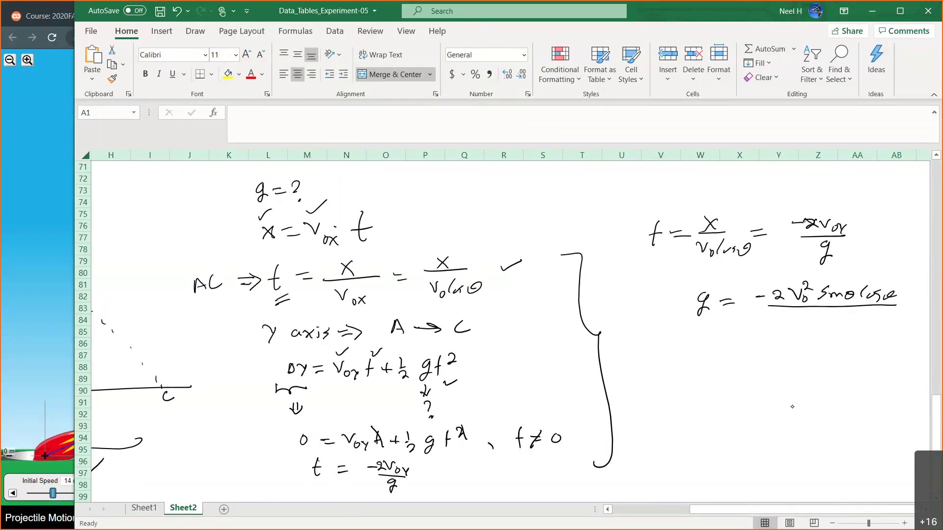
pyautogui.moveTo(824, 314); pyautogui.dragTo(835, 327)
pyautogui.moveTo(835, 314); pyautogui.dragTo(824, 328)
# - Write the simplified formula g = −v_0² sin2θ / x, box it, and add short pen marks around the box
pyautogui.moveTo(740, 352); pyautogui.dragTo(749, 352)
pyautogui.moveTo(741, 356); pyautogui.dragTo(779, 353)
pyautogui.moveTo(786, 346)
pyautogui.mouseDown()
pyautogui.moveTo(807, 357)
pyautogui.moveTo(816, 347)
pyautogui.moveTo(826, 360)
pyautogui.mouseUp()
pyautogui.moveTo(834, 358); pyautogui.dragTo(876, 355)
pyautogui.moveTo(791, 368)
pyautogui.mouseDown()
pyautogui.moveTo(805, 368)
pyautogui.moveTo(808, 384)
pyautogui.mouseUp()
pyautogui.moveTo(808, 373); pyautogui.dragTo(799, 384)
pyautogui.moveTo(727, 348)
pyautogui.mouseDown()
pyautogui.moveTo(722, 370)
pyautogui.moveTo(735, 358)
pyautogui.moveTo(890, 401)
pyautogui.mouseUp()
pyautogui.moveTo(706, 336)
pyautogui.mouseDown()
pyautogui.moveTo(694, 395)
pyautogui.moveTo(905, 400)
pyautogui.mouseUp()
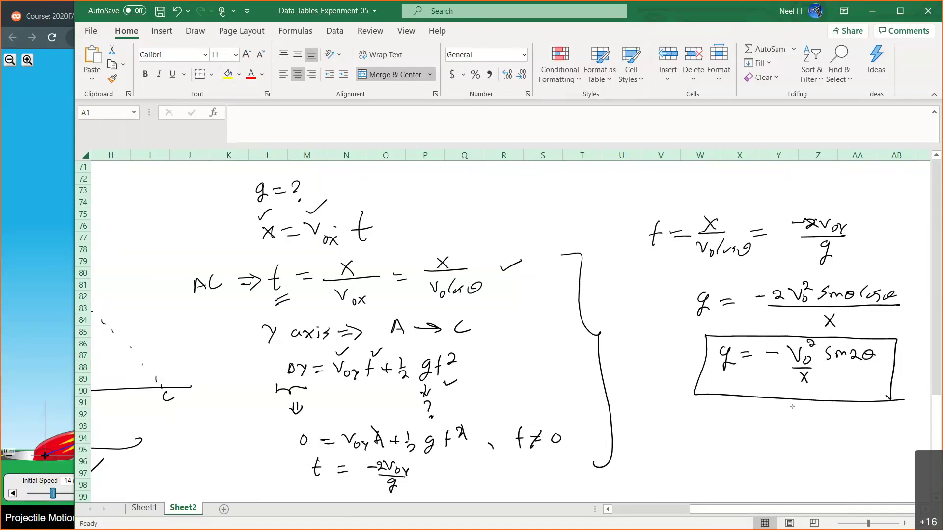
pyautogui.moveTo(740, 425); pyautogui.dragTo(755, 442)
pyautogui.moveTo(755, 425)
pyautogui.mouseDown()
pyautogui.moveTo(741, 442)
pyautogui.moveTo(772, 438)
pyautogui.mouseUp()
pyautogui.moveTo(779, 432); pyautogui.dragTo(804, 424)
pyautogui.moveTo(671, 351); pyautogui.dragTo(696, 346)
# - Place the workbook beside the projectile simulation and review the Table 3 columns on Sheet1
pyautogui.press('super+Right')
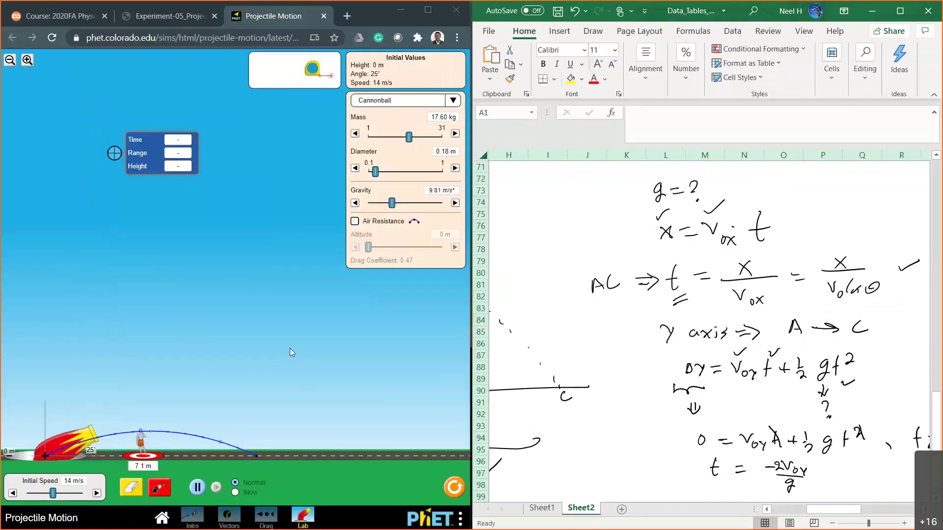
pyautogui.click(542, 507)
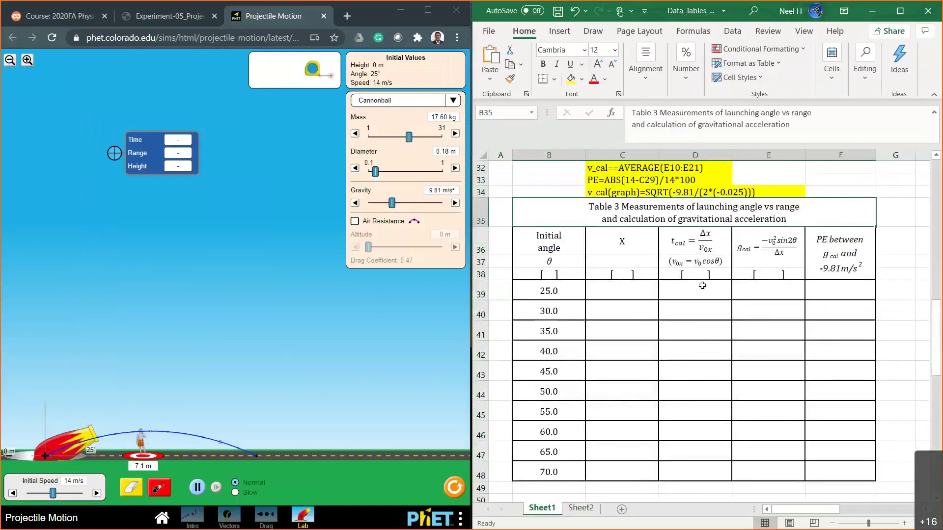
pyautogui.click(783, 247)
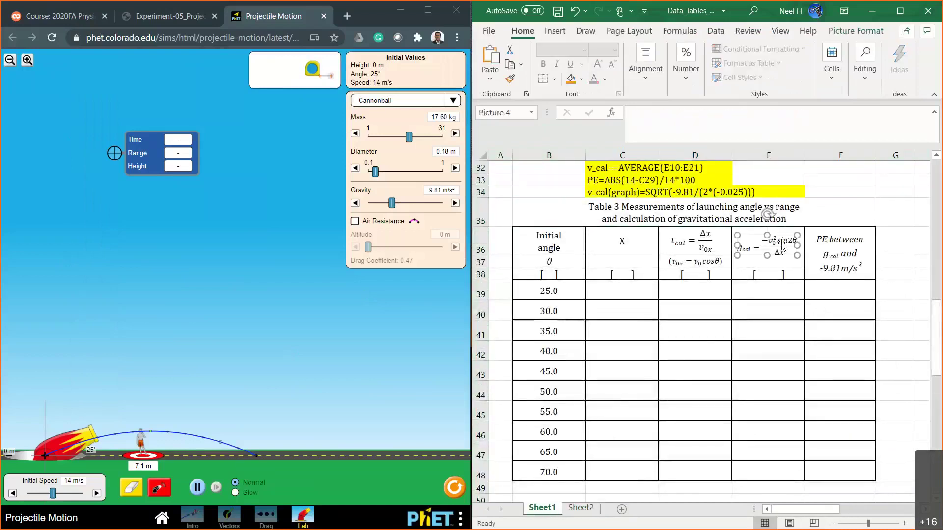
pyautogui.click(775, 279)
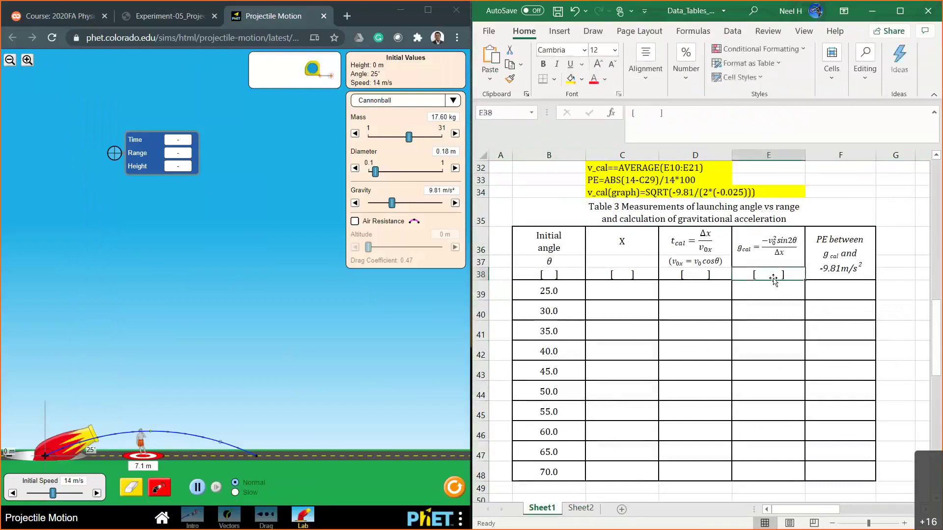
pyautogui.click(690, 243)
pyautogui.click(690, 296)
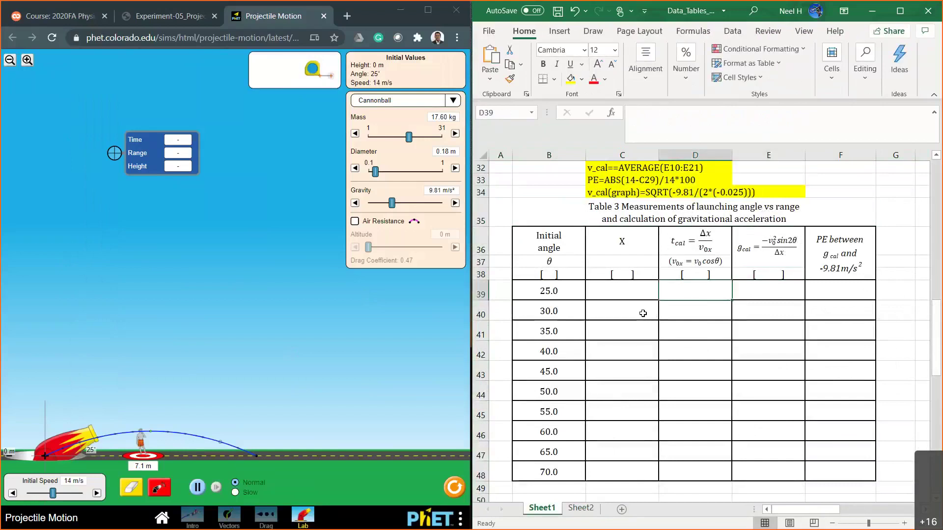
pyautogui.scroll(-3, 643, 314)
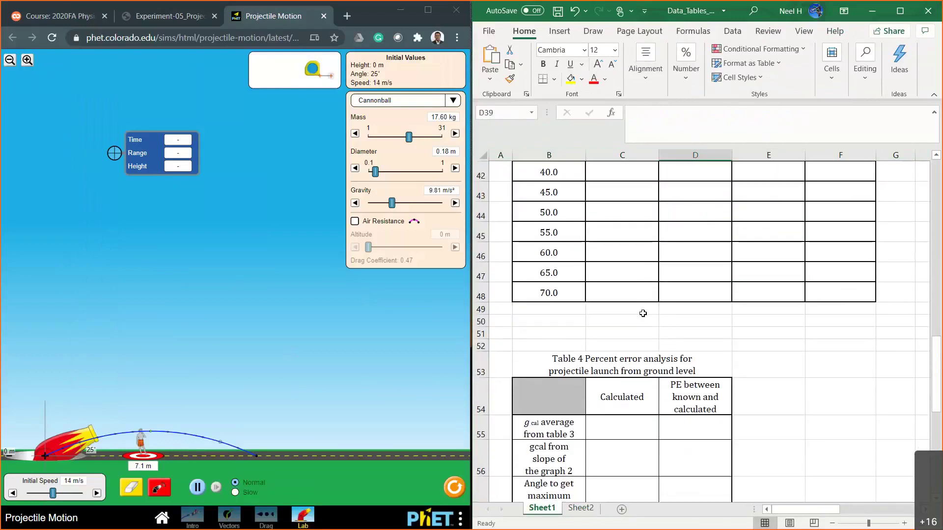
pyautogui.scroll(4, 643, 313)
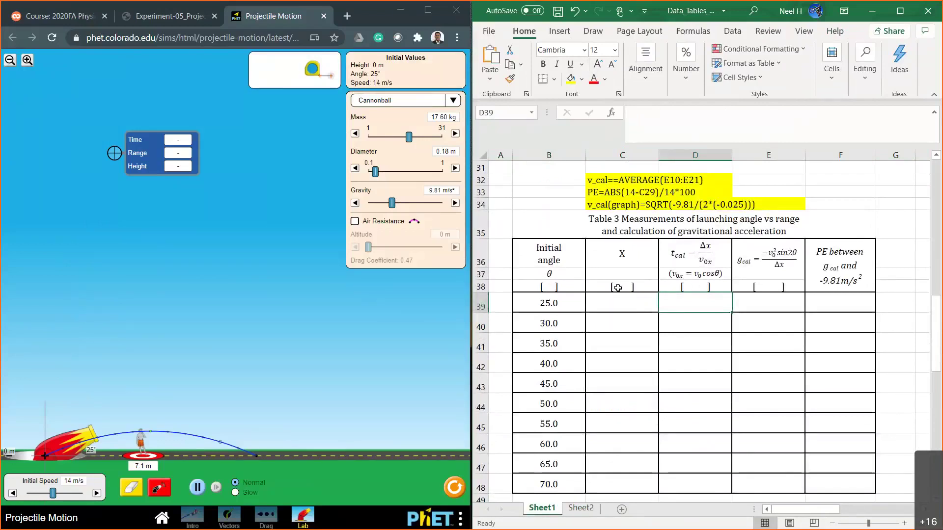
# - Insert a degree sign in the unit cell B38 under the Table 3 initial angle heading
pyautogui.click(554, 287)
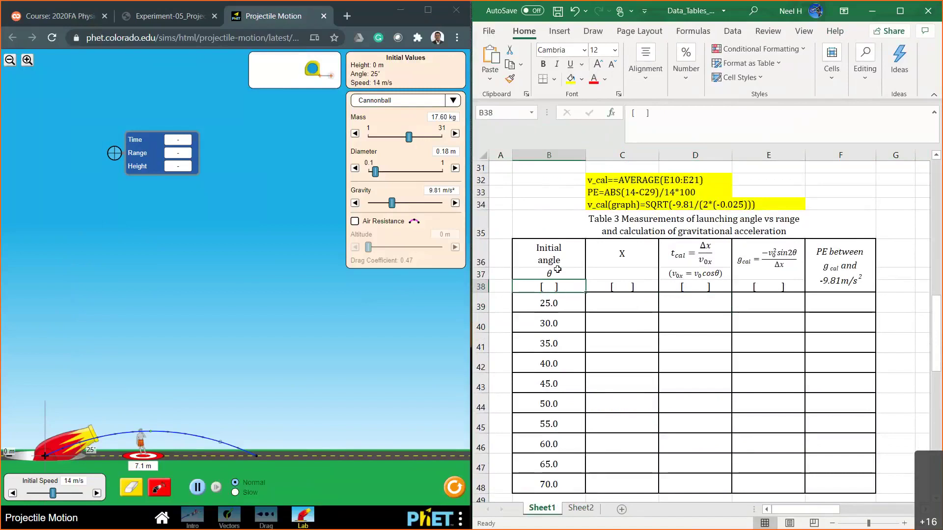
pyautogui.click(559, 31)
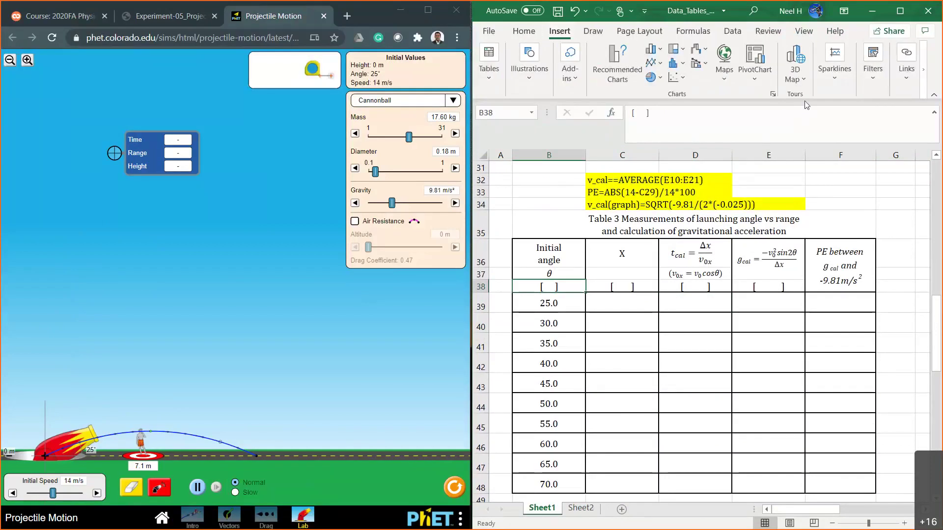
pyautogui.click(925, 72)
pyautogui.click(905, 90)
pyautogui.click(914, 127)
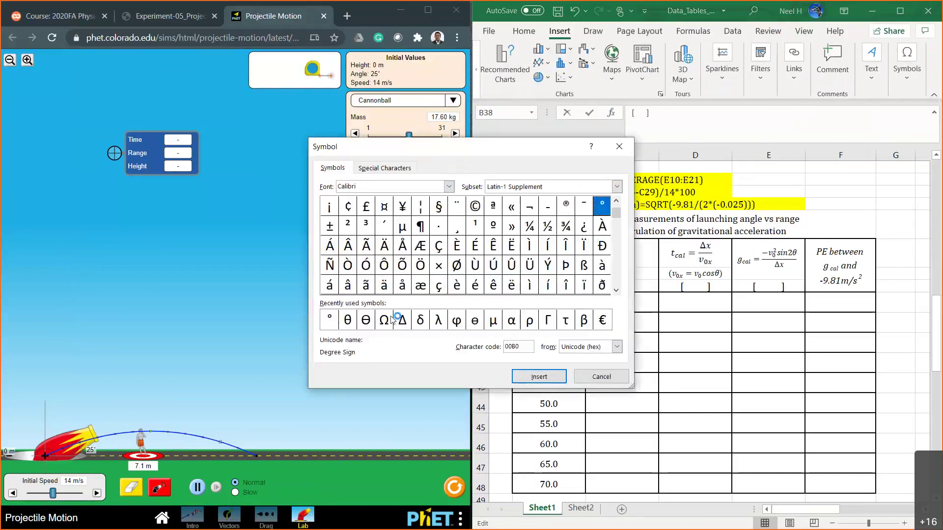
pyautogui.click(333, 319)
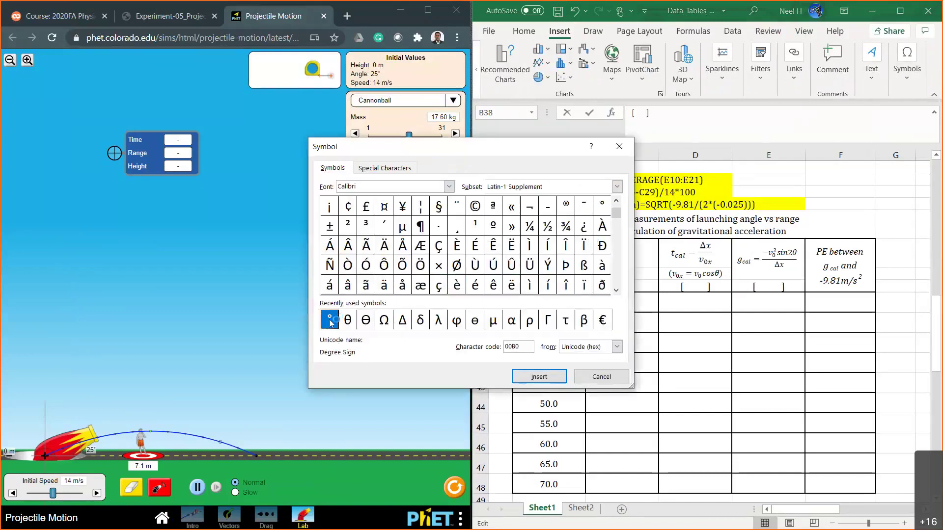
pyautogui.click(616, 187)
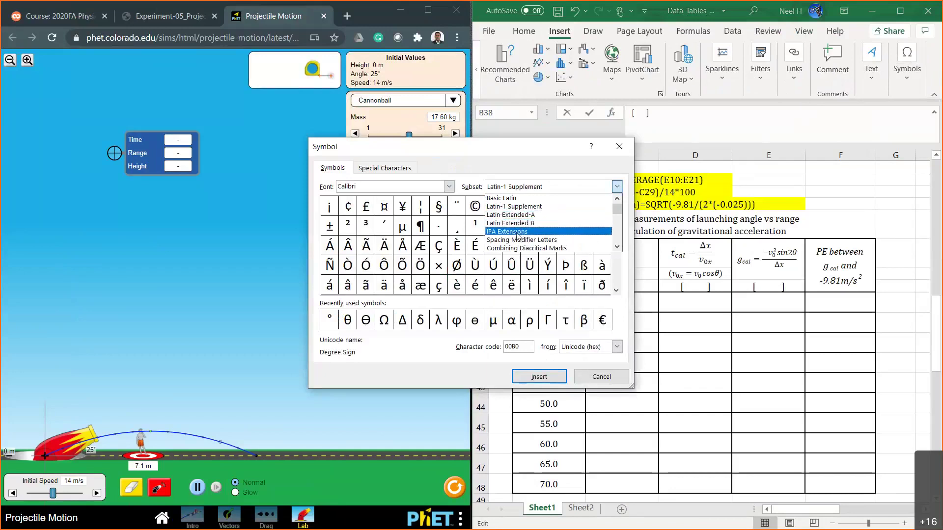
pyautogui.click(329, 320)
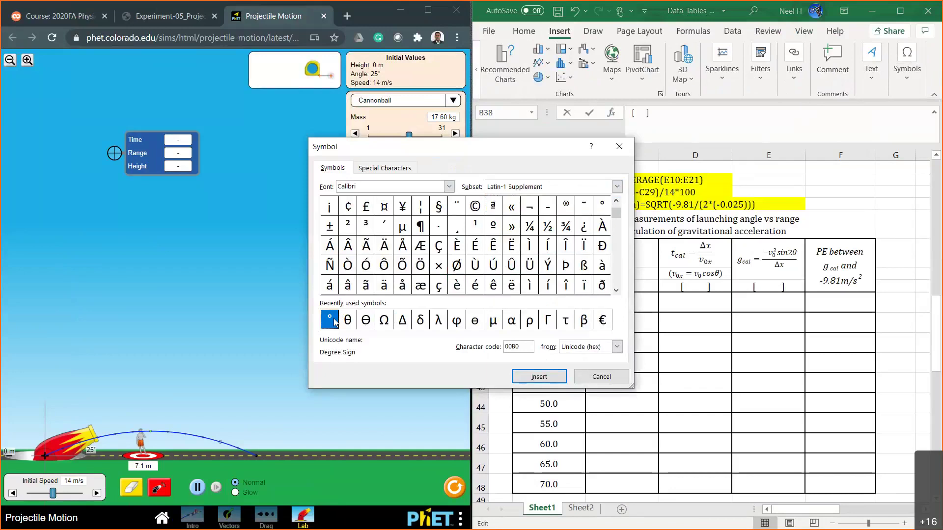
pyautogui.click(539, 377)
pyautogui.click(602, 377)
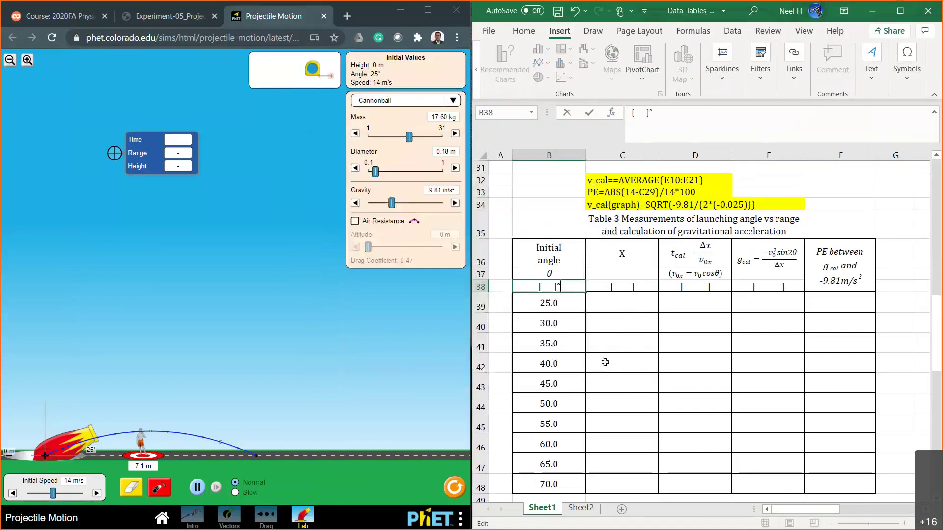
# - Rearrange the closing bracket in B38 so the angle unit reads [ ° ]
pyautogui.press('Left')
pyautogui.press('BackSpace')
pyautogui.press('BackSpace')
pyautogui.press('BackSpace')
pyautogui.write(']')
# - Enter the unit m in the brackets for X and s in the brackets for t_cal in Table 3
pyautogui.click(617, 287)
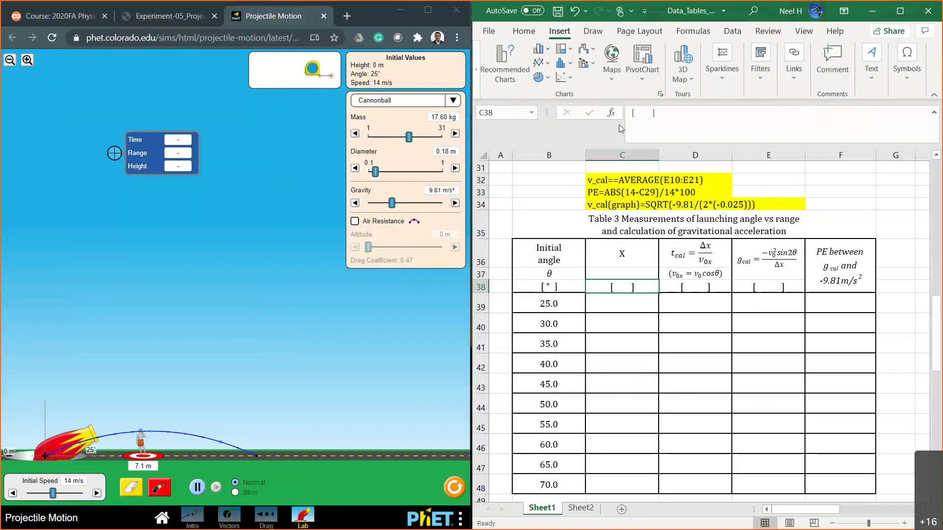
pyautogui.click(644, 113)
pyautogui.write('m')
pyautogui.press('Return')
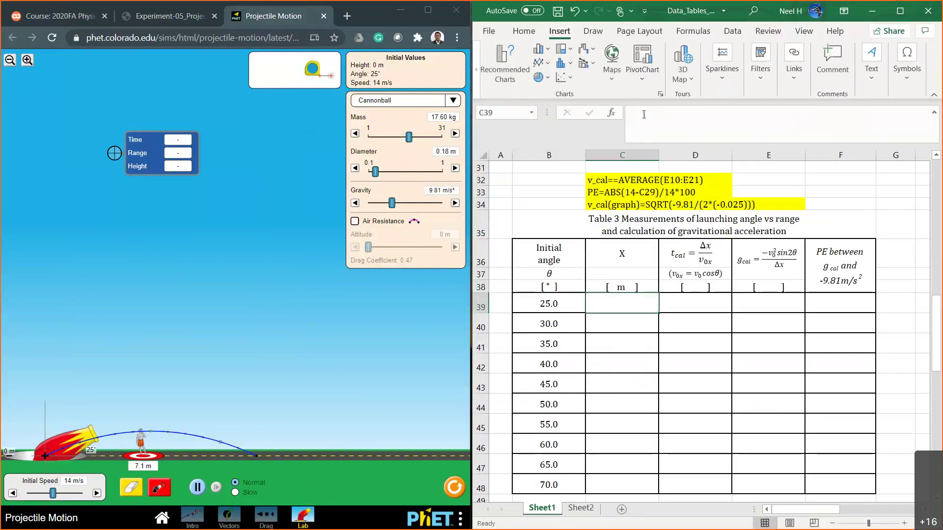
pyautogui.click(701, 286)
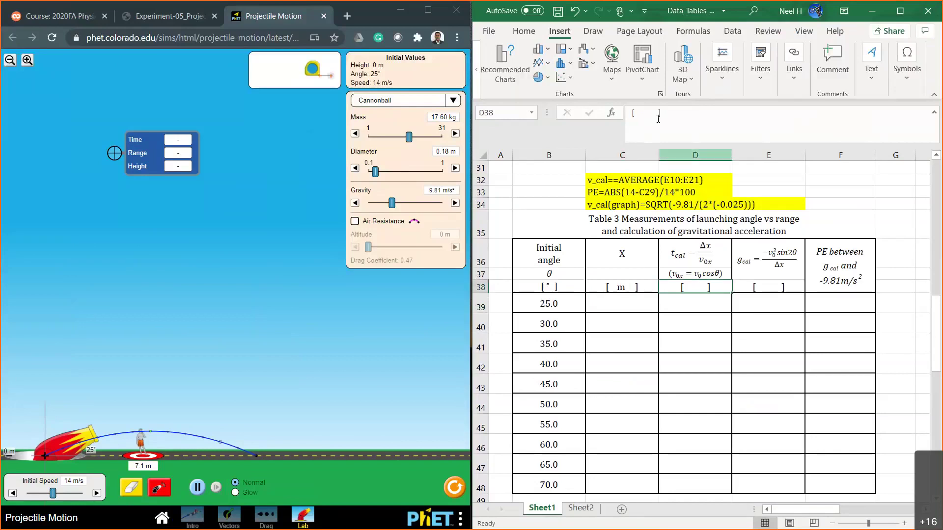
pyautogui.click(646, 113)
pyautogui.write('s')
pyautogui.press('Return')
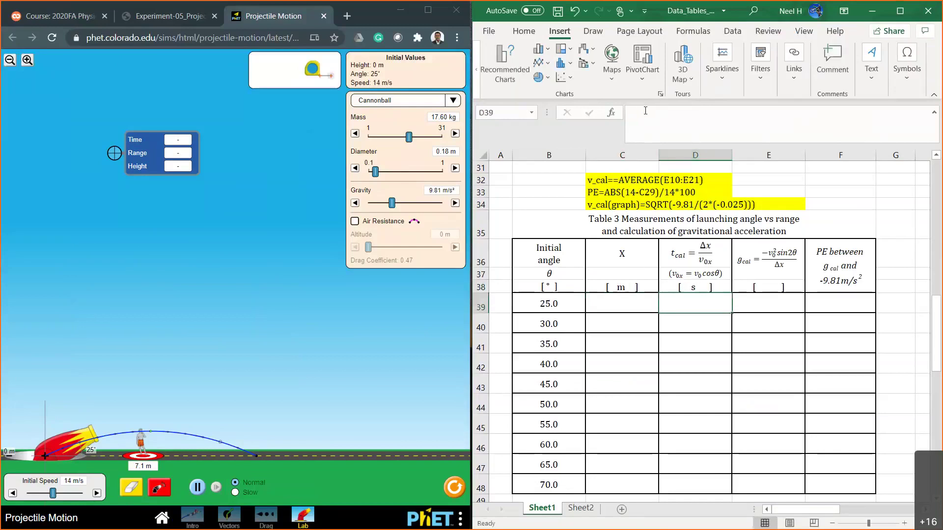
# - Enter the unit m/s^2 in the brackets under the g_cal heading of Table 3
pyautogui.click(760, 286)
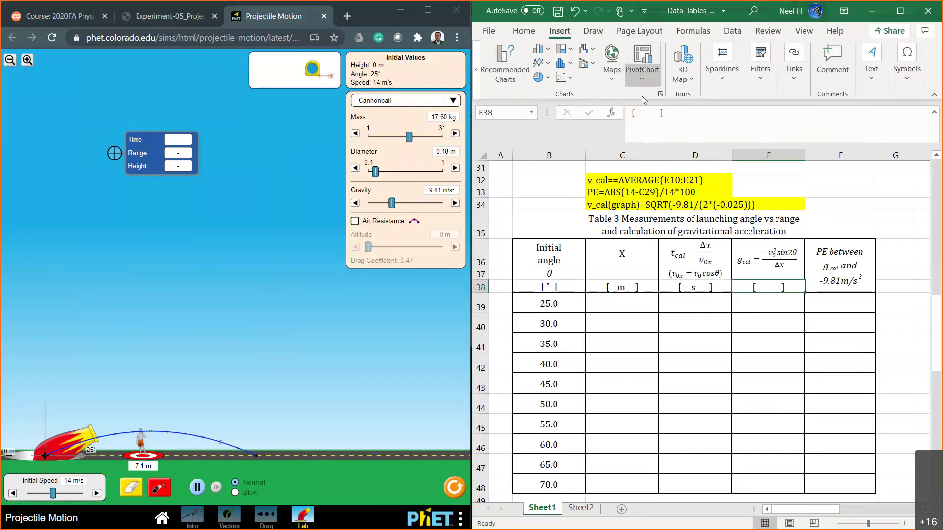
pyautogui.click(647, 113)
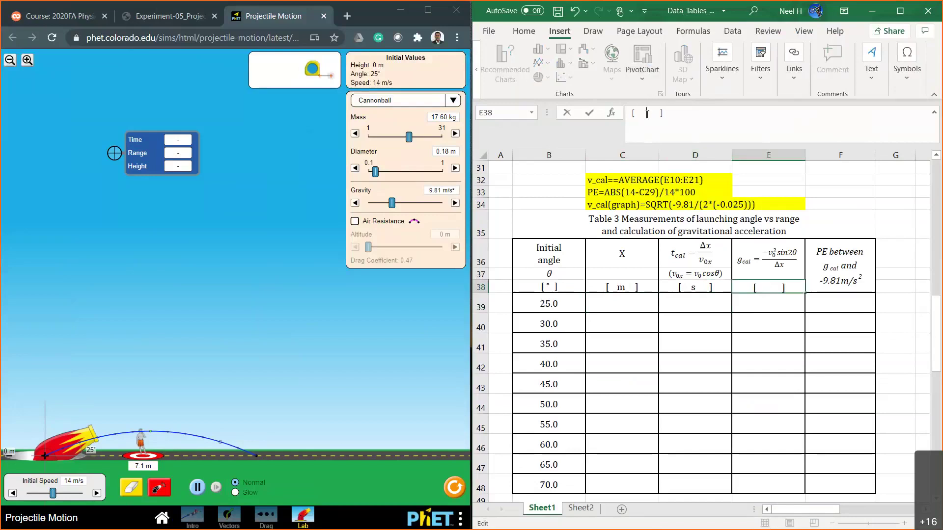
pyautogui.write('m/s$')
pyautogui.press('BackSpace')
pyautogui.write('^2')
pyautogui.press('Return')
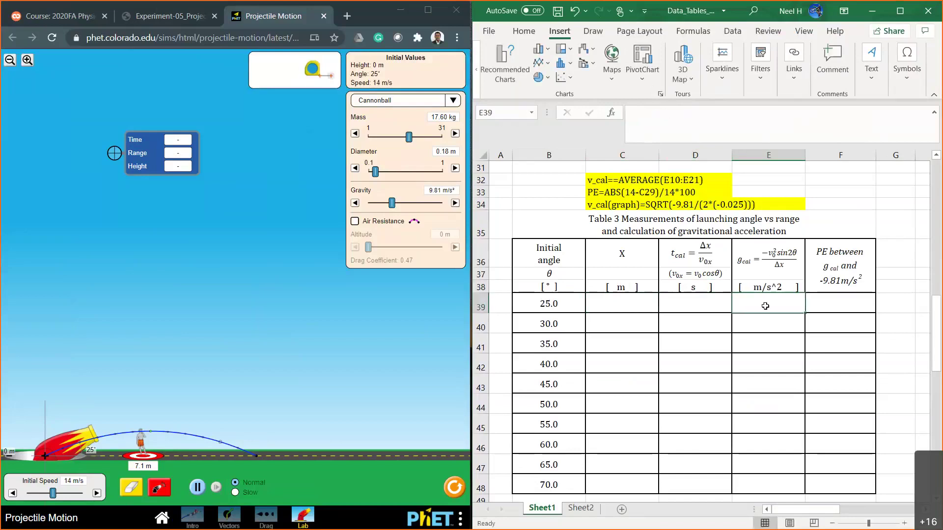
# - Change the X column heading in Table 3 to "Range, X" on two lines
pyautogui.click(630, 303)
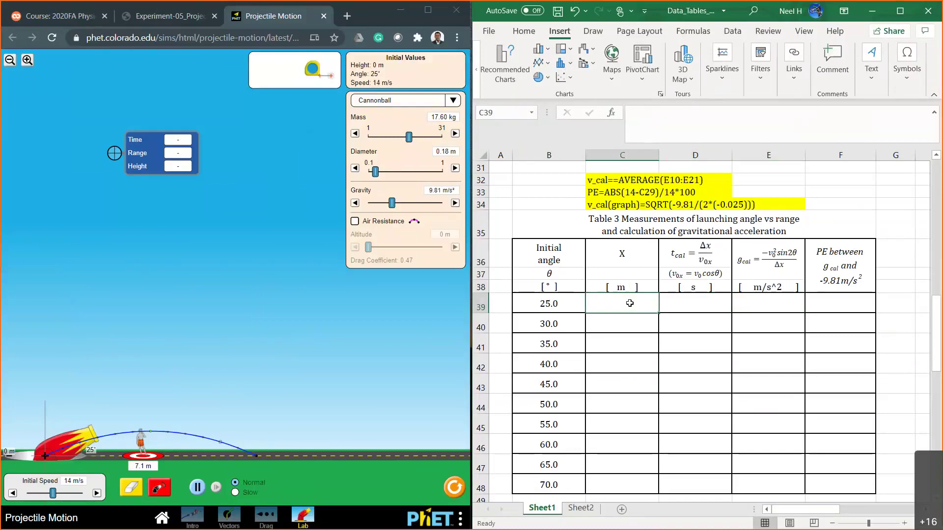
pyautogui.click(626, 271)
pyautogui.click(664, 122)
pyautogui.click(628, 253)
pyautogui.click(632, 112)
pyautogui.write('Range,')
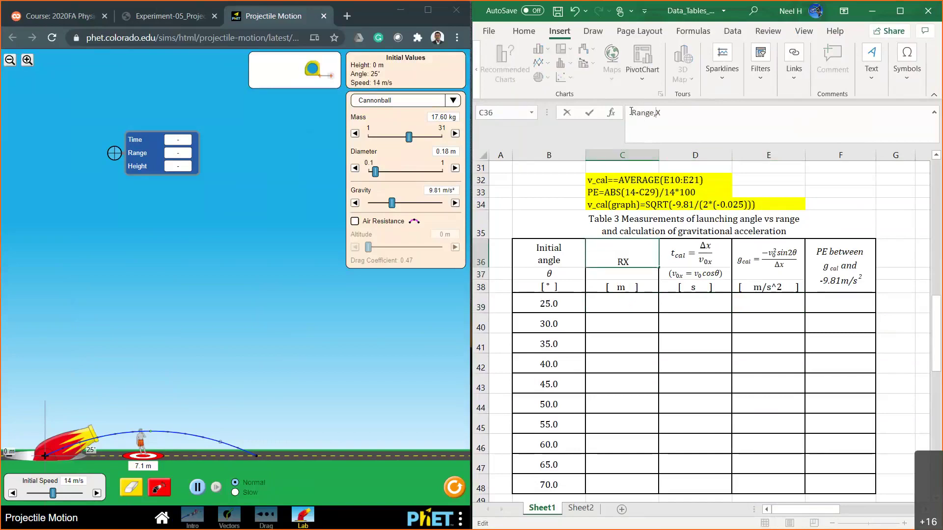
pyautogui.hotkey('alt', 'Return')
pyautogui.press('Return')
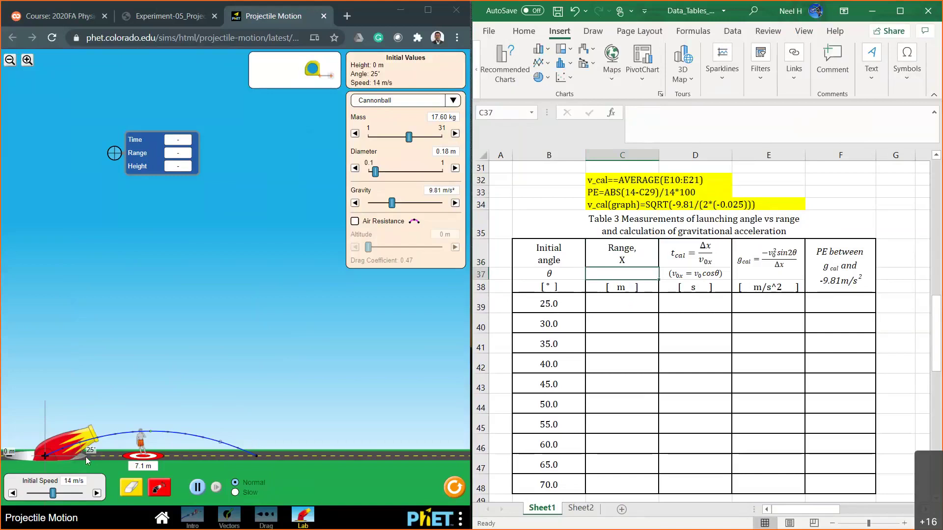
# - Erase the old trajectory, fire the cannon again at 25° and place the data probe on the landing point
pyautogui.click(135, 489)
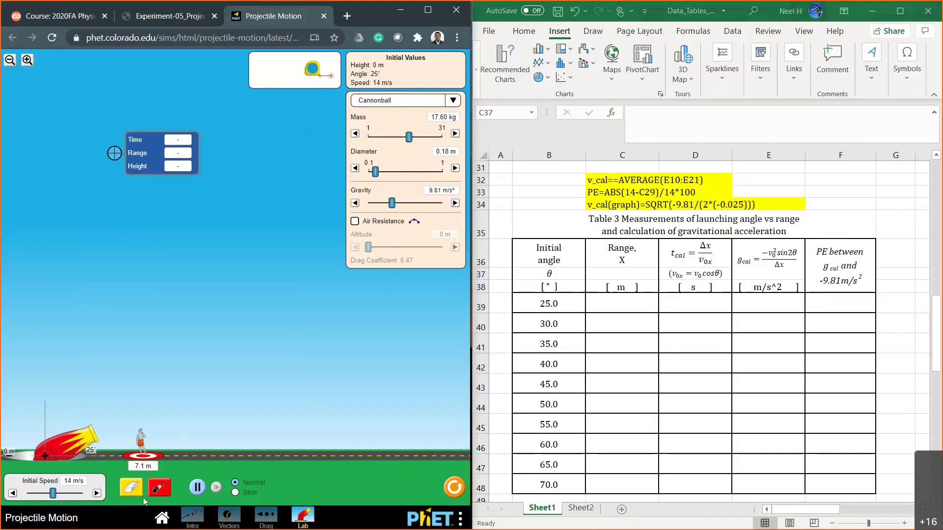
pyautogui.click(161, 489)
pyautogui.moveTo(140, 157); pyautogui.dragTo(273, 334)
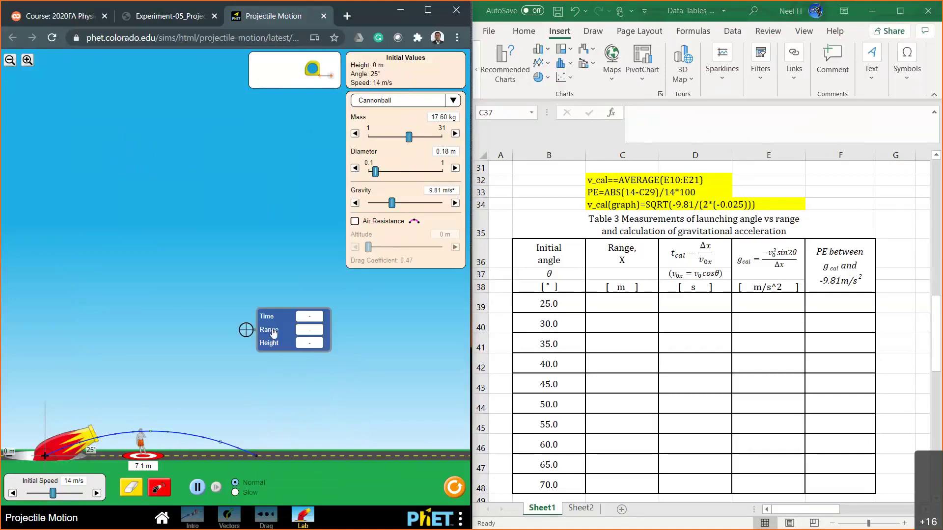
pyautogui.moveTo(278, 346); pyautogui.dragTo(285, 457)
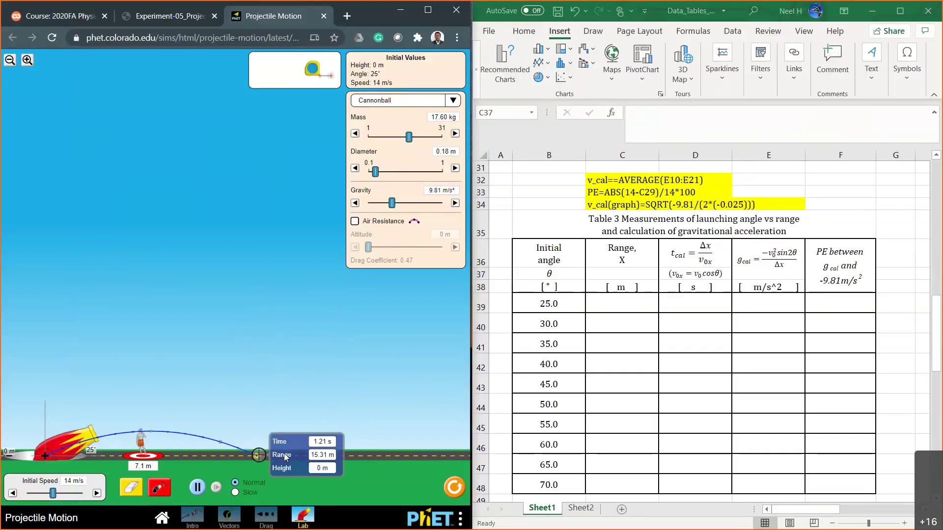
pyautogui.moveTo(285, 457); pyautogui.dragTo(284, 457)
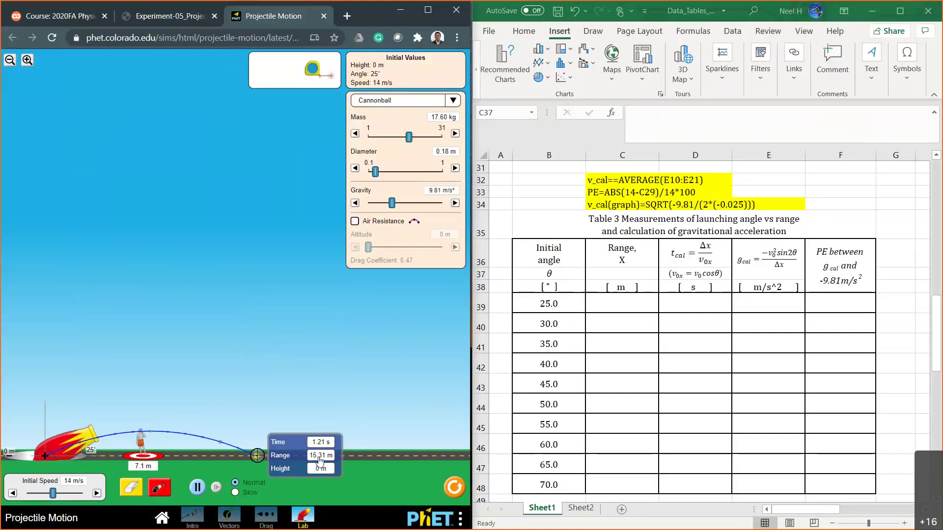
# - Measure the range from launch to landing point with the tape measure, and recheck it with the data probe
pyautogui.moveTo(289, 459); pyautogui.dragTo(272, 156)
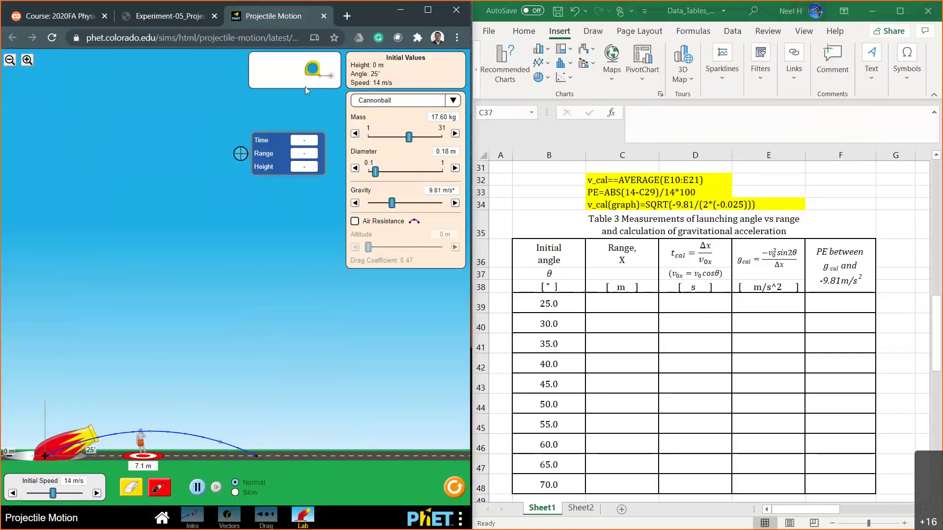
pyautogui.moveTo(312, 71); pyautogui.dragTo(36, 459)
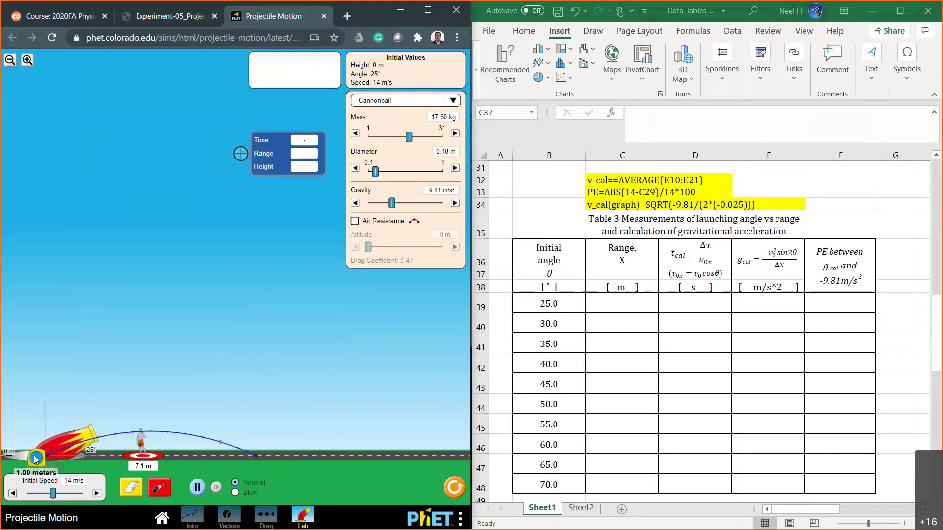
pyautogui.moveTo(34, 459); pyautogui.dragTo(33, 459)
pyautogui.moveTo(58, 469); pyautogui.dragTo(255, 469)
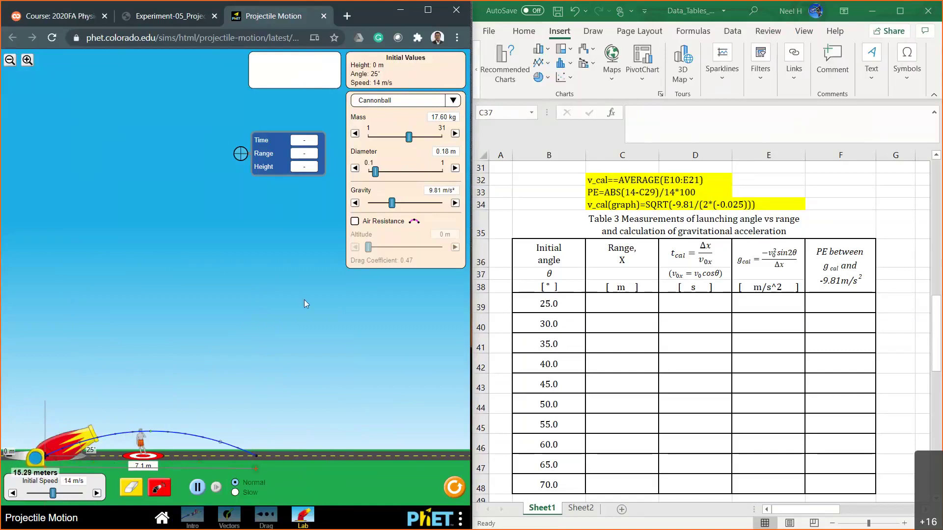
pyautogui.moveTo(278, 156); pyautogui.dragTo(294, 459)
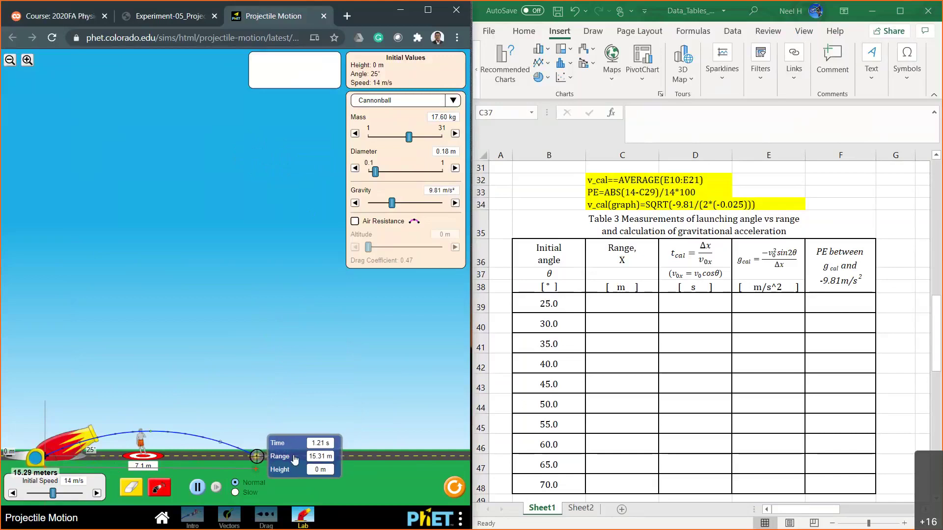
pyautogui.moveTo(295, 459); pyautogui.dragTo(254, 309)
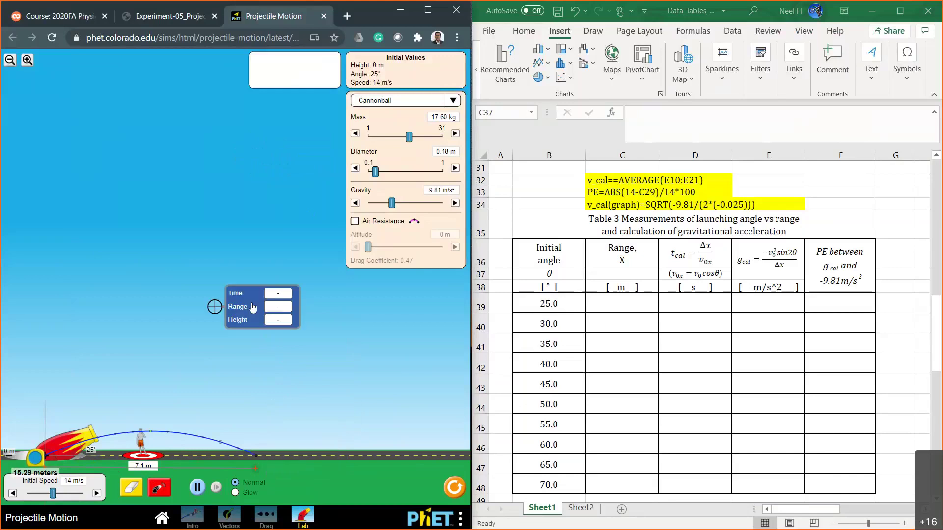
# - Return the data probe to its toolbox and enter 15.29 as the 25° range in Table 3
pyautogui.moveTo(38, 457); pyautogui.dragTo(34, 445)
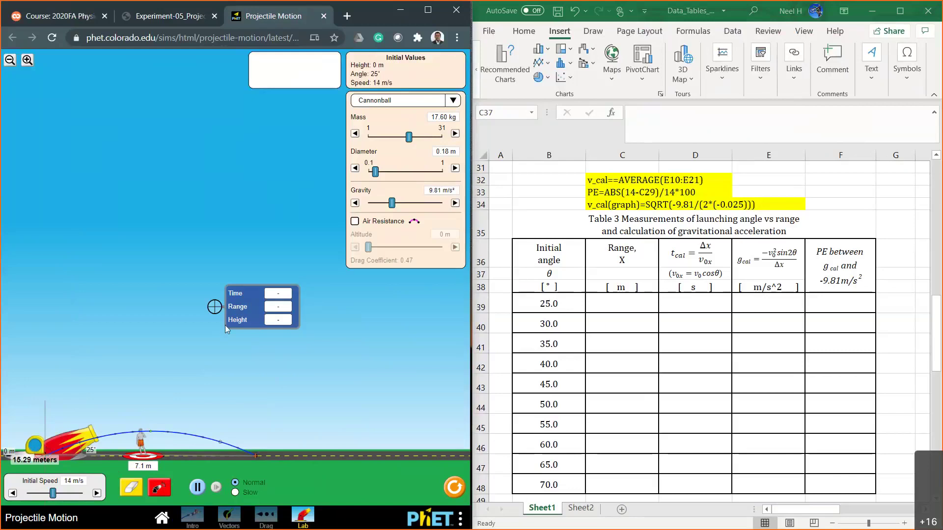
pyautogui.moveTo(243, 315); pyautogui.dragTo(273, 81)
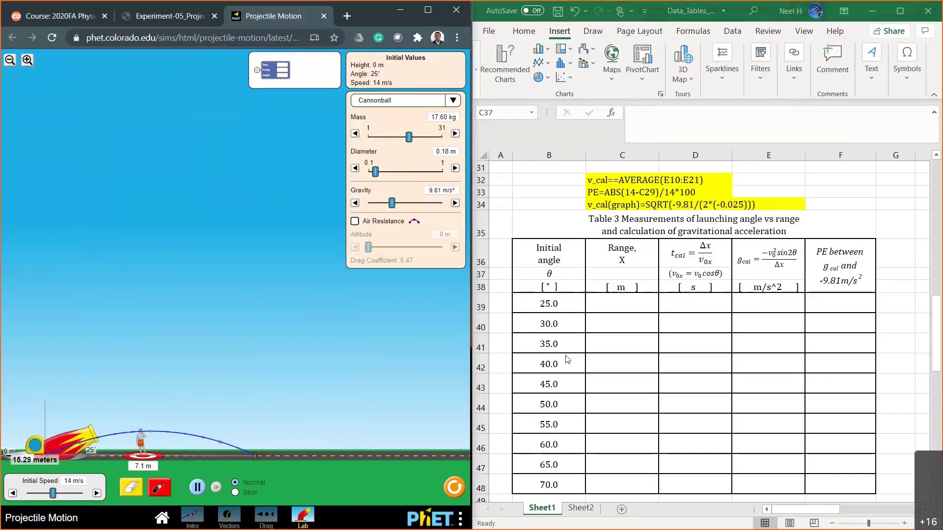
pyautogui.click(619, 313)
pyautogui.write('15')
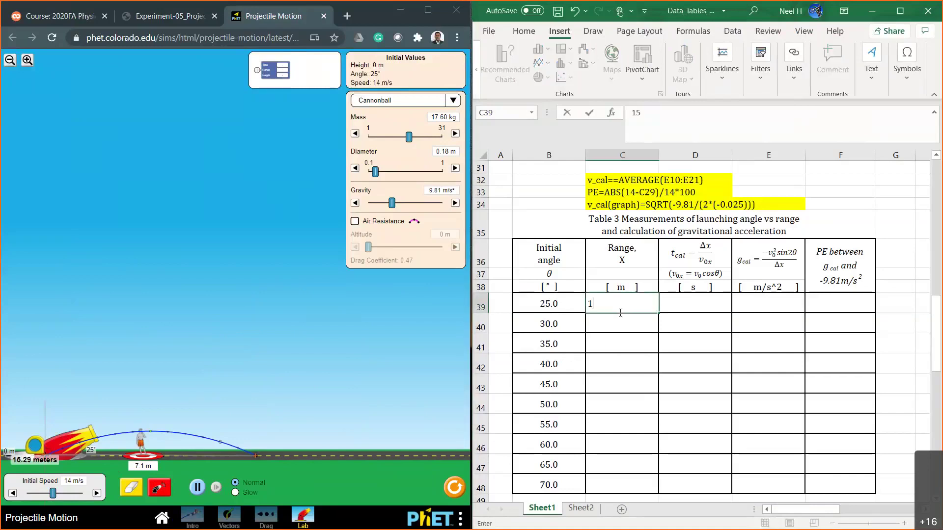
pyautogui.write('.29')
pyautogui.press('Return')
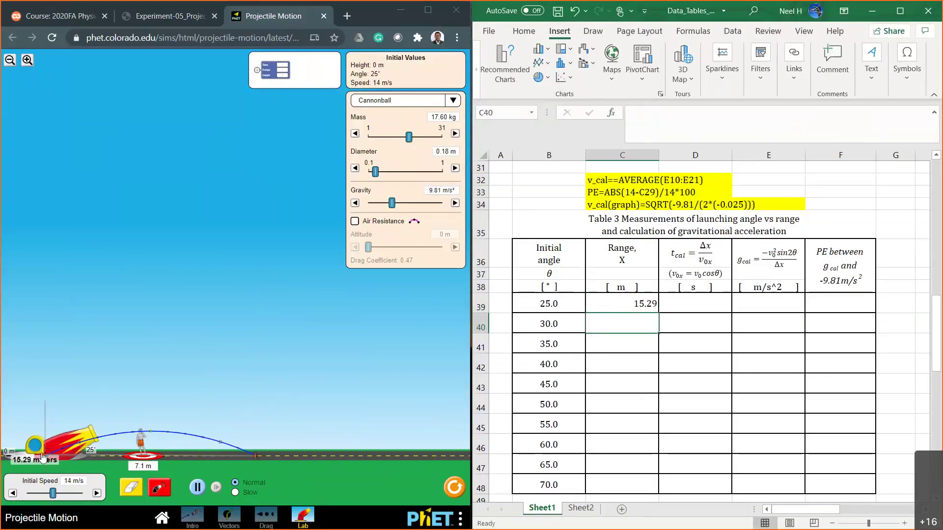
# - Reposition both ends of the tape measure between the cannon's launch point and the landing point to remeasure the 25° range
pyautogui.moveTo(42, 461); pyautogui.dragTo(26, 510)
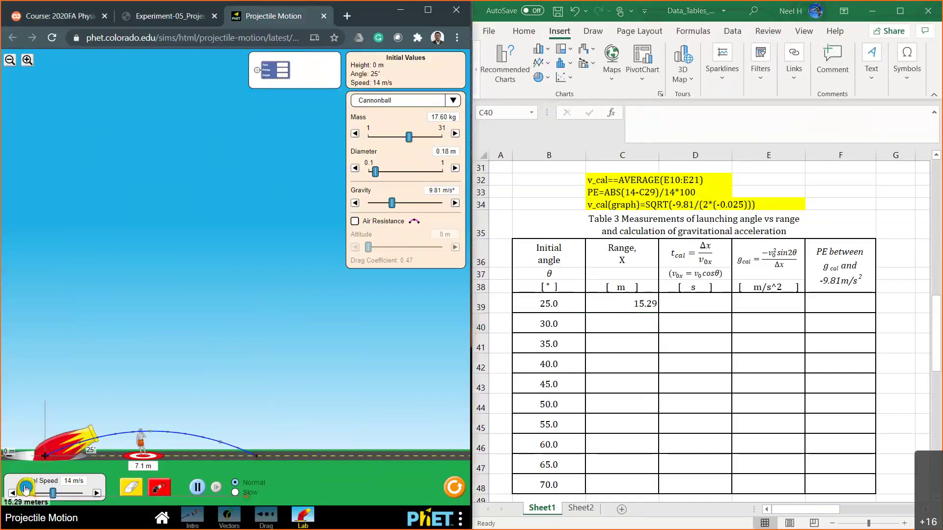
pyautogui.moveTo(25, 489); pyautogui.dragTo(34, 448)
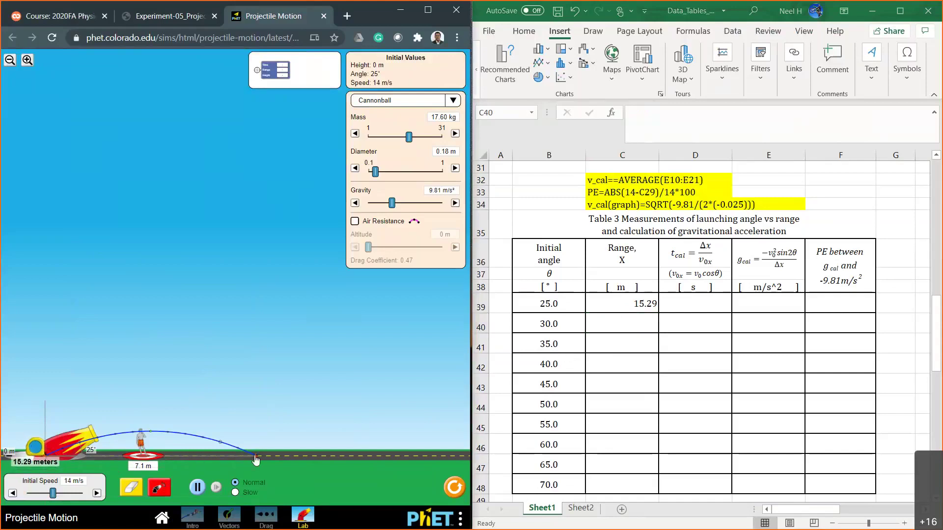
pyautogui.moveTo(34, 450); pyautogui.dragTo(27, 310)
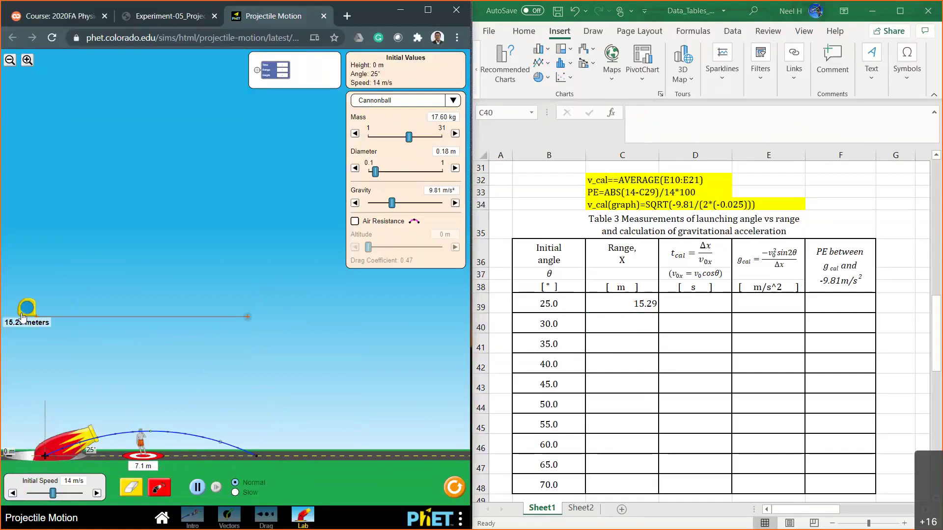
pyautogui.moveTo(251, 320); pyautogui.dragTo(216, 312)
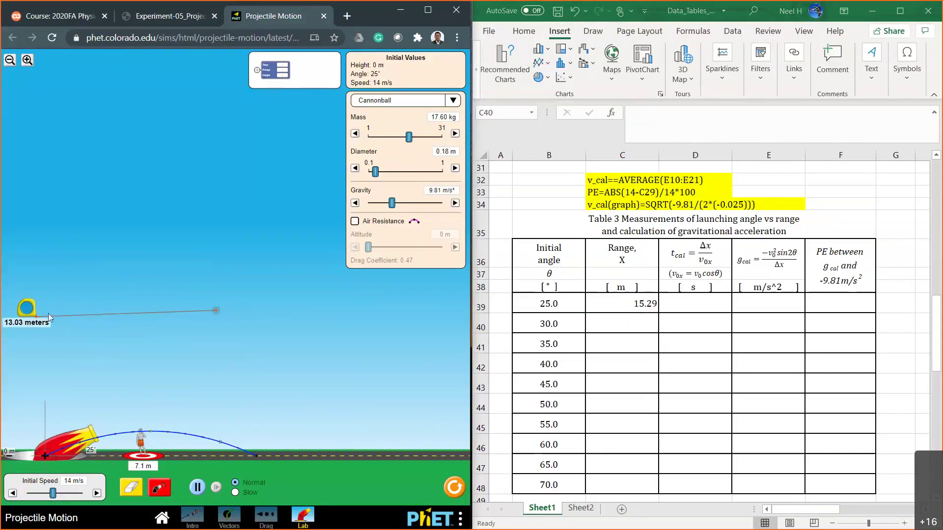
pyautogui.moveTo(26, 310); pyautogui.dragTo(32, 446)
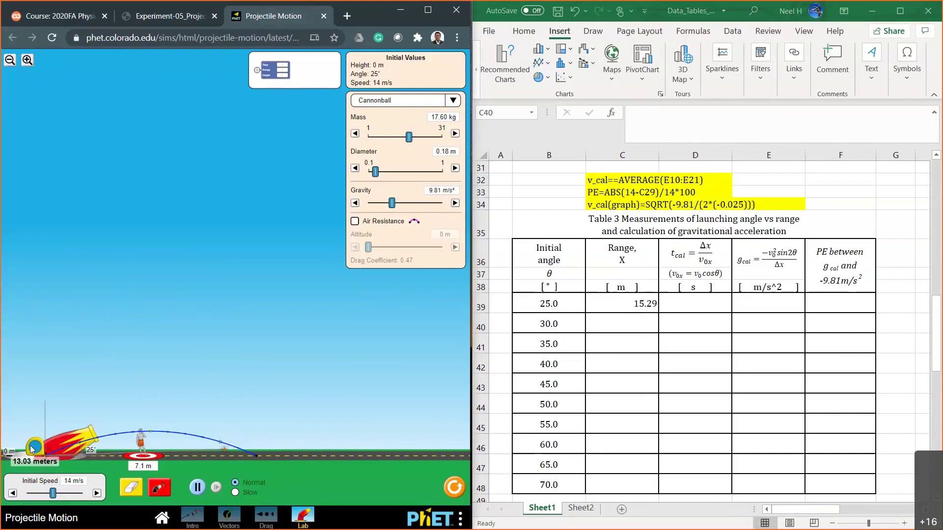
pyautogui.moveTo(225, 452); pyautogui.dragTo(256, 455)
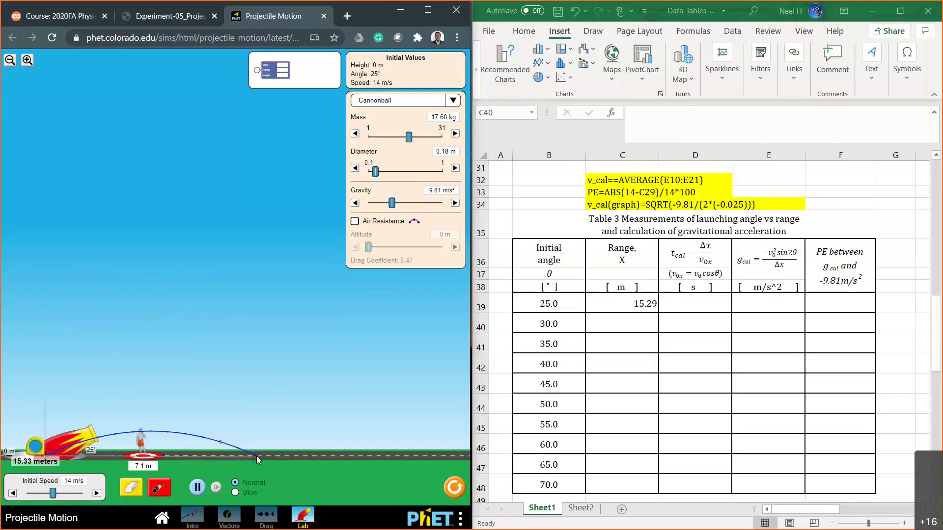
pyautogui.moveTo(257, 458); pyautogui.dragTo(258, 455)
pyautogui.moveTo(37, 445); pyautogui.dragTo(38, 452)
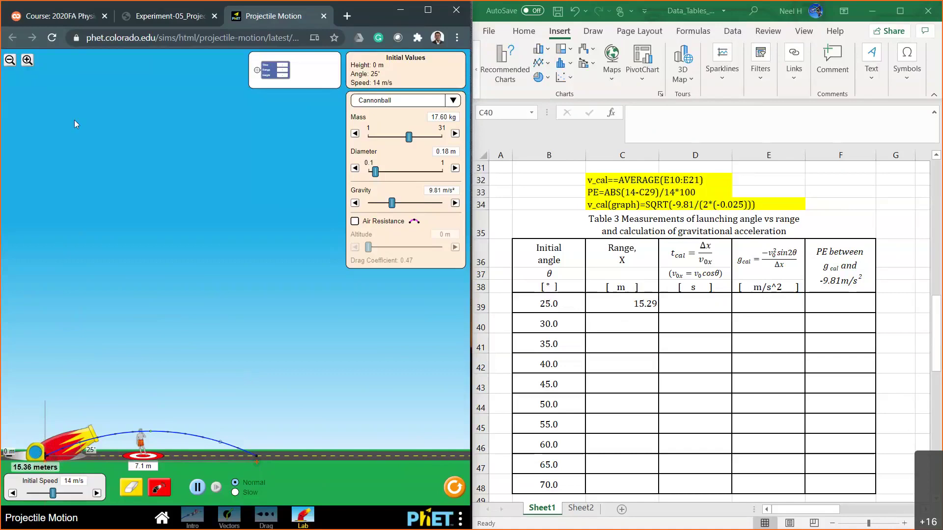
# - Widen the simulation window, realign the tape measure's end with the 25° landing point and recheck with the data probe
pyautogui.click(28, 60)
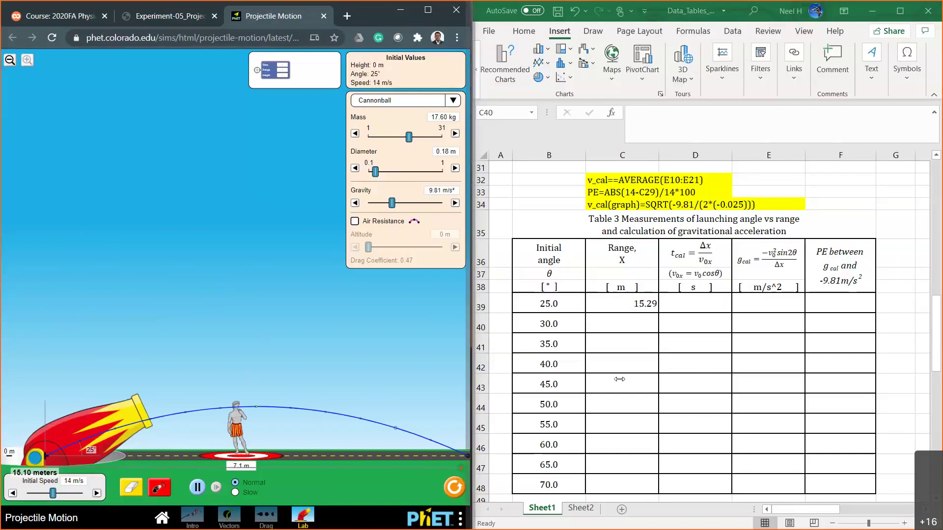
pyautogui.moveTo(619, 379); pyautogui.dragTo(616, 380)
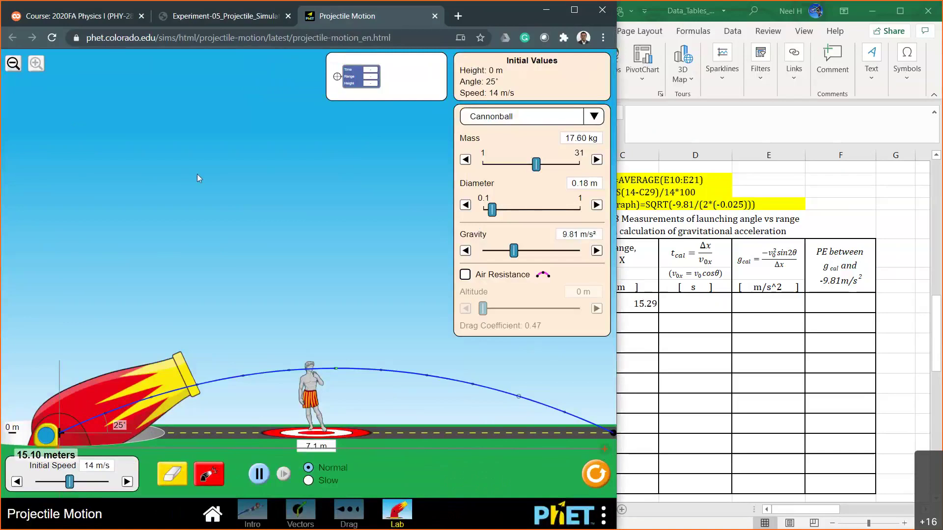
pyautogui.click(13, 63)
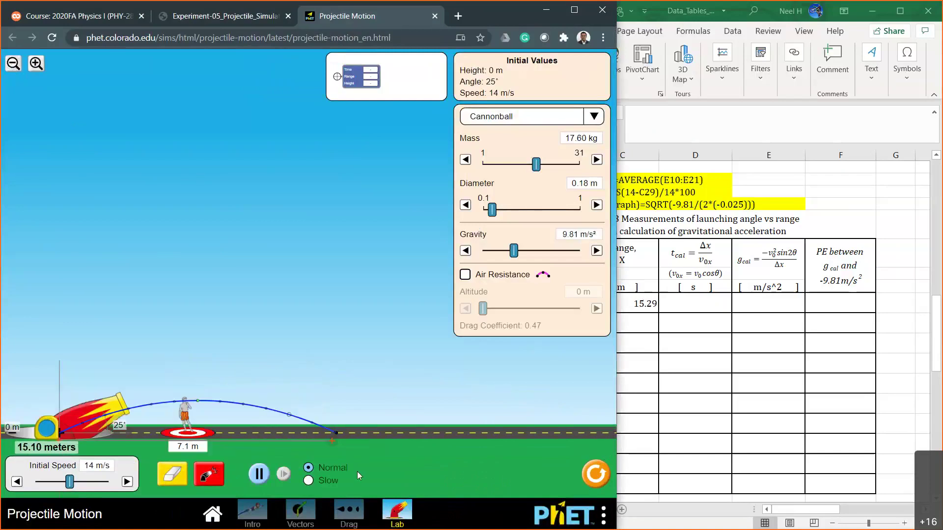
pyautogui.moveTo(332, 440); pyautogui.dragTo(337, 445)
pyautogui.moveTo(354, 75); pyautogui.dragTo(427, 78)
# - Change the 25° range in Table 3 to 15.37
pyautogui.click(644, 303)
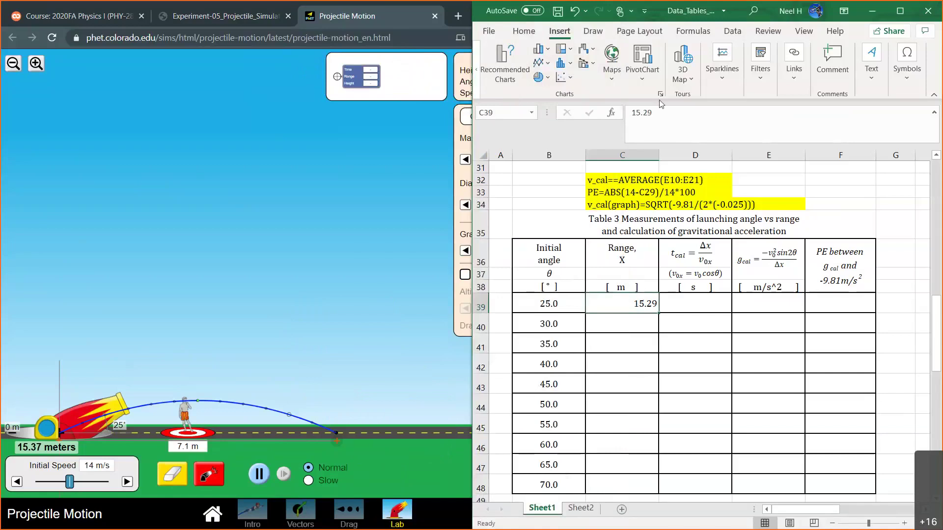
pyautogui.click(657, 120)
pyautogui.press('BackSpace')
pyautogui.press('BackSpace')
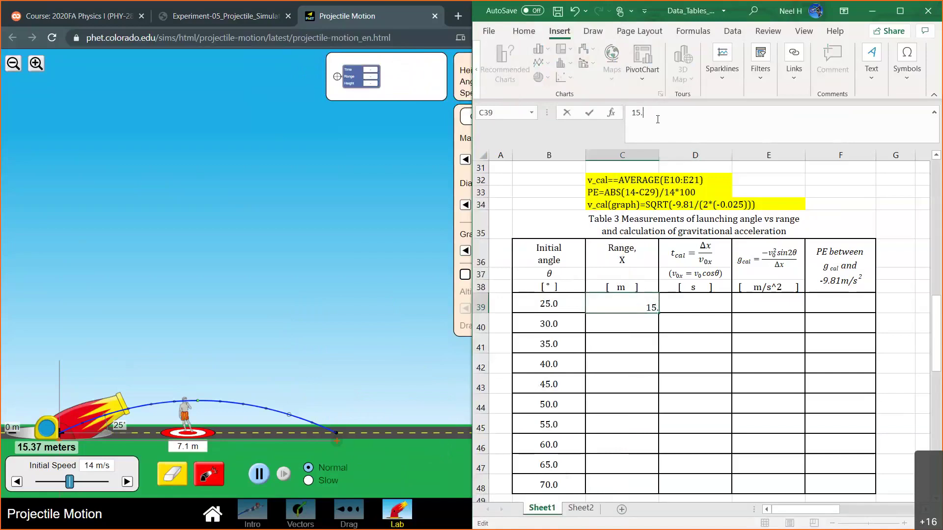
pyautogui.write('37')
pyautogui.press('Return')
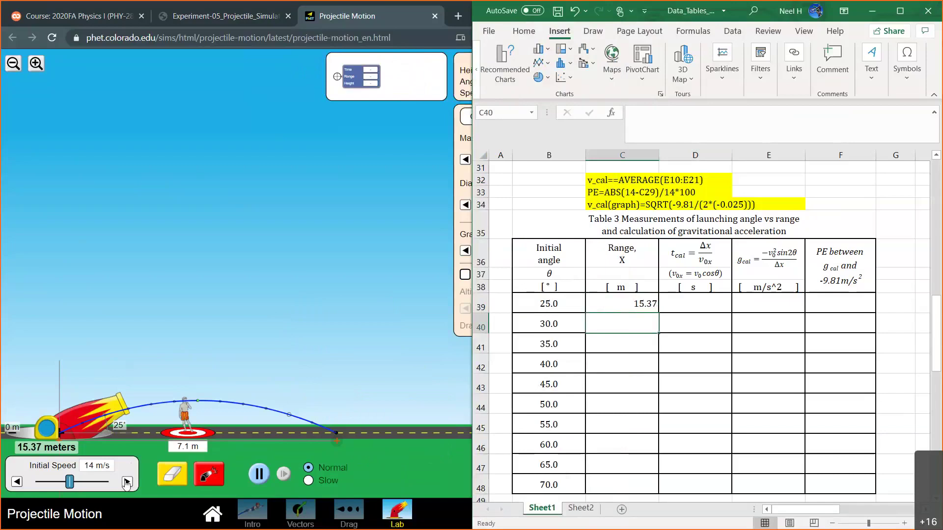
# - Erase the old trajectory and fire the cannon at a launch angle of 30°
pyautogui.click(557, 306)
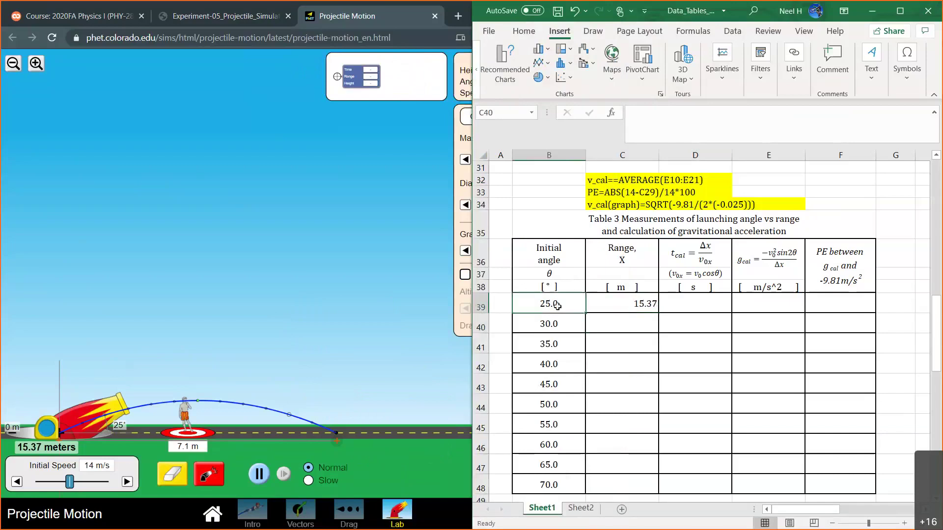
pyautogui.moveTo(564, 316); pyautogui.dragTo(564, 328)
pyautogui.click(638, 319)
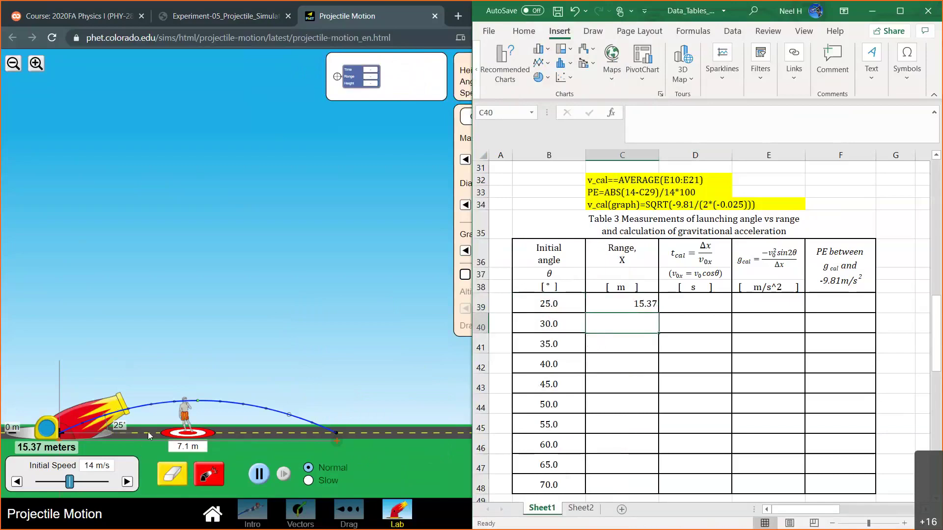
pyautogui.click(173, 475)
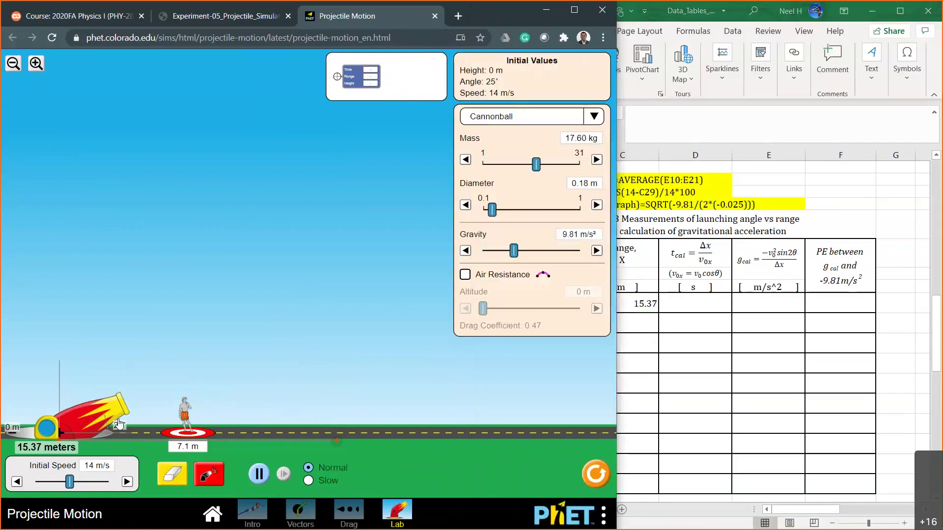
pyautogui.moveTo(119, 424); pyautogui.dragTo(119, 399)
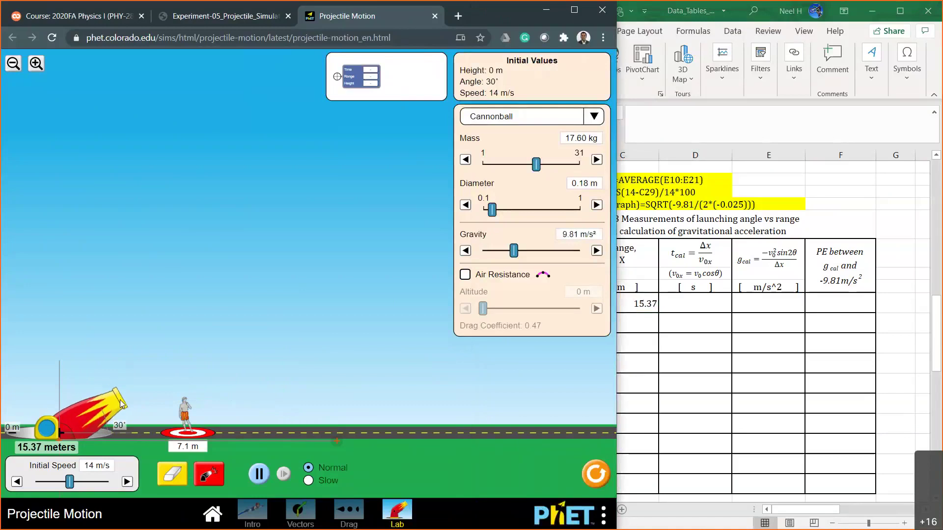
pyautogui.hotkey('alt', 'Tab')
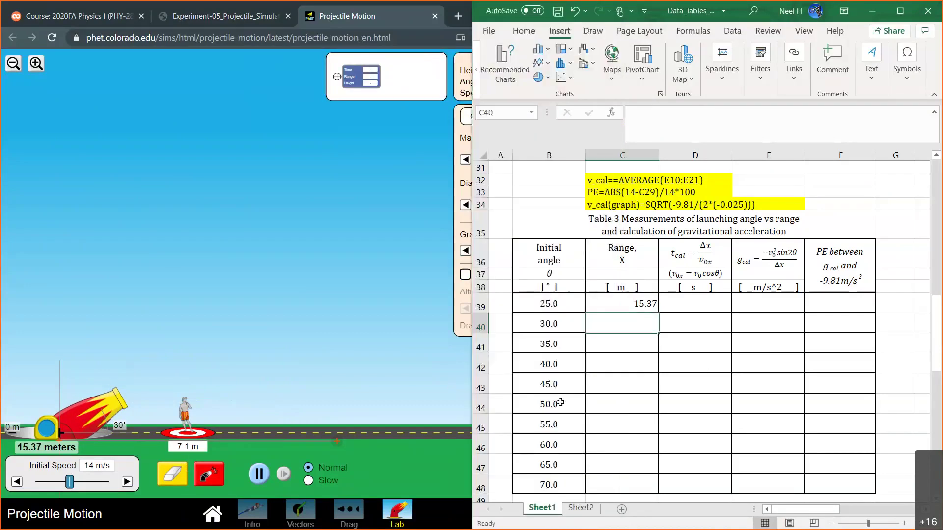
pyautogui.click(210, 477)
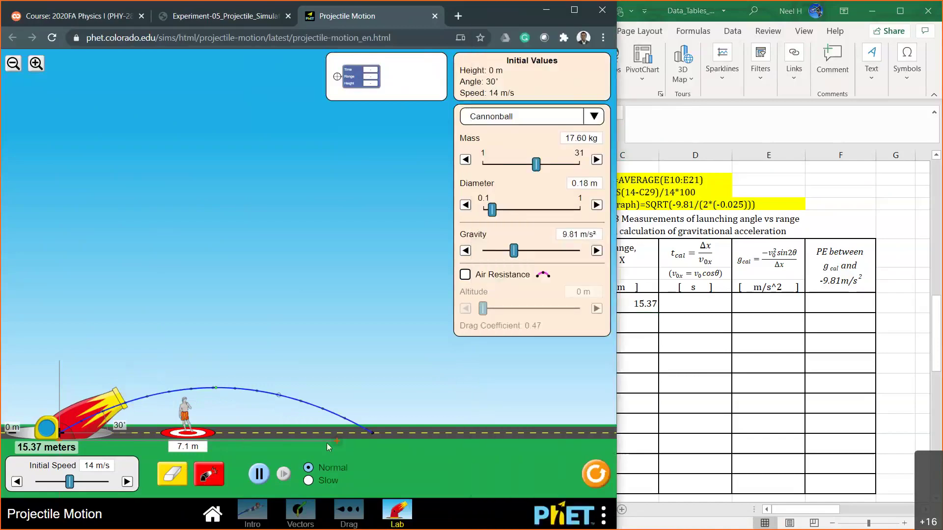
# - Measure the 30° range with the tape measure and enter 17.32 for it in Table 3
pyautogui.moveTo(337, 441); pyautogui.dragTo(373, 441)
pyautogui.moveTo(349, 78); pyautogui.dragTo(456, 89)
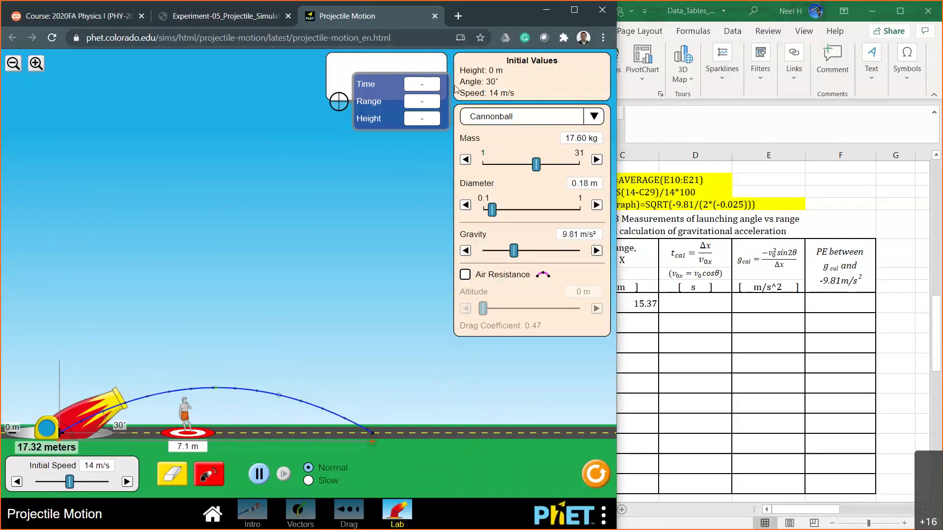
pyautogui.doubleClick(637, 321)
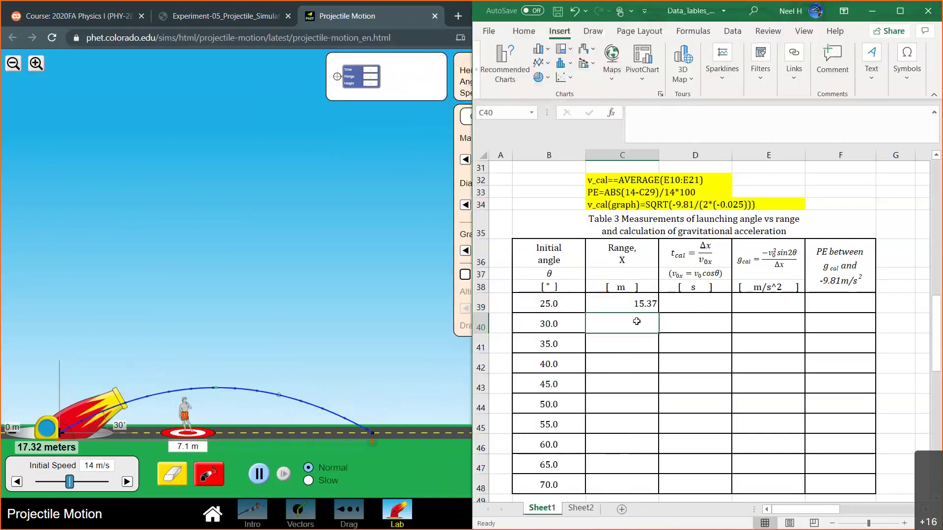
pyautogui.write('17.32')
pyautogui.press('Return')
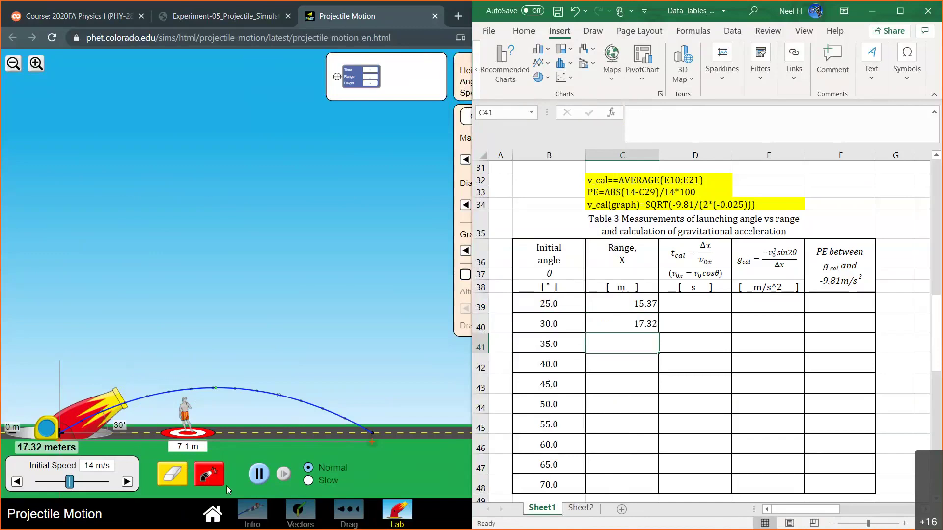
# - Erase the 30° trajectory and fire the cannon at a launch angle of 35°
pyautogui.click(181, 469)
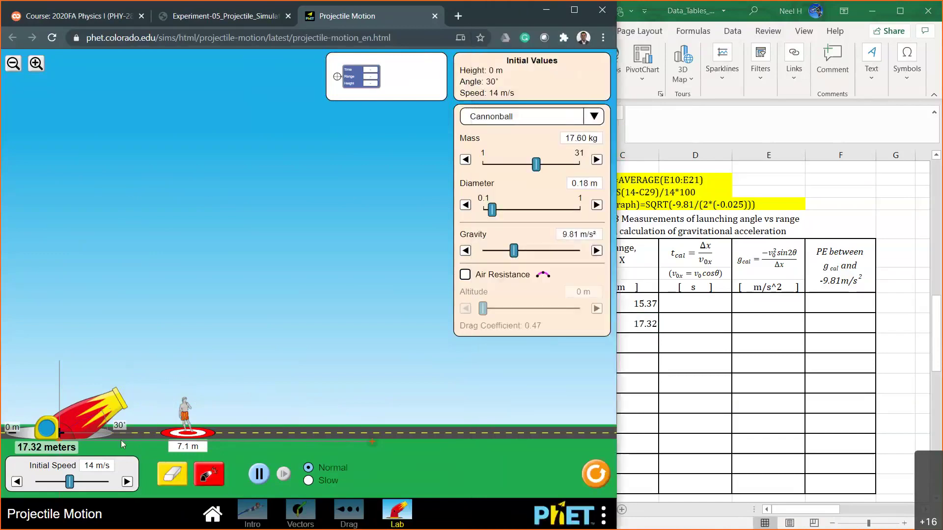
pyautogui.moveTo(111, 397); pyautogui.dragTo(113, 397)
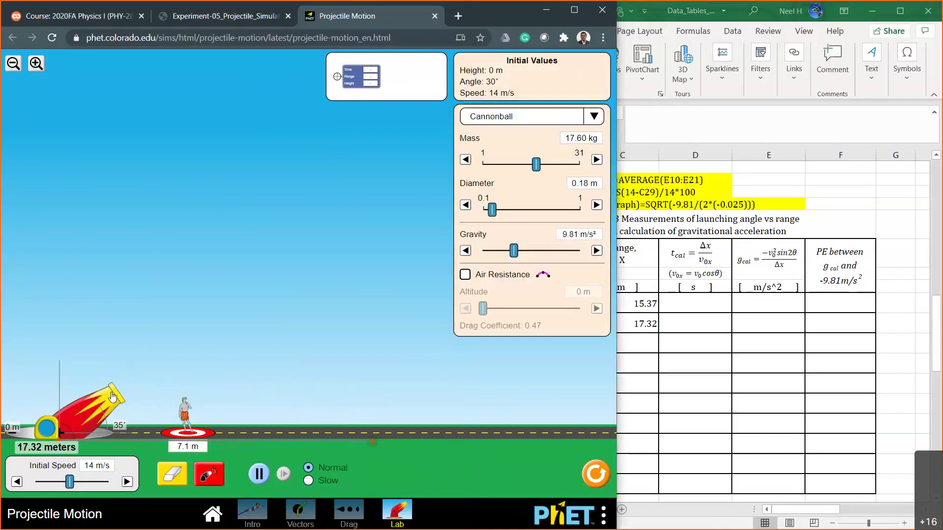
pyautogui.click(213, 474)
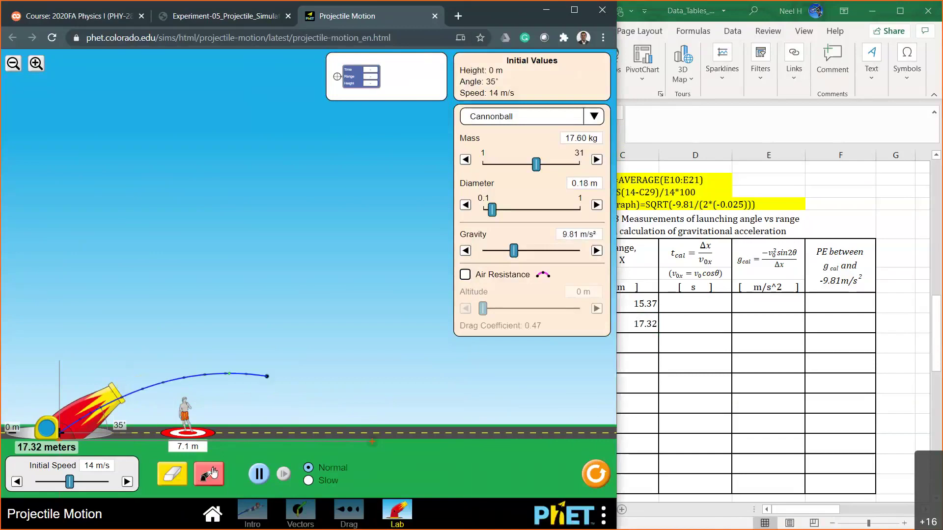
# - Measure the 35° range with the tape measure and data probe, and enter 18.84 for it in Table 3
pyautogui.moveTo(367, 446); pyautogui.dragTo(400, 442)
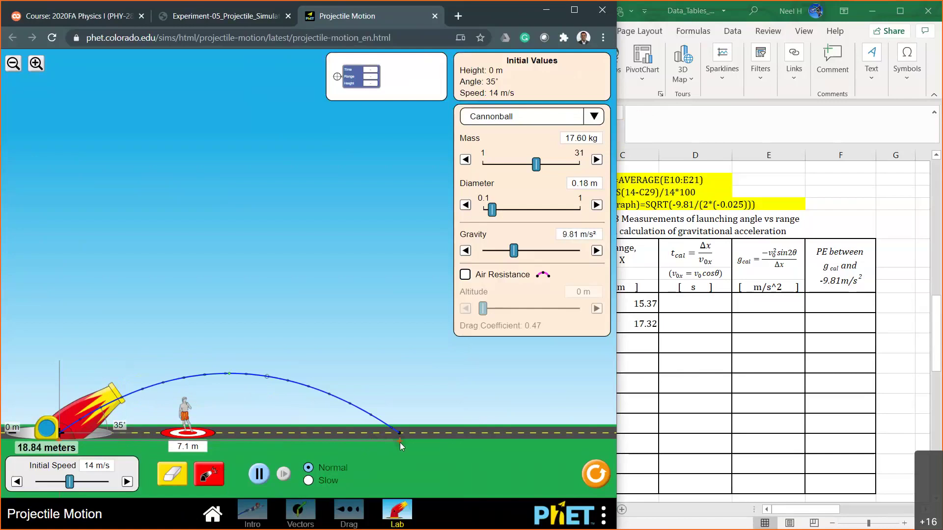
pyautogui.moveTo(377, 78); pyautogui.dragTo(510, 432)
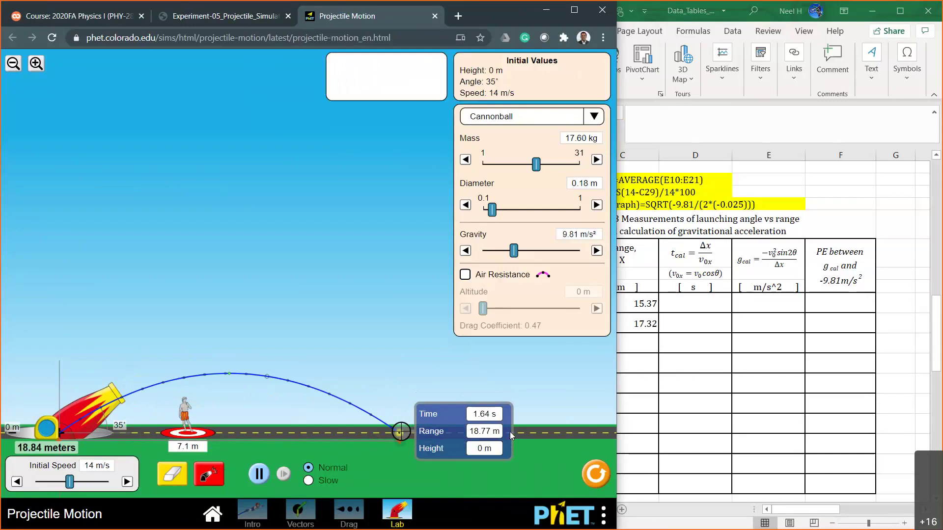
pyautogui.moveTo(510, 432); pyautogui.dragTo(441, 108)
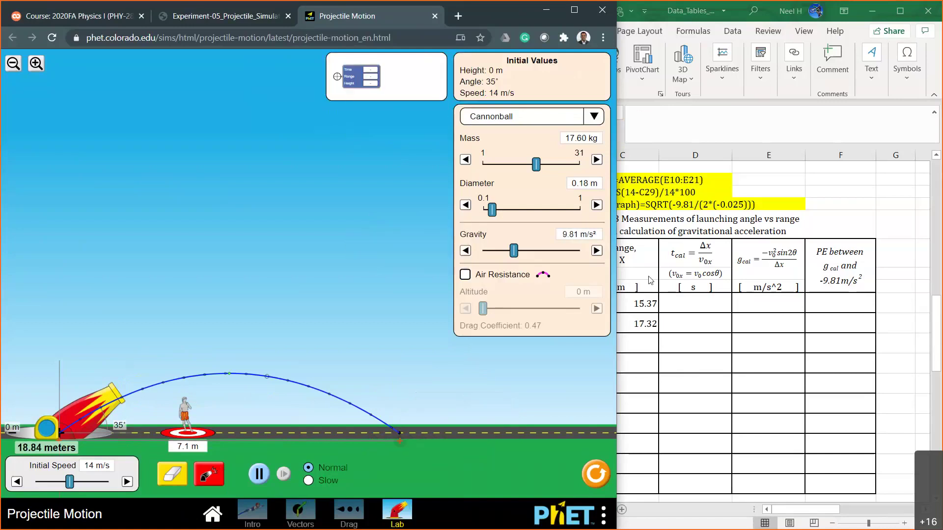
pyautogui.click(634, 341)
pyautogui.write('18.84')
pyautogui.press('Return')
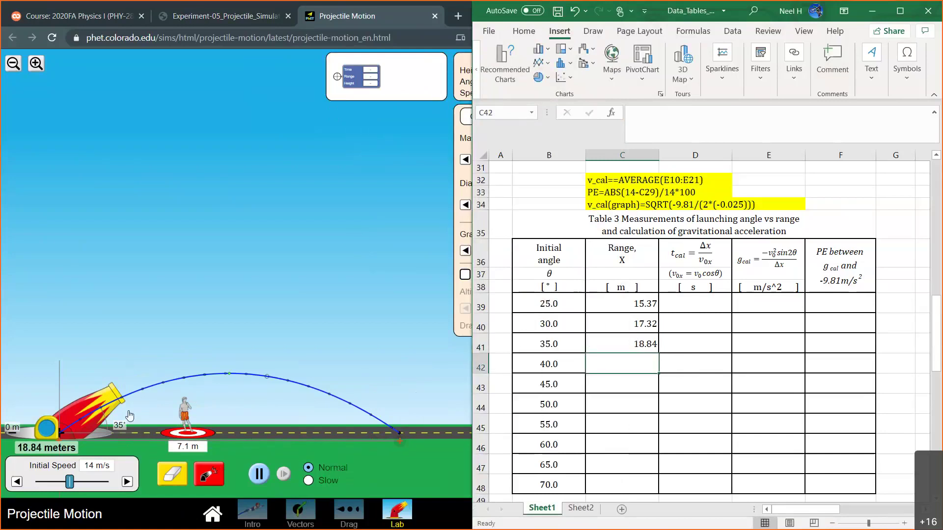
# - Erase the 35° trajectory, fire the cannon at 40° and stretch the tape measure to the landing point
pyautogui.click(172, 474)
pyautogui.moveTo(115, 392); pyautogui.dragTo(113, 388)
pyautogui.click(208, 474)
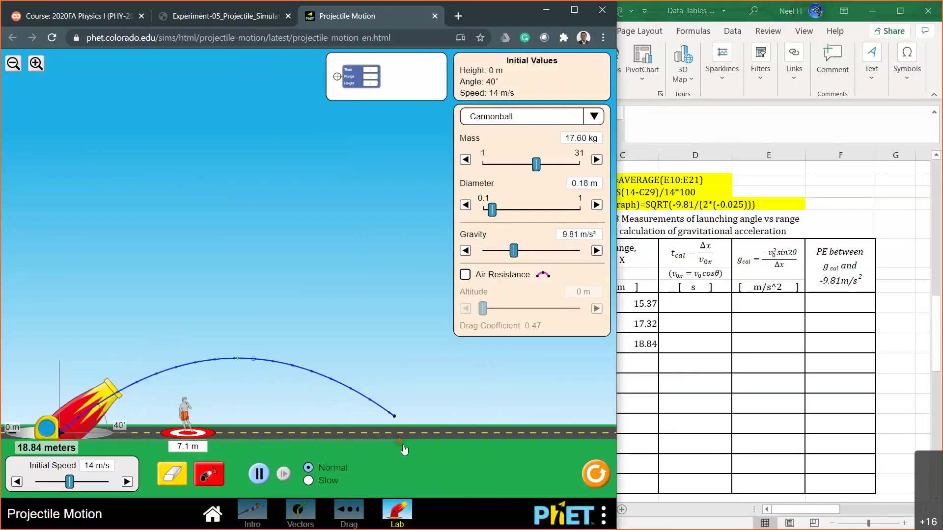
pyautogui.moveTo(400, 441); pyautogui.dragTo(414, 442)
pyautogui.moveTo(354, 81); pyautogui.dragTo(437, 83)
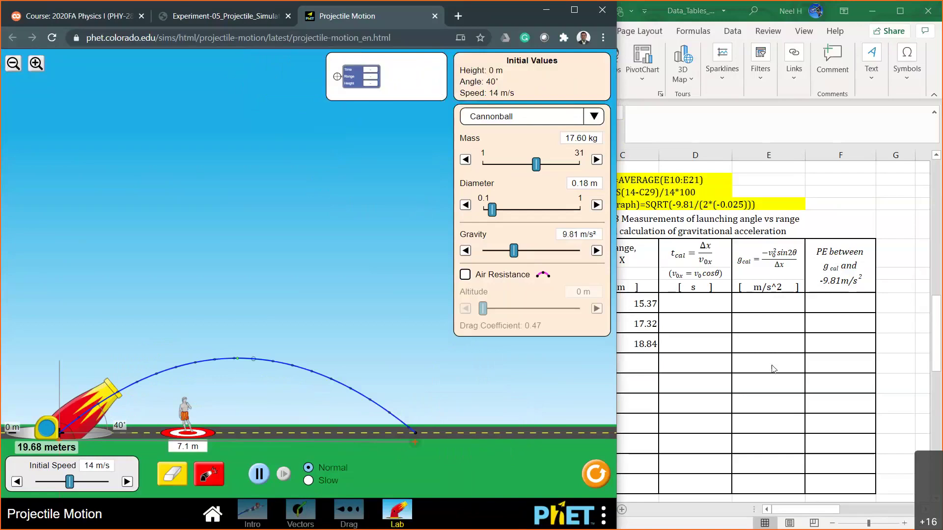
# - Enter 19.68 as the range for the 40° launch angle in Table 3
pyautogui.click(647, 361)
pyautogui.write('19.68')
pyautogui.press('Return')
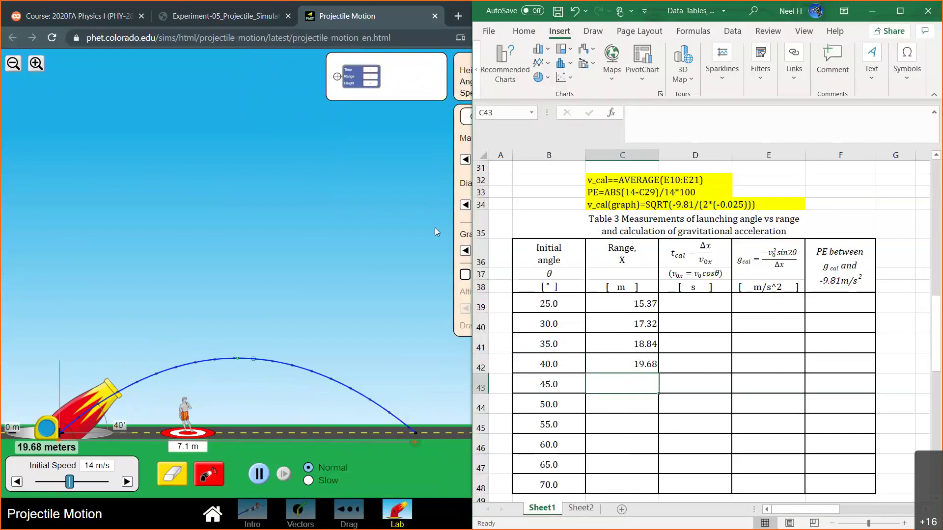
# - Erase the 40° trajectory and fire the cannon at a launch angle of 45°
pyautogui.click(172, 474)
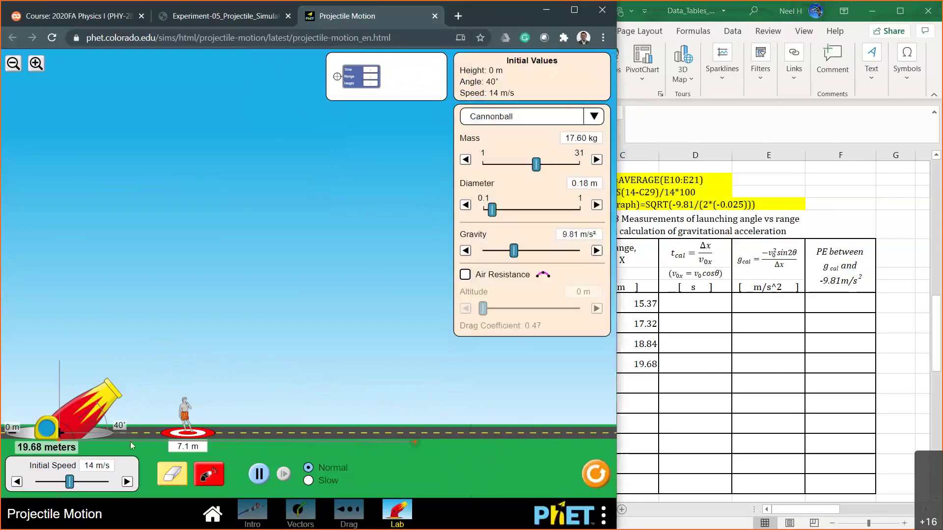
pyautogui.moveTo(112, 393); pyautogui.dragTo(109, 395)
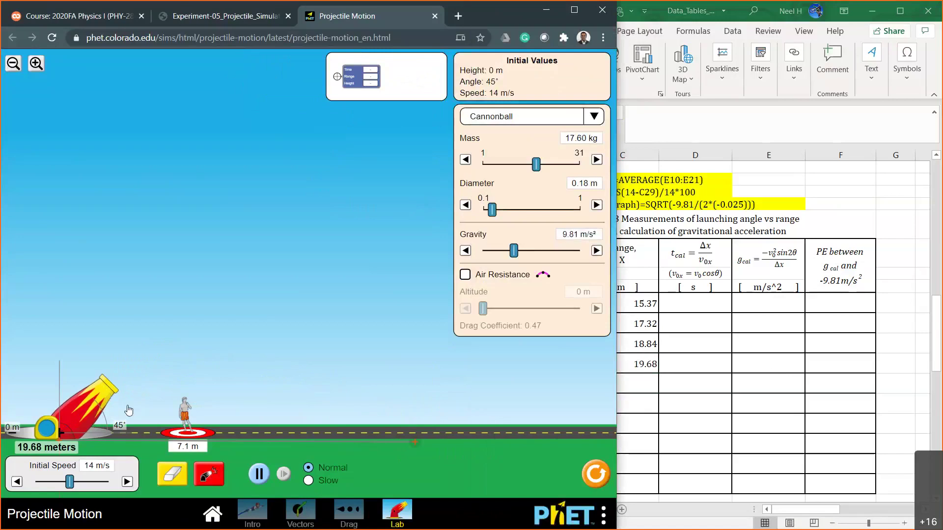
pyautogui.click(209, 473)
# - Measure the 45° range with the tape measure and data probe, and enter 20.01 for it in Table 3
pyautogui.moveTo(416, 442); pyautogui.dragTo(421, 442)
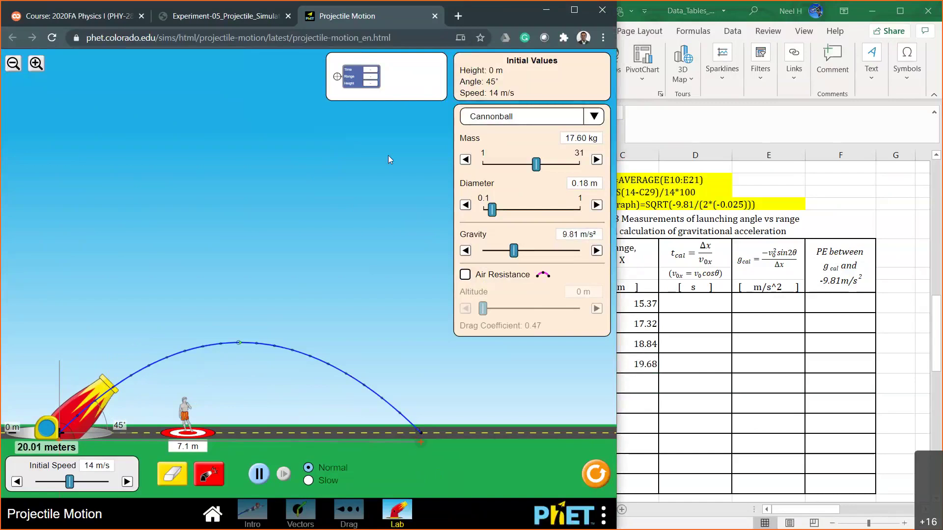
pyautogui.moveTo(358, 76); pyautogui.dragTo(530, 432)
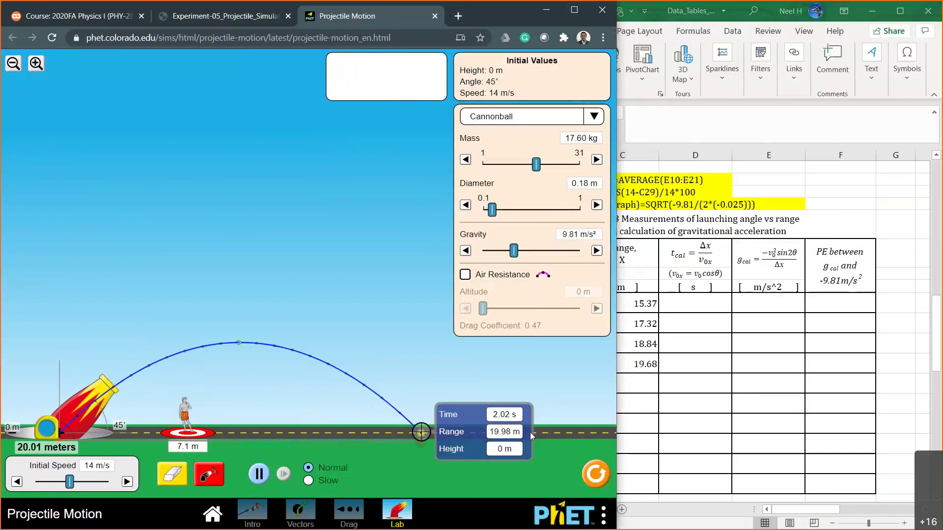
pyautogui.moveTo(530, 432); pyautogui.dragTo(576, 390)
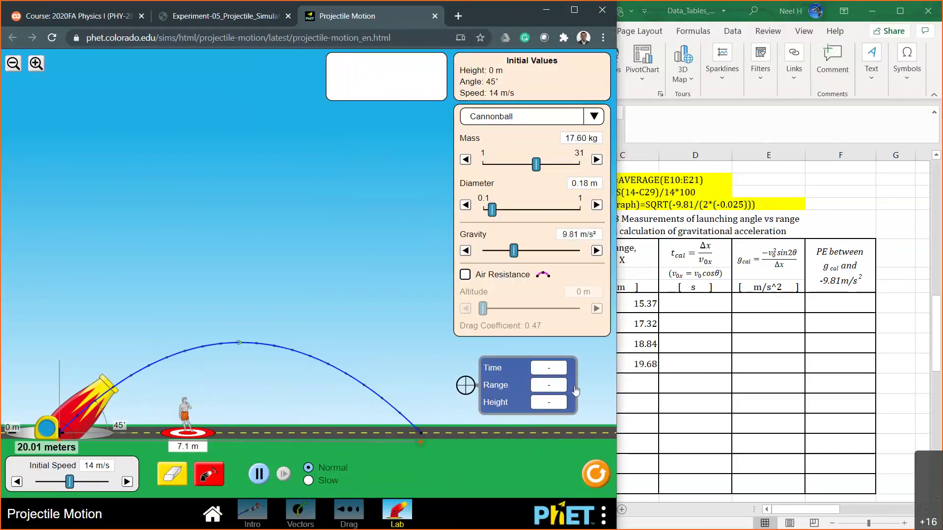
pyautogui.click(638, 378)
pyautogui.write('20.01')
pyautogui.press('Return')
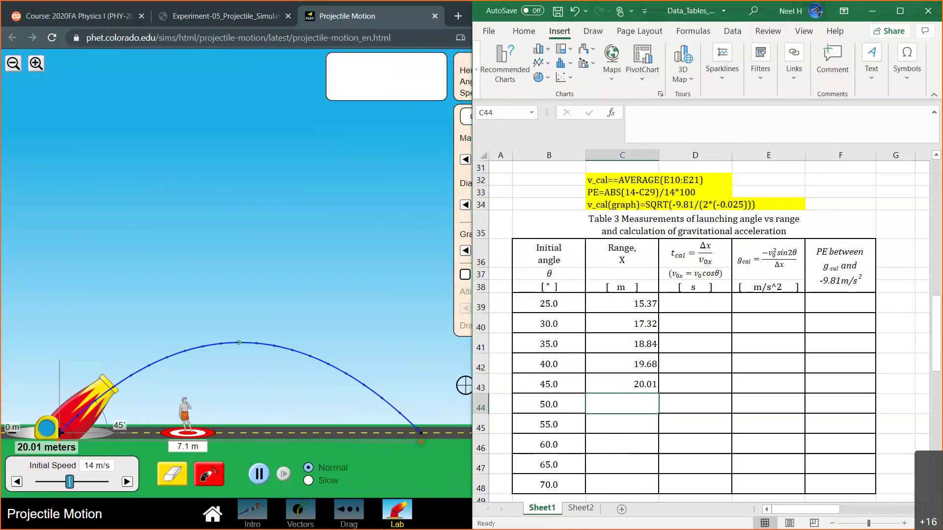
# - Raise the cannon to a launch angle of 50° and fire it, keeping the 45° trajectory
pyautogui.click(308, 257)
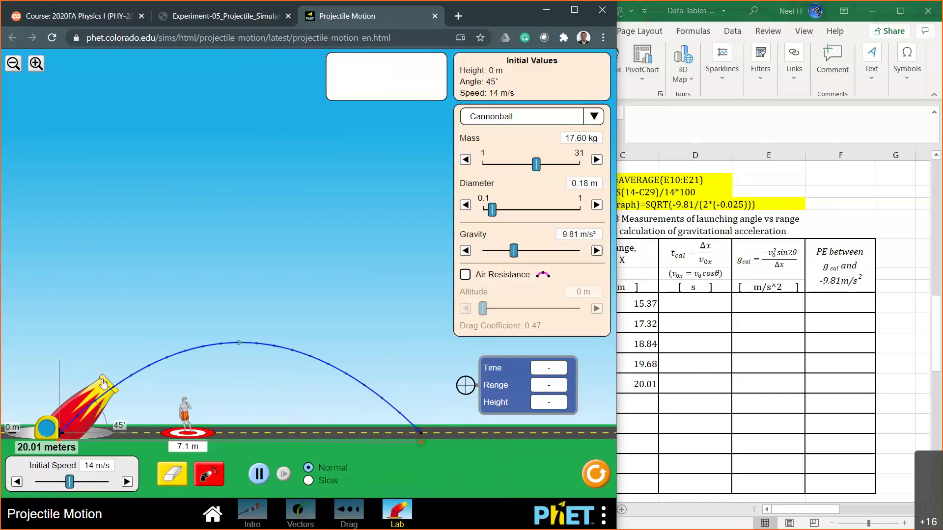
pyautogui.moveTo(104, 382); pyautogui.dragTo(95, 374)
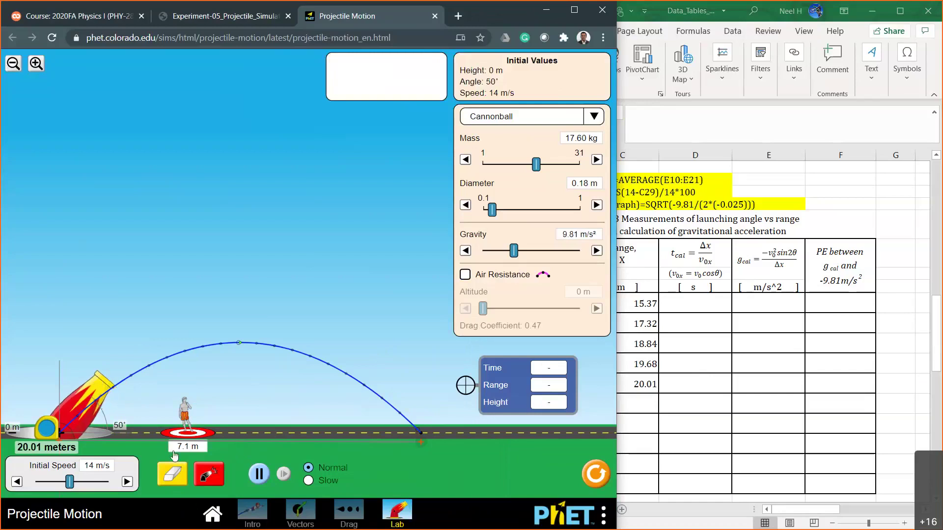
pyautogui.click(203, 476)
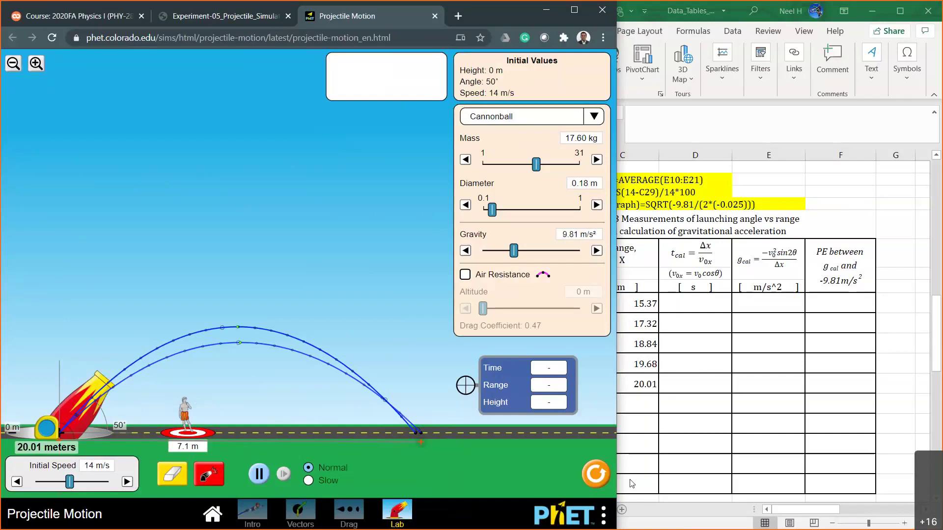
# - On Sheet2, handwrite the range equation x = (−v₀²/g) sin2θ below the boxed formula for g and the x = ✓ note
pyautogui.click(719, 431)
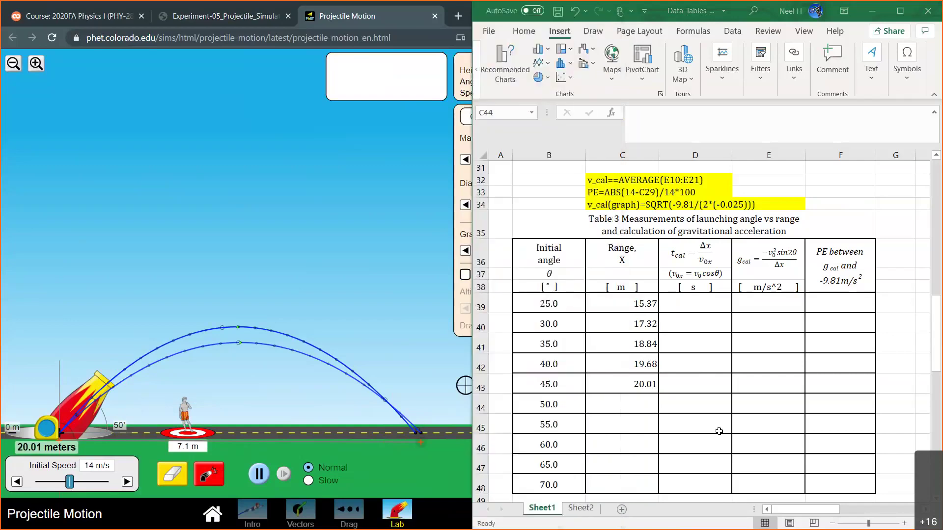
pyautogui.click(581, 508)
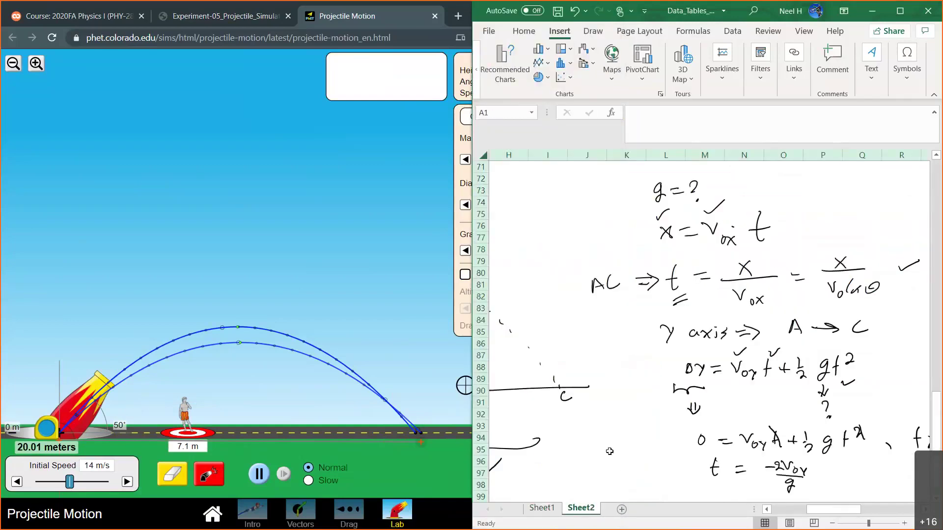
pyautogui.scroll(-2, 660, 412)
pyautogui.hscroll(3, 660, 413)
pyautogui.hscroll(3, 660, 413)
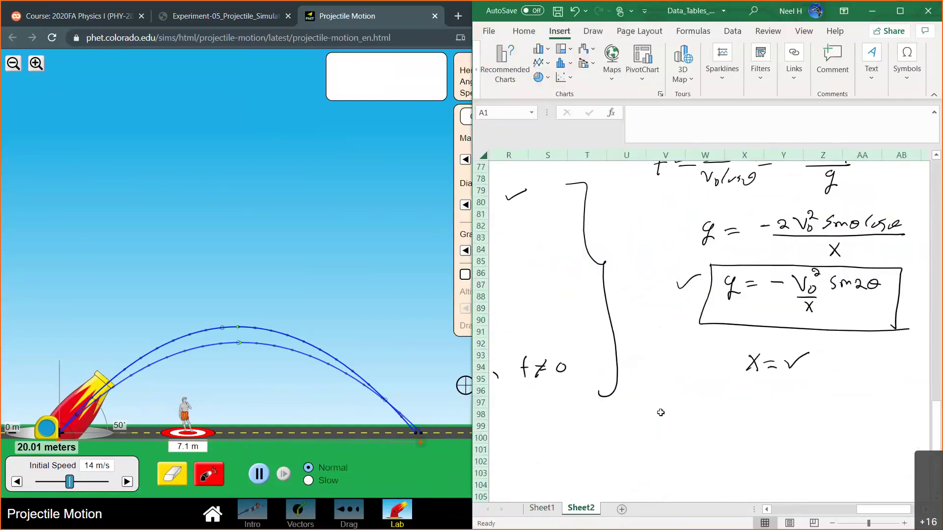
pyautogui.hscroll(-2, 791, 363)
pyautogui.scroll(1, 792, 363)
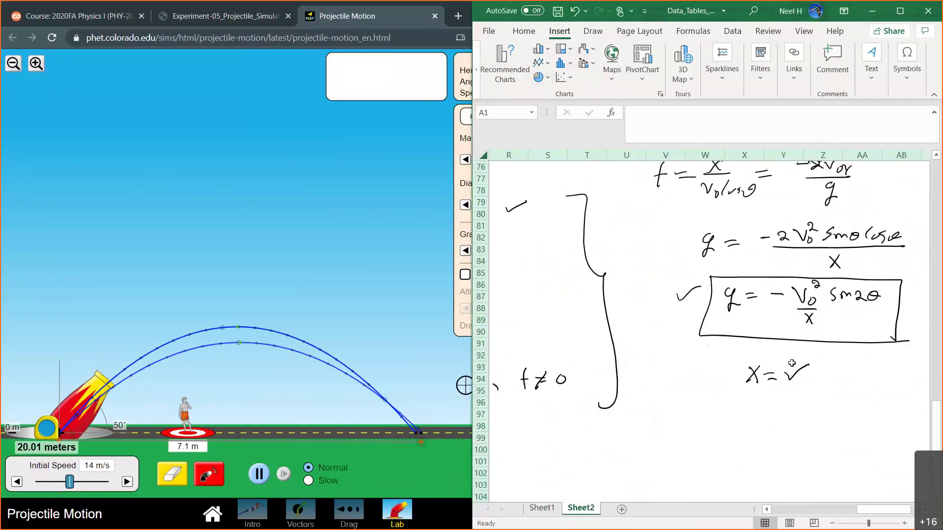
pyautogui.hscroll(1, 792, 363)
pyautogui.scroll(-1, 792, 363)
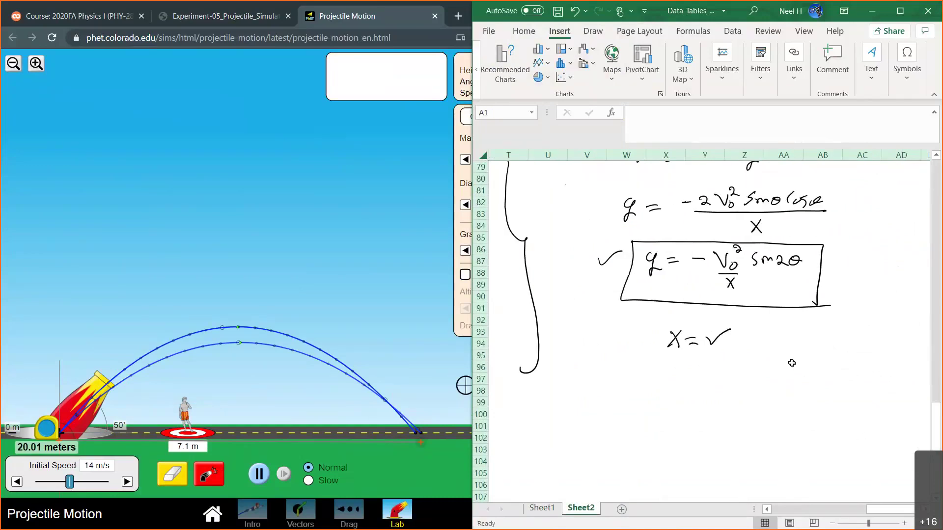
pyautogui.moveTo(657, 385); pyautogui.dragTo(672, 402)
pyautogui.moveTo(667, 386)
pyautogui.mouseDown()
pyautogui.moveTo(653, 403)
pyautogui.moveTo(694, 388)
pyautogui.moveTo(696, 395)
pyautogui.mouseUp()
pyautogui.moveTo(722, 392); pyautogui.dragTo(736, 390)
pyautogui.moveTo(739, 384)
pyautogui.mouseDown()
pyautogui.moveTo(746, 396)
pyautogui.moveTo(753, 383)
pyautogui.mouseUp()
pyautogui.moveTo(756, 393); pyautogui.dragTo(766, 383)
pyautogui.moveTo(738, 402)
pyautogui.mouseDown()
pyautogui.moveTo(766, 401)
pyautogui.moveTo(747, 423)
pyautogui.mouseUp()
pyautogui.moveTo(785, 379)
pyautogui.mouseDown()
pyautogui.moveTo(776, 399)
pyautogui.moveTo(798, 390)
pyautogui.moveTo(813, 398)
pyautogui.mouseUp()
pyautogui.moveTo(825, 386); pyautogui.dragTo(831, 391)
pyautogui.moveTo(765, 370); pyautogui.dragTo(766, 422)
pyautogui.moveTo(725, 368); pyautogui.dragTo(722, 419)
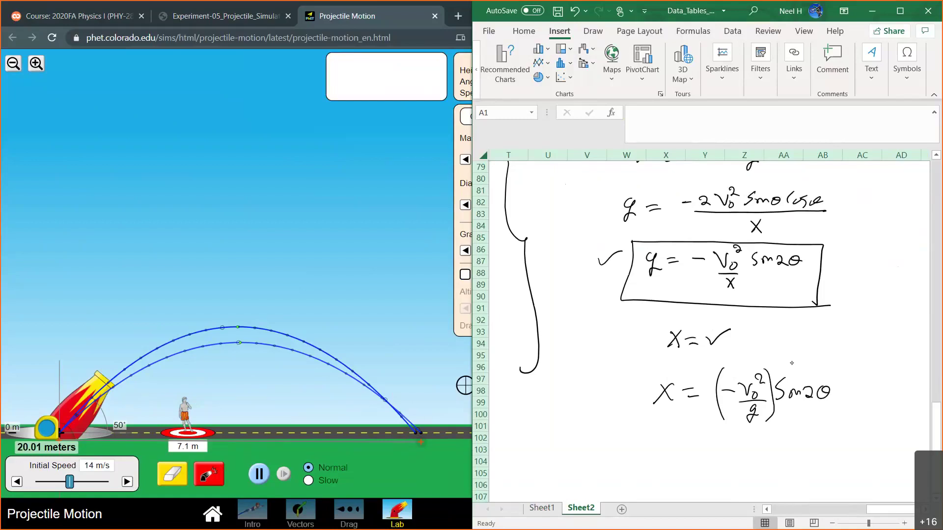
# - Handwrite the proportionality x ∝ sin2θ under the range equation, and below it the angle span θ ⇒ 0 → 90
pyautogui.moveTo(668, 437)
pyautogui.mouseDown()
pyautogui.moveTo(677, 451)
pyautogui.moveTo(665, 452)
pyautogui.moveTo(795, 442)
pyautogui.mouseUp()
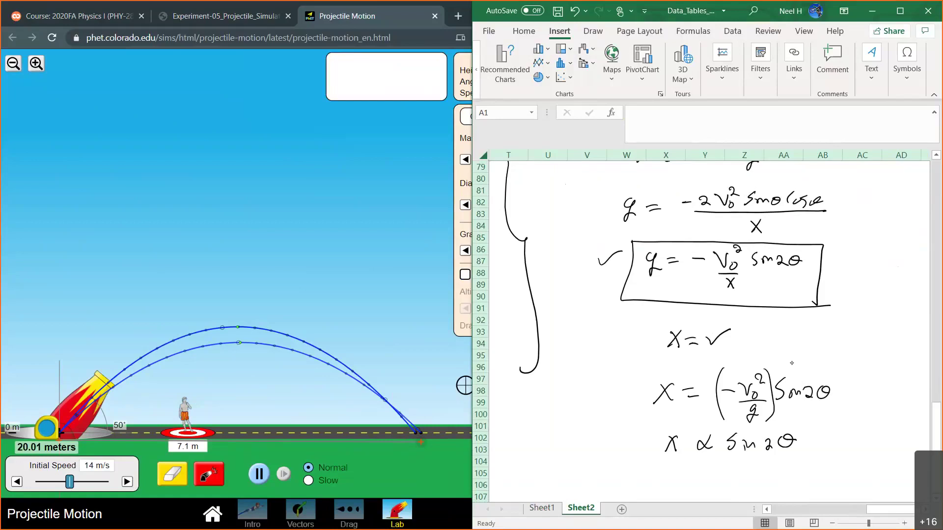
pyautogui.scroll(-2, 589, 354)
pyautogui.scroll(-2, 589, 354)
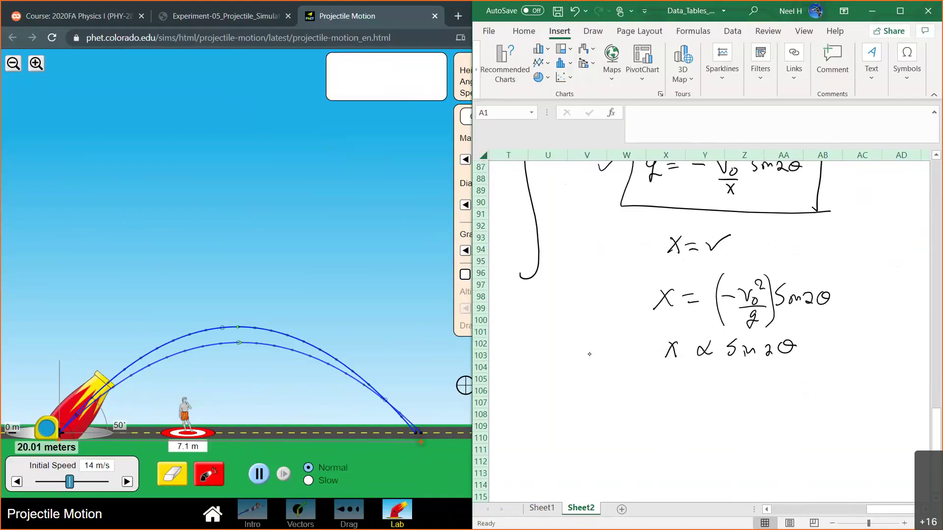
pyautogui.scroll(-2, 589, 354)
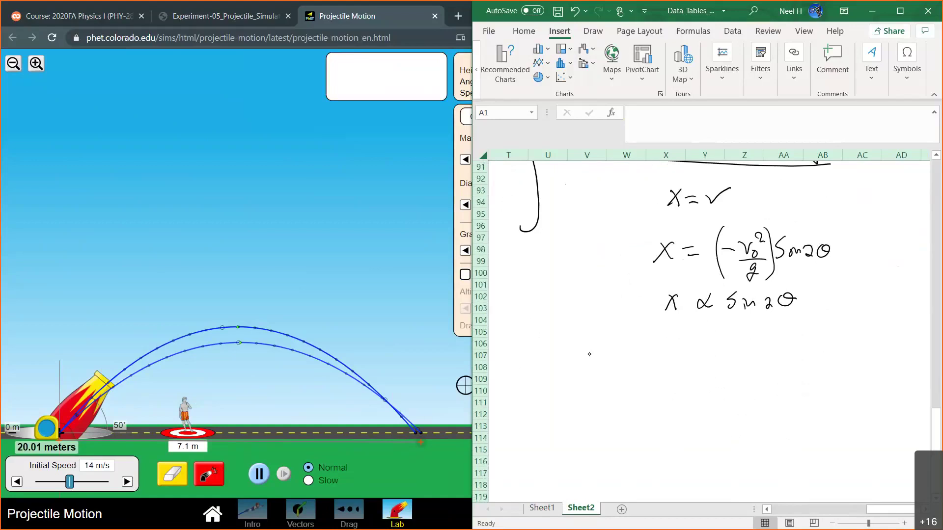
pyautogui.moveTo(682, 354)
pyautogui.mouseDown()
pyautogui.moveTo(818, 362)
pyautogui.moveTo(829, 351)
pyautogui.mouseUp()
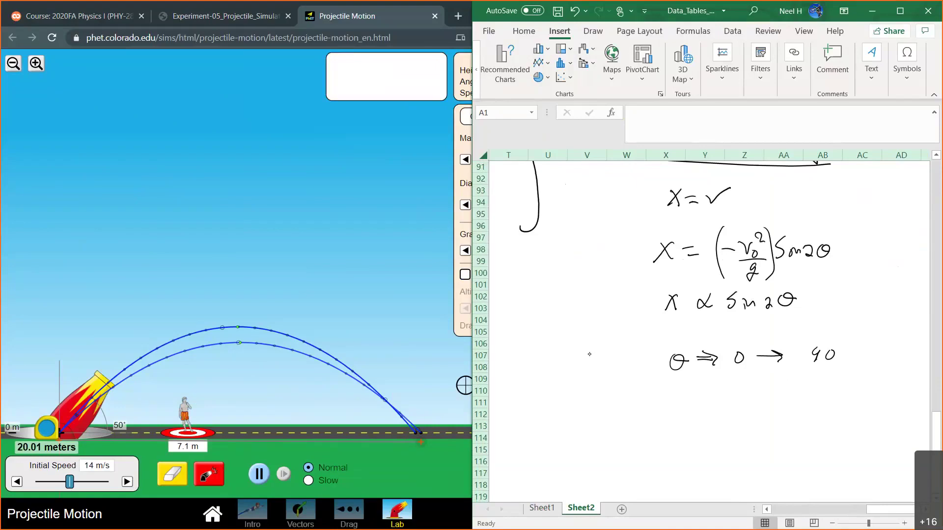
# - Double-underline the 2 in x ∝ sin2θ and handwrite sin2θ ⇒ 0 → 45 below the angle span
pyautogui.moveTo(767, 313); pyautogui.dragTo(772, 313)
pyautogui.moveTo(765, 317); pyautogui.dragTo(774, 317)
pyautogui.moveTo(675, 392); pyautogui.dragTo(672, 410)
pyautogui.moveTo(681, 405); pyautogui.dragTo(730, 404)
pyautogui.moveTo(736, 400); pyautogui.dragTo(746, 400)
pyautogui.moveTo(735, 404); pyautogui.dragTo(752, 405)
pyautogui.moveTo(750, 397)
pyautogui.mouseDown()
pyautogui.moveTo(749, 410)
pyautogui.moveTo(783, 396)
pyautogui.moveTo(811, 401)
pyautogui.mouseUp()
pyautogui.moveTo(830, 395); pyautogui.dragTo(837, 402)
pyautogui.moveTo(832, 396)
pyautogui.mouseDown()
pyautogui.moveTo(831, 408)
pyautogui.moveTo(840, 407)
pyautogui.mouseUp()
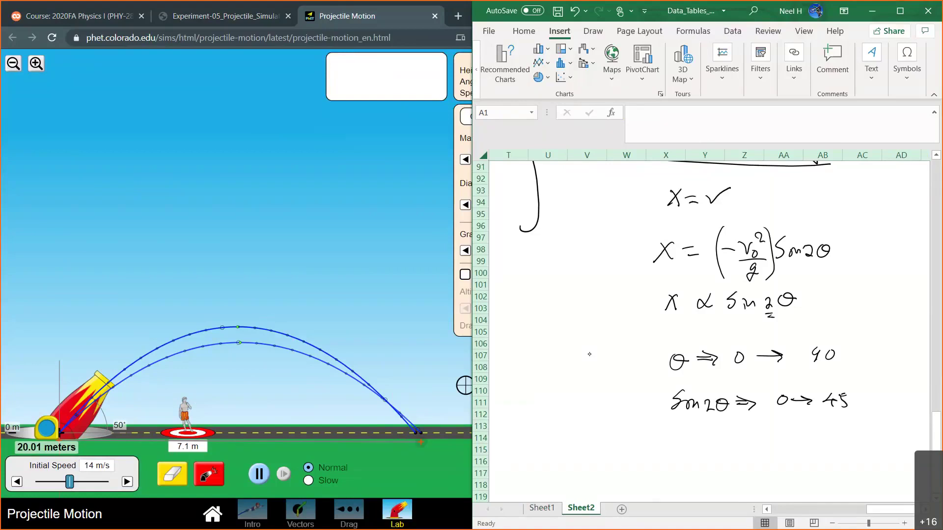
# - Annotate the sin2θ line by writing 0 beneath the 0, and sin 2×45 with the value 1 beneath the 45
pyautogui.moveTo(784, 422); pyautogui.dragTo(785, 429)
pyautogui.moveTo(788, 422); pyautogui.dragTo(789, 428)
pyautogui.moveTo(791, 435)
pyautogui.mouseDown()
pyautogui.moveTo(843, 424)
pyautogui.moveTo(853, 425)
pyautogui.moveTo(833, 438)
pyautogui.moveTo(850, 441)
pyautogui.mouseUp()
pyautogui.click(854, 433)
pyautogui.moveTo(849, 435)
pyautogui.mouseDown()
pyautogui.moveTo(842, 441)
pyautogui.moveTo(863, 441)
pyautogui.moveTo(853, 463)
pyautogui.mouseUp()
# - Circle sin2θ and the 45 column of notes, and draw a box around x ∝ sin2θ
pyautogui.moveTo(668, 378); pyautogui.dragTo(690, 382)
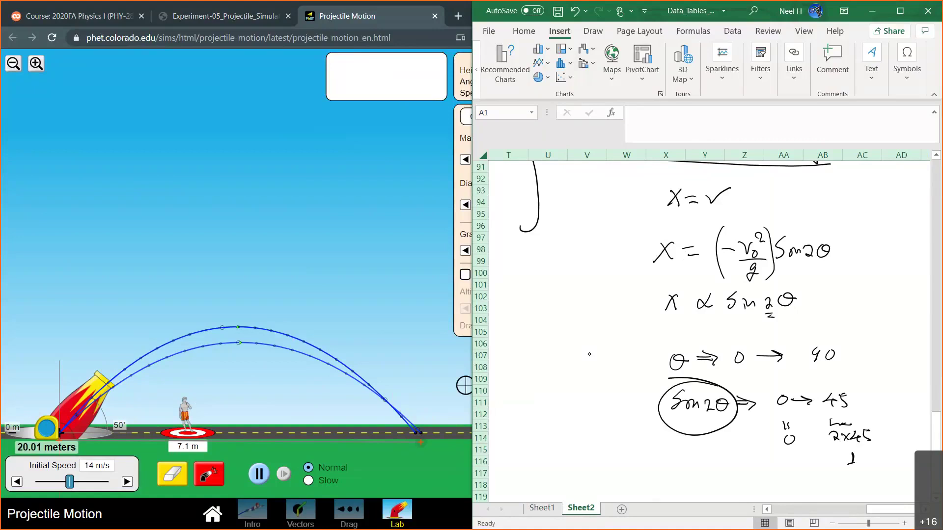
pyautogui.moveTo(840, 374); pyautogui.dragTo(873, 384)
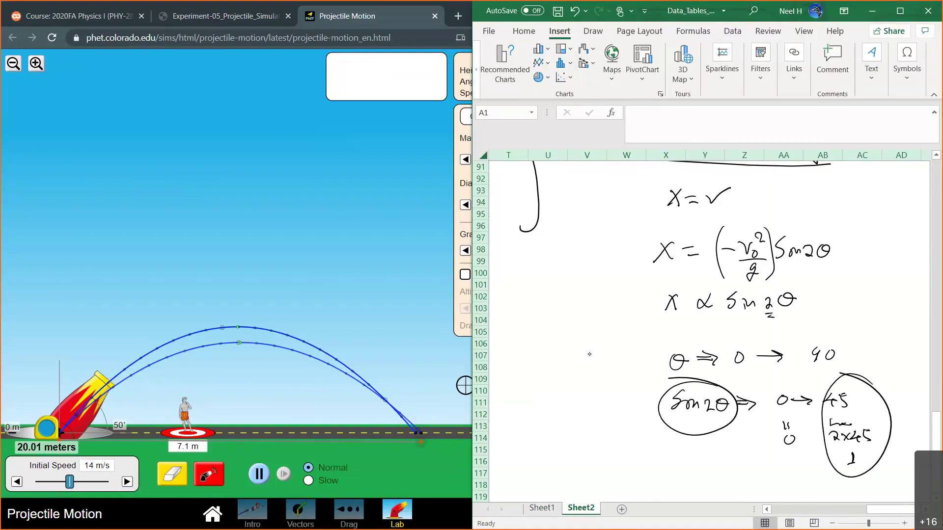
pyautogui.moveTo(656, 282); pyautogui.dragTo(663, 318)
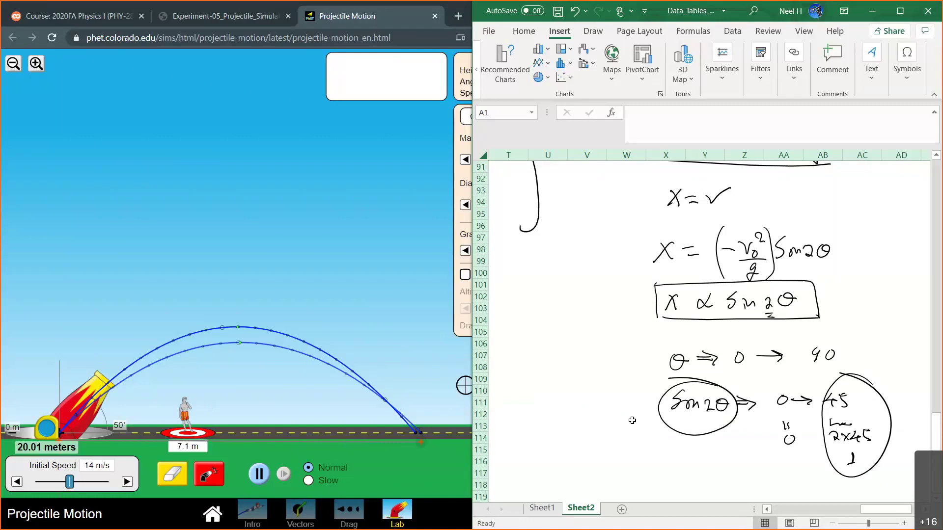
# - Return to Sheet1, measure the 50° range with the tape measure and data probe, and enter 19.74 for it in Table 3
pyautogui.click(535, 516)
pyautogui.click(622, 406)
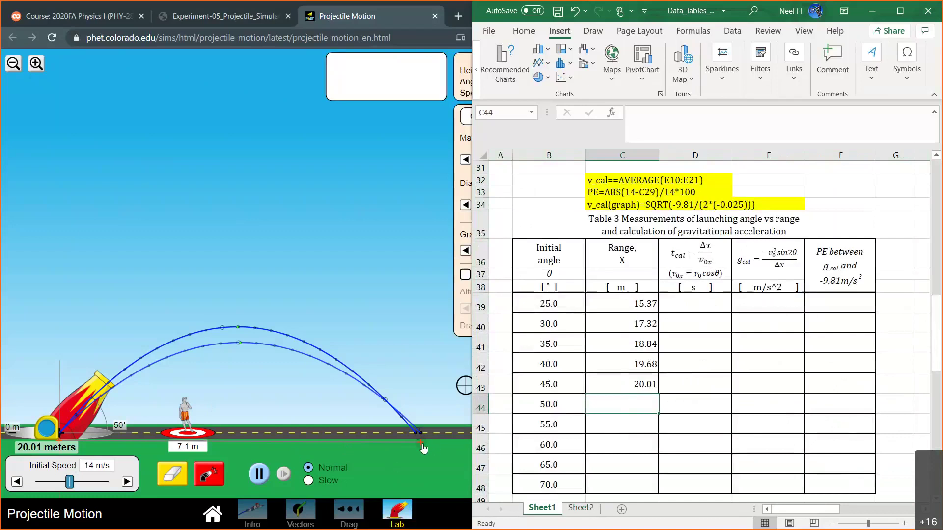
pyautogui.click(424, 449)
pyautogui.moveTo(422, 448); pyautogui.dragTo(418, 446)
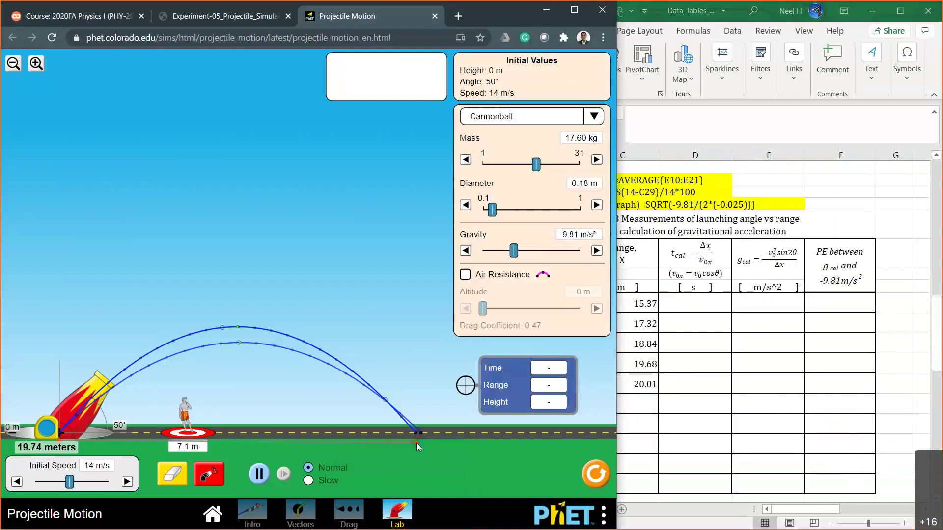
pyautogui.moveTo(506, 384); pyautogui.dragTo(455, 433)
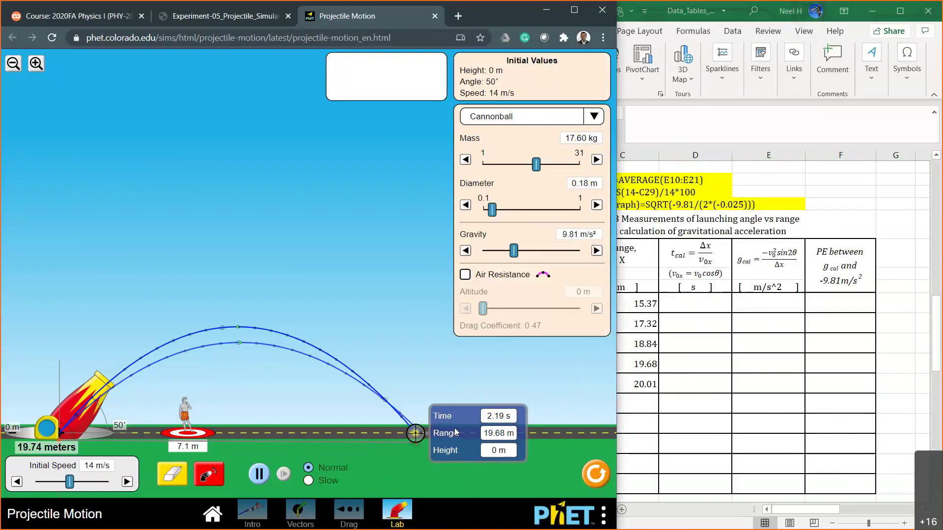
pyautogui.moveTo(455, 432); pyautogui.dragTo(501, 391)
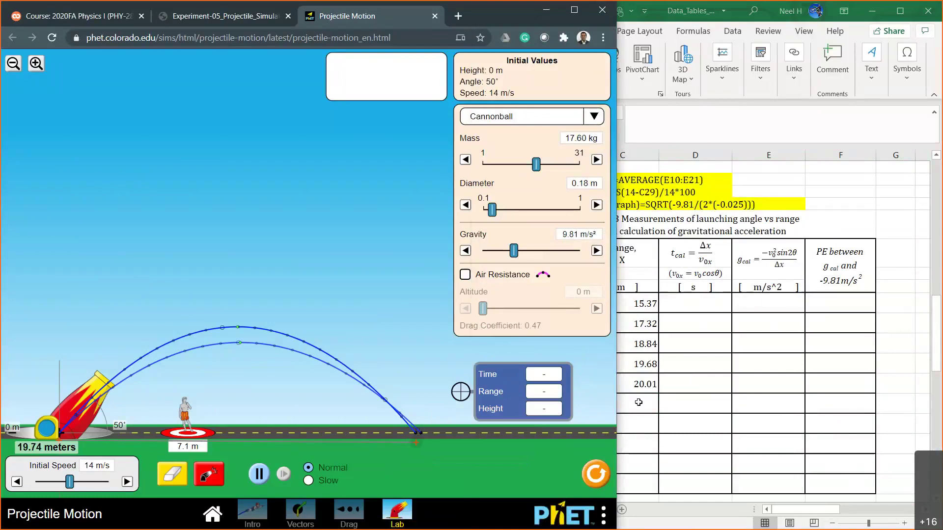
pyautogui.click(638, 402)
pyautogui.write('19.74')
pyautogui.press('Return')
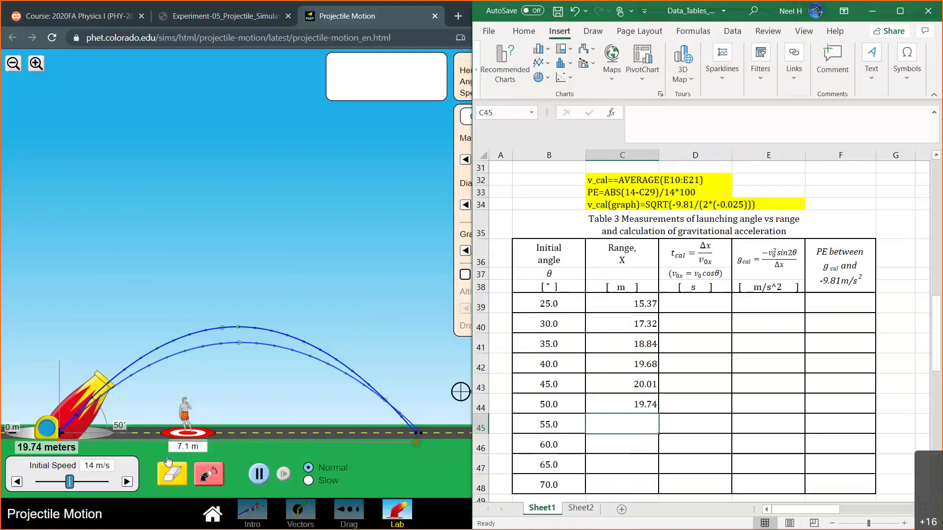
# - Raise the cannon to a launch angle of 55° and fire it, keeping the earlier trajectories
pyautogui.moveTo(101, 384); pyautogui.dragTo(95, 384)
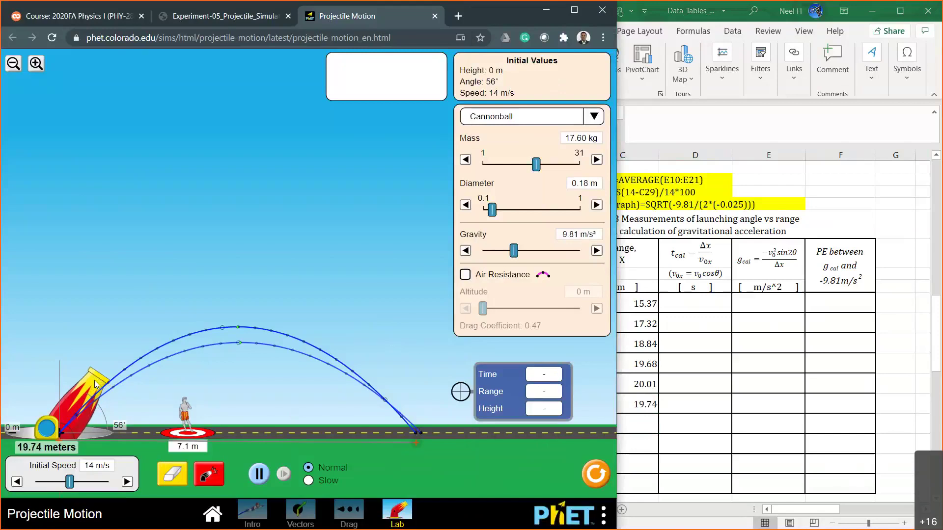
pyautogui.moveTo(95, 380); pyautogui.dragTo(95, 381)
pyautogui.click(212, 473)
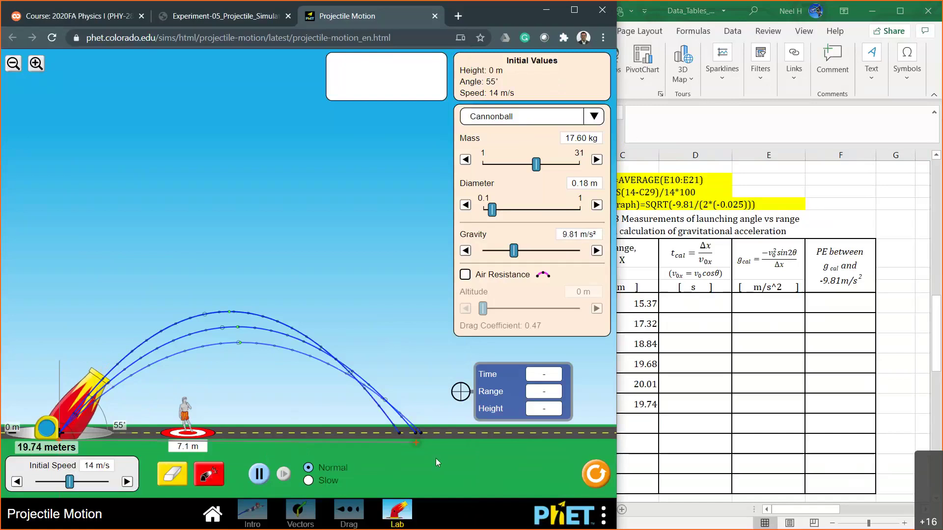
# - Measure the 55° range with the tape measure and enter 18.84 for it in Table 3
pyautogui.moveTo(416, 445); pyautogui.dragTo(399, 444)
pyautogui.moveTo(483, 393)
pyautogui.mouseDown()
pyautogui.moveTo(428, 431)
pyautogui.moveTo(372, 251)
pyautogui.moveTo(494, 370)
pyautogui.moveTo(493, 388)
pyautogui.mouseUp()
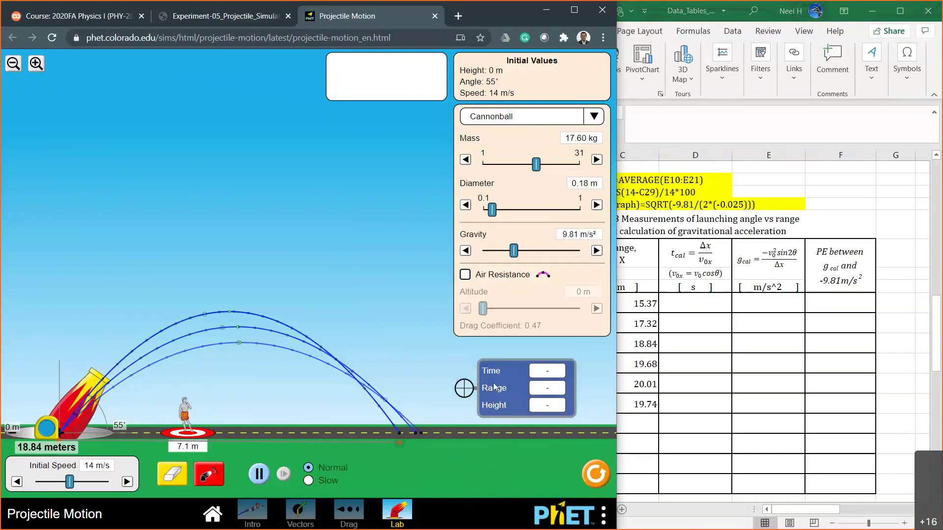
pyautogui.click(657, 420)
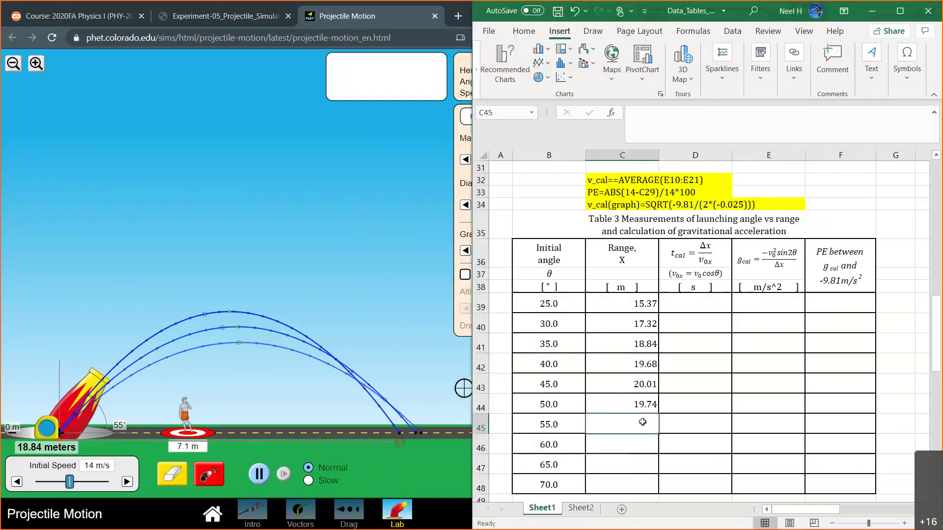
pyautogui.write('18.')
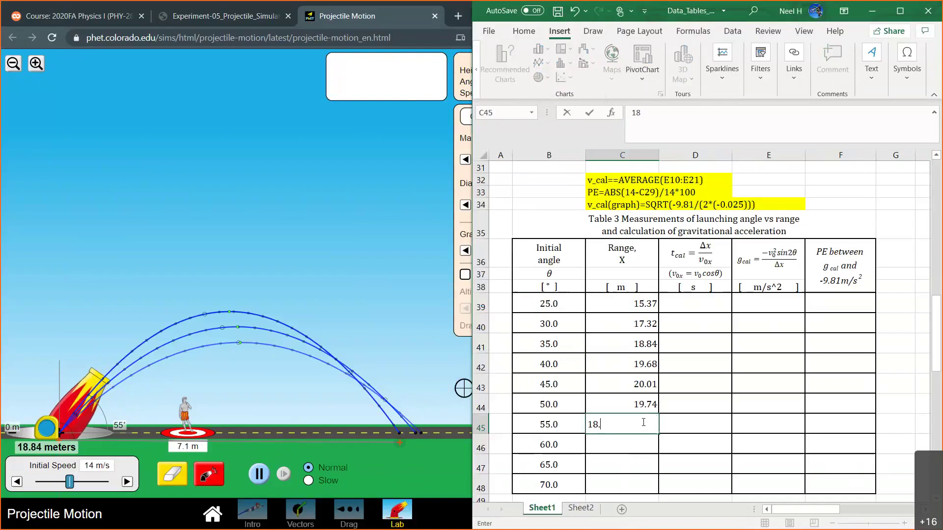
pyautogui.write('84')
pyautogui.press('Return')
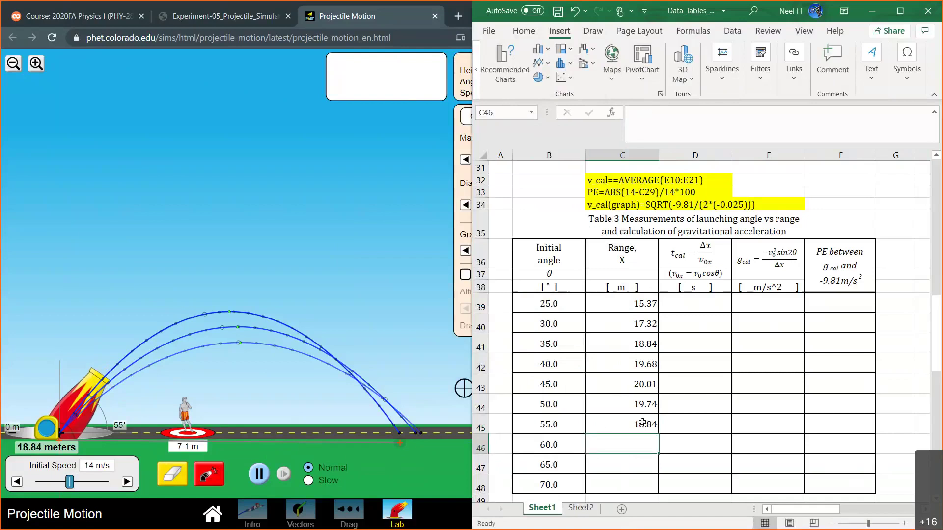
# - Compare the recorded ranges for the complementary 35° and 55° launch angles in Table 3
pyautogui.click(654, 427)
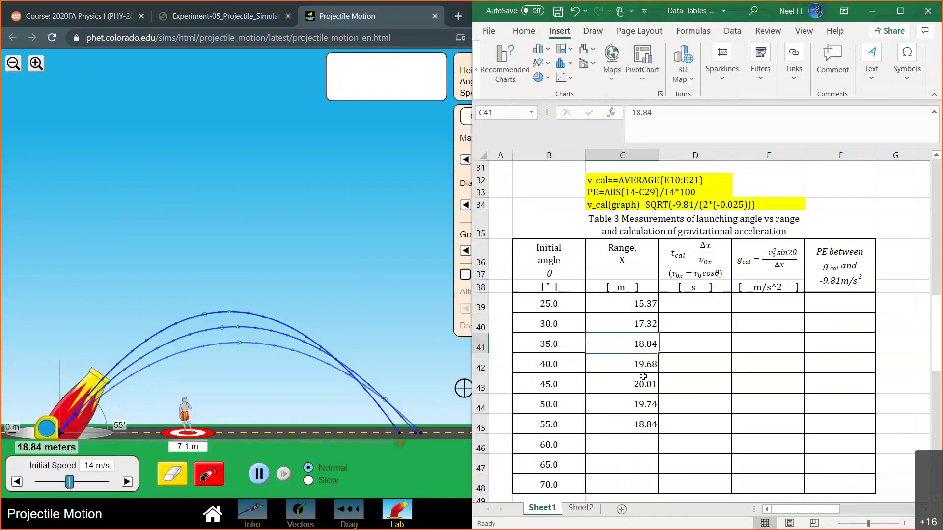
pyautogui.click(644, 343)
pyautogui.click(641, 420)
pyautogui.click(630, 461)
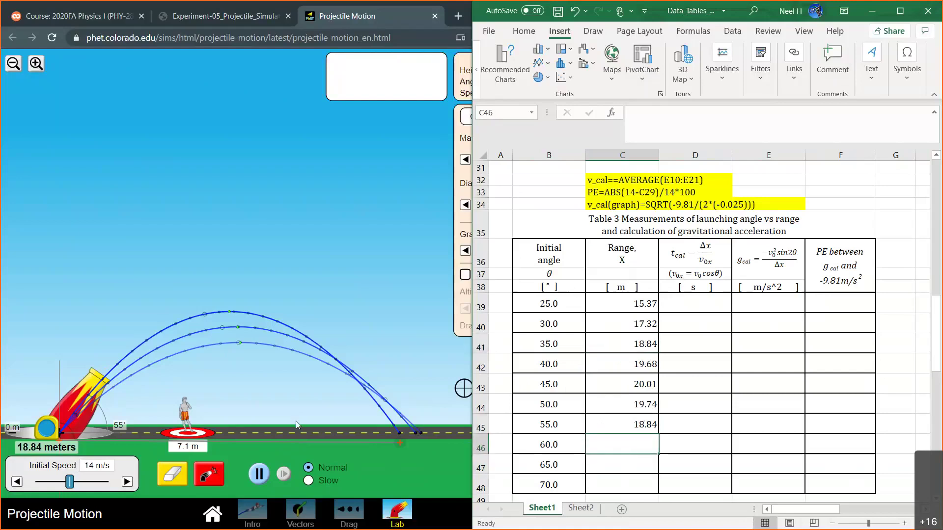
# - Fire the cannon at 60°, measure the range with the tape measure, and enter 17.38 for it in Table 3
pyautogui.moveTo(96, 380); pyautogui.dragTo(91, 374)
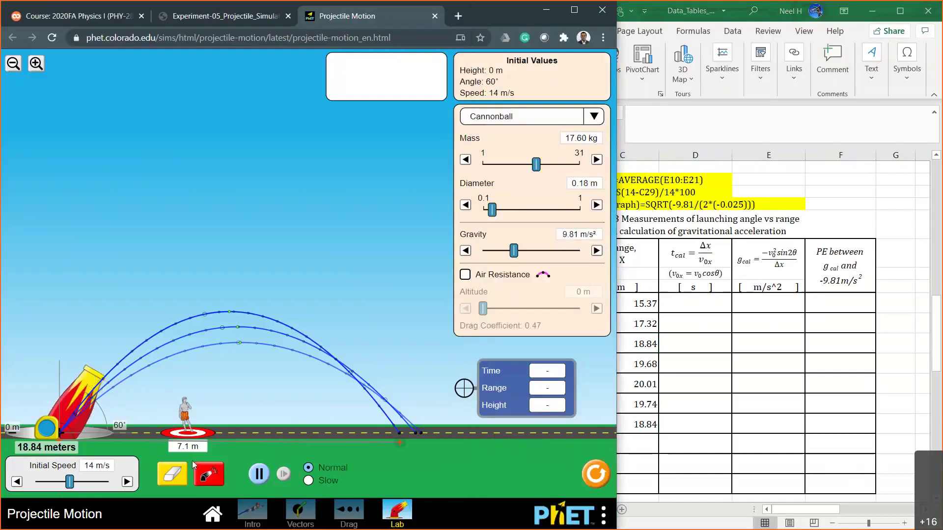
pyautogui.click(204, 474)
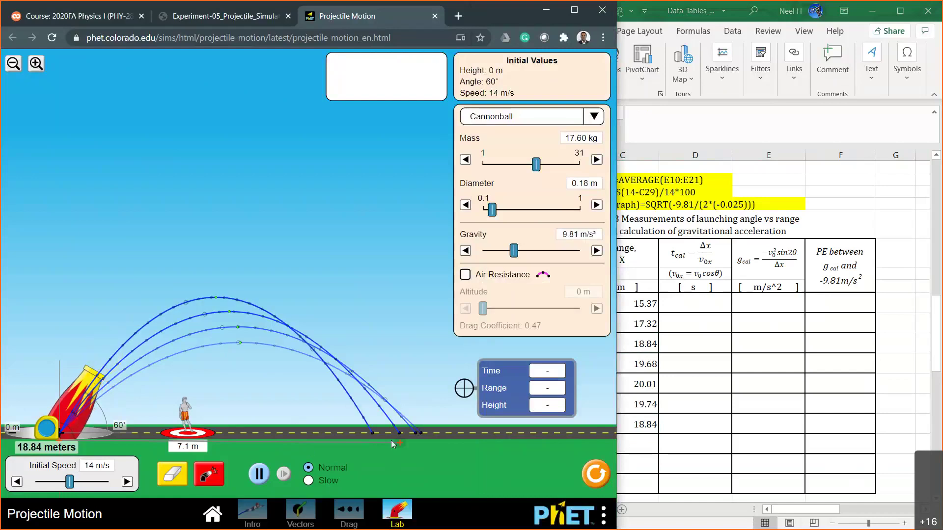
pyautogui.moveTo(399, 442); pyautogui.dragTo(373, 442)
pyautogui.moveTo(501, 390)
pyautogui.mouseDown()
pyautogui.moveTo(413, 431)
pyautogui.moveTo(490, 397)
pyautogui.mouseUp()
pyautogui.click(647, 449)
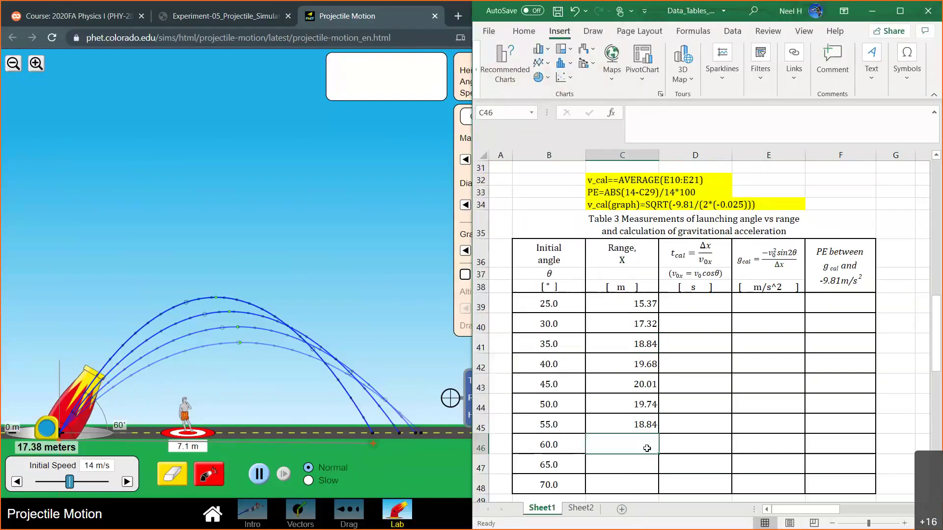
pyautogui.write('17.38')
pyautogui.press('Return')
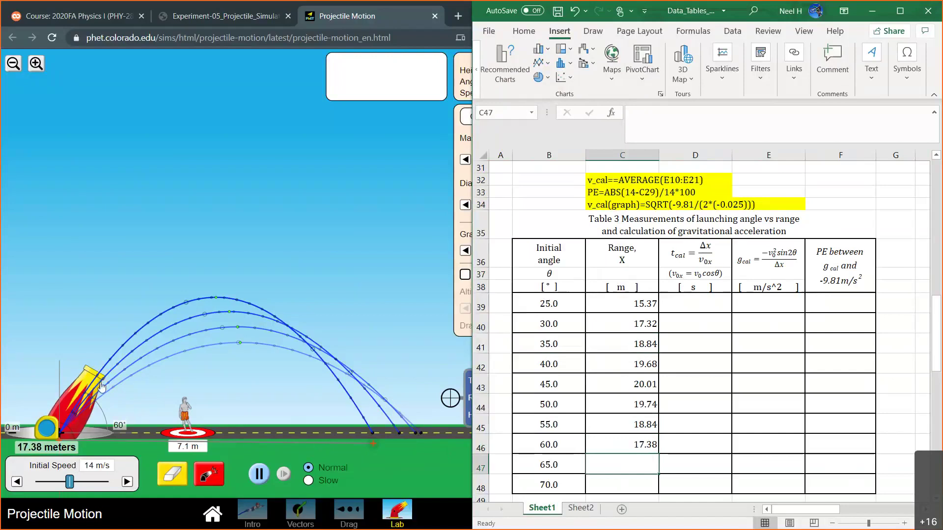
# - Fire the cannon at 65°, measure the range with the tape measure, and enter 15.32 for it in Table 3
pyautogui.moveTo(101, 386); pyautogui.dragTo(81, 370)
pyautogui.click(203, 473)
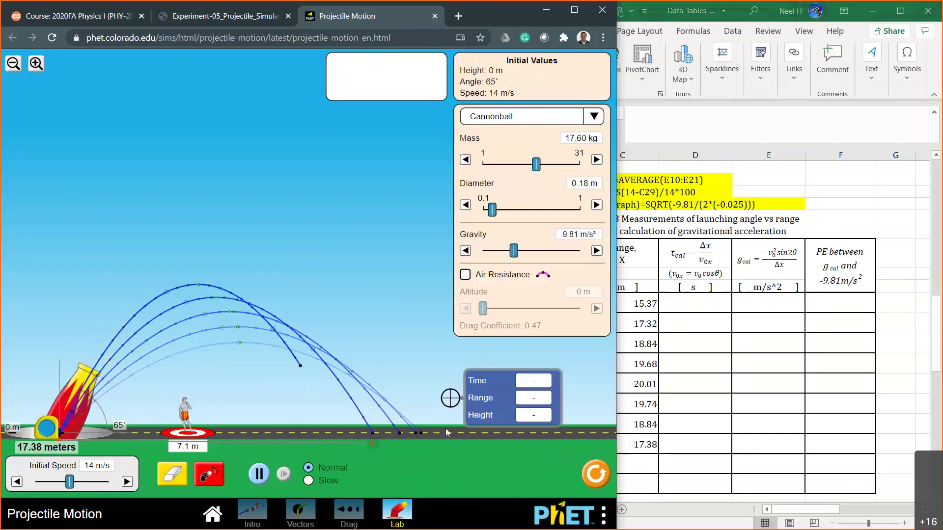
pyautogui.moveTo(488, 380)
pyautogui.mouseDown()
pyautogui.moveTo(377, 414)
pyautogui.moveTo(480, 368)
pyautogui.mouseUp()
pyautogui.moveTo(374, 444); pyautogui.dragTo(336, 443)
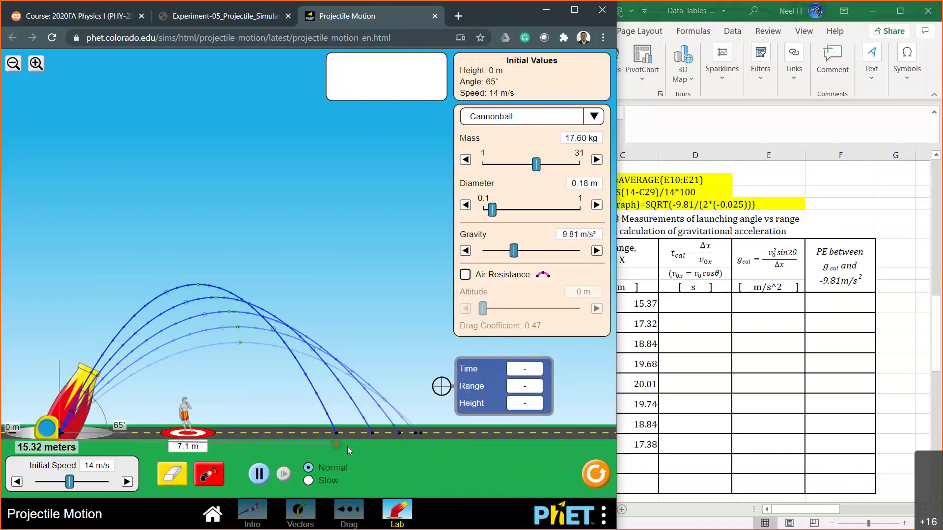
pyautogui.click(642, 464)
pyautogui.write('15.32')
pyautogui.press('Return')
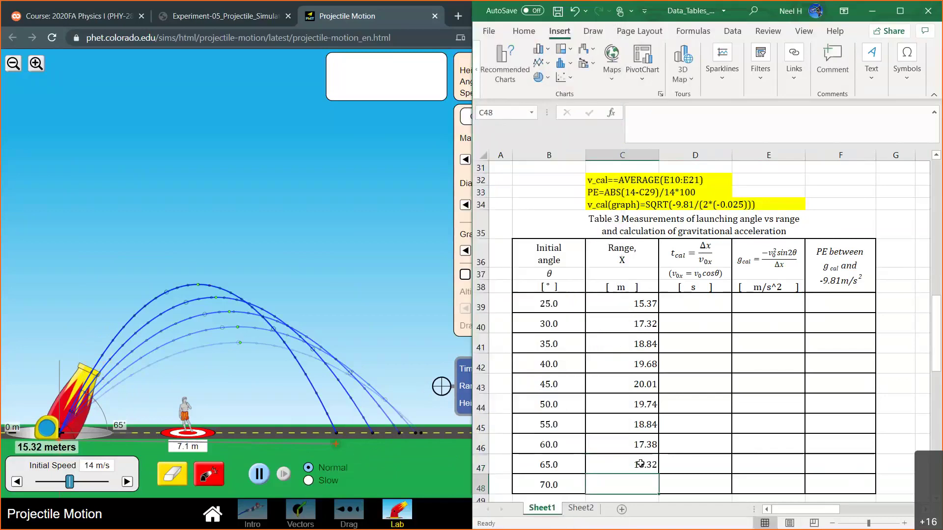
# - Fire the cannon at 70°, measure the range with the tape measure, and enter 12.9 for it in Table 3
pyautogui.click(89, 377)
pyautogui.moveTo(88, 378); pyautogui.dragTo(78, 370)
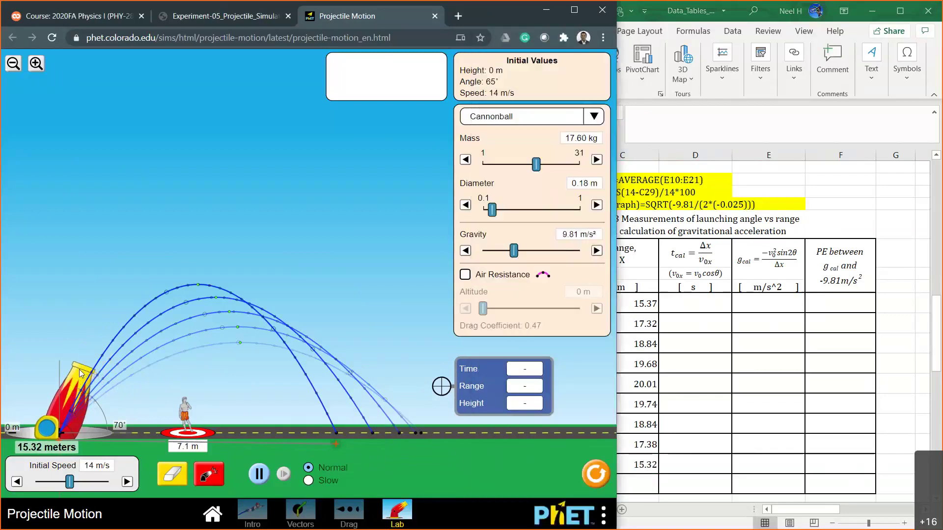
pyautogui.click(202, 475)
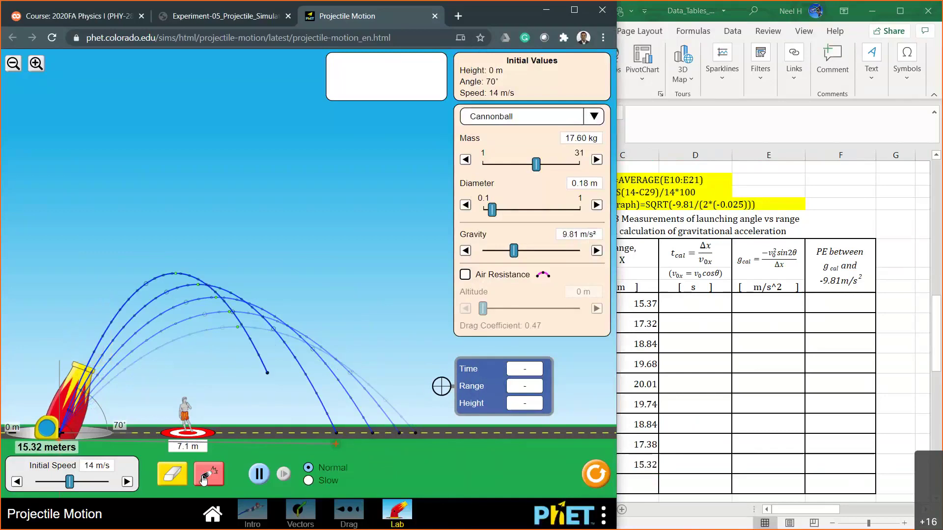
pyautogui.moveTo(336, 444); pyautogui.dragTo(292, 444)
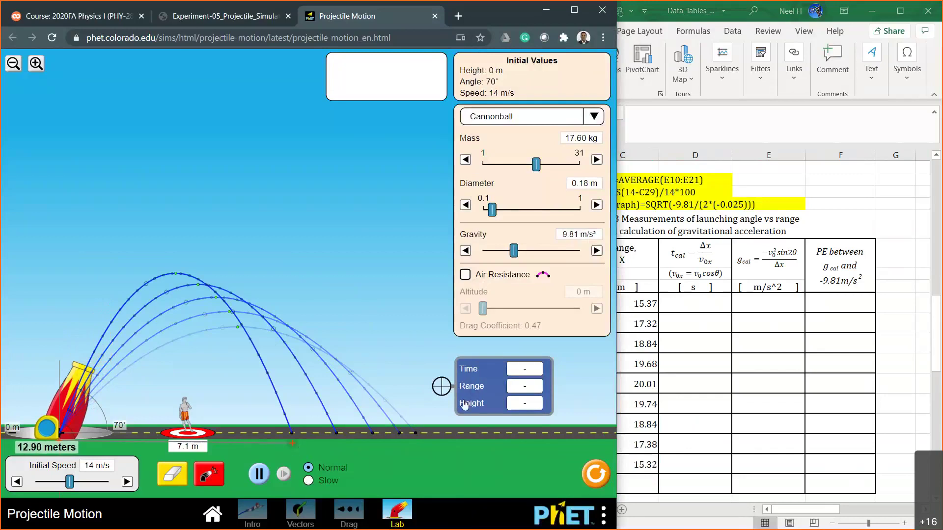
pyautogui.moveTo(472, 395)
pyautogui.mouseDown()
pyautogui.moveTo(315, 445)
pyautogui.moveTo(465, 400)
pyautogui.mouseUp()
pyautogui.click(644, 487)
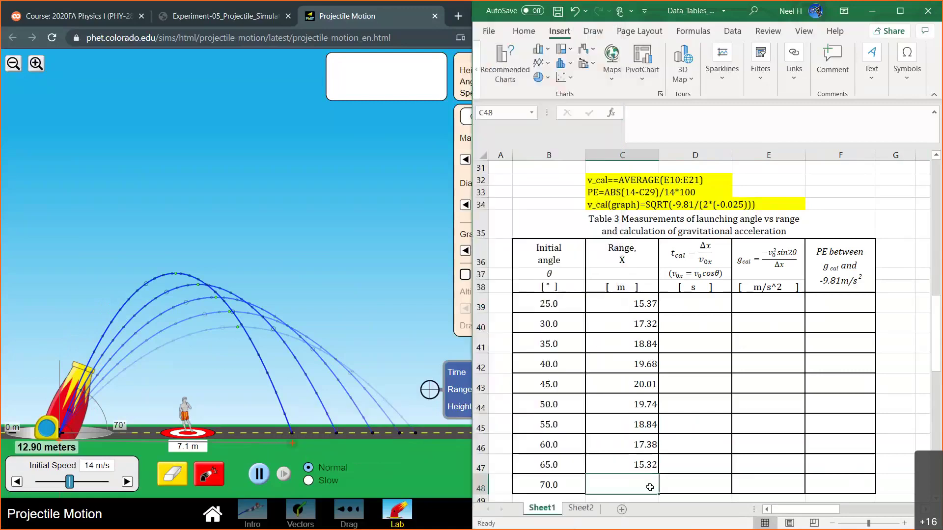
pyautogui.write('19')
pyautogui.press('BackSpace')
pyautogui.write('2.9')
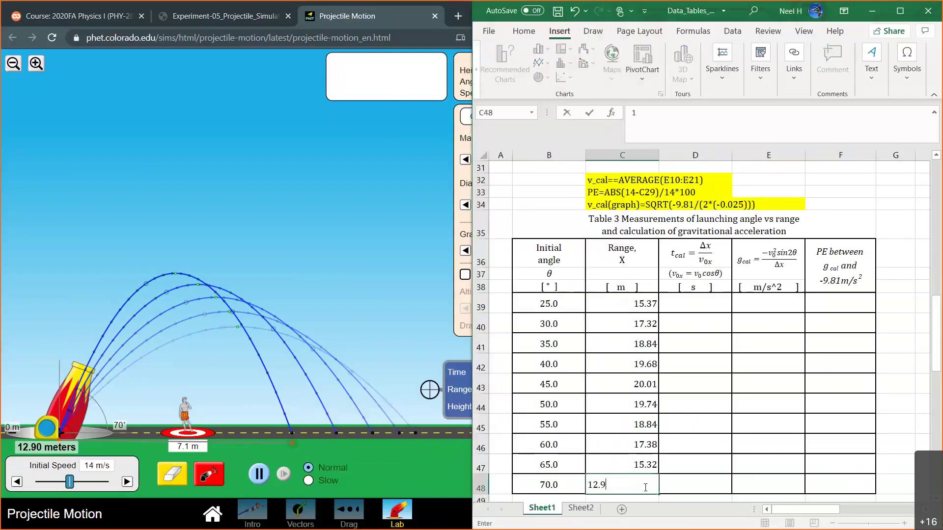
pyautogui.press('Return')
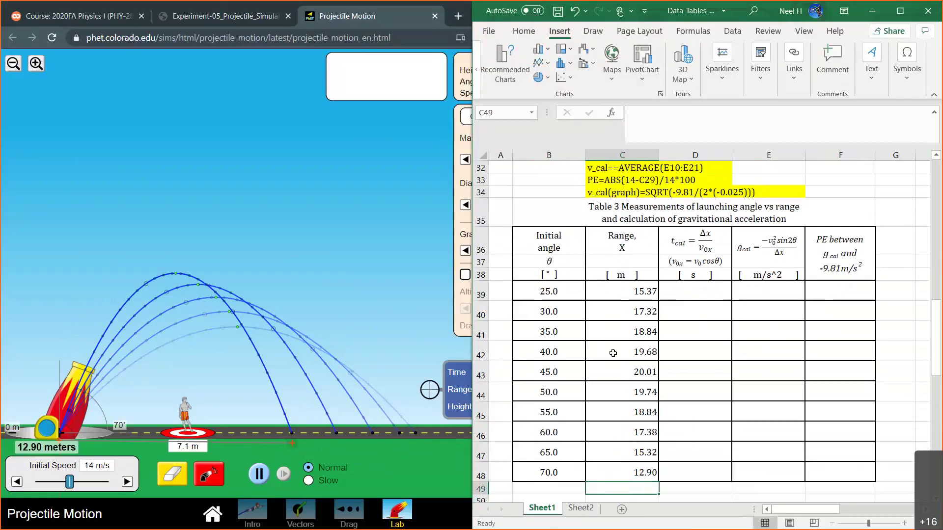
# - Raise the cannon to a launch angle of 80° and fire it, keeping the earlier trajectories
pyautogui.click(325, 211)
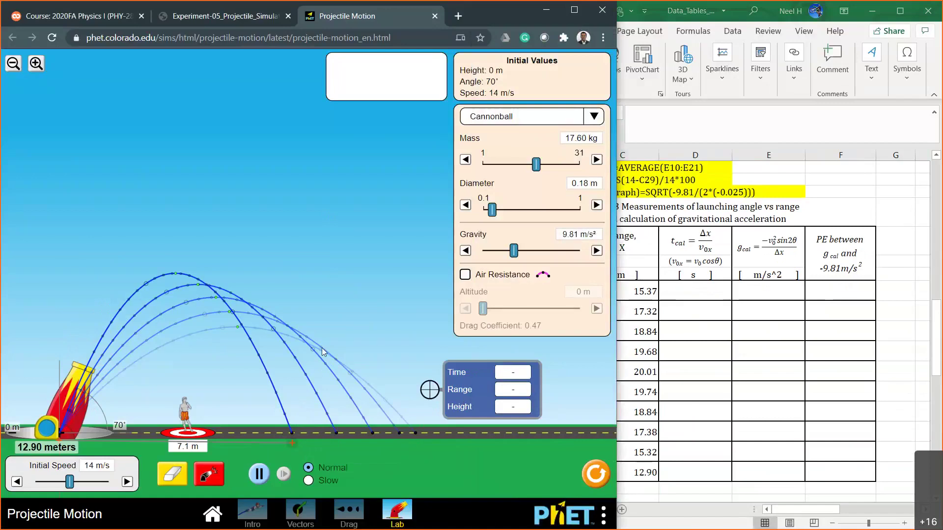
pyautogui.click(789, 395)
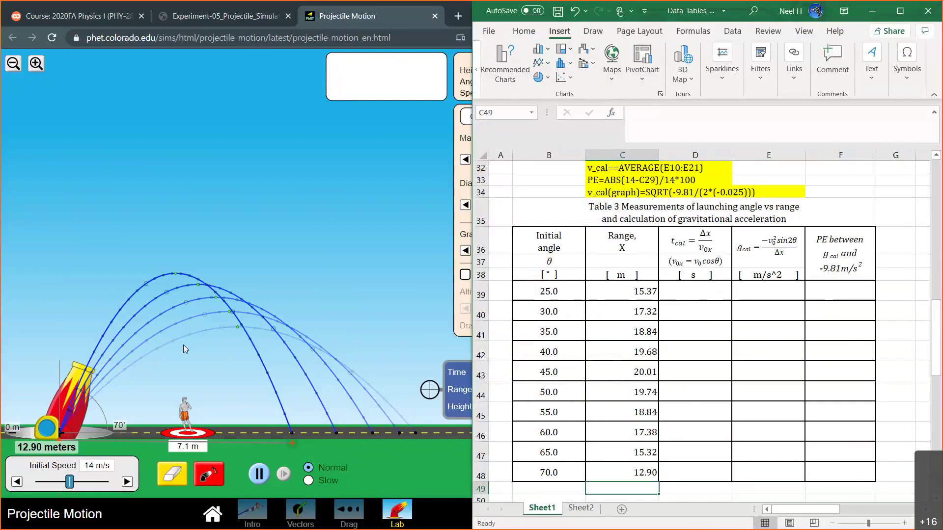
pyautogui.click(75, 371)
pyautogui.moveTo(74, 368); pyautogui.dragTo(64, 369)
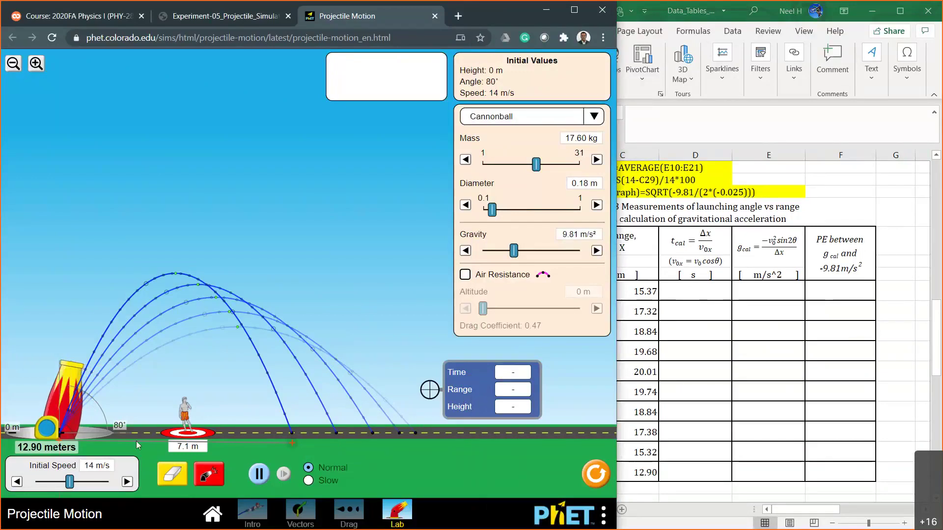
pyautogui.click(209, 474)
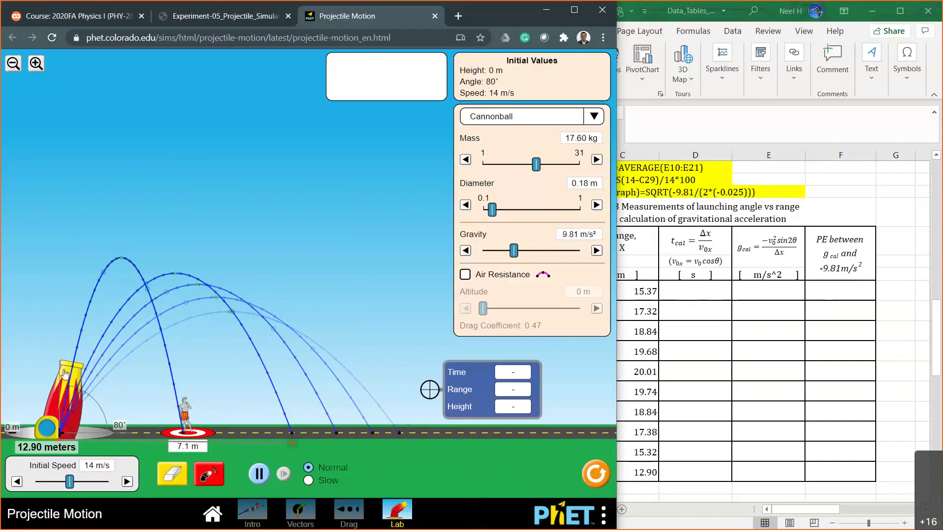
# - Fire the cannon once at 85° and once vertically at 90°, keeping the earlier trajectories
pyautogui.moveTo(64, 368); pyautogui.dragTo(61, 370)
pyautogui.click(208, 474)
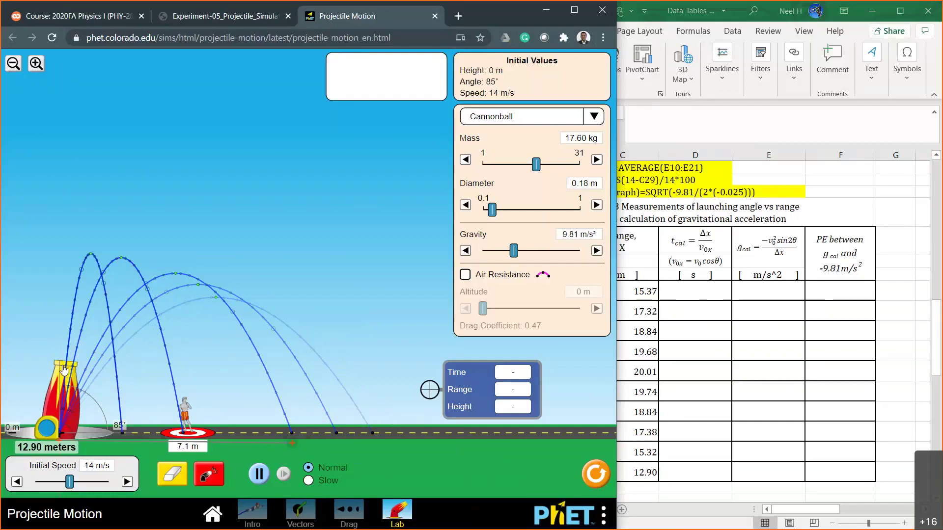
pyautogui.moveTo(64, 369); pyautogui.dragTo(57, 369)
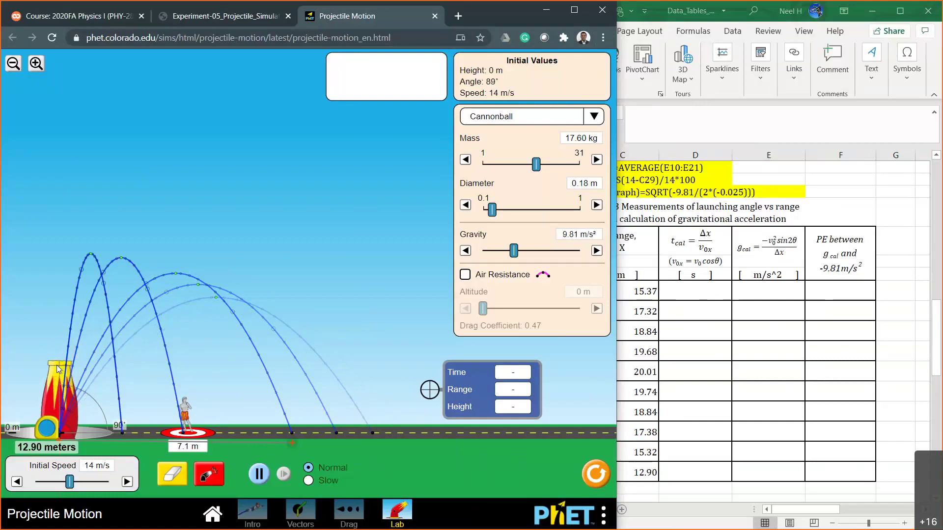
pyautogui.click(214, 478)
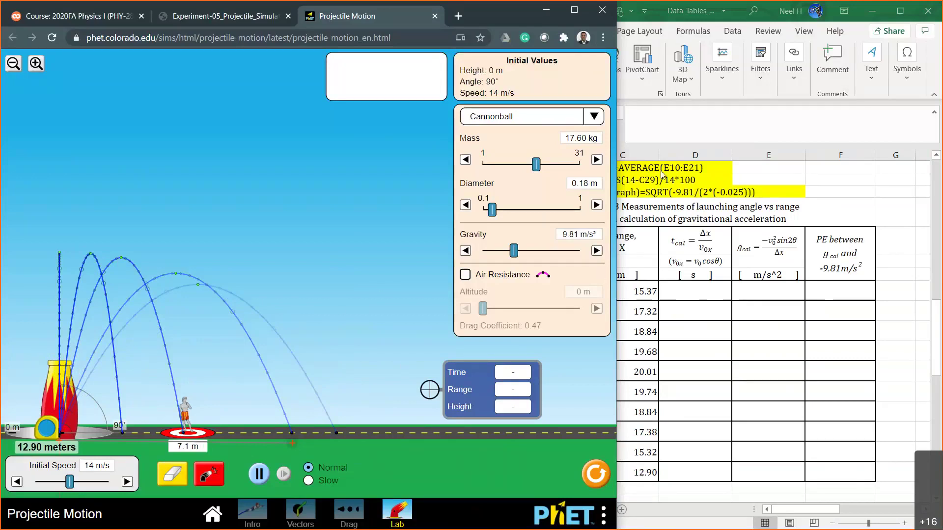
# - Narrow the simulation window to fit beside the workbook, and widen the workbook window across most of the screen
pyautogui.click(663, 174)
pyautogui.click(599, 135)
pyautogui.moveTo(470, 177); pyautogui.dragTo(471, 178)
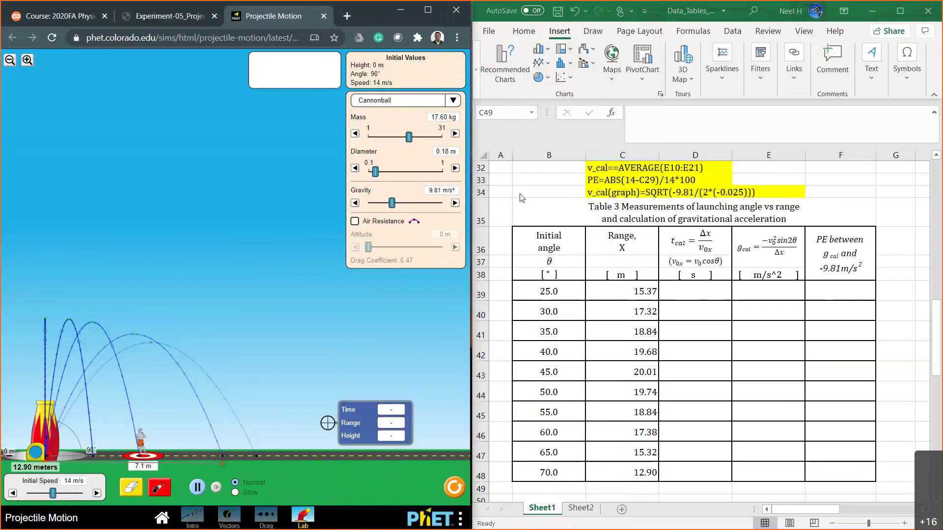
pyautogui.click(548, 91)
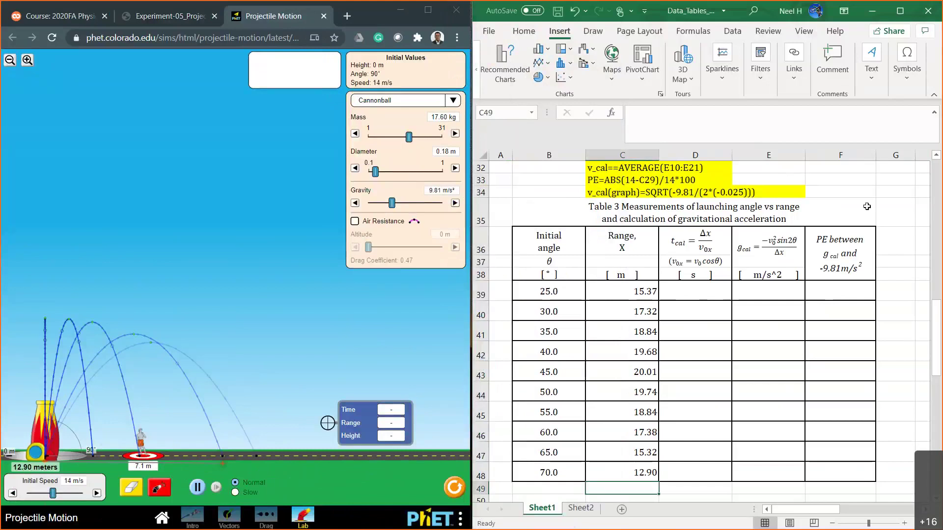
pyautogui.moveTo(480, 134); pyautogui.dragTo(90, 142)
# - Insert the simulation screenshot with the 90° trajectory from the Screenshots folder at cell P25, below the Figure 1 caption
pyautogui.hscroll(1, 296, 280)
pyautogui.scroll(9, 296, 280)
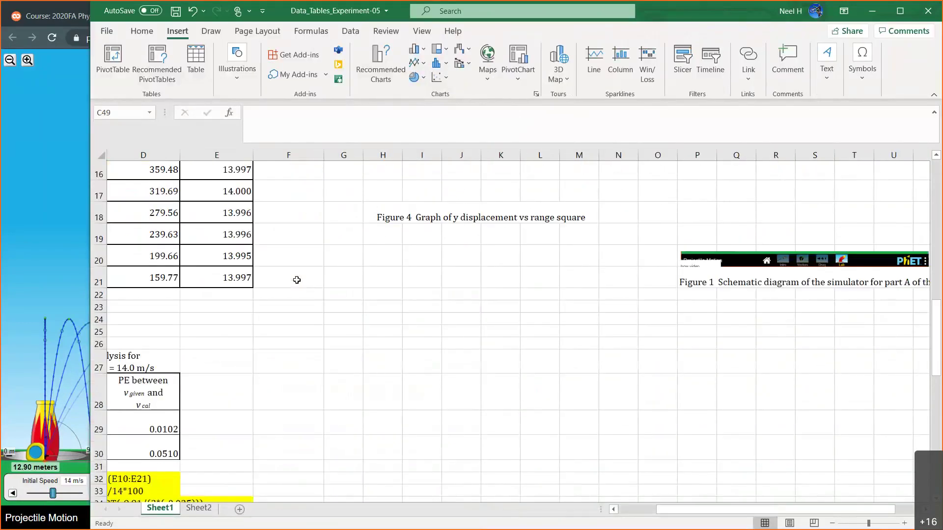
pyautogui.hscroll(1, 297, 280)
pyautogui.scroll(-3, 297, 280)
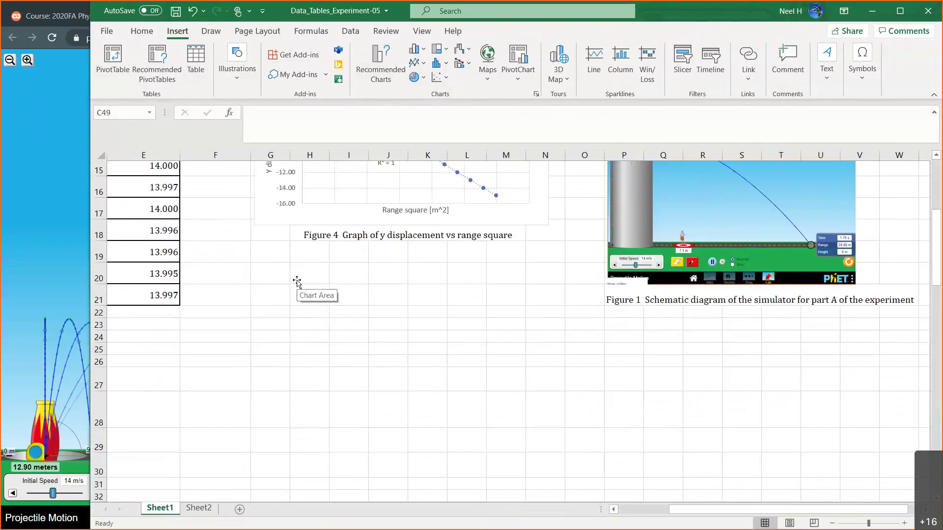
pyautogui.click(636, 354)
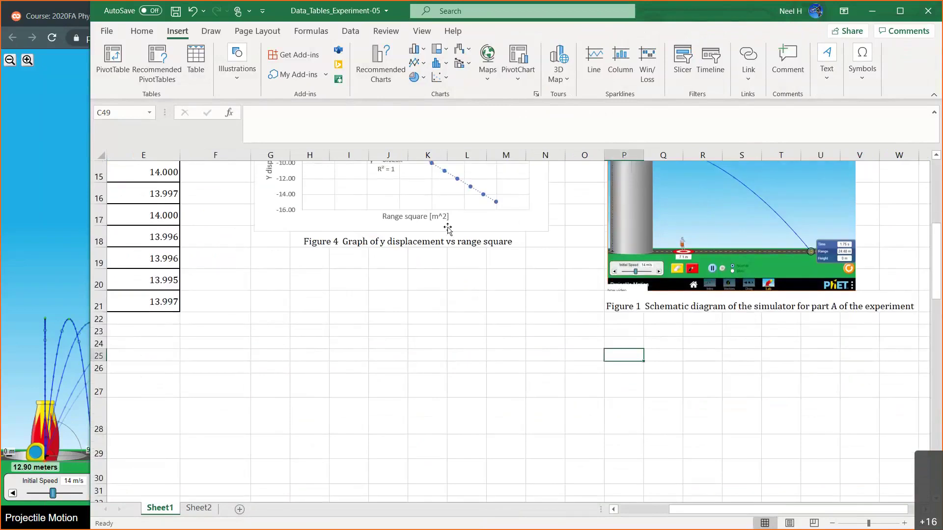
pyautogui.click(236, 72)
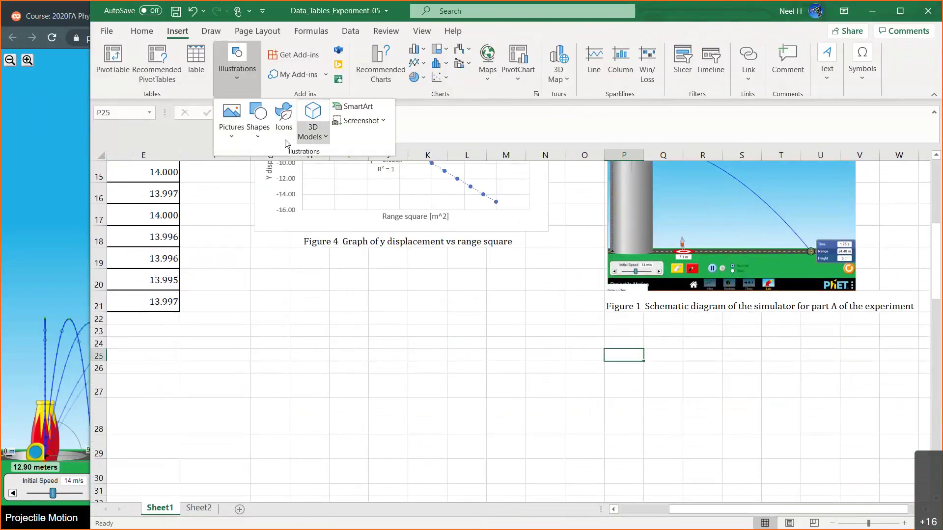
pyautogui.click(231, 129)
pyautogui.click(251, 173)
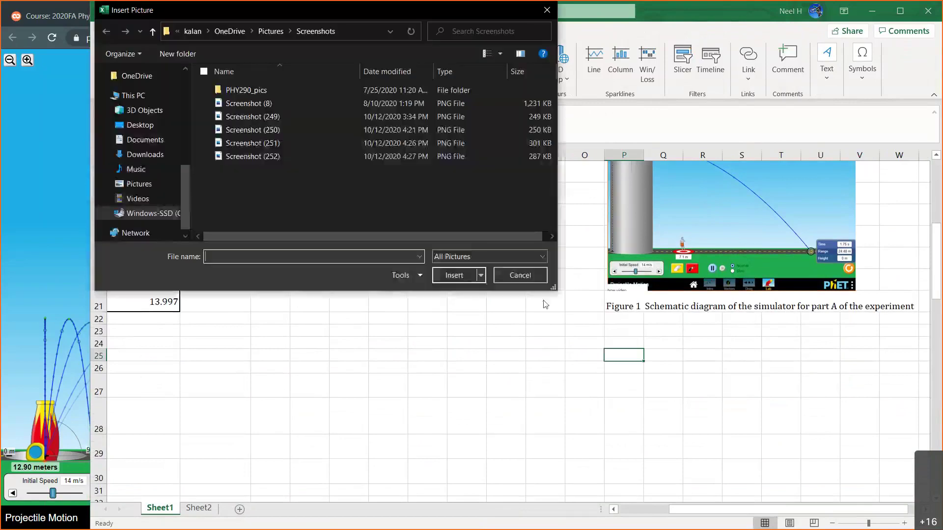
pyautogui.scroll(5, 165, 161)
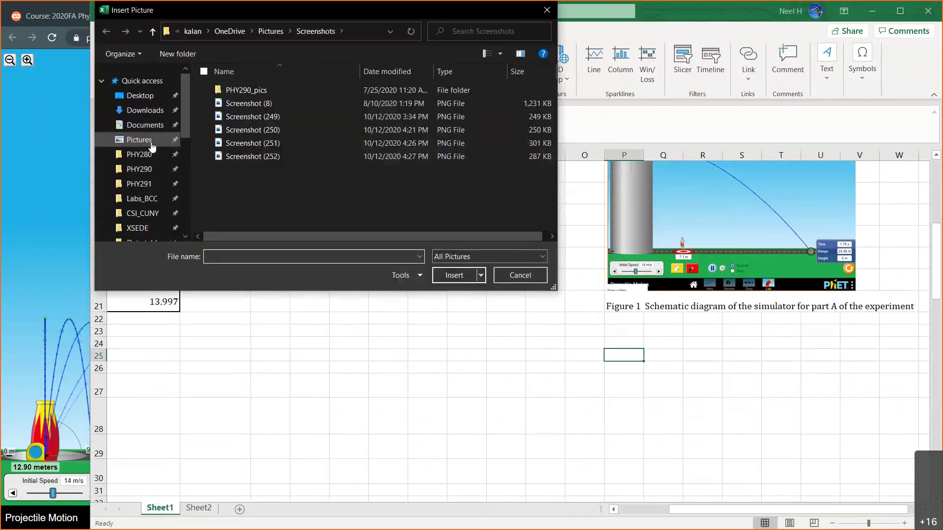
pyautogui.click(147, 141)
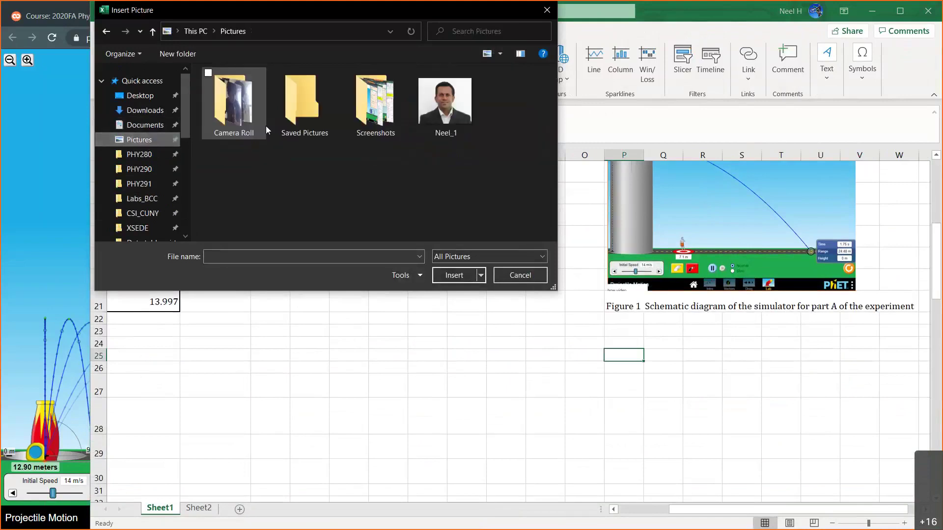
pyautogui.doubleClick(371, 116)
pyautogui.doubleClick(233, 182)
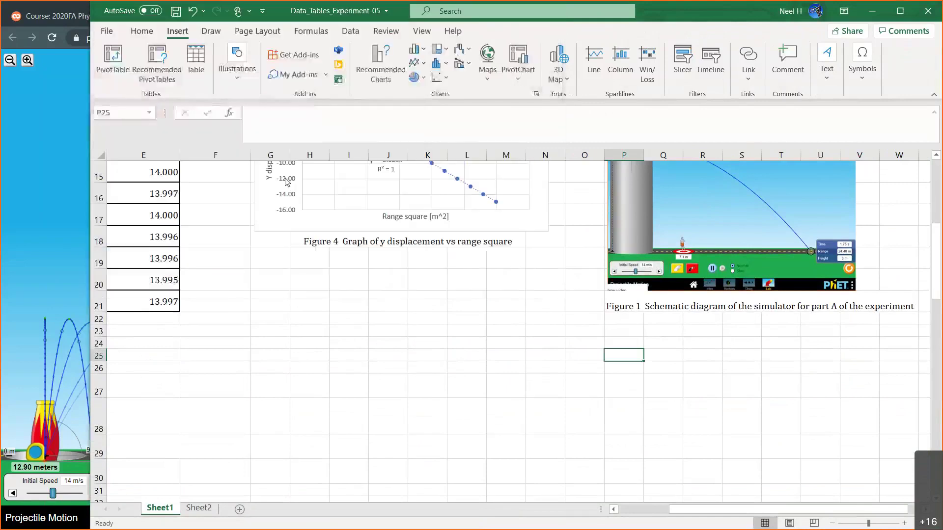
# - Crop the inserted screenshot to the simulator area, removing the browser bars above and the spreadsheet beside it
pyautogui.hscroll(8, 562, 355)
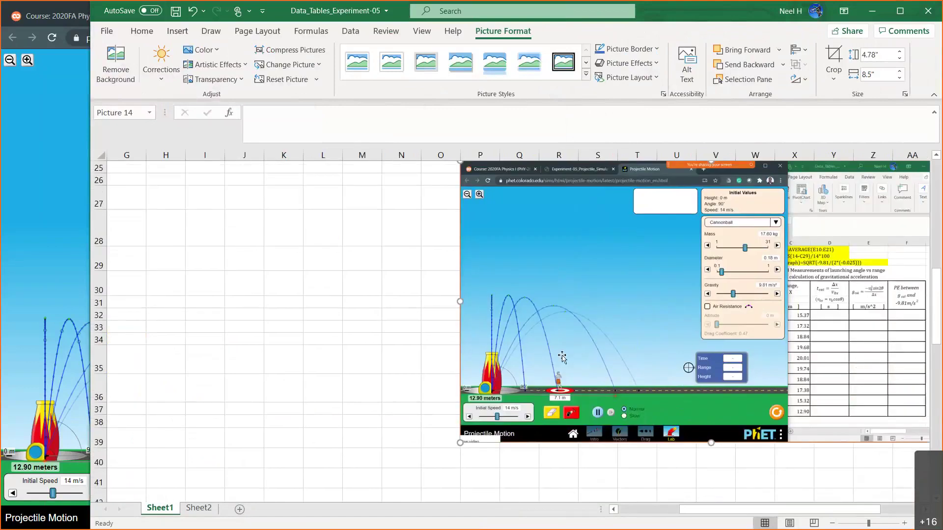
pyautogui.scroll(-1, 319, 356)
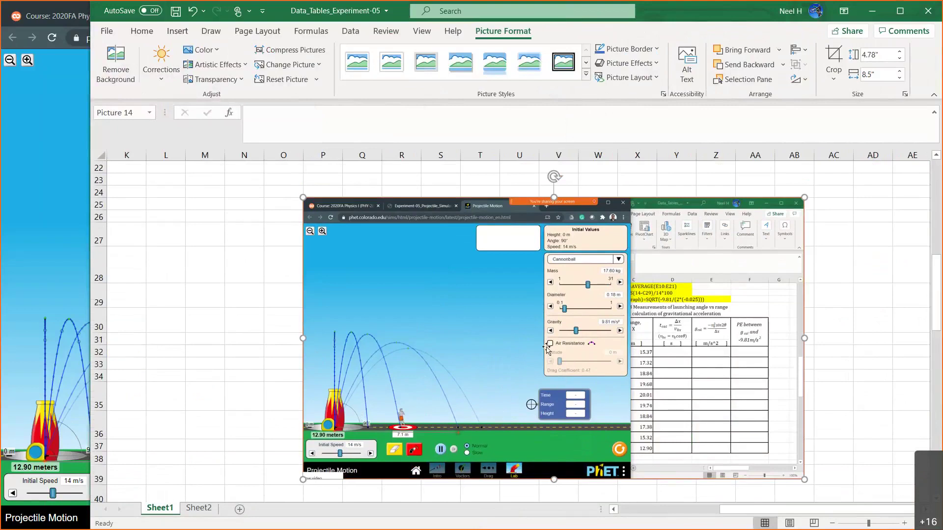
pyautogui.click(833, 54)
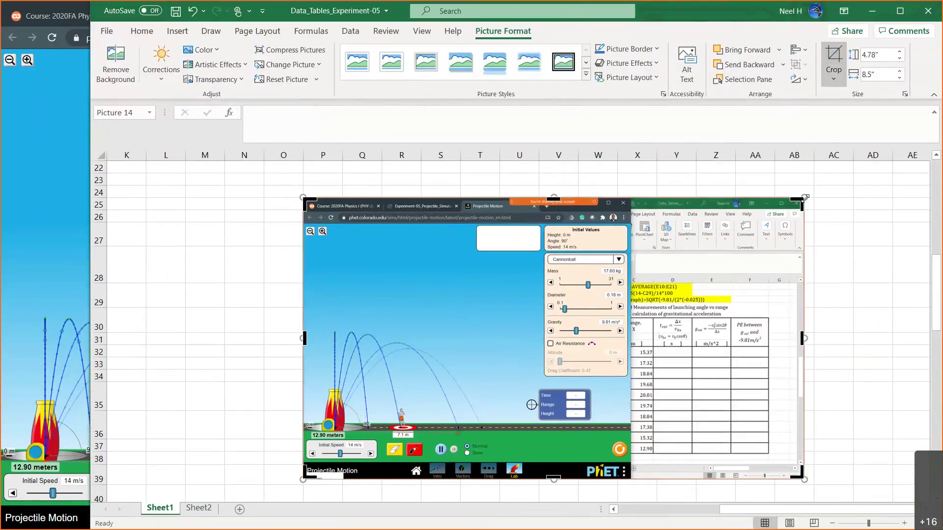
pyautogui.moveTo(804, 198); pyautogui.dragTo(631, 225)
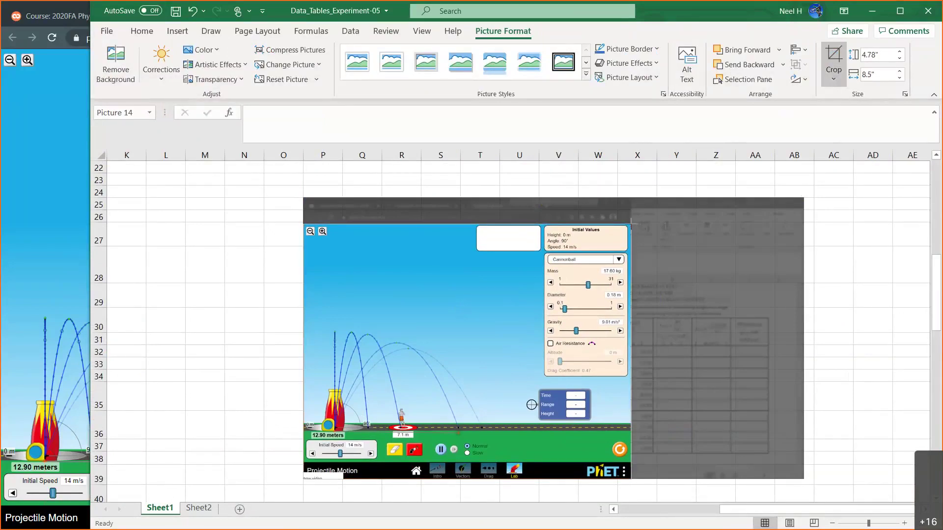
pyautogui.moveTo(631, 225); pyautogui.dragTo(631, 225)
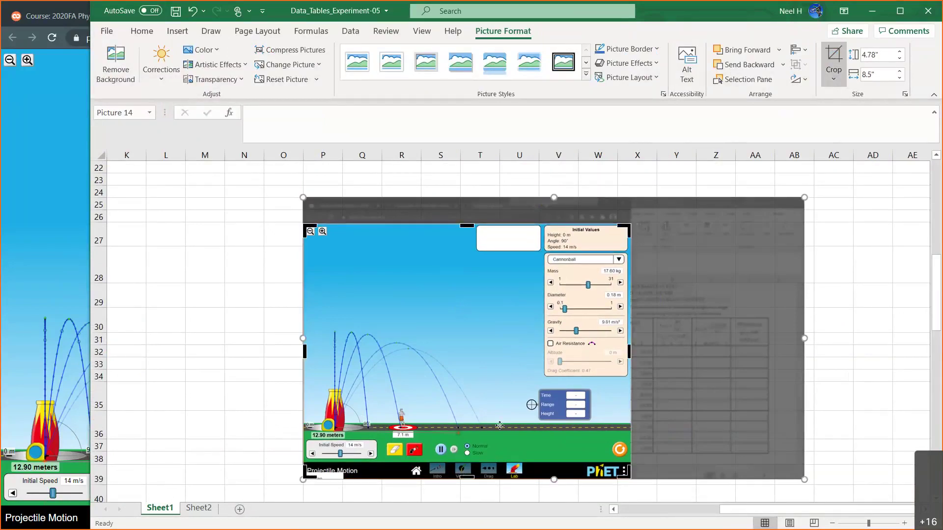
pyautogui.click(834, 54)
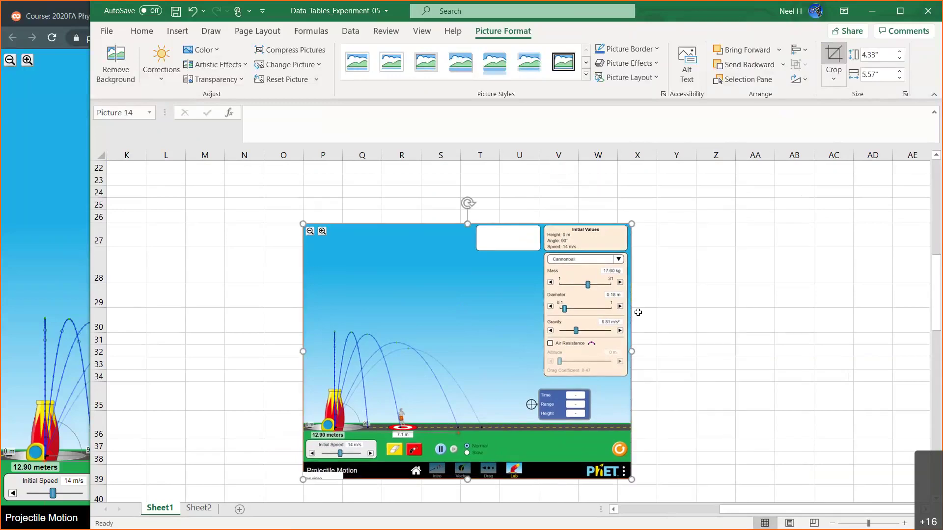
# - Shrink the cropped screenshot to 3.34" by 4.29" and place it directly below the Figure 1 caption
pyautogui.scroll(-3, 541, 268)
pyautogui.hscroll(-2, 540, 268)
pyautogui.scroll(3, 541, 268)
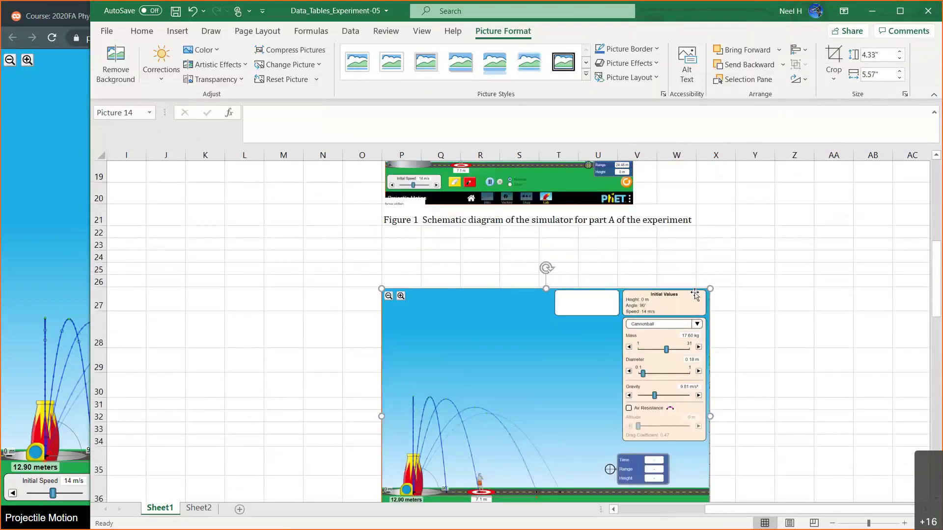
pyautogui.hotkey('ctrl', 'z')
pyautogui.moveTo(600, 351); pyautogui.dragTo(555, 283)
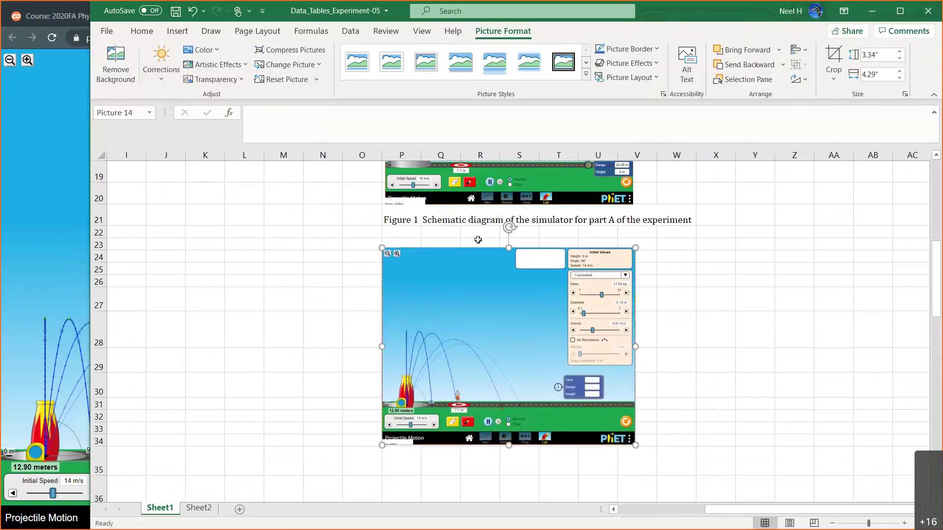
# - Copy the Figure 1 caption from P21 to P35, below the new simulator picture
pyautogui.click(477, 219)
pyautogui.click(401, 219)
pyautogui.hotkey('ctrl', 'c')
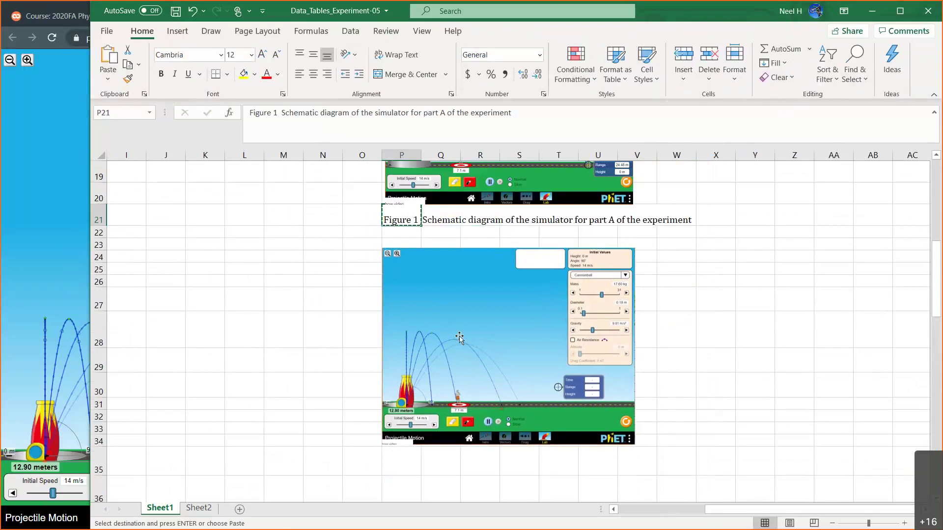
pyautogui.scroll(-2, 460, 337)
pyautogui.click(401, 379)
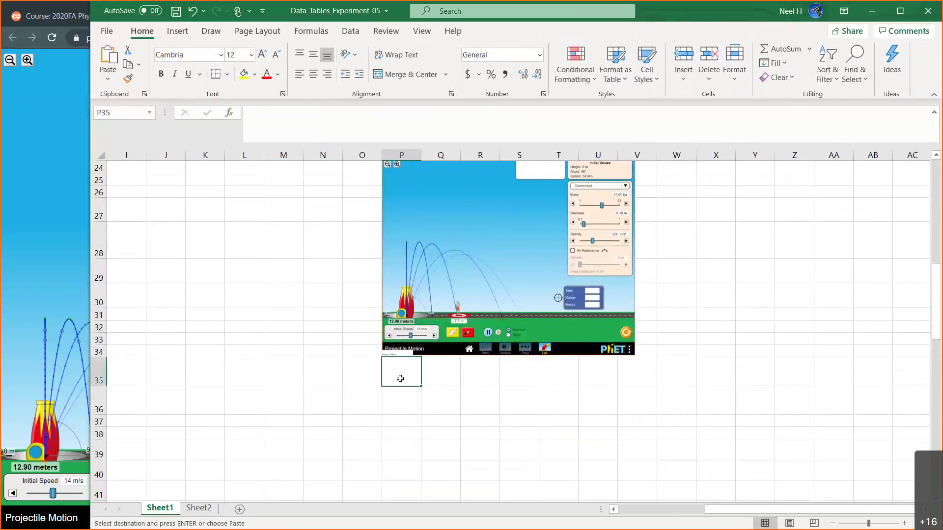
pyautogui.hotkey('ctrl', 'v')
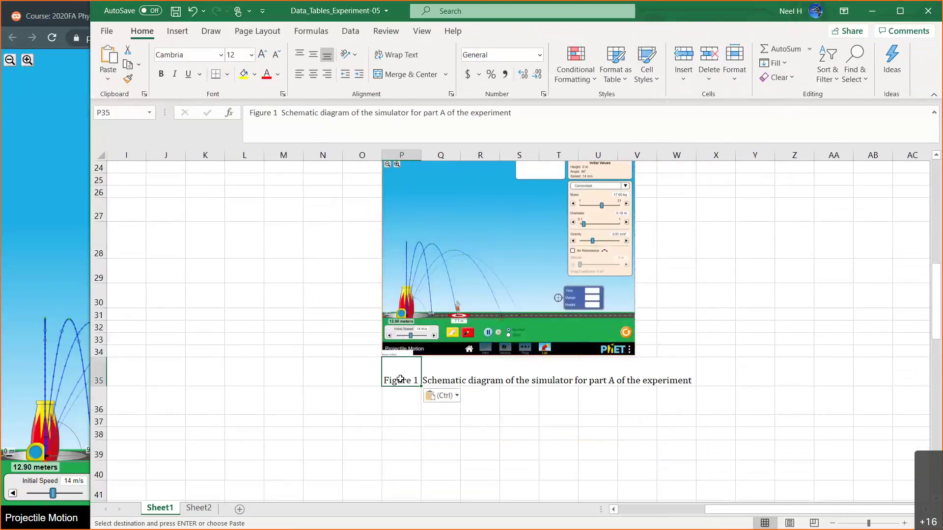
# - Change the copied caption to "Figure 2 Schematic diagram of the simulator for part B of the experiment"
pyautogui.click(279, 113)
pyautogui.press('BackSpace')
pyautogui.write('2')
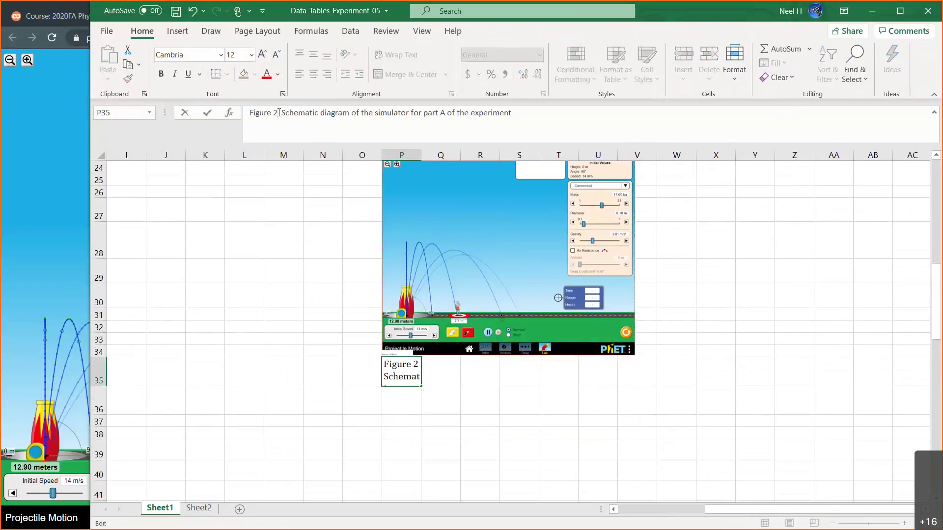
pyautogui.press('Return')
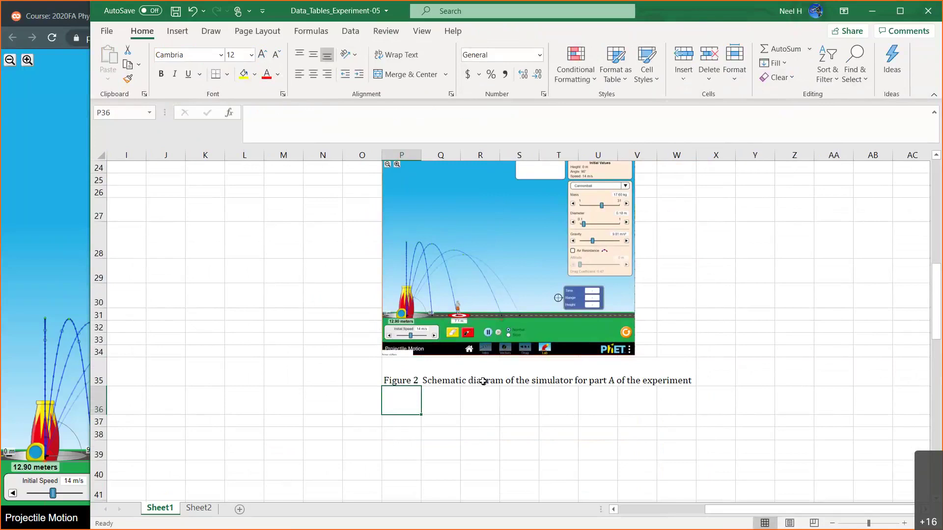
pyautogui.press('Up')
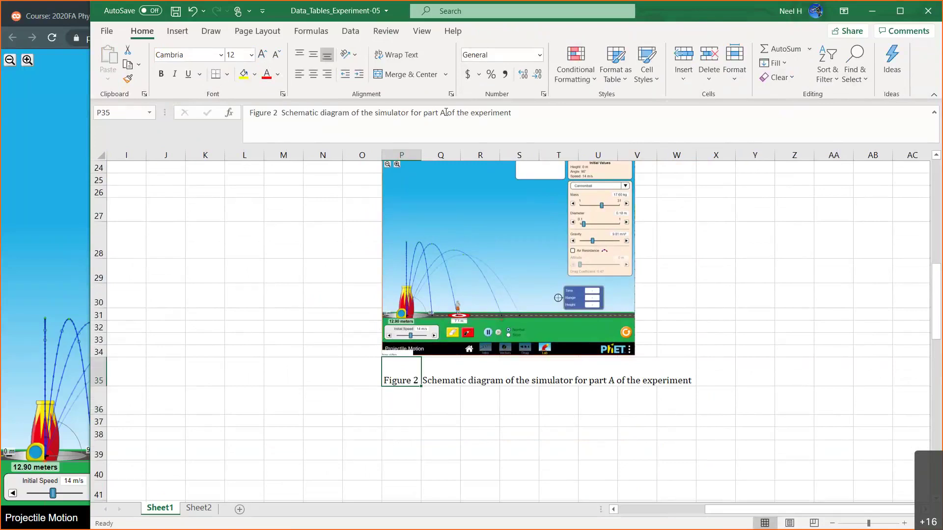
pyautogui.click(446, 112)
pyautogui.press('BackSpace')
pyautogui.write('B')
pyautogui.press('Return')
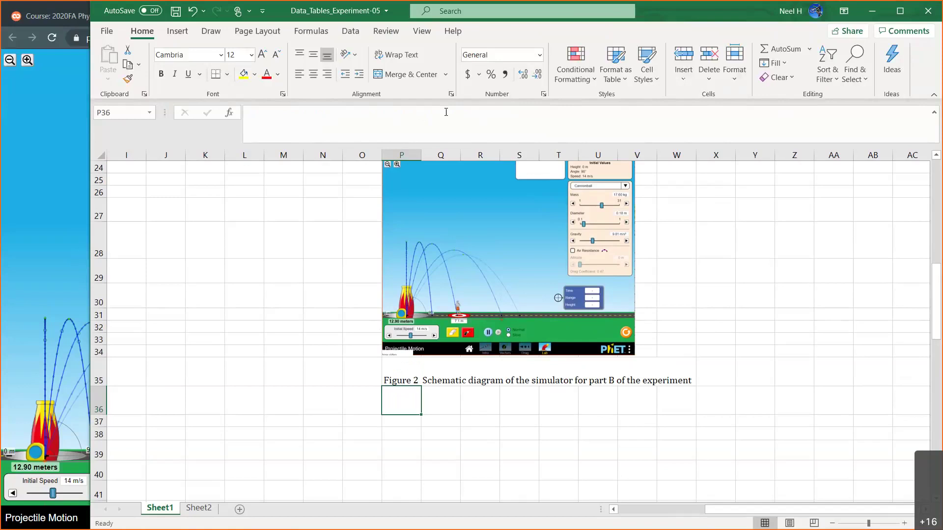
# - Review the two simulator figures with their captions and the Figure 4 graph, and return to Table 3
pyautogui.click(722, 244)
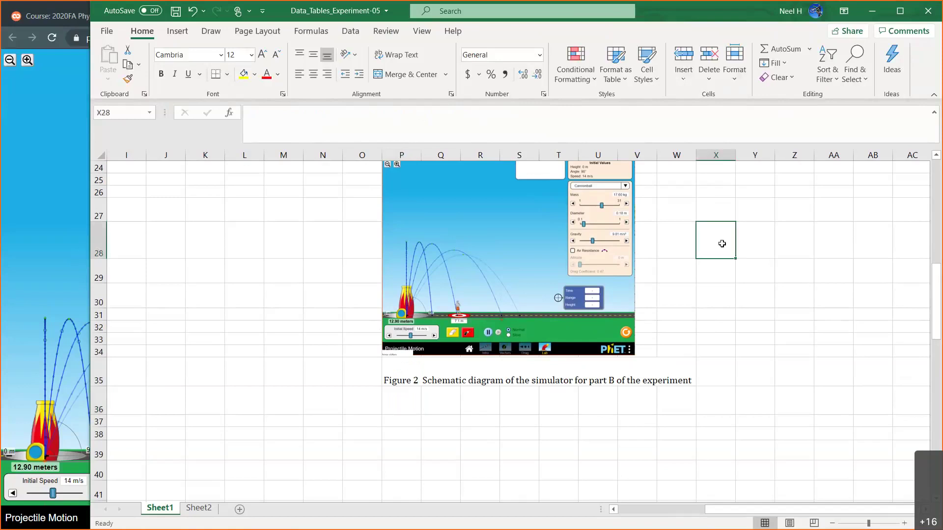
pyautogui.scroll(4, 722, 245)
pyautogui.scroll(1, 721, 244)
pyautogui.click(582, 410)
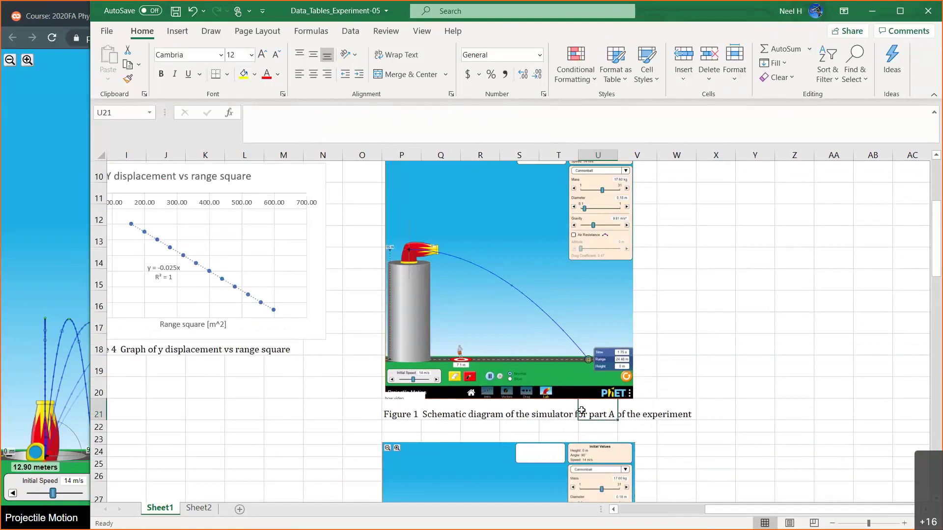
pyautogui.hscroll(-2, 716, 396)
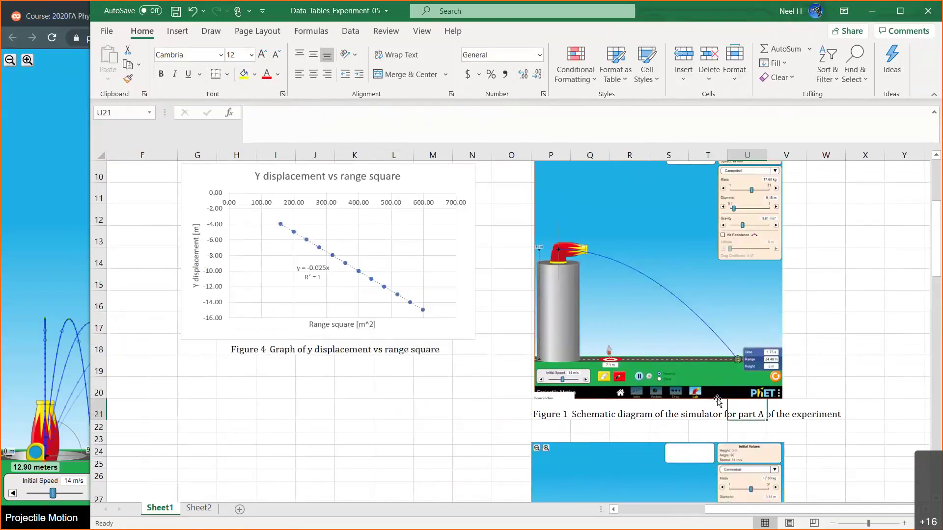
pyautogui.scroll(-2, 420, 447)
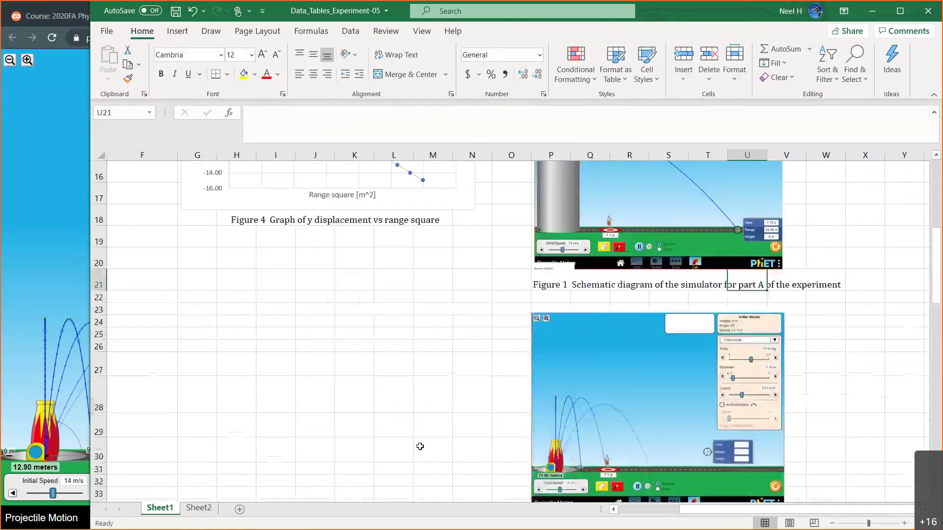
pyautogui.scroll(-5, 420, 447)
pyautogui.hscroll(-3, 420, 446)
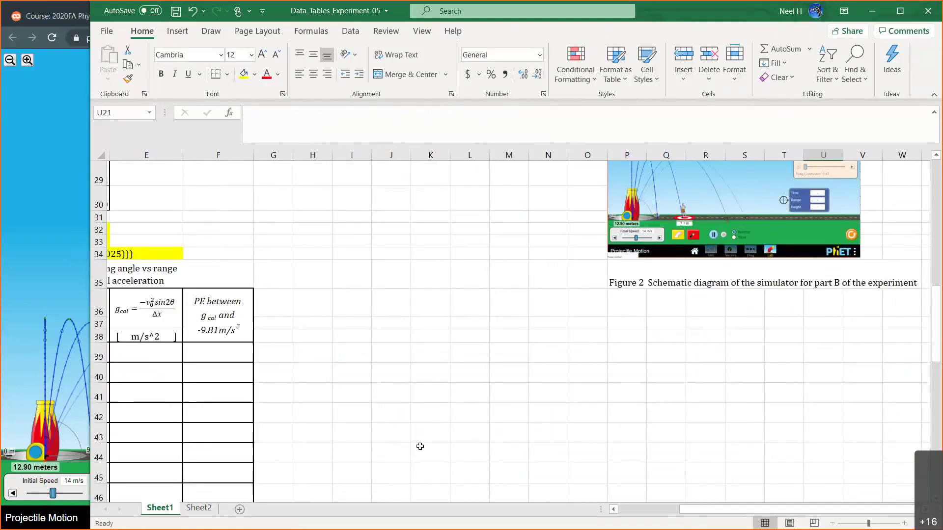
pyautogui.scroll(-2, 420, 446)
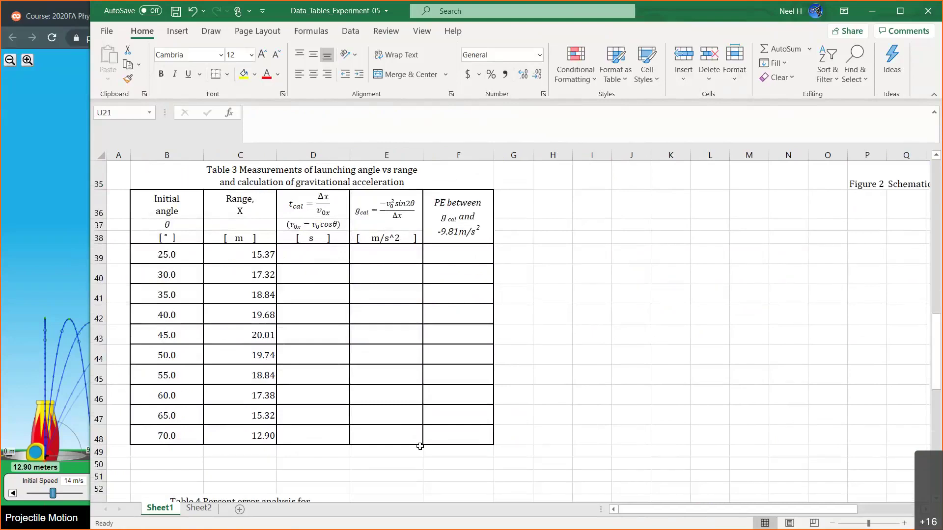
# - In D39, write the time formula dividing range C39 by 13.99 times the cosine of the angle in B39 converted with RADIANS
pyautogui.click(322, 253)
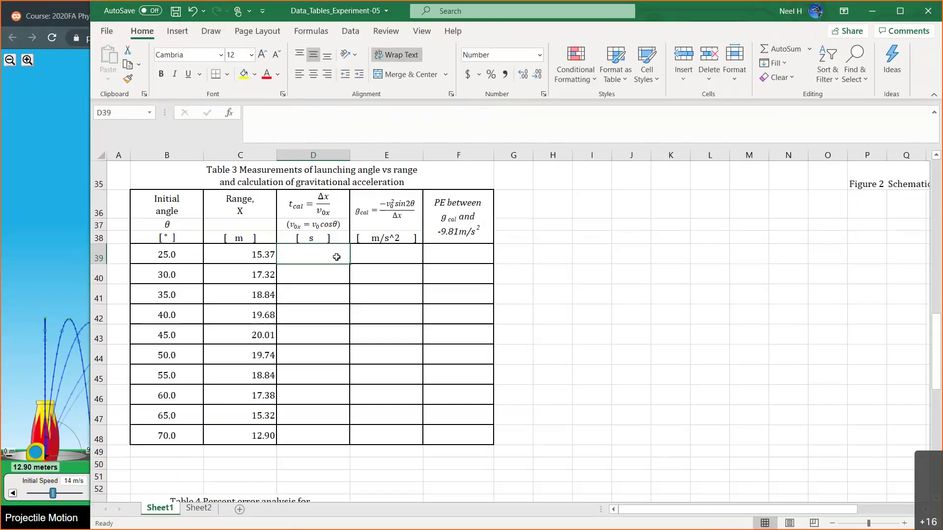
pyautogui.write('=')
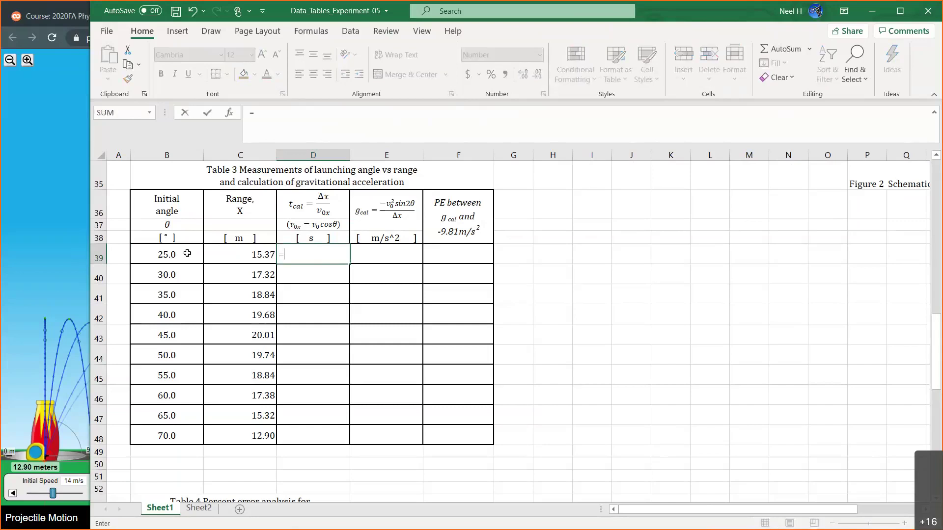
pyautogui.click(243, 259)
pyautogui.write('/(')
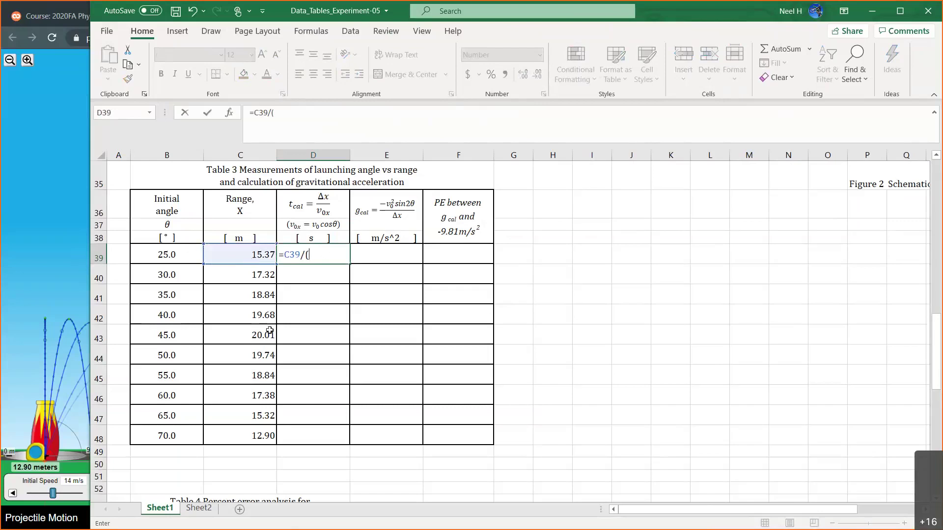
pyautogui.scroll(3, 248, 259)
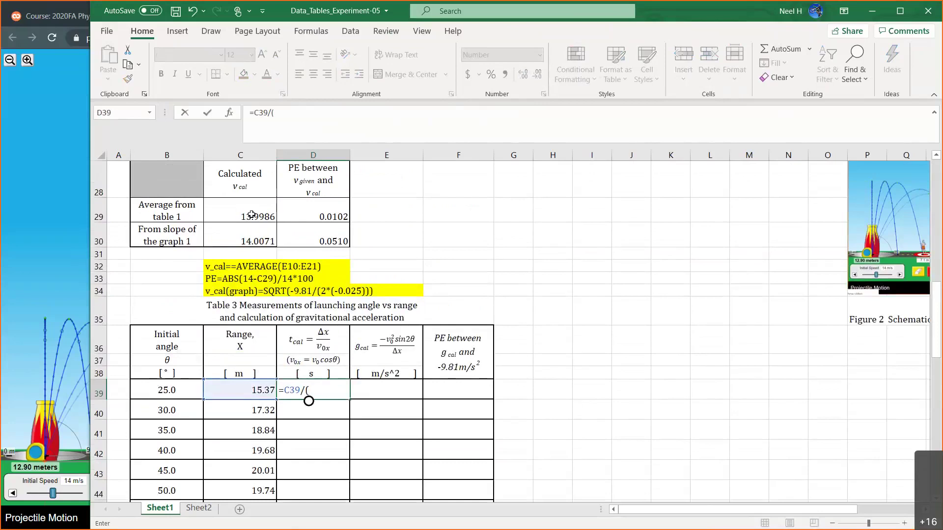
pyautogui.scroll(-1, 387, 293)
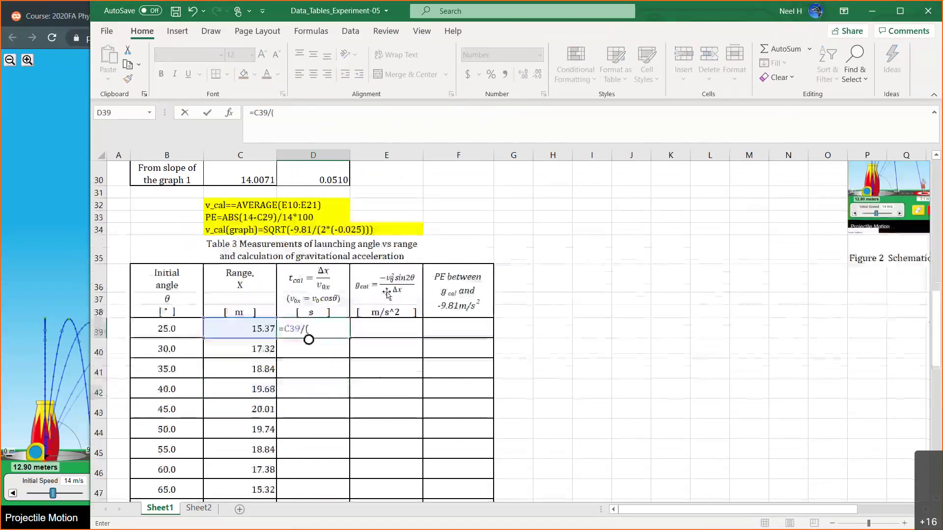
pyautogui.write('13.')
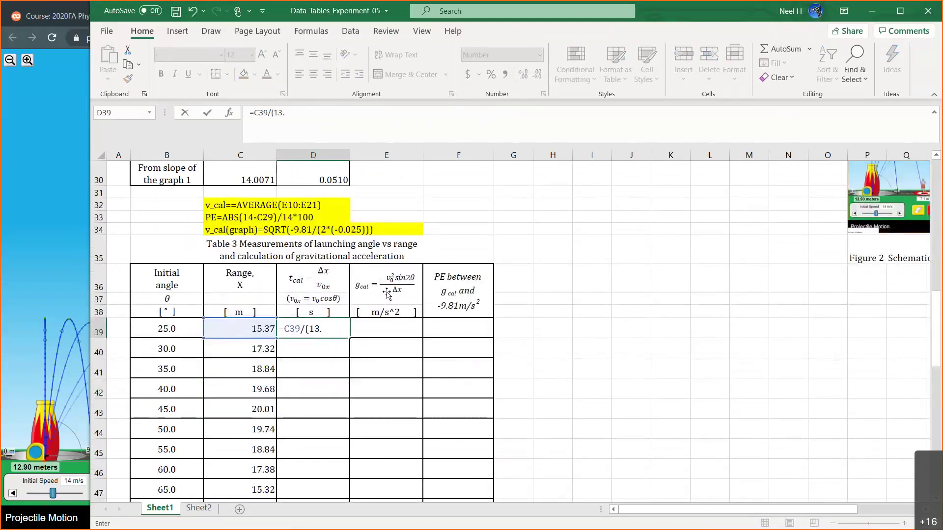
pyautogui.write('99*co')
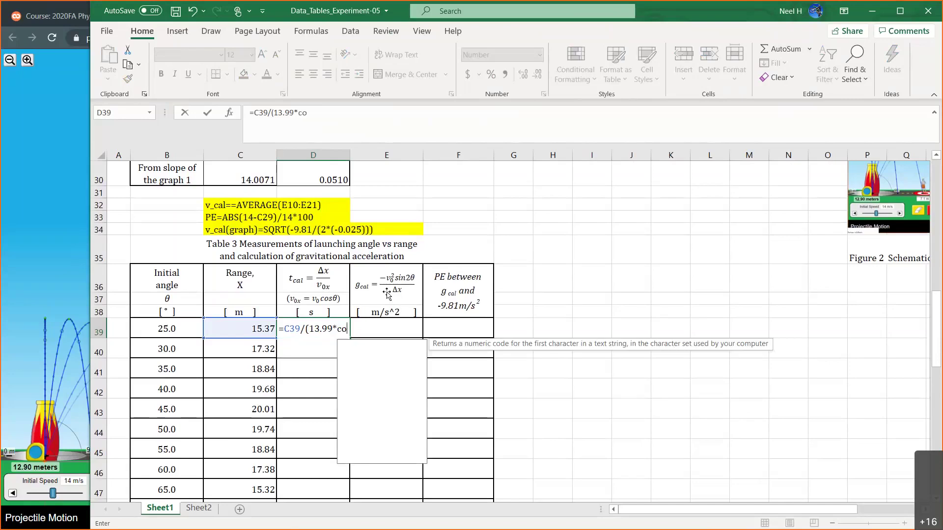
pyautogui.write('s(')
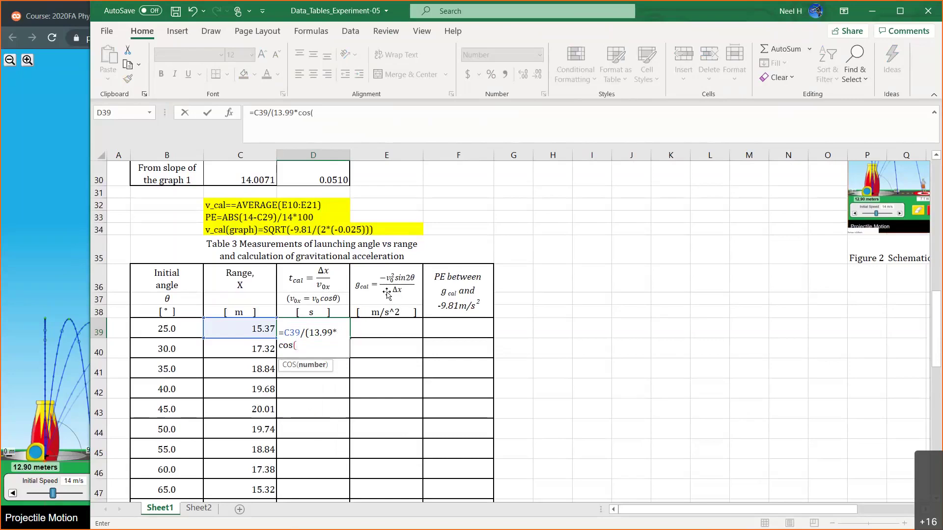
pyautogui.write('rad')
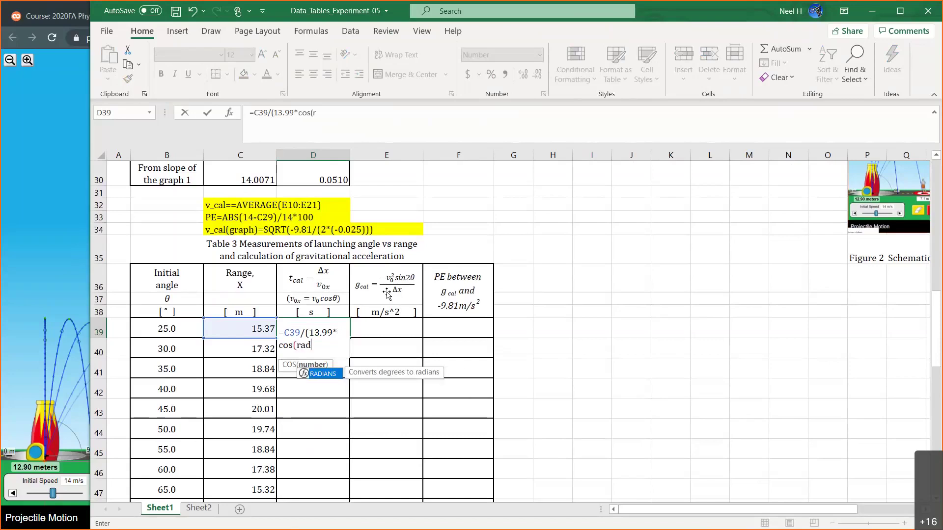
pyautogui.doubleClick(330, 376)
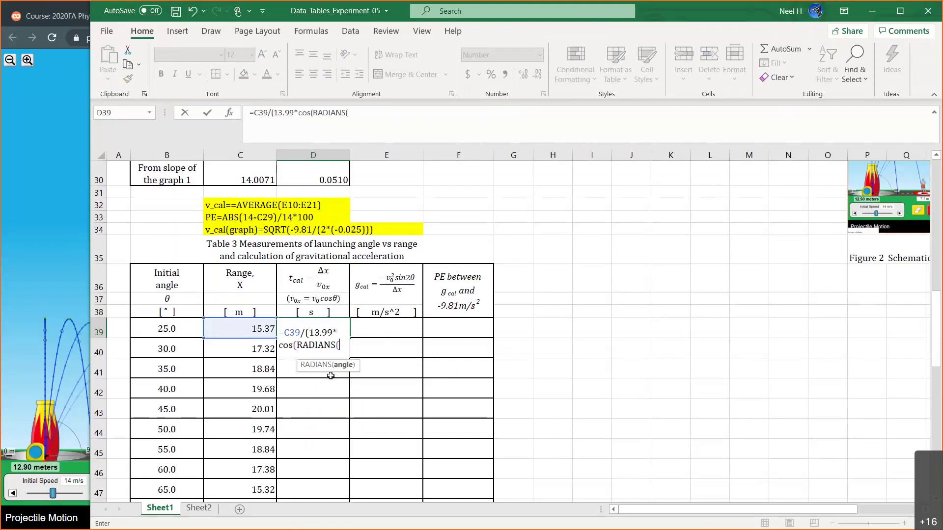
pyautogui.click(174, 328)
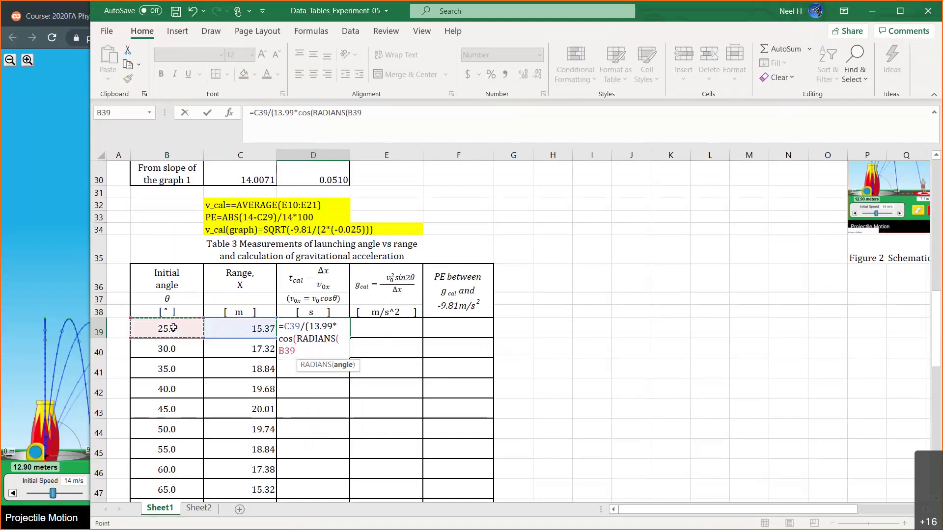
pyautogui.write('))')
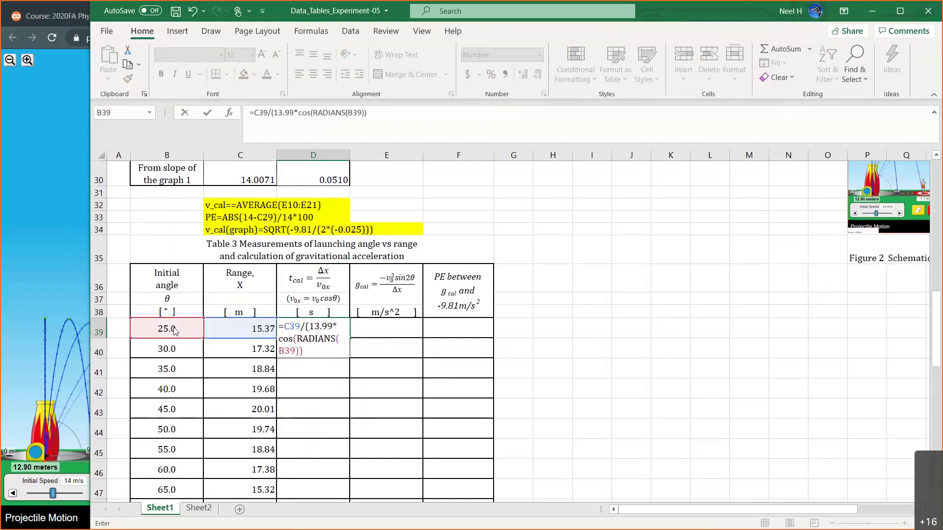
# - Decline the proposed formula correction and complete the D39 time formula with its missing closing parenthesis
pyautogui.press('Return')
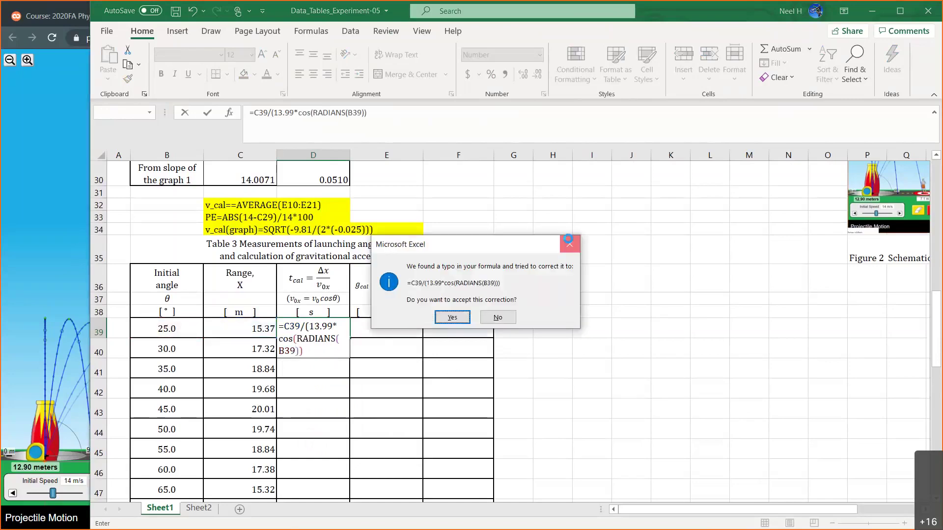
pyautogui.click(576, 245)
pyautogui.click(578, 254)
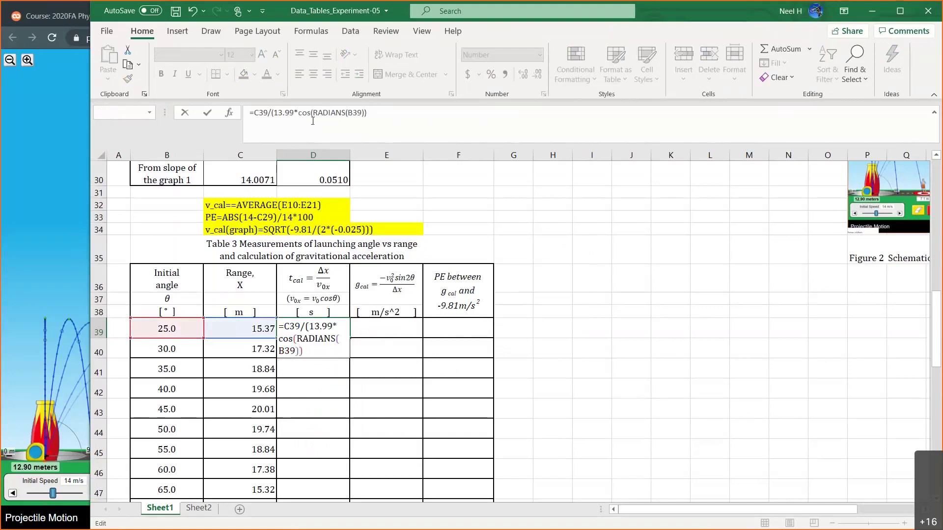
pyautogui.write(')')
pyautogui.press('Return')
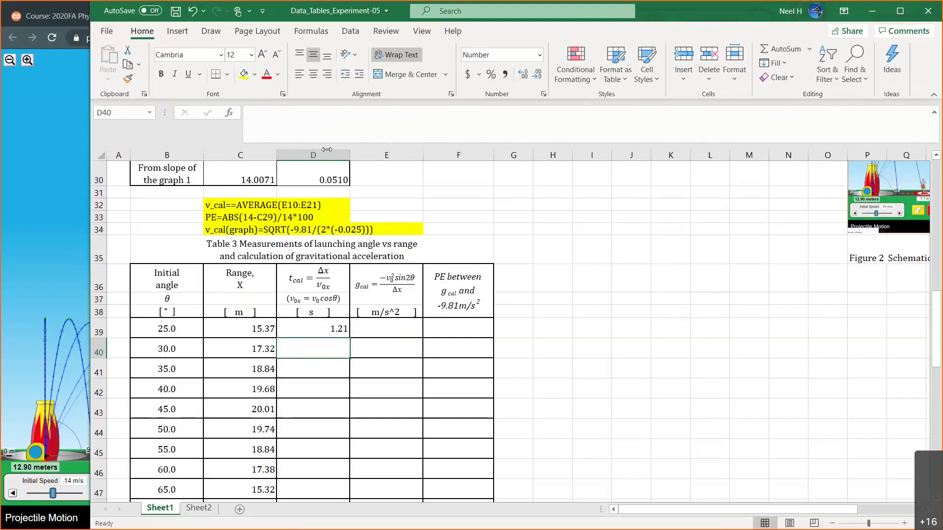
# - Note "t_cal==C39/(13.99*COS(RADIANS(B39)))" as text in D50 below Table 3 and highlight D50:F50 in yellow
pyautogui.scroll(-2, 514, 384)
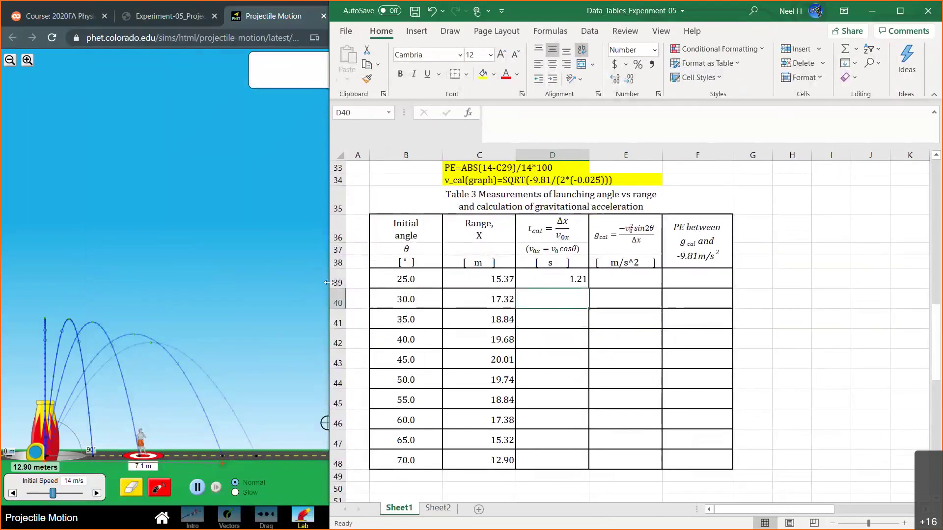
pyautogui.click(576, 280)
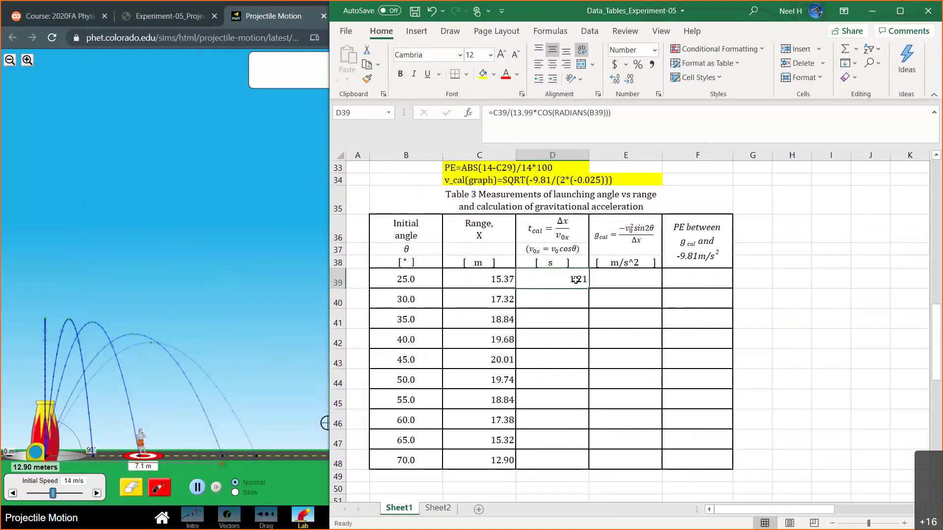
pyautogui.scroll(-1, 565, 290)
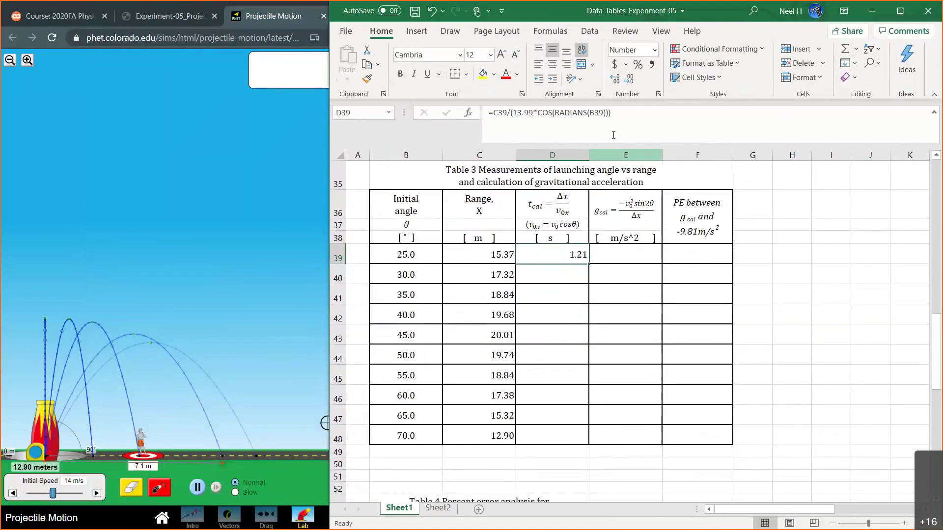
pyautogui.click(611, 112)
pyautogui.moveTo(611, 113); pyautogui.dragTo(473, 122)
pyautogui.hotkey('ctrl', 'c')
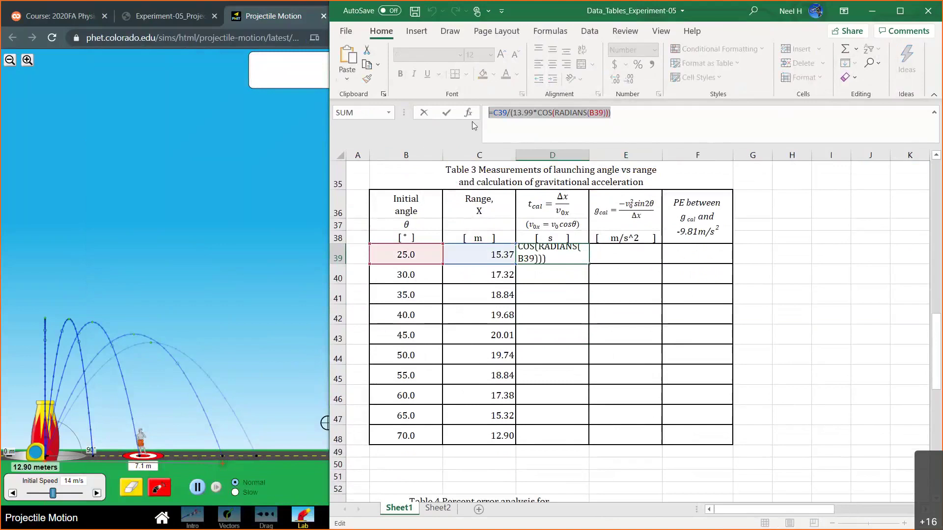
pyautogui.press('Escape')
pyautogui.click(564, 462)
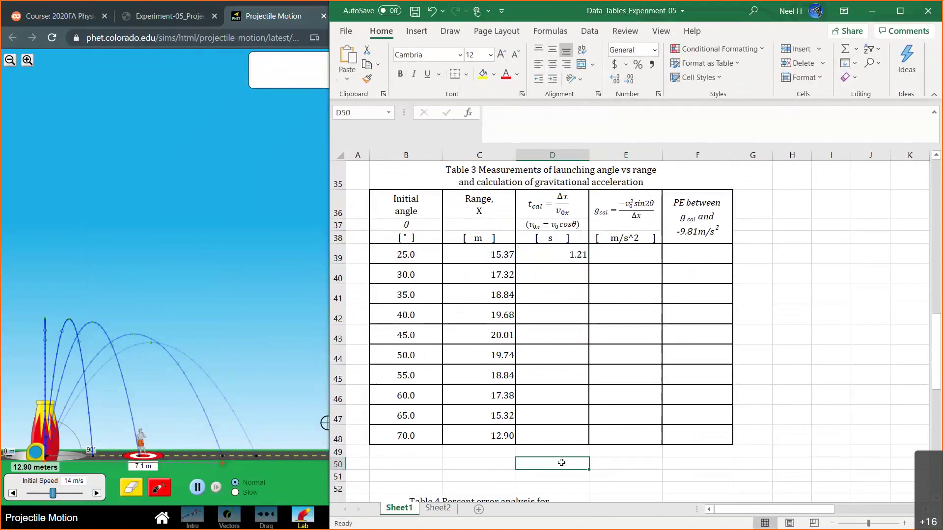
pyautogui.write('t_cal=')
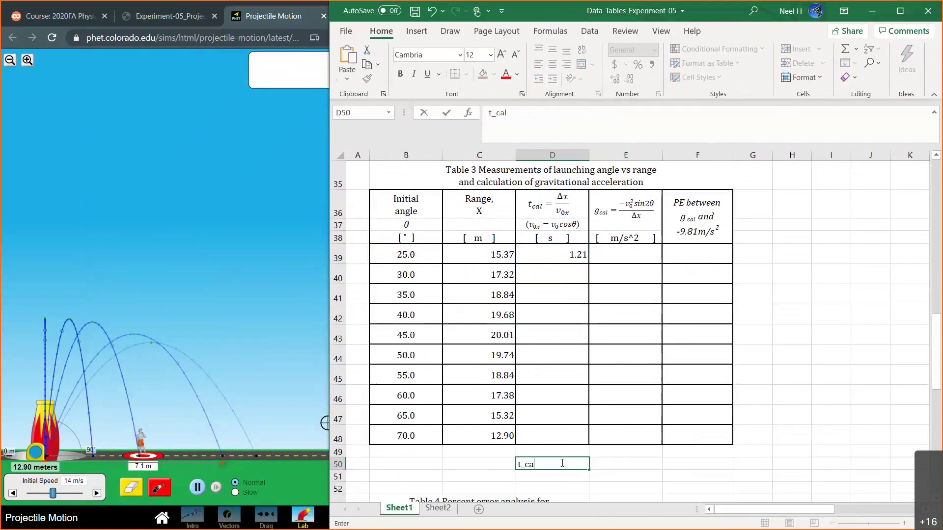
pyautogui.hotkey('ctrl', 'v')
pyautogui.moveTo(563, 464); pyautogui.dragTo(683, 459)
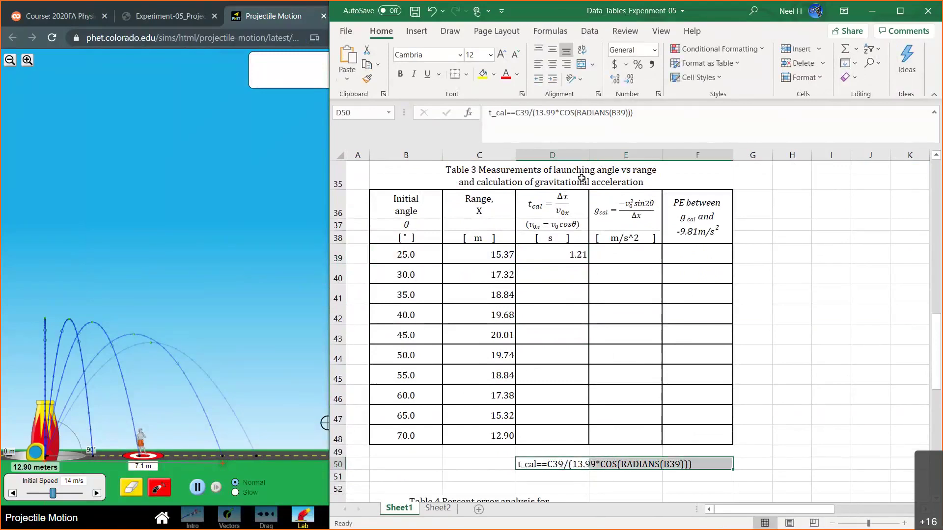
pyautogui.click(483, 74)
# - Fill the D39 time formula down through D48 and inspect the copied formula in the 70° row
pyautogui.click(546, 253)
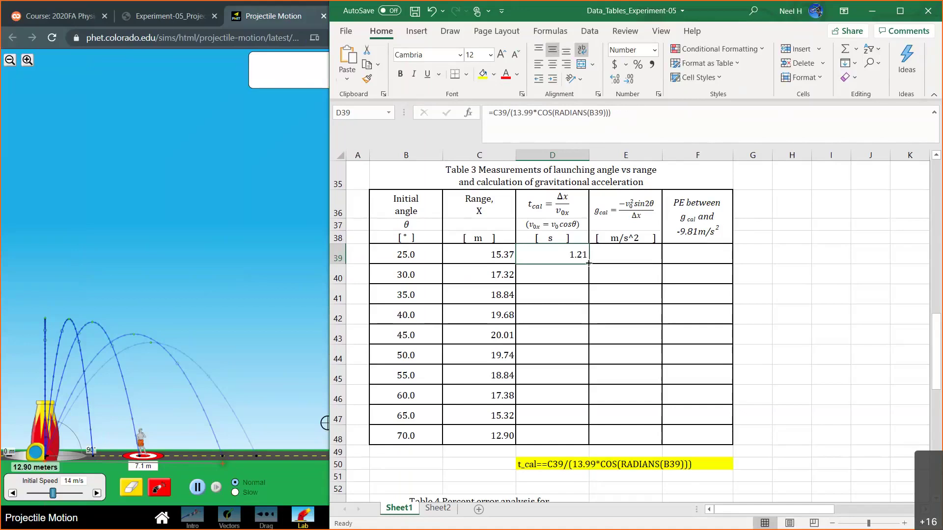
pyautogui.moveTo(588, 263); pyautogui.dragTo(582, 441)
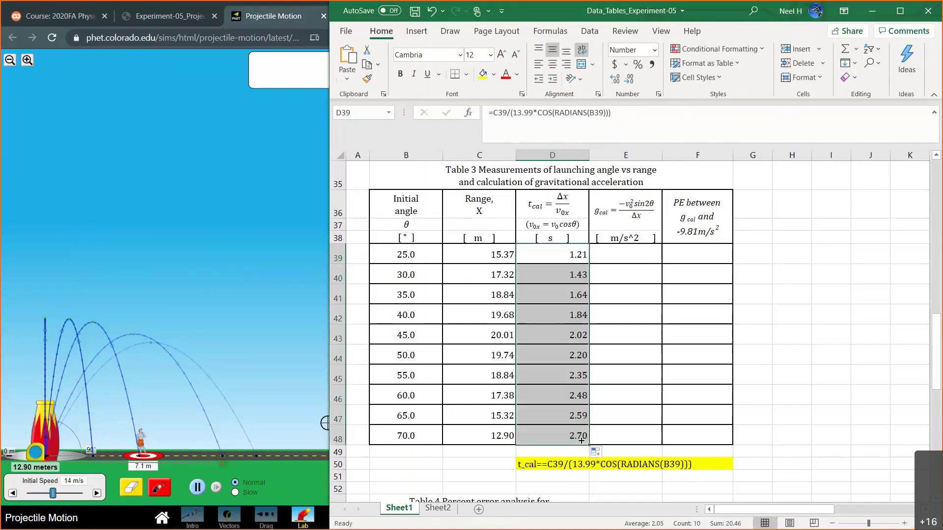
pyautogui.click(553, 434)
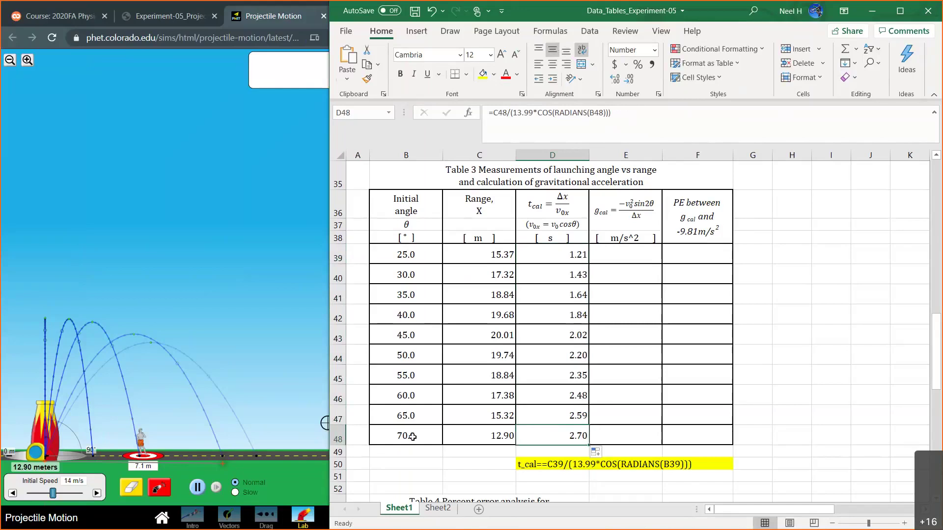
# - Switch to the Projectile Motion simulator, fire the cannon at 70°, and measure the flight time and range at the landing point
pyautogui.click(243, 381)
pyautogui.moveTo(356, 419); pyautogui.dragTo(390, 392)
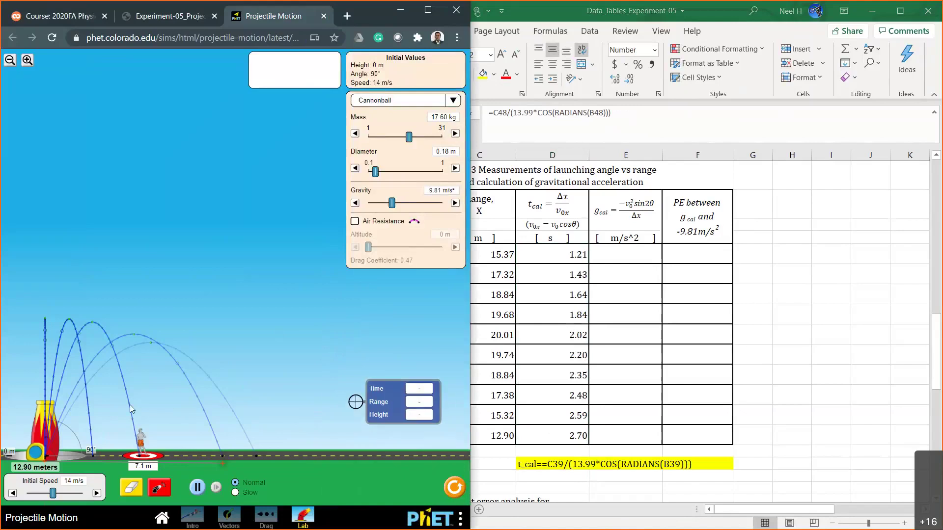
pyautogui.moveTo(41, 412); pyautogui.dragTo(57, 409)
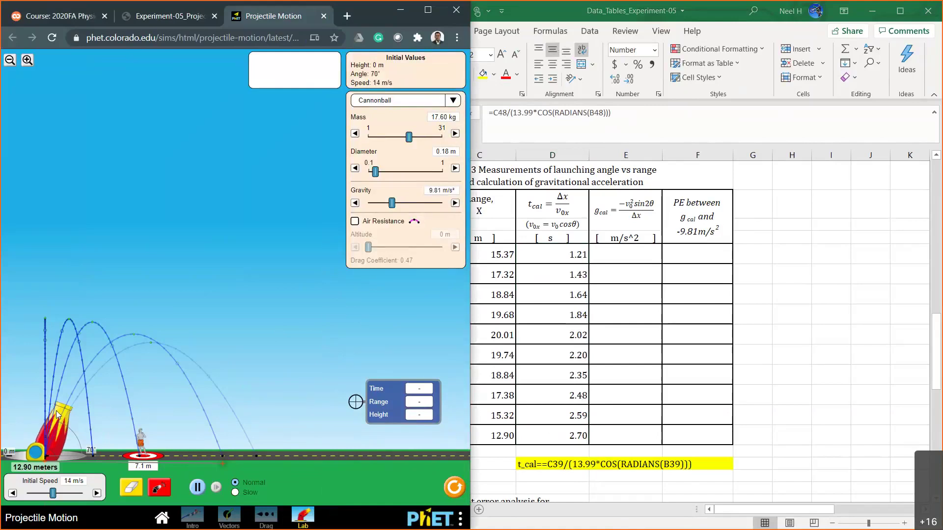
pyautogui.click(159, 487)
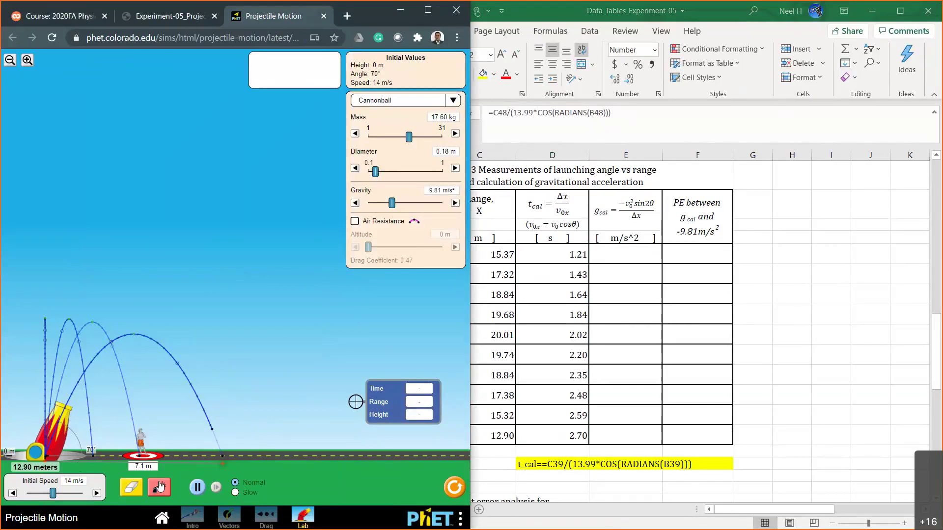
pyautogui.moveTo(396, 398); pyautogui.dragTo(259, 452)
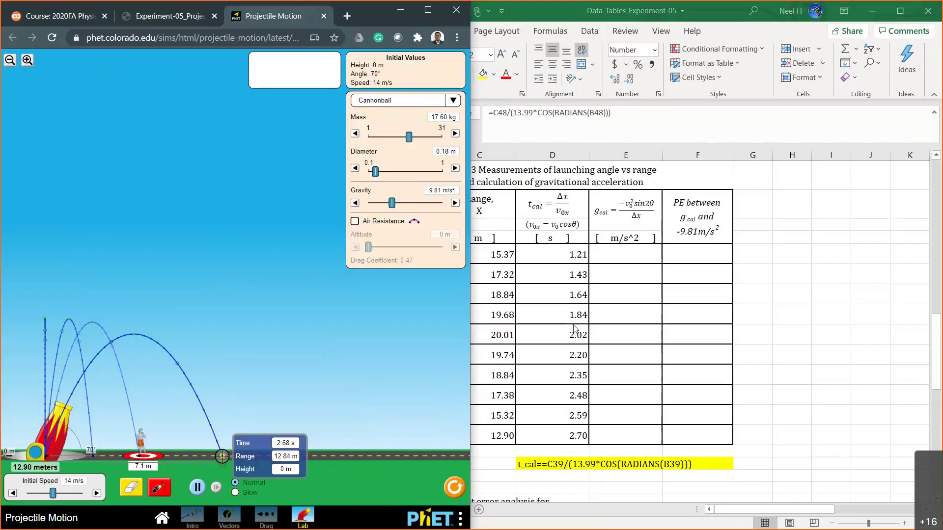
# - Return to the Excel workbook and compare the 70° row's range and time with the simulator, then review the times in D39:D48
pyautogui.hotkey('alt', 'Tab')
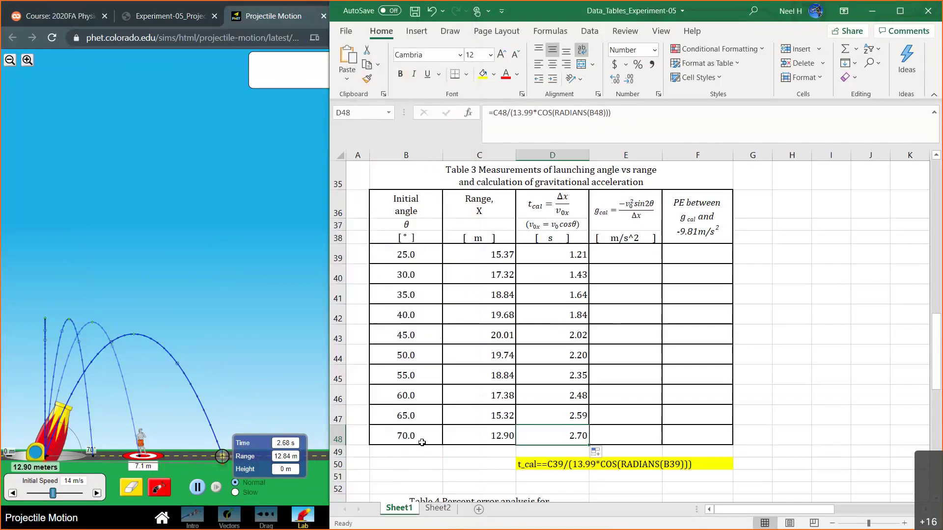
pyautogui.click(422, 443)
pyautogui.click(556, 435)
pyautogui.click(495, 437)
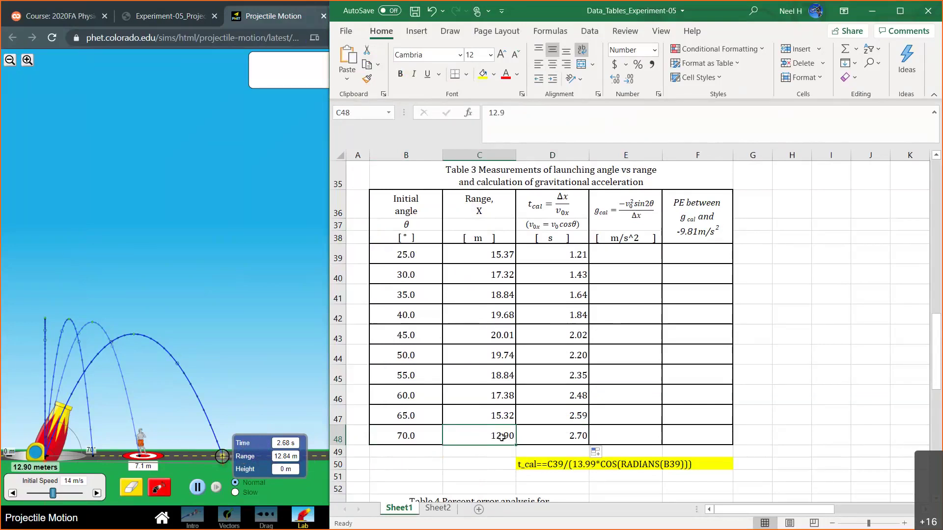
pyautogui.click(565, 438)
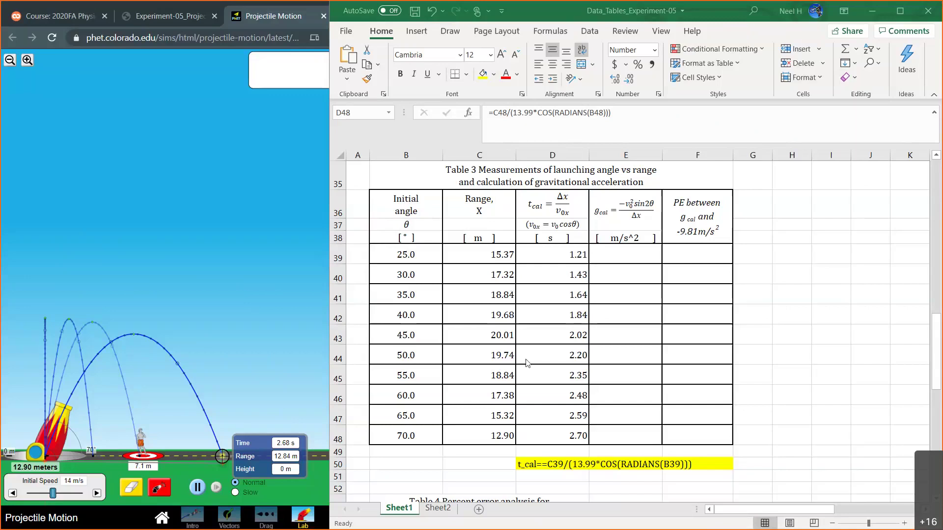
pyautogui.click(547, 255)
pyautogui.moveTo(546, 255); pyautogui.dragTo(559, 432)
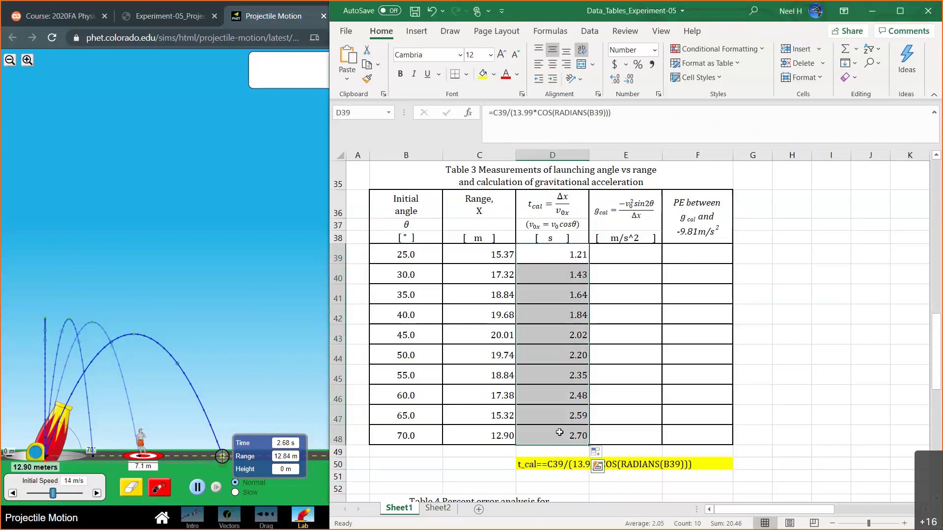
# - Enter the gravity formula =-(13.99^2)*SIN(RADIANS(2*B39))/C39 in E39, the 25° row of Table 3
pyautogui.click(614, 253)
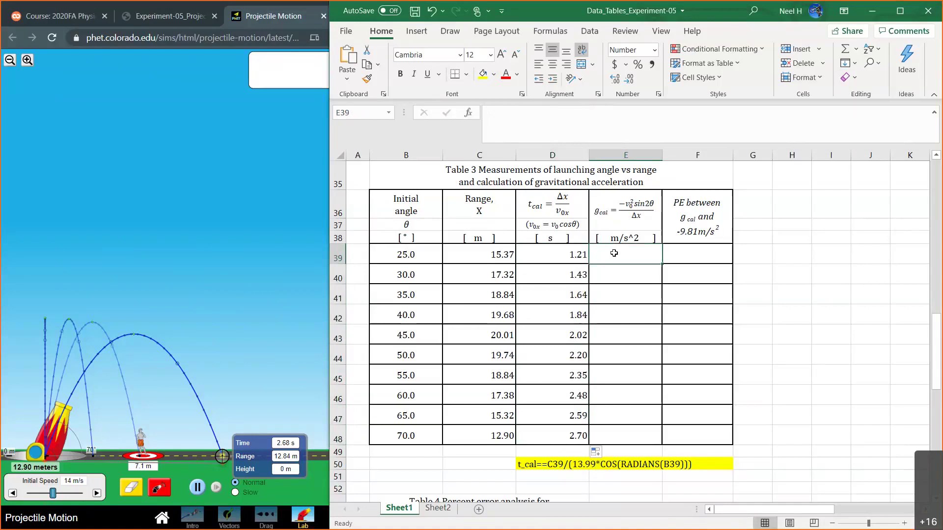
pyautogui.write('=')
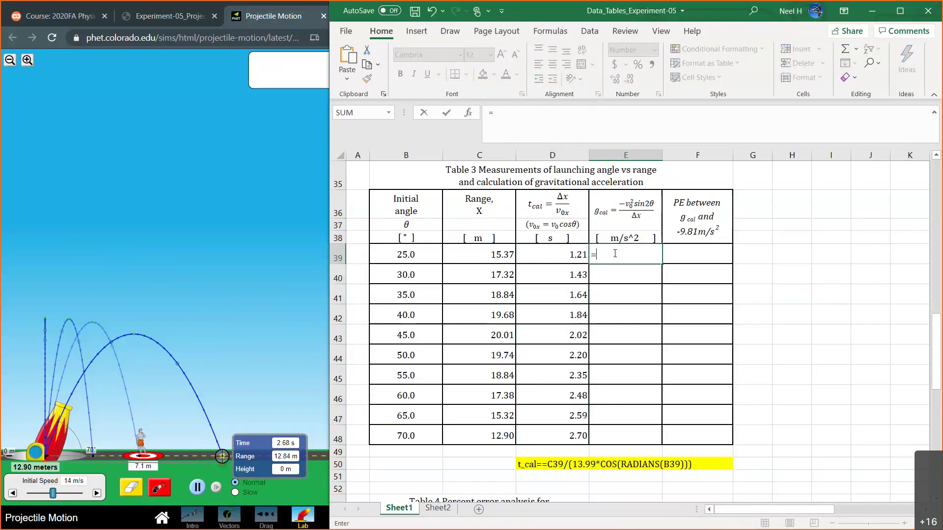
pyautogui.write('-')
pyautogui.scroll(4, 615, 253)
pyautogui.scroll(-3, 614, 253)
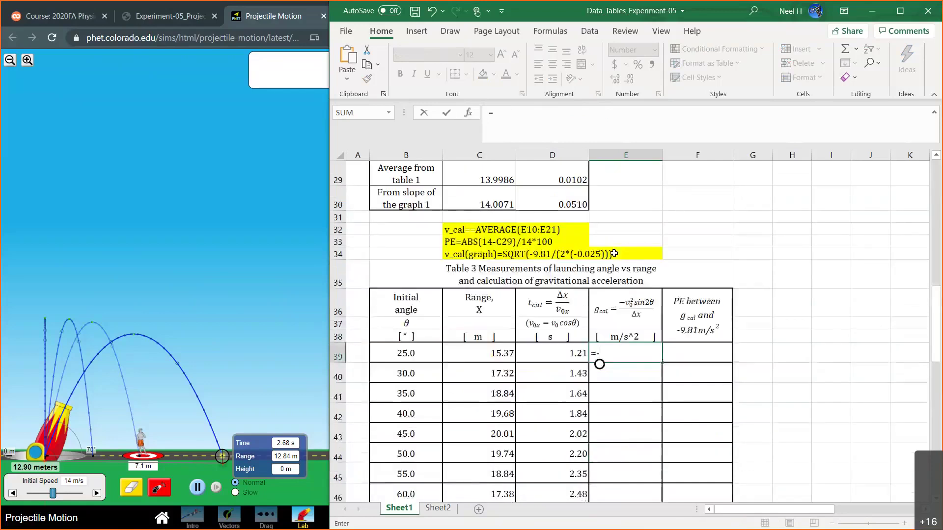
pyautogui.scroll(-1, 615, 253)
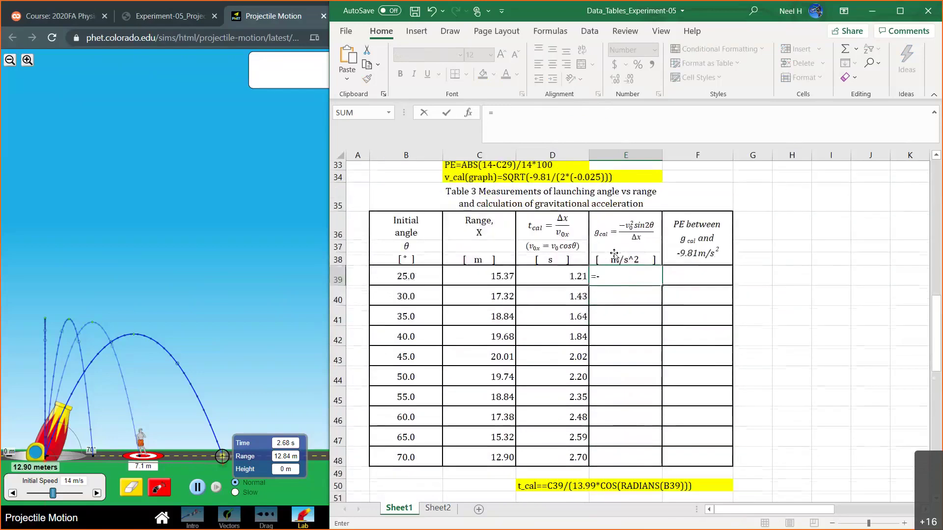
pyautogui.write('(13.99')
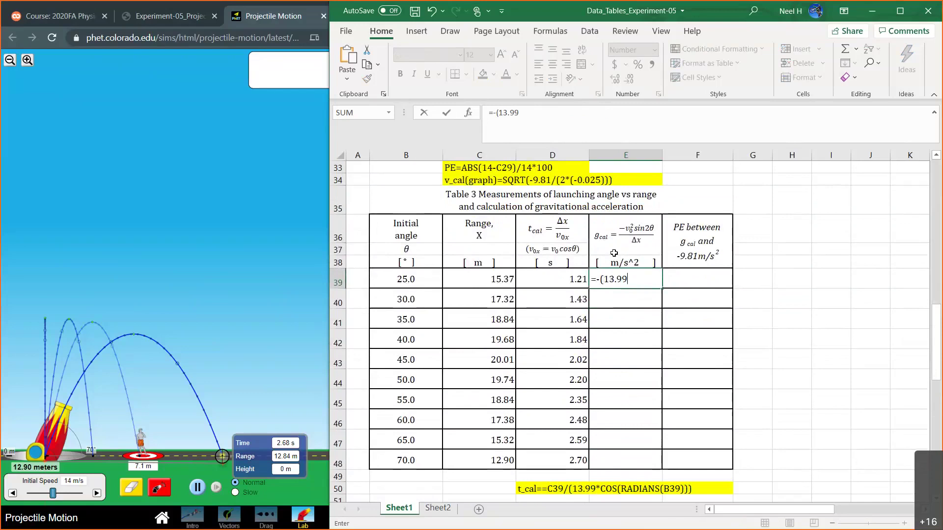
pyautogui.write('^2)*s')
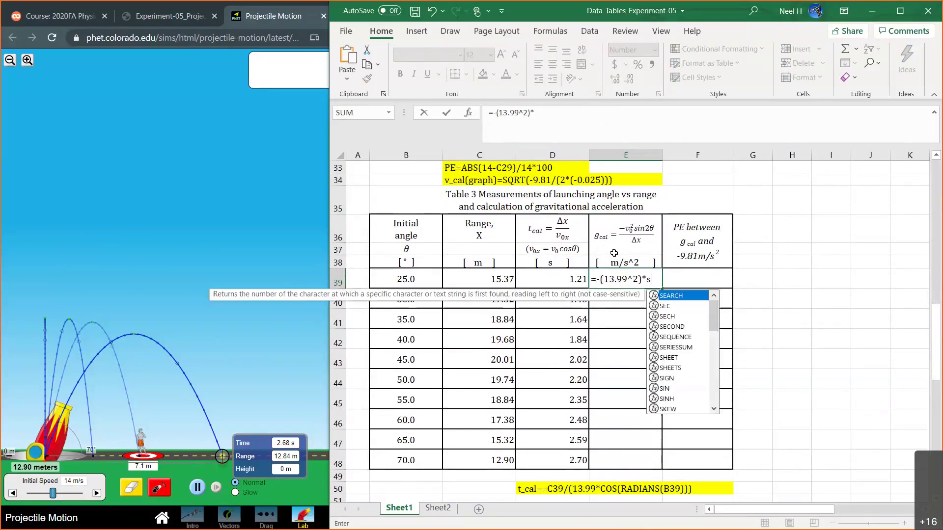
pyautogui.write('in')
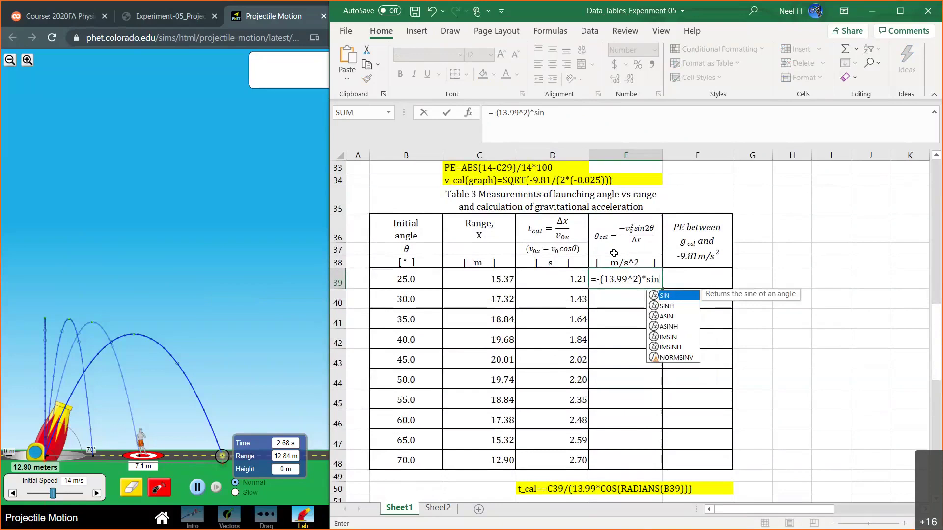
pyautogui.write('(ra')
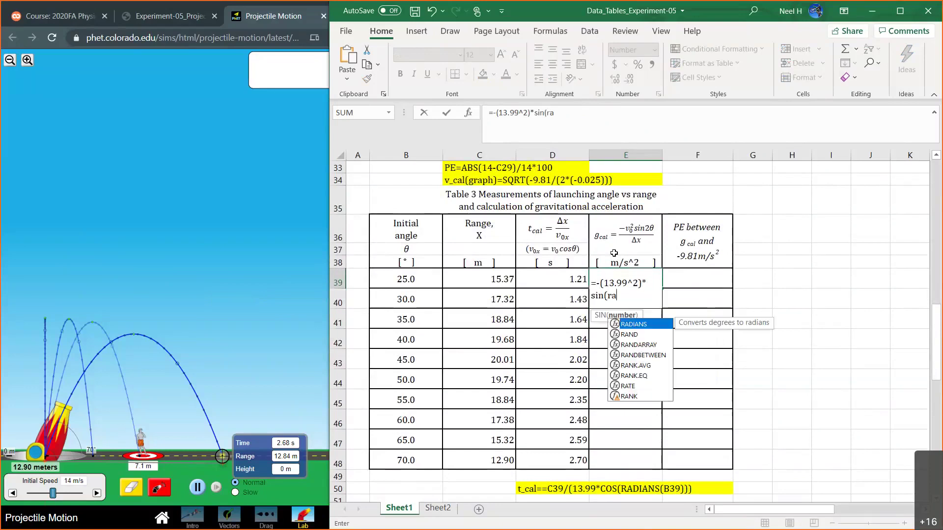
pyautogui.doubleClick(638, 325)
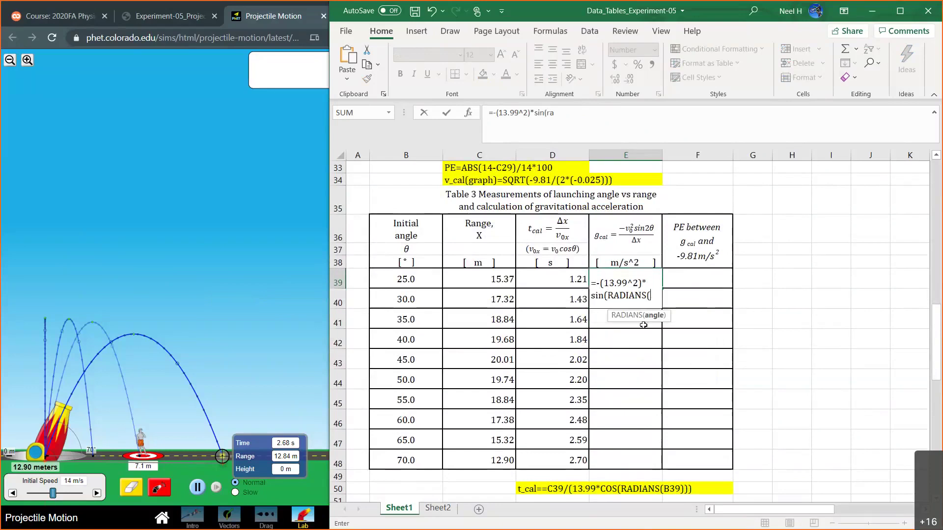
pyautogui.write('2*')
pyautogui.click(406, 280)
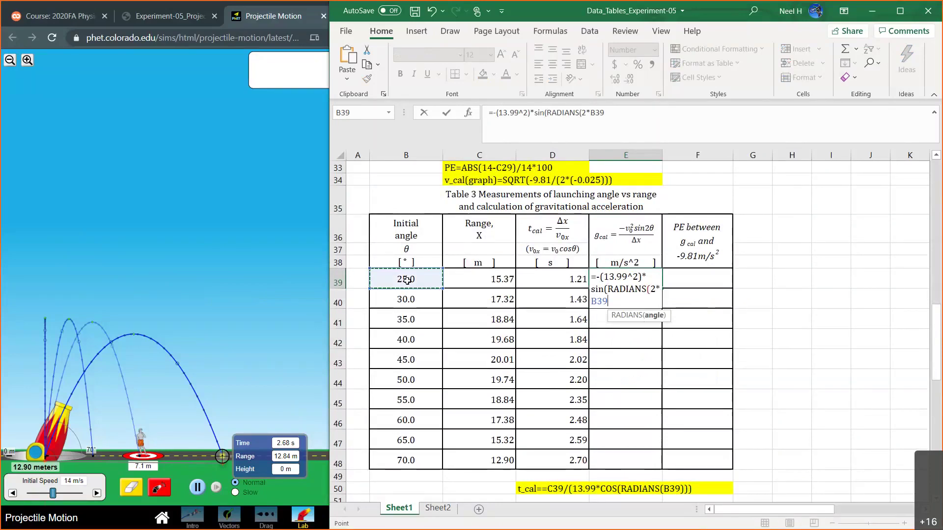
pyautogui.write('))')
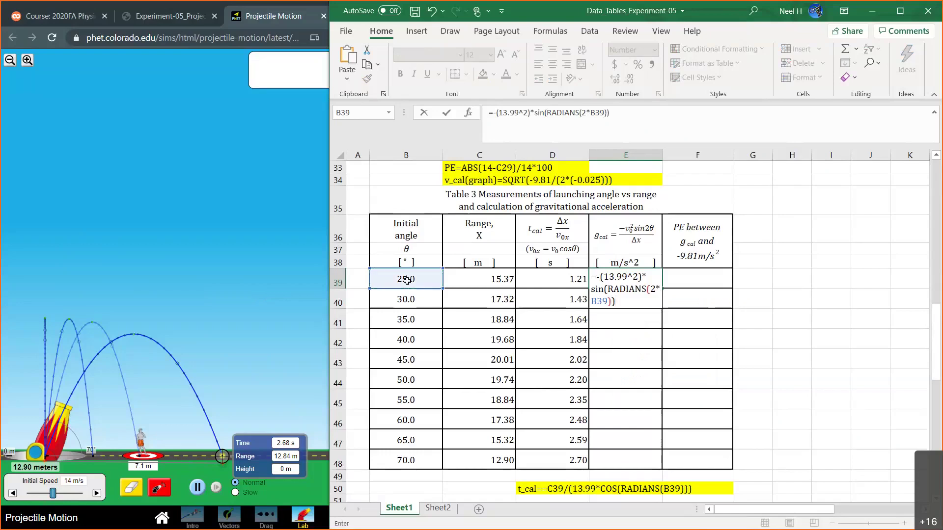
pyautogui.write('/')
pyautogui.click(481, 277)
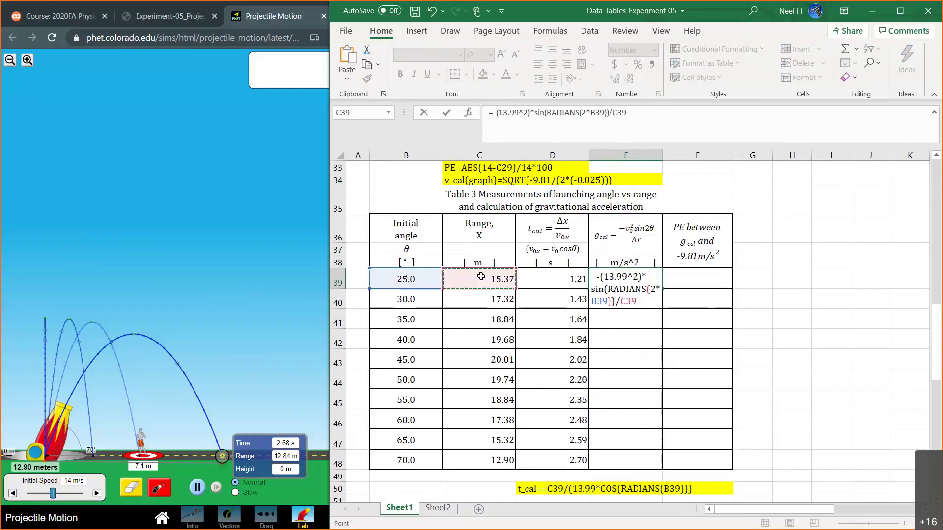
pyautogui.press('Return')
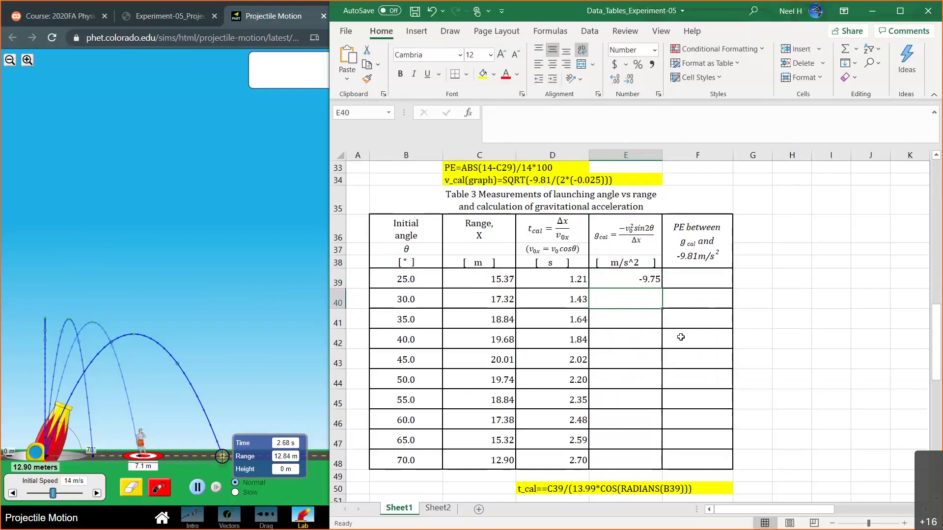
# - Copy the gravity formula text from E39 and begin its note with "g_ca" in D51, directly below the t_cal note
pyautogui.click(650, 278)
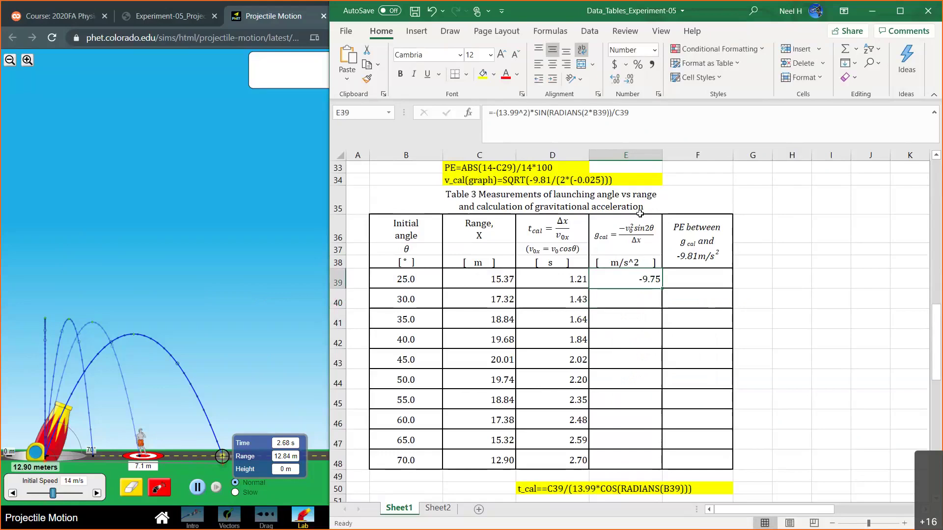
pyautogui.click(633, 113)
pyautogui.moveTo(633, 113); pyautogui.dragTo(484, 111)
pyautogui.hotkey('ctrl', 'c')
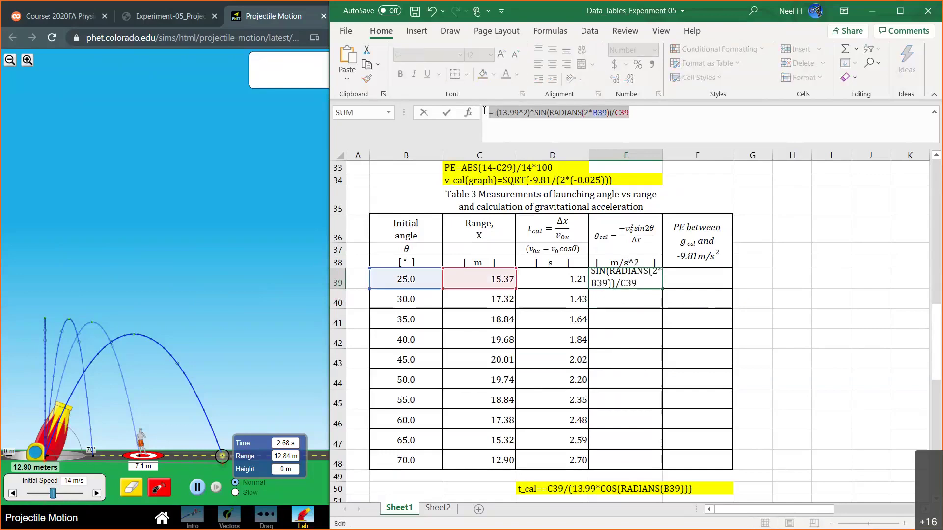
pyautogui.press('Escape')
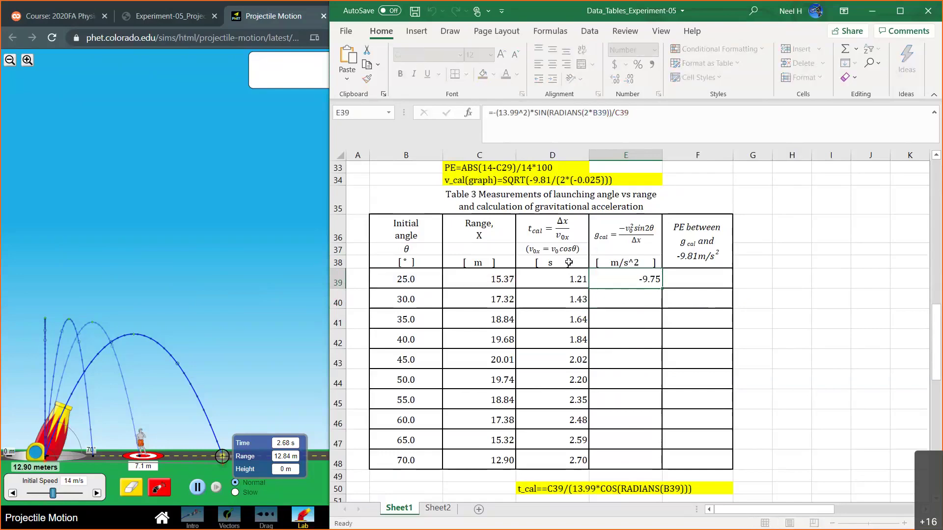
pyautogui.click(496, 278)
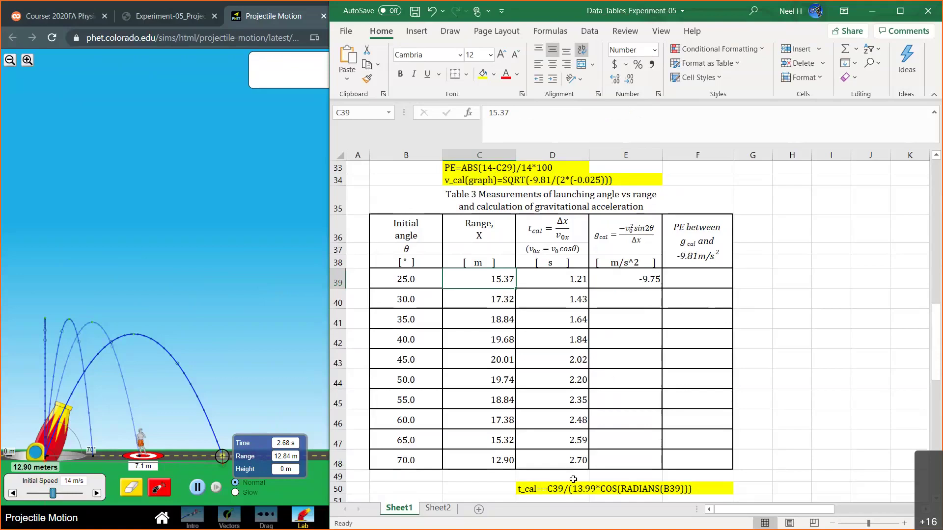
pyautogui.scroll(-1, 604, 447)
pyautogui.click(563, 448)
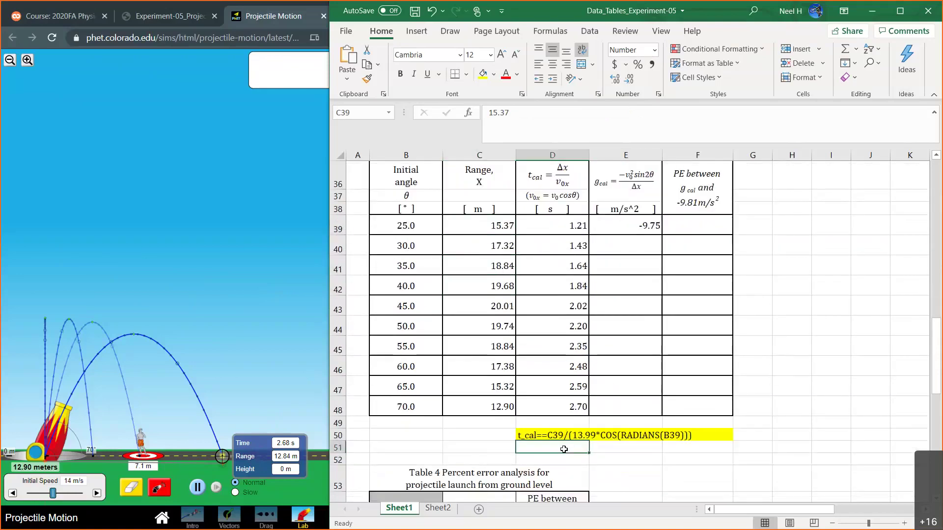
pyautogui.write('g_ca')
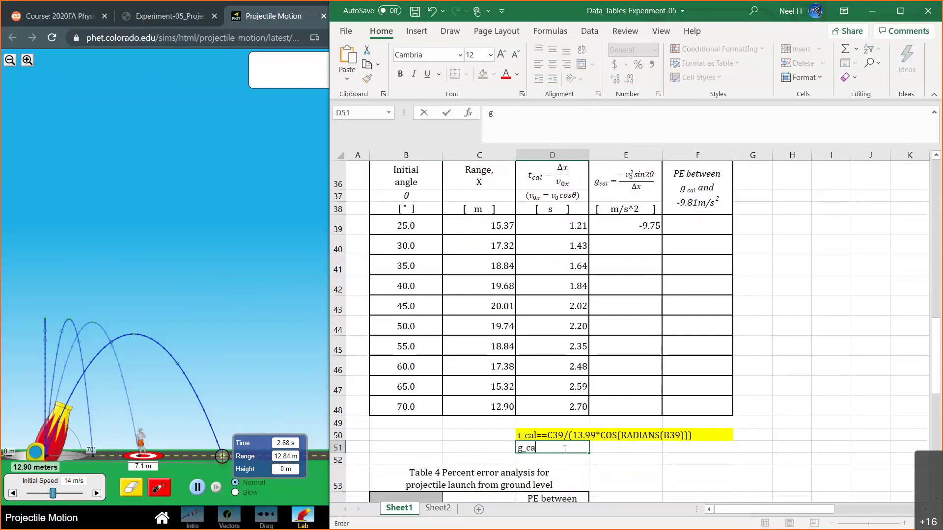
# - Complete the note in D51 as g_cal=-(13.99^2)*SIN(RADIANS(2*B39))/C39 and highlight D51:F51 yellow
pyautogui.write('l')
pyautogui.hotkey('ctrl', 'v')
pyautogui.press('Return')
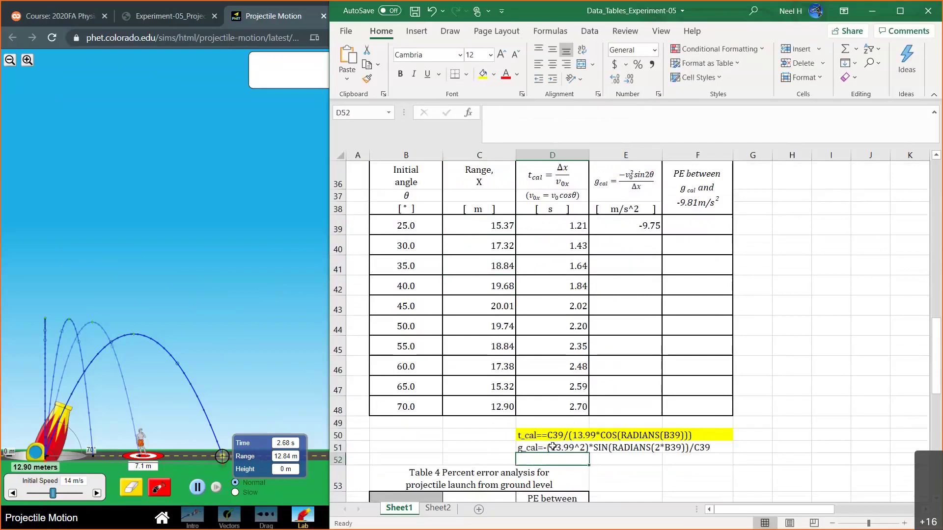
pyautogui.moveTo(524, 447); pyautogui.dragTo(697, 448)
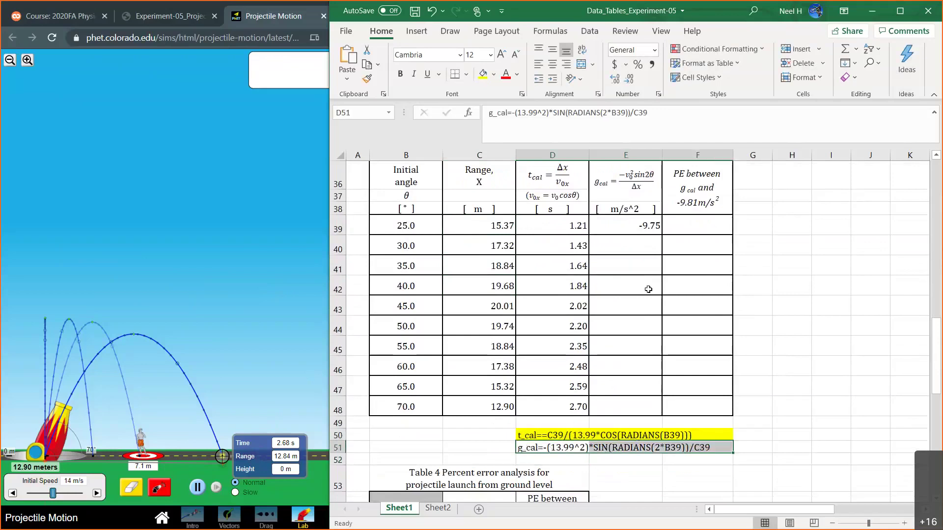
pyautogui.click(483, 74)
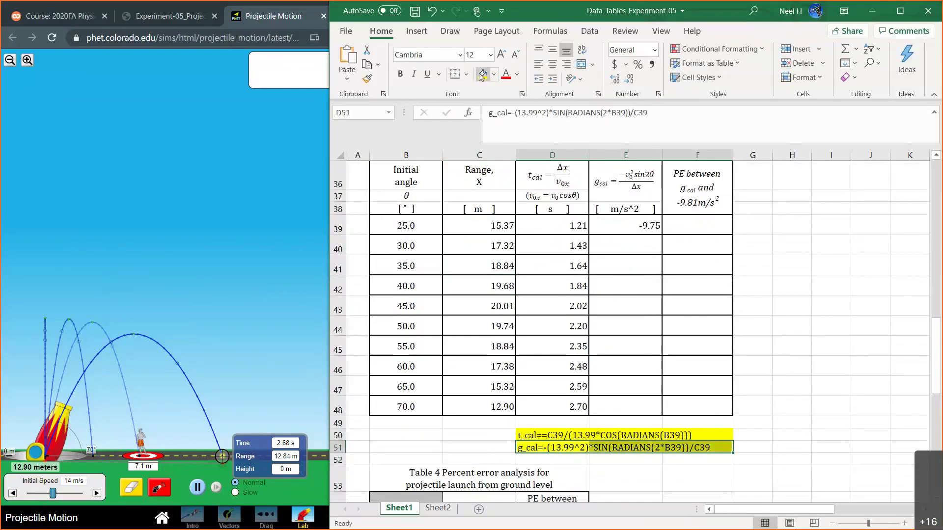
pyautogui.click(790, 431)
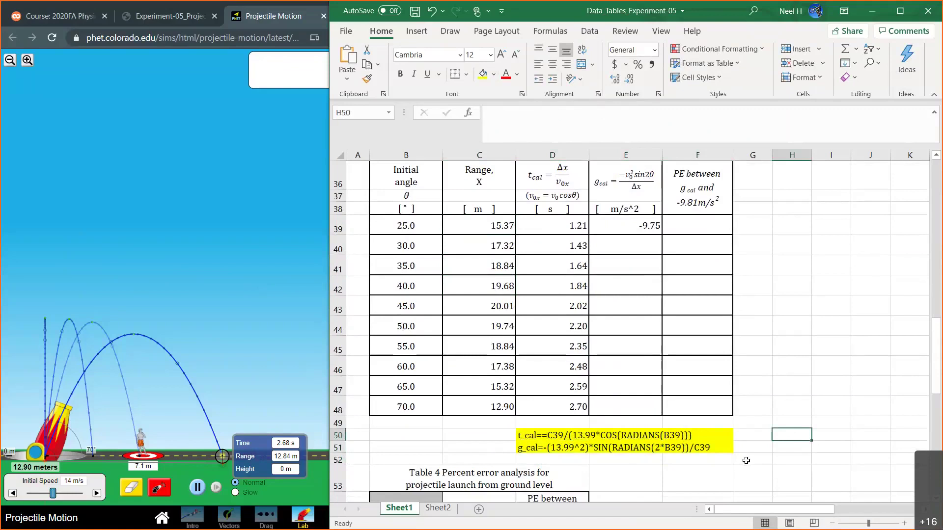
# - Fill the g_cal formula from E39 down through E48 in Table 3
pyautogui.click(557, 445)
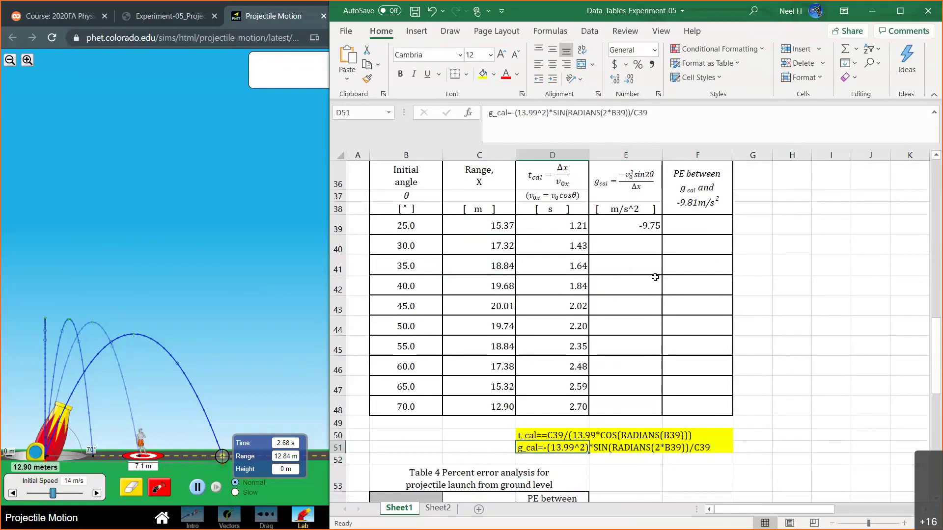
pyautogui.click(641, 223)
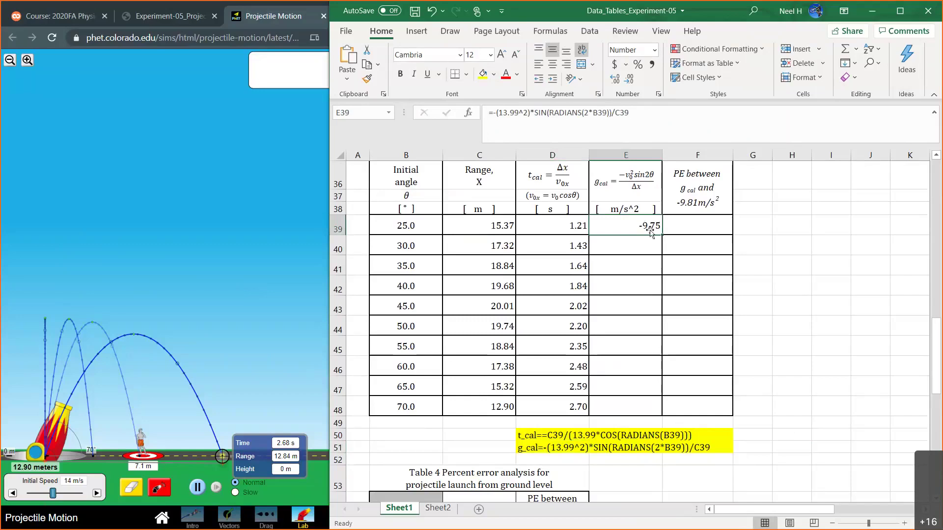
pyautogui.moveTo(660, 235); pyautogui.dragTo(655, 409)
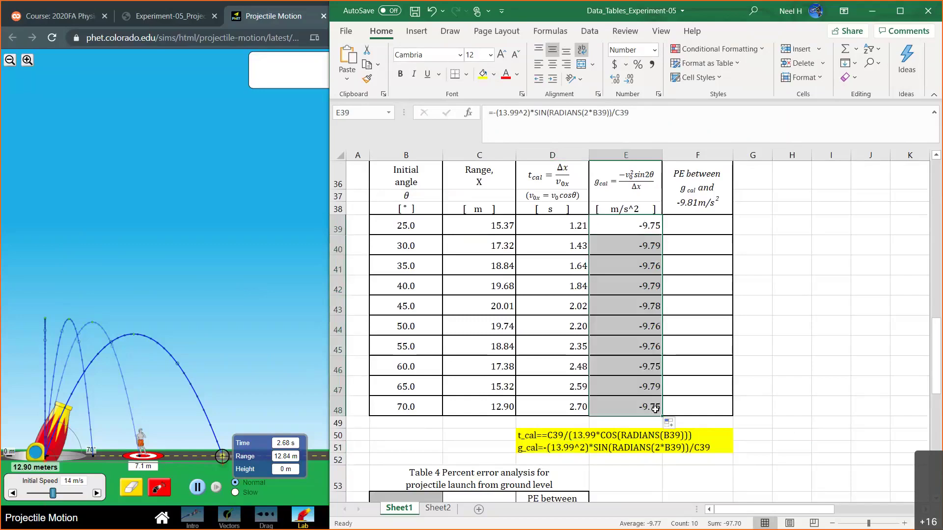
pyautogui.click(751, 397)
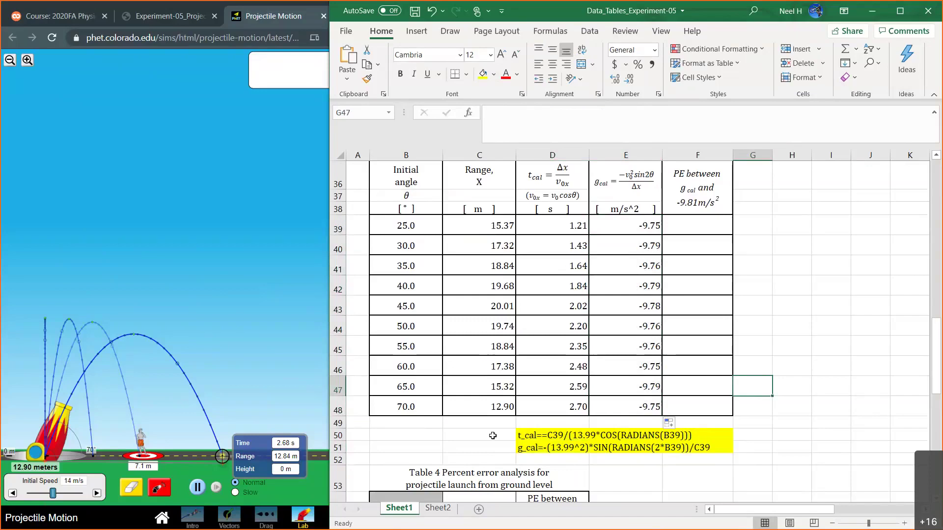
# - Format the calculated time values in D39:D48 as numbers with 3 decimal places
pyautogui.moveTo(488, 227); pyautogui.dragTo(472, 407)
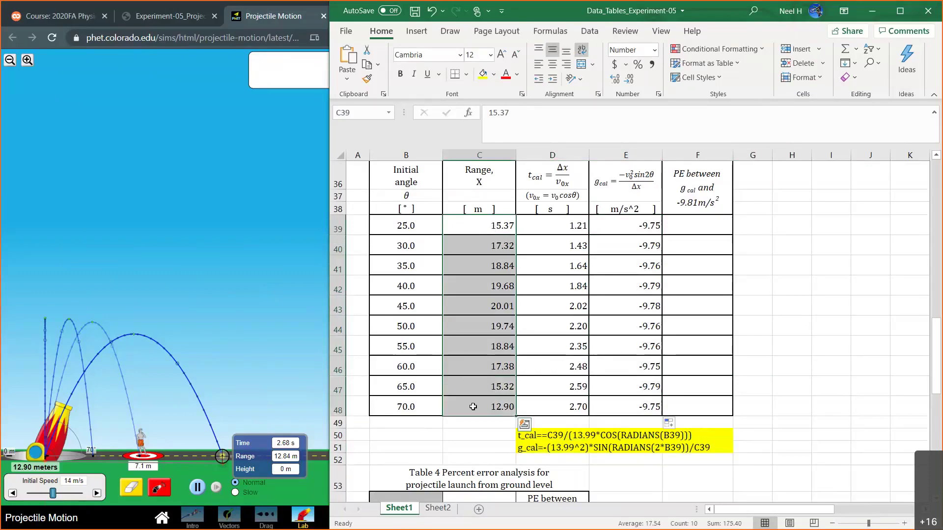
pyautogui.moveTo(545, 226); pyautogui.dragTo(549, 408)
pyautogui.rightClick(563, 232)
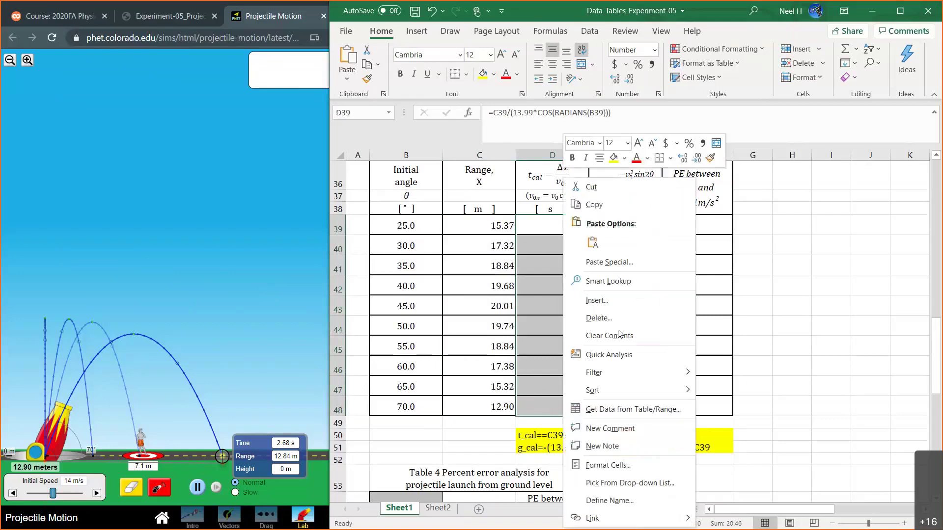
pyautogui.click(608, 465)
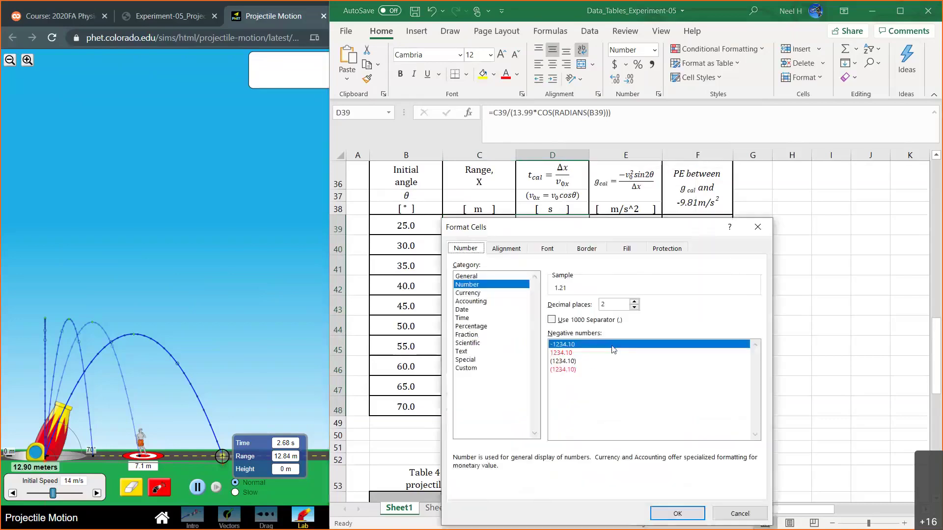
pyautogui.click(635, 301)
pyautogui.click(664, 514)
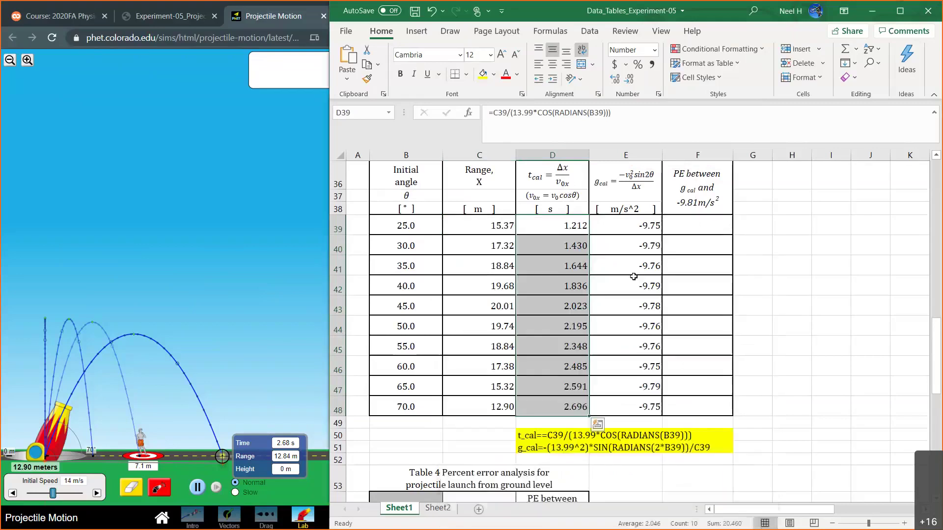
# - Format the g_cal values in E39:E48 as numbers with 3 decimal places
pyautogui.click(637, 225)
pyautogui.moveTo(636, 225); pyautogui.dragTo(626, 406)
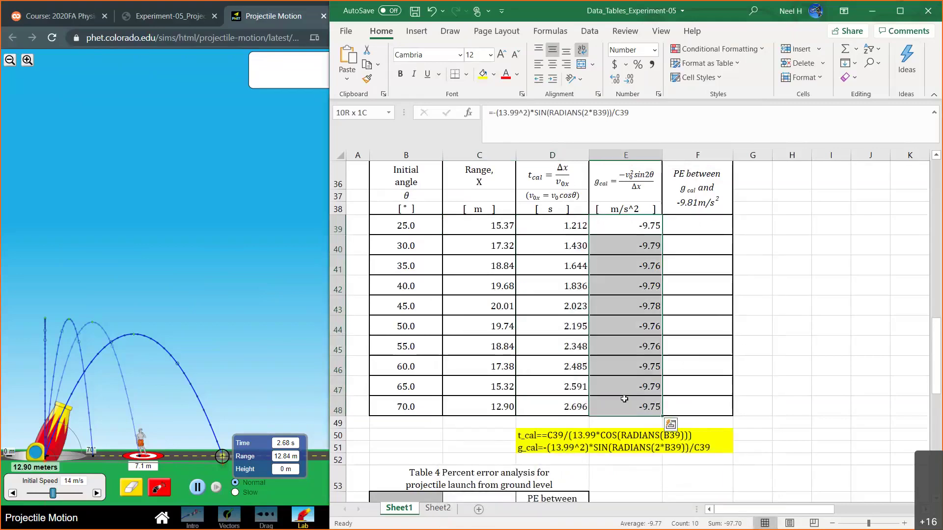
pyautogui.rightClick(626, 406)
pyautogui.click(670, 336)
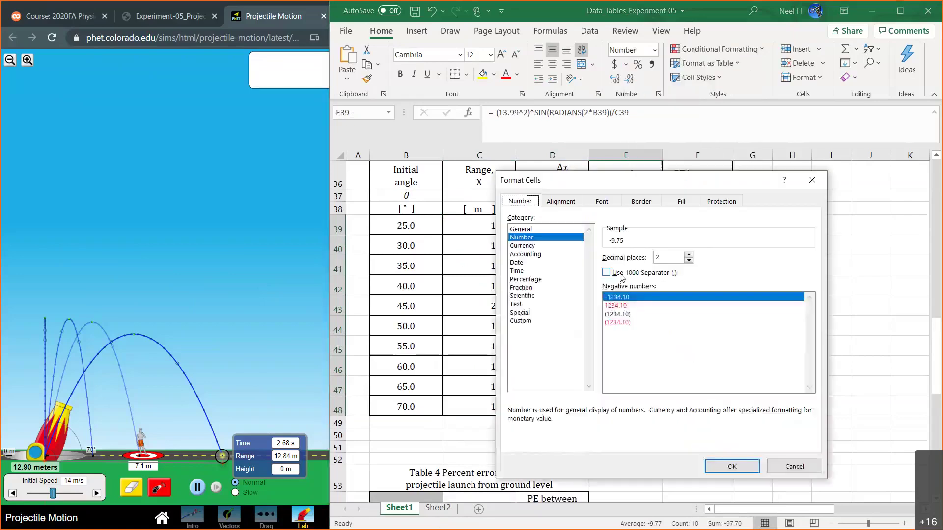
pyautogui.click(688, 255)
pyautogui.click(731, 467)
pyautogui.click(649, 312)
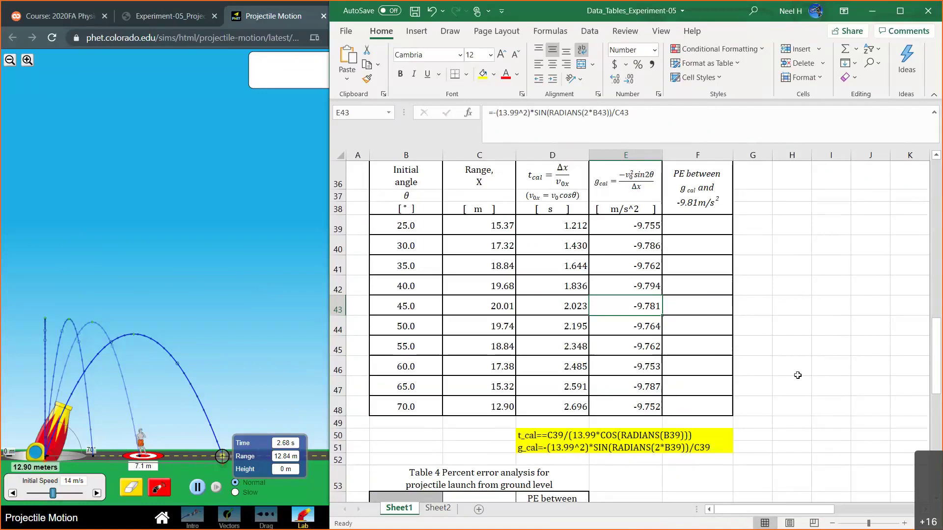
# - Enter the percent error formula =ABS(-9.81-E39)/ABS(-9.81)*100 in F39 and fill it down through F48
pyautogui.click(702, 227)
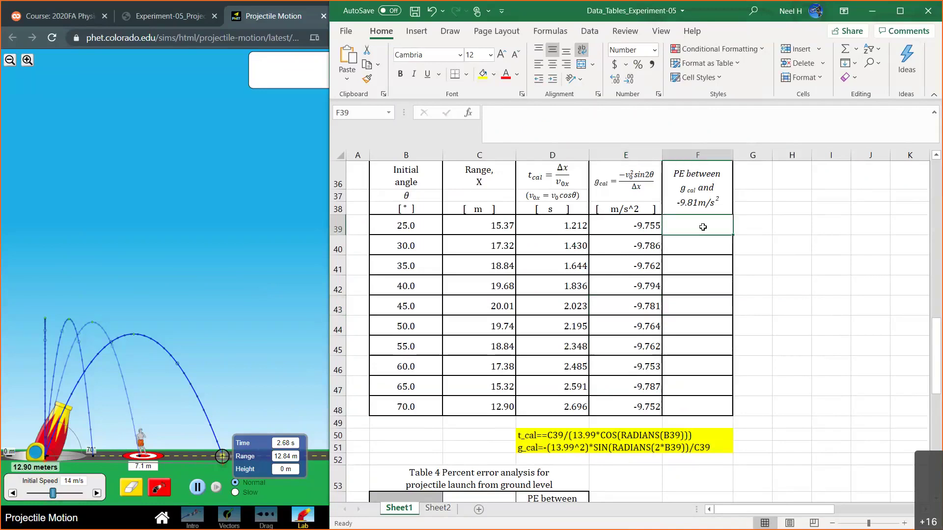
pyautogui.write('=')
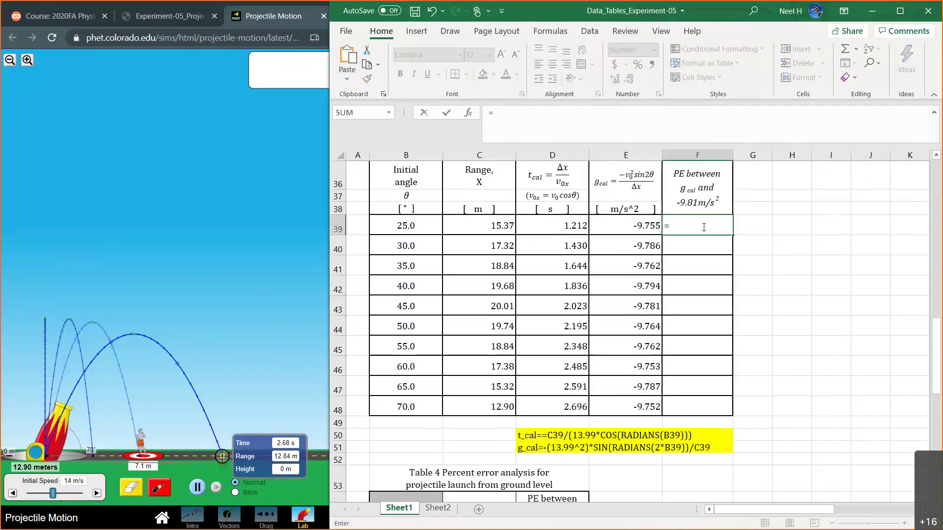
pyautogui.write('ABS(')
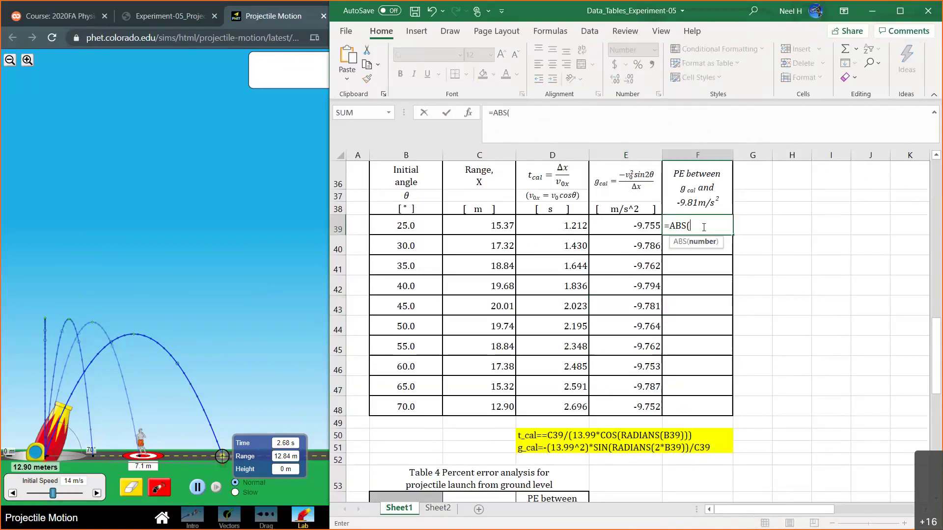
pyautogui.write('-9.81-')
pyautogui.click(638, 225)
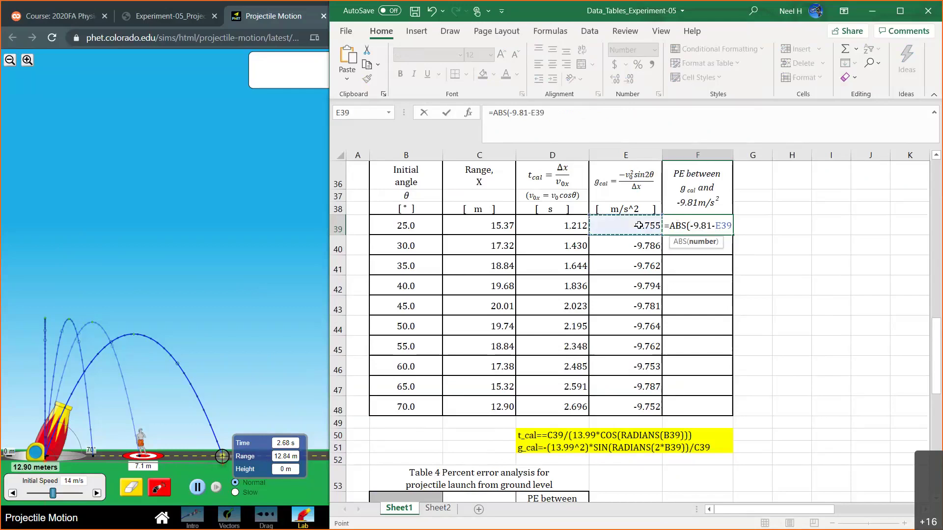
pyautogui.write(')')
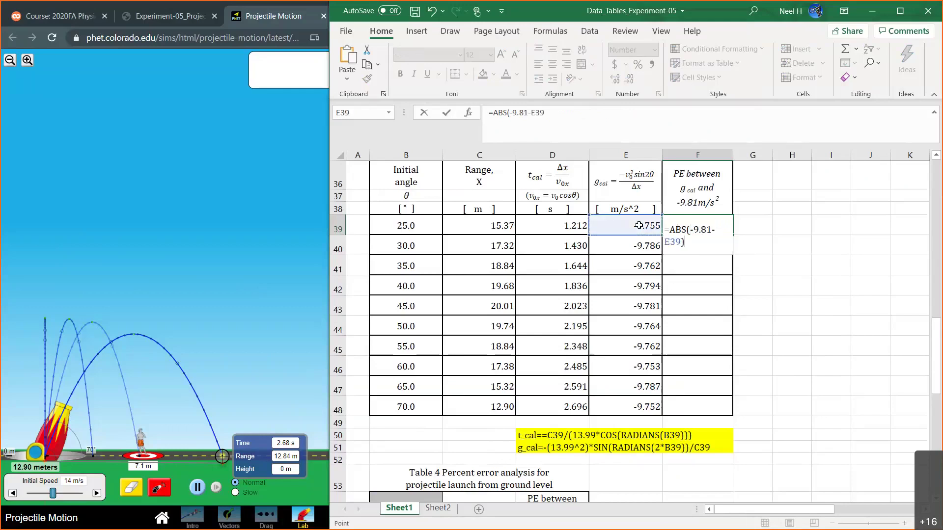
pyautogui.write('?')
pyautogui.press('BackSpace')
pyautogui.write('/A')
pyautogui.press('Tab')
pyautogui.write('-9.81)*')
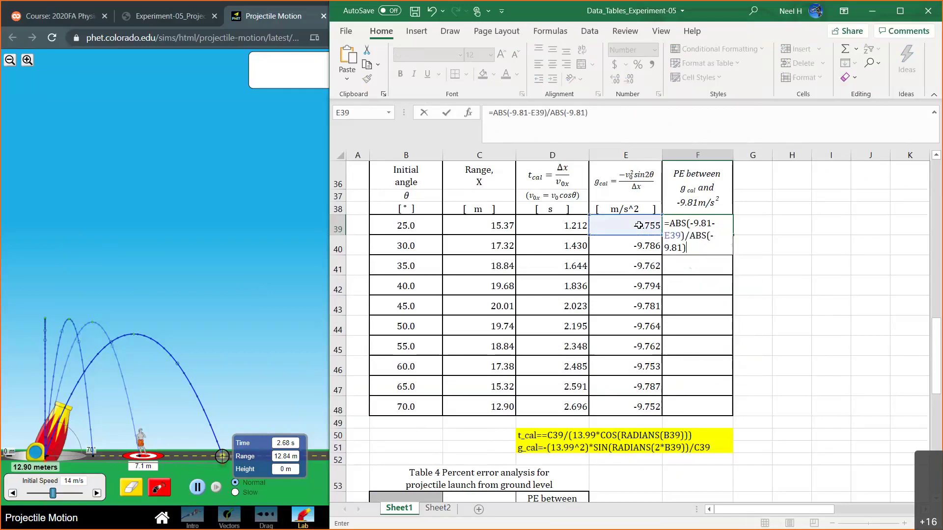
pyautogui.write('100')
pyautogui.press('Return')
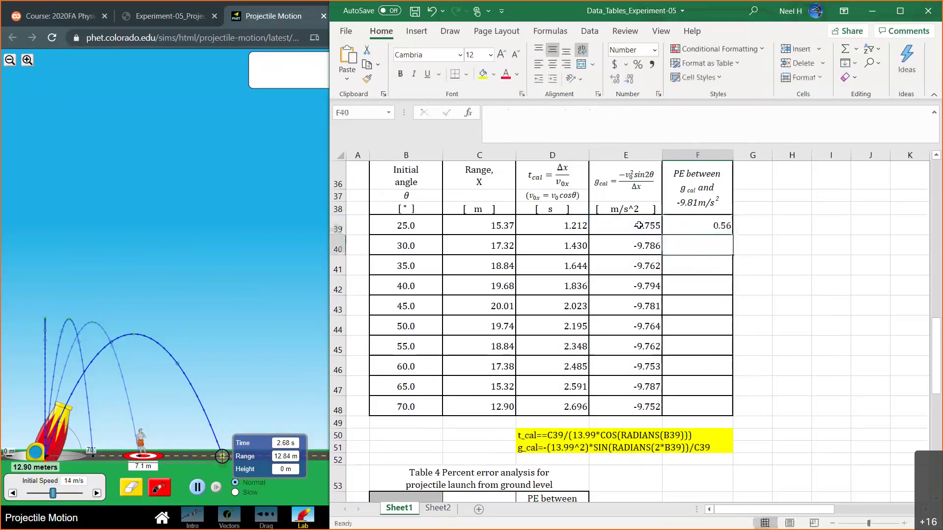
pyautogui.click(716, 223)
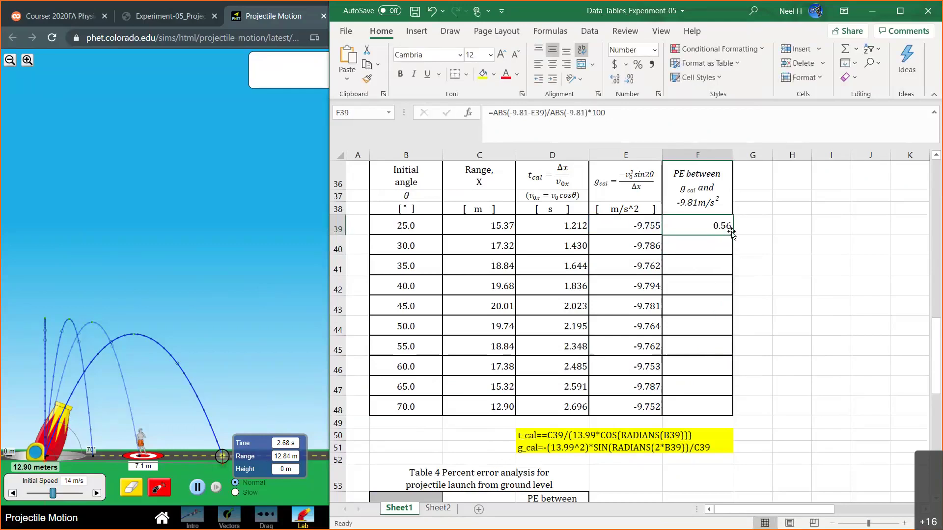
pyautogui.moveTo(731, 235); pyautogui.dragTo(728, 412)
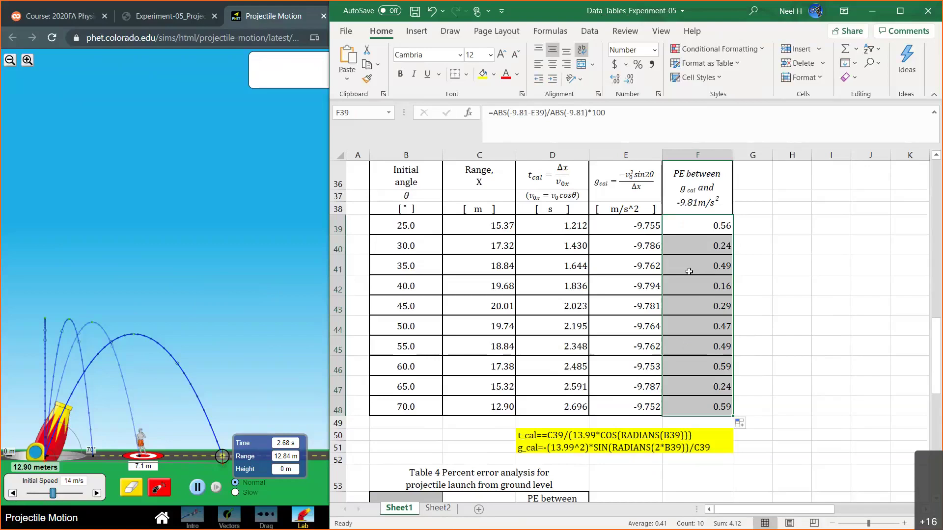
# - Copy the percent error formula from F39 and record it as the text note PE=ABS(-9.81-E39)/ABS(-9.81)*100 in D52
pyautogui.click(614, 113)
pyautogui.moveTo(614, 113); pyautogui.dragTo(468, 114)
pyautogui.hotkey('ctrl', 'c')
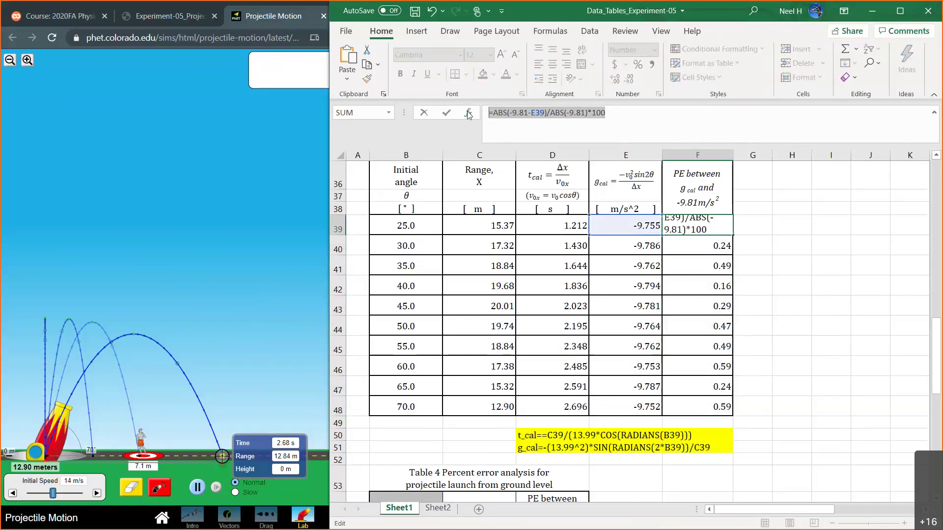
pyautogui.press('Escape')
pyautogui.click(546, 458)
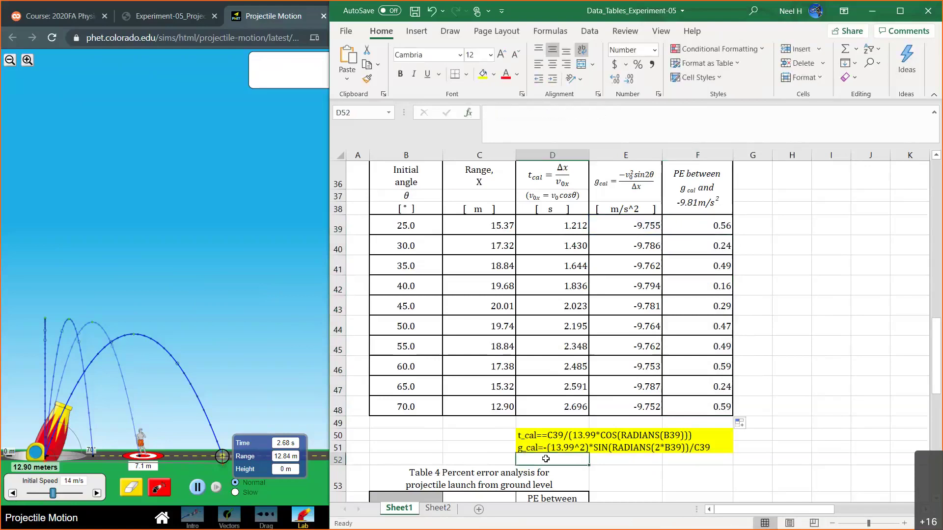
pyautogui.write('{E')
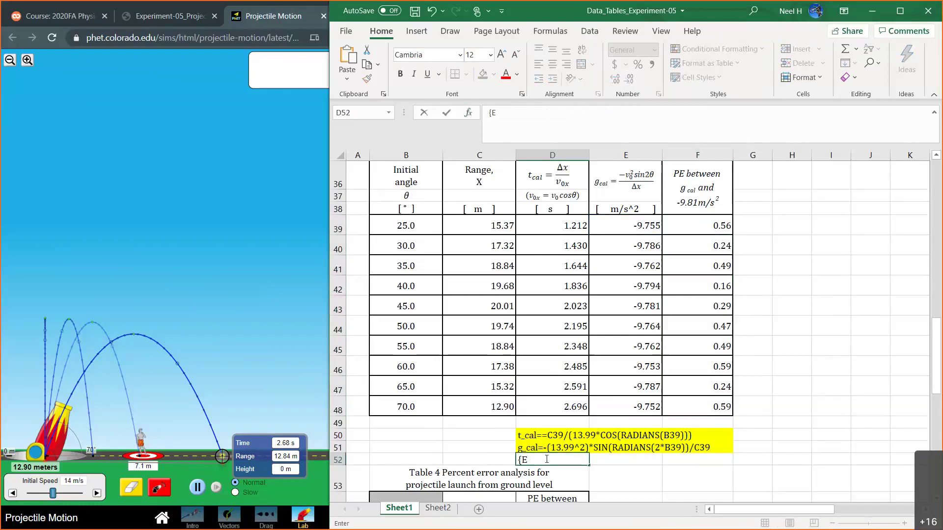
pyautogui.press('BackSpace')
pyautogui.press('BackSpace')
pyautogui.write('PE')
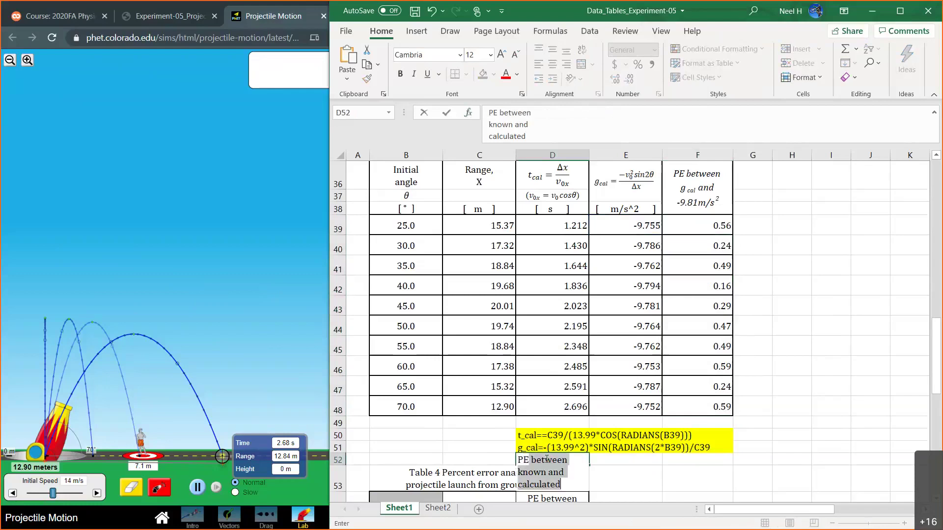
pyautogui.hotkey('ctrl', 'v')
pyautogui.press('Return')
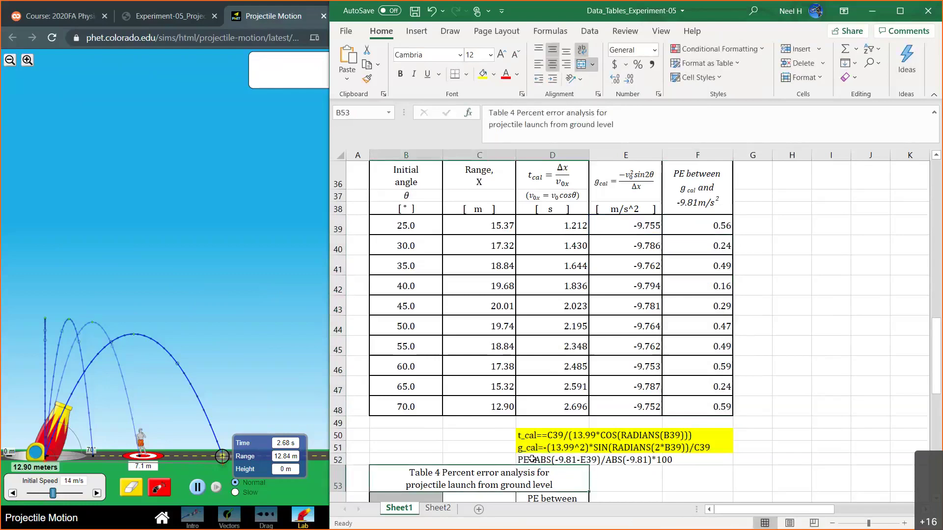
# - Highlight the percent error note across D52:F52 in yellow
pyautogui.click(558, 458)
pyautogui.moveTo(558, 457); pyautogui.dragTo(707, 459)
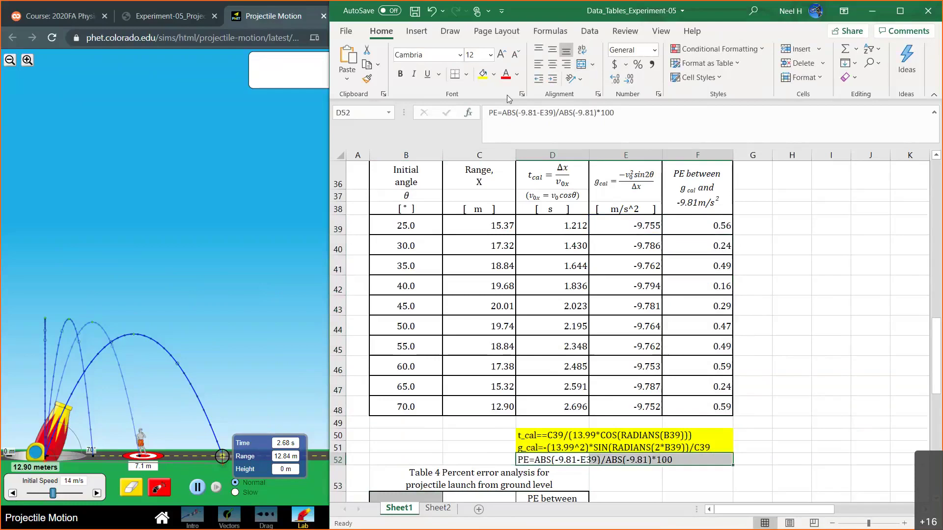
pyautogui.click(484, 74)
pyautogui.click(754, 418)
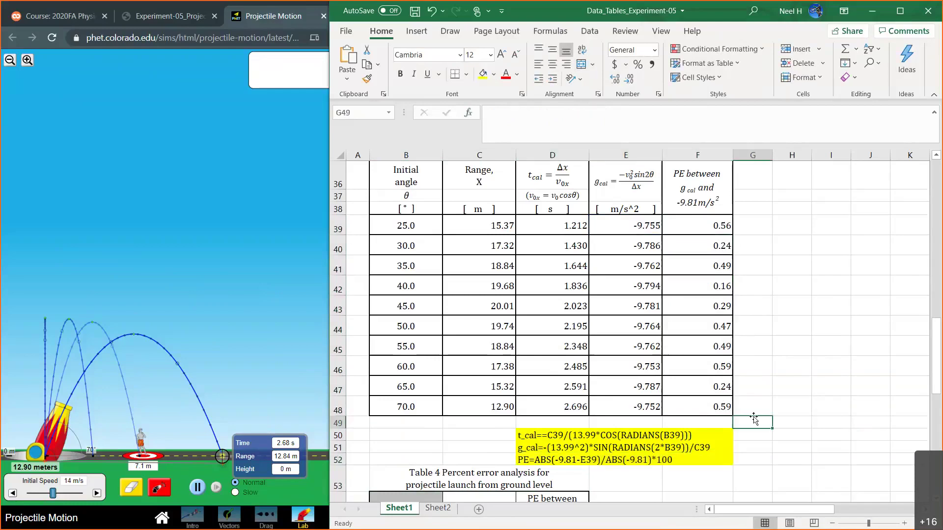
# - Review Tables 3 and 4, and open Sheet2 at the handwritten range derivation around rows 90 to 118
pyautogui.scroll(-3, 754, 418)
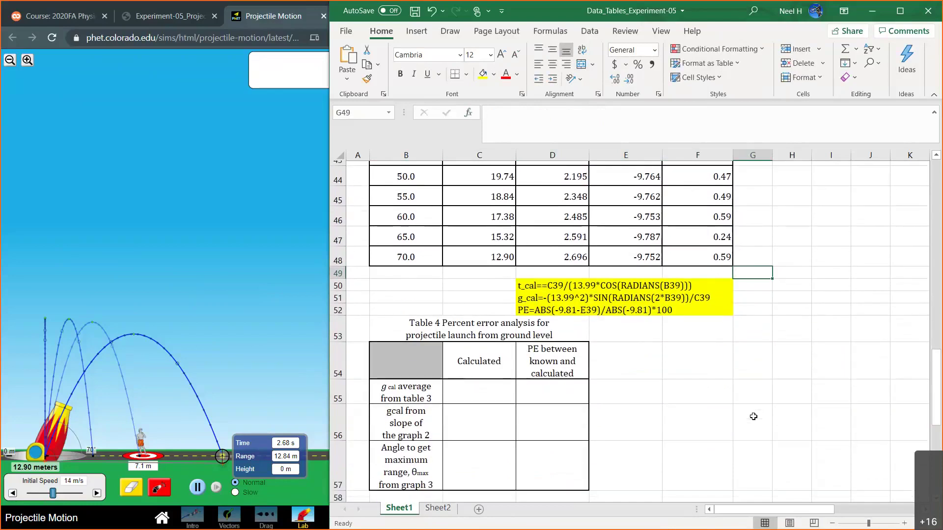
pyautogui.scroll(3, 754, 417)
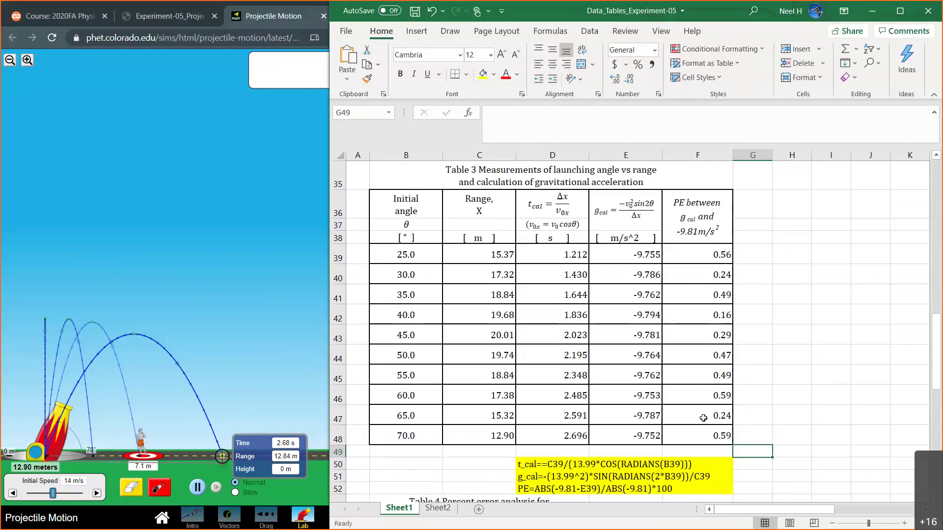
pyautogui.click(438, 508)
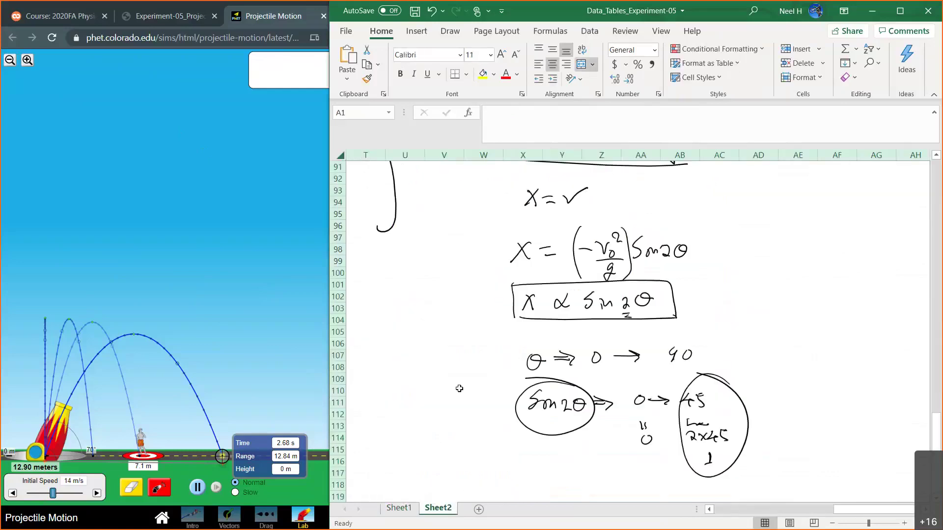
pyautogui.hscroll(2, 450, 426)
pyautogui.scroll(1, 450, 425)
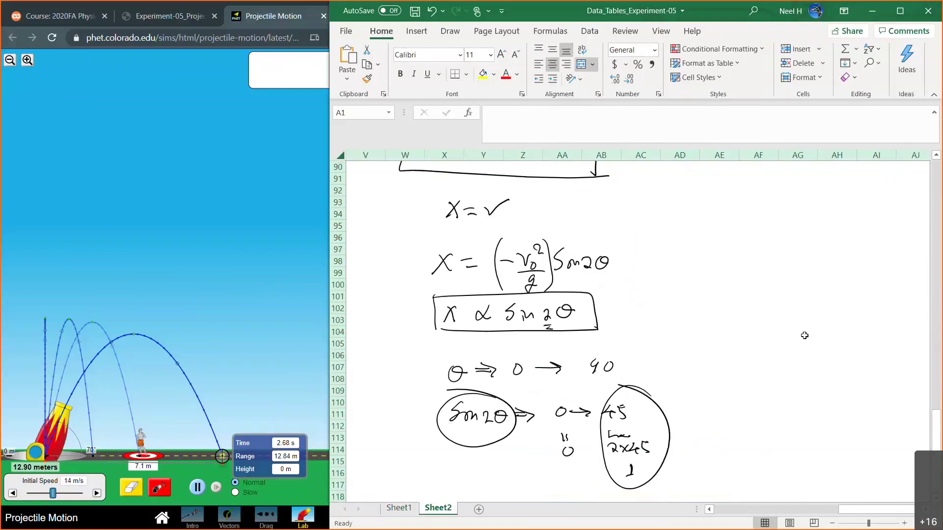
# - Bracket the handwritten range derivation on Sheet2 and handwrite the equation X = (-v0²/g) Sin2θ beside it
pyautogui.scroll(2, 805, 336)
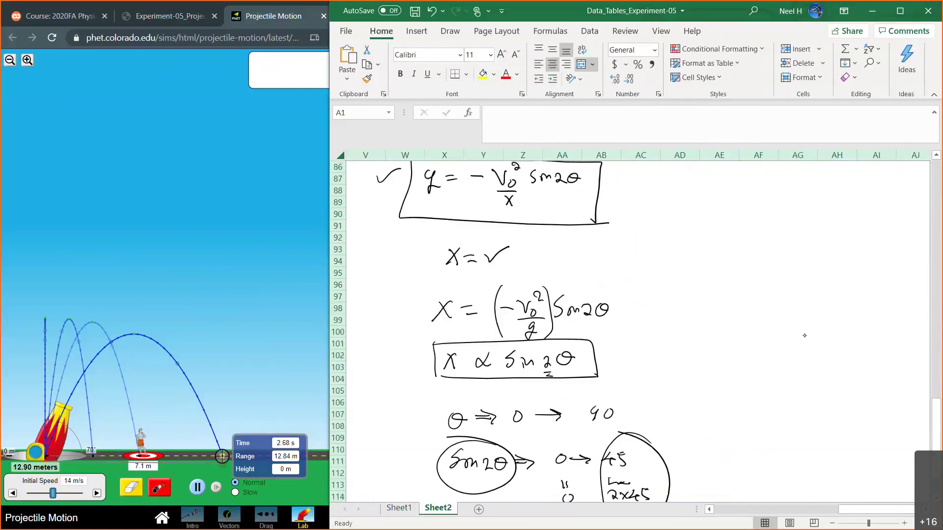
pyautogui.moveTo(638, 256); pyautogui.dragTo(652, 373)
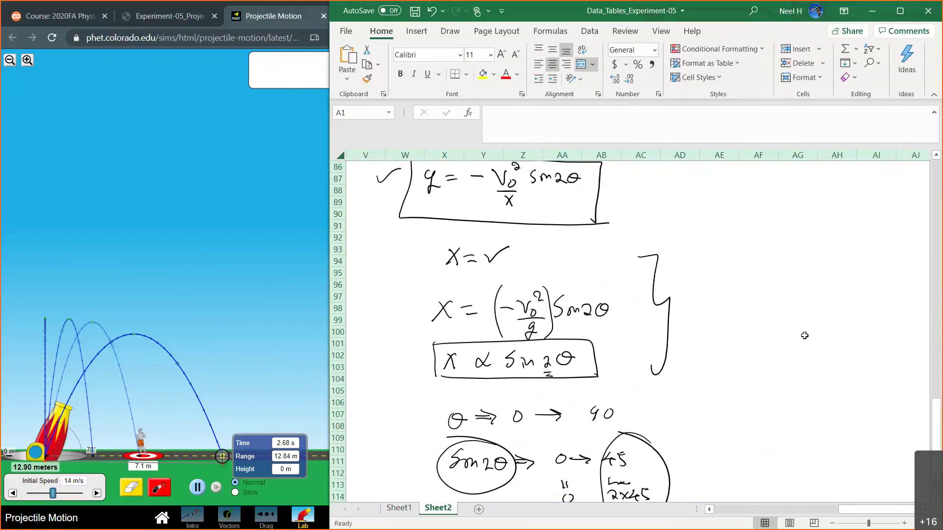
pyautogui.moveTo(722, 278)
pyautogui.mouseDown()
pyautogui.moveTo(736, 298)
pyautogui.moveTo(717, 296)
pyautogui.mouseUp()
pyautogui.moveTo(746, 284)
pyautogui.mouseDown()
pyautogui.moveTo(762, 281)
pyautogui.moveTo(764, 292)
pyautogui.mouseUp()
pyautogui.moveTo(784, 276)
pyautogui.mouseDown()
pyautogui.moveTo(812, 268)
pyautogui.moveTo(816, 277)
pyautogui.moveTo(816, 260)
pyautogui.moveTo(823, 267)
pyautogui.mouseUp()
pyautogui.moveTo(786, 290)
pyautogui.mouseDown()
pyautogui.moveTo(832, 289)
pyautogui.moveTo(806, 314)
pyautogui.mouseUp()
pyautogui.moveTo(833, 248); pyautogui.dragTo(828, 321)
pyautogui.moveTo(789, 251); pyautogui.dragTo(769, 321)
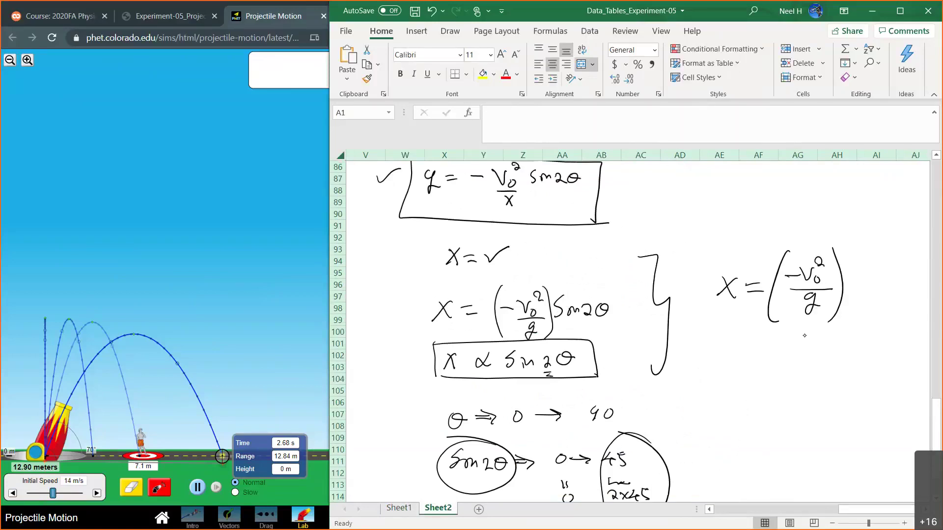
pyautogui.moveTo(860, 267)
pyautogui.mouseDown()
pyautogui.moveTo(844, 297)
pyautogui.moveTo(876, 296)
pyautogui.mouseUp()
pyautogui.moveTo(890, 277); pyautogui.dragTo(897, 284)
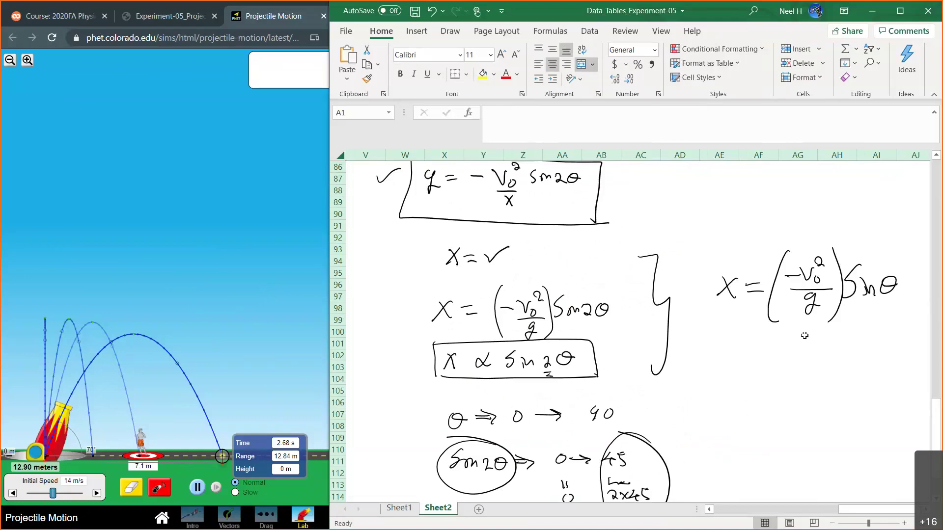
pyautogui.moveTo(882, 285); pyautogui.dragTo(896, 292)
pyautogui.moveTo(911, 278)
pyautogui.mouseDown()
pyautogui.moveTo(901, 284)
pyautogui.moveTo(911, 278)
pyautogui.mouseUp()
pyautogui.moveTo(899, 283); pyautogui.dragTo(916, 282)
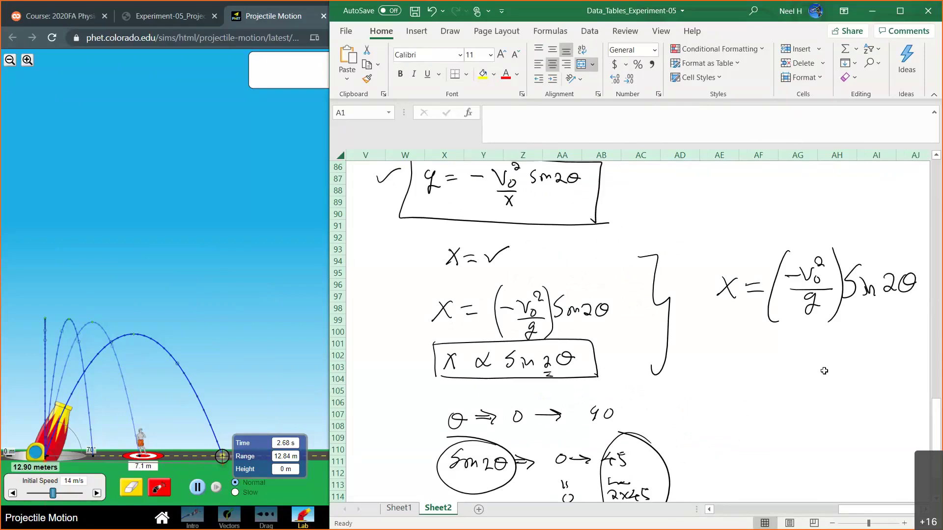
# - Mark below the new equation that its X maps to Y and the underbraced Sin2θ maps to X, using arrows
pyautogui.moveTo(730, 313); pyautogui.dragTo(730, 329)
pyautogui.moveTo(725, 314)
pyautogui.mouseDown()
pyautogui.moveTo(722, 333)
pyautogui.moveTo(733, 323)
pyautogui.mouseUp()
pyautogui.moveTo(856, 318); pyautogui.dragTo(916, 317)
pyautogui.moveTo(723, 366); pyautogui.dragTo(733, 375)
pyautogui.moveTo(740, 366); pyautogui.dragTo(731, 388)
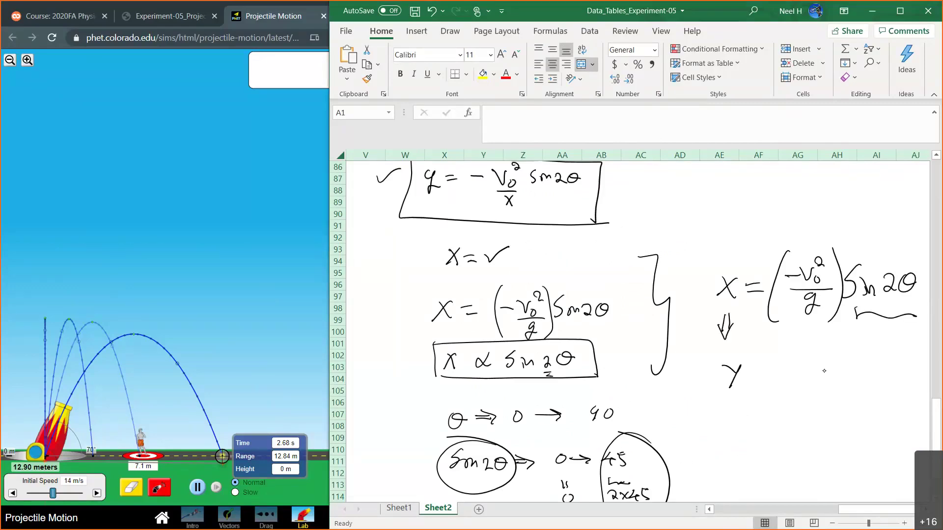
pyautogui.moveTo(883, 331); pyautogui.dragTo(884, 345)
pyautogui.moveTo(887, 330)
pyautogui.mouseDown()
pyautogui.moveTo(888, 345)
pyautogui.moveTo(895, 337)
pyautogui.mouseUp()
pyautogui.moveTo(870, 370); pyautogui.dragTo(883, 388)
pyautogui.moveTo(882, 372); pyautogui.dragTo(870, 388)
# - Sketch a pair of graph axes around rows 109 to 117, labelling the vertical axis X and the horizontal axis Sin2θ
pyautogui.scroll(-6, 824, 370)
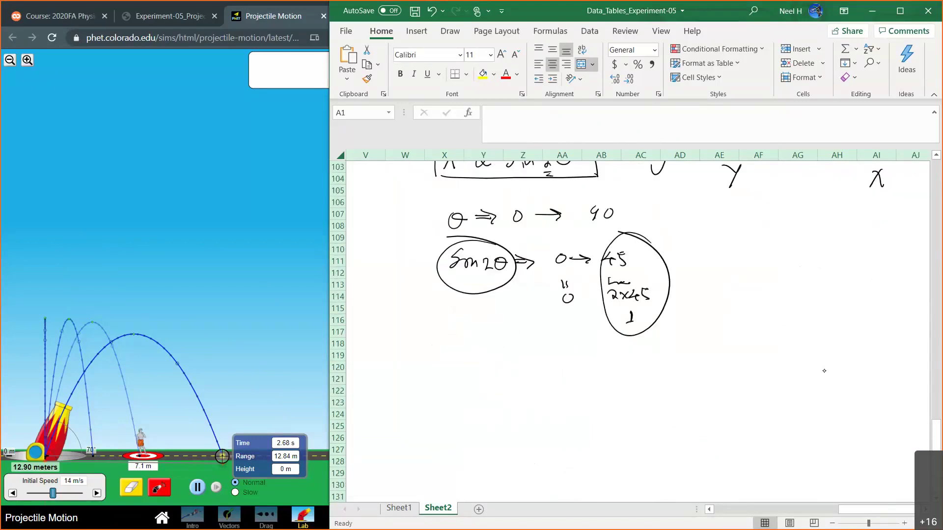
pyautogui.moveTo(773, 235)
pyautogui.mouseDown()
pyautogui.moveTo(778, 328)
pyautogui.moveTo(893, 317)
pyautogui.mouseUp()
pyautogui.moveTo(874, 310); pyautogui.dragTo(883, 322)
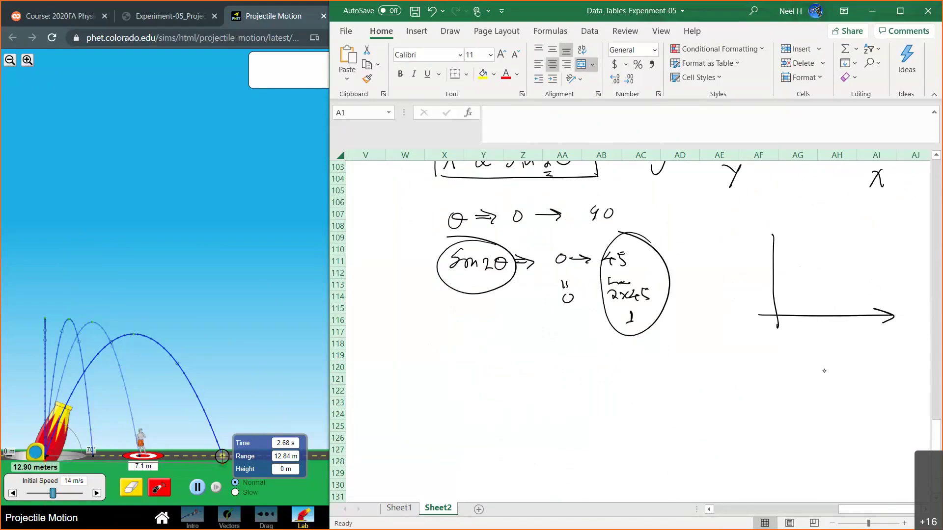
pyautogui.moveTo(769, 248); pyautogui.dragTo(781, 248)
pyautogui.moveTo(877, 337); pyautogui.dragTo(866, 354)
pyautogui.moveTo(884, 344); pyautogui.dragTo(886, 350)
pyautogui.moveTo(904, 337); pyautogui.dragTo(918, 345)
pyautogui.moveTo(926, 334); pyautogui.dragTo(923, 335)
pyautogui.moveTo(746, 230); pyautogui.dragTo(762, 248)
pyautogui.moveTo(761, 229); pyautogui.dragTo(746, 249)
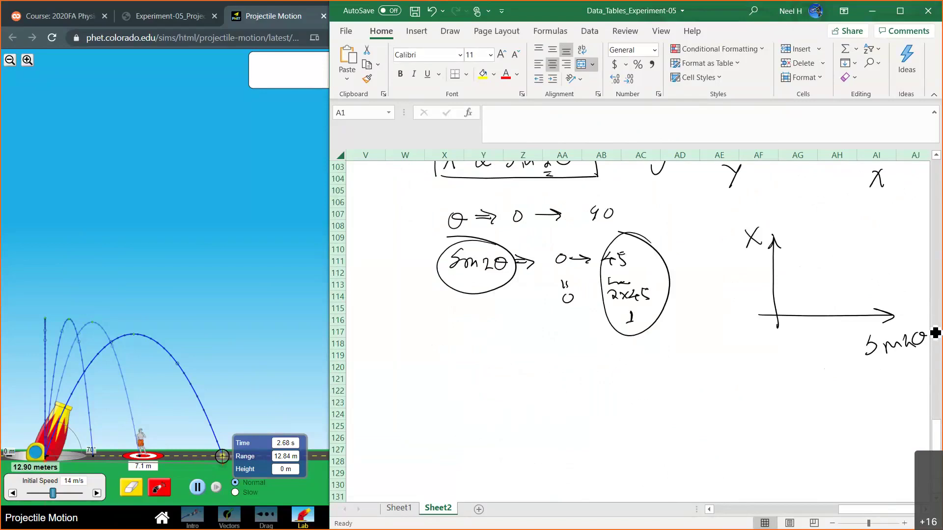
# - Mark the origin and a rising series of star-shaped data points on the sketched X versus Sin2θ graph
pyautogui.scroll(3, 929, 326)
pyautogui.hscroll(2, 929, 326)
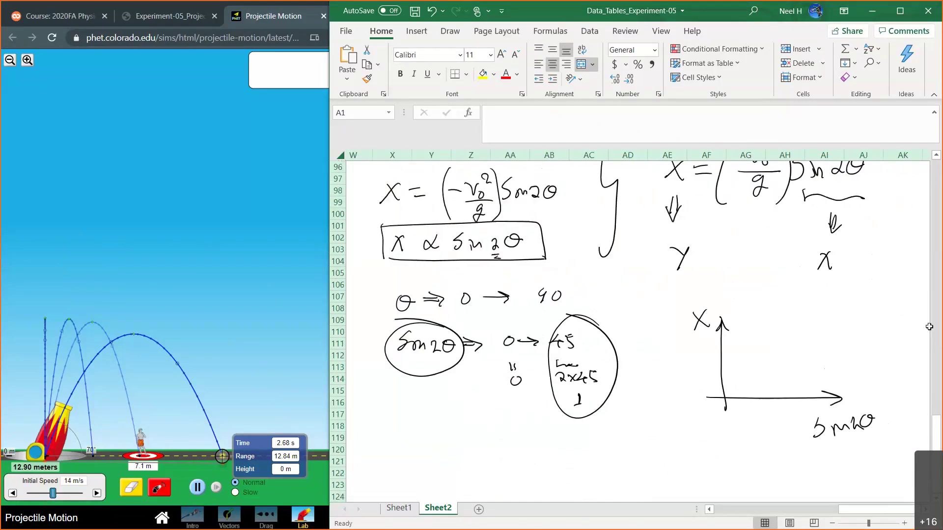
pyautogui.moveTo(749, 382); pyautogui.dragTo(759, 389)
pyautogui.moveTo(756, 381); pyautogui.dragTo(750, 390)
pyautogui.moveTo(768, 366)
pyautogui.mouseDown()
pyautogui.moveTo(778, 371)
pyautogui.moveTo(799, 354)
pyautogui.mouseUp()
pyautogui.moveTo(798, 345)
pyautogui.mouseDown()
pyautogui.moveTo(788, 354)
pyautogui.moveTo(818, 338)
pyautogui.mouseUp()
pyautogui.moveTo(816, 331); pyautogui.dragTo(809, 339)
pyautogui.moveTo(827, 317); pyautogui.dragTo(838, 324)
pyautogui.moveTo(836, 316); pyautogui.dragTo(828, 326)
pyautogui.moveTo(736, 398)
pyautogui.mouseDown()
pyautogui.moveTo(729, 405)
pyautogui.moveTo(759, 386)
pyautogui.mouseUp()
pyautogui.moveTo(829, 318); pyautogui.dragTo(841, 314)
pyautogui.moveTo(770, 362); pyautogui.dragTo(778, 369)
# - Handwrite the label "trendline" above the plotted points of the sketched graph
pyautogui.moveTo(771, 314); pyautogui.dragTo(762, 344)
pyautogui.moveTo(762, 329)
pyautogui.mouseDown()
pyautogui.moveTo(798, 318)
pyautogui.moveTo(820, 295)
pyautogui.mouseUp()
pyautogui.moveTo(825, 283)
pyautogui.mouseDown()
pyautogui.moveTo(825, 310)
pyautogui.moveTo(844, 290)
pyautogui.mouseUp()
pyautogui.moveTo(847, 295); pyautogui.dragTo(864, 287)
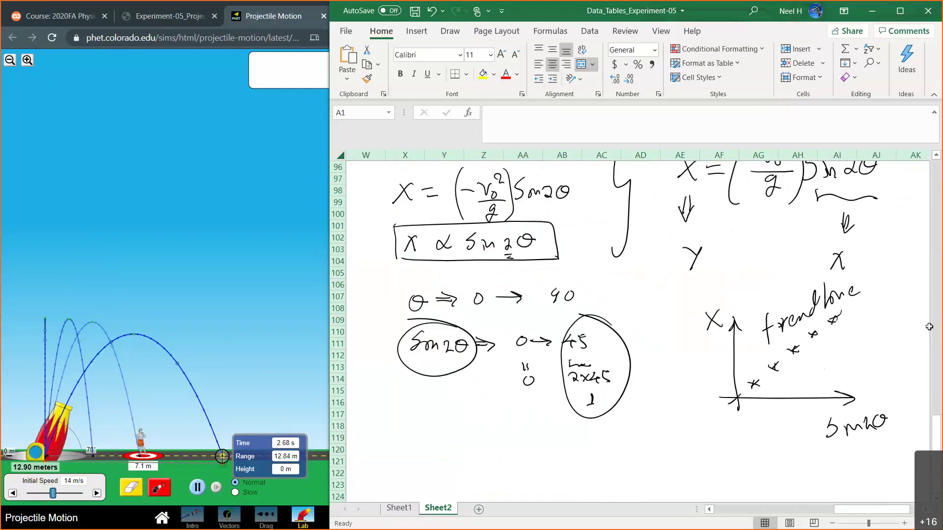
# - Handwrite Slope = -v0²/g below the sketched graph, around rows 122 to 127
pyautogui.scroll(1, 843, 255)
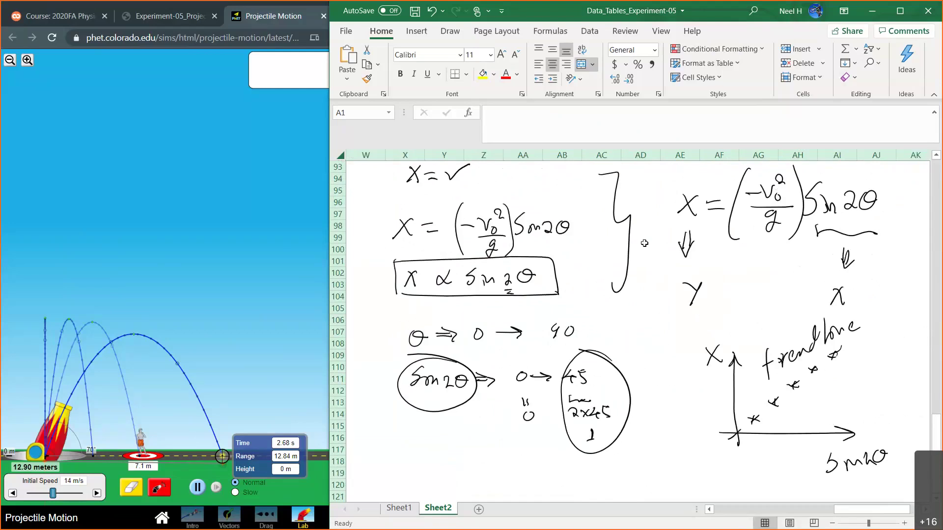
pyautogui.scroll(-5, 644, 243)
pyautogui.moveTo(726, 356); pyautogui.dragTo(706, 380)
pyautogui.moveTo(736, 350)
pyautogui.mouseDown()
pyautogui.moveTo(727, 379)
pyautogui.moveTo(752, 371)
pyautogui.mouseUp()
pyautogui.moveTo(763, 375); pyautogui.dragTo(792, 366)
pyautogui.moveTo(781, 374); pyautogui.dragTo(830, 360)
pyautogui.moveTo(835, 354); pyautogui.dragTo(849, 350)
pyautogui.moveTo(847, 365); pyautogui.dragTo(861, 355)
pyautogui.moveTo(816, 376)
pyautogui.mouseDown()
pyautogui.moveTo(867, 375)
pyautogui.moveTo(833, 403)
pyautogui.moveTo(856, 388)
pyautogui.mouseUp()
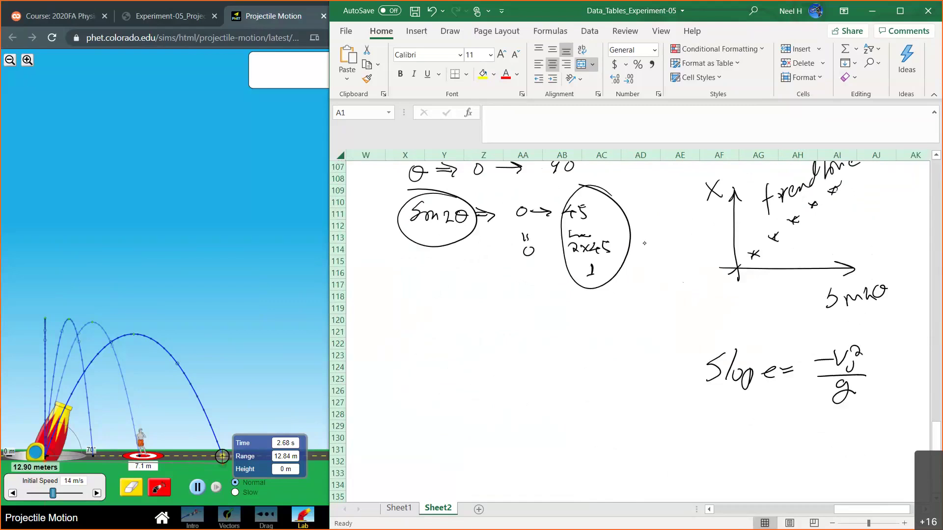
# - Handwrite g = -v0²/Slope below the slope equation and draw a box around it
pyautogui.moveTo(763, 423)
pyautogui.mouseDown()
pyautogui.moveTo(764, 441)
pyautogui.moveTo(782, 427)
pyautogui.mouseUp()
pyautogui.moveTo(774, 435); pyautogui.dragTo(812, 429)
pyautogui.moveTo(814, 420)
pyautogui.mouseDown()
pyautogui.moveTo(830, 428)
pyautogui.moveTo(845, 421)
pyautogui.moveTo(843, 439)
pyautogui.mouseUp()
pyautogui.moveTo(826, 444)
pyautogui.mouseDown()
pyautogui.moveTo(812, 458)
pyautogui.moveTo(841, 469)
pyautogui.moveTo(858, 459)
pyautogui.mouseUp()
pyautogui.moveTo(729, 413)
pyautogui.mouseDown()
pyautogui.moveTo(877, 402)
pyautogui.moveTo(869, 478)
pyautogui.moveTo(786, 468)
pyautogui.moveTo(860, 461)
pyautogui.mouseUp()
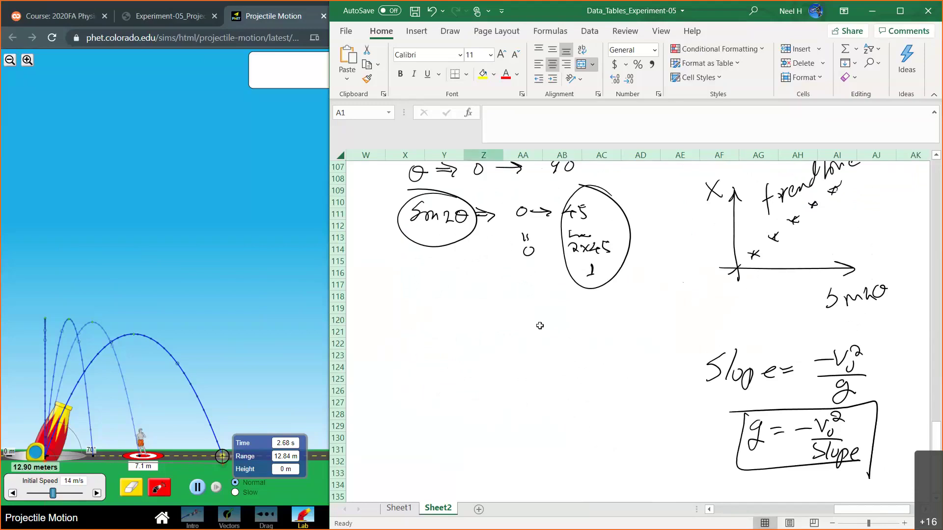
# - Switch to Experiment-05_Projectile_Simulation.pdf in the browser and review the Part B graphing instructions, then return to the Projectile Motion page
pyautogui.scroll(2, 539, 326)
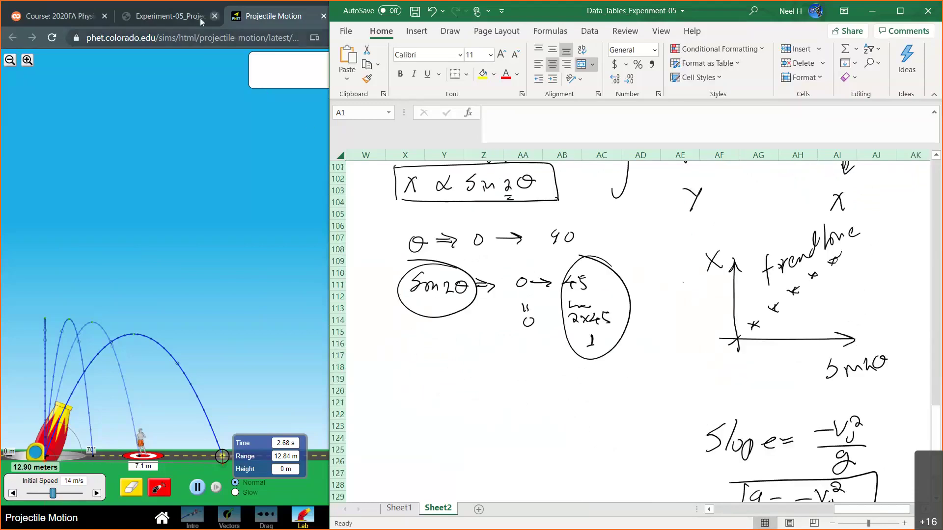
pyautogui.click(180, 18)
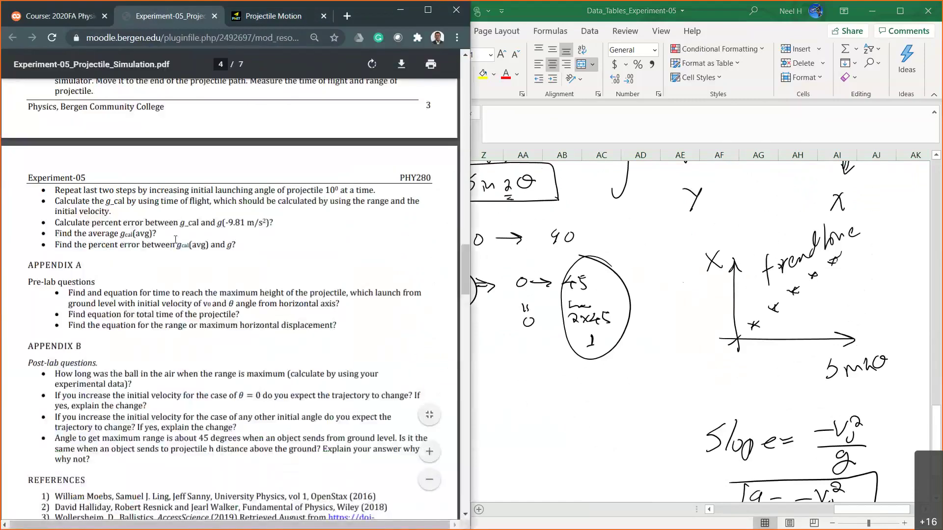
pyautogui.scroll(4, 164, 297)
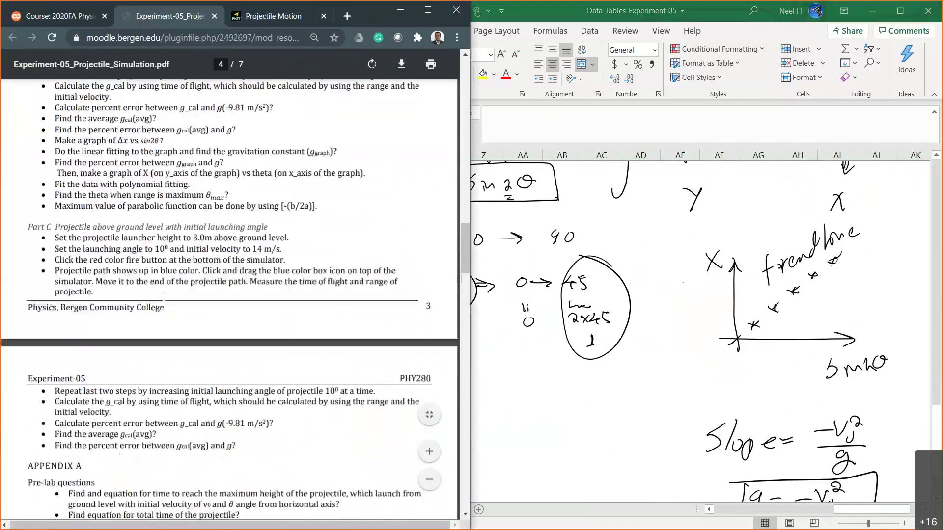
pyautogui.scroll(-20, 164, 297)
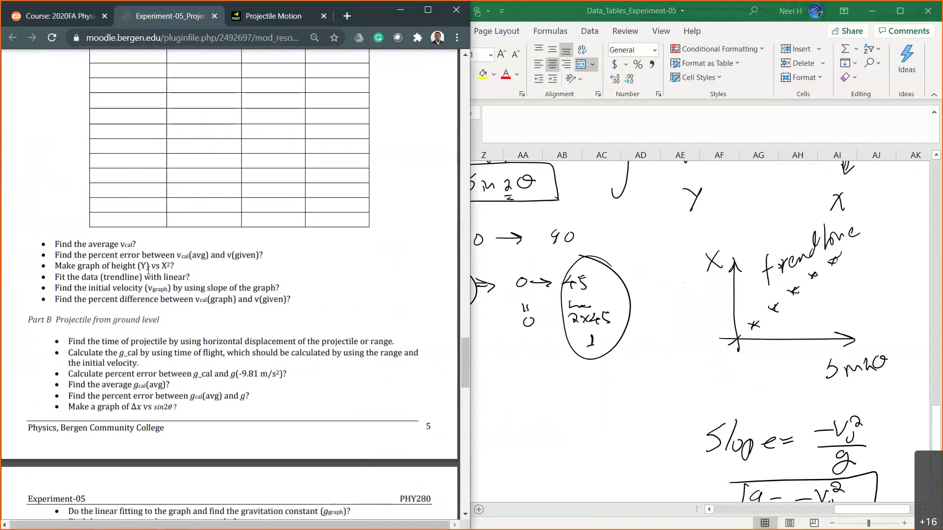
pyautogui.scroll(-4, 132, 249)
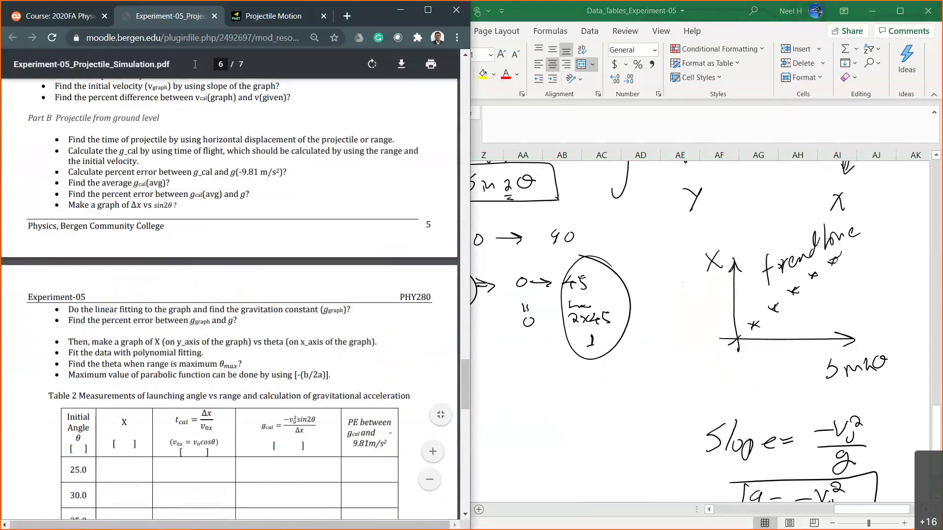
pyautogui.click(264, 20)
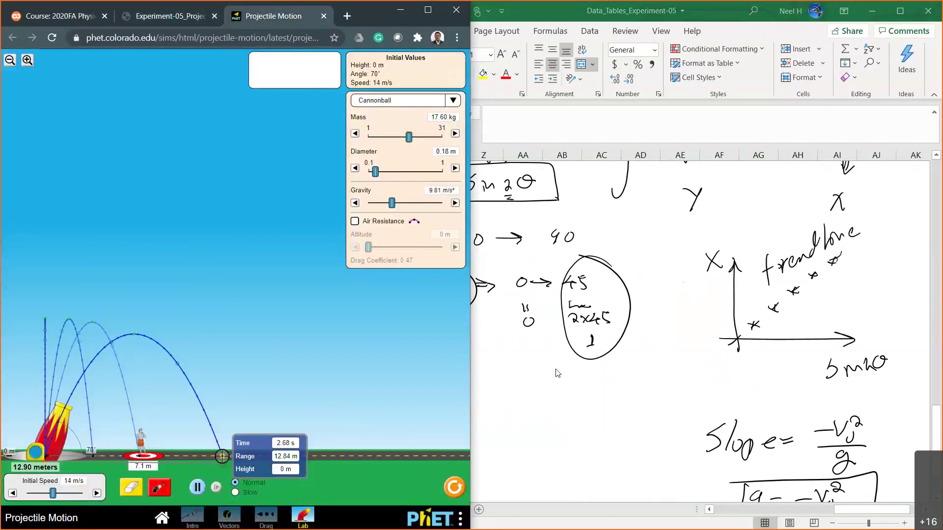
# - Switch back to Sheet1 of the Data_Tables_Experiment-05 workbook in Excel and enter the heading text Sin 2 in G36
pyautogui.click(426, 511)
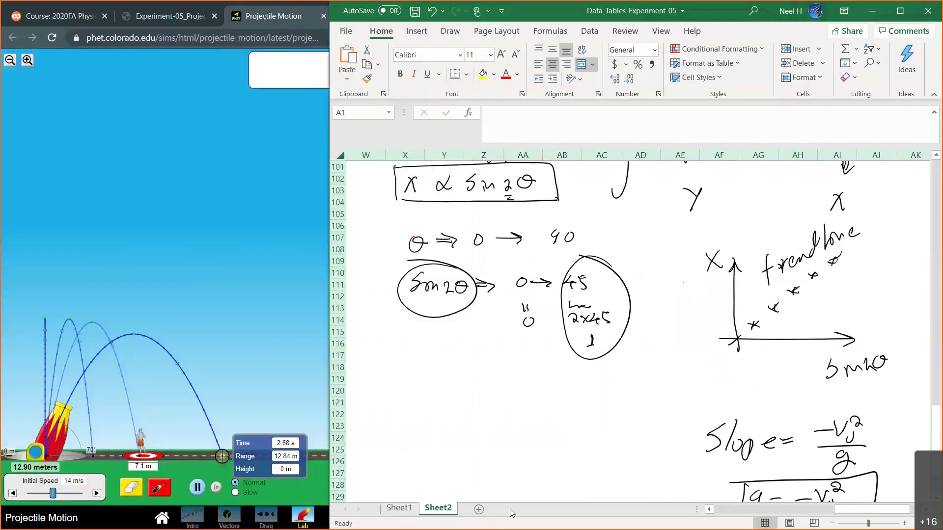
pyautogui.click(399, 508)
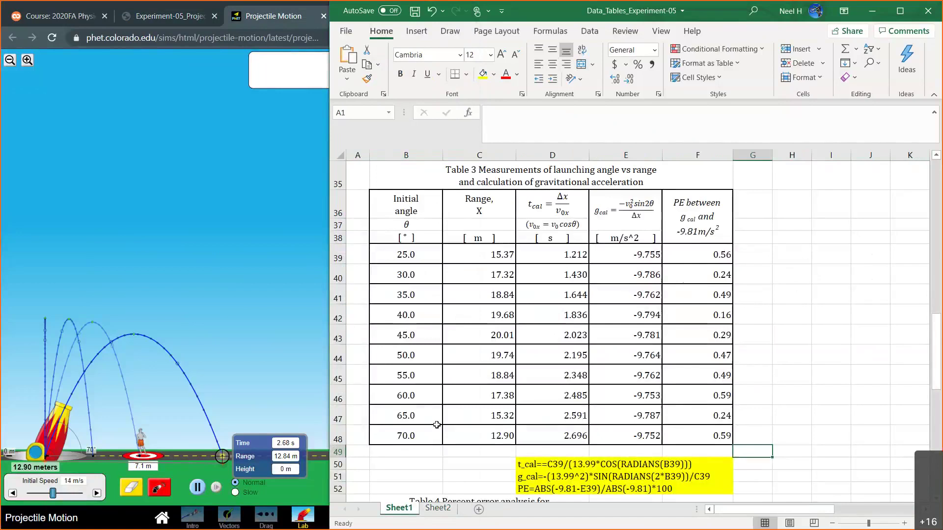
pyautogui.click(757, 206)
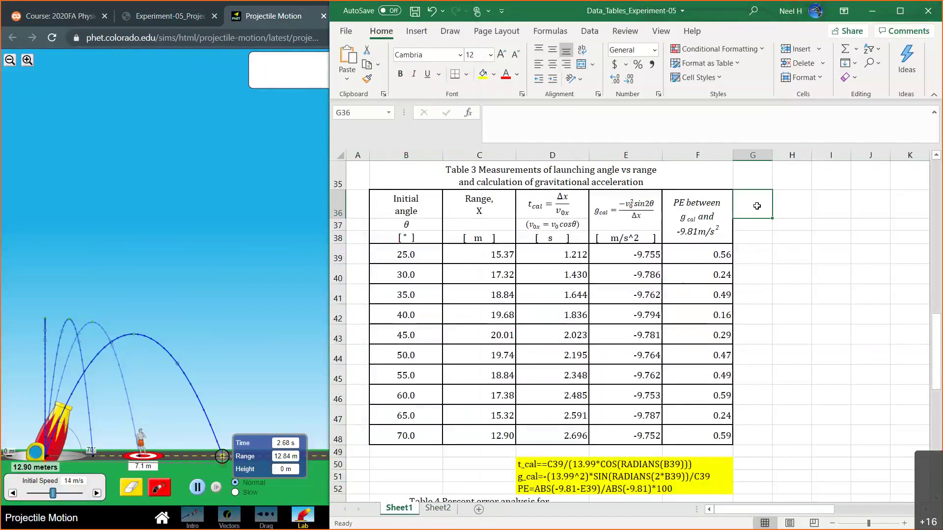
pyautogui.write('S')
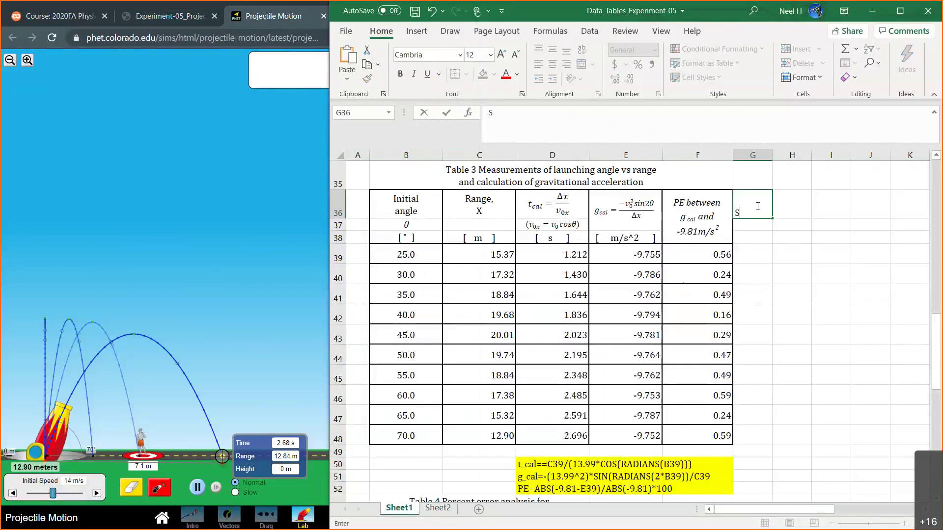
pyautogui.write('in 2')
pyautogui.click(427, 225)
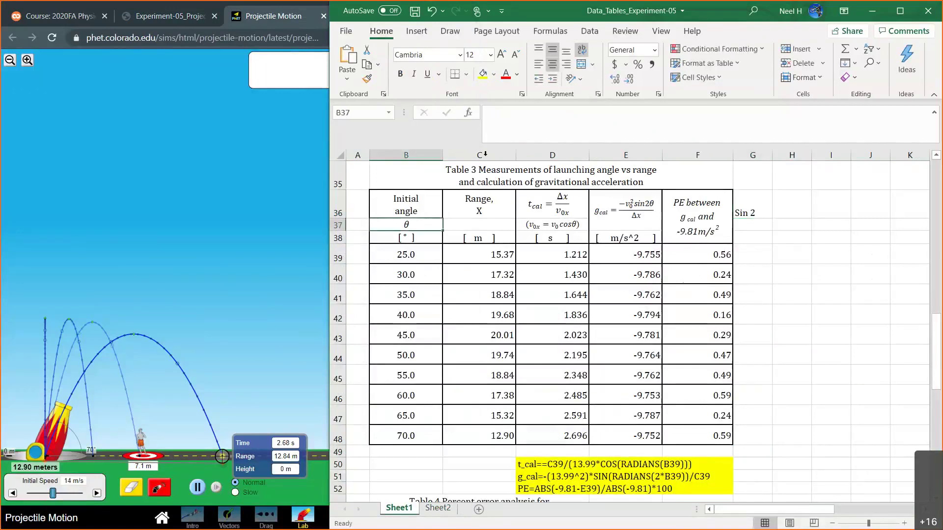
pyautogui.click(406, 236)
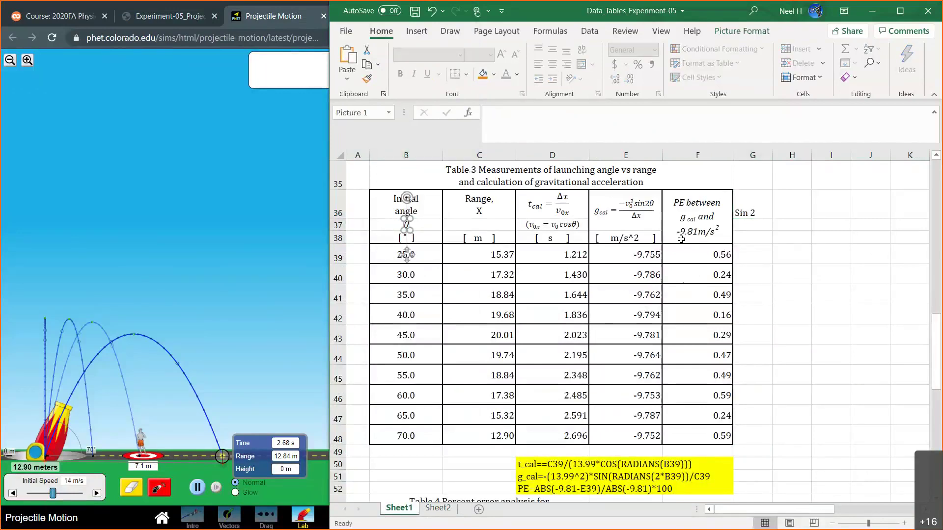
# - Append the symbol θ to the heading in G36 so it reads Sin 2θ
pyautogui.click(753, 211)
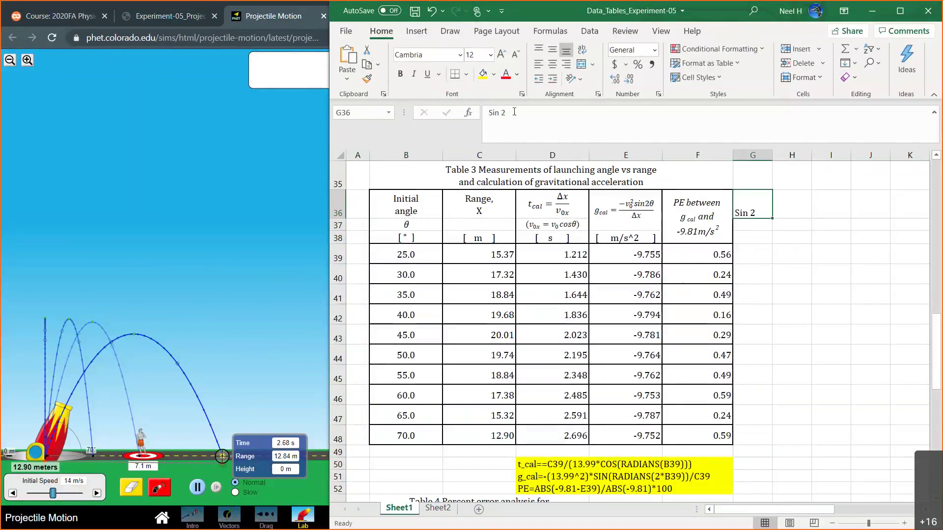
pyautogui.click(532, 114)
pyautogui.click(416, 31)
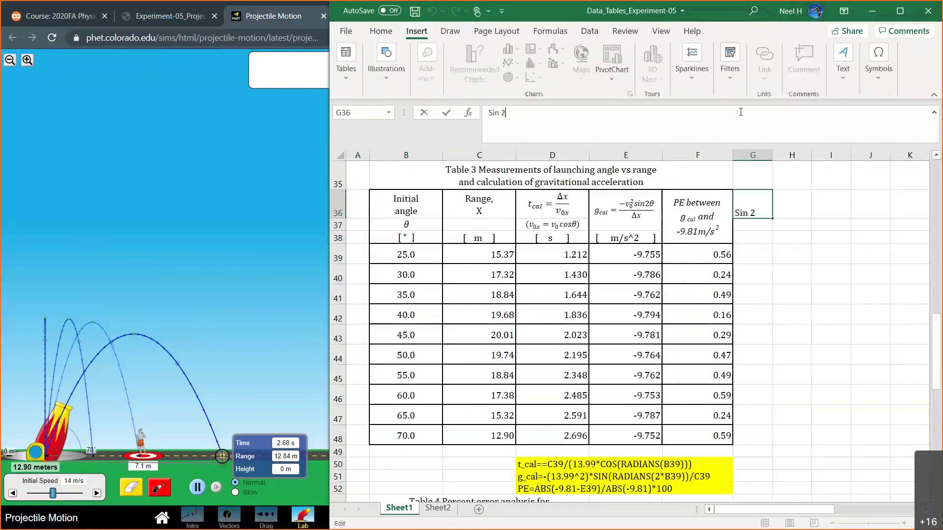
pyautogui.click(877, 89)
pyautogui.click(907, 123)
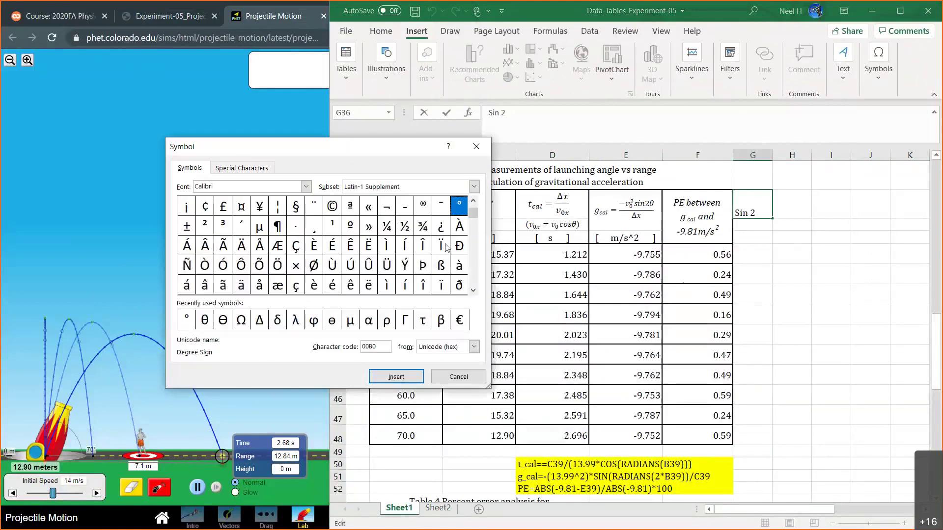
pyautogui.click(205, 320)
pyautogui.click(396, 376)
pyautogui.click(458, 377)
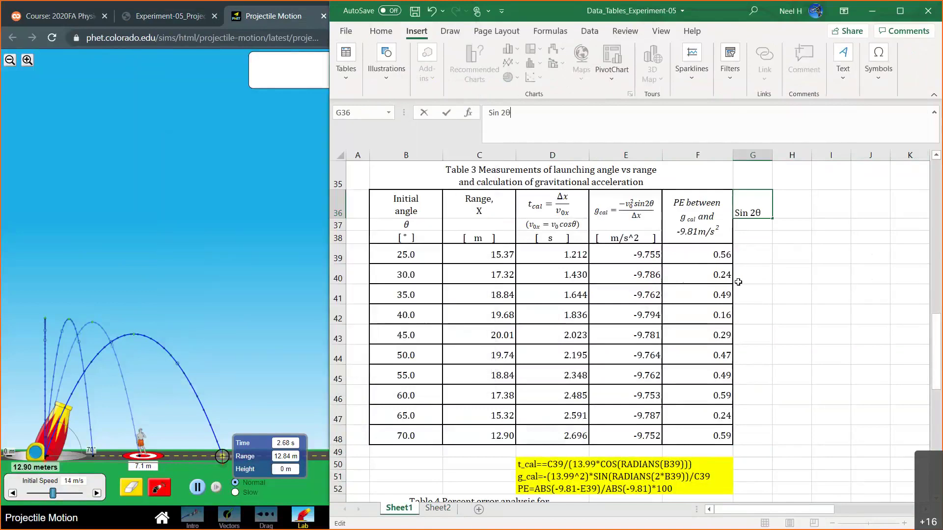
# - Enter the formula =SIN(RADIANS(2*B39)) in G39 for the first Sin 2θ value
pyautogui.click(757, 251)
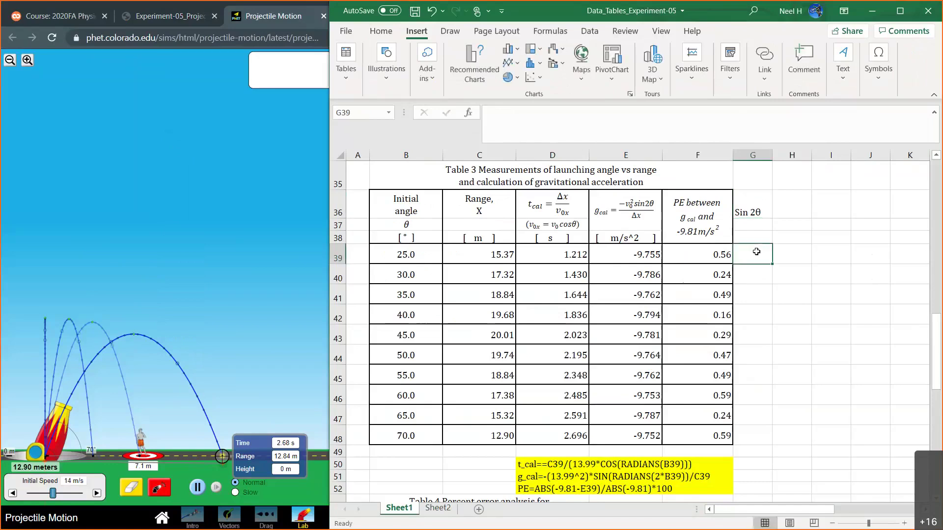
pyautogui.write('=')
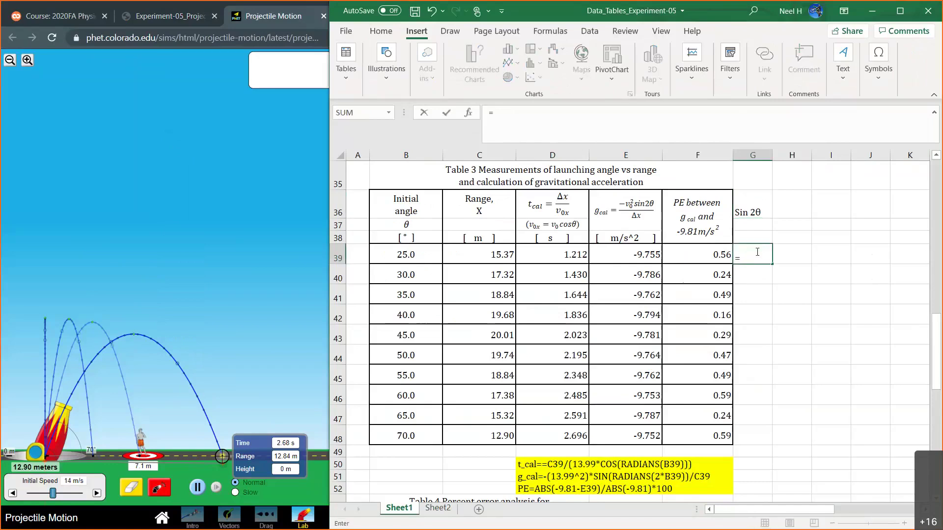
pyautogui.write('sin(ra')
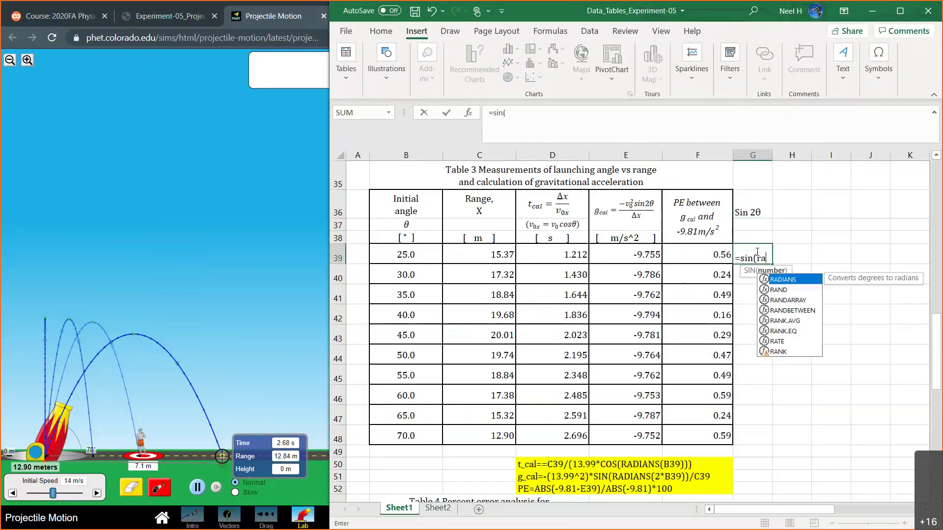
pyautogui.doubleClick(784, 280)
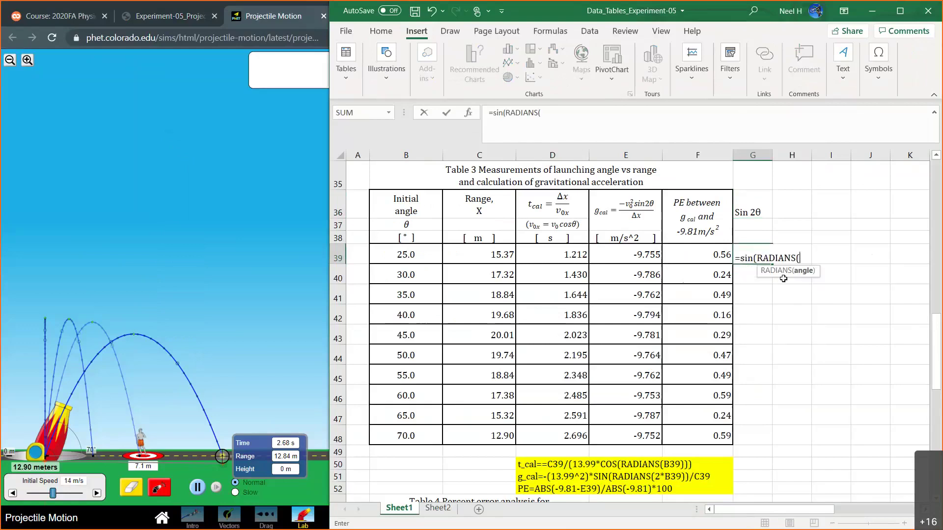
pyautogui.write('2*')
pyautogui.click(401, 252)
pyautogui.write(')')
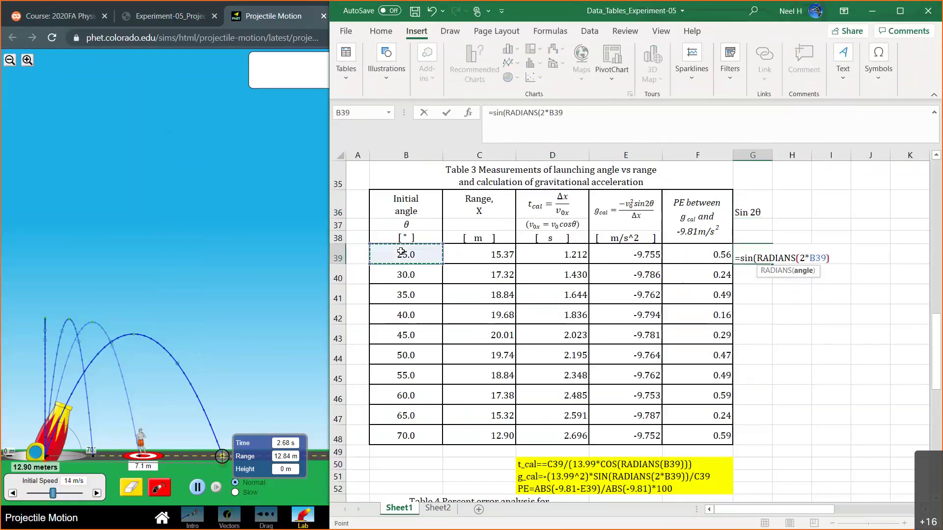
pyautogui.write(')')
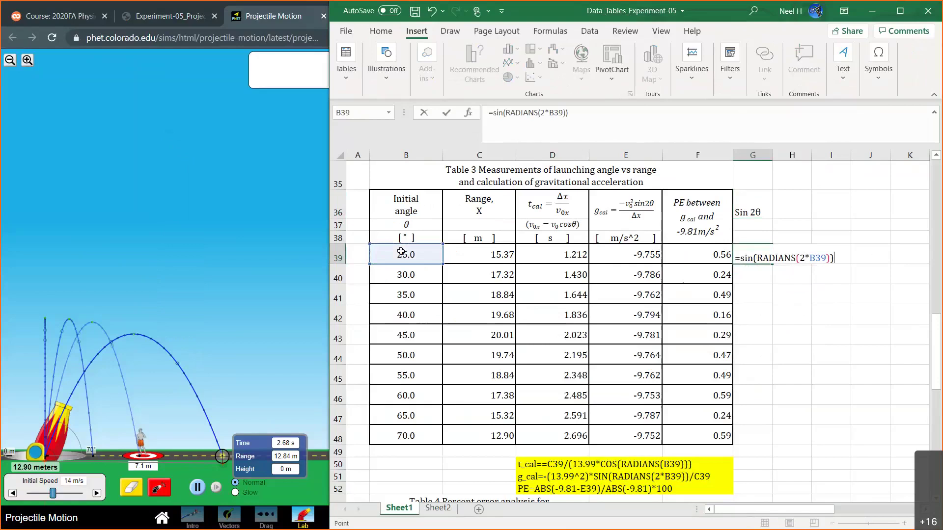
pyautogui.press('Return')
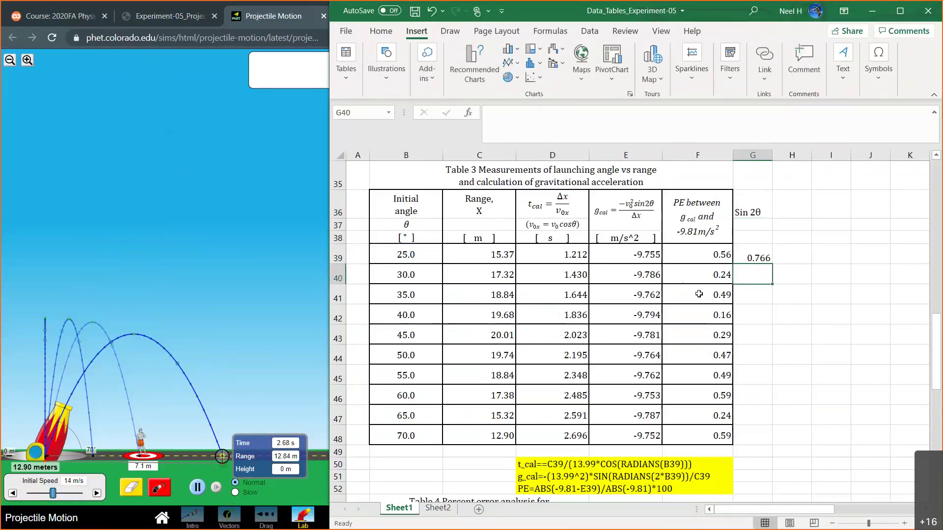
# - Copy the formula text from G39 and record it in D49 as the note sin2*theta=SIN(RADIANS(2*B39))
pyautogui.scroll(-2, 712, 275)
pyautogui.scroll(2, 758, 206)
pyautogui.click(754, 253)
pyautogui.click(581, 114)
pyautogui.moveTo(572, 112); pyautogui.dragTo(474, 109)
pyautogui.click(552, 112)
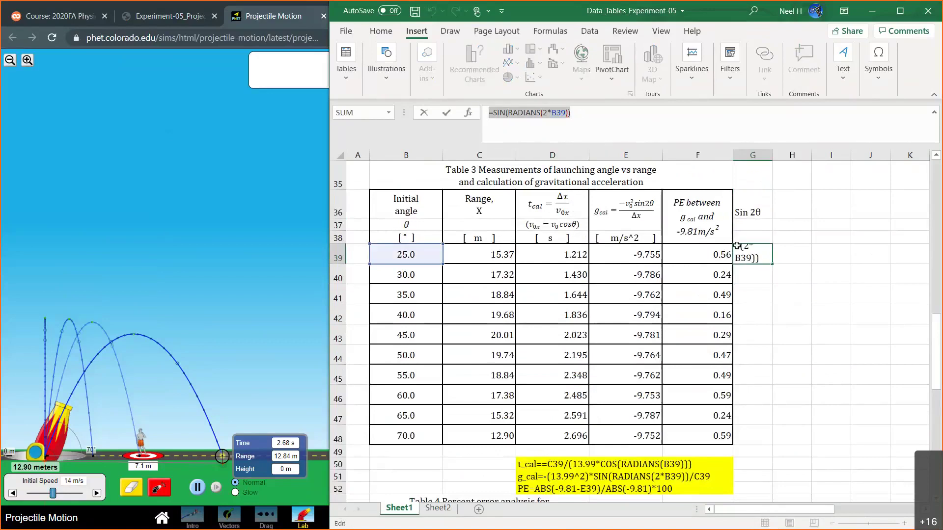
pyautogui.click(555, 454)
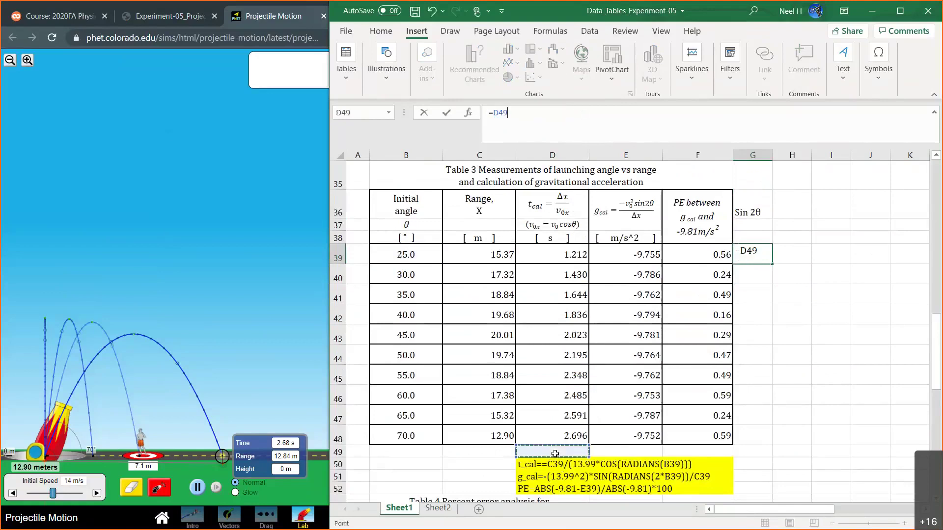
pyautogui.press('Escape')
pyautogui.click(554, 454)
pyautogui.write('sin')
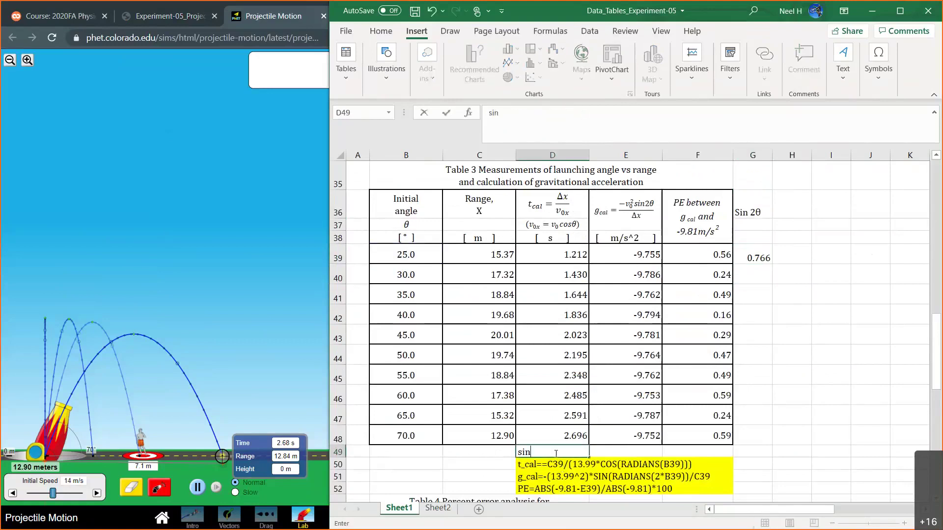
pyautogui.write('2*theta=SIN(RADIANS(2*B39))')
pyautogui.press('Return')
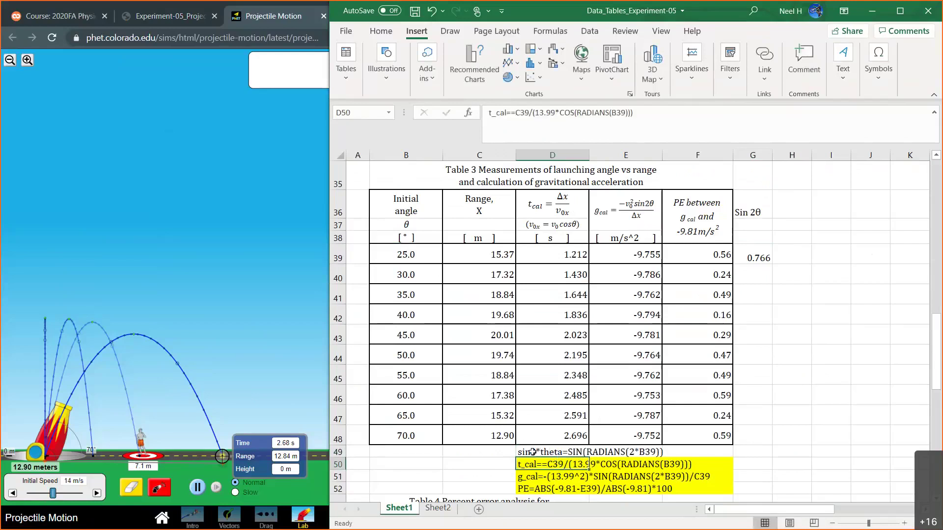
# - Highlight the sin2*theta formula note in D49:E49 with a yellow fill
pyautogui.moveTo(532, 451); pyautogui.dragTo(643, 451)
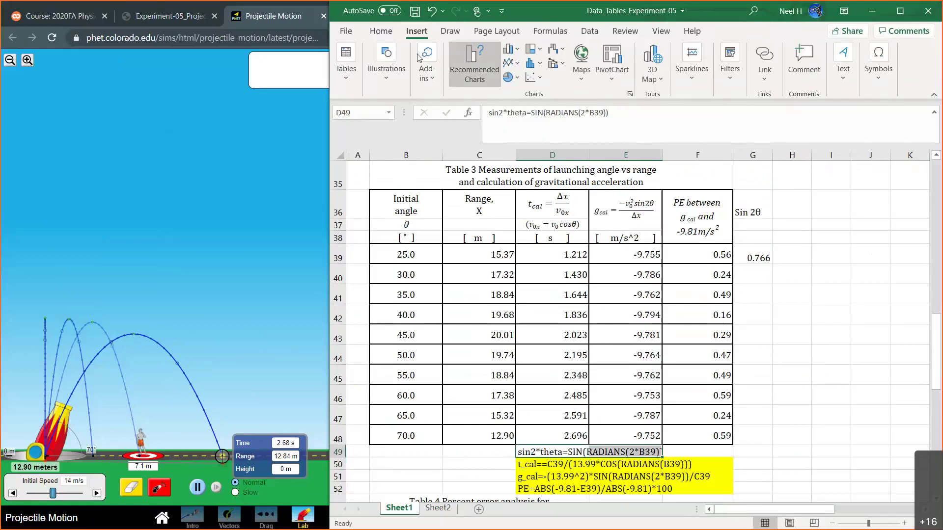
pyautogui.click(382, 33)
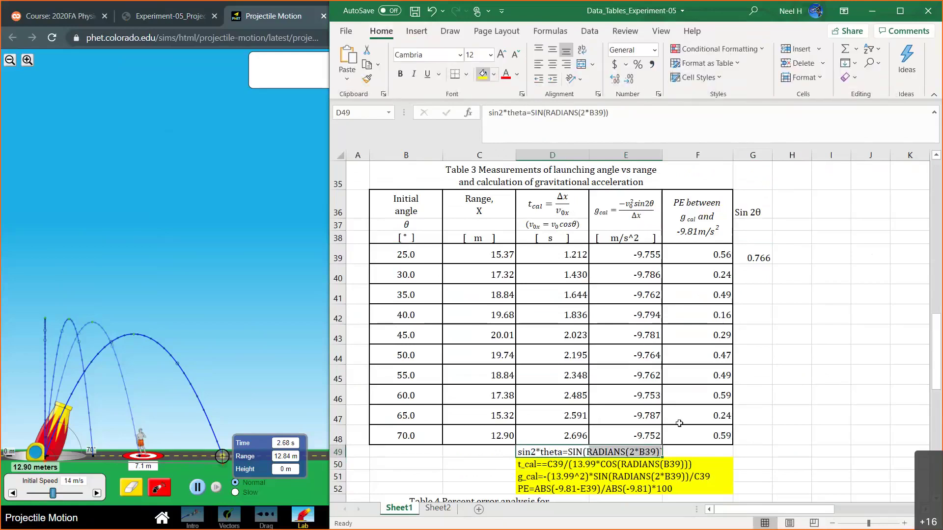
pyautogui.click(484, 76)
pyautogui.click(764, 447)
# - Fill the Sin 2θ formula from G39 down to G48 and give G36:G48 all borders plus a thick outside border
pyautogui.click(764, 250)
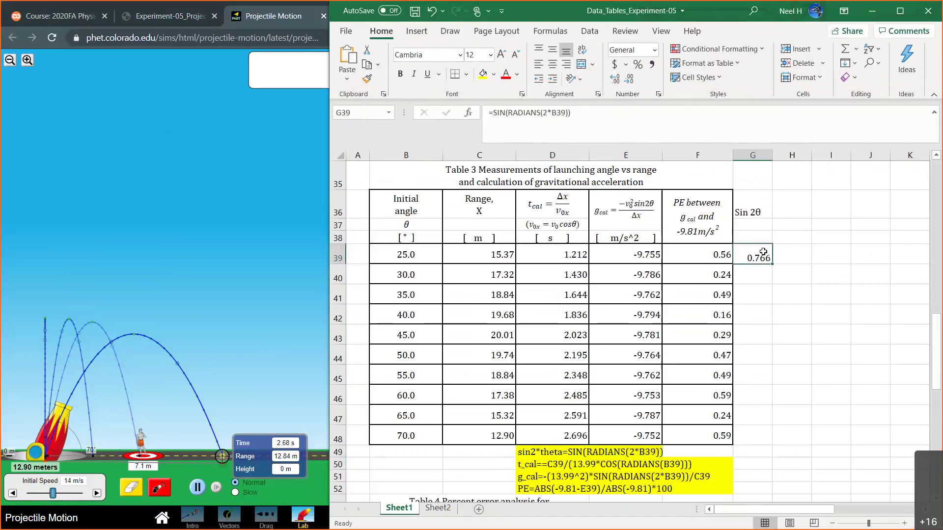
pyautogui.moveTo(771, 263); pyautogui.dragTo(765, 438)
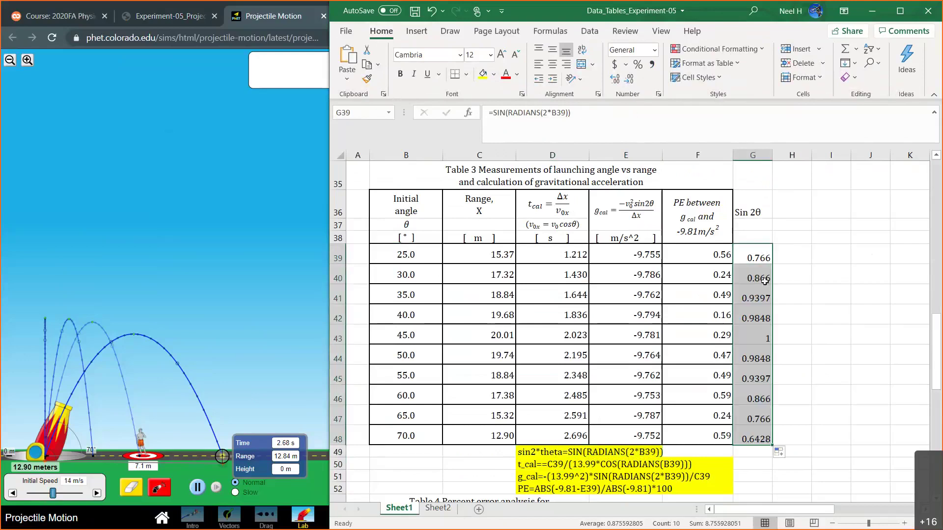
pyautogui.moveTo(758, 206); pyautogui.dragTo(748, 433)
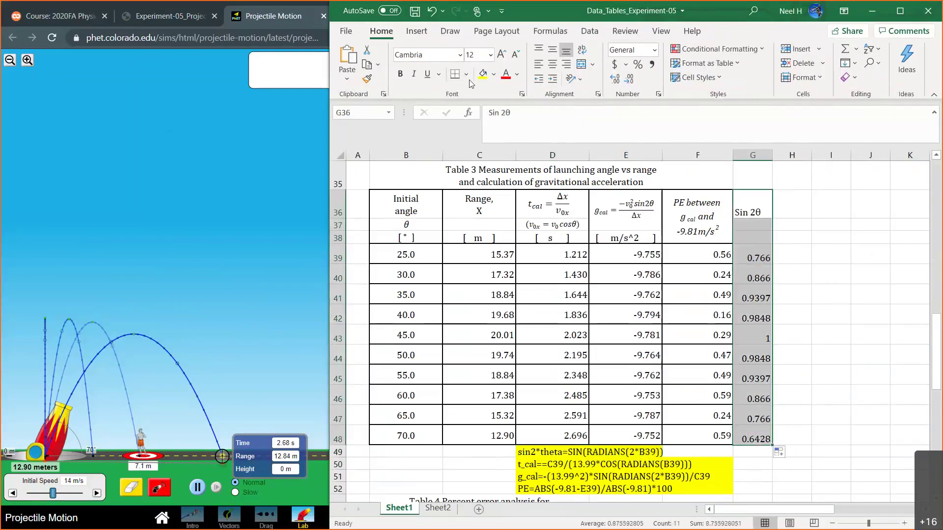
pyautogui.click(466, 74)
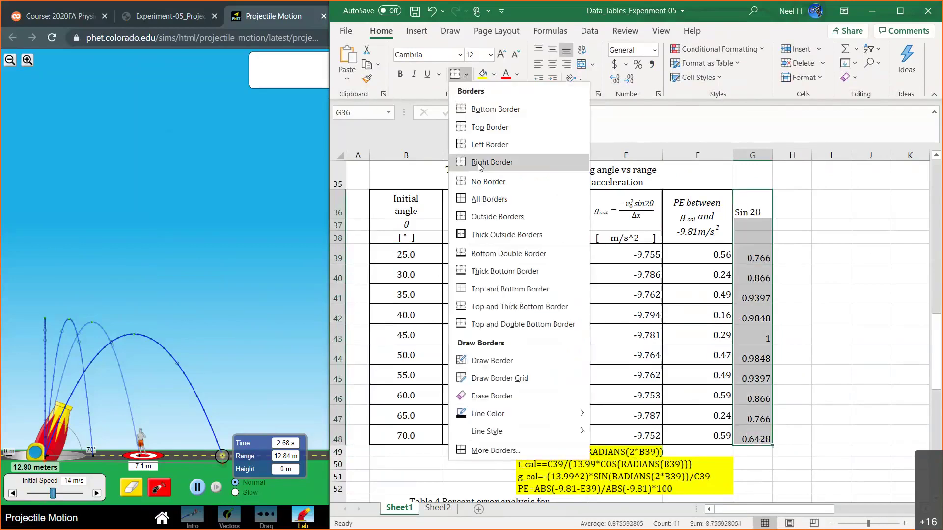
pyautogui.click(478, 200)
pyautogui.click(466, 74)
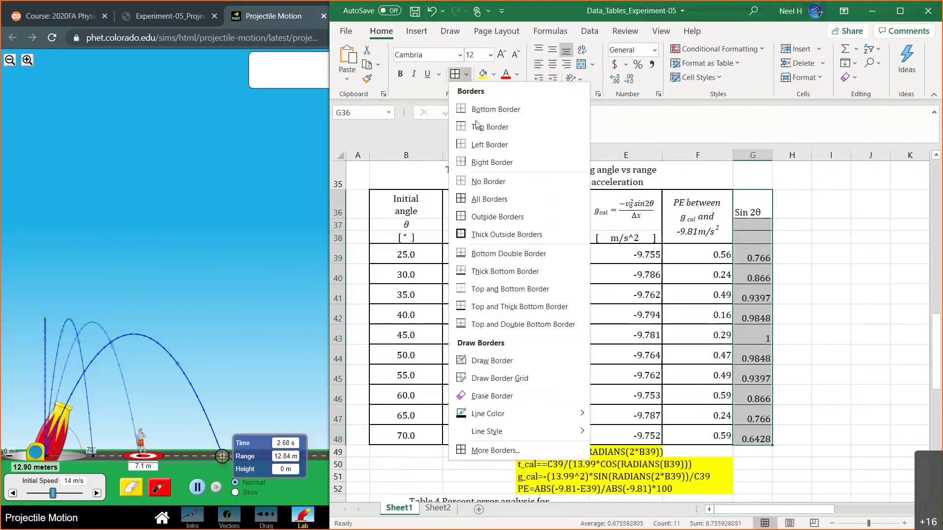
pyautogui.click(479, 234)
pyautogui.moveTo(751, 256); pyautogui.dragTo(750, 438)
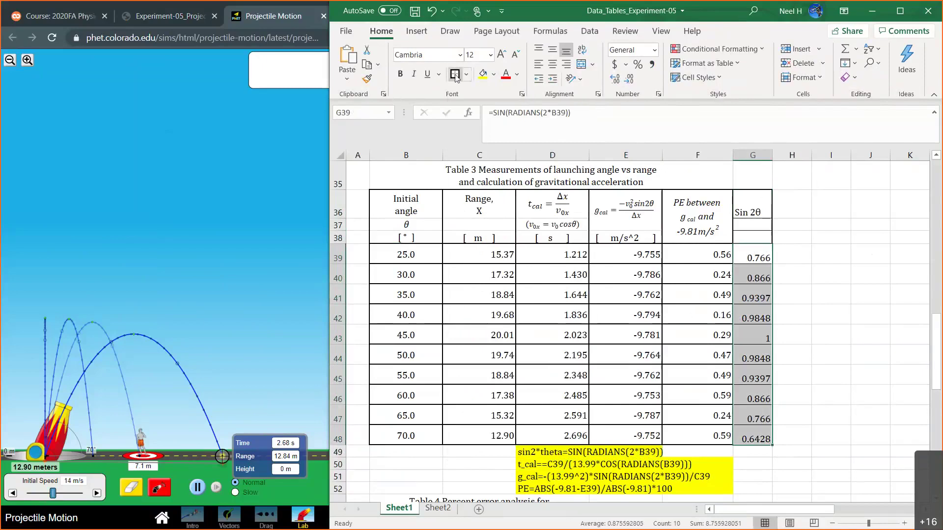
pyautogui.click(700, 338)
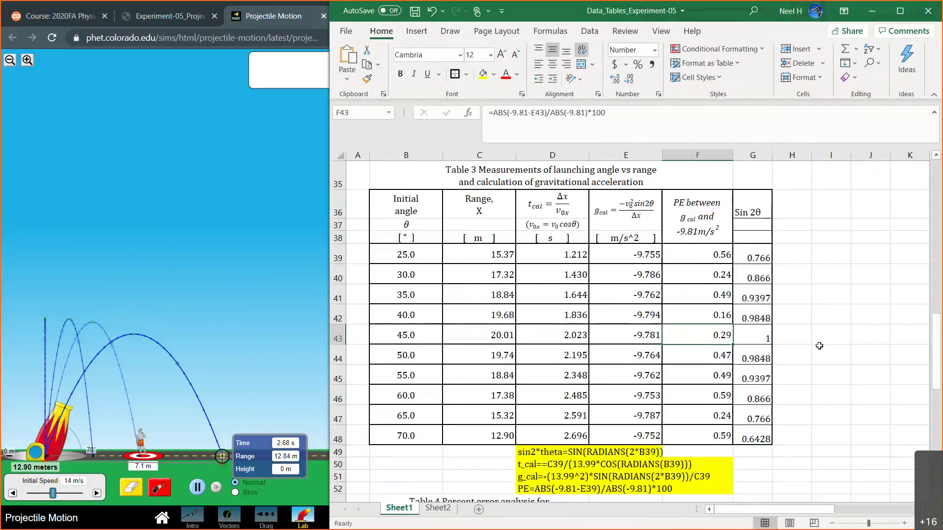
pyautogui.moveTo(753, 212); pyautogui.dragTo(759, 427)
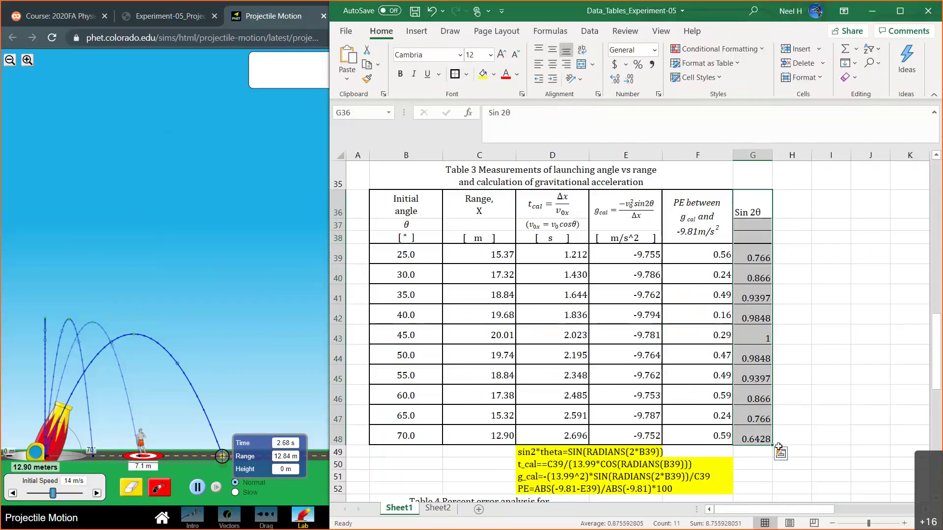
pyautogui.click(824, 339)
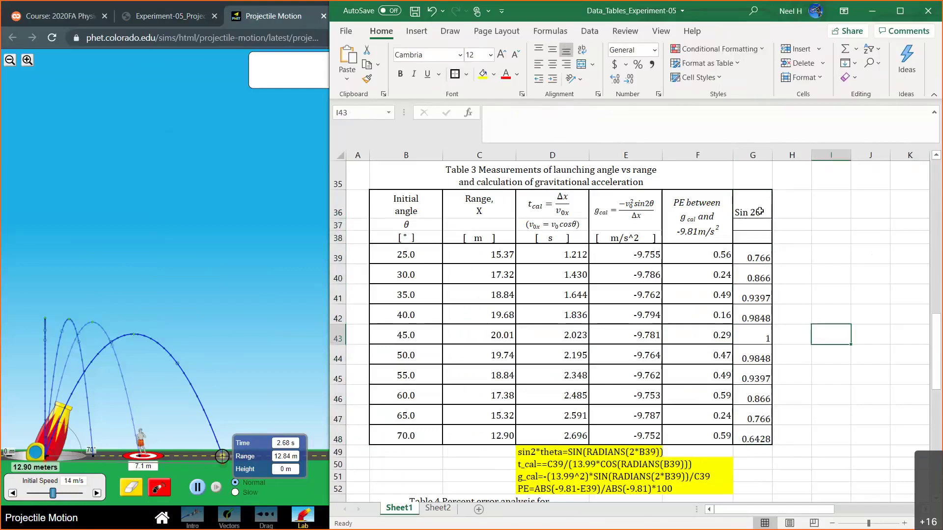
pyautogui.moveTo(759, 212); pyautogui.dragTo(766, 432)
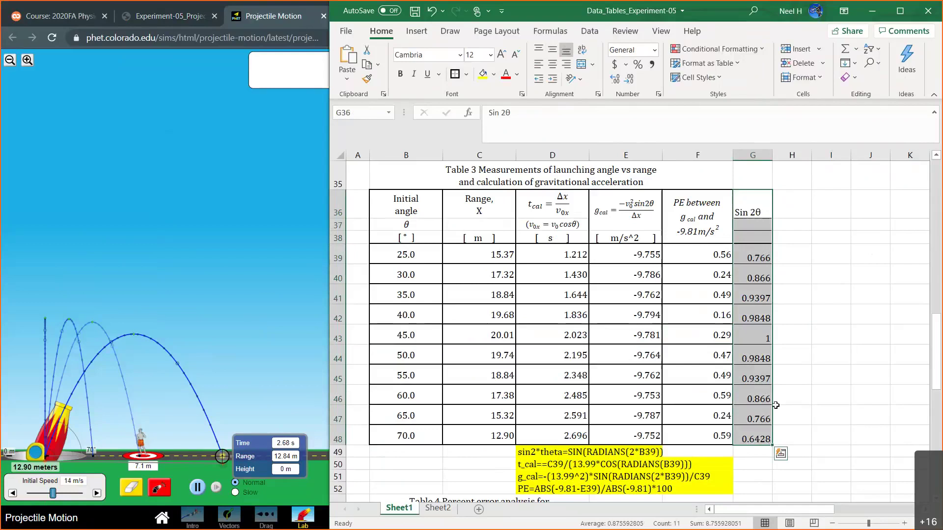
pyautogui.moveTo(753, 231); pyautogui.dragTo(768, 409)
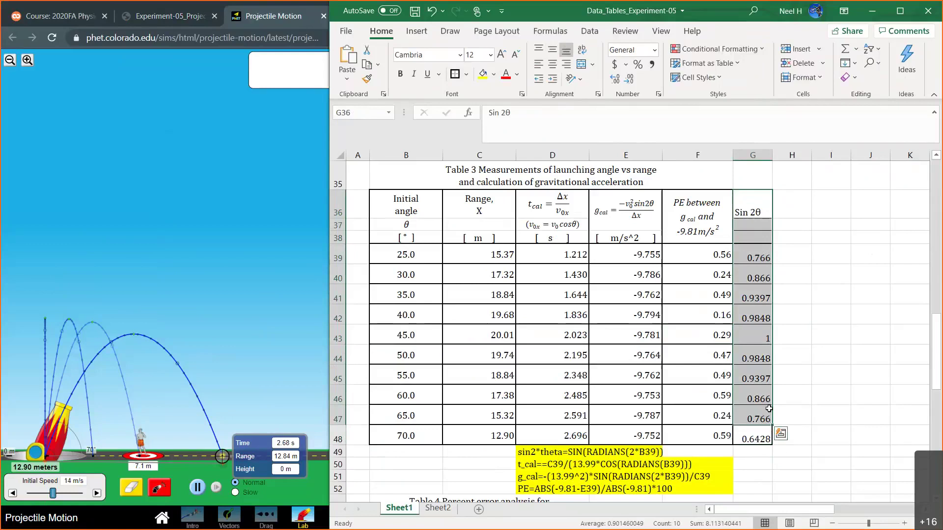
# - Insert a blank scatter chart with J39 as the active cell and place it over the empty cells beside Table 3, from about J39 to Q47
pyautogui.hscroll(5, 769, 409)
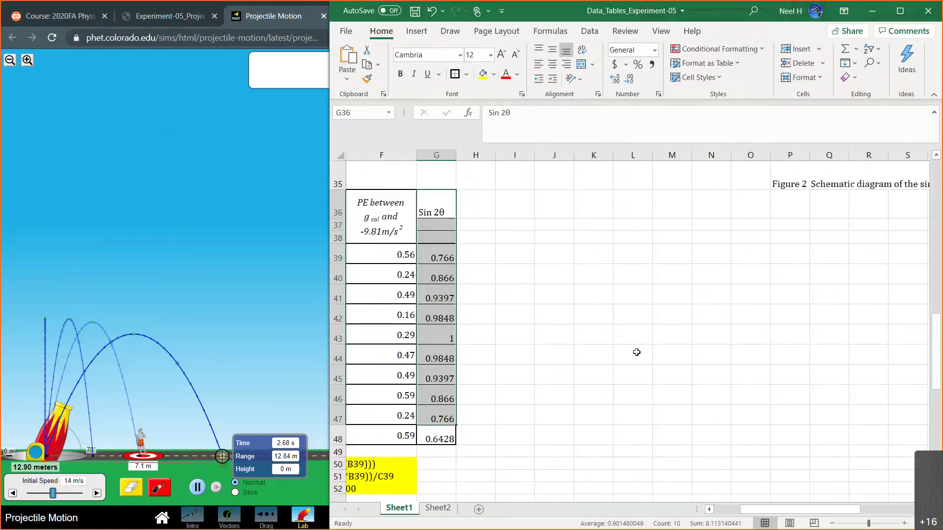
pyautogui.click(551, 331)
pyautogui.click(532, 259)
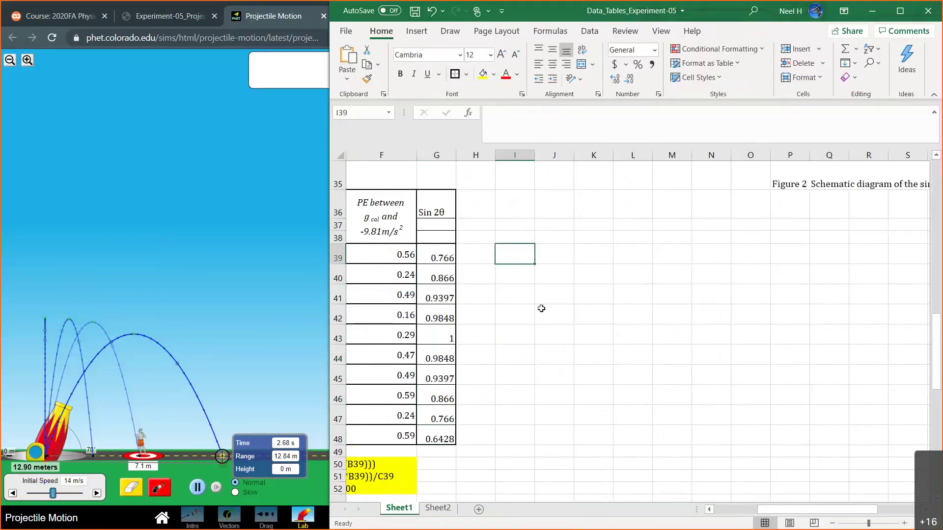
pyautogui.hscroll(2, 541, 309)
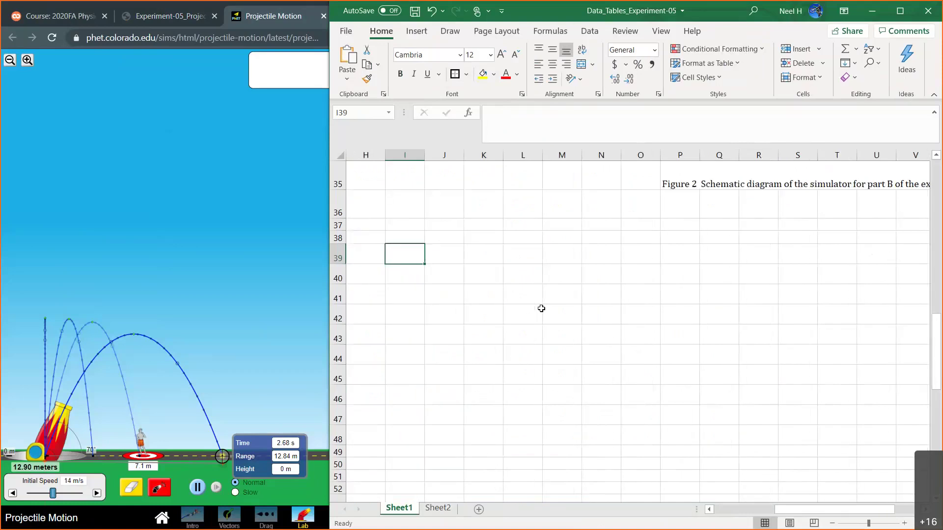
pyautogui.click(441, 255)
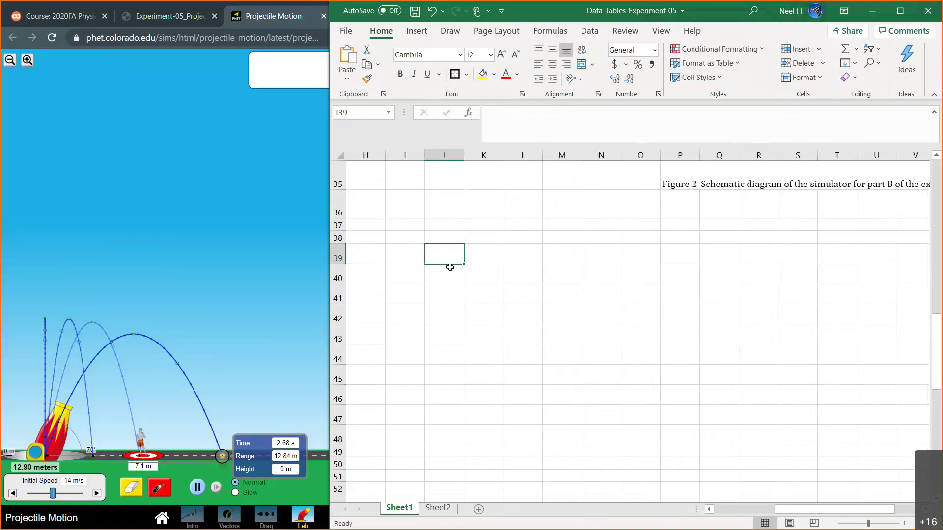
pyautogui.hscroll(-4, 478, 323)
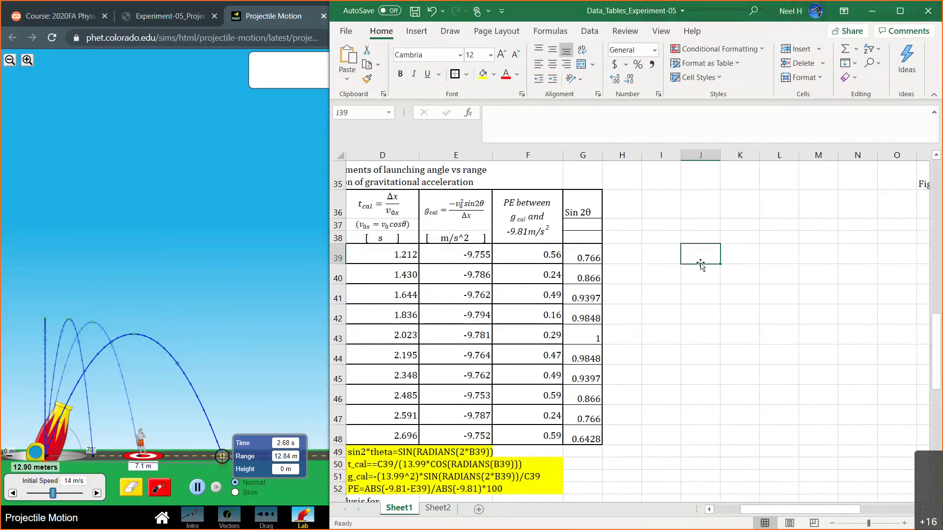
pyautogui.click(416, 31)
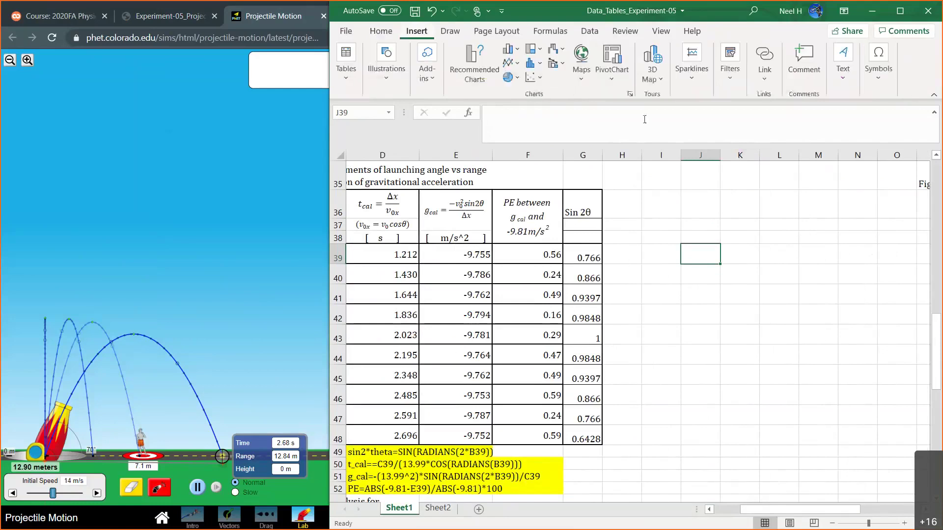
pyautogui.click(531, 77)
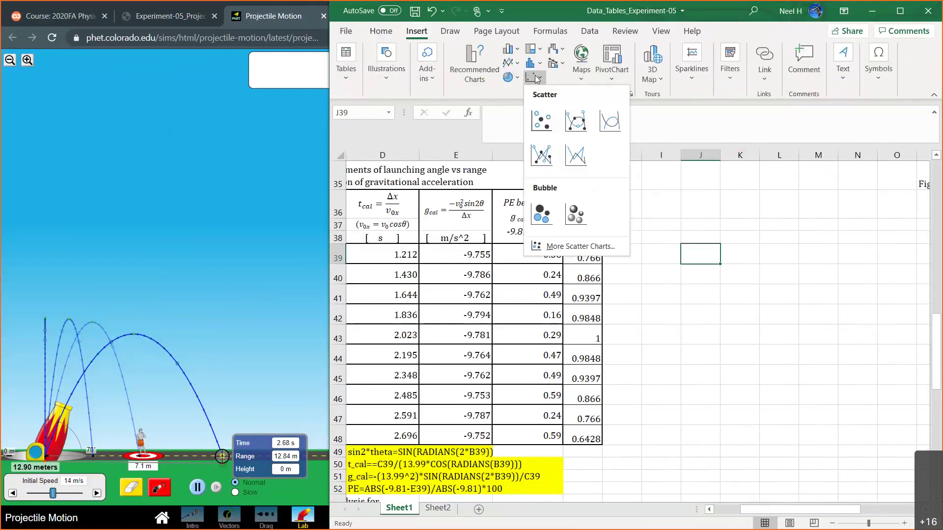
pyautogui.click(541, 121)
pyautogui.hscroll(3, 606, 347)
pyautogui.moveTo(501, 296); pyautogui.dragTo(695, 295)
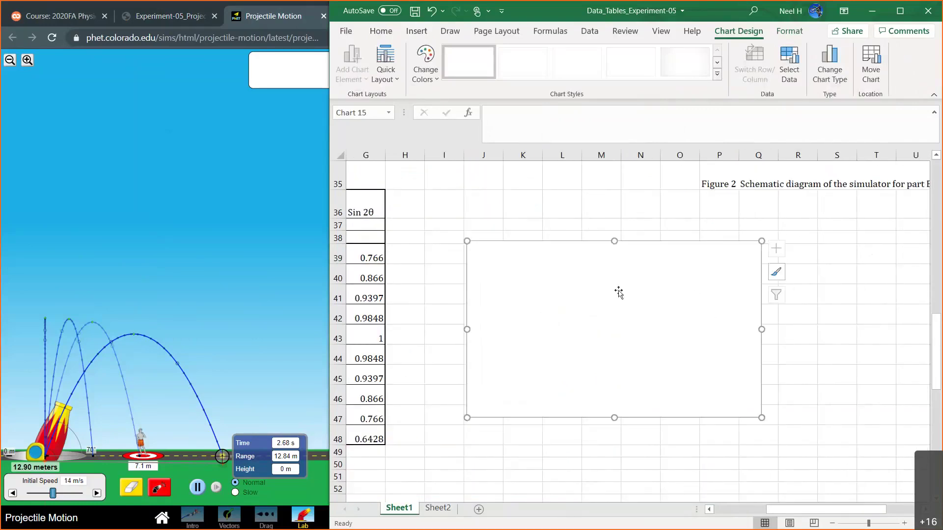
# - Add a data series to the blank scatter chart with the Sin 2θ cells G39:G48 as its X values
pyautogui.doubleClick(618, 293)
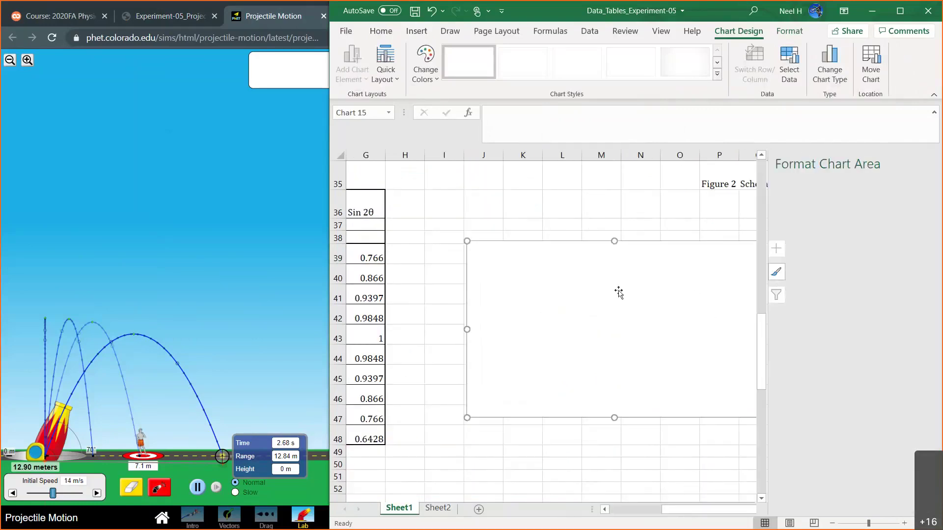
pyautogui.click(794, 84)
pyautogui.moveTo(408, 202); pyautogui.dragTo(764, 209)
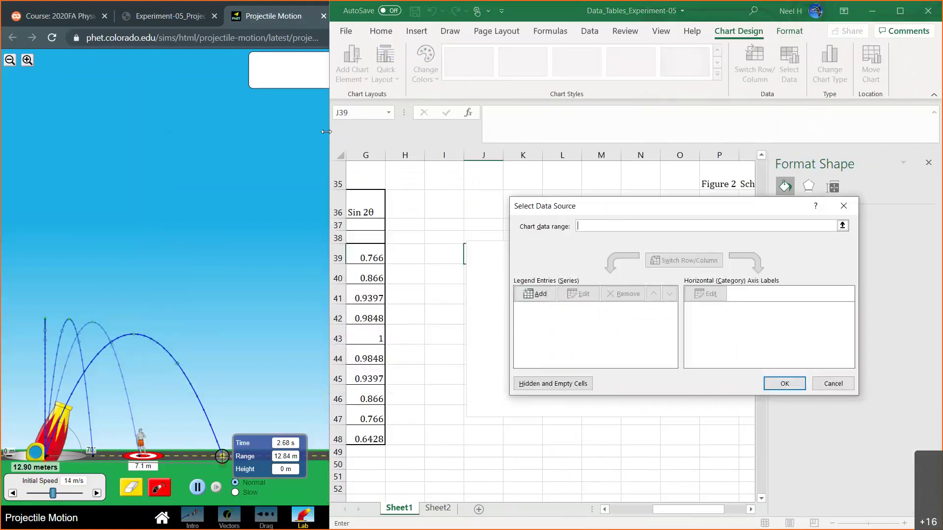
pyautogui.moveTo(46, 135); pyautogui.dragTo(49, 135)
pyautogui.hscroll(-4, 109, 230)
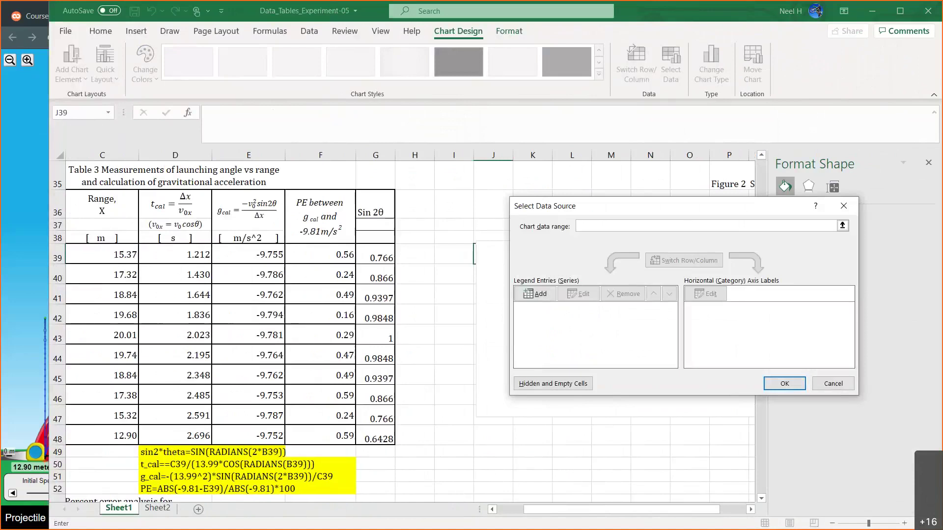
pyautogui.click(535, 294)
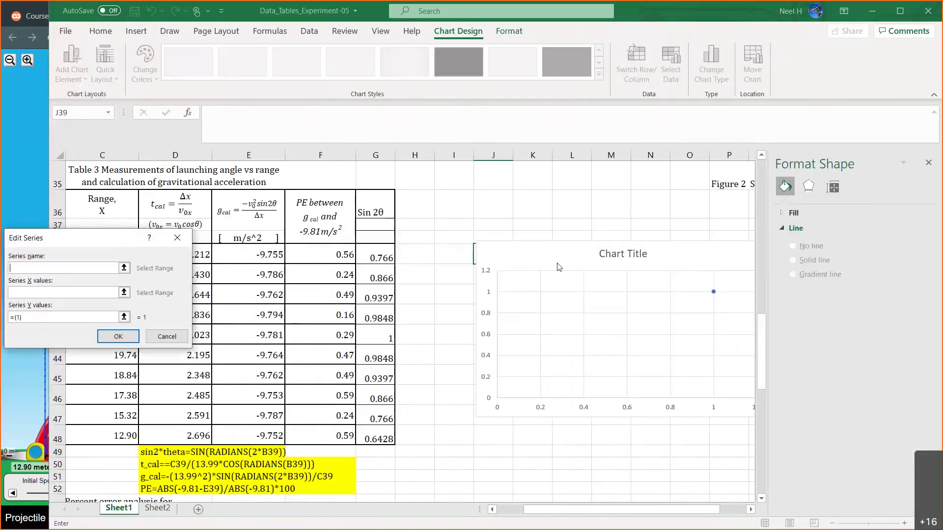
pyautogui.click(499, 320)
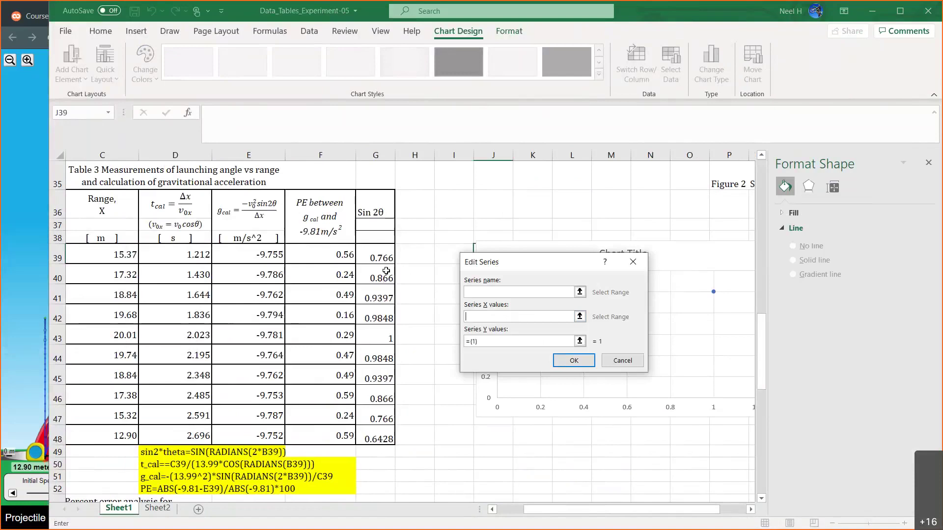
pyautogui.moveTo(382, 258); pyautogui.dragTo(380, 435)
# - Set the series Y values to the range cells C39:C48 and apply the chart's data source
pyautogui.click(484, 341)
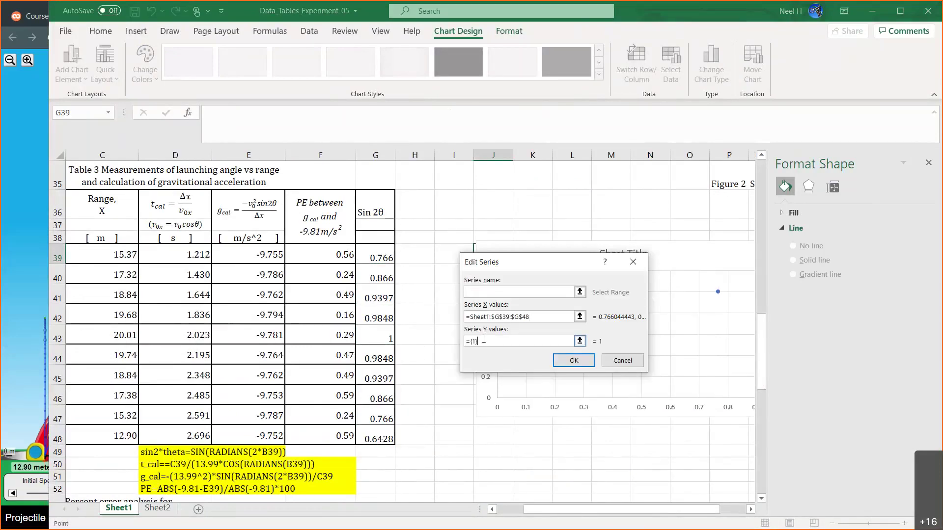
pyautogui.press('BackSpace')
pyautogui.press('BackSpace')
pyautogui.press('BackSpace')
pyautogui.press('BackSpace')
pyautogui.click(104, 256)
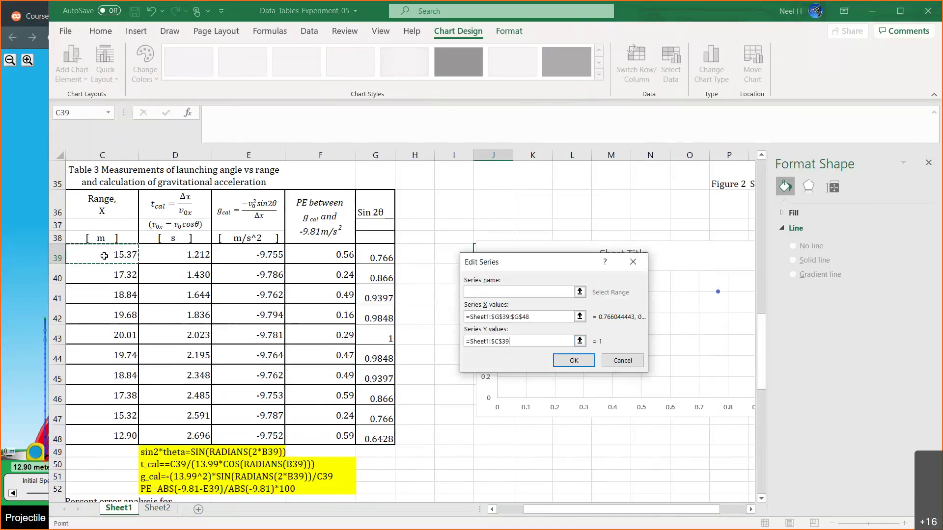
pyautogui.moveTo(104, 256); pyautogui.dragTo(117, 437)
pyautogui.click(576, 361)
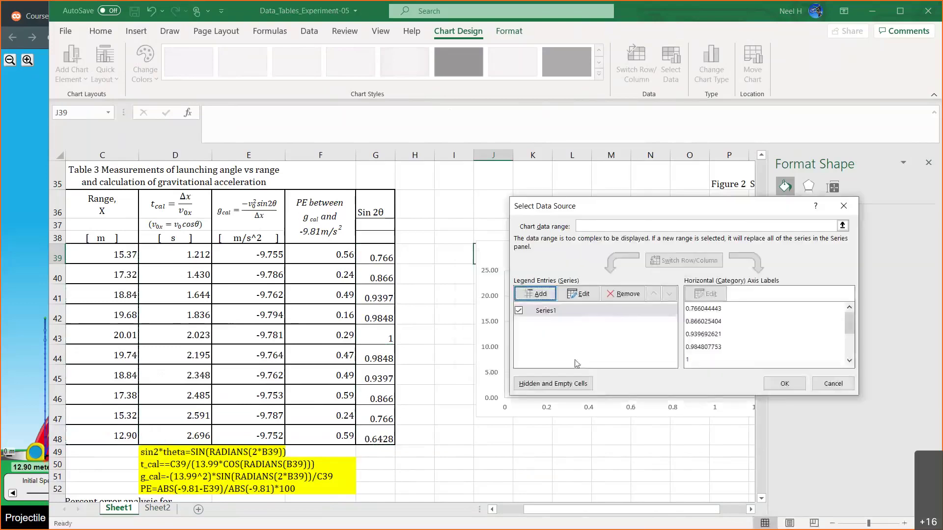
pyautogui.click(767, 384)
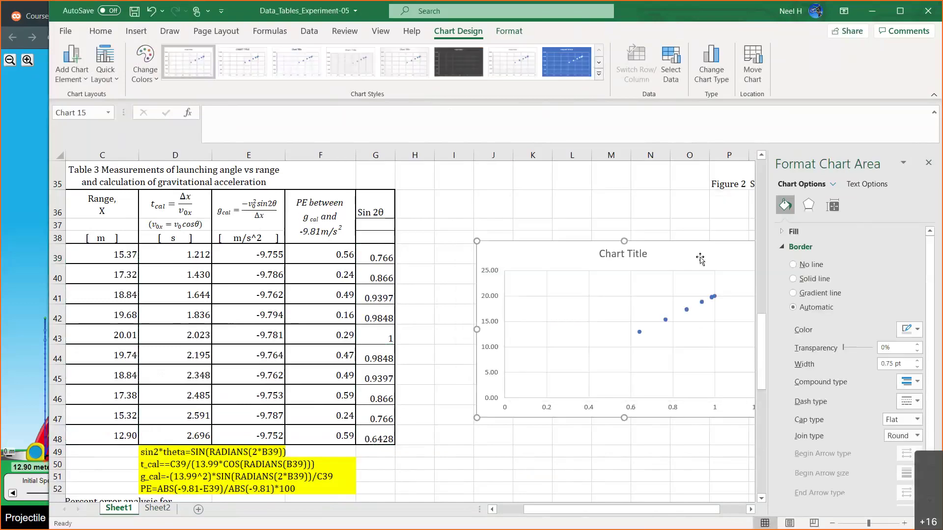
# - Narrow the chart to about six columns, J to O, and move it up slightly beside Table 3
pyautogui.click(928, 162)
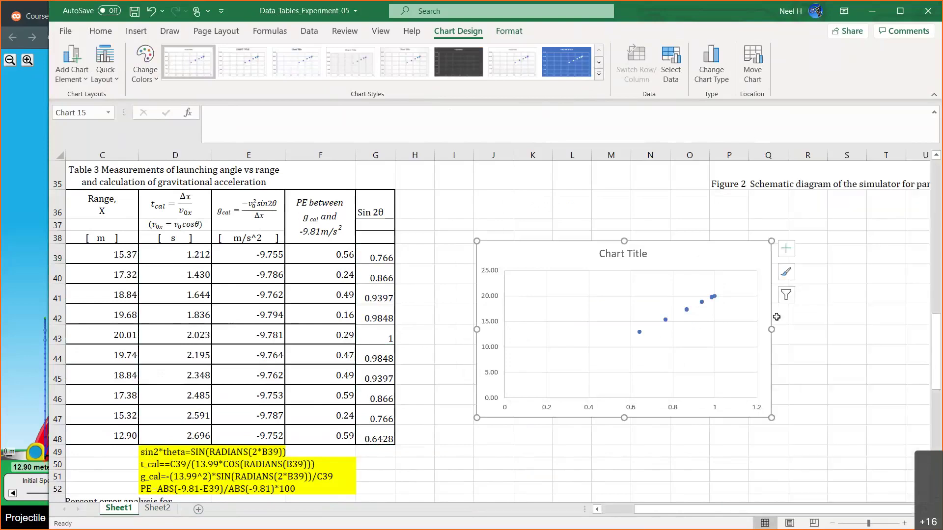
pyautogui.moveTo(772, 329); pyautogui.dragTo(712, 329)
pyautogui.moveTo(674, 265)
pyautogui.mouseDown()
pyautogui.moveTo(652, 254)
pyautogui.moveTo(671, 248)
pyautogui.mouseUp()
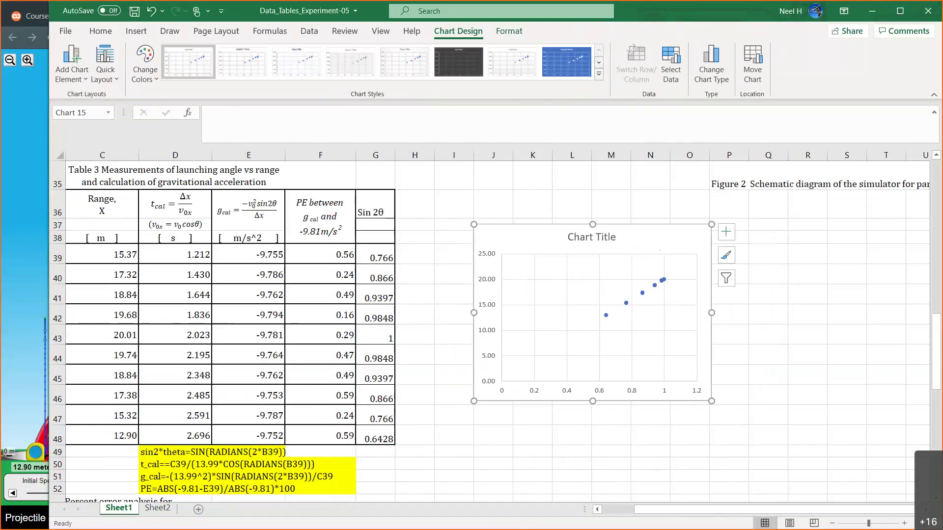
pyautogui.moveTo(494, 1); pyautogui.dragTo(494, 8)
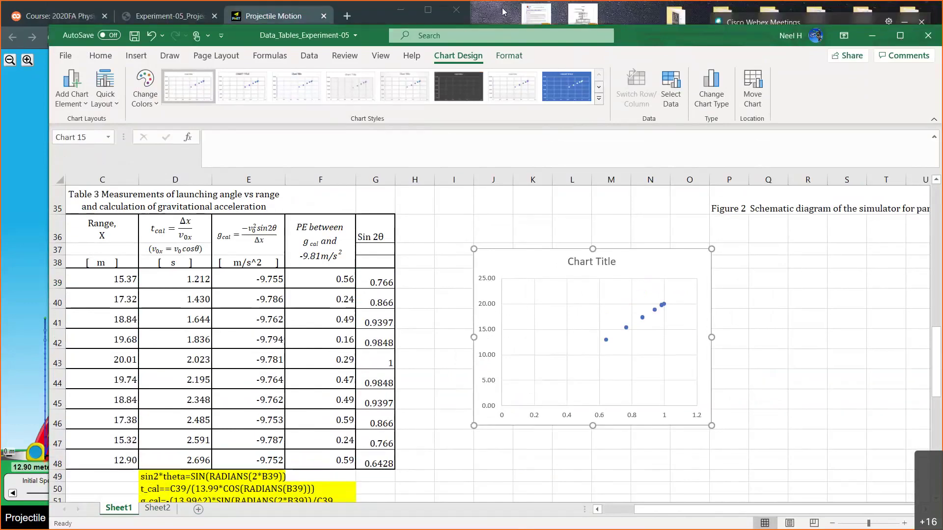
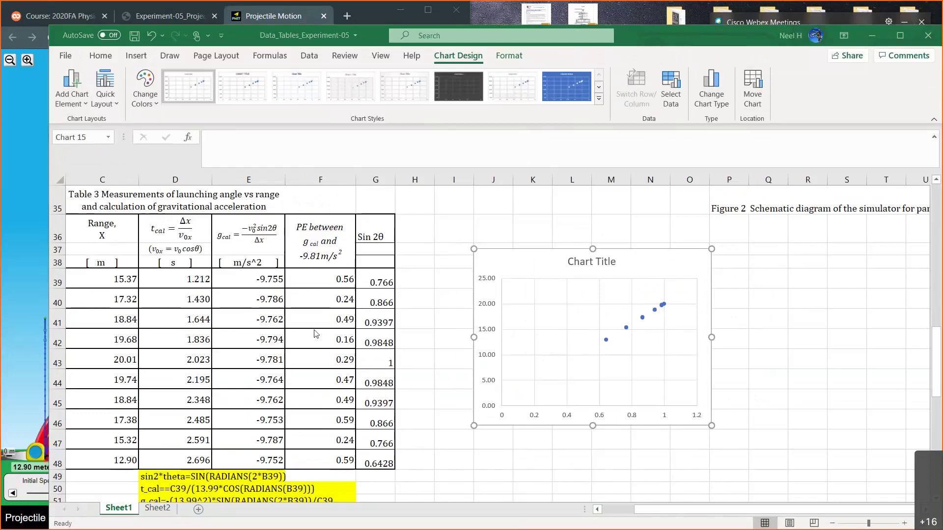
# - Check the Sin 2θ values in G39:G43 against the 45° launch angle in B43
pyautogui.click(380, 281)
pyautogui.moveTo(381, 281); pyautogui.dragTo(380, 357)
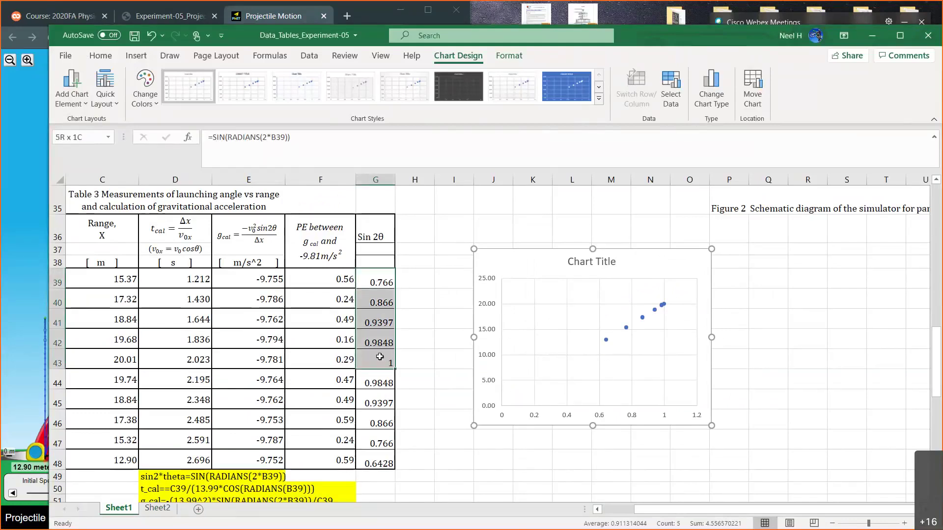
pyautogui.hscroll(-2, 299, 376)
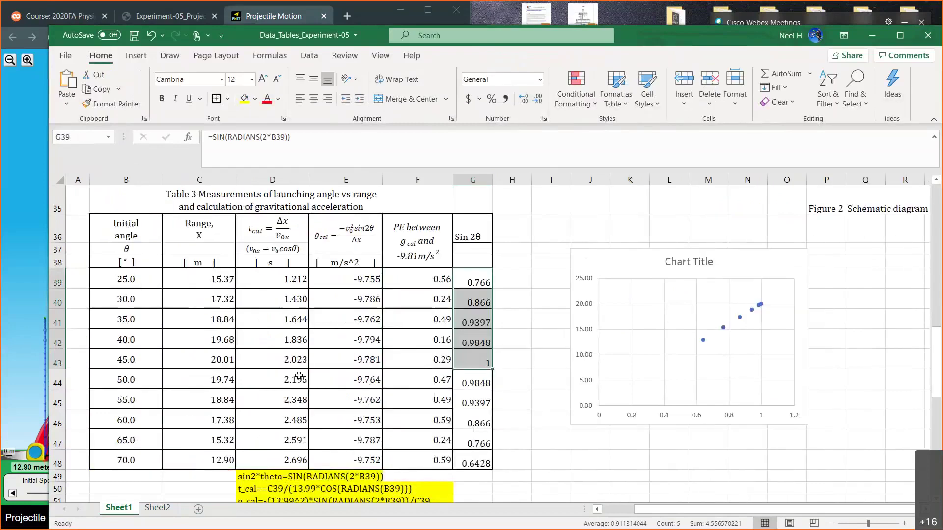
pyautogui.click(138, 361)
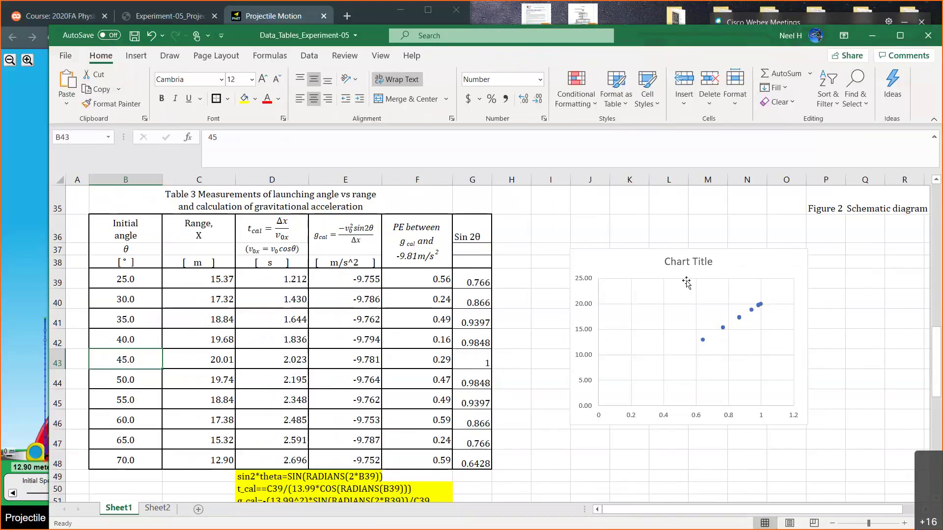
# - Change the chart title to "Sin 2*theta vs Range"
pyautogui.doubleClick(694, 263)
pyautogui.press('BackSpace')
pyautogui.press('BackSpace')
pyautogui.press('BackSpace')
pyautogui.press('BackSpace')
pyautogui.press('BackSpace')
pyautogui.press('BackSpace')
pyautogui.press('BackSpace')
pyautogui.press('BackSpace')
pyautogui.press('BackSpace')
pyautogui.press('BackSpace')
pyautogui.press('BackSpace')
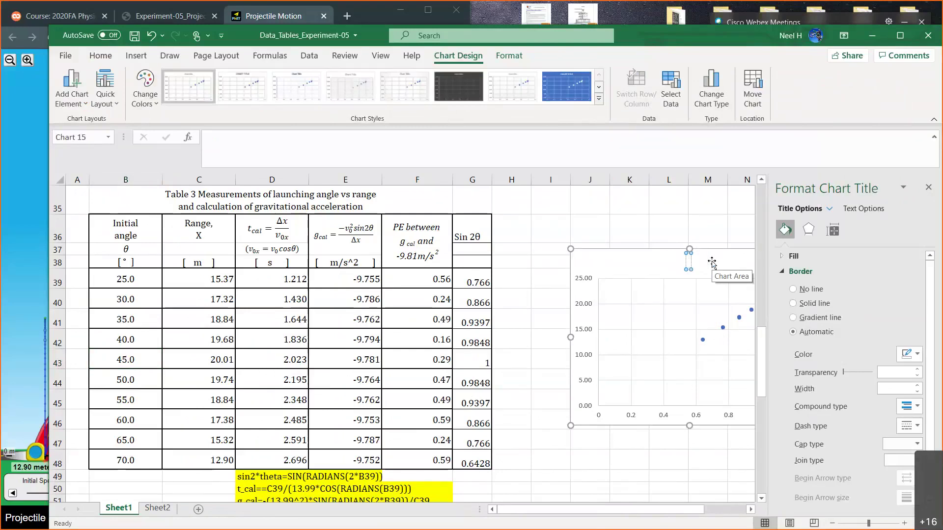
pyautogui.write('SIn')
pyautogui.press('BackSpace')
pyautogui.press('BackSpace')
pyautogui.write('in 2*theta')
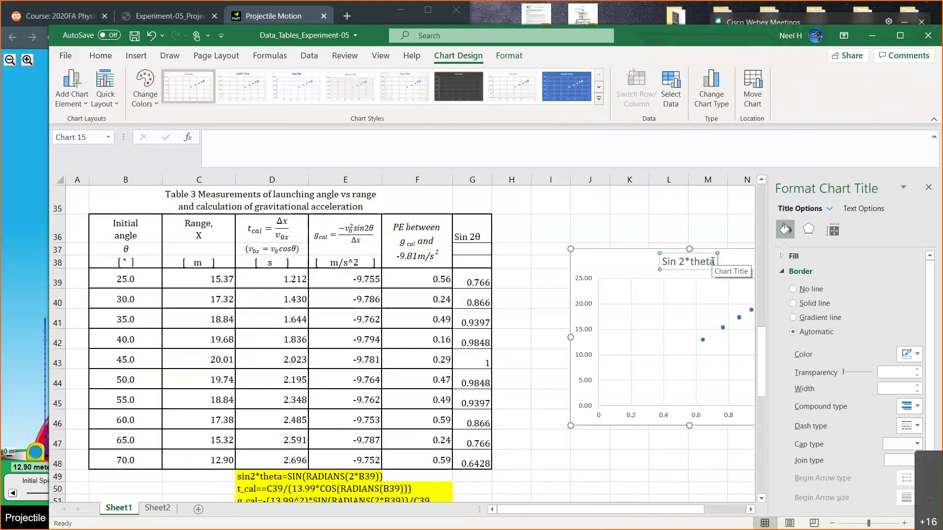
pyautogui.write(' vs Range')
pyautogui.click(698, 403)
pyautogui.press('Escape')
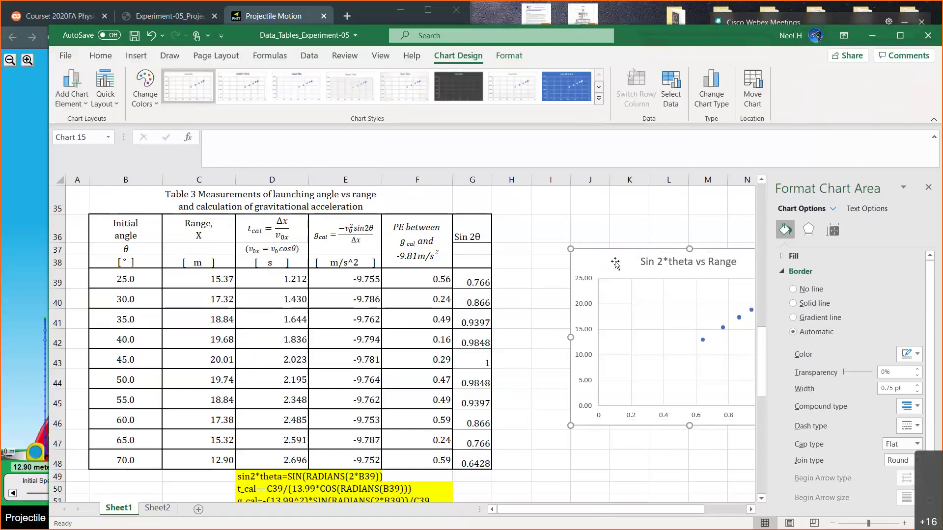
# - Add primary horizontal and primary vertical axis titles to the chart
pyautogui.click(71, 91)
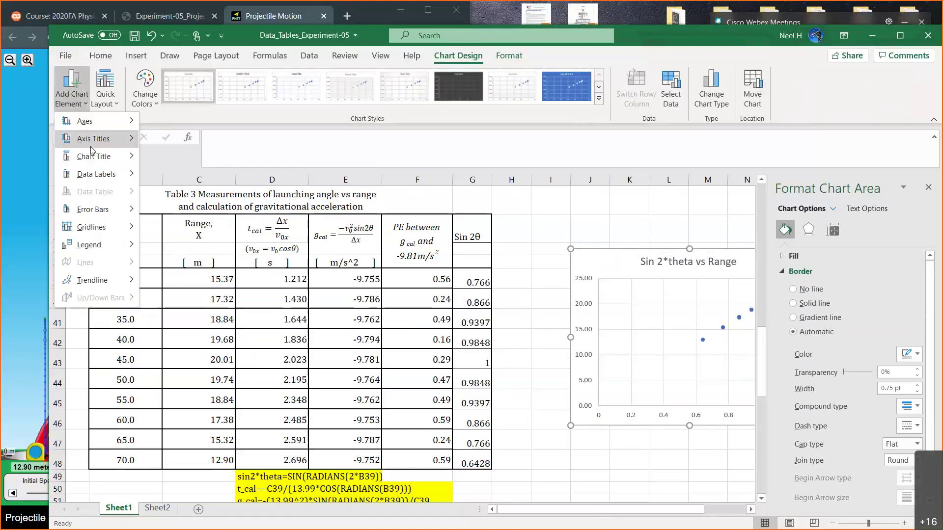
pyautogui.moveTo(91, 140)
pyautogui.click(201, 139)
pyautogui.click(72, 90)
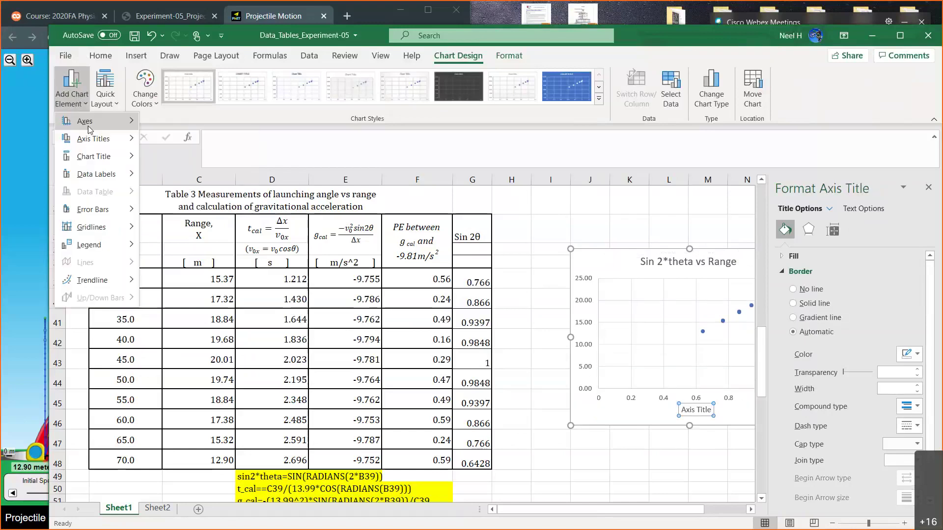
pyautogui.click(201, 162)
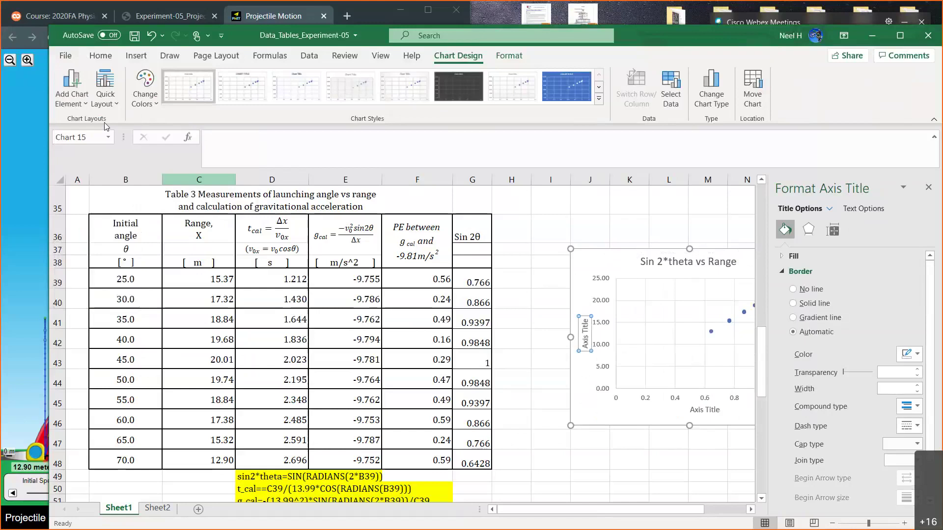
# - Add a linear trendline to the Sin 2θ data points in the chart
pyautogui.click(84, 104)
pyautogui.moveTo(94, 280)
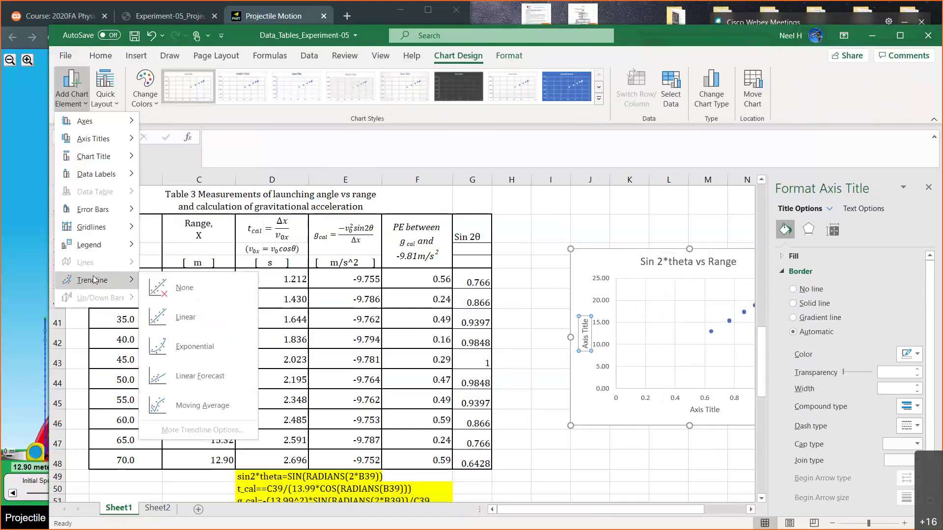
pyautogui.click(182, 317)
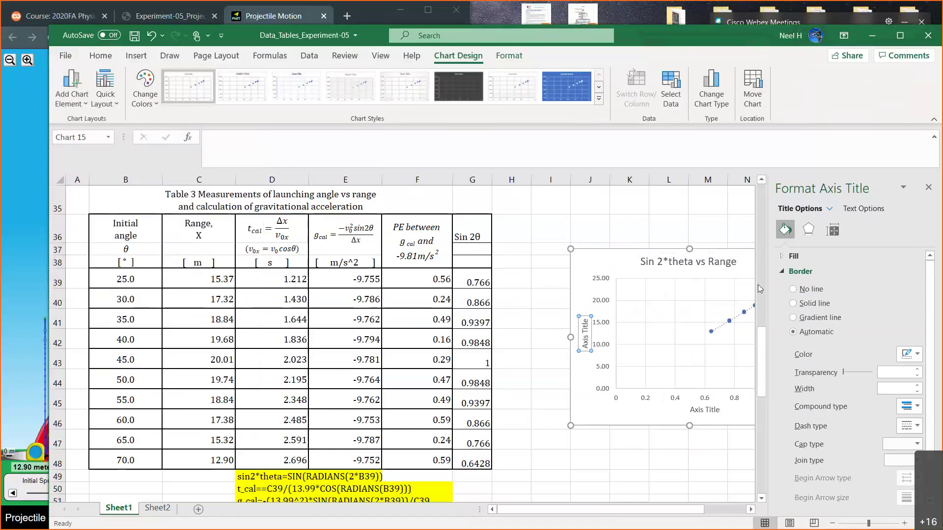
pyautogui.click(928, 187)
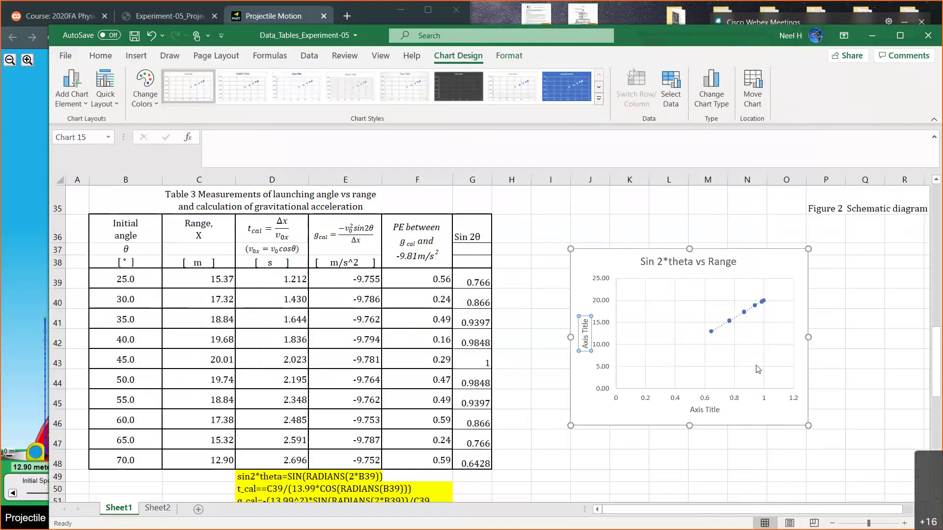
# - Copy the header text from G36 and use it as the horizontal axis title, Sin 2θ
pyautogui.doubleClick(717, 409)
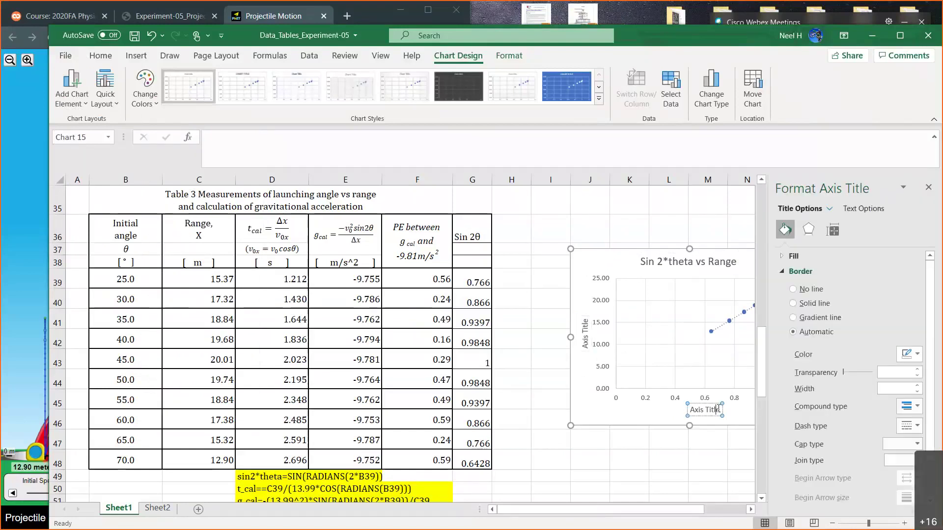
pyautogui.click(473, 231)
pyautogui.moveTo(232, 137); pyautogui.dragTo(202, 137)
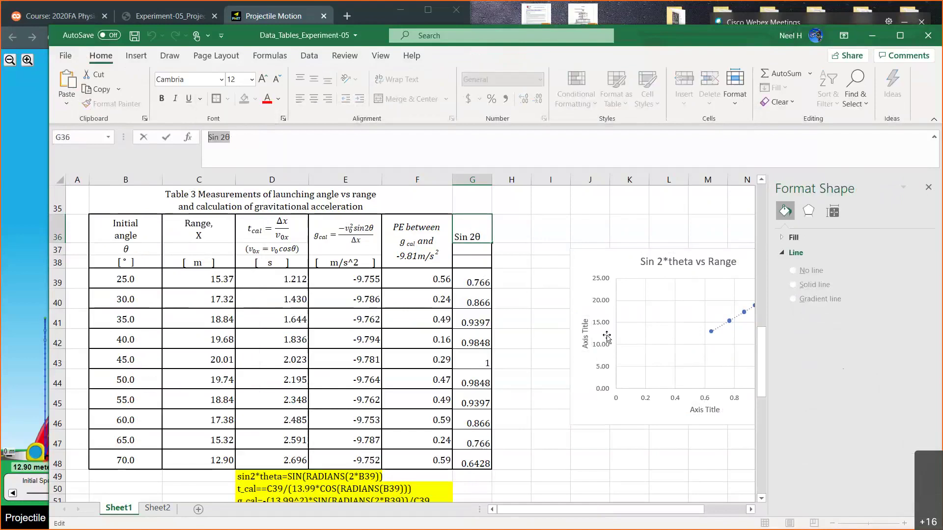
pyautogui.click(700, 409)
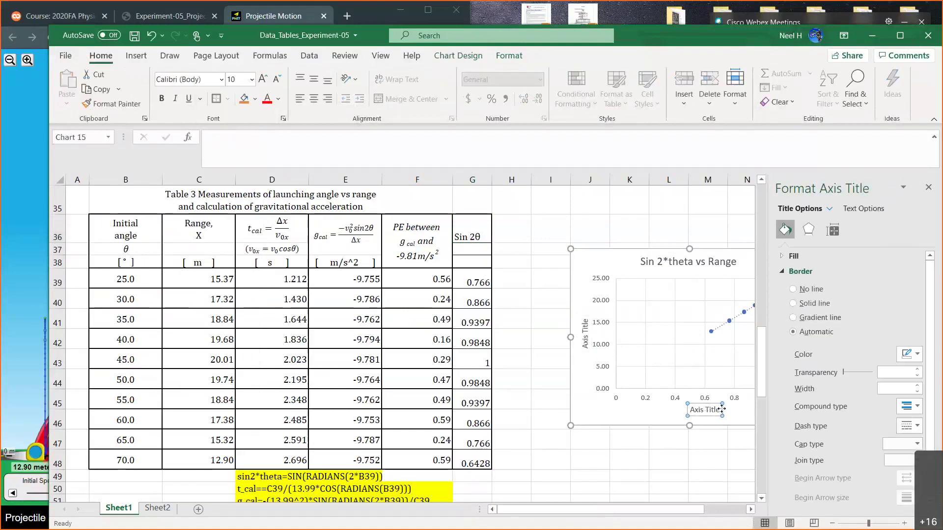
pyautogui.click(721, 410)
pyautogui.press('BackSpace')
pyautogui.press('BackSpace')
pyautogui.press('BackSpace')
pyautogui.press('BackSpace')
pyautogui.press('BackSpace')
pyautogui.press('BackSpace')
pyautogui.press('BackSpace')
pyautogui.press('BackSpace')
pyautogui.press('BackSpace')
pyautogui.press('BackSpace')
pyautogui.write('Sin 2θ')
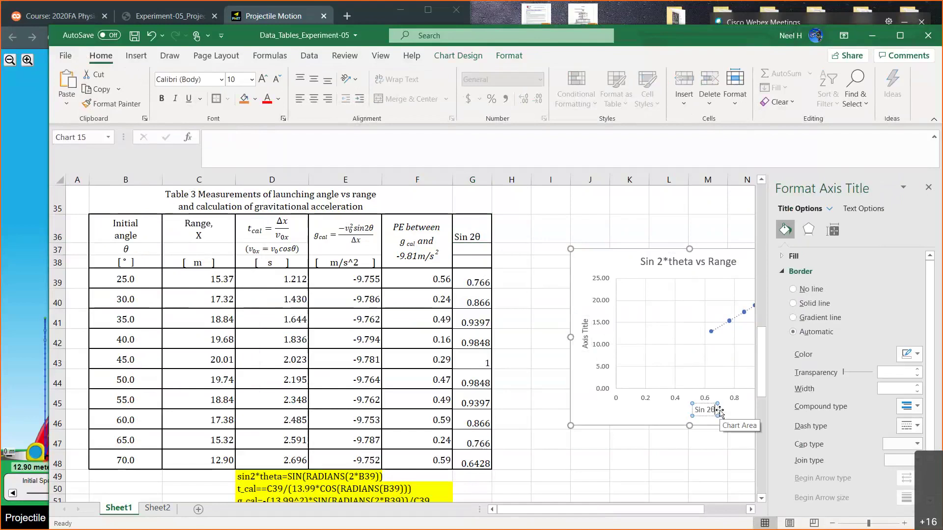
# - Change the vertical axis title to "Range [m]"
pyautogui.click(588, 327)
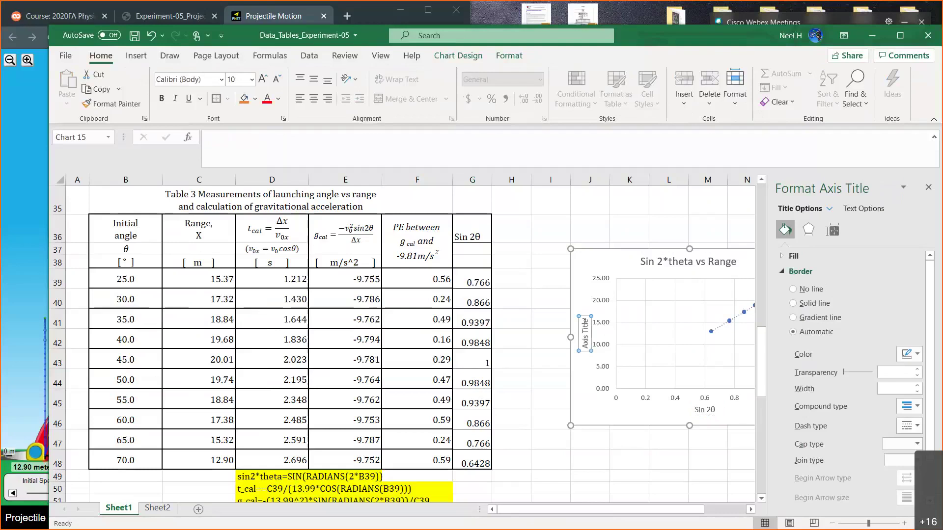
pyautogui.click(588, 318)
pyautogui.press('BackSpace')
pyautogui.press('BackSpace')
pyautogui.press('BackSpace')
pyautogui.press('BackSpace')
pyautogui.press('BackSpace')
pyautogui.press('BackSpace')
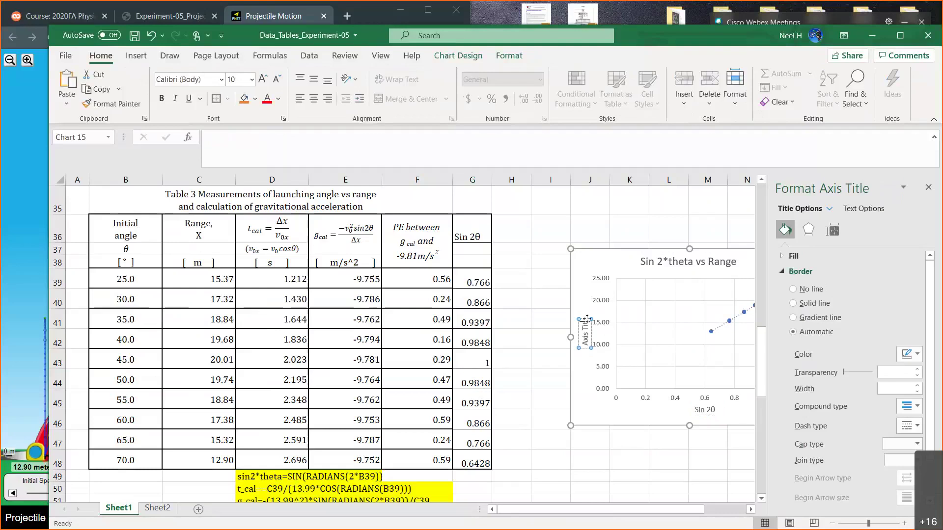
pyautogui.press('BackSpace')
pyautogui.press('BackSpace')
pyautogui.write('Range [m]')
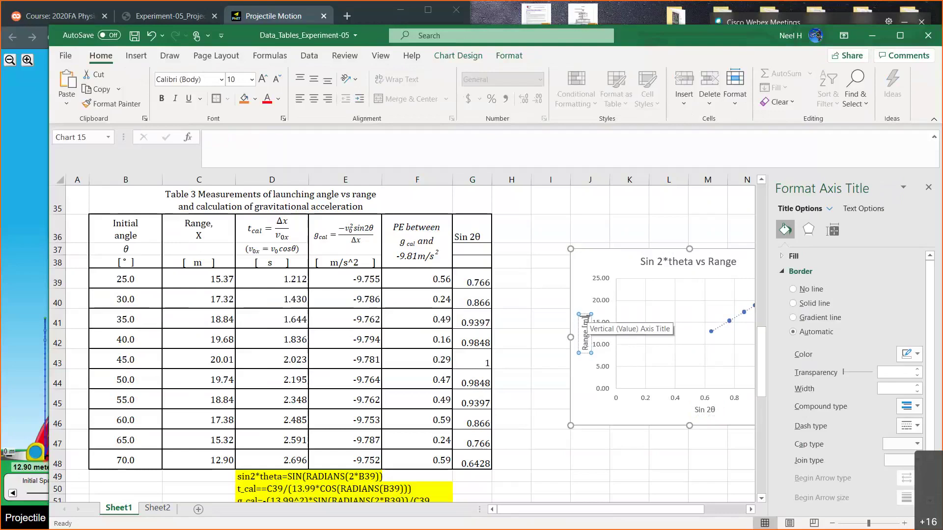
# - Set the trendline's intercept to 0.0, display its equation and R-squared value on the chart, and place that label clear of the points
pyautogui.click(597, 263)
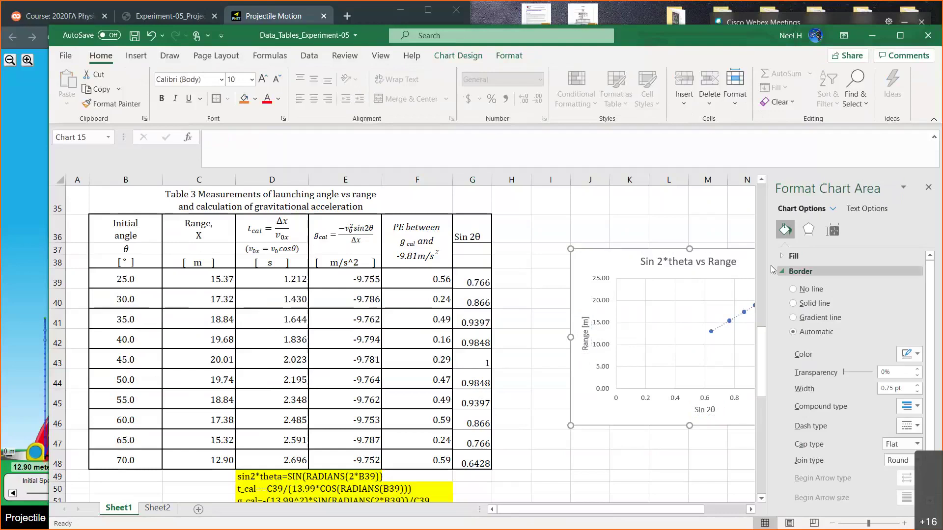
pyautogui.moveTo(741, 260); pyautogui.dragTo(683, 264)
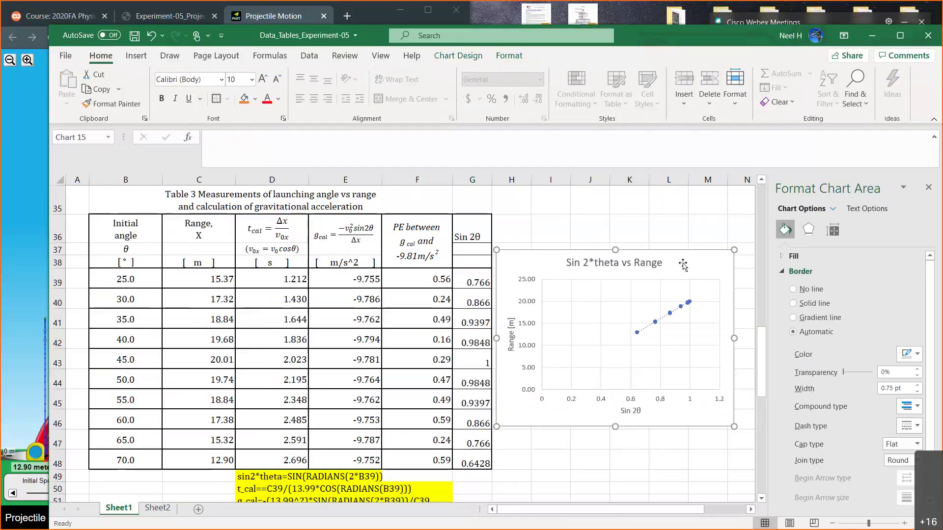
pyautogui.click(651, 329)
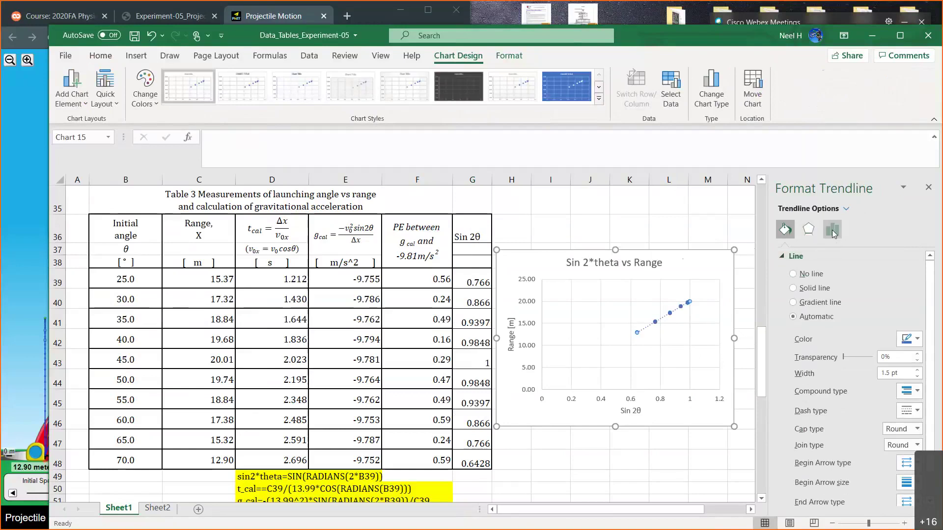
pyautogui.click(832, 229)
pyautogui.scroll(-2, 804, 442)
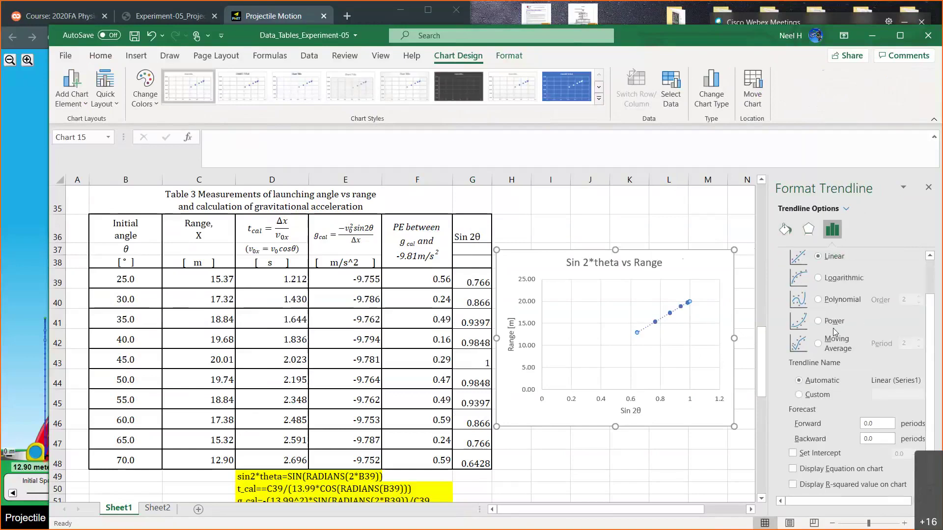
pyautogui.click(804, 454)
pyautogui.click(804, 469)
pyautogui.click(793, 485)
pyautogui.moveTo(671, 303); pyautogui.dragTo(633, 307)
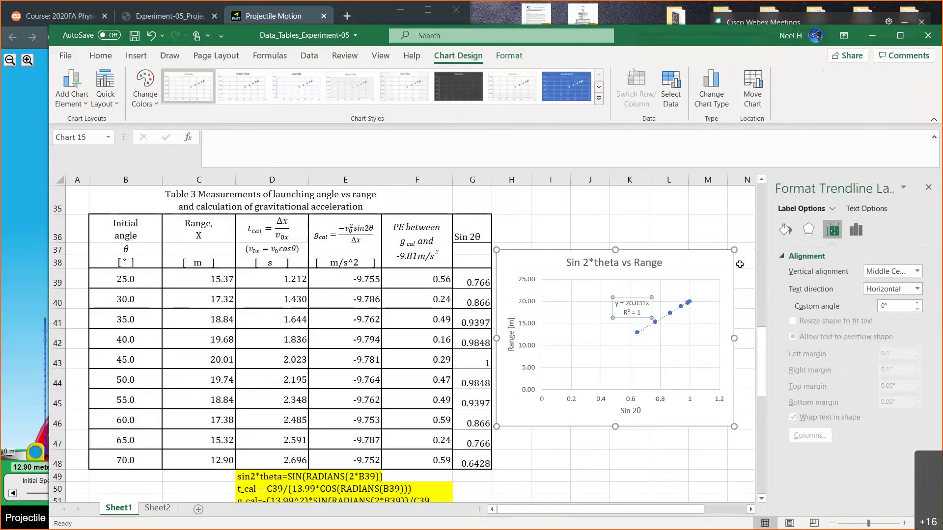
pyautogui.click(929, 187)
# - Move the chart over columns J to O and enter the caption "Figure 5 Graph of sin2*theta vs Range" in J47
pyautogui.moveTo(734, 244); pyautogui.dragTo(780, 263)
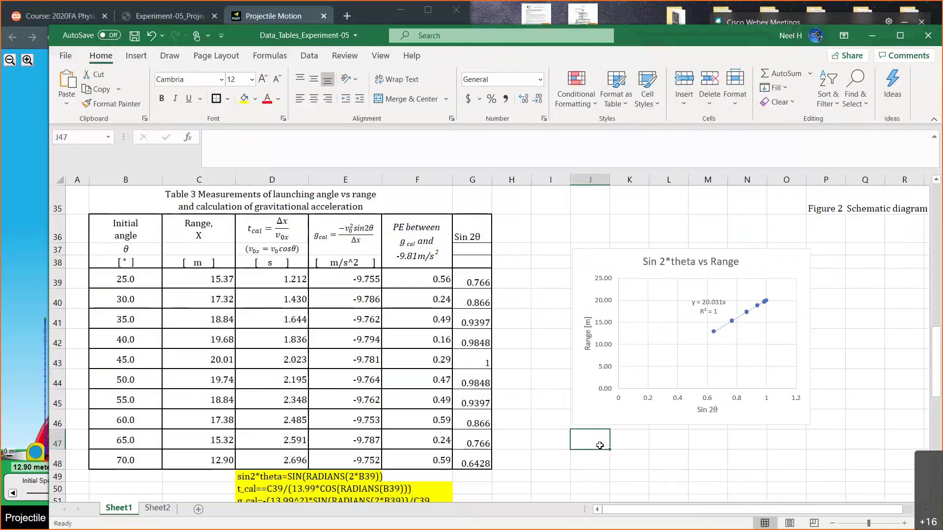
pyautogui.write('Figur')
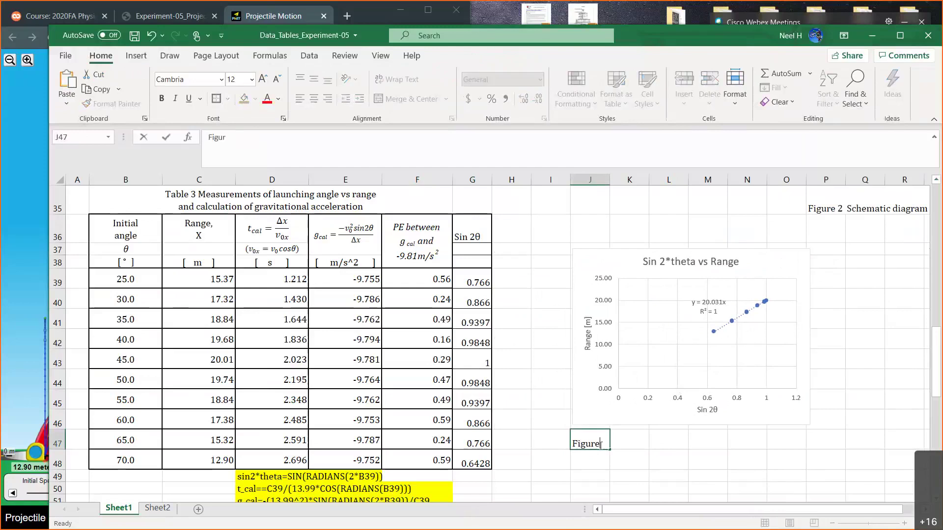
pyautogui.write('e 5 Graph of')
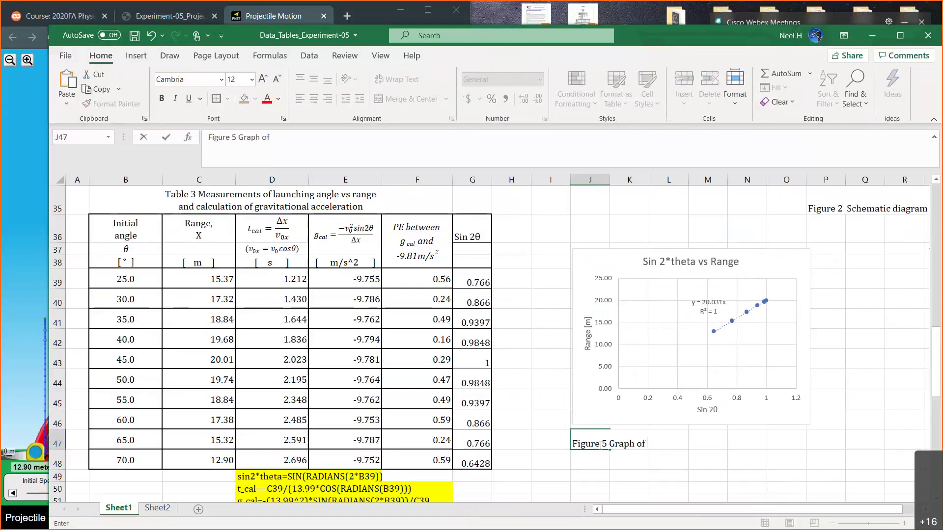
pyautogui.write(' sin2*theta vs Ran')
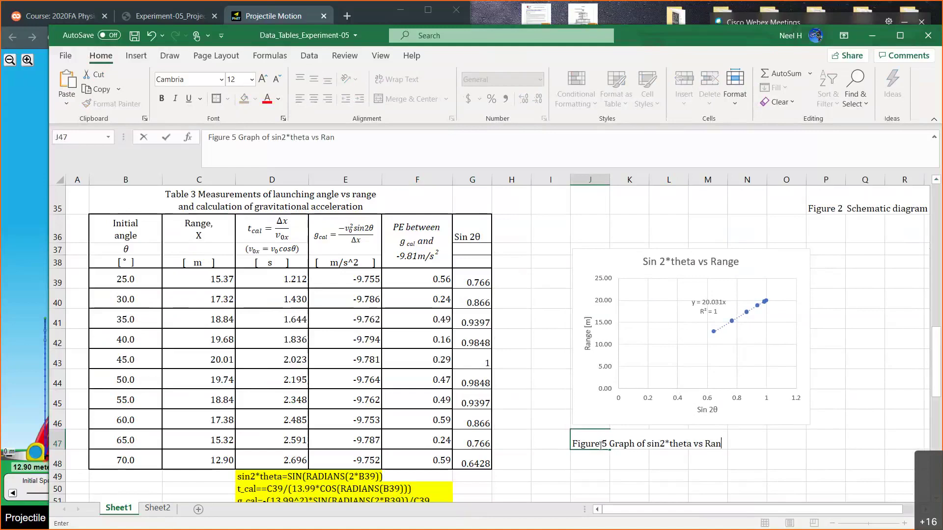
pyautogui.write('ge')
pyautogui.click(621, 481)
# - Merge and center the Figure 5 caption across J47:O47 and align it vertically to the middle
pyautogui.moveTo(598, 443); pyautogui.dragTo(789, 442)
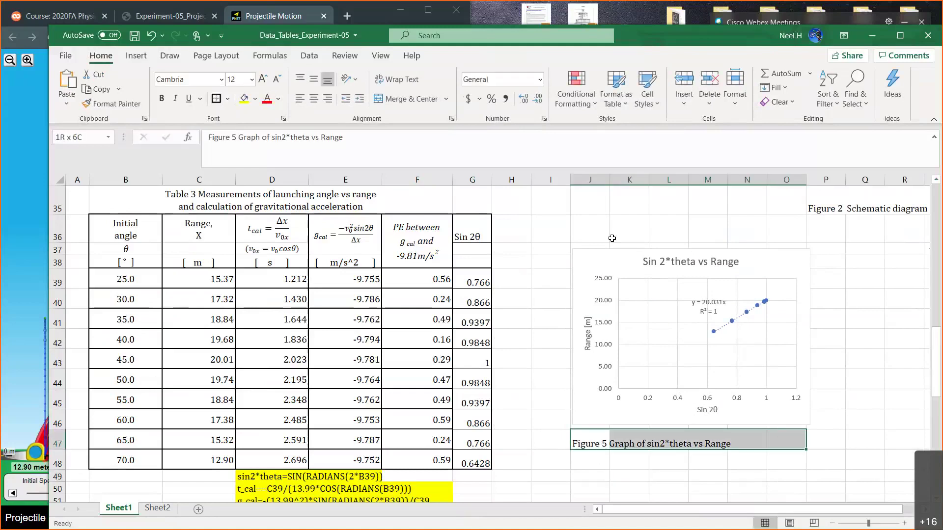
pyautogui.click(416, 98)
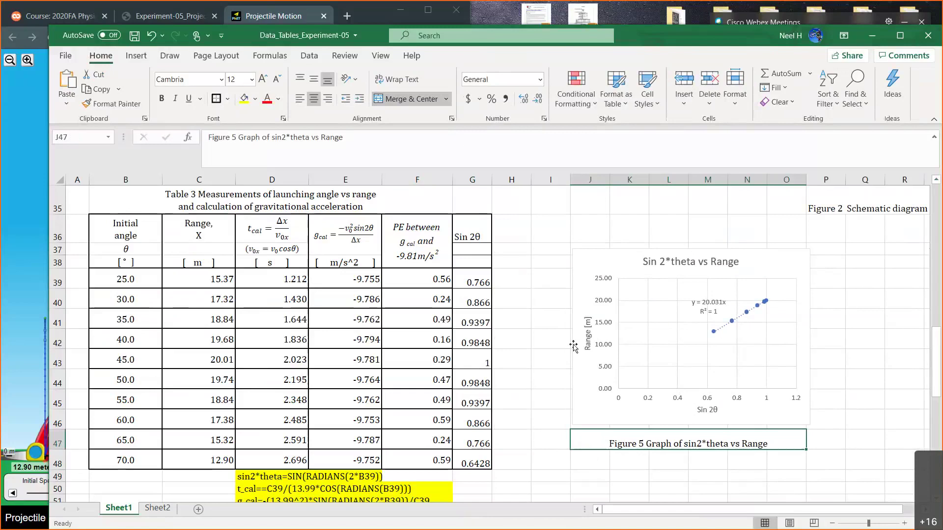
pyautogui.click(314, 80)
pyautogui.click(542, 375)
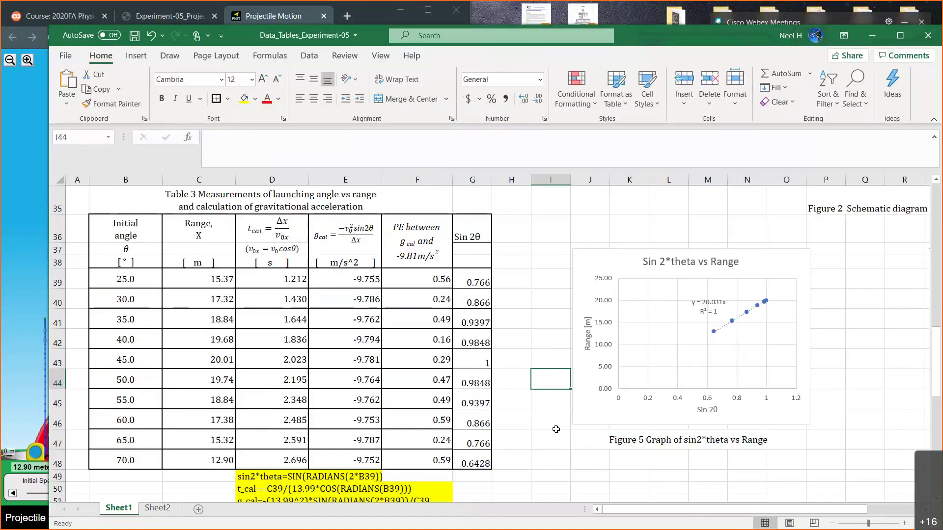
# - Calculate the Table 3 average of g in Table 4's C55 with =AVERAGE(E39:E48)
pyautogui.scroll(-4, 556, 430)
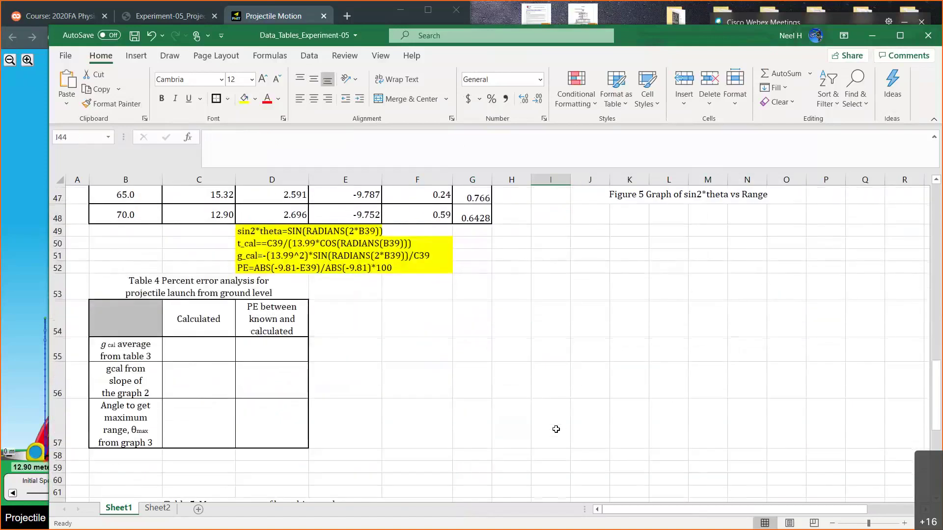
pyautogui.scroll(1, 343, 379)
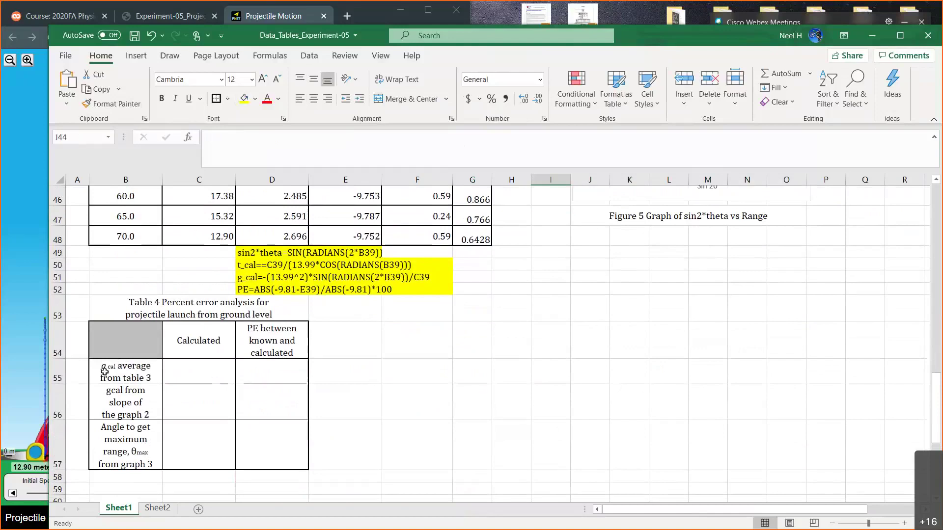
pyautogui.scroll(2, 391, 393)
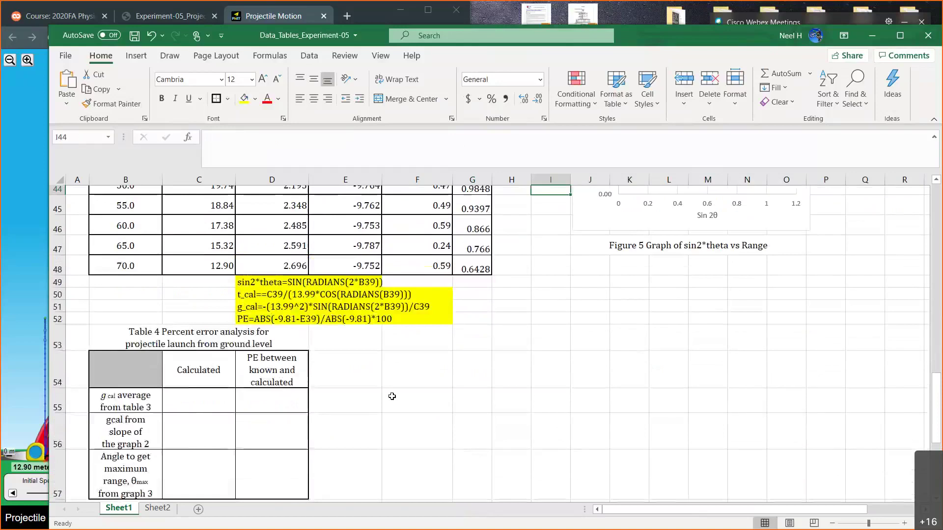
pyautogui.scroll(2, 368, 285)
pyautogui.moveTo(358, 253); pyautogui.dragTo(354, 431)
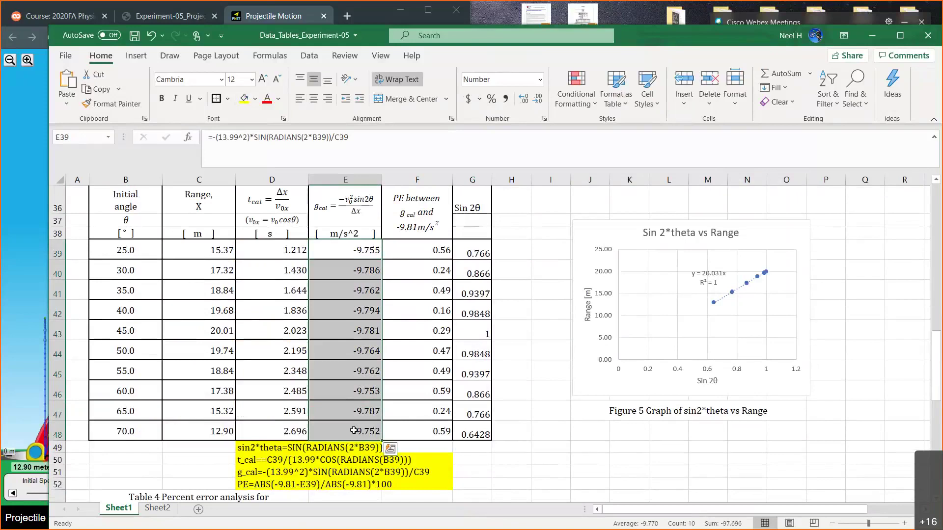
pyautogui.scroll(-3, 354, 430)
pyautogui.click(199, 411)
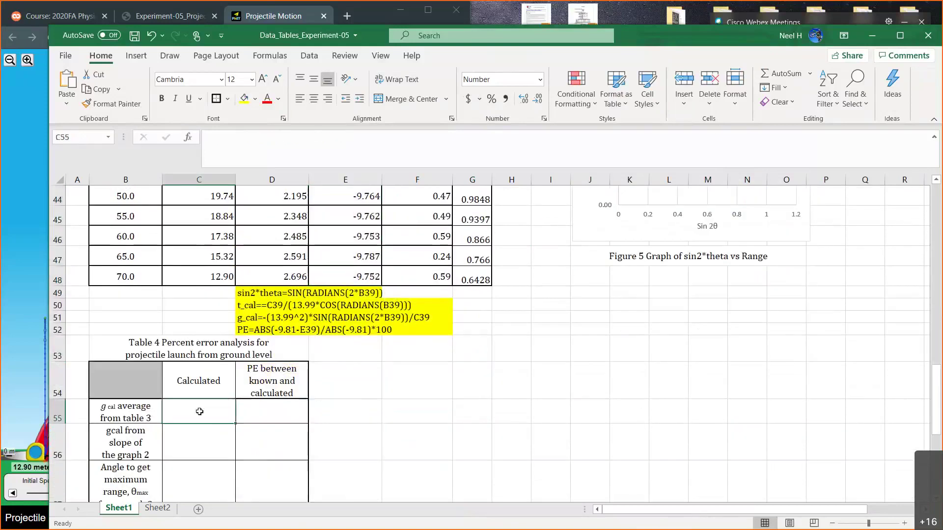
pyautogui.write('=AV')
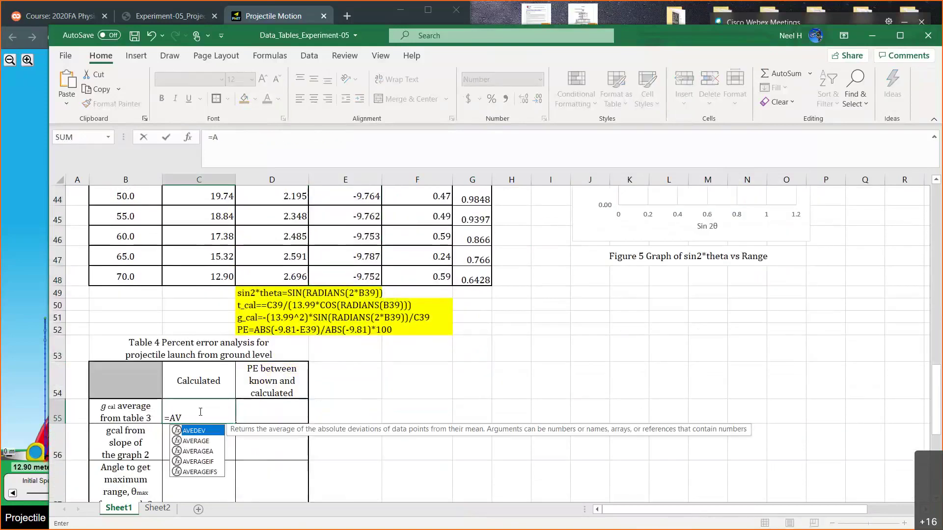
pyautogui.doubleClick(197, 441)
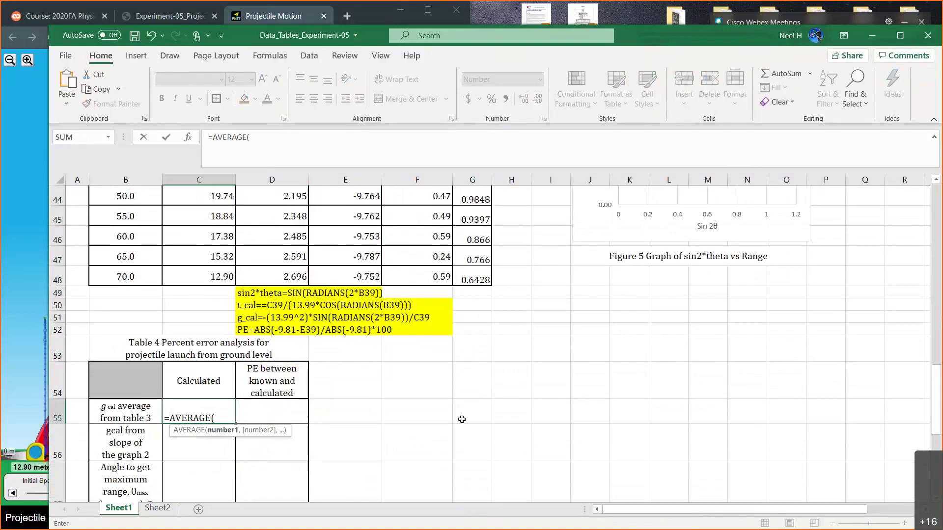
pyautogui.scroll(3, 462, 419)
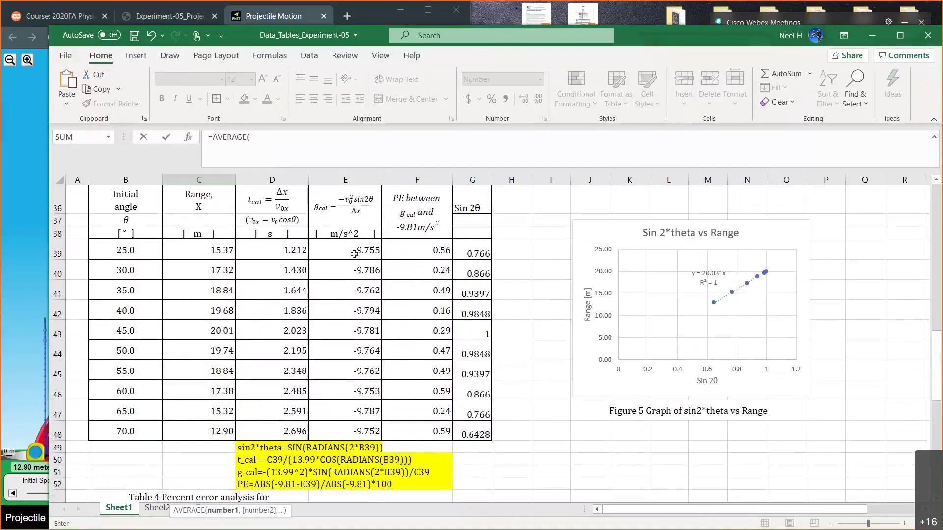
pyautogui.click(352, 252)
pyautogui.moveTo(352, 252); pyautogui.dragTo(347, 431)
pyautogui.scroll(-4, 449, 468)
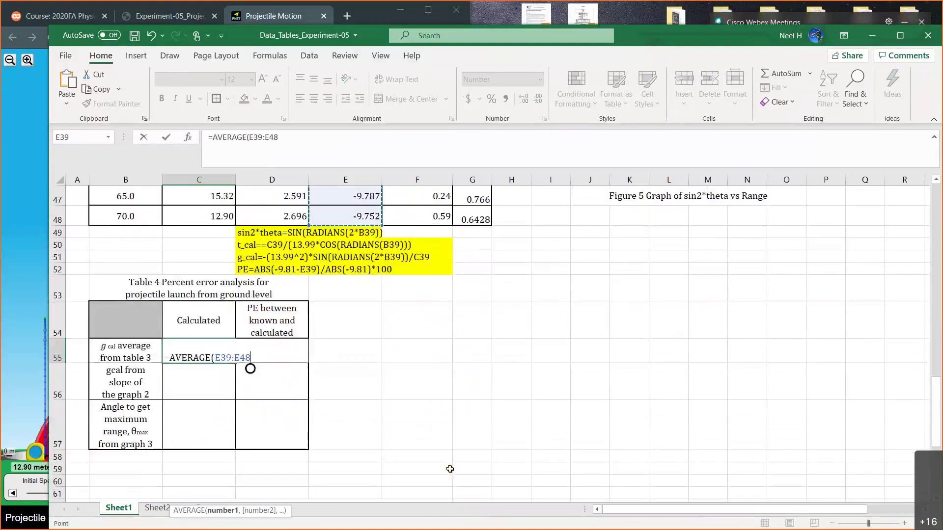
pyautogui.press('Return')
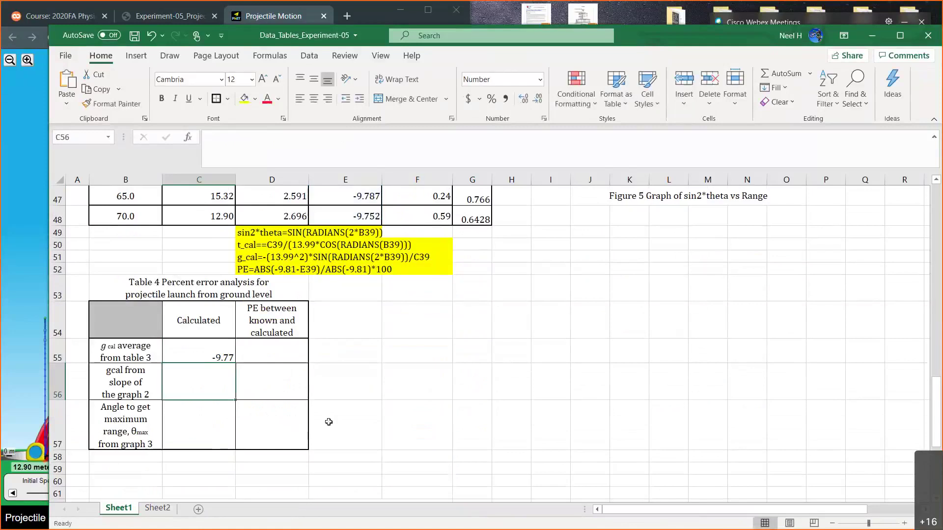
# - Try to note the averaging formula from C55 in C59, starting with the label "g_cal_avg" and the pasted clipboard text
pyautogui.click(216, 356)
pyautogui.moveTo(283, 137); pyautogui.dragTo(191, 141)
pyautogui.press('Escape')
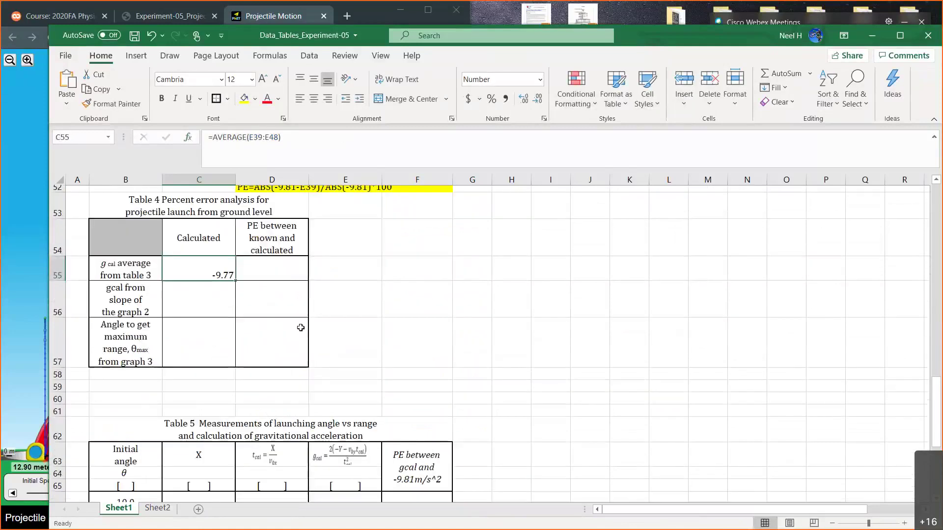
pyautogui.scroll(-2, 301, 327)
pyautogui.click(210, 378)
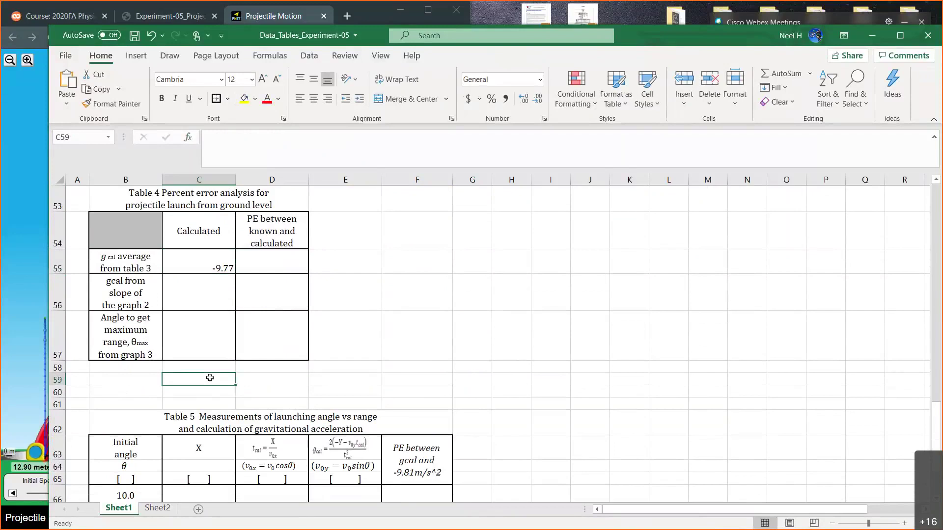
pyautogui.write('g_ca')
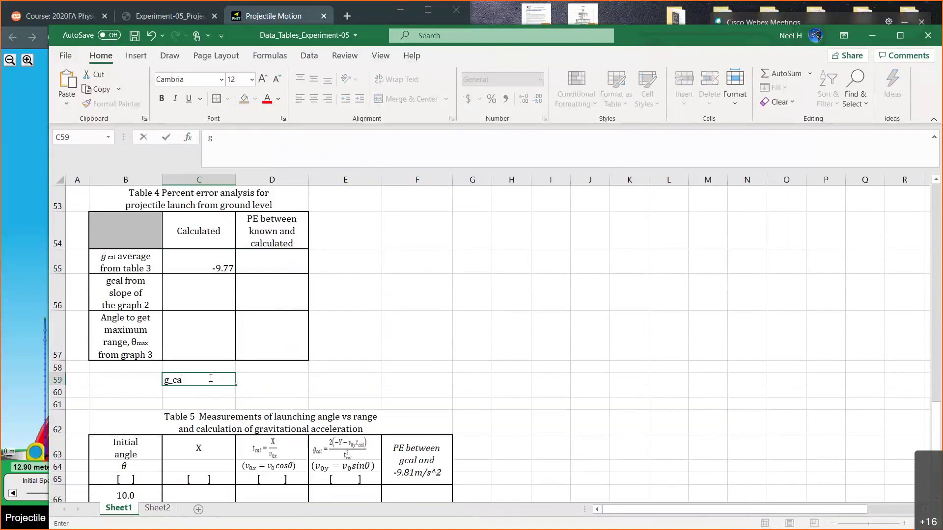
pyautogui.write('l_avg')
pyautogui.hotkey('ctrl', 'v')
pyautogui.press('Return')
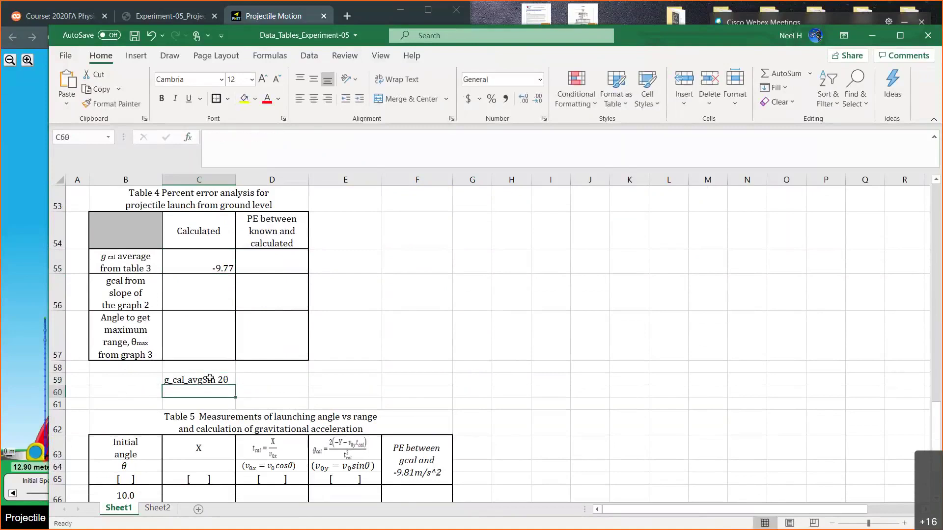
# - Copy the averaging formula's text from C55, leaving the cell's formula intact
pyautogui.click(201, 266)
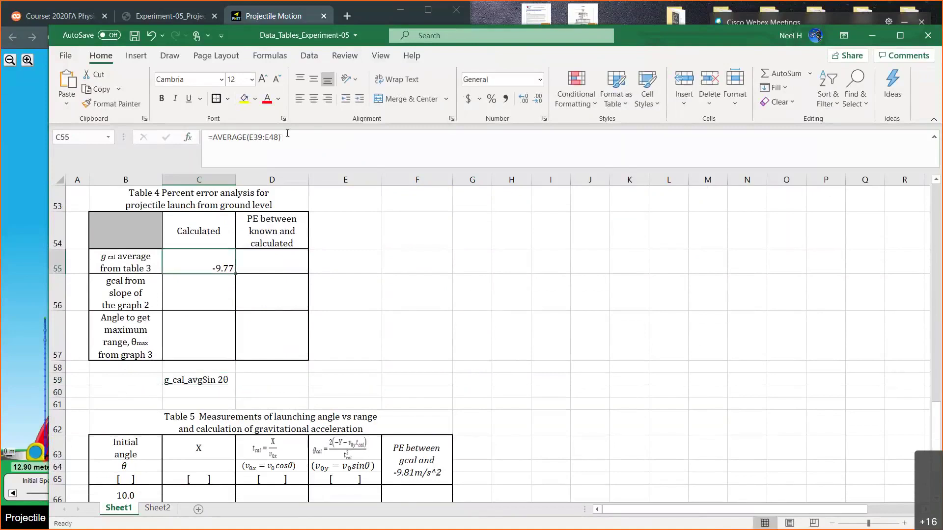
pyautogui.tripleClick(287, 133)
pyautogui.hotkey('ctrl', 'c')
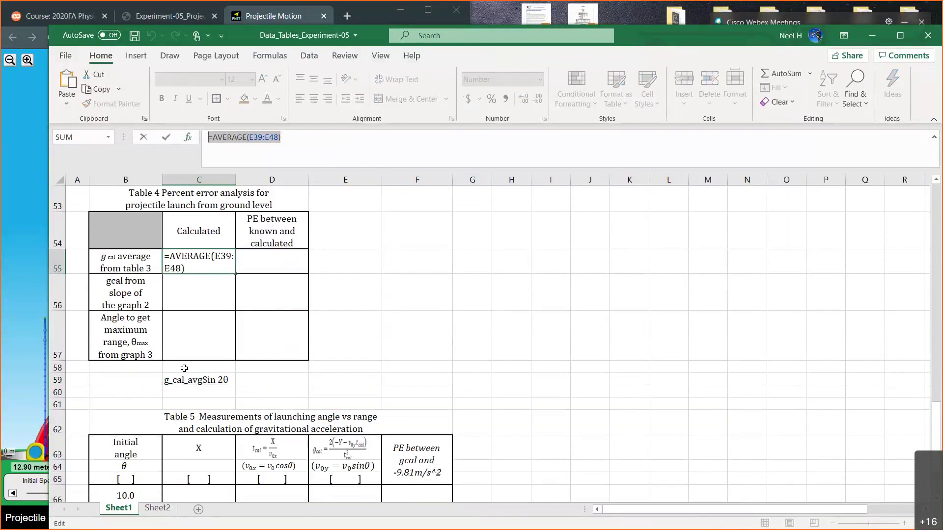
pyautogui.write('=')
pyautogui.click(185, 377)
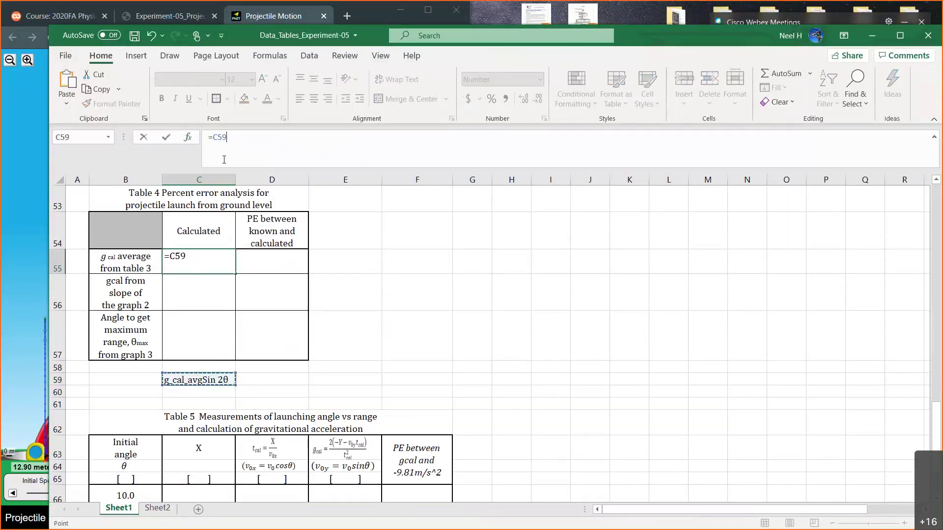
pyautogui.press('Escape')
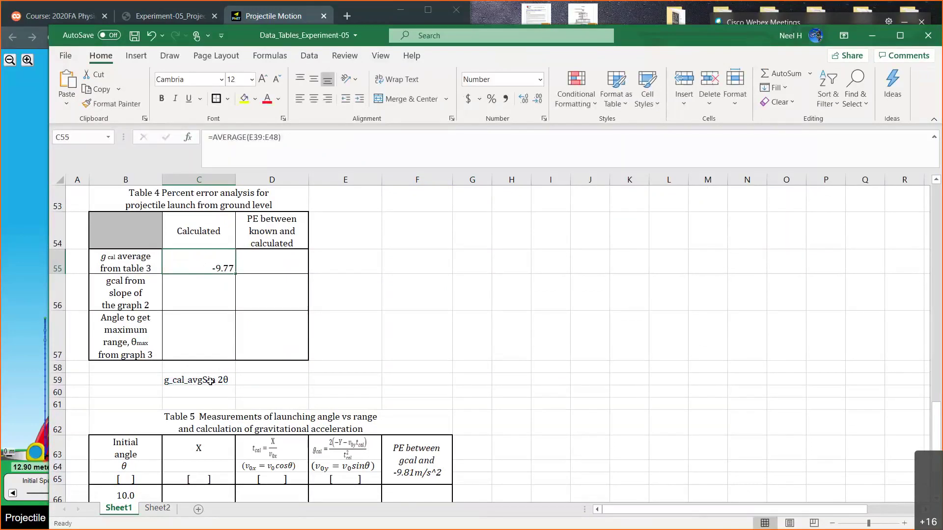
# - Replace the "Sin 2θ" part of the note in C59 with the copied formula, giving "g_cal_avg=AVERAGE(E39:E48)"
pyautogui.click(211, 380)
pyautogui.click(275, 142)
pyautogui.press('BackSpace')
pyautogui.press('BackSpace')
pyautogui.press('BackSpace')
pyautogui.press('BackSpace')
pyautogui.press('BackSpace')
pyautogui.press('BackSpace')
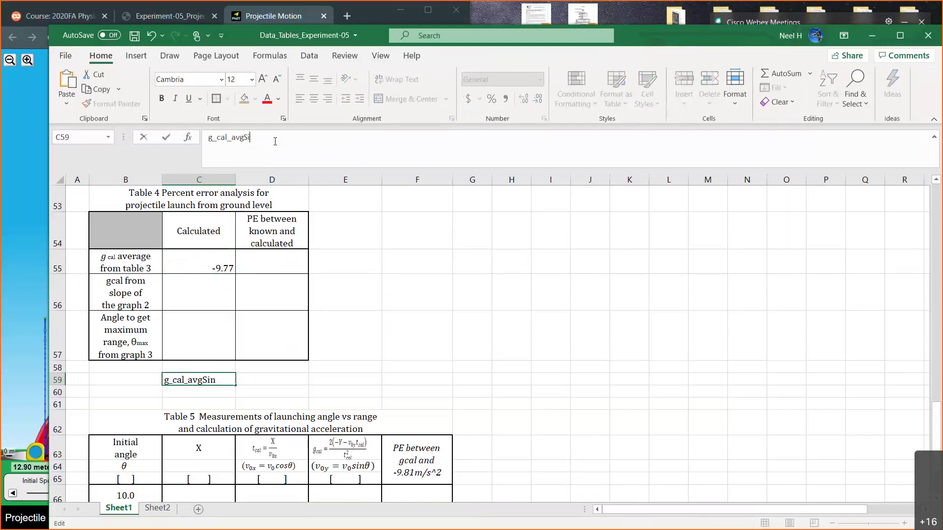
pyautogui.hotkey('ctrl', 'v')
pyautogui.press('Return')
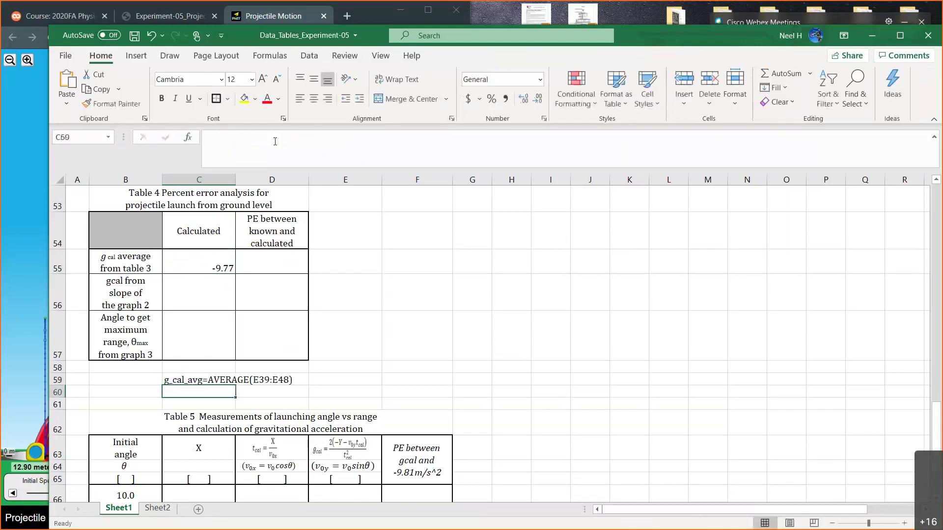
# - Highlight the formula note in C59:D59 with a yellow fill
pyautogui.moveTo(196, 380); pyautogui.dragTo(275, 380)
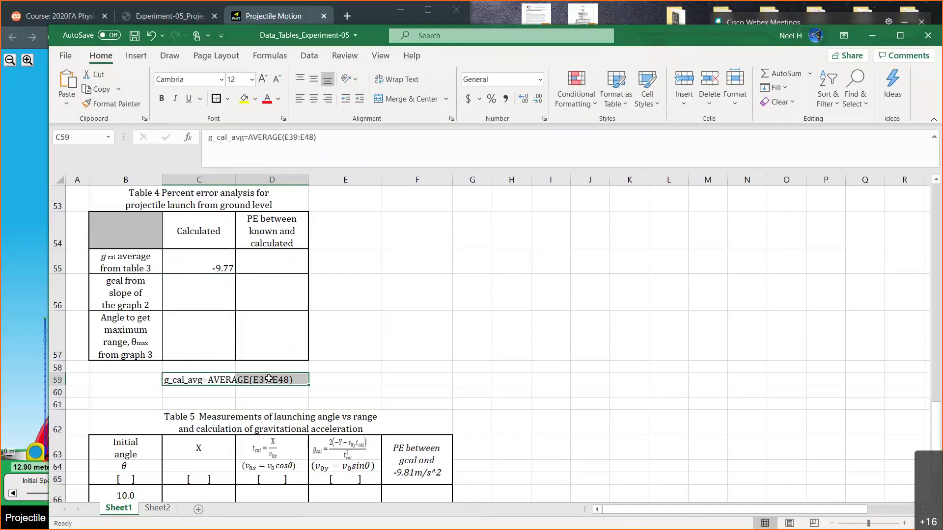
pyautogui.click(244, 99)
pyautogui.click(359, 381)
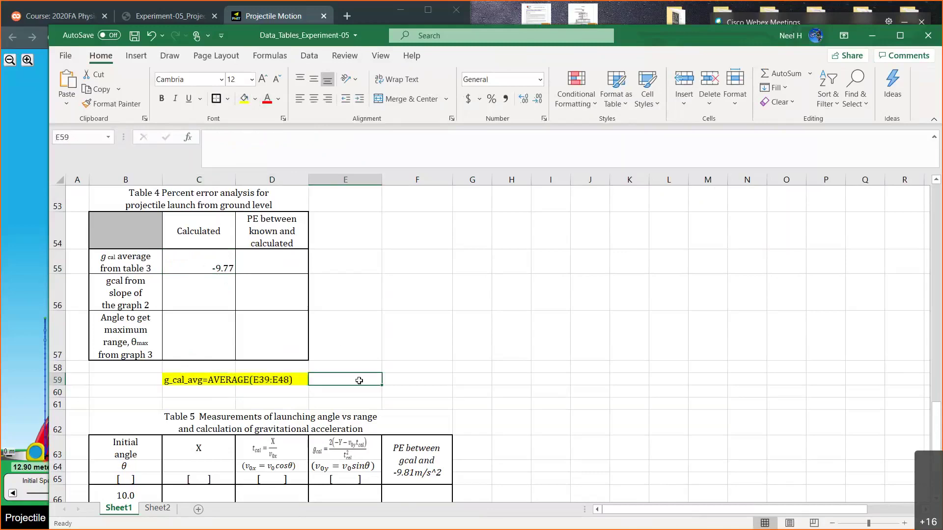
# - Calculate the percent error of the Table 3 average g in D55 with the formula =ABS(-9.81-C55)/ABS(-9.81)*100
pyautogui.click(267, 266)
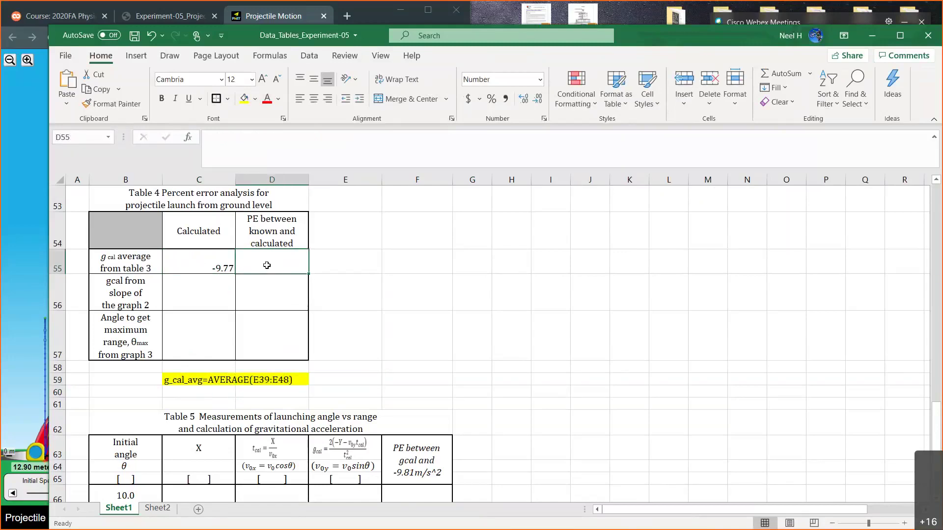
pyautogui.write('+abs')
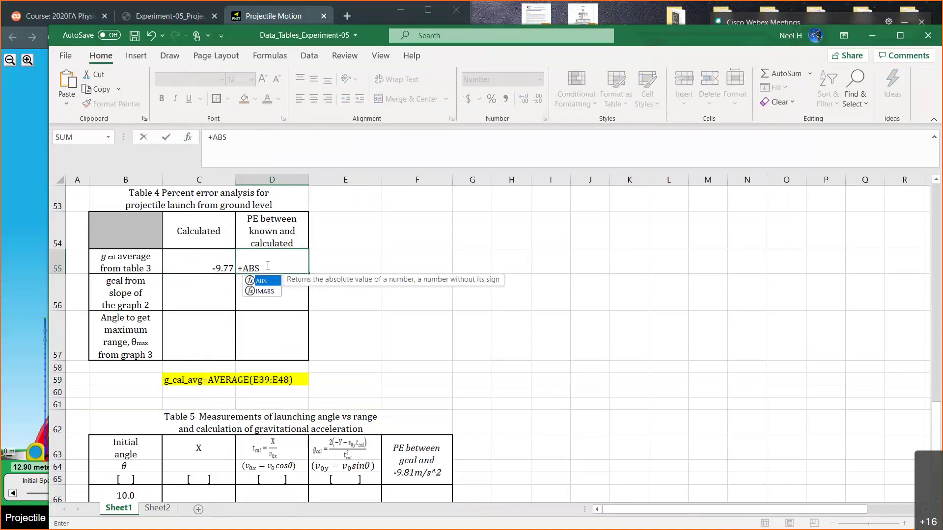
pyautogui.press('Tab')
pyautogui.write('-9.81')
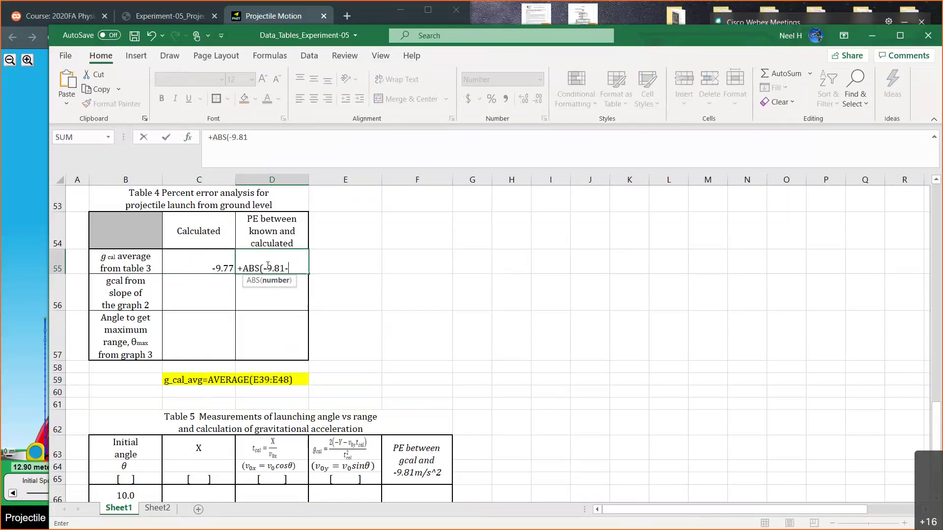
pyautogui.write('-')
pyautogui.click(210, 266)
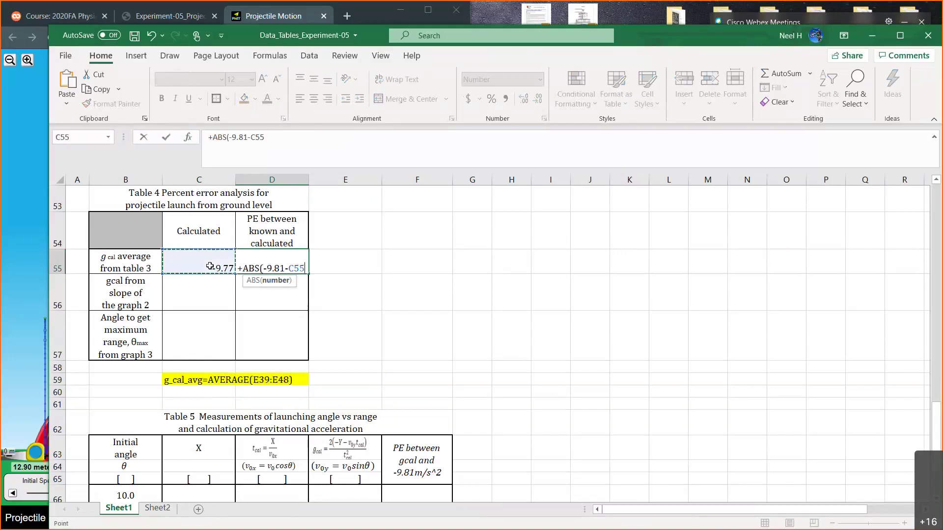
pyautogui.click(215, 137)
pyautogui.press('BackSpace')
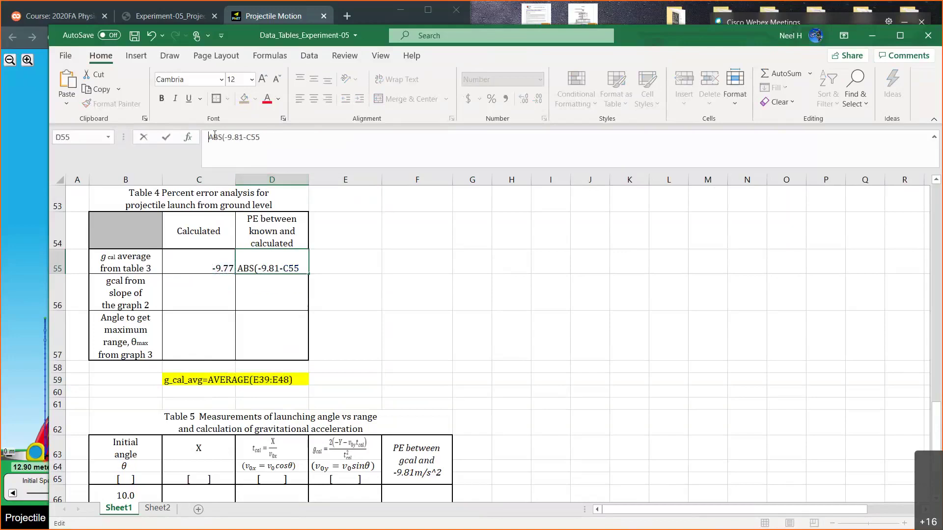
pyautogui.write('=')
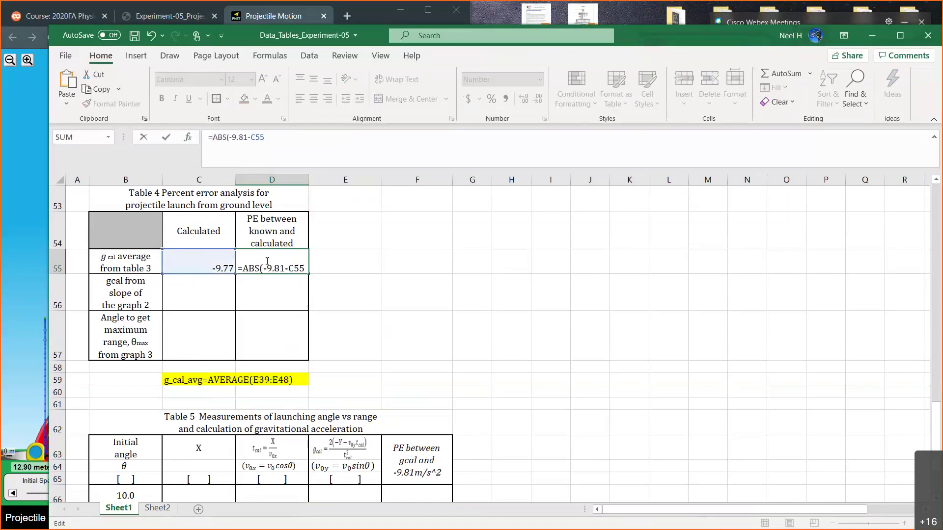
pyautogui.click(268, 138)
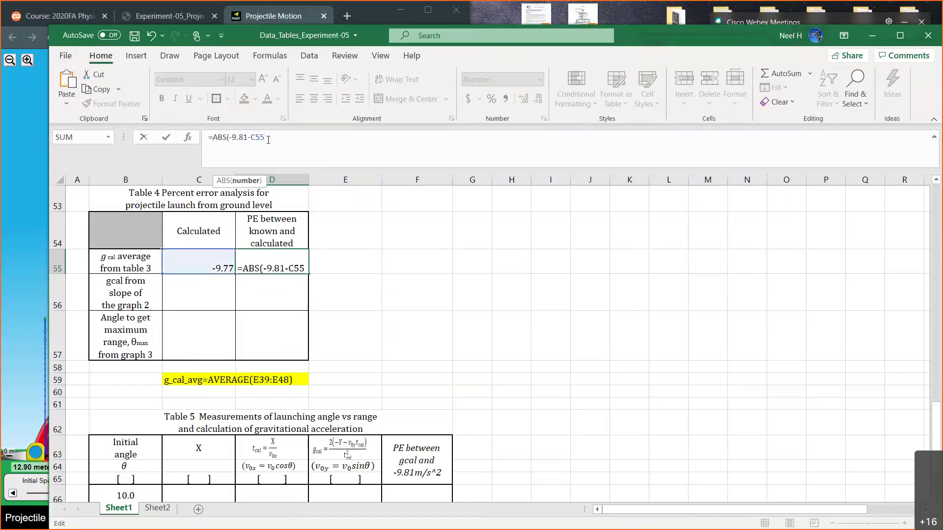
pyautogui.write(')/')
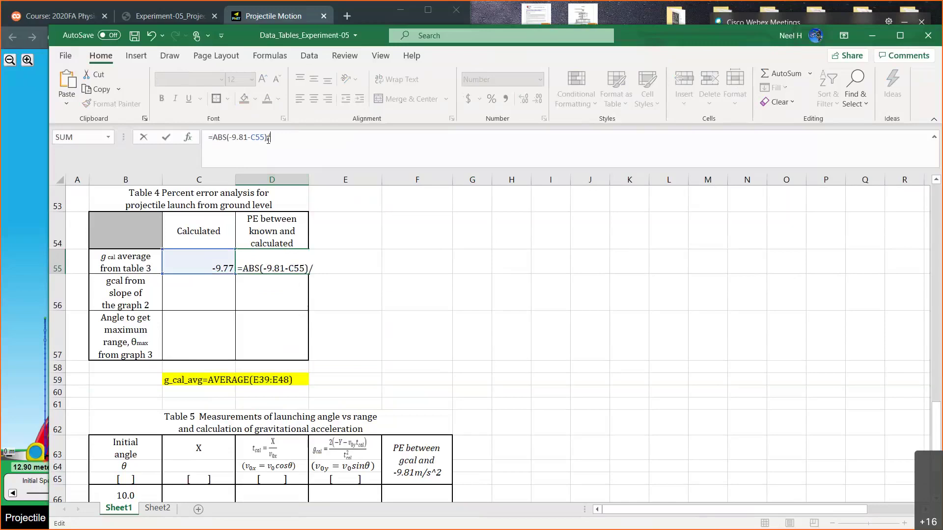
pyautogui.write('ABS')
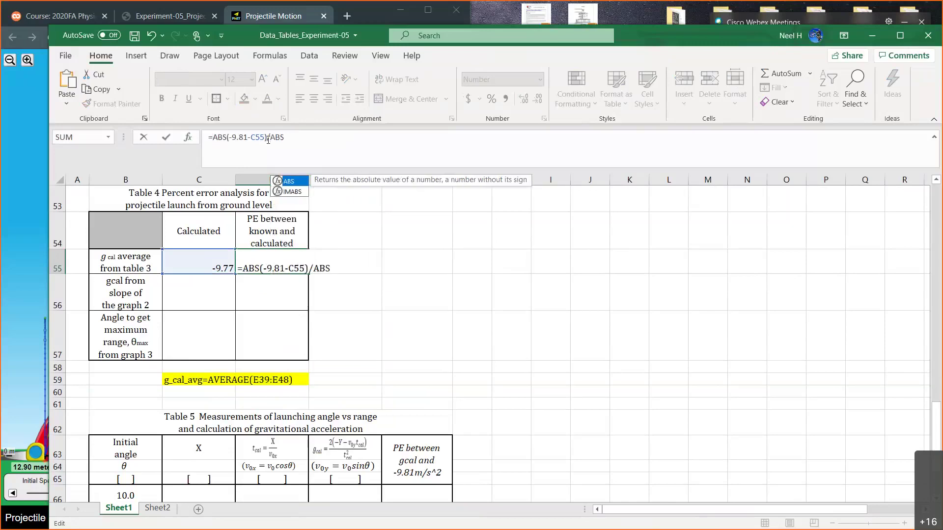
pyautogui.write('(-9.')
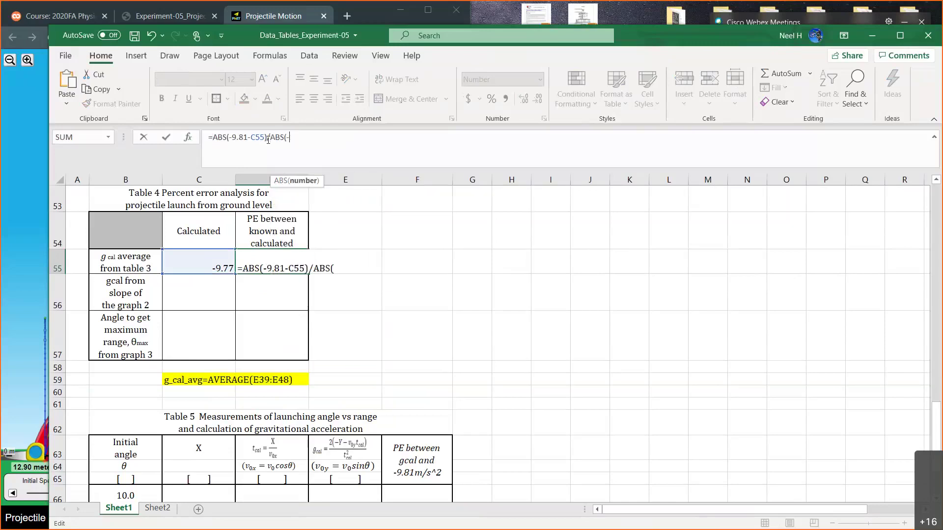
pyautogui.write('81)*100')
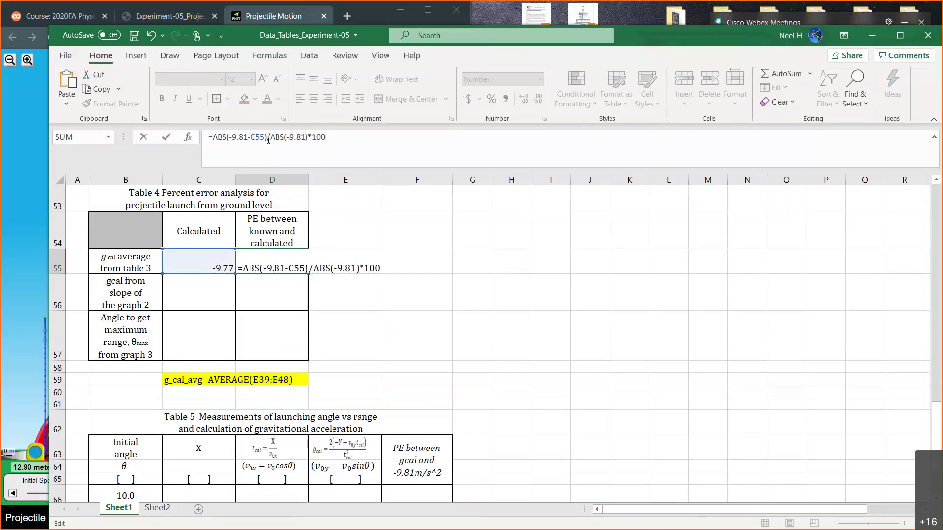
pyautogui.hotkey('ctrl', 'Return')
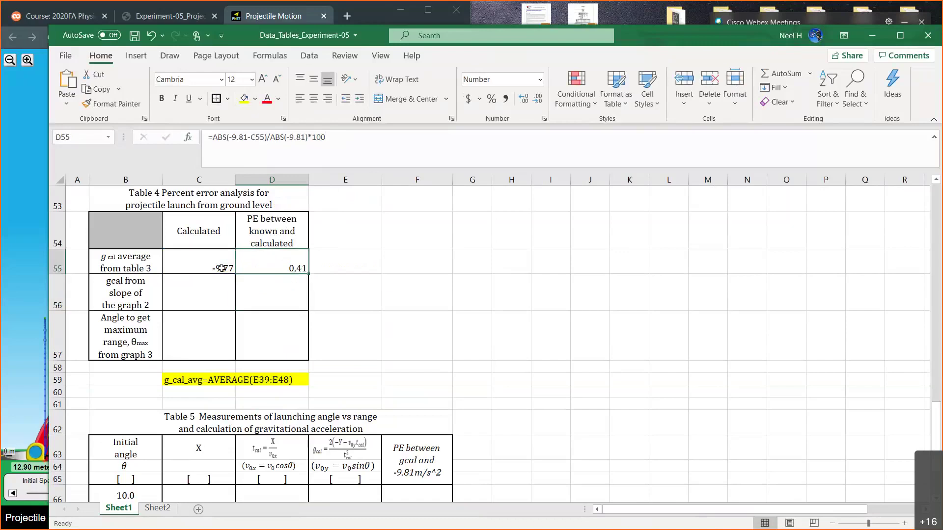
# - Copy the percent-error formula's text from D55, leaving the cell's formula intact
pyautogui.click(212, 268)
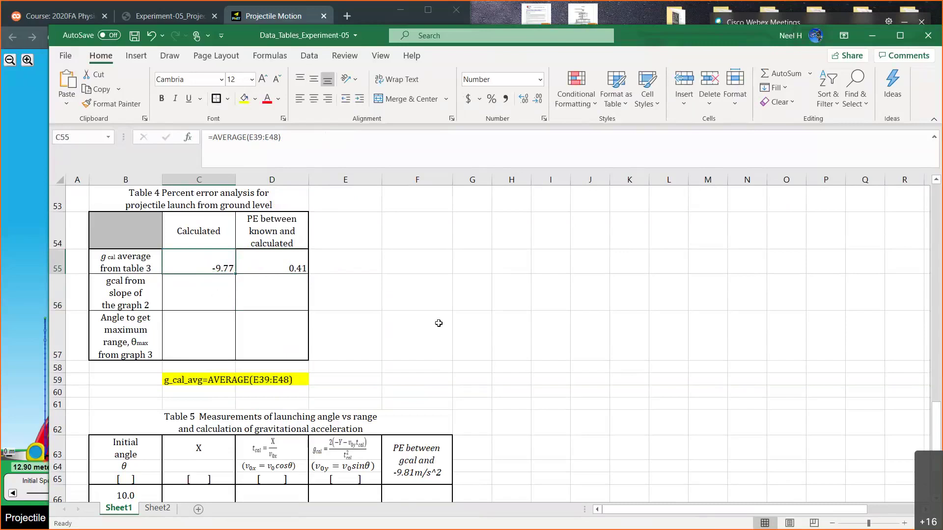
pyautogui.click(290, 259)
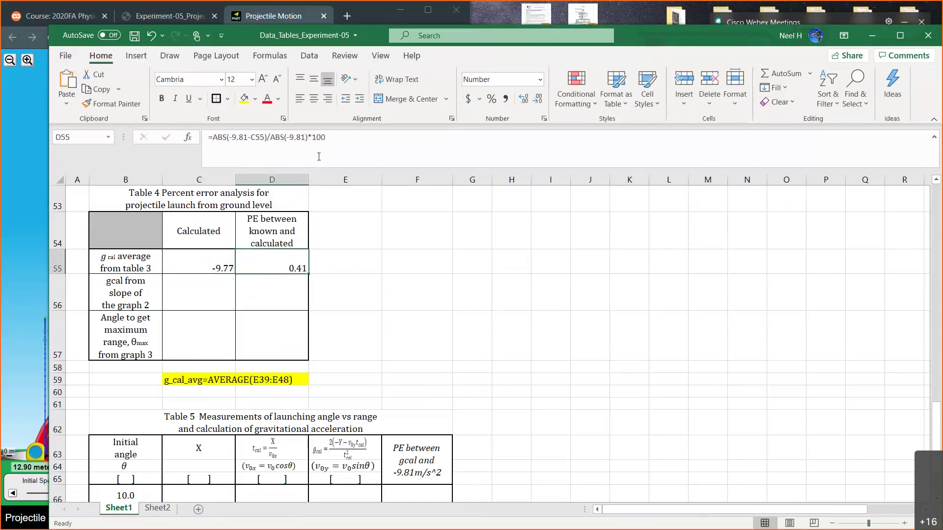
pyautogui.moveTo(332, 137); pyautogui.dragTo(171, 138)
pyautogui.hotkey('ctrl', 'c')
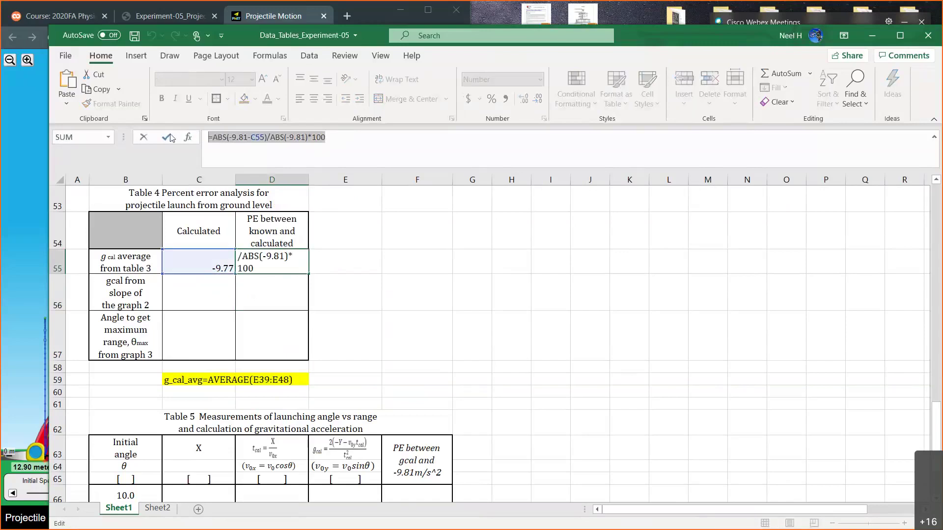
pyautogui.click(167, 137)
# - Note the copied formula in C60 with the label PE, as "PE=ABS(-9.81-C55)/ABS(-9.81)*100"
pyautogui.click(220, 390)
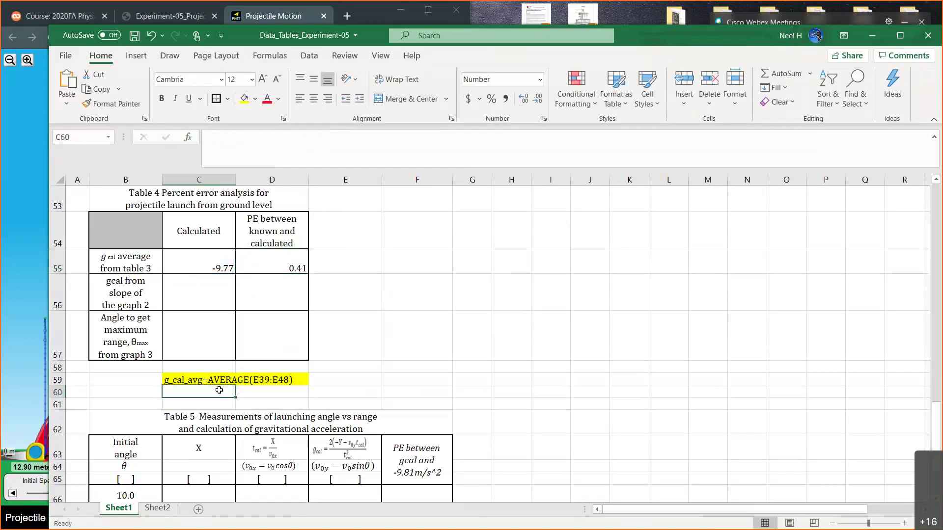
pyautogui.write('PE')
pyautogui.hotkey('ctrl', 'v')
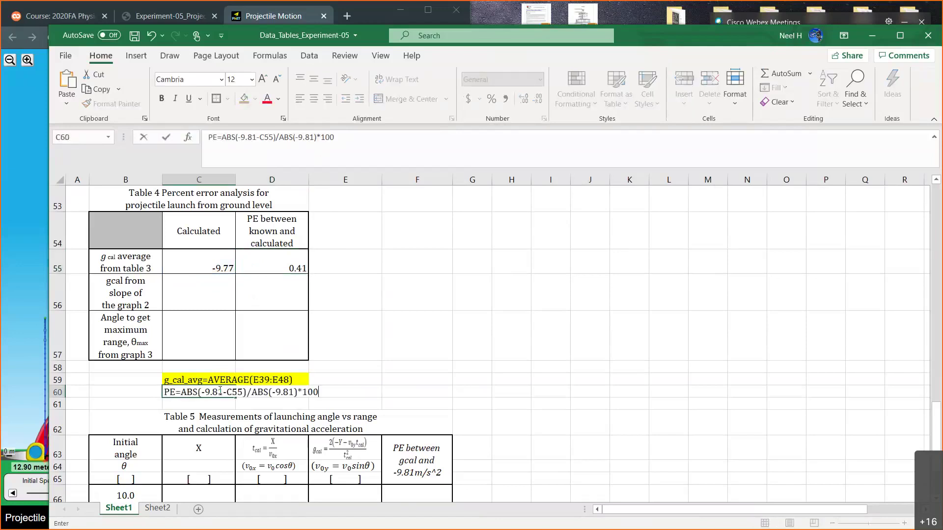
pyautogui.press('Return')
# - Highlight the percent-error note in C60:E60 with a yellow fill
pyautogui.moveTo(185, 392); pyautogui.dragTo(326, 392)
pyautogui.click(244, 99)
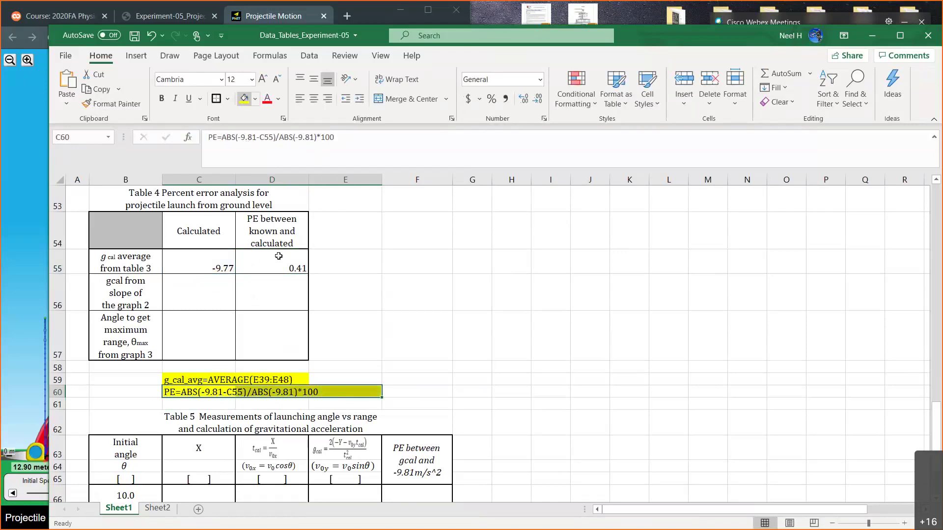
pyautogui.click(361, 357)
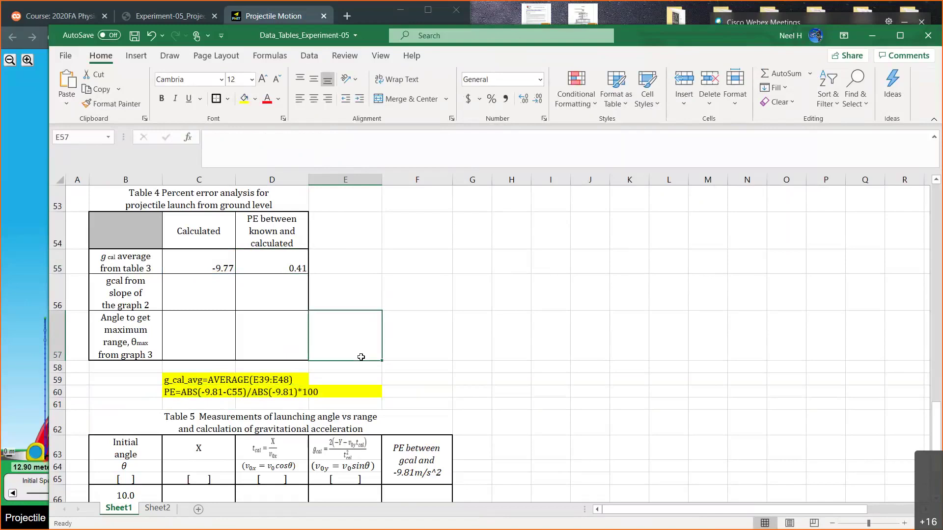
pyautogui.click(425, 371)
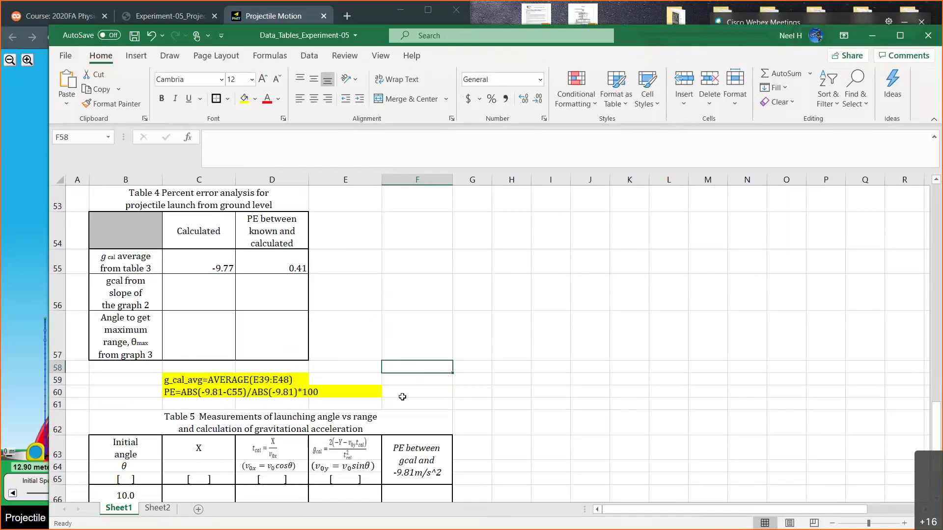
# - Consult the handwritten slope relation on Sheet2 and calculate g from the graph's slope in C56 of Sheet1 with =-13.99^2/20.031
pyautogui.click(204, 287)
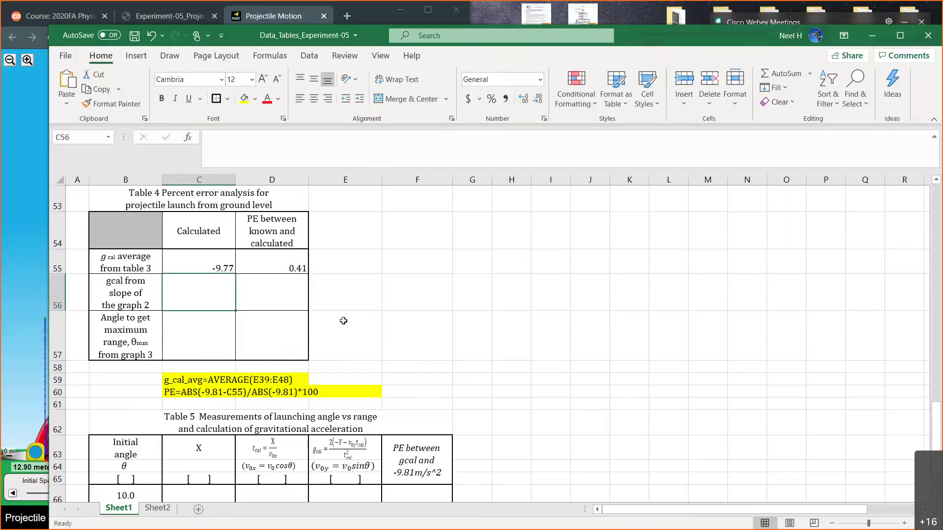
pyautogui.scroll(5, 342, 320)
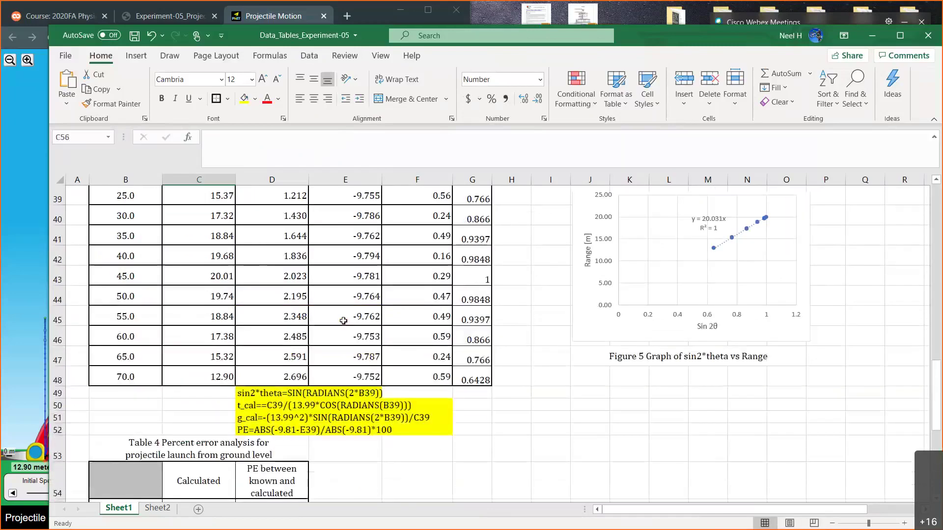
pyautogui.scroll(1, 525, 351)
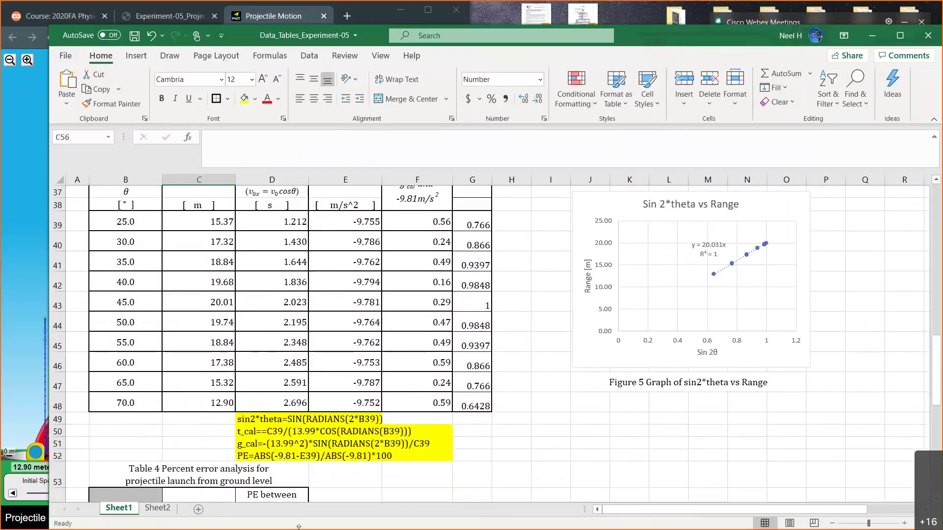
pyautogui.click(173, 514)
pyautogui.scroll(-4, 502, 471)
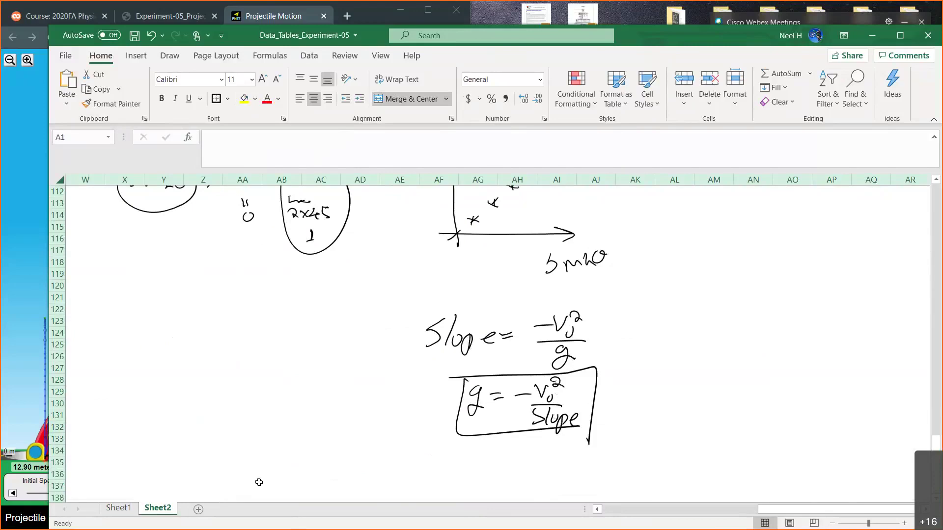
pyautogui.click(118, 509)
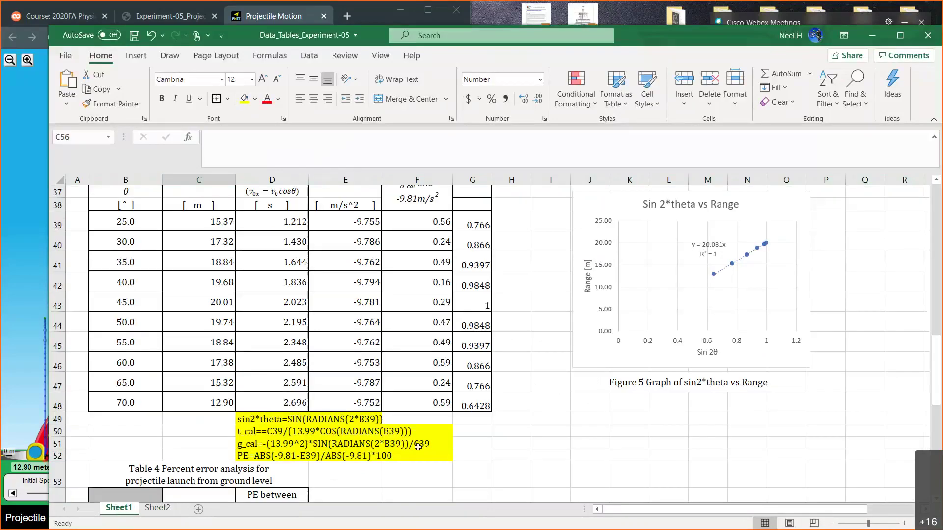
pyautogui.scroll(-3, 300, 426)
pyautogui.write('=-13.99^2/')
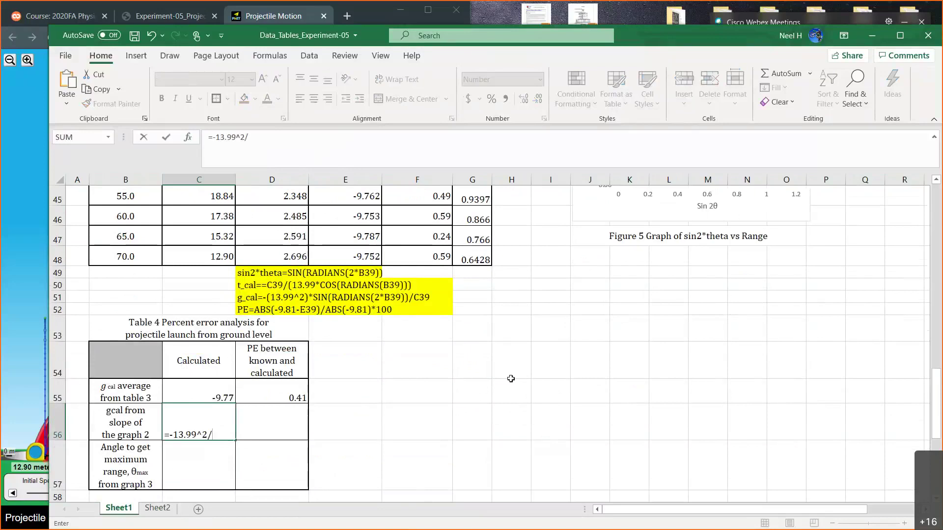
pyautogui.scroll(3, 511, 379)
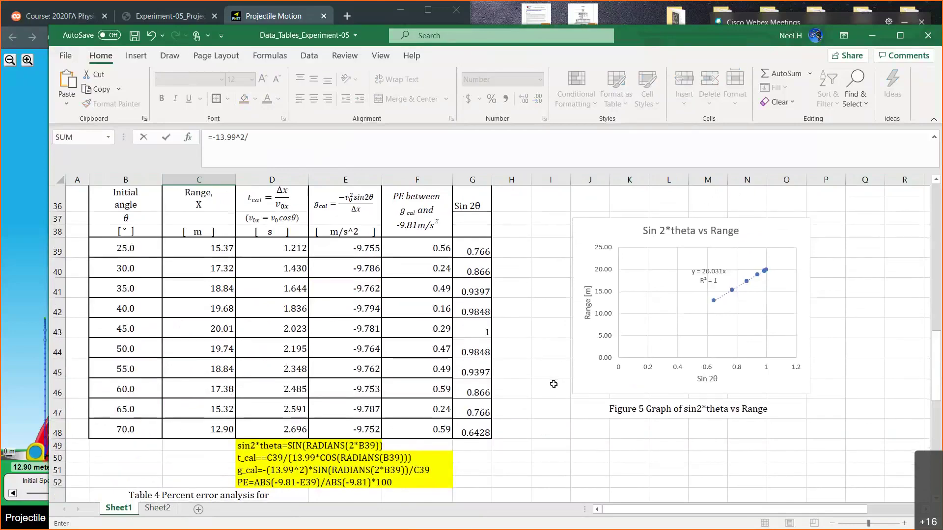
pyautogui.scroll(-4, 554, 385)
pyautogui.write('20.031')
pyautogui.press('Return')
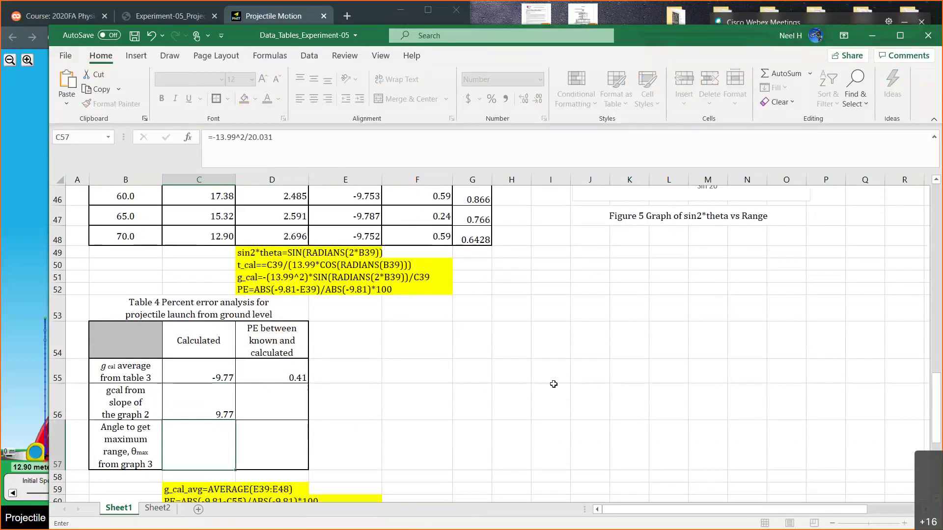
# - Compare the g values in C55 and C56 with the Table 3 values in E39:E48 and the Sin 2*theta vs Range graph
pyautogui.click(216, 402)
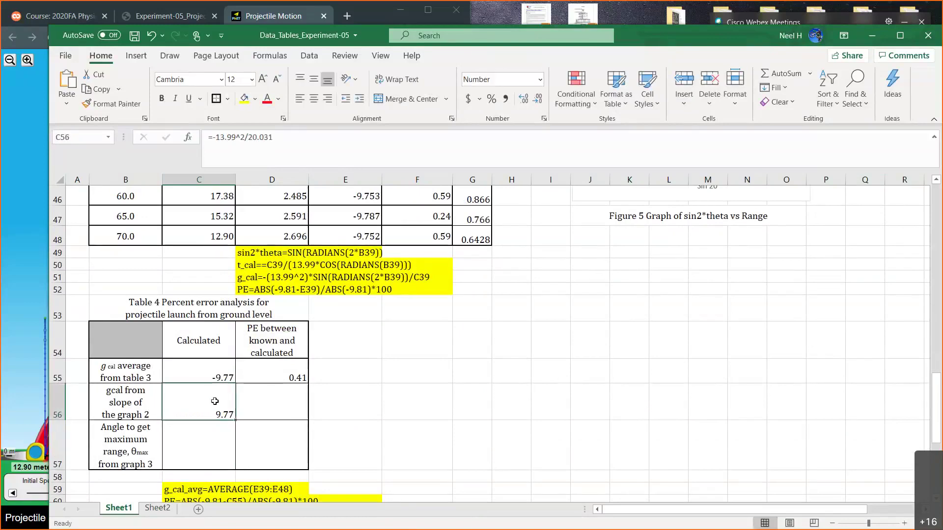
pyautogui.click(218, 365)
pyautogui.click(212, 400)
pyautogui.scroll(4, 351, 396)
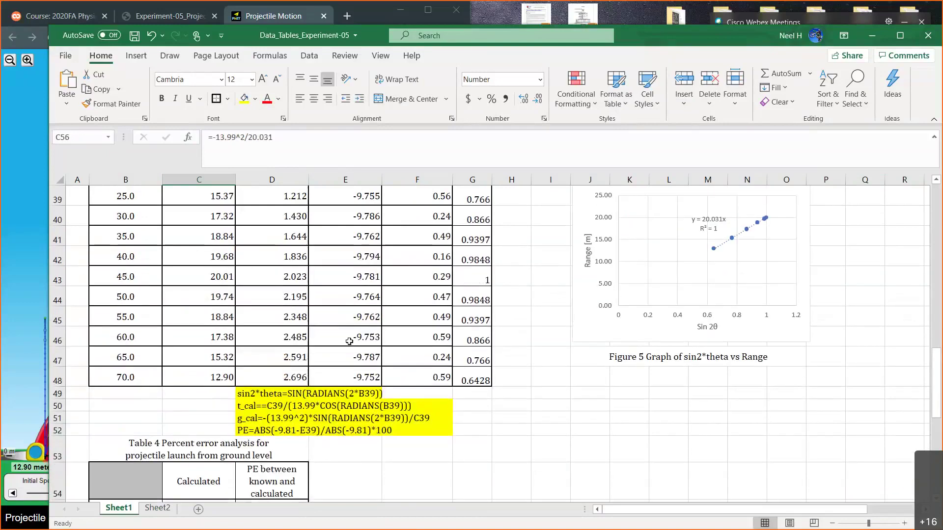
pyautogui.scroll(-1, 352, 295)
pyautogui.click(370, 251)
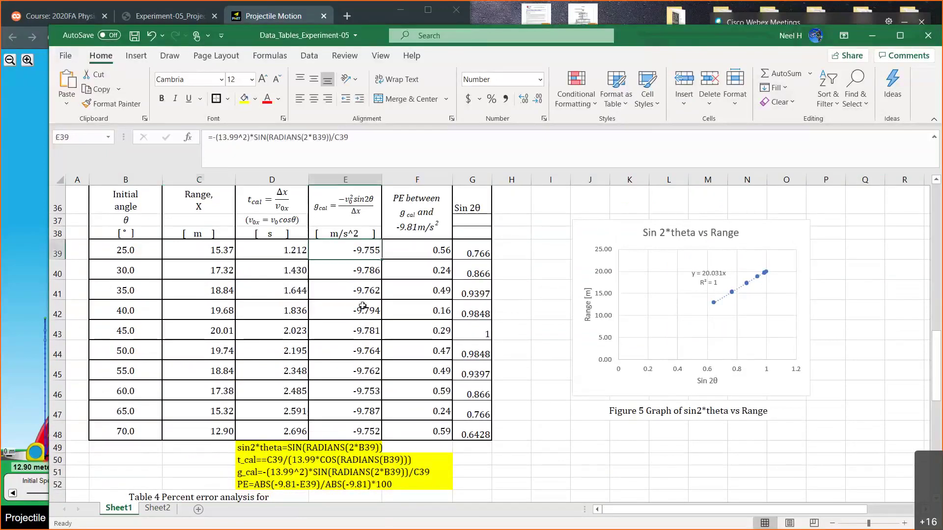
pyautogui.moveTo(362, 305); pyautogui.dragTo(361, 435)
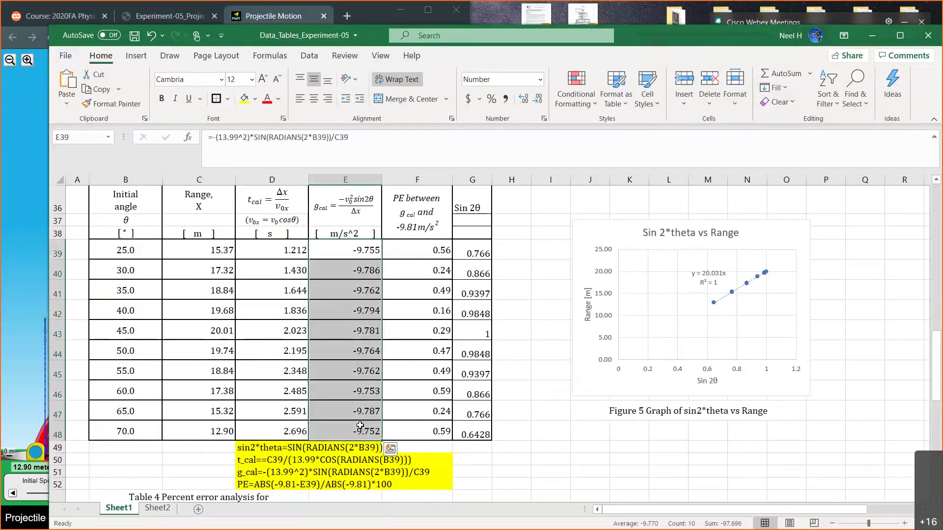
pyautogui.scroll(-2, 360, 425)
pyautogui.scroll(-1, 360, 425)
pyautogui.click(209, 474)
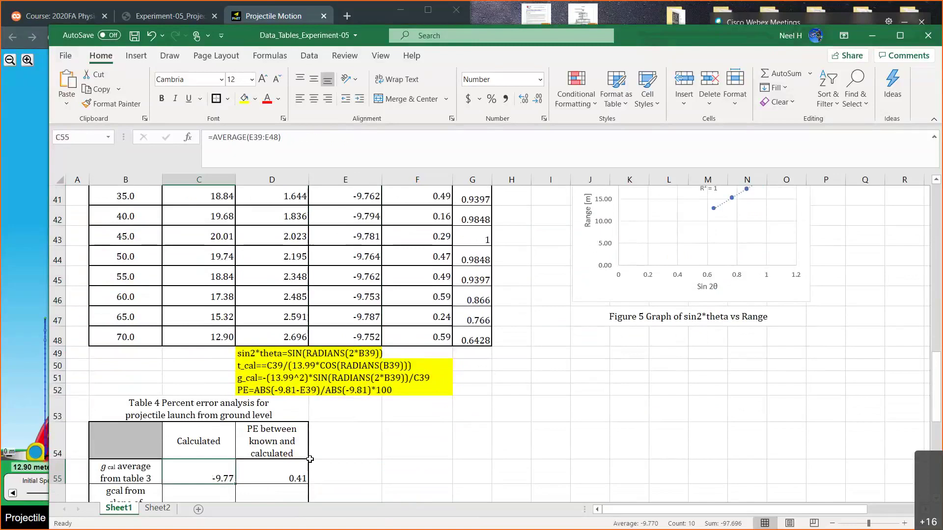
pyautogui.scroll(2, 491, 400)
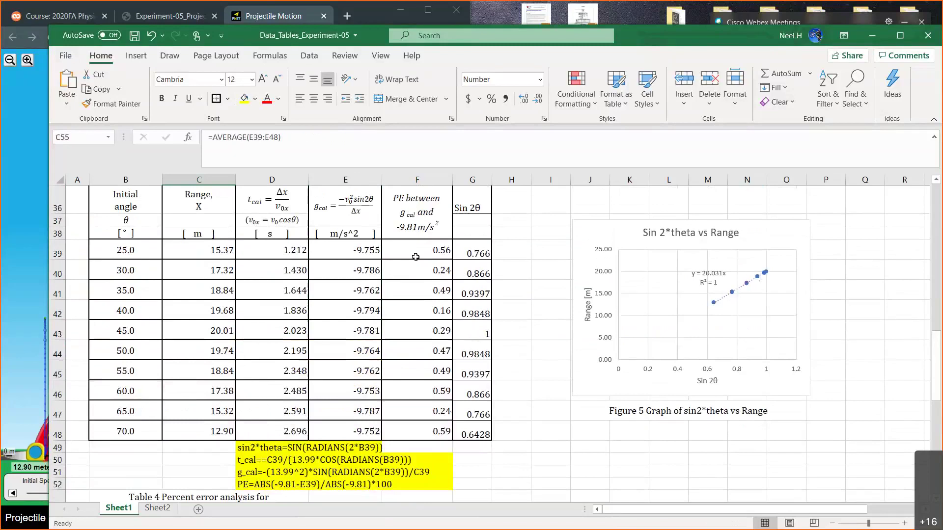
pyautogui.moveTo(345, 270); pyautogui.dragTo(357, 430)
pyautogui.click(596, 232)
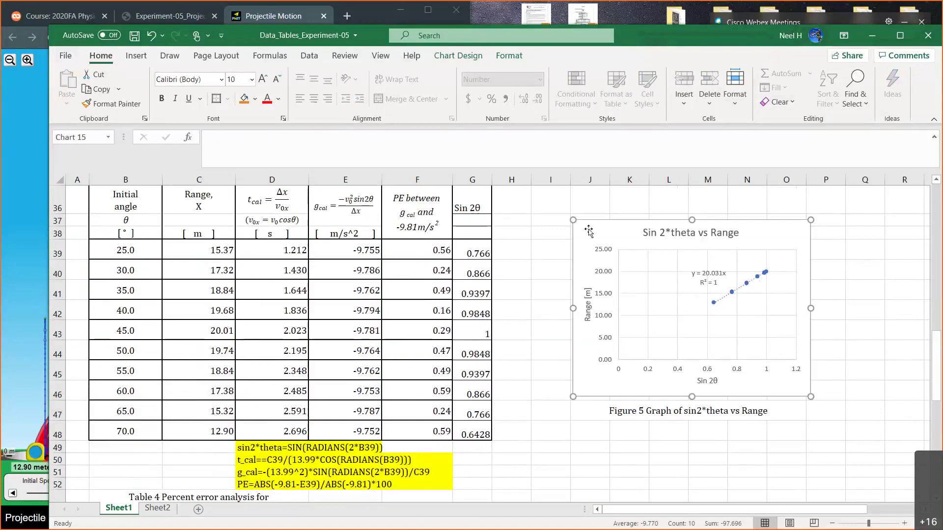
# - Copy the slope-based g formula text from C56, leaving the cell itself unedited
pyautogui.scroll(-5, 589, 232)
pyautogui.click(219, 318)
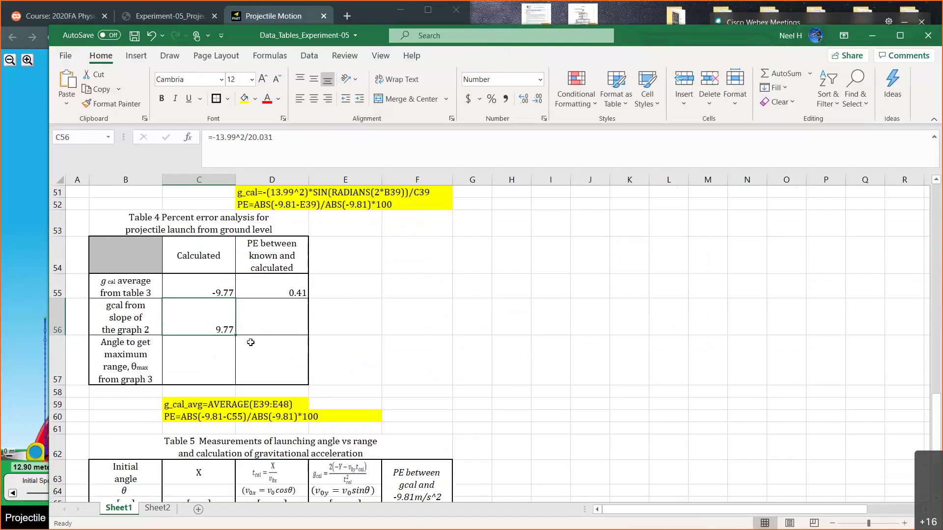
pyautogui.tripleClick(277, 138)
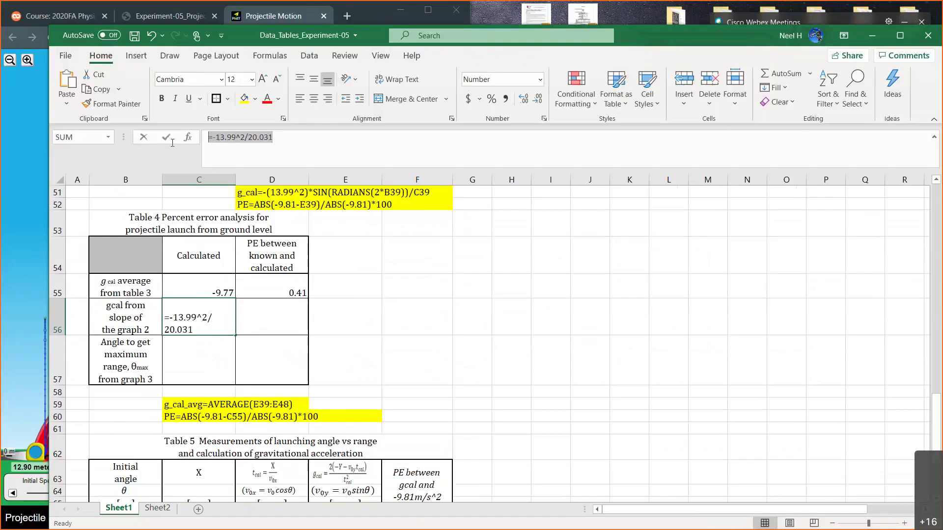
pyautogui.scroll(-1, 379, 320)
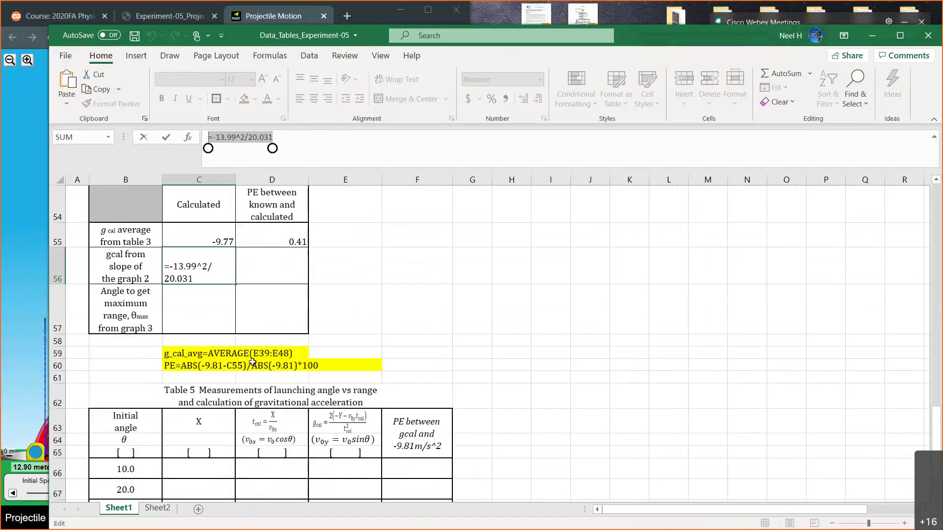
pyautogui.click(211, 344)
pyautogui.press('Escape')
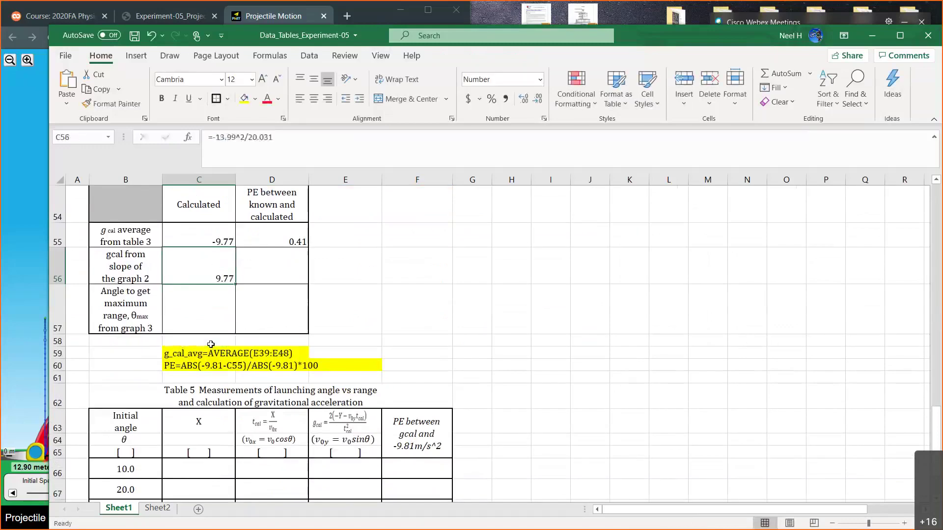
# - Note the graph formula in C58 as "g_cal(graph)=-13.99^2/20.031" and highlight C58:D58 with a yellow fill
pyautogui.click(211, 344)
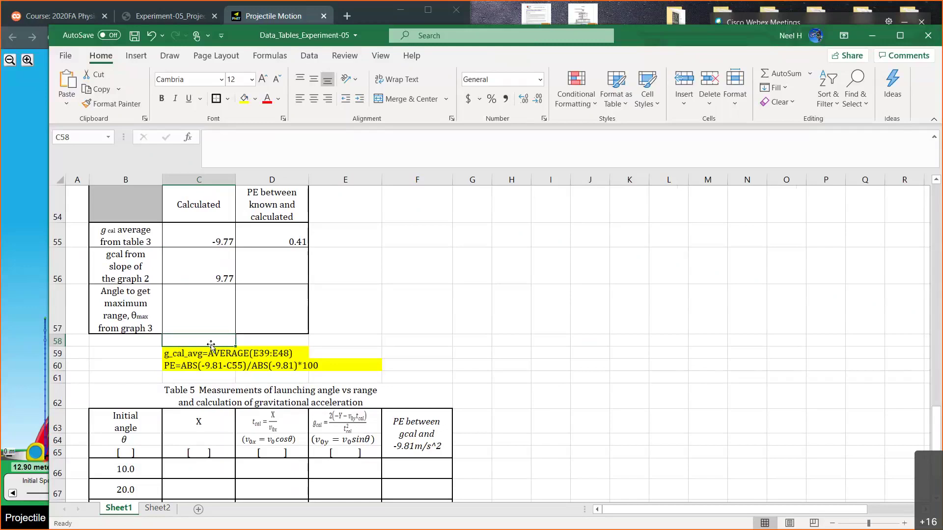
pyautogui.write('g_ca')
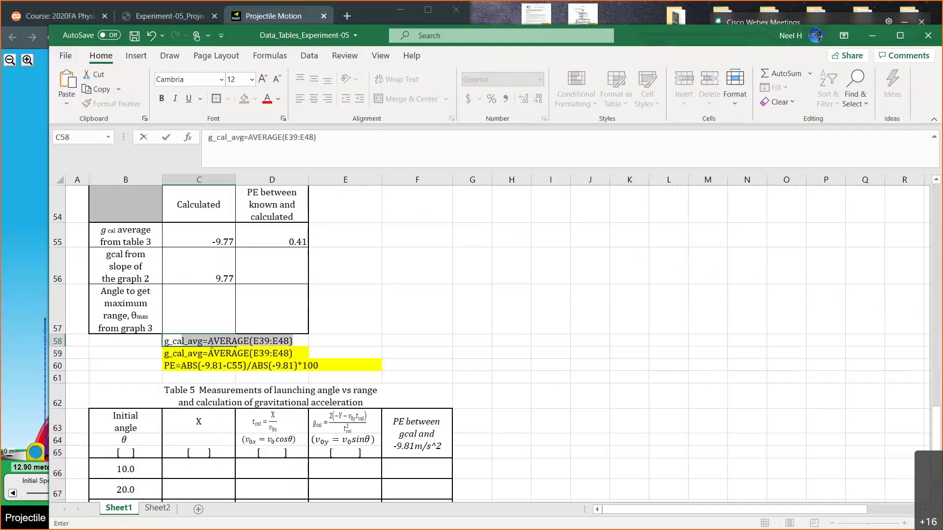
pyautogui.write('l(graph)=-13.99^2/20.031')
pyautogui.press('Return')
pyautogui.moveTo(211, 342); pyautogui.dragTo(269, 341)
pyautogui.click(244, 99)
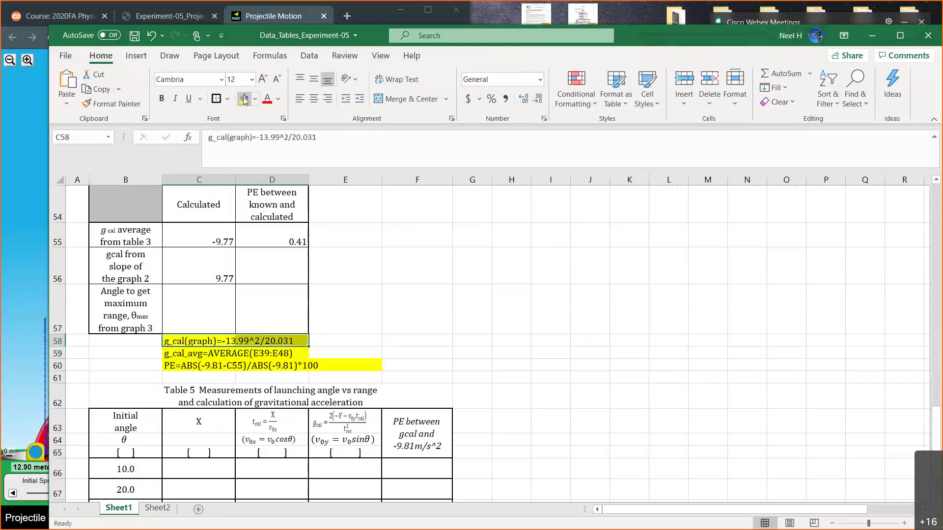
pyautogui.click(398, 354)
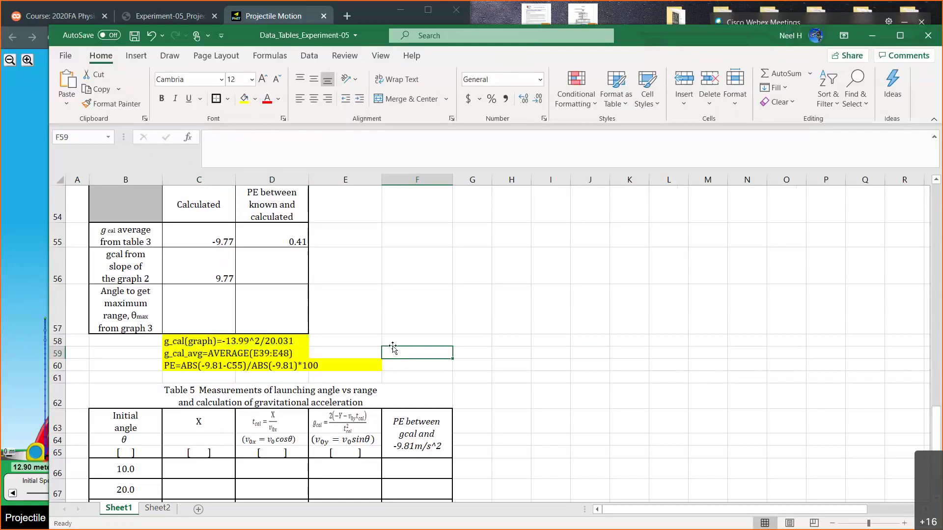
# - Fill the percent-error formula from D55 down to D56 and compare the two cells
pyautogui.click(291, 236)
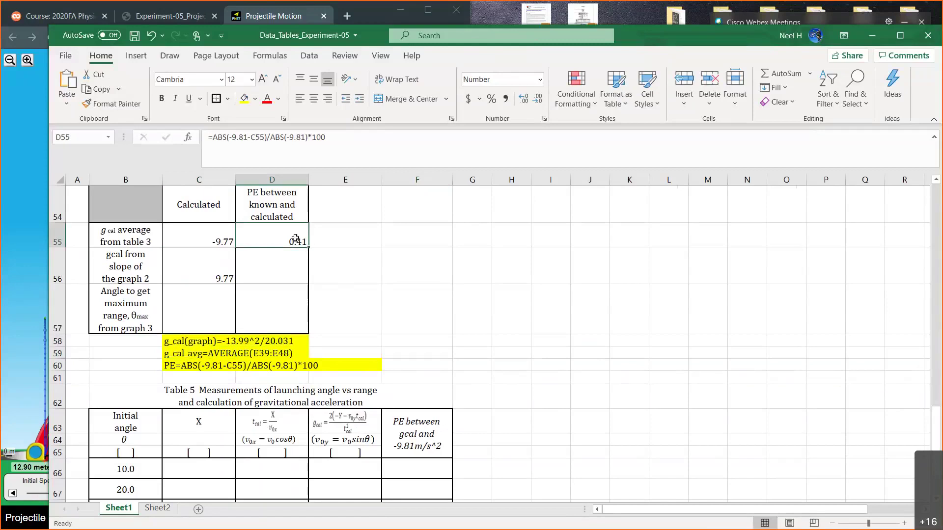
pyautogui.moveTo(308, 249); pyautogui.dragTo(308, 283)
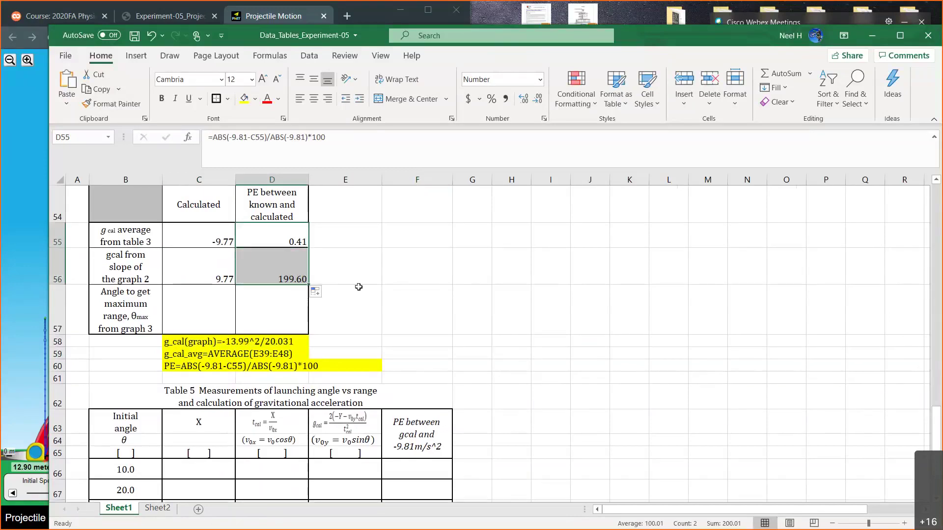
pyautogui.click(295, 268)
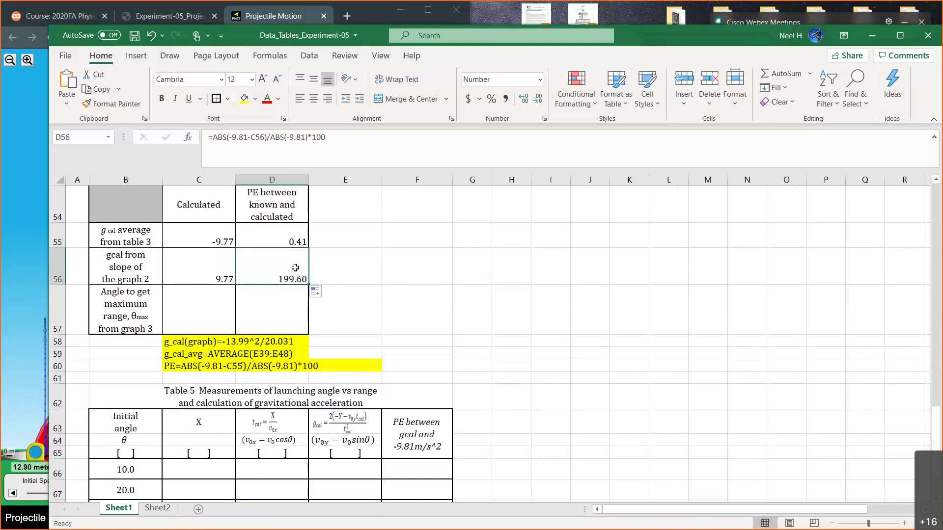
pyautogui.click(283, 228)
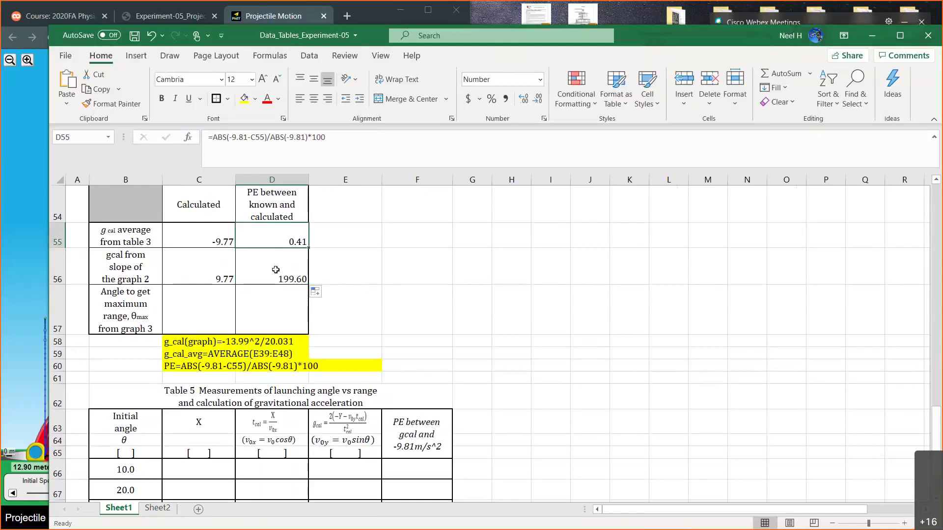
pyautogui.click(275, 269)
# - Change the slope-based g formula in C56 to =(-1)*13.99^2/20.031
pyautogui.click(226, 269)
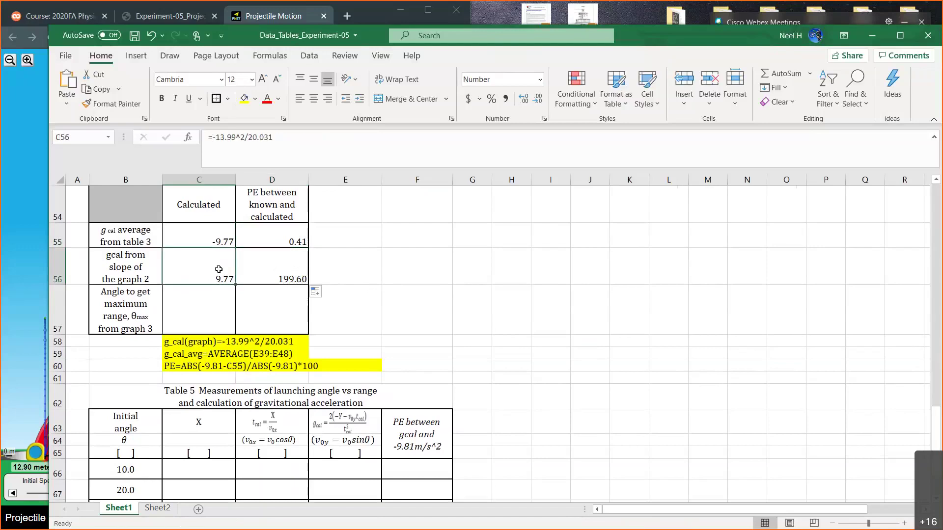
pyautogui.click(217, 136)
pyautogui.write('*')
pyautogui.press('Return')
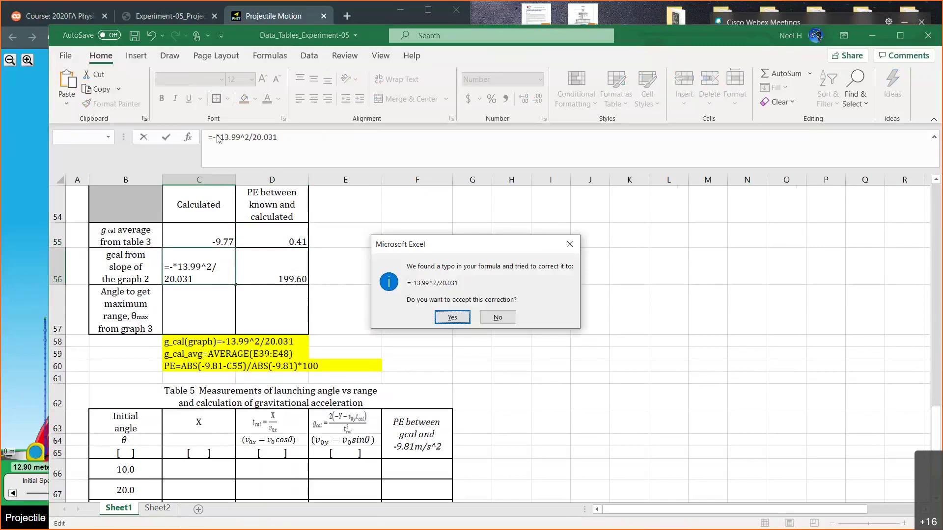
pyautogui.click(570, 244)
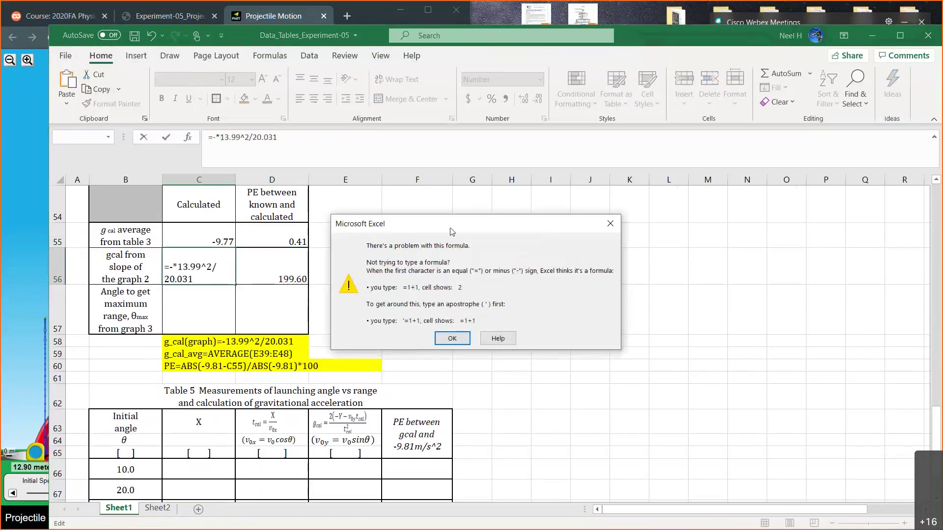
pyautogui.click(611, 224)
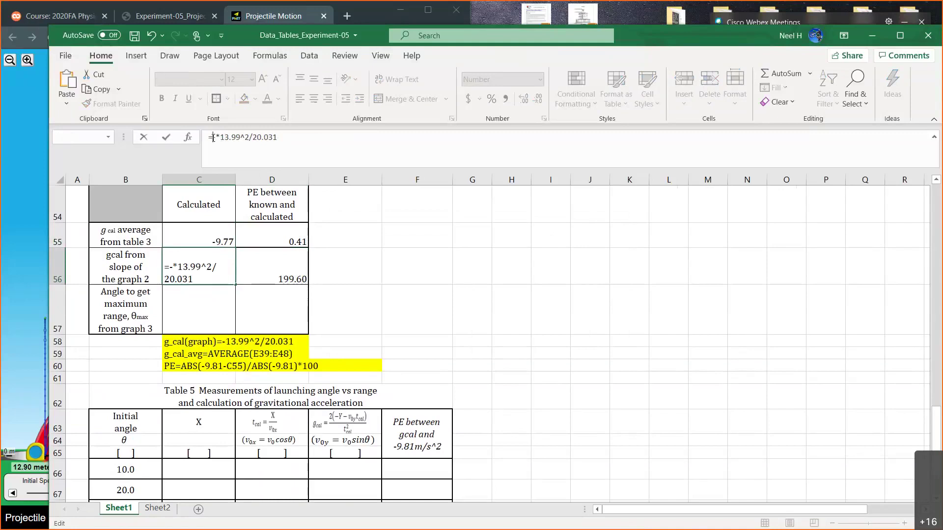
pyautogui.write('(-')
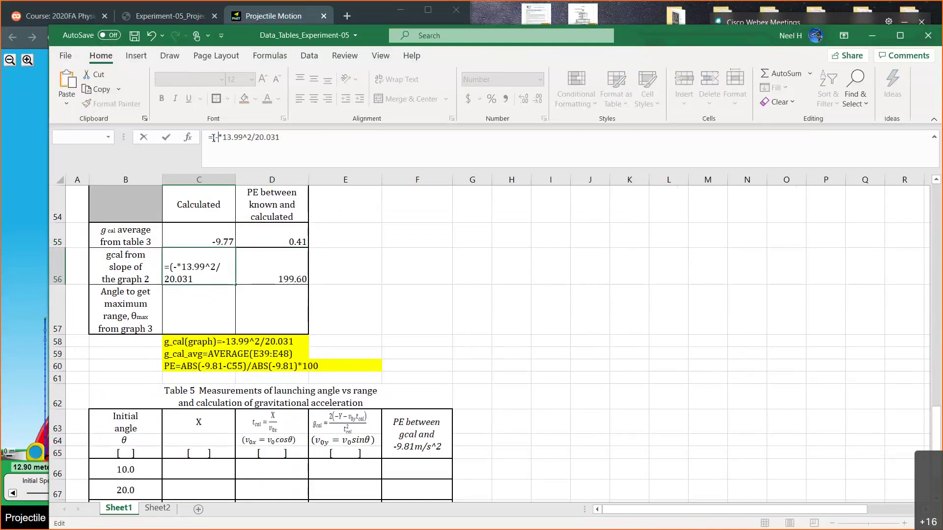
pyautogui.write('1)')
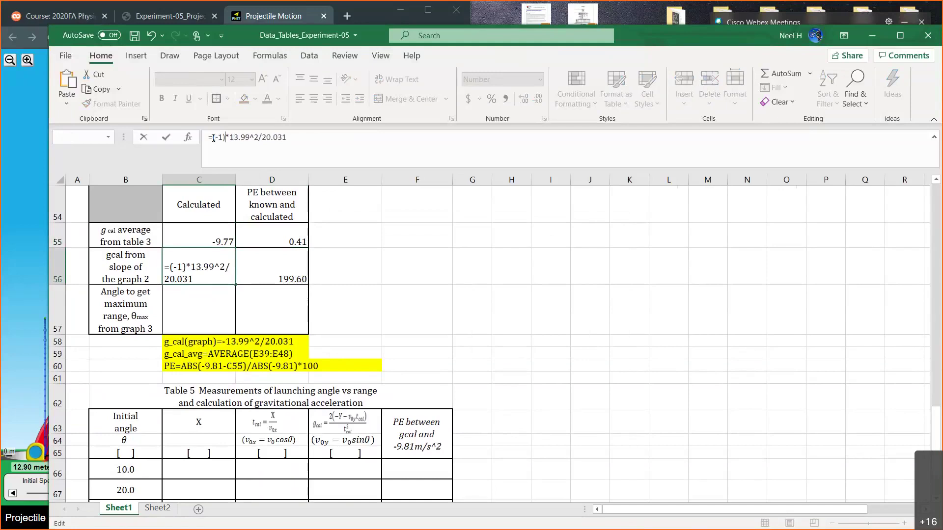
pyautogui.press('Return')
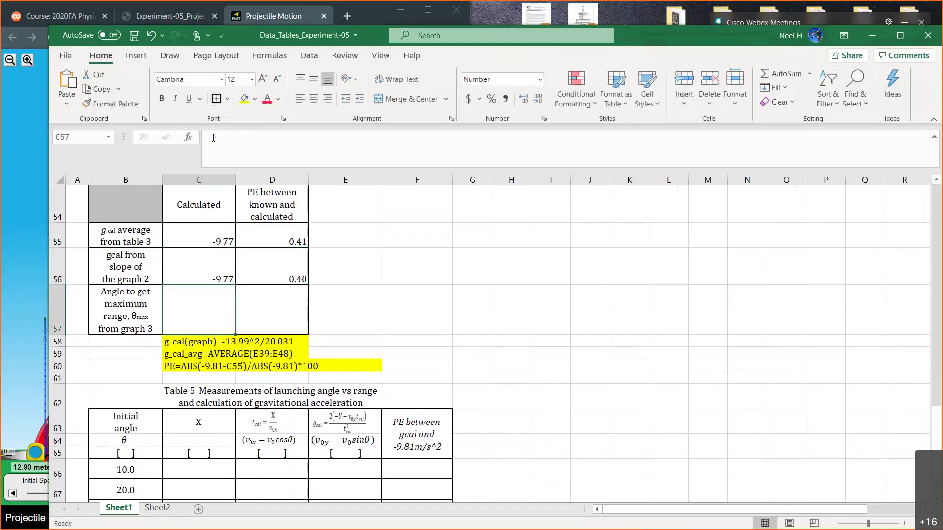
# - Update the formula note in C58 to read "g_cal(graph)=(-1)*13.99^2/20.031"
pyautogui.click(216, 280)
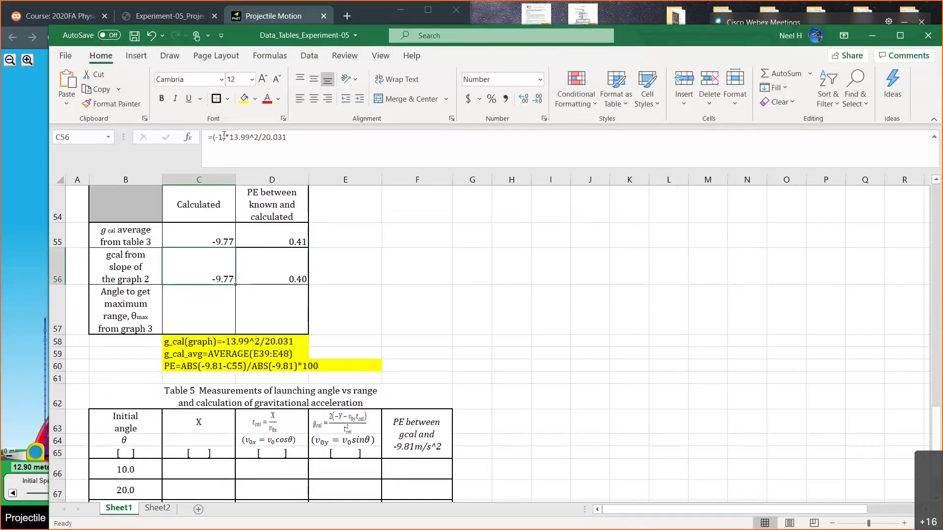
pyautogui.click(197, 343)
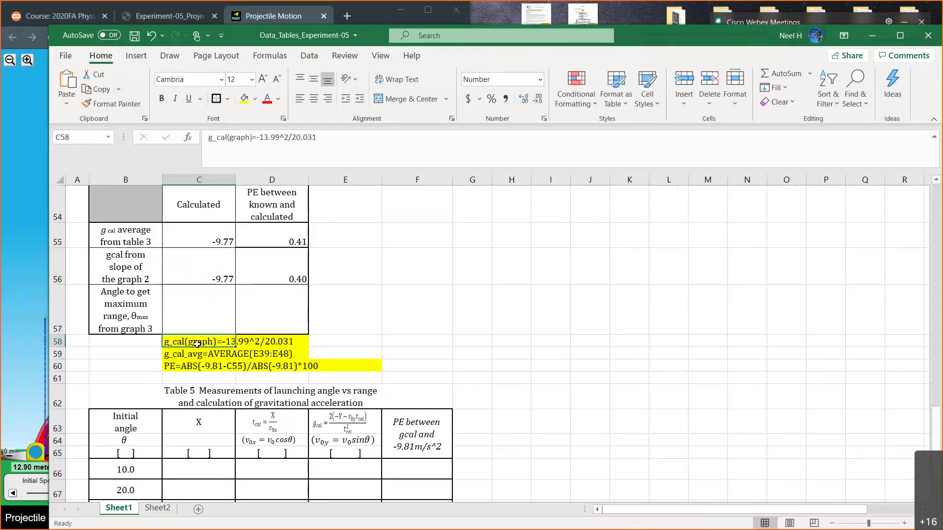
pyautogui.click(257, 135)
pyautogui.write('(')
pyautogui.write('(')
pyautogui.write(')*')
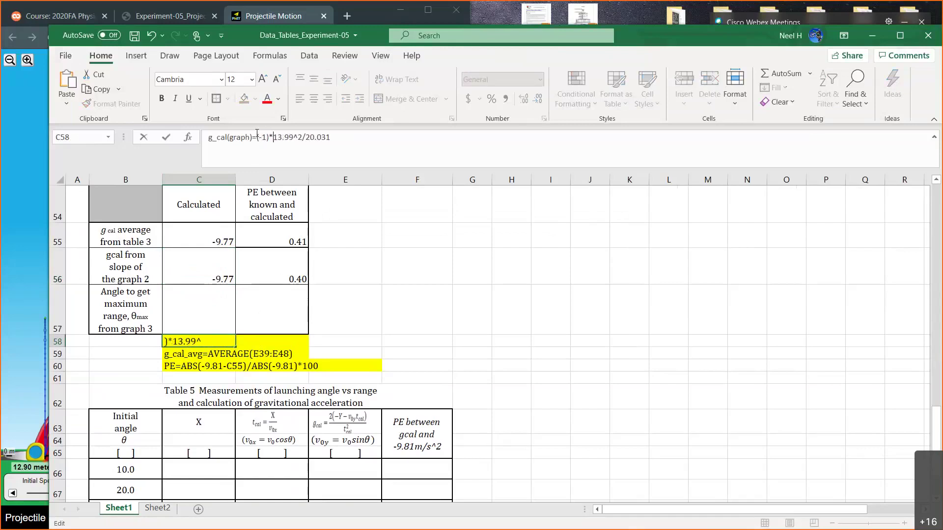
pyautogui.press('Return')
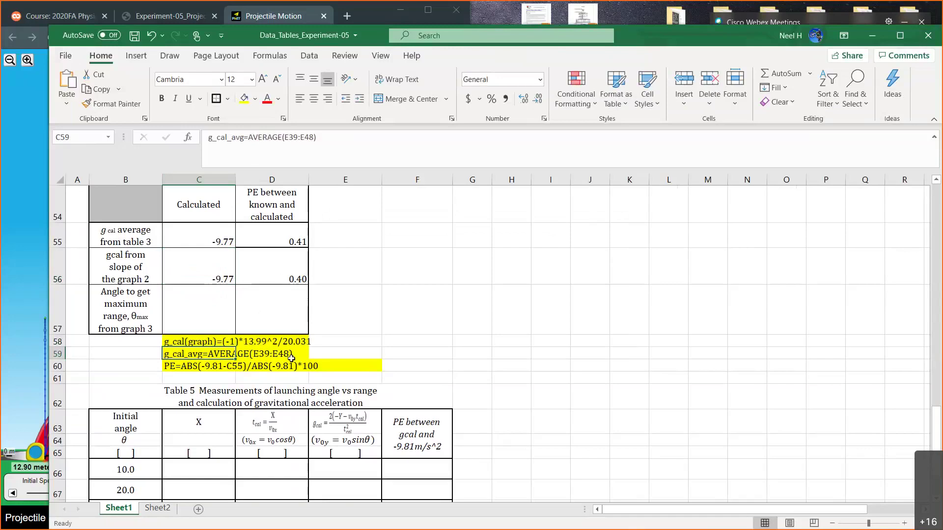
# - Read the Experiment-05 PDF's Part B instructions on graphing range vs theta, polynomial fitting and finding the maximum-range angle
pyautogui.click(224, 278)
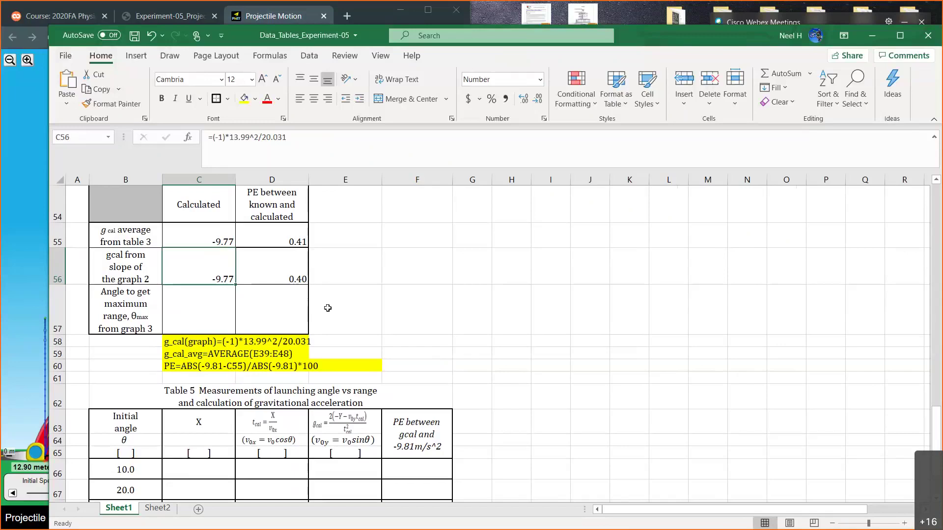
pyautogui.click(215, 315)
pyautogui.scroll(1, 336, 326)
pyautogui.scroll(-1, 336, 326)
pyautogui.click(170, 15)
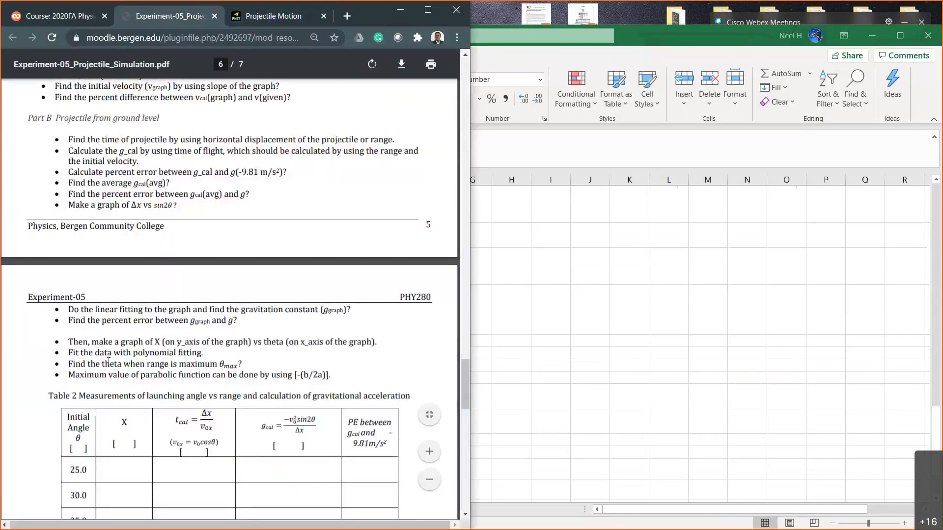
pyautogui.scroll(-4, 106, 360)
pyautogui.scroll(2, 74, 197)
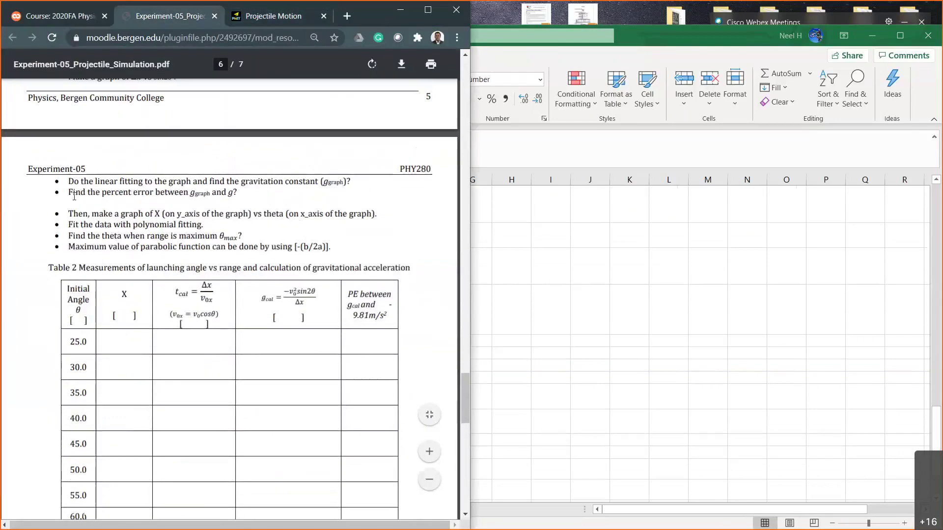
pyautogui.scroll(1, 74, 196)
pyautogui.scroll(7, 74, 200)
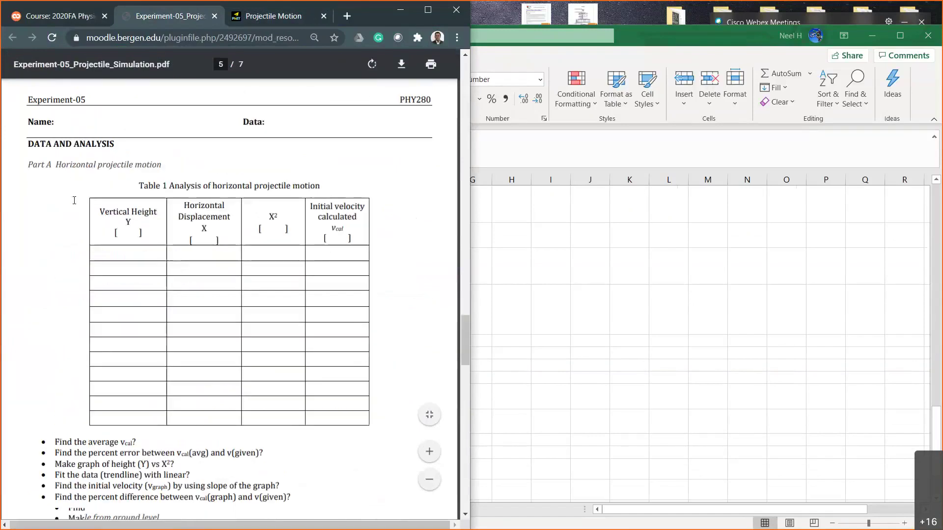
pyautogui.scroll(-8, 74, 201)
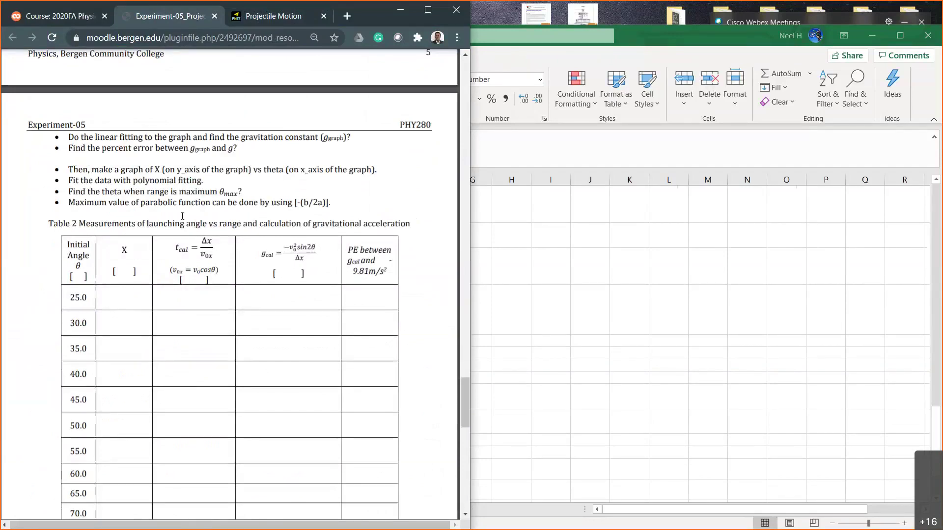
# - Switch back to Excel and sketch a pair of axes on Sheet2 beside the trendline sketch, labelled Range vertically and θ horizontally
pyautogui.click(554, 315)
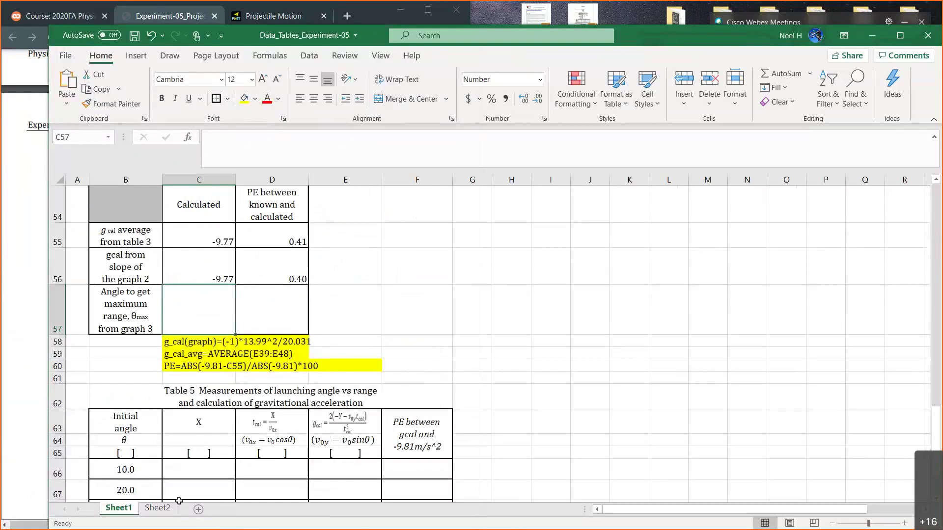
pyautogui.click(158, 511)
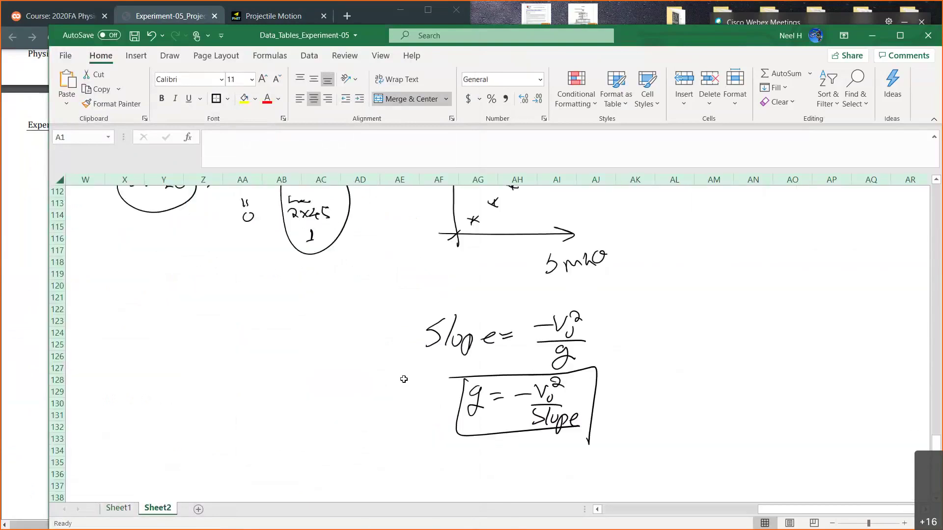
pyautogui.scroll(-5, 404, 380)
pyautogui.hscroll(-5, 404, 379)
pyautogui.scroll(3, 404, 379)
pyautogui.hscroll(9, 403, 379)
pyautogui.scroll(6, 403, 380)
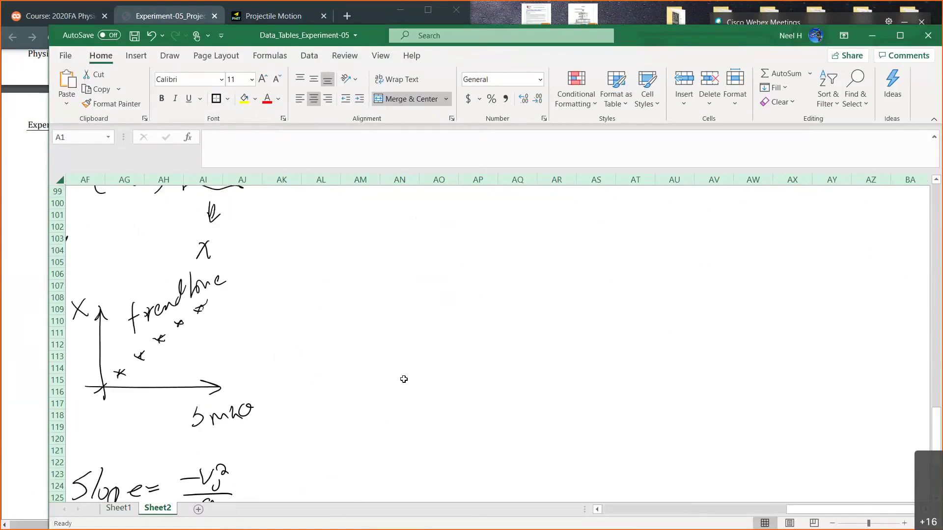
pyautogui.moveTo(420, 242)
pyautogui.mouseDown()
pyautogui.moveTo(443, 389)
pyautogui.moveTo(455, 374)
pyautogui.moveTo(713, 391)
pyautogui.moveTo(698, 405)
pyautogui.mouseUp()
pyautogui.moveTo(411, 252); pyautogui.dragTo(408, 247)
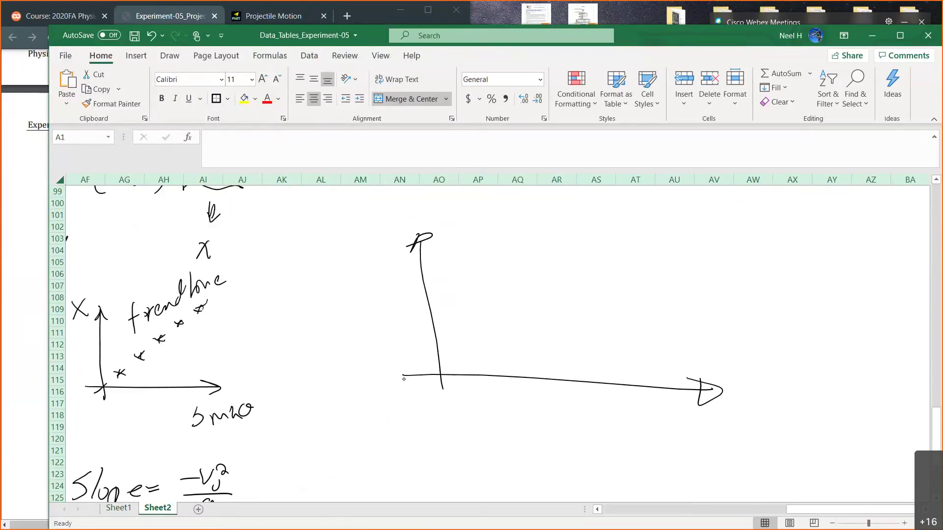
pyautogui.moveTo(730, 405); pyautogui.dragTo(729, 406)
pyautogui.moveTo(721, 417); pyautogui.dragTo(740, 412)
pyautogui.moveTo(352, 238)
pyautogui.mouseDown()
pyautogui.moveTo(364, 267)
pyautogui.moveTo(401, 230)
pyautogui.moveTo(403, 253)
pyautogui.moveTo(431, 235)
pyautogui.mouseUp()
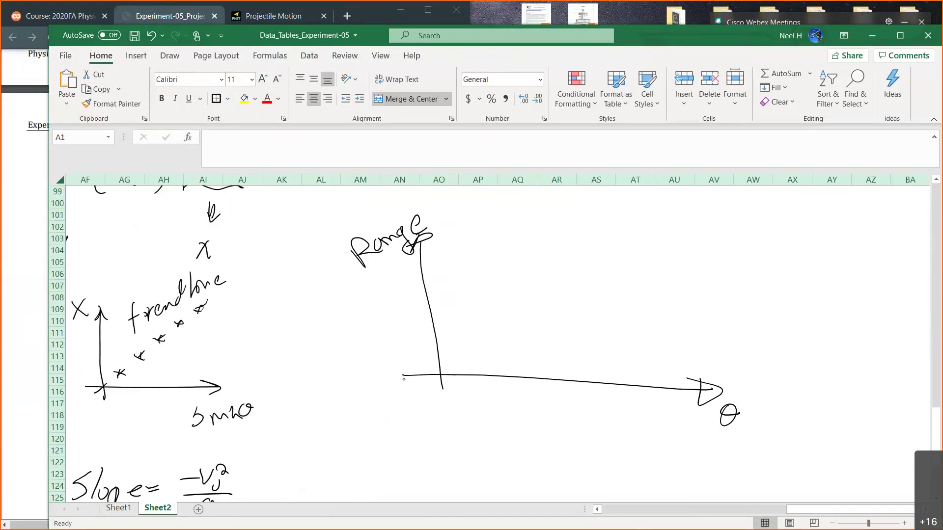
# - Mark plus-shaped data points along a rising and falling parabola on the Range vs θ sketch, with a dotted line at the peak labelled 45
pyautogui.moveTo(482, 318); pyautogui.dragTo(482, 326)
pyautogui.moveTo(455, 346); pyautogui.dragTo(462, 345)
pyautogui.moveTo(457, 343); pyautogui.dragTo(458, 353)
pyautogui.moveTo(527, 275); pyautogui.dragTo(536, 278)
pyautogui.moveTo(500, 295); pyautogui.dragTo(511, 295)
pyautogui.moveTo(505, 292); pyautogui.dragTo(506, 299)
pyautogui.moveTo(573, 391); pyautogui.dragTo(580, 407)
pyautogui.moveTo(591, 264); pyautogui.dragTo(606, 266)
pyautogui.moveTo(603, 264); pyautogui.dragTo(632, 293)
pyautogui.moveTo(628, 290); pyautogui.dragTo(633, 299)
pyautogui.moveTo(667, 362); pyautogui.dragTo(677, 363)
pyautogui.moveTo(672, 360); pyautogui.dragTo(672, 368)
pyautogui.moveTo(645, 320); pyautogui.dragTo(655, 322)
pyautogui.moveTo(651, 319); pyautogui.dragTo(653, 329)
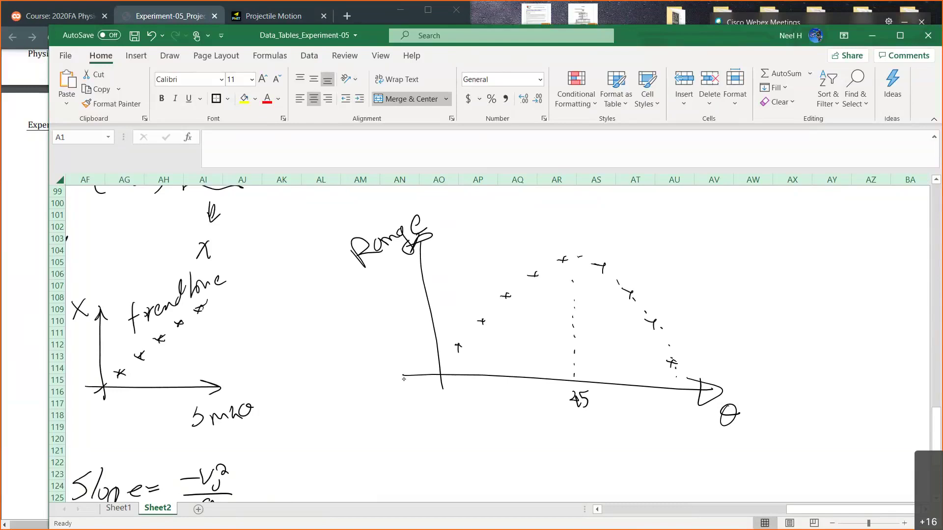
# - Trace a dashed red curve through the plotted points of the Range vs θ sketch and label it "poly 2nd" with an arrow
pyautogui.click(136, 56)
pyautogui.click(170, 55)
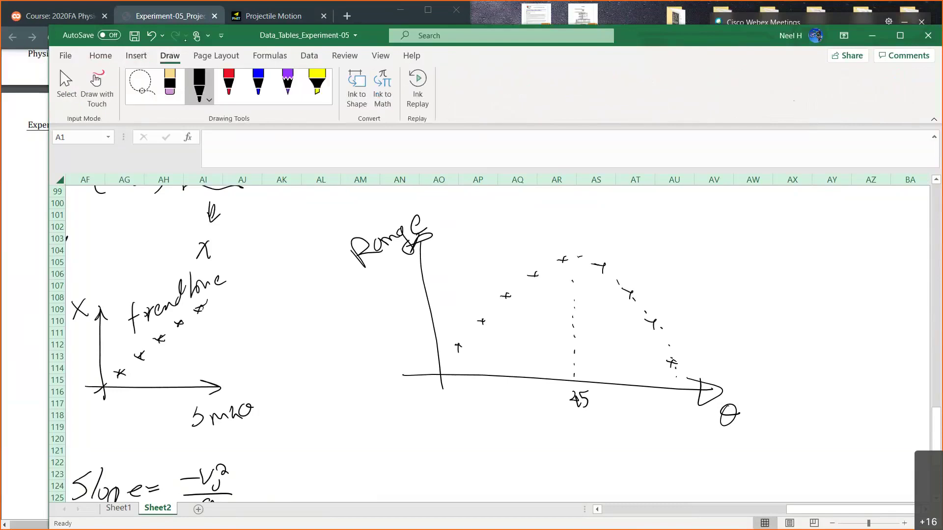
pyautogui.click(235, 76)
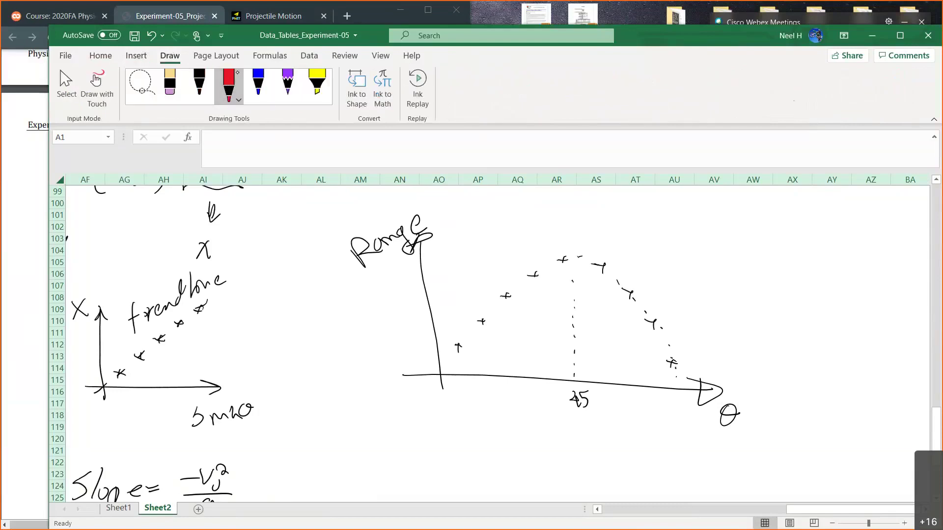
pyautogui.moveTo(448, 360); pyautogui.dragTo(497, 304)
pyautogui.moveTo(507, 297); pyautogui.dragTo(517, 288)
pyautogui.moveTo(527, 278); pyautogui.dragTo(538, 273)
pyautogui.moveTo(682, 293); pyautogui.dragTo(649, 301)
pyautogui.moveTo(657, 294); pyautogui.dragTo(669, 300)
pyautogui.moveTo(671, 352); pyautogui.dragTo(681, 368)
pyautogui.moveTo(691, 282)
pyautogui.mouseDown()
pyautogui.moveTo(715, 285)
pyautogui.moveTo(724, 298)
pyautogui.mouseUp()
pyautogui.moveTo(734, 257)
pyautogui.mouseDown()
pyautogui.moveTo(743, 268)
pyautogui.moveTo(761, 251)
pyautogui.mouseUp()
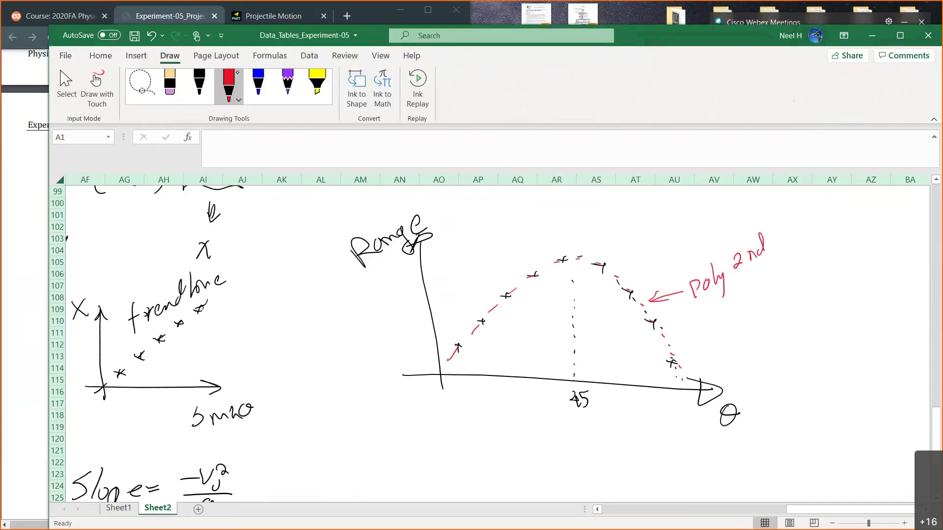
# - Write ax²+bx+c in red below the "poly 2nd" label and circle it
pyautogui.moveTo(732, 310)
pyautogui.mouseDown()
pyautogui.moveTo(733, 325)
pyautogui.moveTo(744, 300)
pyautogui.moveTo(757, 302)
pyautogui.moveTo(782, 279)
pyautogui.moveTo(777, 290)
pyautogui.mouseUp()
pyautogui.moveTo(781, 274); pyautogui.dragTo(817, 263)
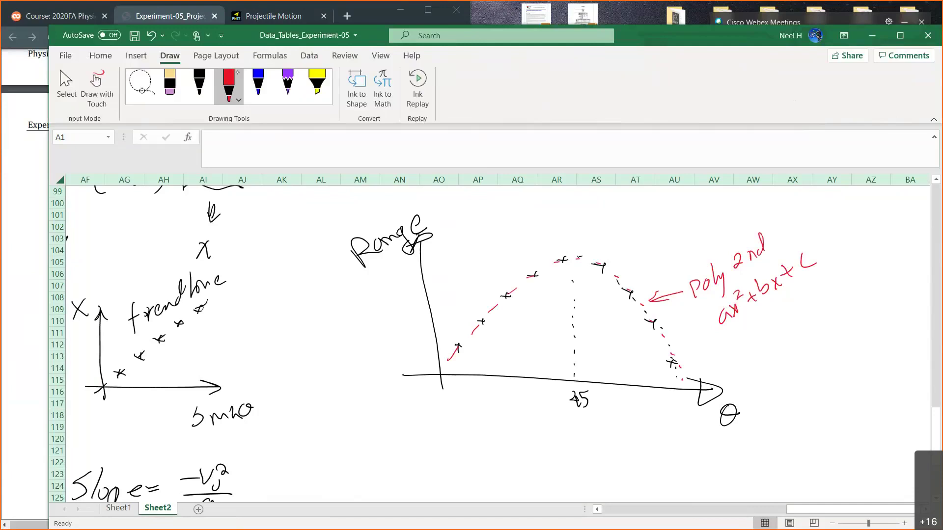
pyautogui.moveTo(816, 237)
pyautogui.mouseDown()
pyautogui.moveTo(796, 307)
pyautogui.moveTo(811, 238)
pyautogui.mouseUp()
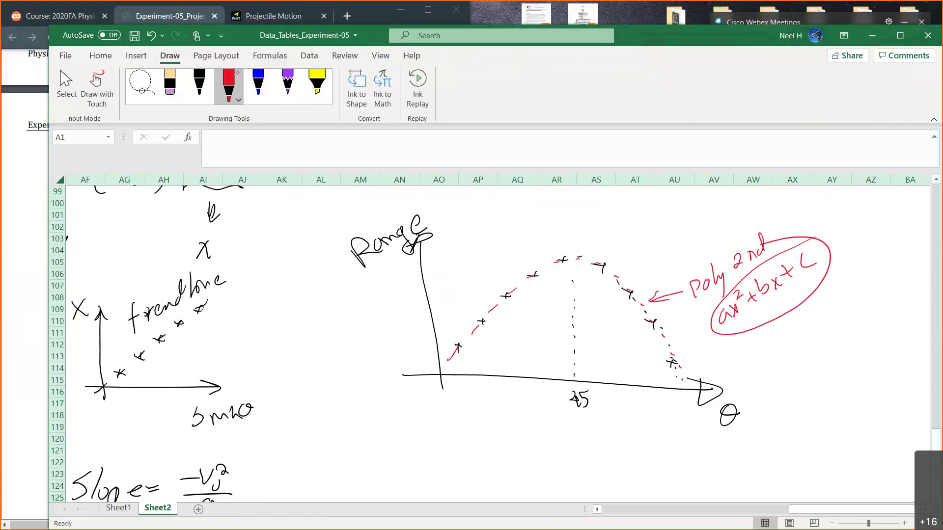
# - Write -(b/2a) in red below the circled polynomial and mark its a and b coefficients with small ticks
pyautogui.moveTo(767, 357); pyautogui.dragTo(775, 351)
pyautogui.moveTo(779, 335); pyautogui.dragTo(795, 352)
pyautogui.moveTo(808, 338)
pyautogui.mouseDown()
pyautogui.moveTo(803, 346)
pyautogui.moveTo(810, 346)
pyautogui.mouseUp()
pyautogui.moveTo(821, 336); pyautogui.dragTo(823, 343)
pyautogui.moveTo(815, 310); pyautogui.dragTo(838, 341)
pyautogui.moveTo(776, 325); pyautogui.dragTo(795, 358)
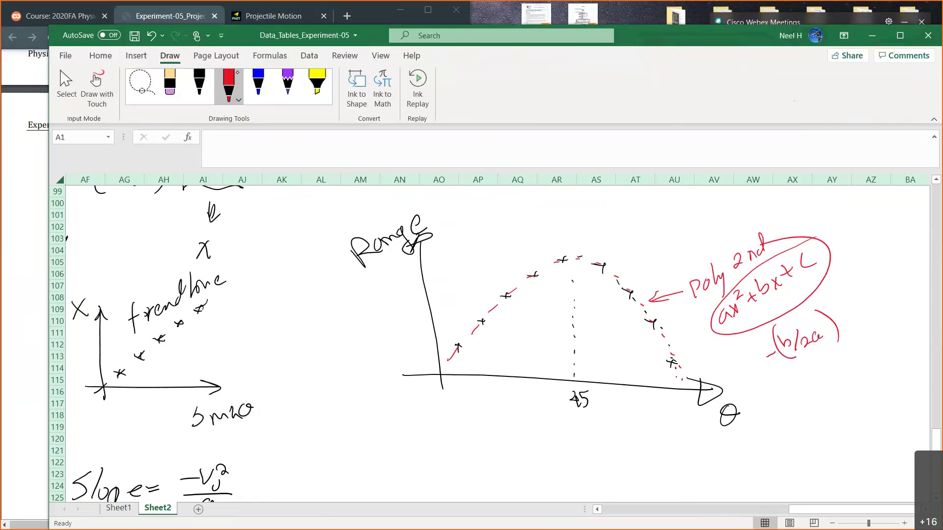
pyautogui.moveTo(768, 298); pyautogui.dragTo(776, 297)
pyautogui.moveTo(729, 324); pyautogui.dragTo(736, 322)
# - Draw a red circle around the -(b/2a) expression on Sheet2
pyautogui.hotkey('alt', 'Tab')
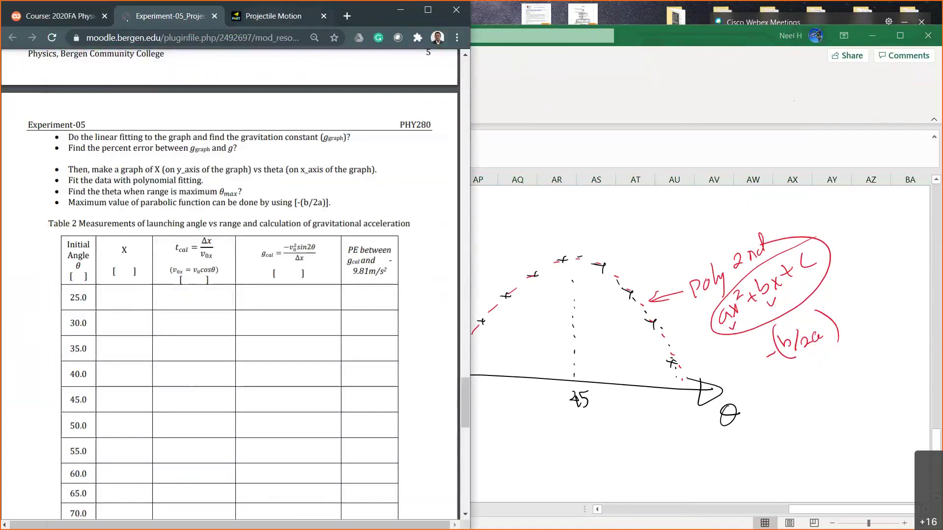
pyautogui.hotkey('ctrl', 'Tab')
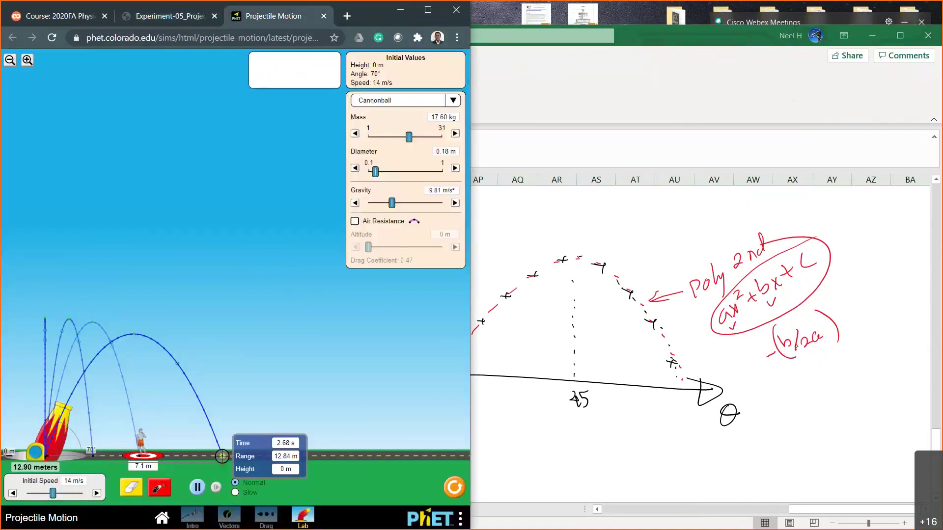
pyautogui.click(769, 355)
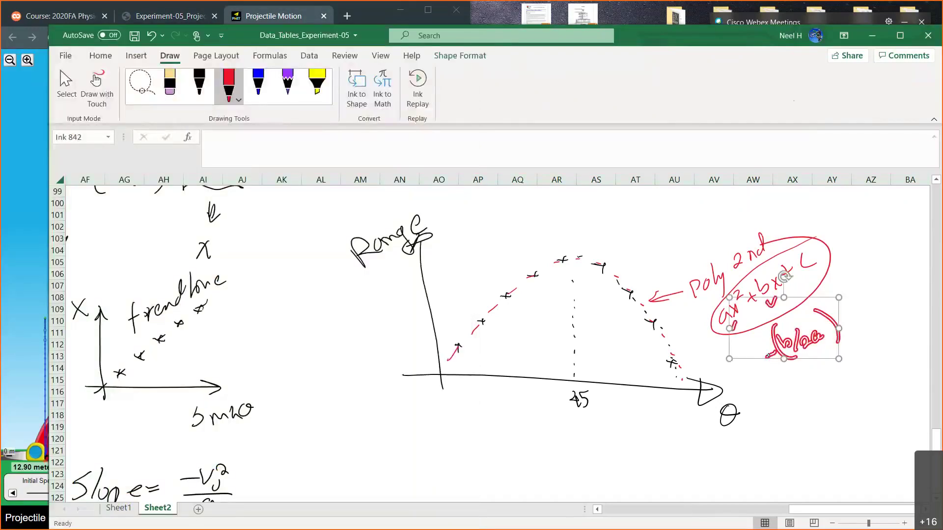
pyautogui.click(779, 386)
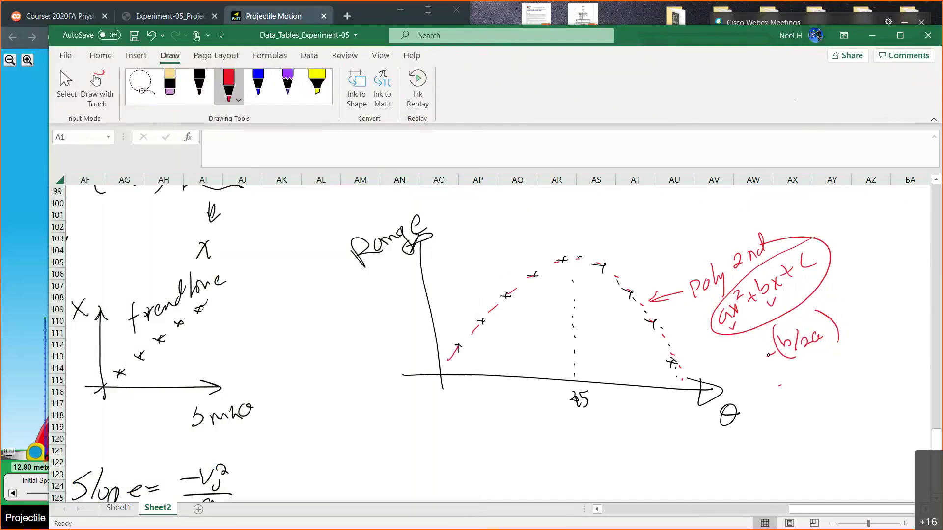
pyautogui.moveTo(780, 385)
pyautogui.mouseDown()
pyautogui.moveTo(766, 319)
pyautogui.moveTo(780, 386)
pyautogui.mouseUp()
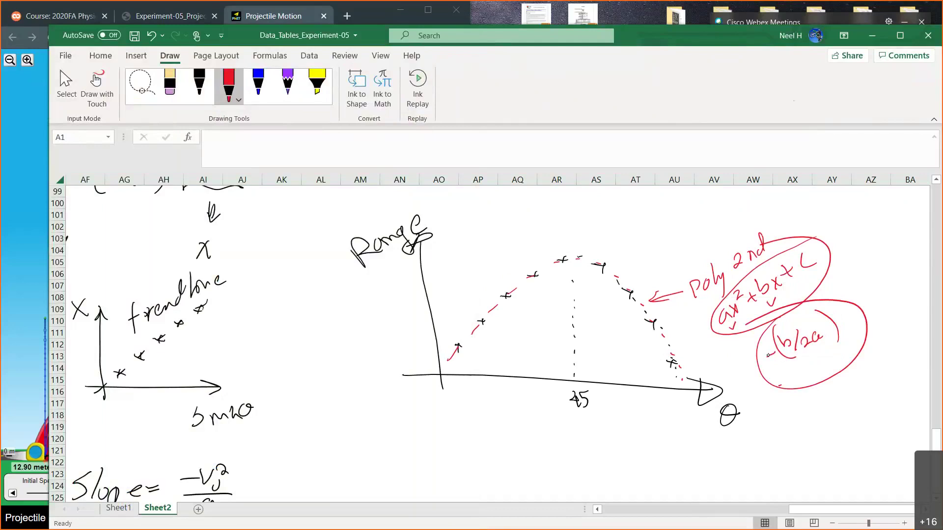
# - Draw a dashed red line from the peak to the Range axis, label it max and mark 45 as θmax, linking both with arrows
pyautogui.moveTo(559, 255); pyautogui.dragTo(412, 257)
pyautogui.moveTo(582, 451); pyautogui.dragTo(582, 417)
pyautogui.moveTo(575, 425); pyautogui.dragTo(585, 424)
pyautogui.moveTo(580, 461)
pyautogui.mouseDown()
pyautogui.moveTo(573, 488)
pyautogui.moveTo(581, 461)
pyautogui.mouseUp()
pyautogui.moveTo(570, 475); pyautogui.dragTo(630, 483)
pyautogui.moveTo(630, 466); pyautogui.dragTo(621, 483)
pyautogui.moveTo(558, 471)
pyautogui.mouseDown()
pyautogui.moveTo(402, 471)
pyautogui.moveTo(394, 278)
pyautogui.moveTo(391, 298)
pyautogui.moveTo(384, 273)
pyautogui.moveTo(414, 261)
pyautogui.mouseUp()
pyautogui.moveTo(298, 321)
pyautogui.mouseDown()
pyautogui.moveTo(332, 303)
pyautogui.moveTo(339, 315)
pyautogui.moveTo(314, 281)
pyautogui.moveTo(293, 296)
pyautogui.mouseUp()
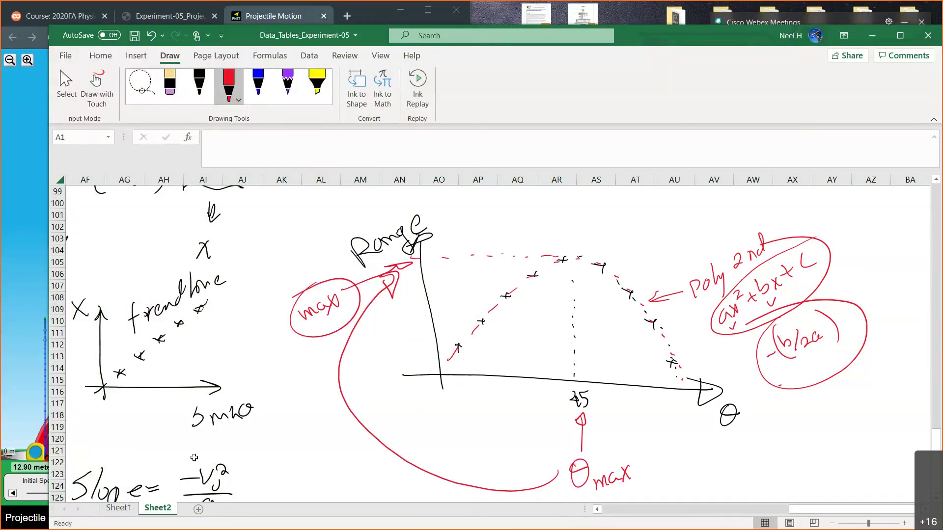
# - Go to Sheet1 and select Table 4's row for the angle giving maximum range, B57:D57
pyautogui.click(123, 510)
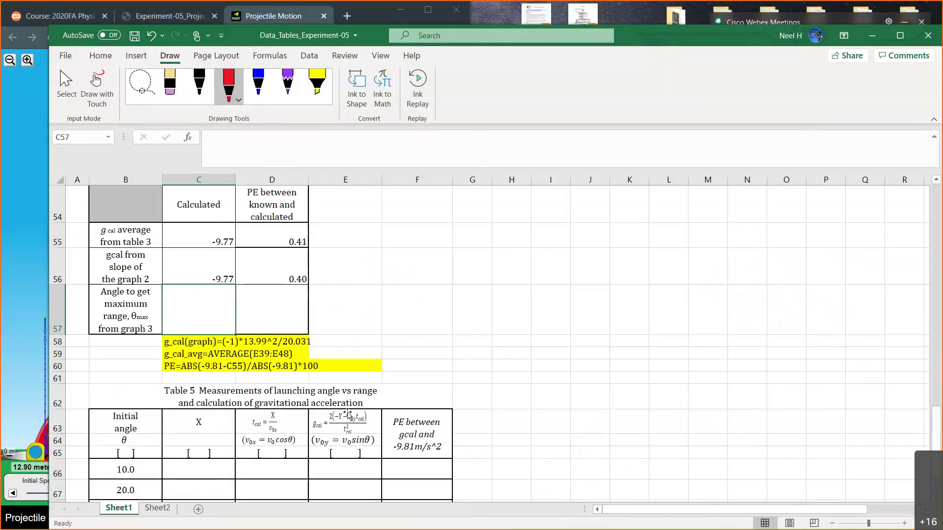
pyautogui.scroll(1, 348, 414)
pyautogui.scroll(1, 348, 414)
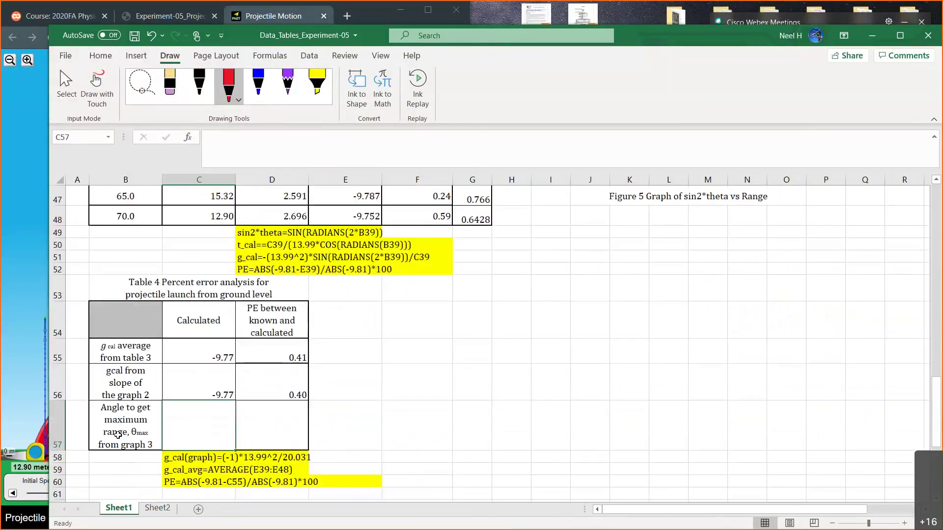
pyautogui.click(152, 433)
pyautogui.moveTo(153, 433); pyautogui.dragTo(275, 442)
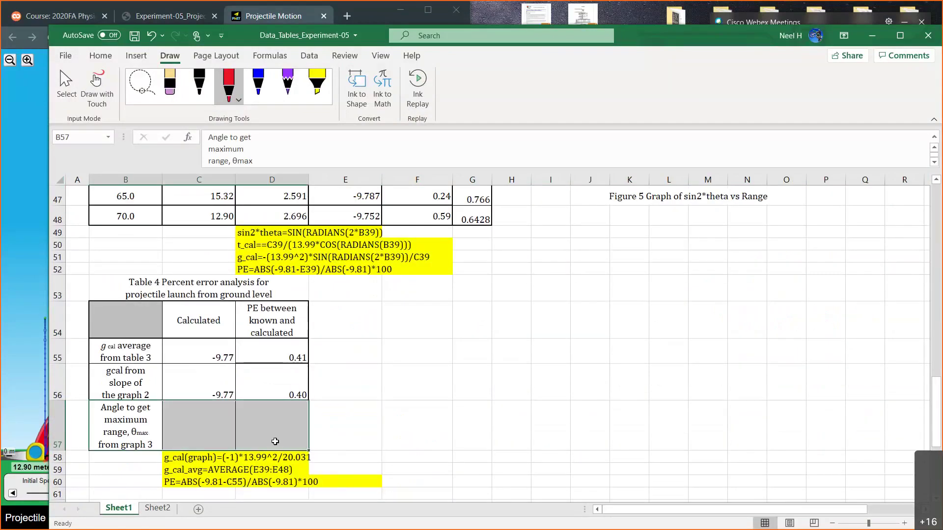
# - Switch to the Experiment-05 PDF in the browser and highlight the instructions on the X vs theta graph, polynomial fitting and θmax
pyautogui.click(36, 155)
pyautogui.click(179, 22)
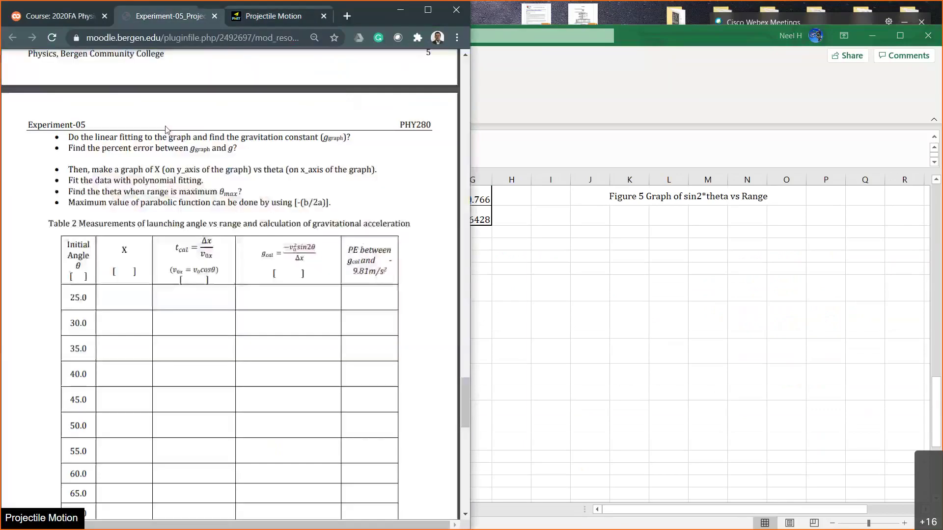
pyautogui.moveTo(69, 169); pyautogui.dragTo(332, 202)
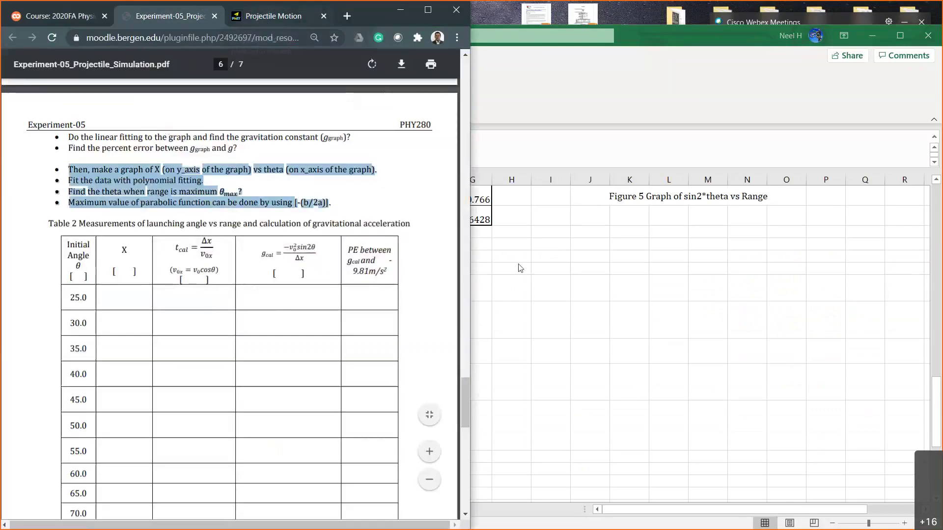
# - Switch back to Excel and insert a blank scatter chart on Sheet1 directly below the Figure 5 caption
pyautogui.click(540, 290)
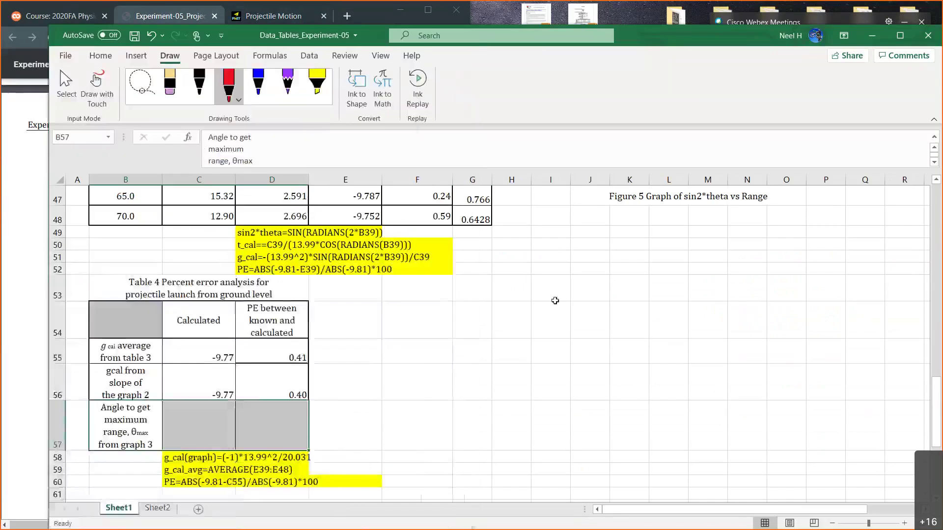
pyautogui.click(136, 421)
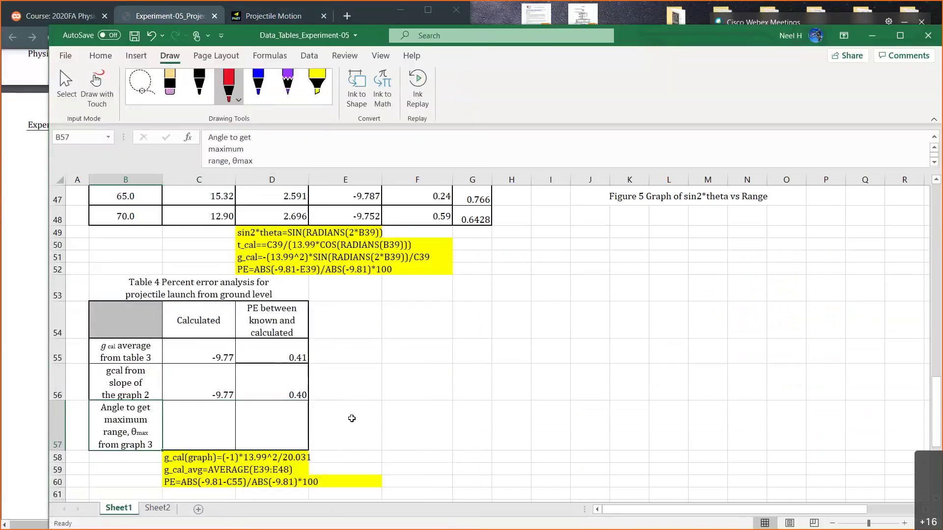
pyautogui.click(485, 327)
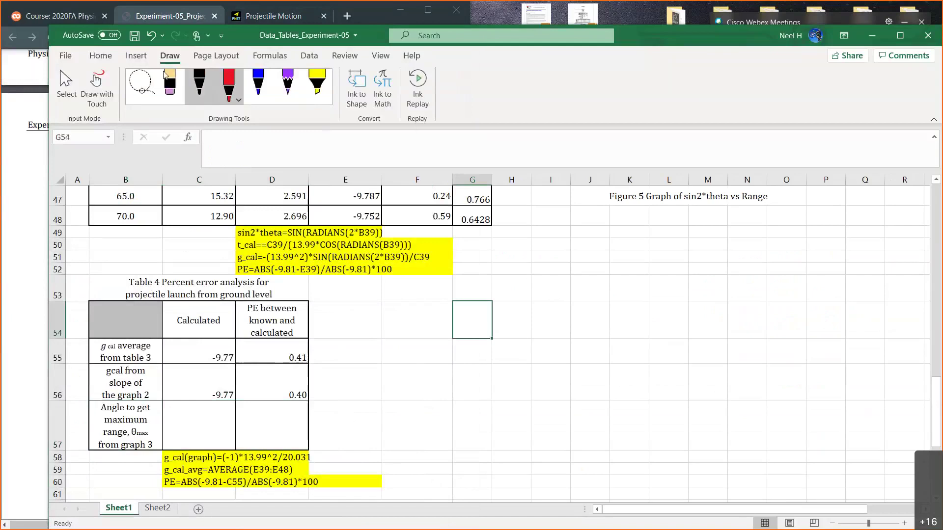
pyautogui.click(136, 55)
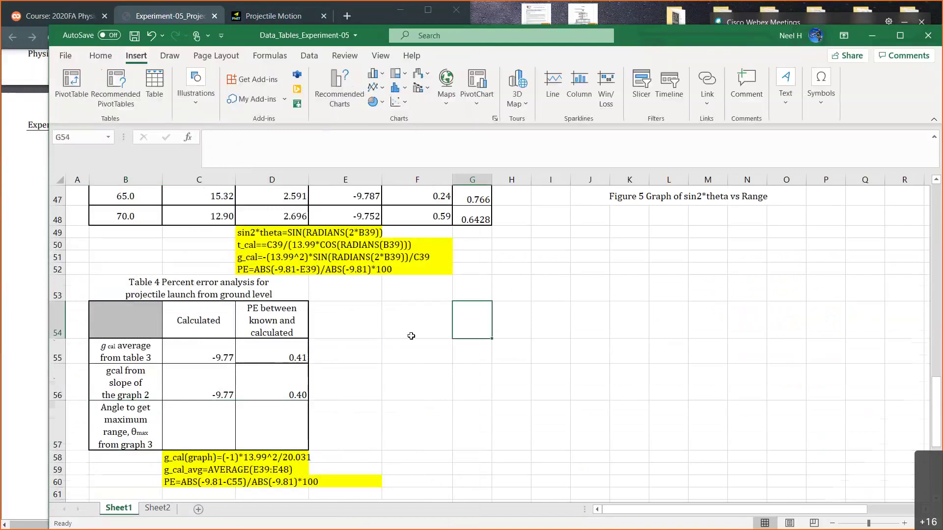
pyautogui.scroll(2, 411, 336)
pyautogui.click(589, 325)
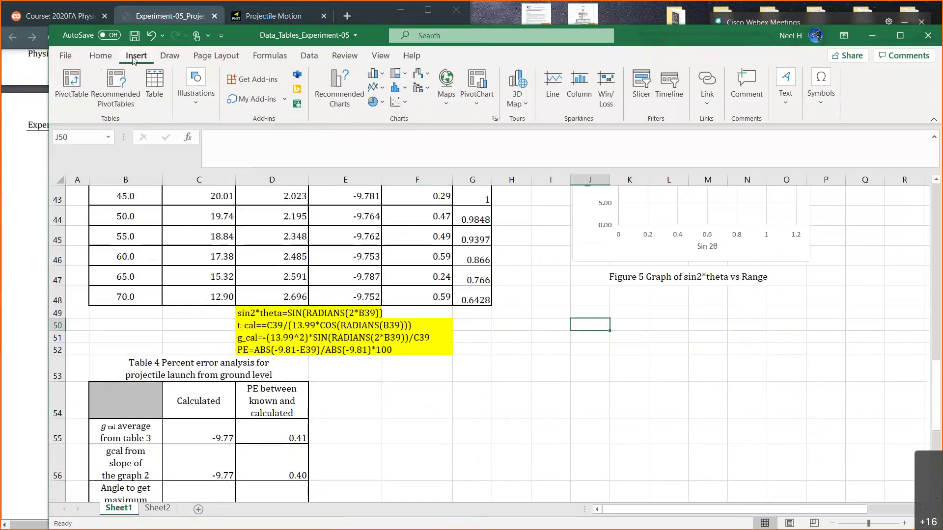
pyautogui.click(398, 102)
pyautogui.click(402, 146)
pyautogui.moveTo(592, 336); pyautogui.dragTo(813, 374)
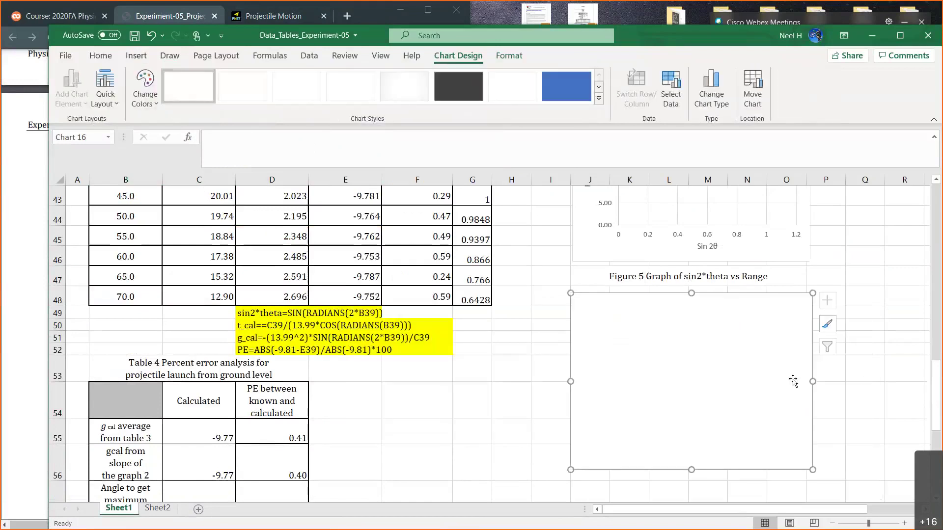
# - Add a data series to the blank chart with Table 3's initial angles, B39:B48, as X values
pyautogui.doubleClick(681, 339)
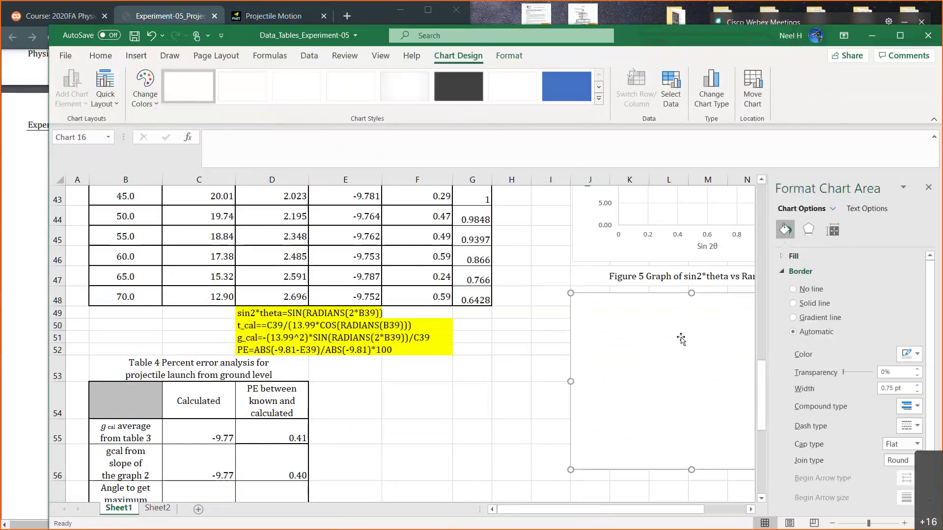
pyautogui.click(670, 88)
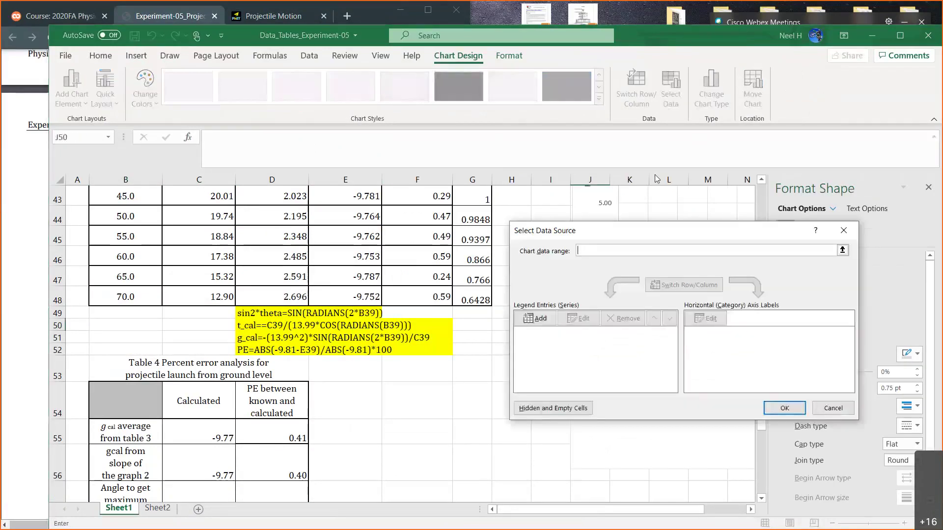
pyautogui.moveTo(634, 230); pyautogui.dragTo(641, 203)
pyautogui.scroll(2, 396, 310)
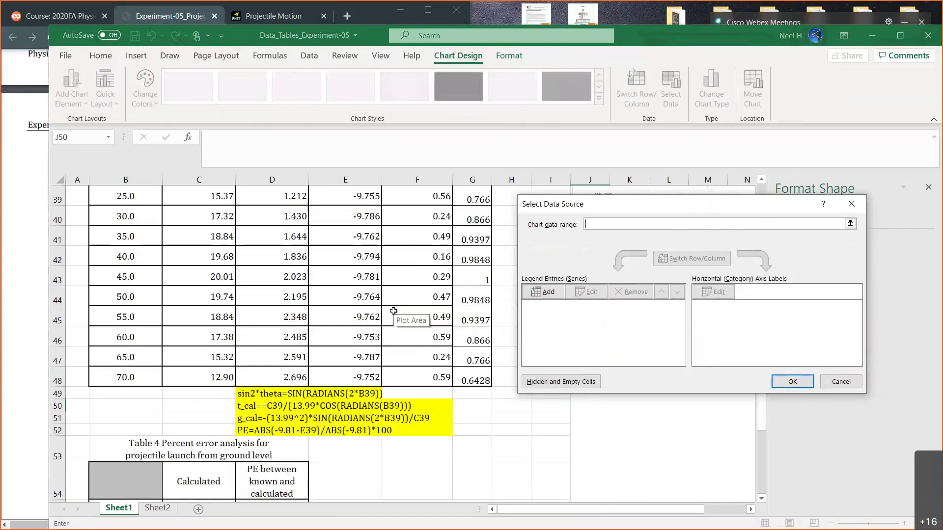
pyautogui.scroll(2, 394, 311)
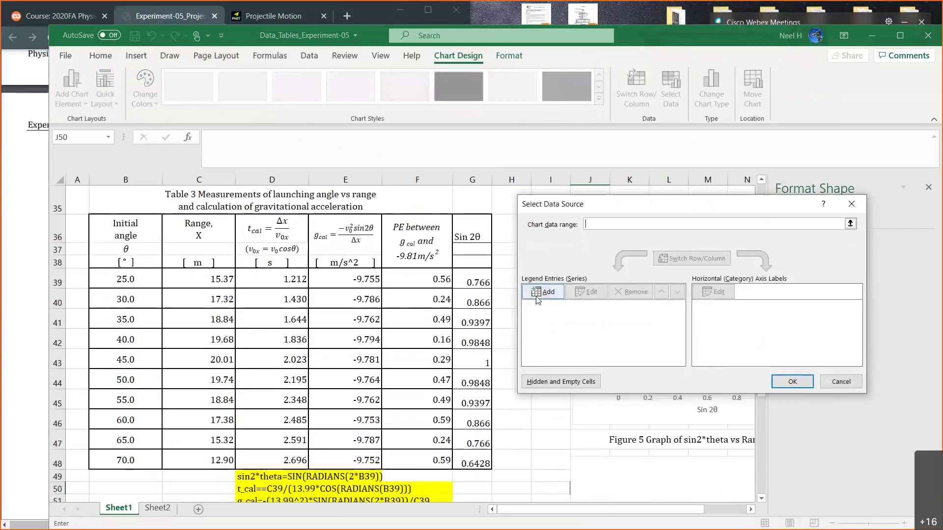
pyautogui.click(542, 292)
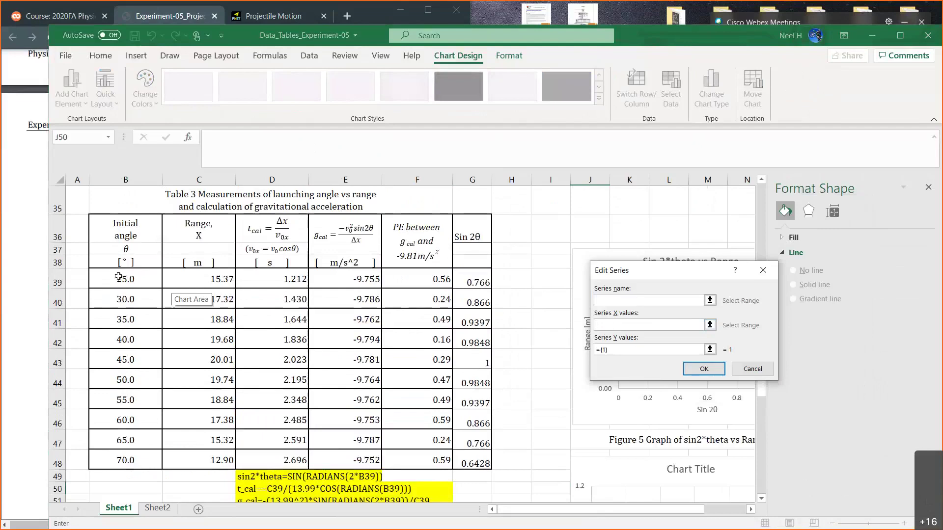
pyautogui.click(119, 277)
pyautogui.moveTo(118, 277); pyautogui.dragTo(110, 464)
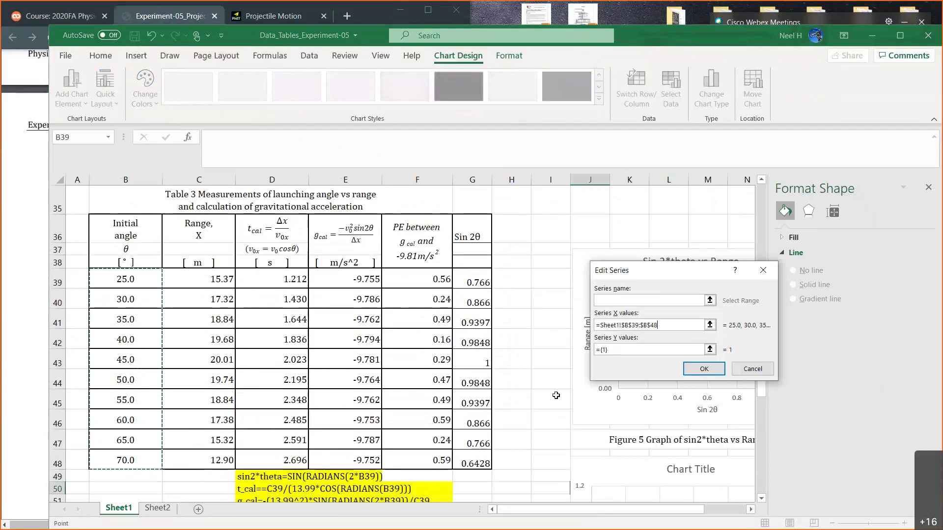
# - Set the series Y values to Table 3's ranges, C39:C48, apply the data source and close the formatting pane
pyautogui.click(609, 350)
pyautogui.press('BackSpace')
pyautogui.press('BackSpace')
pyautogui.press('BackSpace')
pyautogui.press('BackSpace')
pyautogui.click(200, 280)
pyautogui.moveTo(199, 280); pyautogui.dragTo(191, 459)
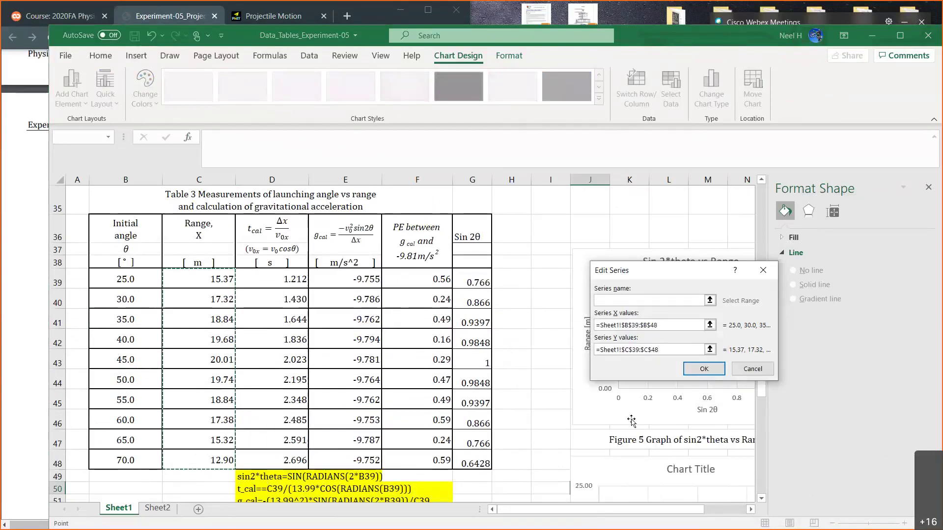
pyautogui.click(708, 370)
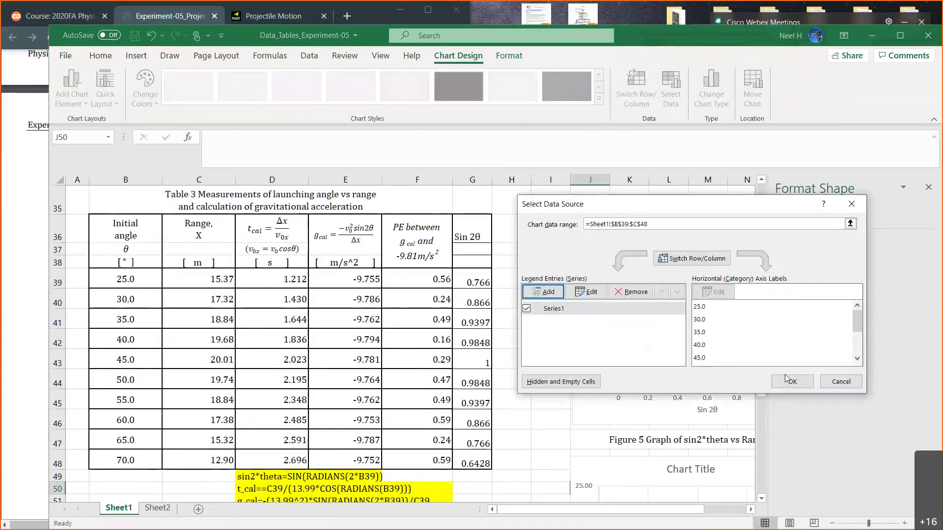
pyautogui.click(786, 378)
pyautogui.click(928, 188)
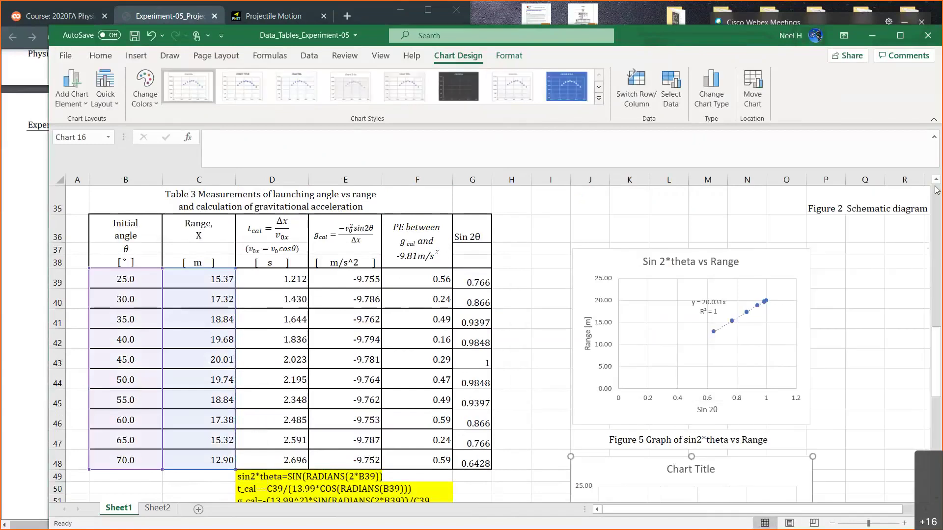
pyautogui.scroll(-3, 682, 318)
pyautogui.scroll(-1, 682, 318)
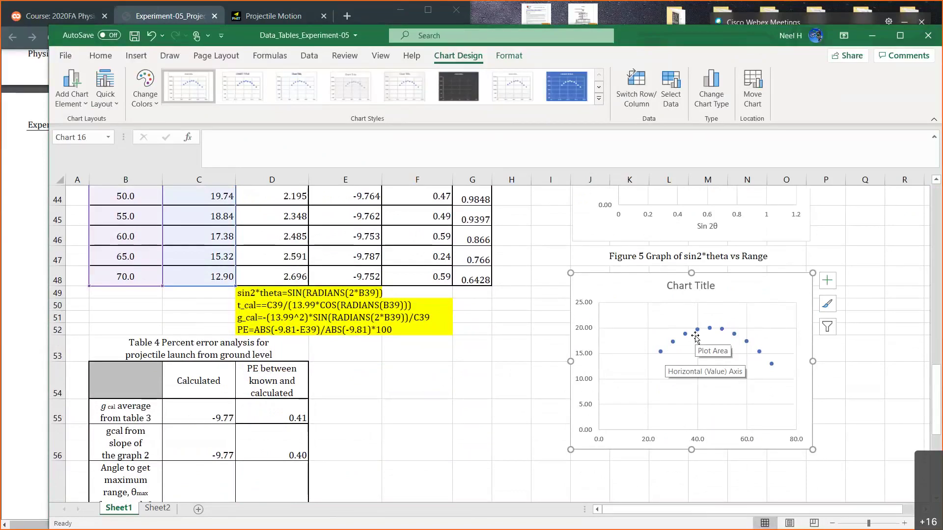
# - Review the title, axis labels and caption of the Figure 4 chart, and return to the new chart below Figure 5
pyautogui.scroll(7, 696, 336)
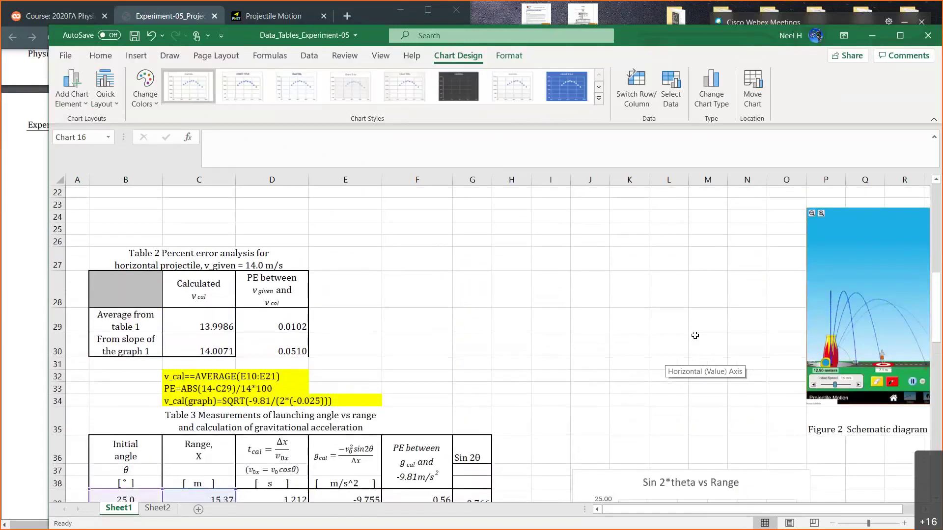
pyautogui.click(618, 347)
pyautogui.scroll(4, 617, 351)
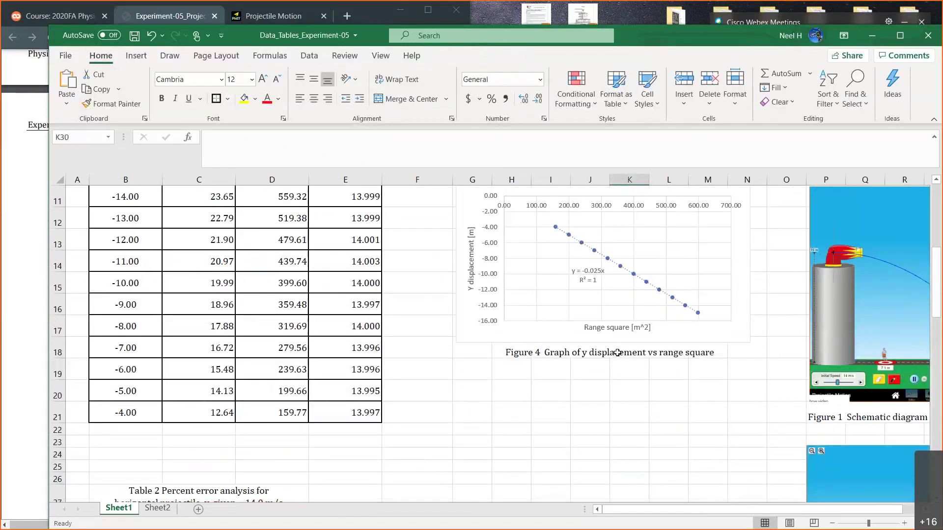
pyautogui.scroll(1, 617, 352)
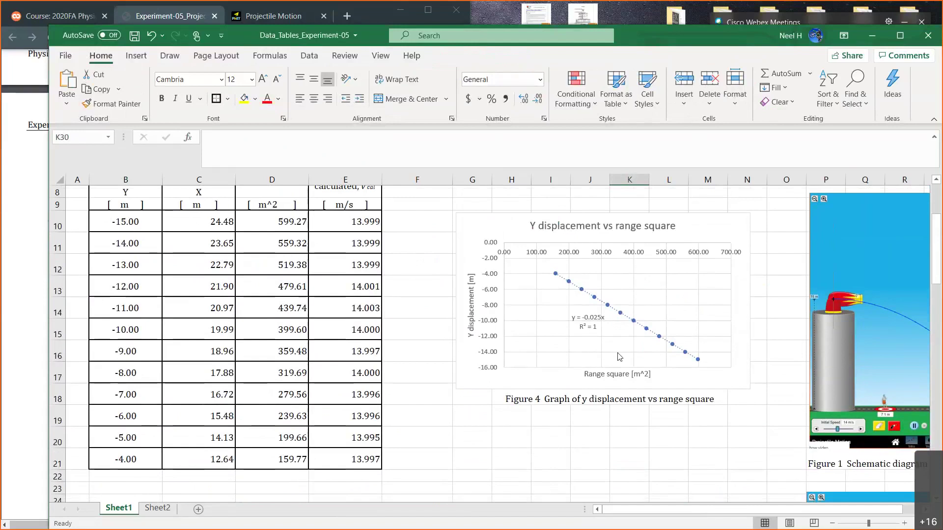
pyautogui.scroll(-9, 620, 357)
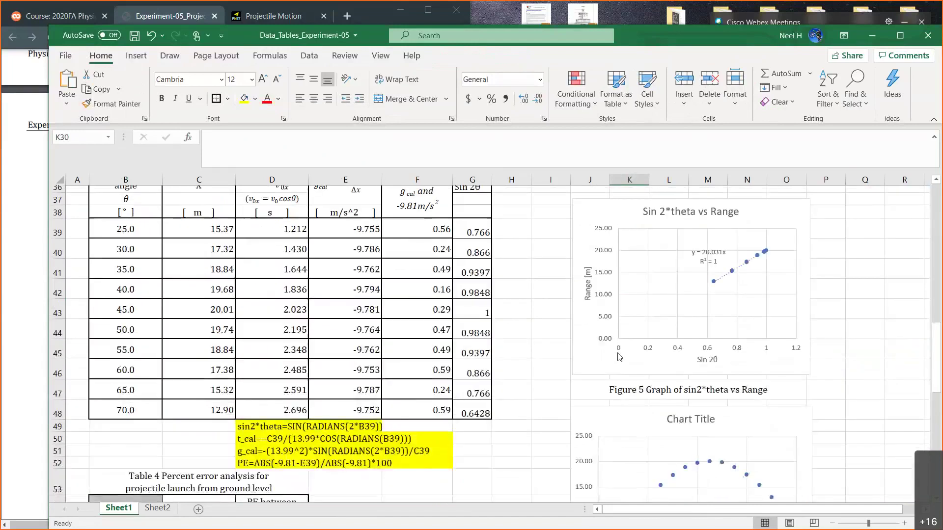
pyautogui.scroll(-2, 620, 357)
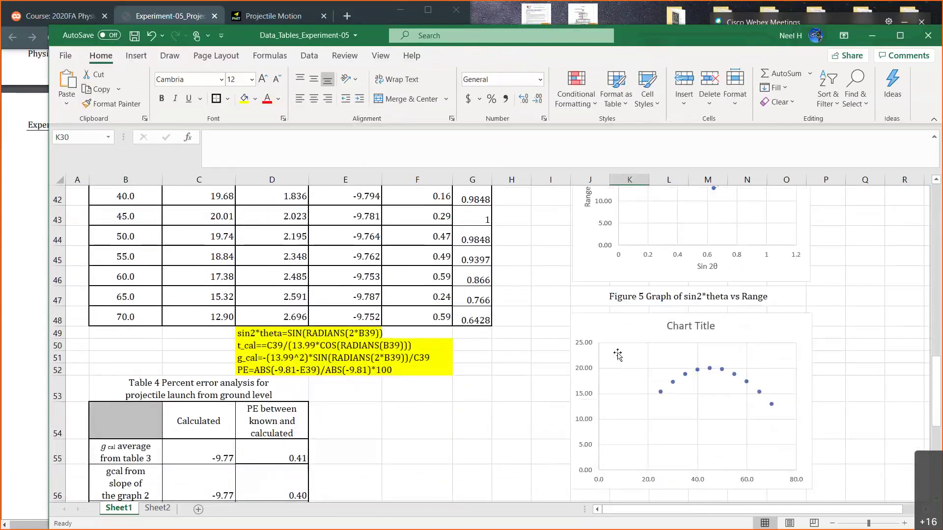
pyautogui.scroll(-1, 617, 355)
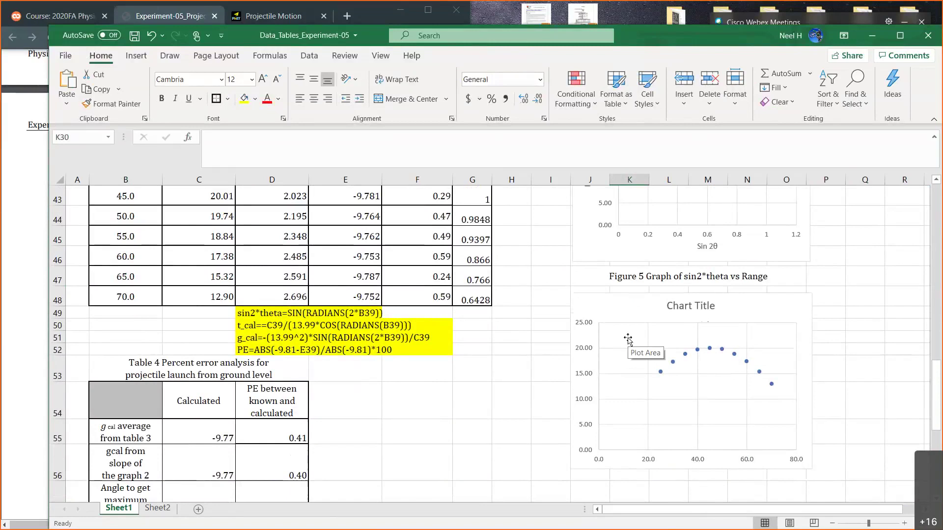
# - Change the new chart's title to "Theta vs Range"
pyautogui.doubleClick(698, 308)
pyautogui.press('BackSpace')
pyautogui.press('BackSpace')
pyautogui.press('BackSpace')
pyautogui.press('BackSpace')
pyautogui.press('BackSpace')
pyautogui.press('BackSpace')
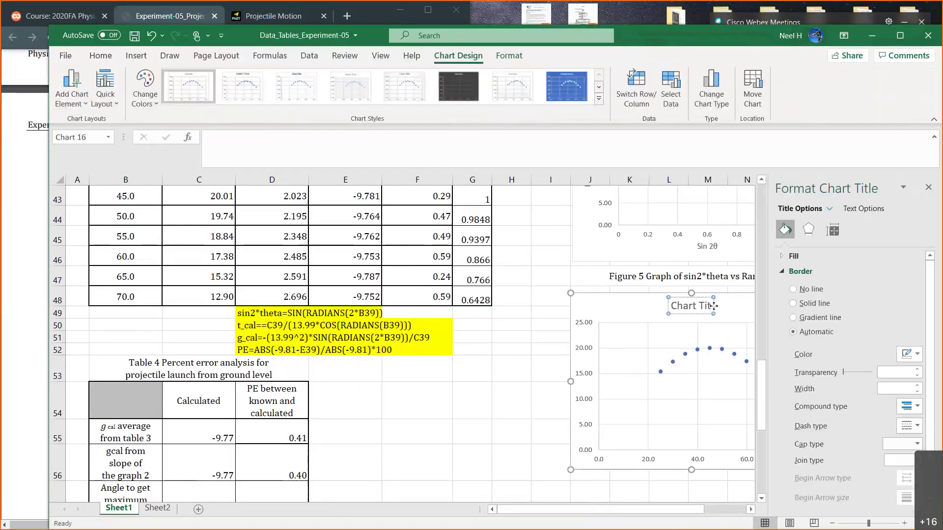
pyautogui.press('BackSpace')
pyautogui.press('BackSpace')
pyautogui.press('BackSpace')
pyautogui.press('BackSpace')
pyautogui.press('BackSpace')
pyautogui.write('Theta')
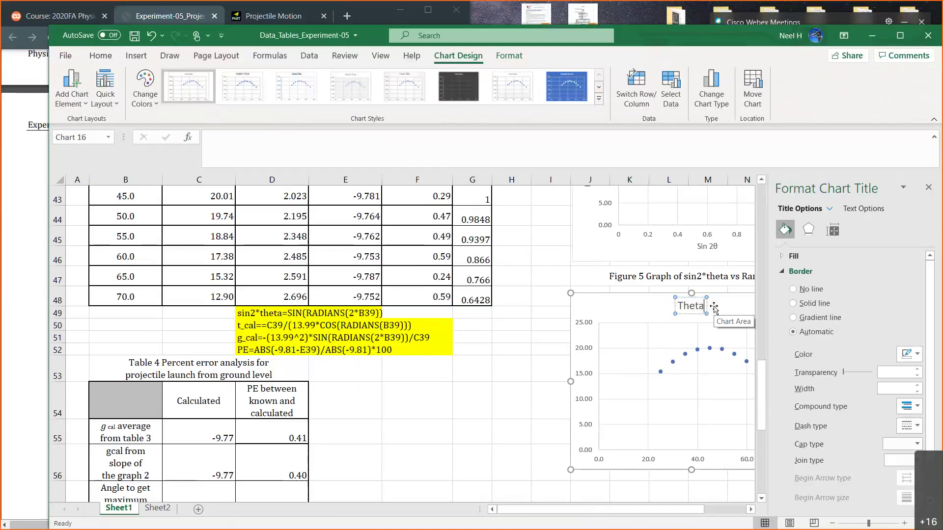
pyautogui.write(' vs Range')
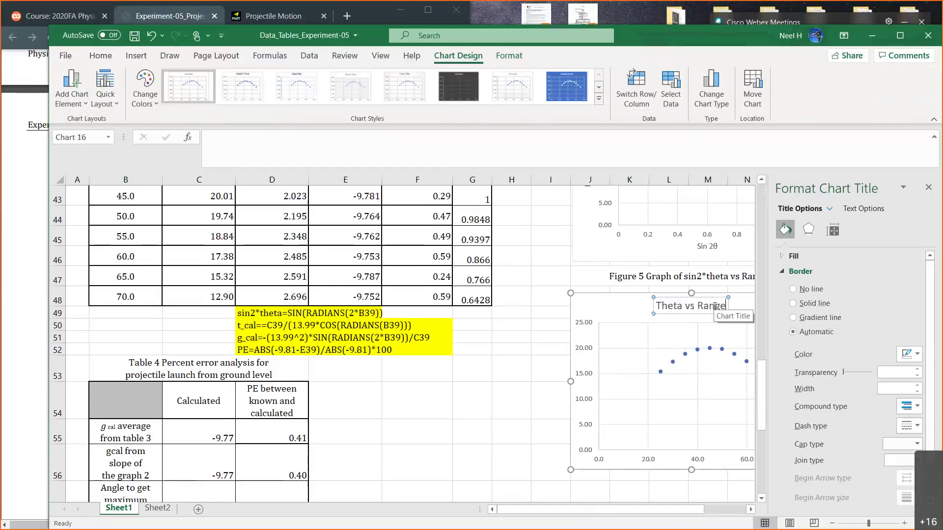
pyautogui.press('Escape')
pyautogui.press('Escape')
# - Add horizontal and vertical axis titles to the Theta vs Range chart
pyautogui.click(634, 325)
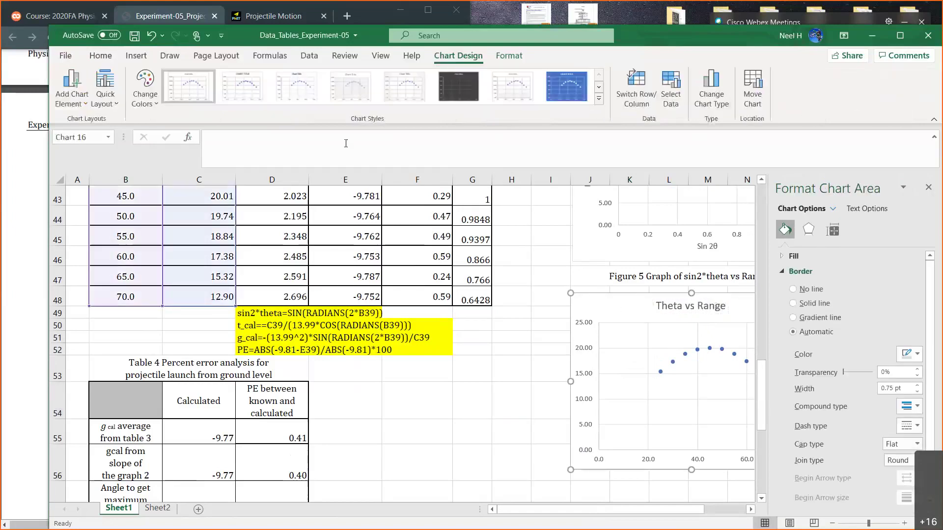
pyautogui.click(85, 105)
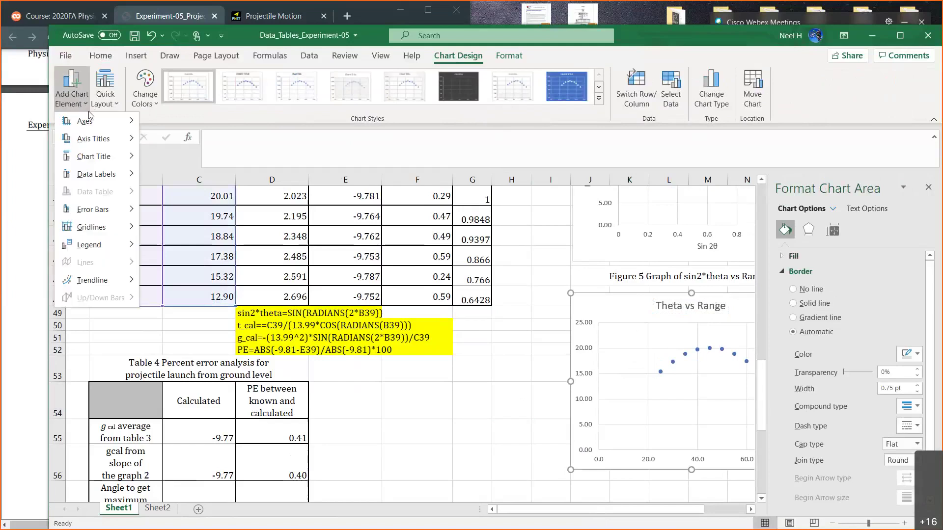
pyautogui.moveTo(98, 139)
pyautogui.click(167, 147)
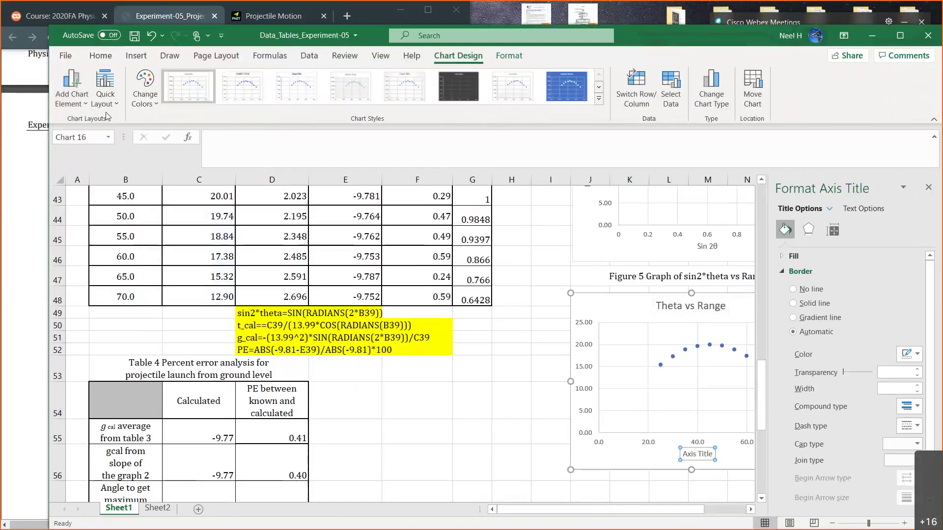
pyautogui.click(79, 98)
pyautogui.click(165, 181)
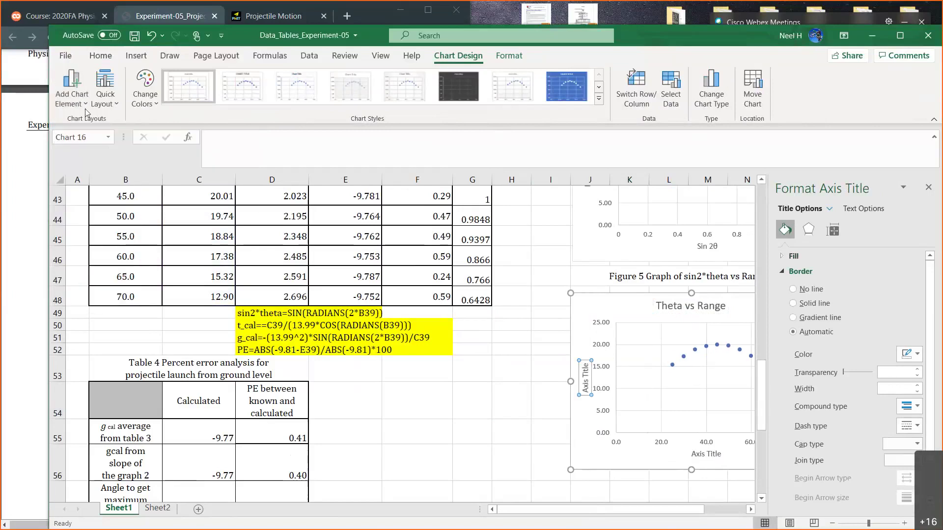
# - Add a linear trendline to the Theta vs Range chart and move the chart over columns F to M, clear of the formatting pane
pyautogui.click(72, 91)
pyautogui.moveTo(98, 281)
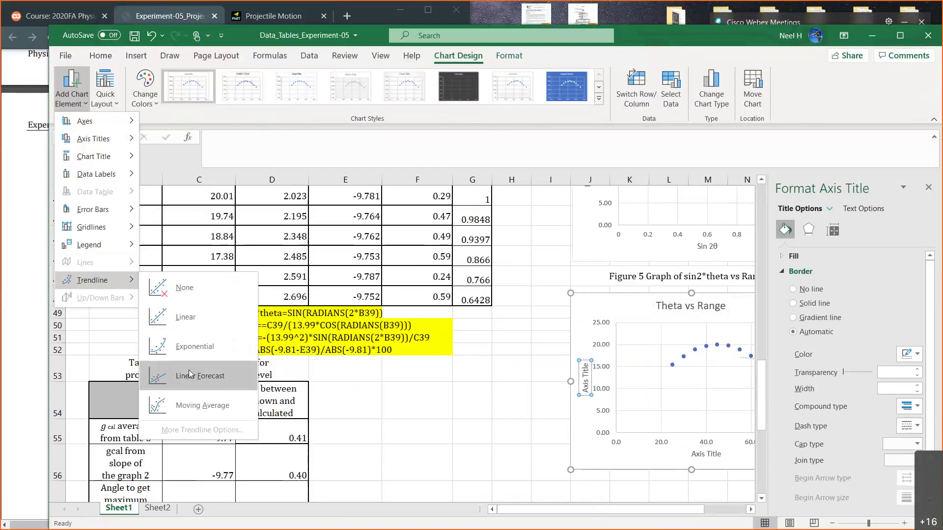
pyautogui.click(185, 317)
pyautogui.moveTo(624, 301); pyautogui.dragTo(473, 269)
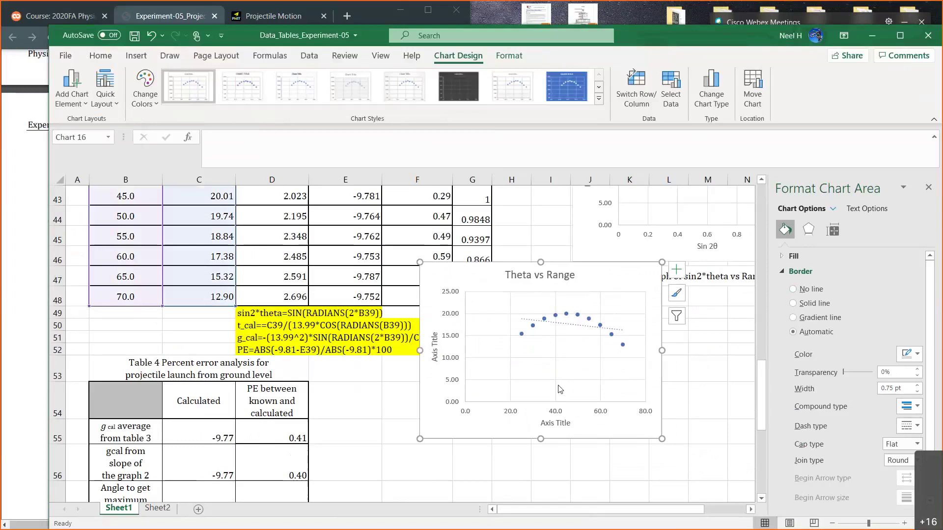
# - Set the chart's horizontal axis title to "Theta [degrees]"
pyautogui.click(556, 423)
pyautogui.doubleClick(568, 423)
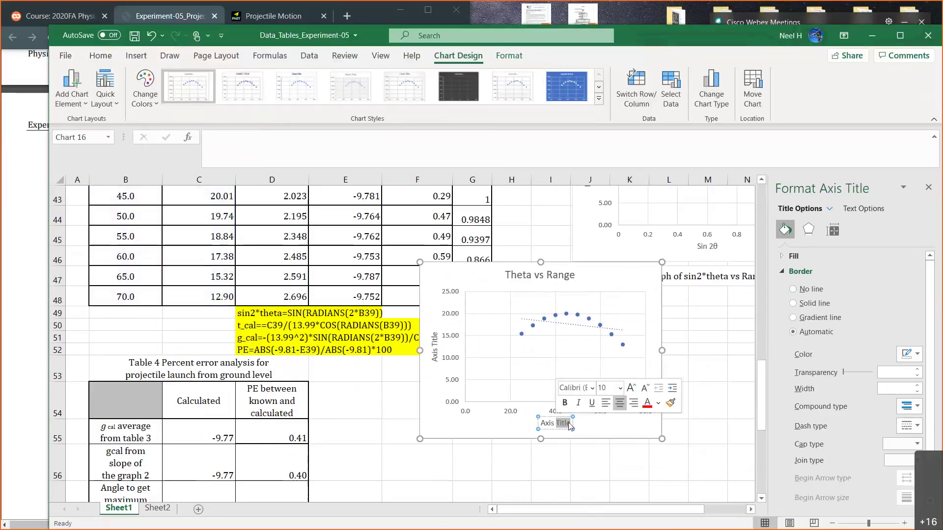
pyautogui.press('BackSpace')
pyautogui.press('BackSpace')
pyautogui.press('BackSpace')
pyautogui.press('BackSpace')
pyautogui.press('BackSpace')
pyautogui.press('BackSpace')
pyautogui.write('Theta')
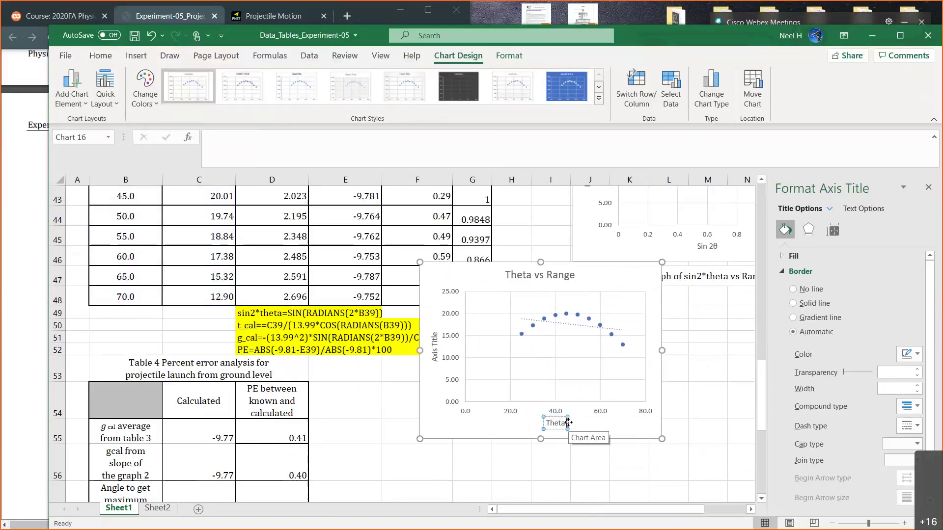
pyautogui.write(' (de')
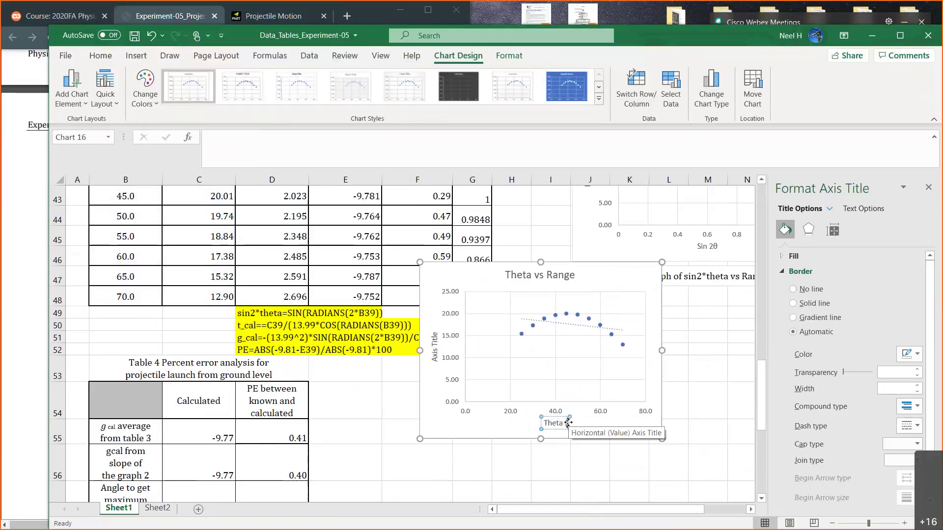
pyautogui.write('grees')
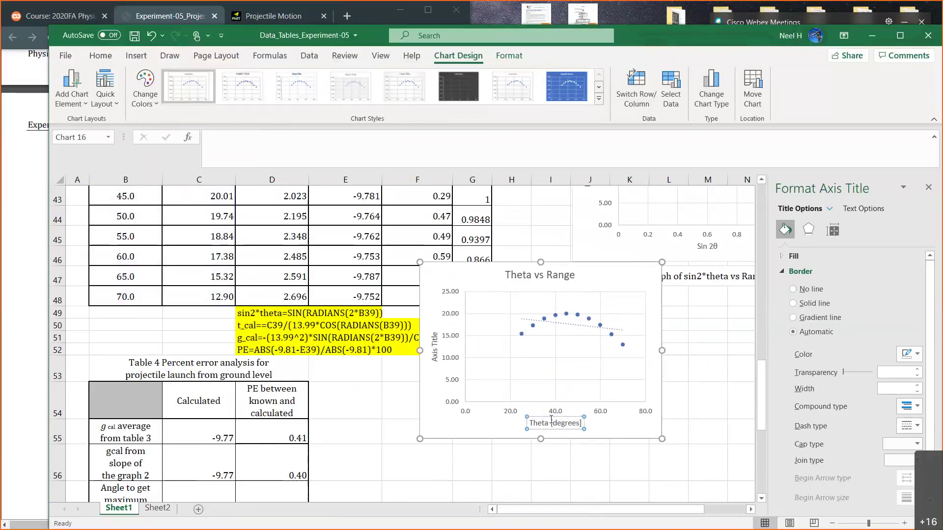
pyautogui.write(']')
# - Set the chart's vertical axis title to "Range [m]" and deselect the chart
pyautogui.click(435, 339)
pyautogui.tripleClick(435, 337)
pyautogui.press('BackSpace')
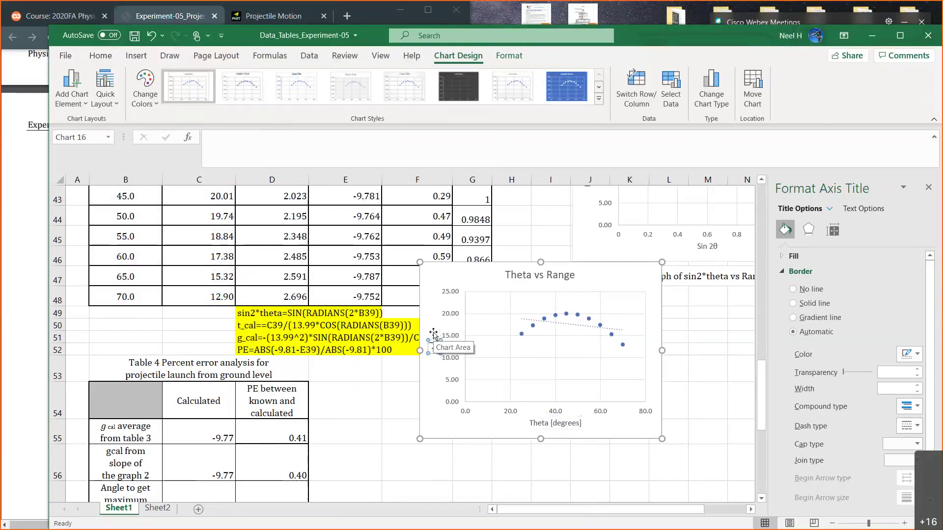
pyautogui.write('R')
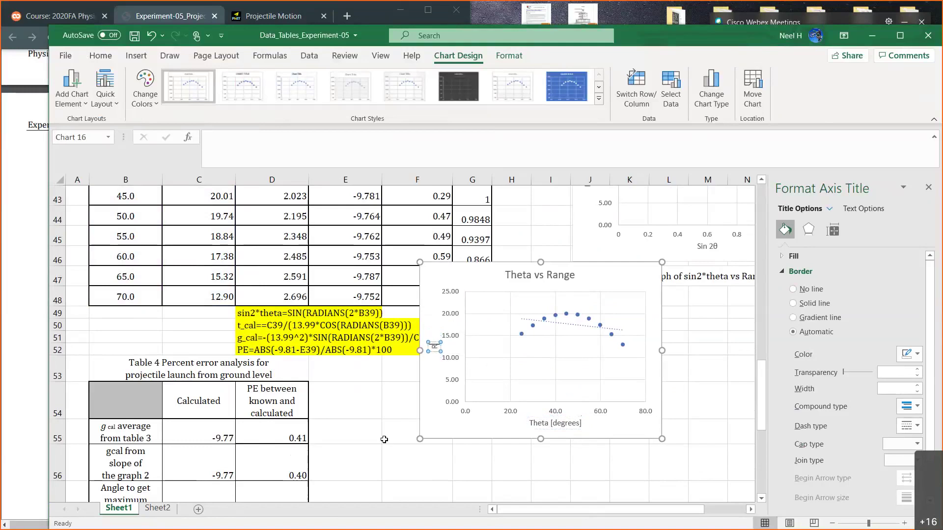
pyautogui.write('ange [m]')
pyautogui.click(462, 477)
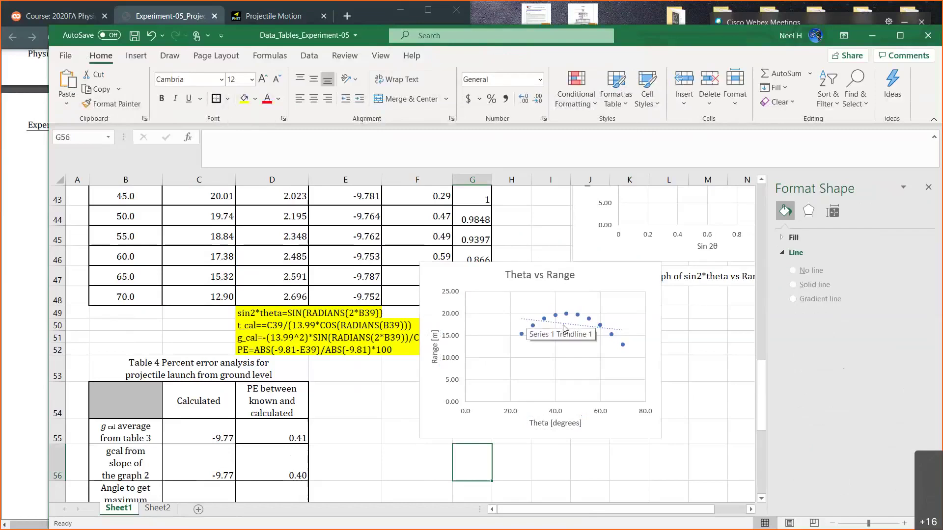
# - Change the trendline to an order 2 polynomial, display its equation and R-squared value, and place the label beneath the curve
pyautogui.click(579, 327)
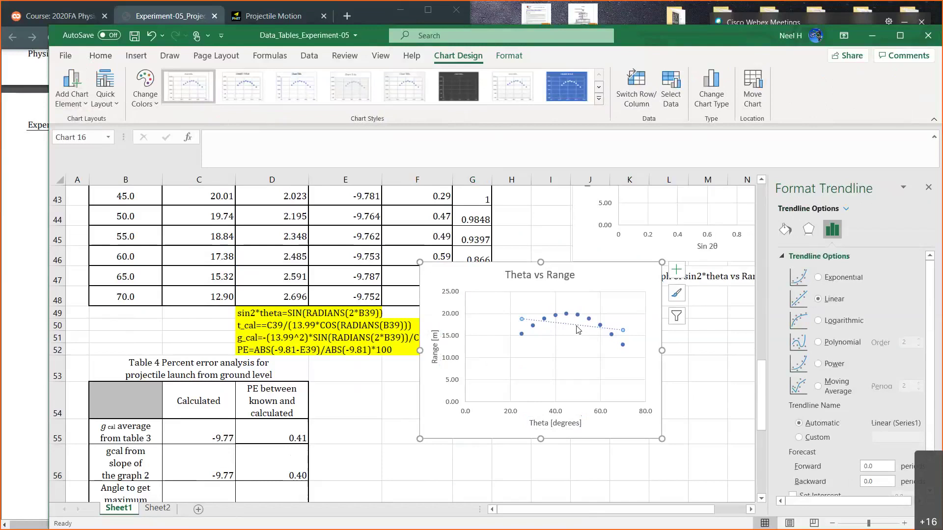
pyautogui.click(827, 347)
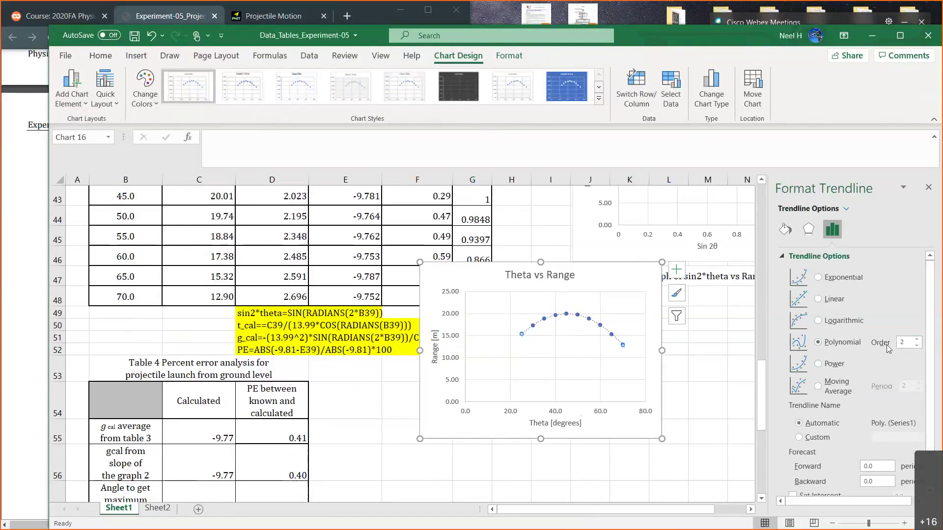
pyautogui.scroll(-1, 817, 454)
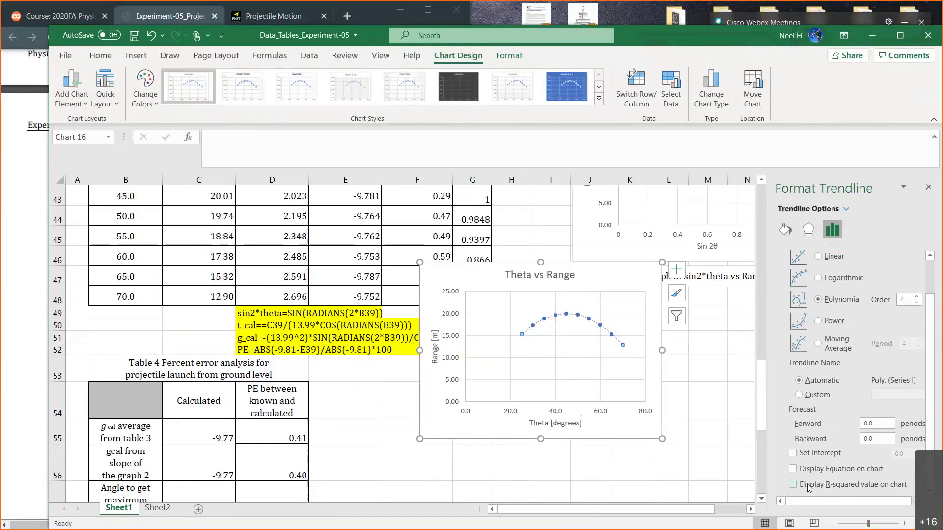
pyautogui.click(803, 467)
pyautogui.moveTo(572, 346); pyautogui.dragTo(568, 358)
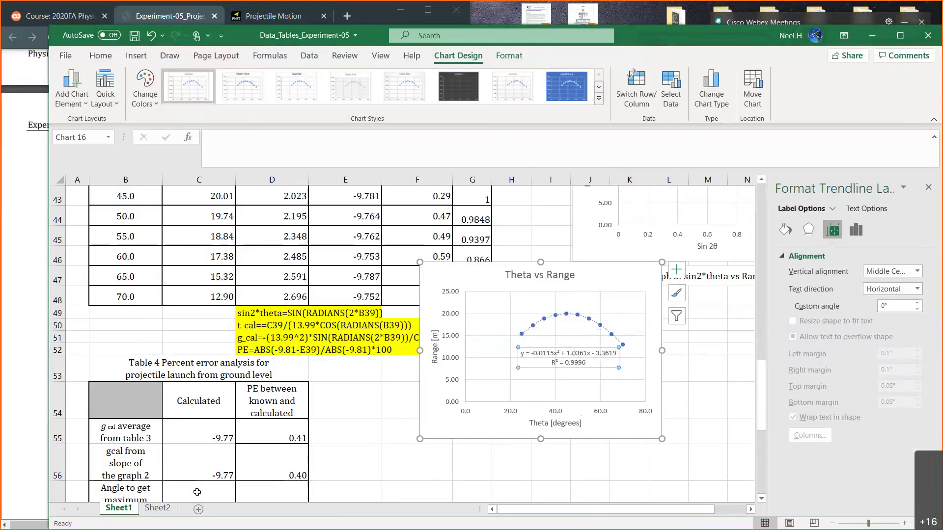
# - Check Sheet2's handwritten sketch for the -(b/2a) formula for θmax, and return to Sheet1
pyautogui.click(158, 509)
pyautogui.hscroll(8, 543, 442)
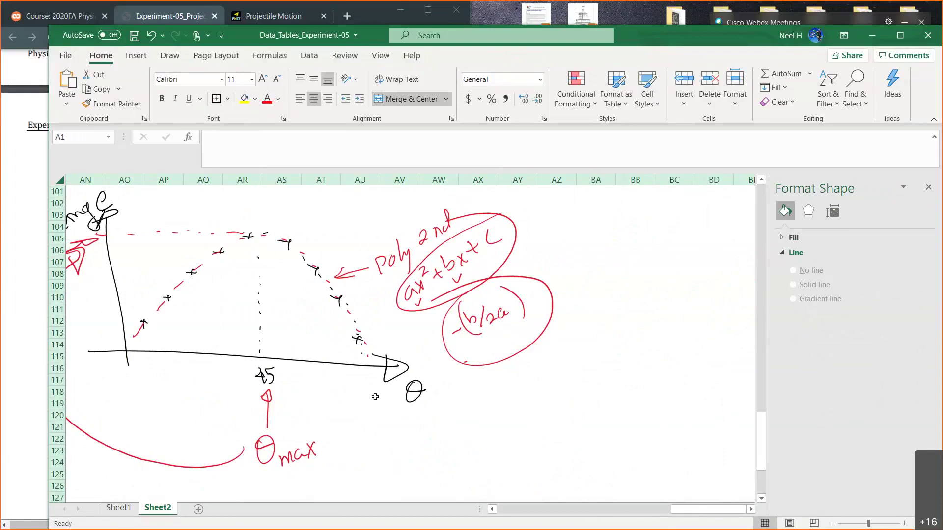
pyautogui.click(120, 508)
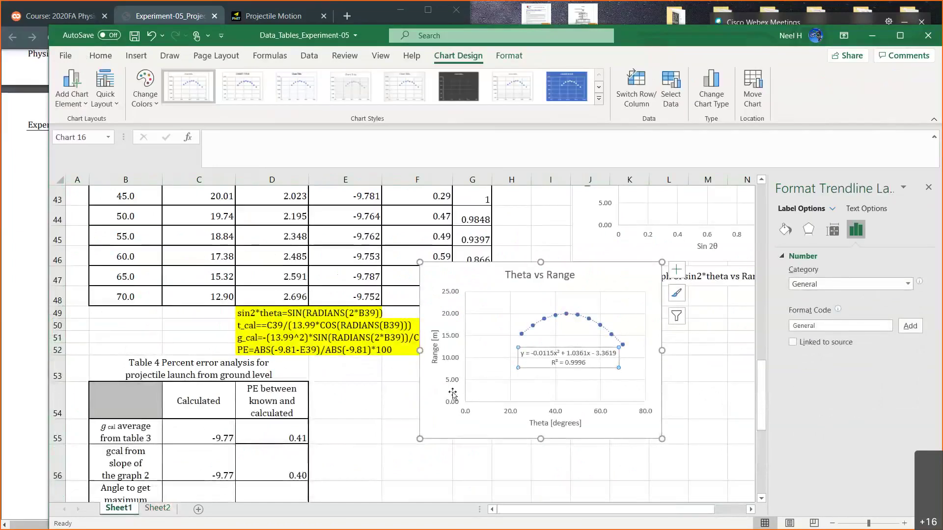
# - Move the Theta vs Range chart back below the Figure 5 caption, aligned with column J and ending just above row 58
pyautogui.scroll(-1, 432, 395)
pyautogui.hscroll(2, 452, 392)
pyautogui.hscroll(1, 453, 391)
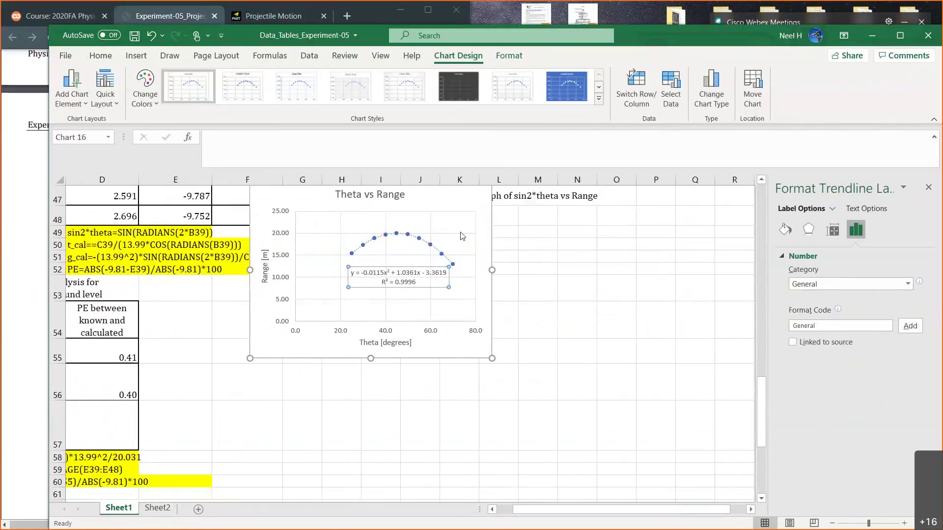
pyautogui.moveTo(456, 205); pyautogui.dragTo(650, 246)
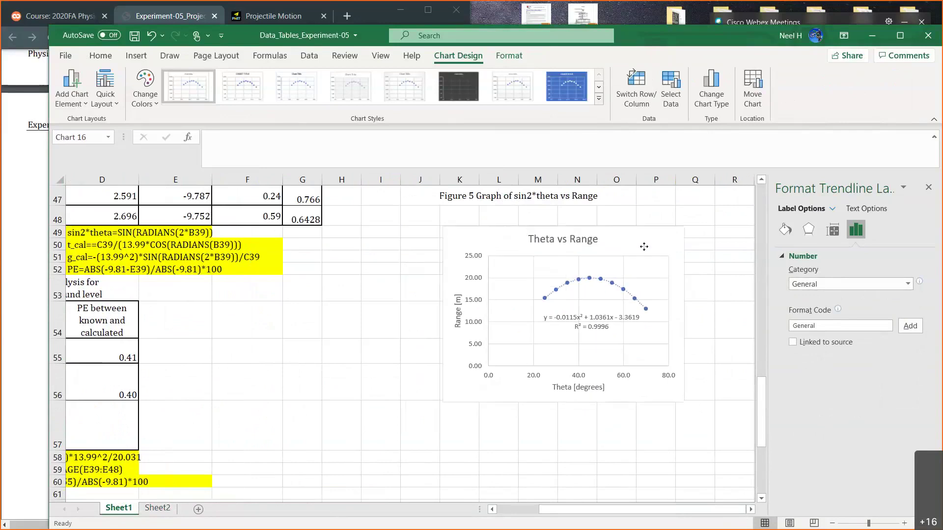
pyautogui.scroll(1, 509, 398)
pyautogui.scroll(-1, 510, 399)
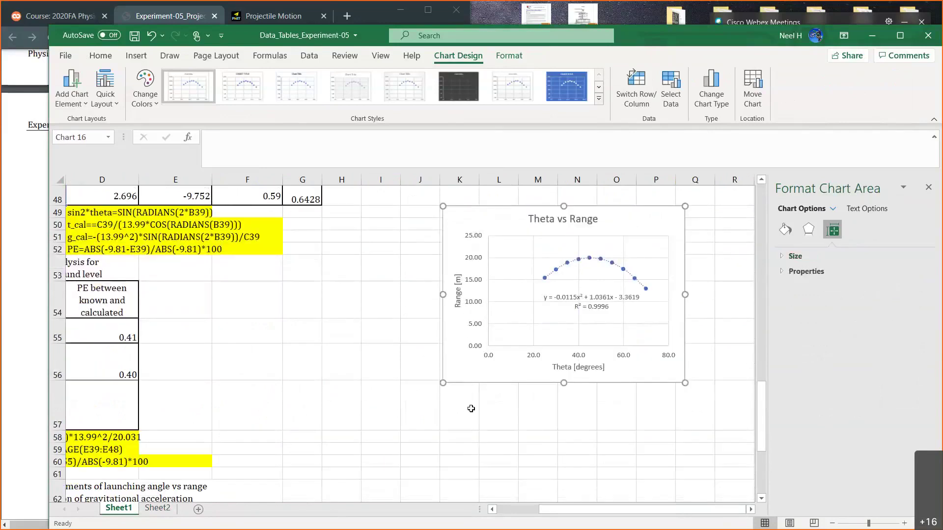
pyautogui.click(472, 406)
pyautogui.scroll(1, 474, 354)
pyautogui.moveTo(475, 296); pyautogui.dragTo(435, 280)
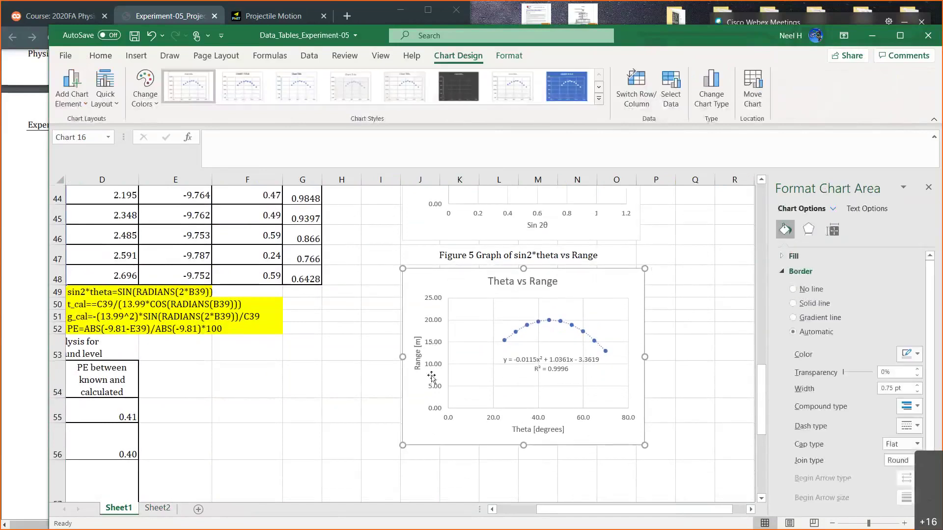
pyautogui.scroll(-3, 437, 347)
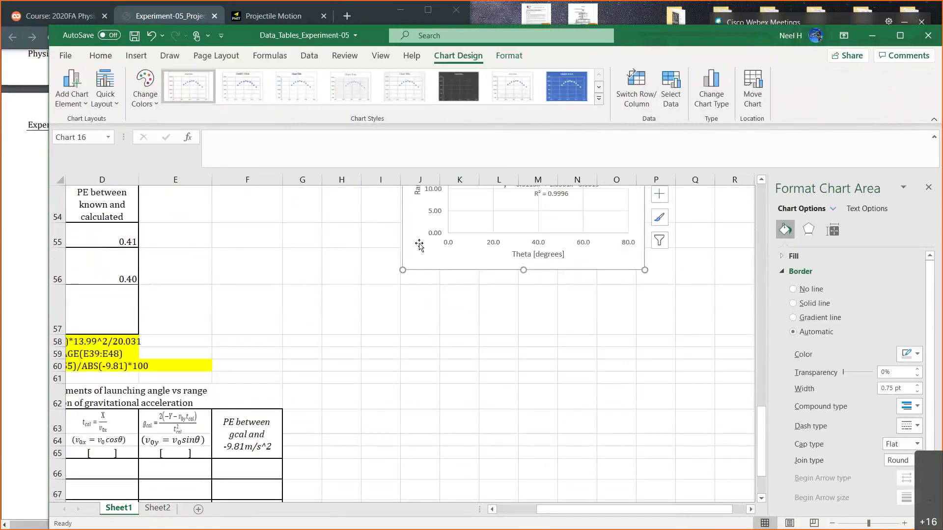
pyautogui.moveTo(420, 244); pyautogui.dragTo(415, 304)
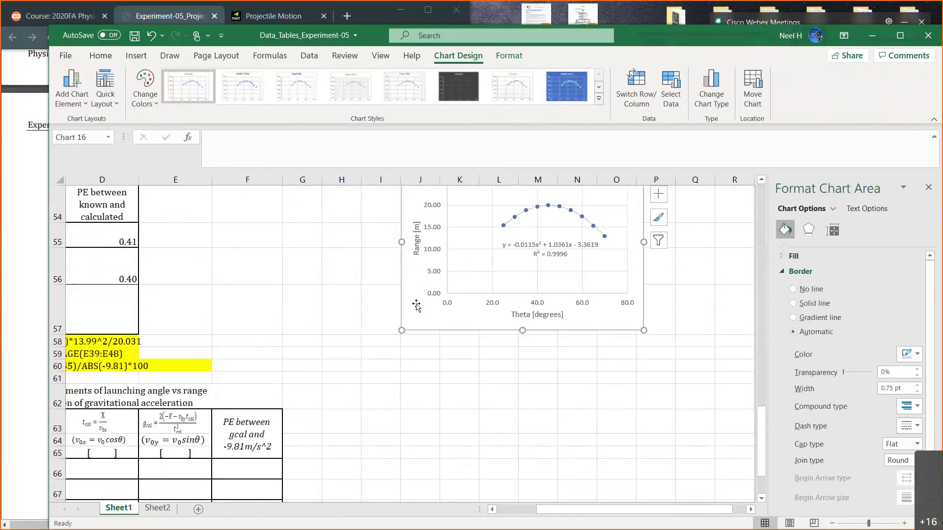
# - Enter the caption "Figure 6 Theta vs range for prjectule send from the ground" in cell J58 below the Theta vs Range chart
pyautogui.click(416, 337)
pyautogui.write('i')
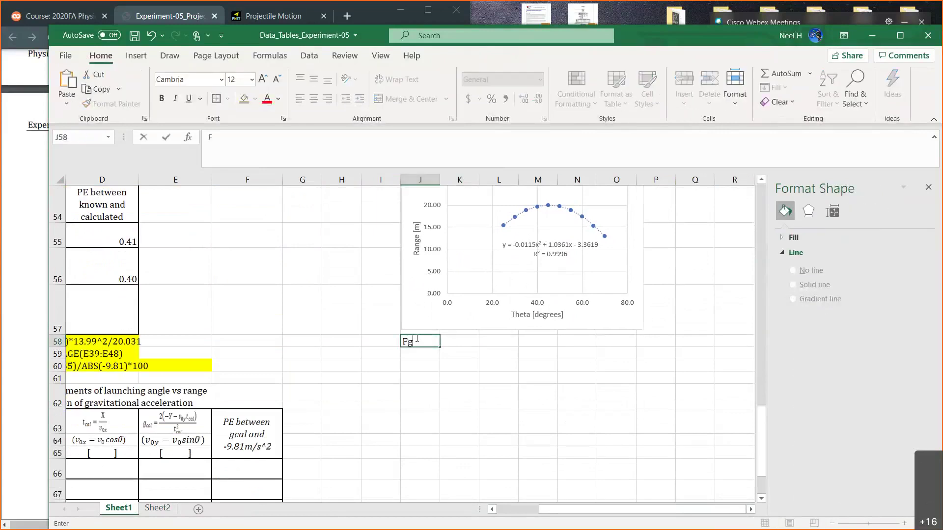
pyautogui.write('gure 6  Theta vs range ')
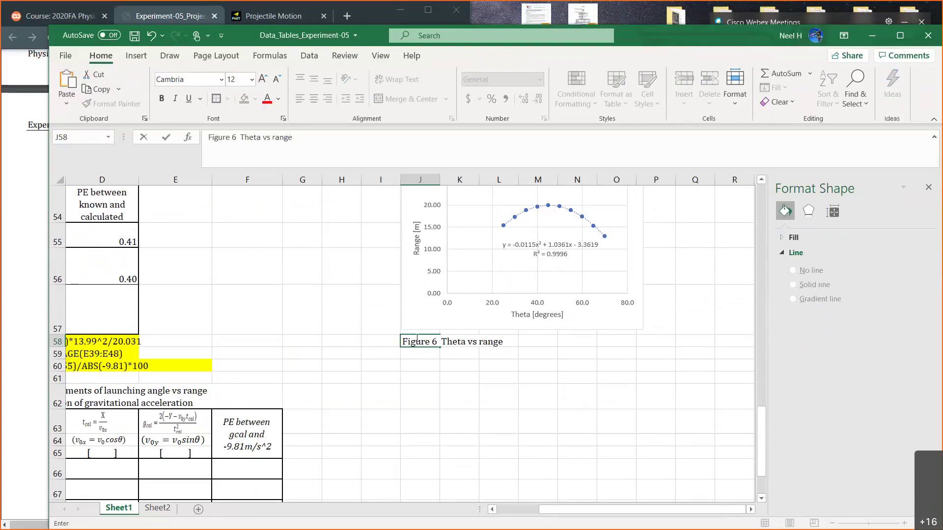
pyautogui.write('for prjectule send from the ground')
pyautogui.press('Return')
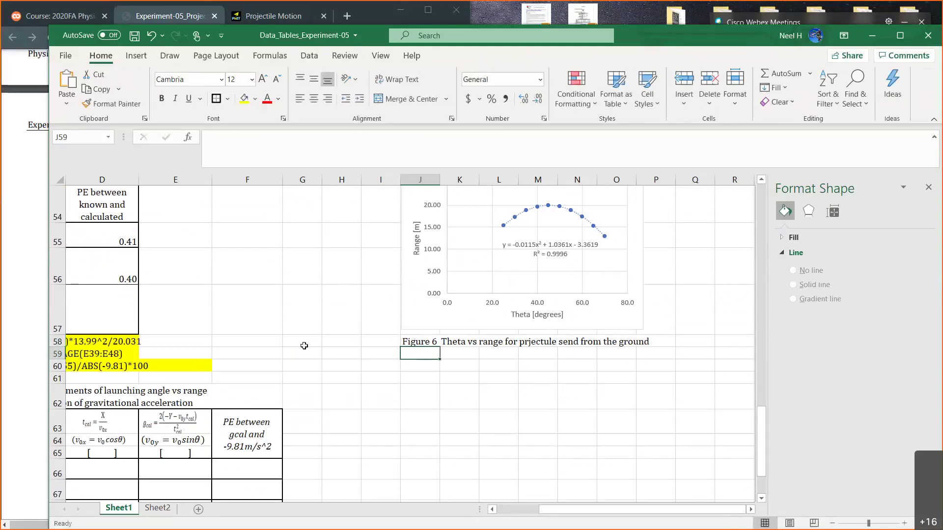
# - Calculate Table 4's maximum-range angle in cell C57 with the formula =-(1.0361/(2*(-0.0115)))
pyautogui.scroll(2, 304, 346)
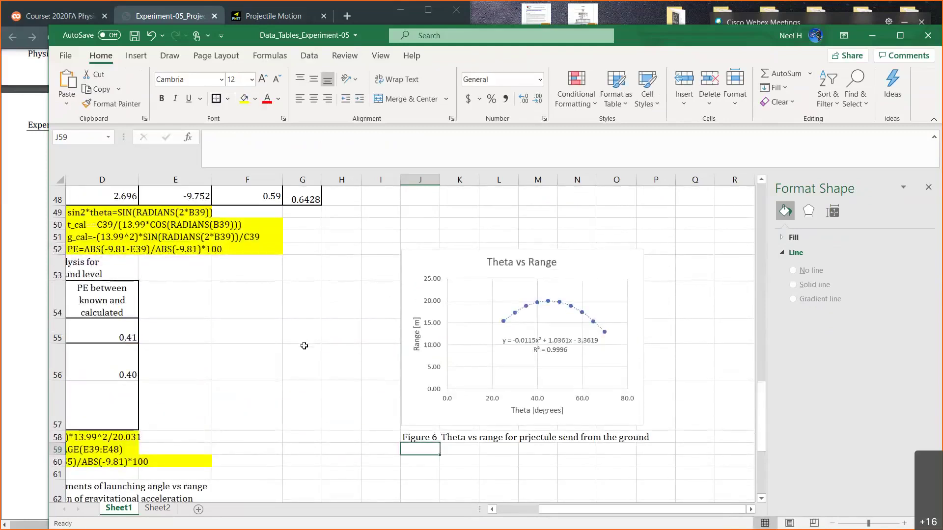
pyautogui.hscroll(-3, 304, 346)
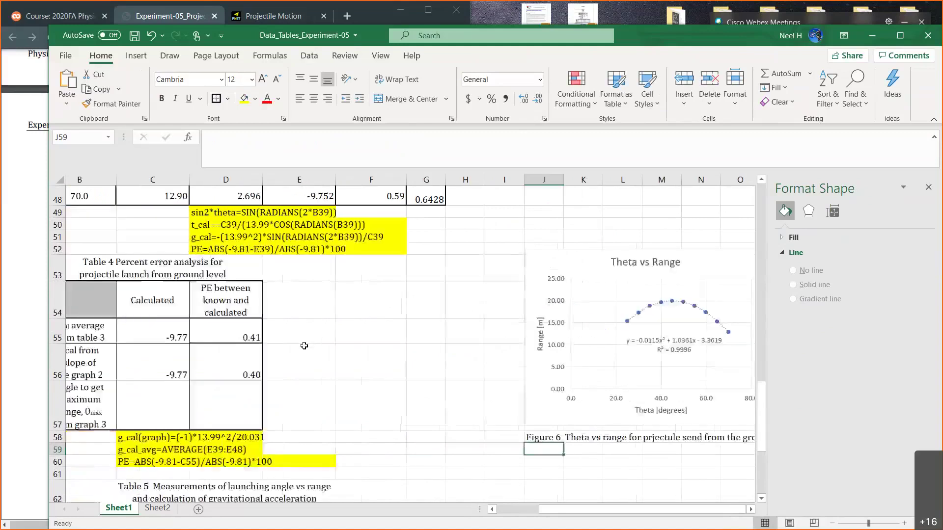
pyautogui.click(190, 403)
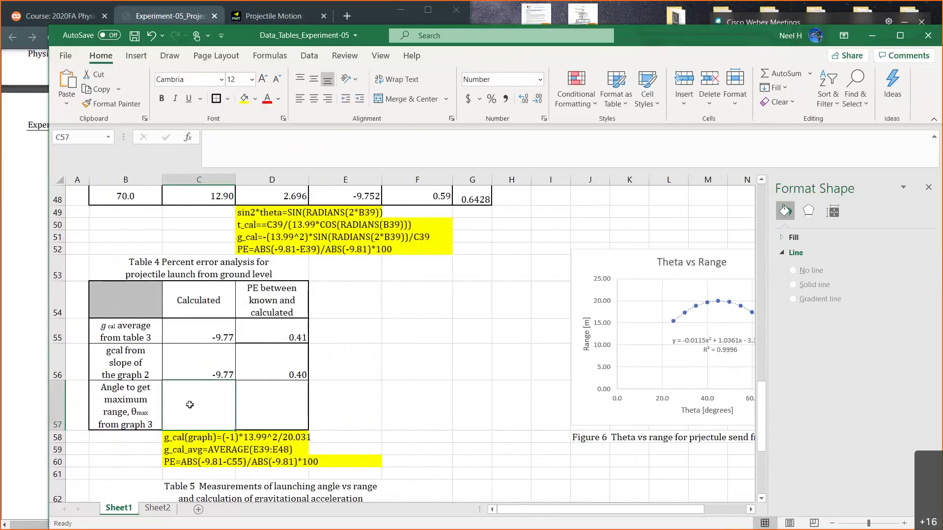
pyautogui.write('=')
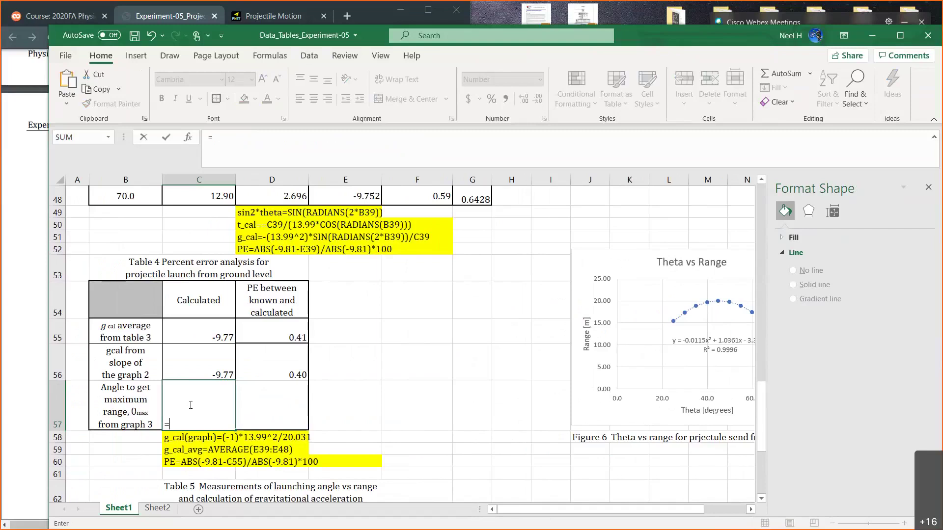
pyautogui.write('(')
pyautogui.write('-(')
pyautogui.press('Delete')
pyautogui.write('(-0.0115/(2*')
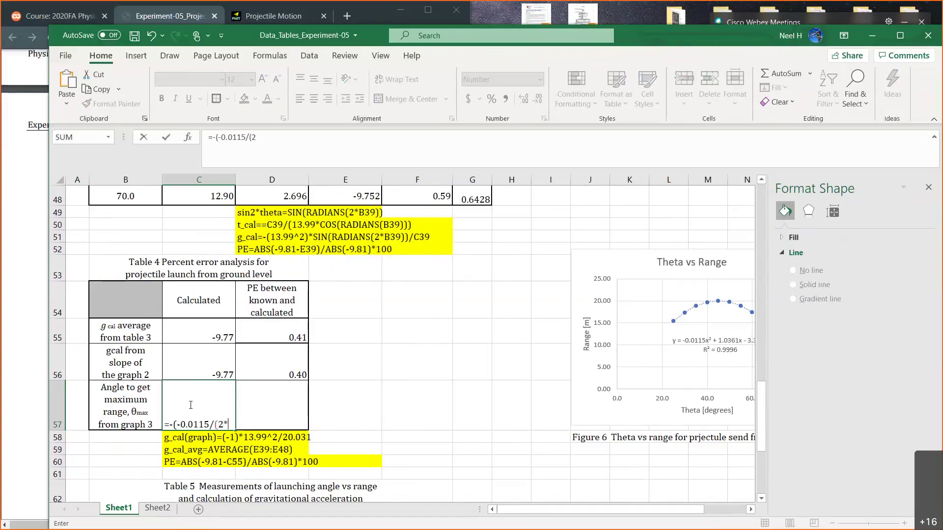
pyautogui.click(207, 426)
pyautogui.press('BackSpace')
pyautogui.press('BackSpace')
pyautogui.press('BackSpace')
pyautogui.press('BackSpace')
pyautogui.press('BackSpace')
pyautogui.press('BackSpace')
pyautogui.press('BackSpace')
pyautogui.write('1.0361/')
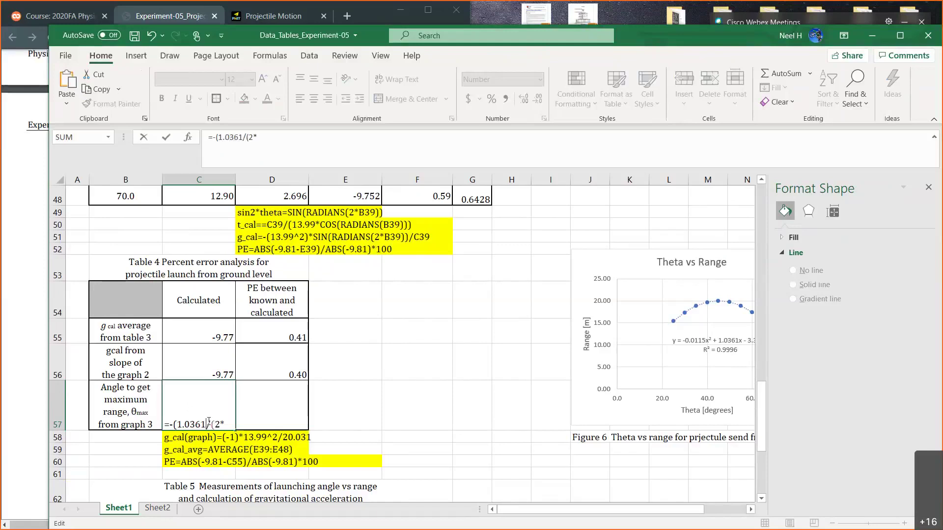
pyautogui.write('(2*(-0.0115)')
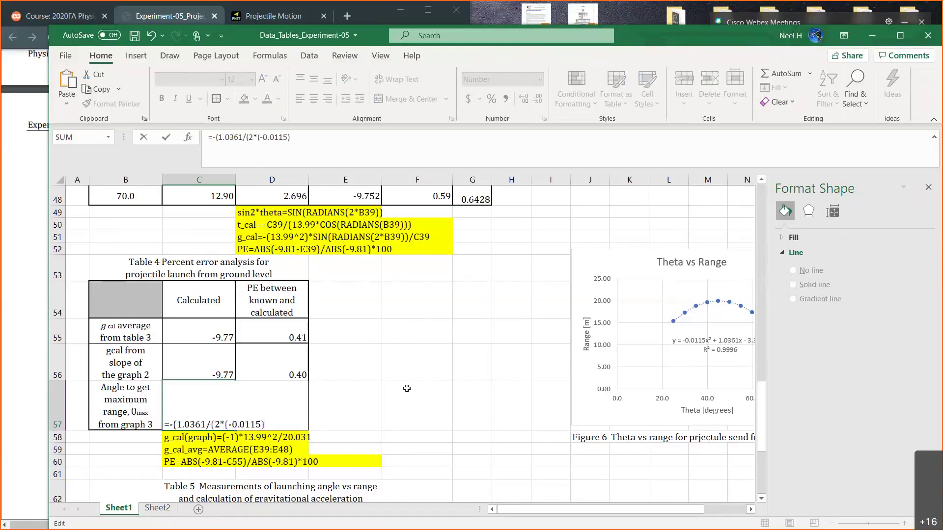
pyautogui.scroll(-1, 412, 388)
pyautogui.hscroll(1, 412, 389)
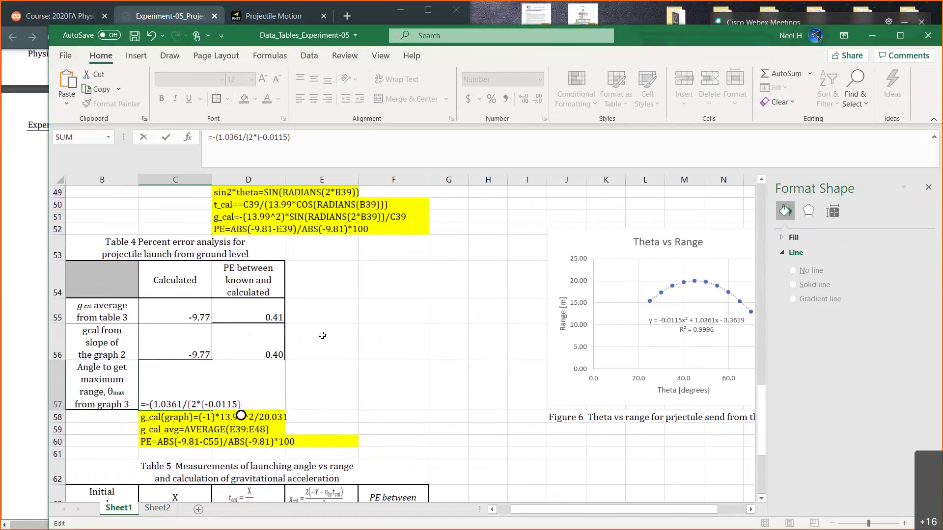
pyautogui.write('))')
pyautogui.press('Return')
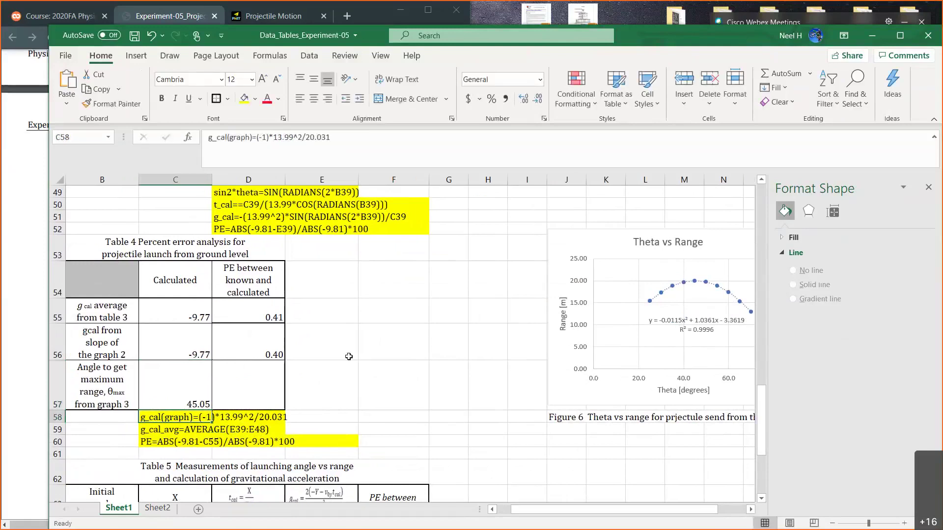
# - Center Table 4's values in C55:D57 both horizontally and vertically
pyautogui.moveTo(175, 308); pyautogui.dragTo(266, 391)
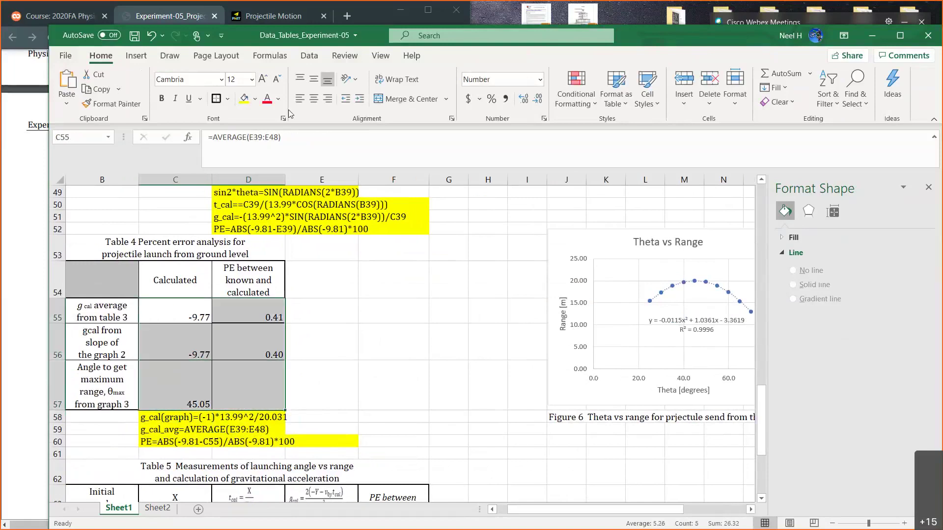
pyautogui.click(315, 99)
pyautogui.click(313, 79)
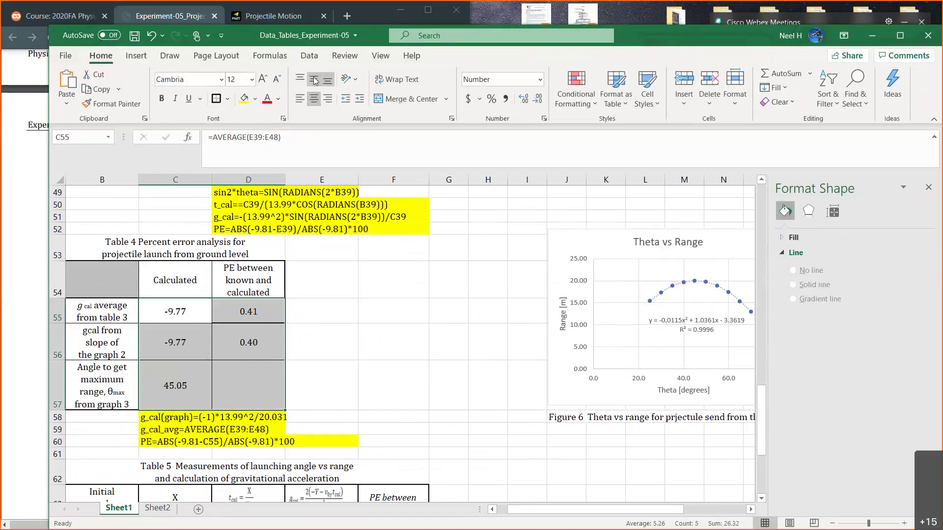
pyautogui.click(376, 363)
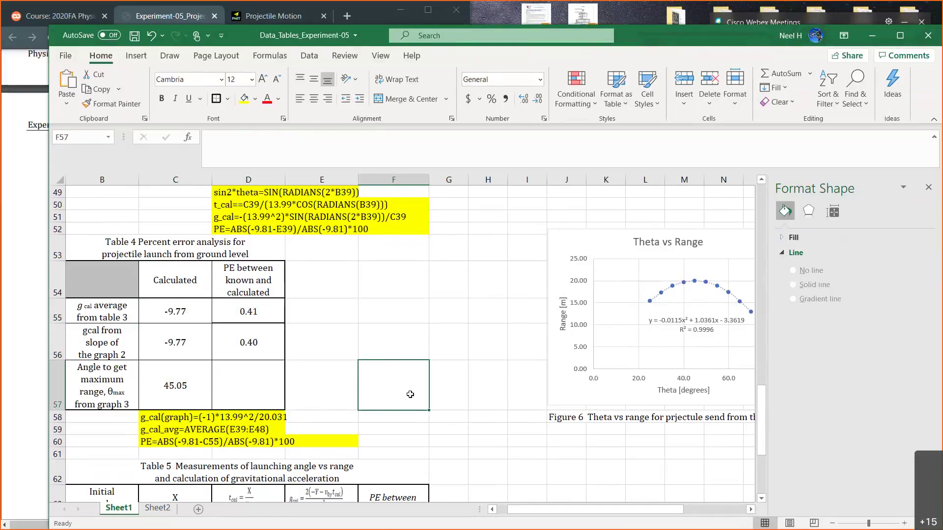
# - Copy C57's formula and record it as the text note theta_max=-(1.0361/(2*(-0.0115))) in cell C61
pyautogui.click(180, 387)
pyautogui.moveTo(301, 137); pyautogui.dragTo(191, 139)
pyautogui.press('Escape')
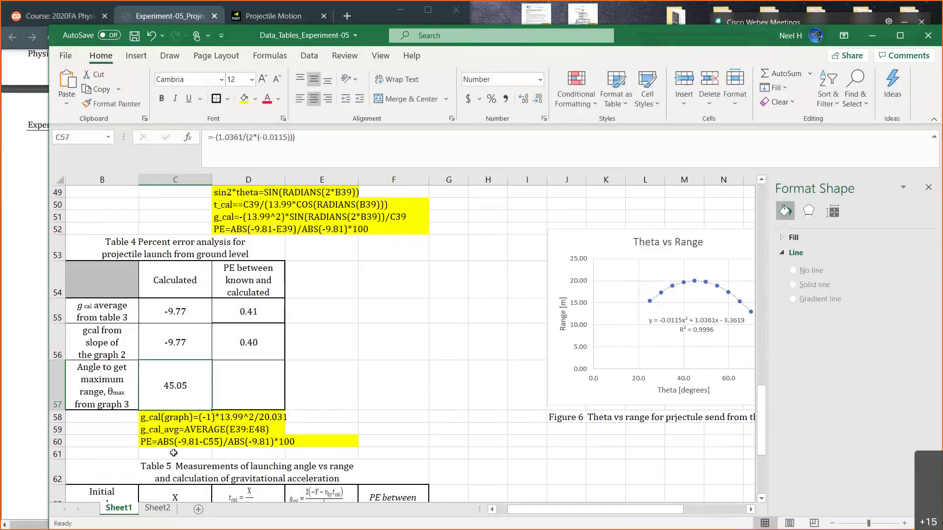
pyautogui.click(171, 453)
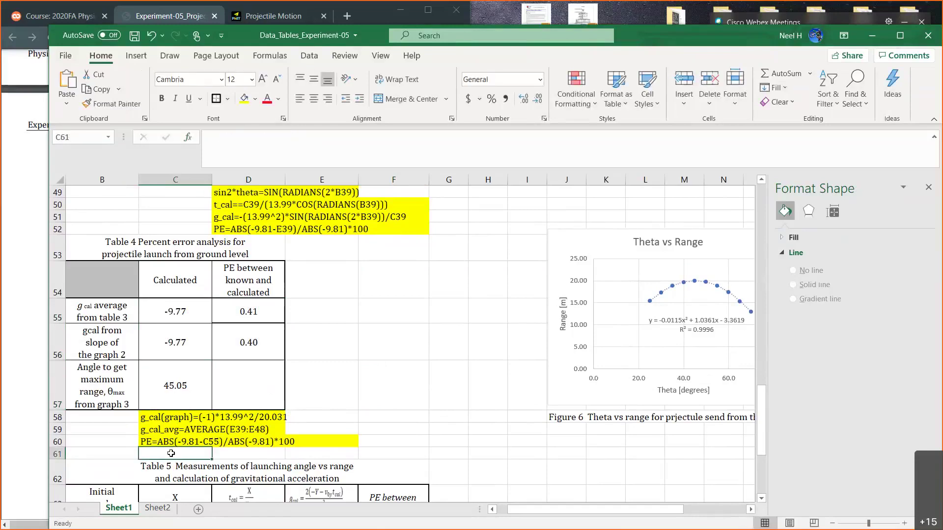
pyautogui.write('theta_m')
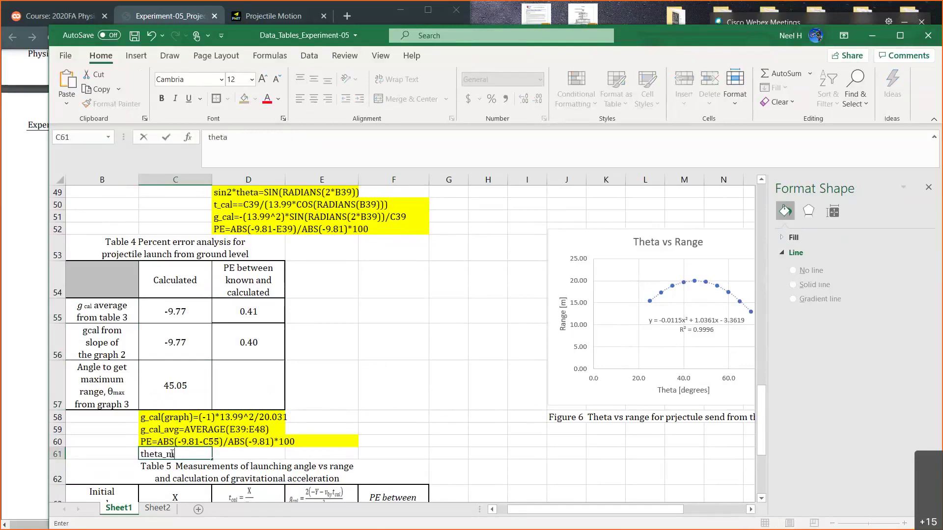
pyautogui.write('ax=-(1.0361/(2*(-0.0115)))')
pyautogui.press('Return')
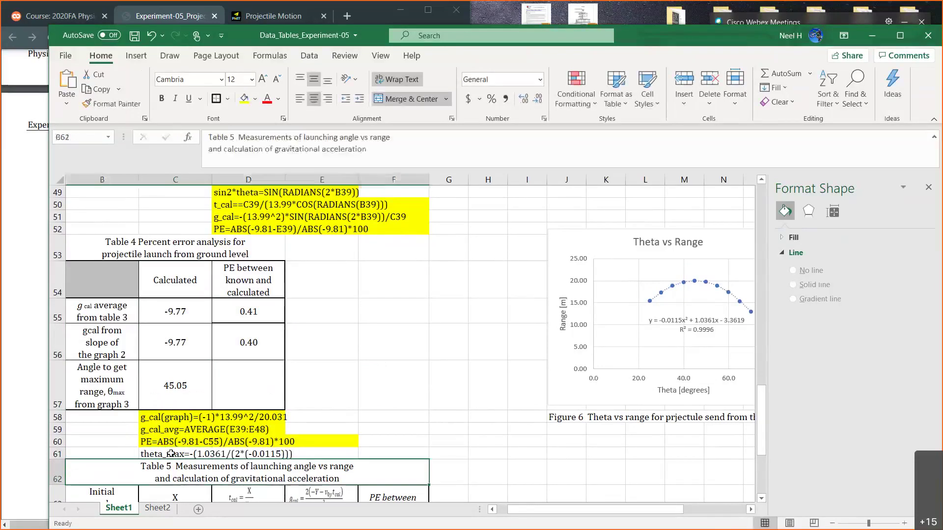
# - Highlight the theta_max formula note across C61:E61 in yellow
pyautogui.moveTo(157, 452); pyautogui.dragTo(294, 453)
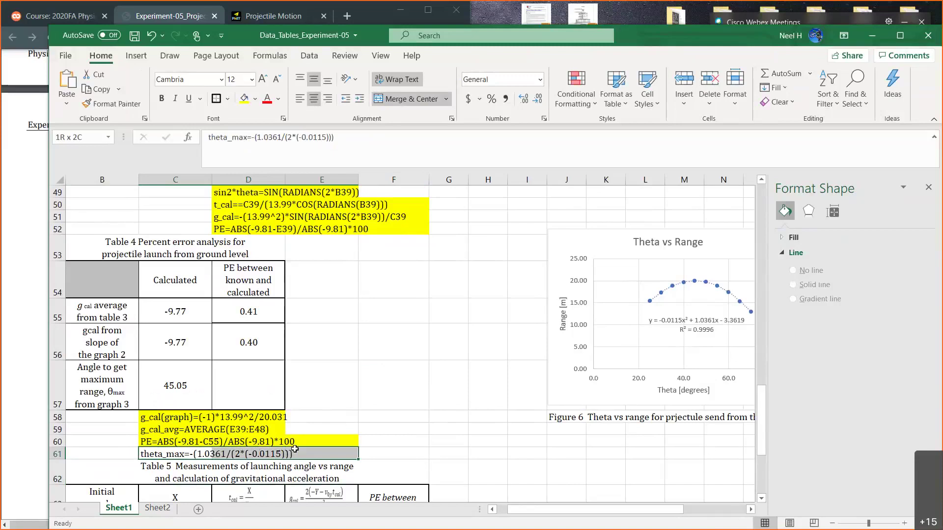
pyautogui.click(244, 98)
pyautogui.click(407, 414)
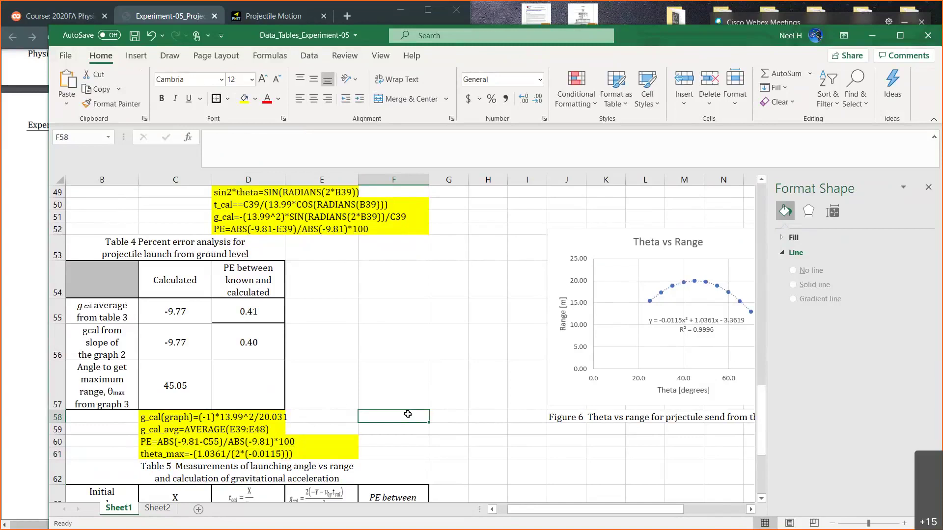
pyautogui.scroll(-3, 460, 434)
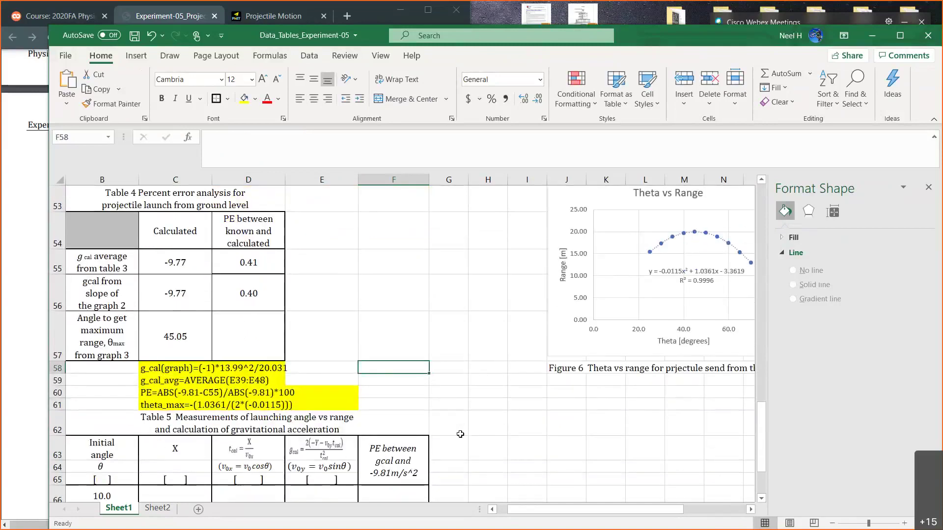
pyautogui.hscroll(-1, 460, 434)
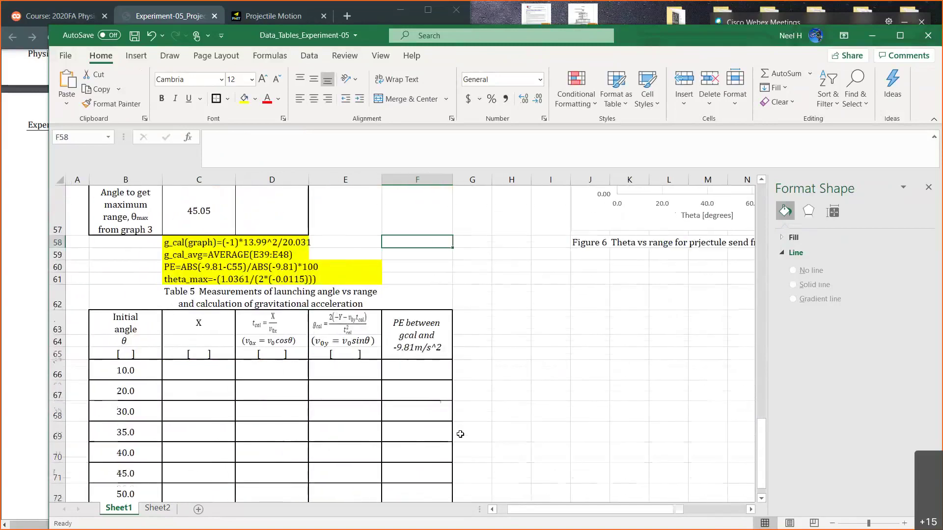
pyautogui.scroll(1, 460, 434)
pyautogui.scroll(1, 460, 434)
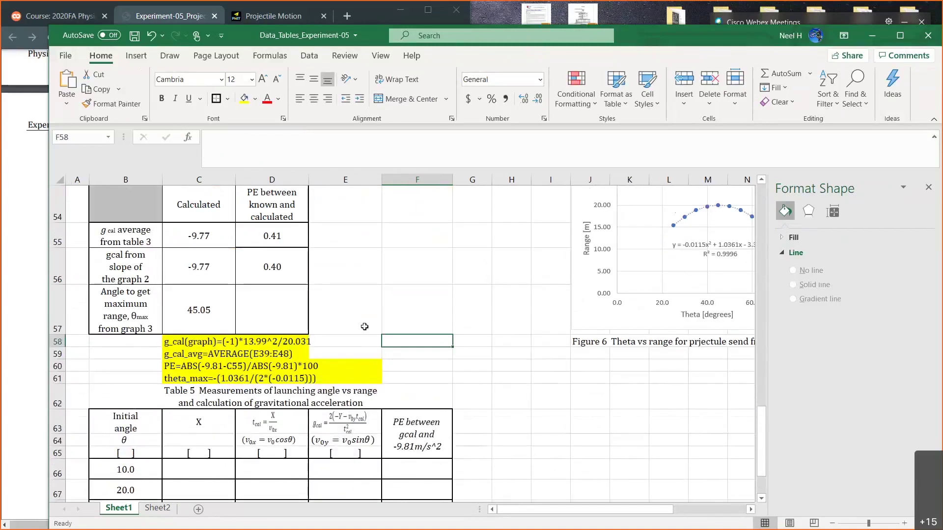
pyautogui.click(191, 303)
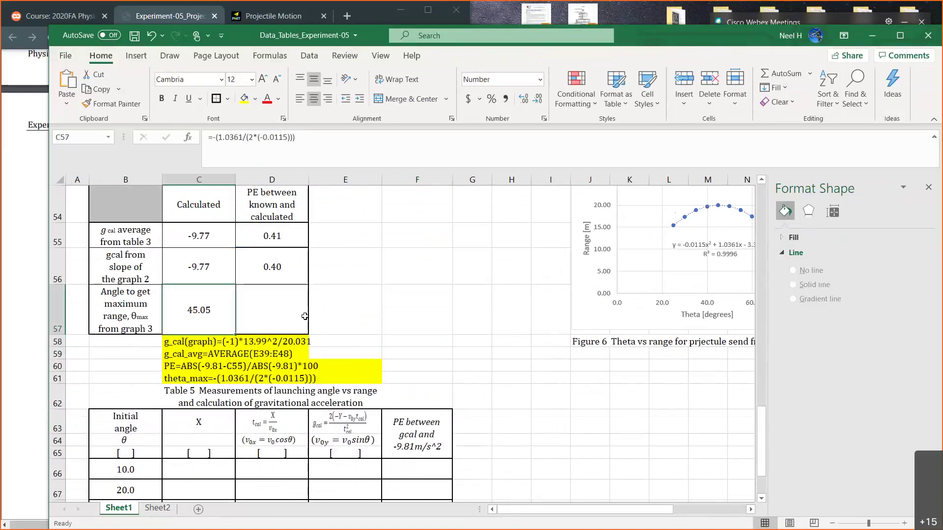
pyautogui.scroll(1, 332, 327)
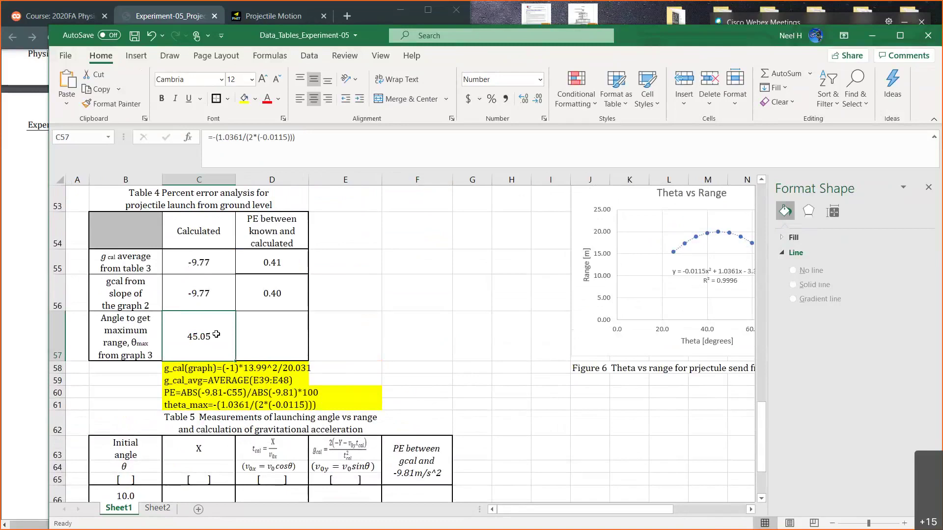
pyautogui.rightClick(269, 340)
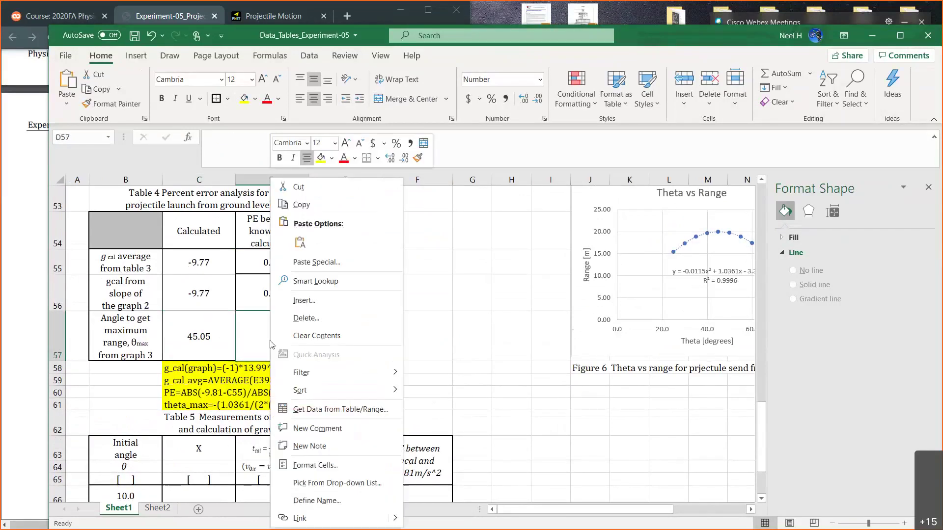
pyautogui.press('Escape')
pyautogui.scroll(1, 279, 344)
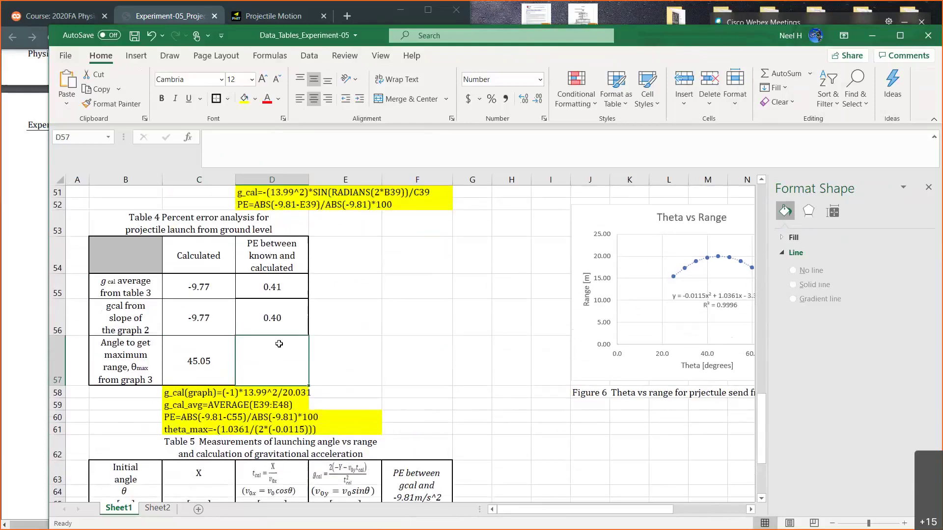
# - Add the unit m/s^2 on a new line of the "gcal average from table 3" label in cell B55
pyautogui.click(199, 263)
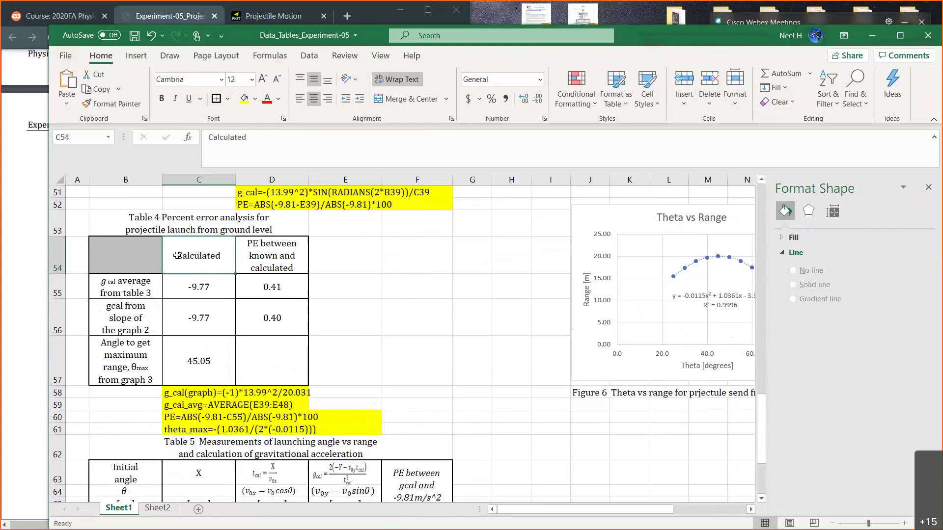
pyautogui.click(127, 284)
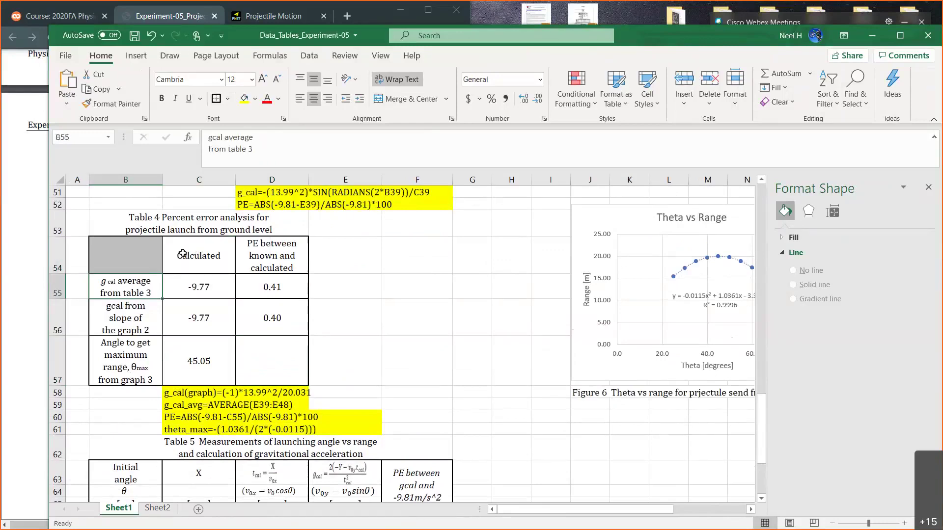
pyautogui.click(257, 149)
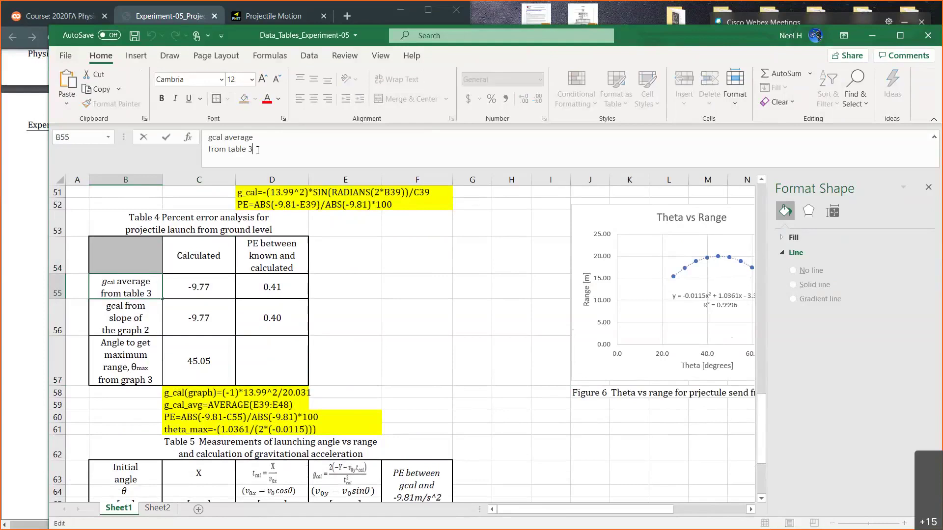
pyautogui.hotkey('alt', 'Return')
pyautogui.write('m/s^')
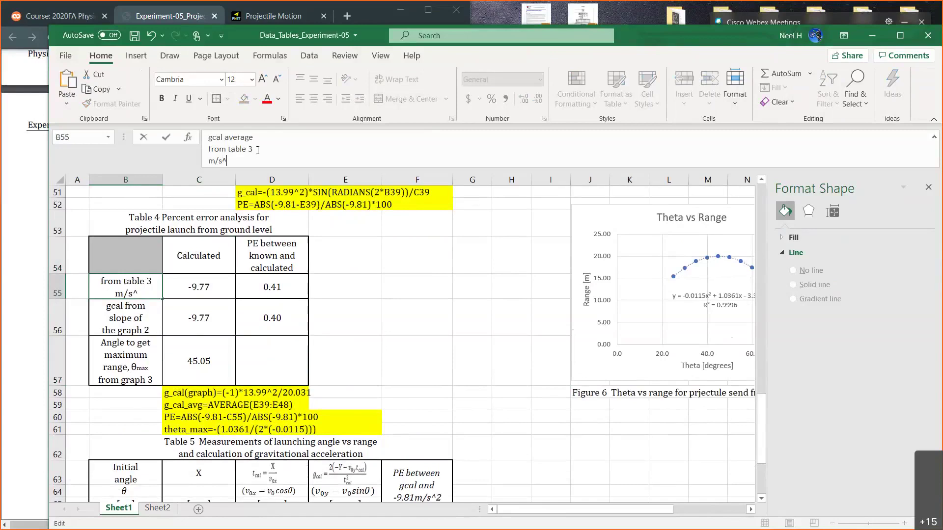
pyautogui.write('2')
pyautogui.press('Return')
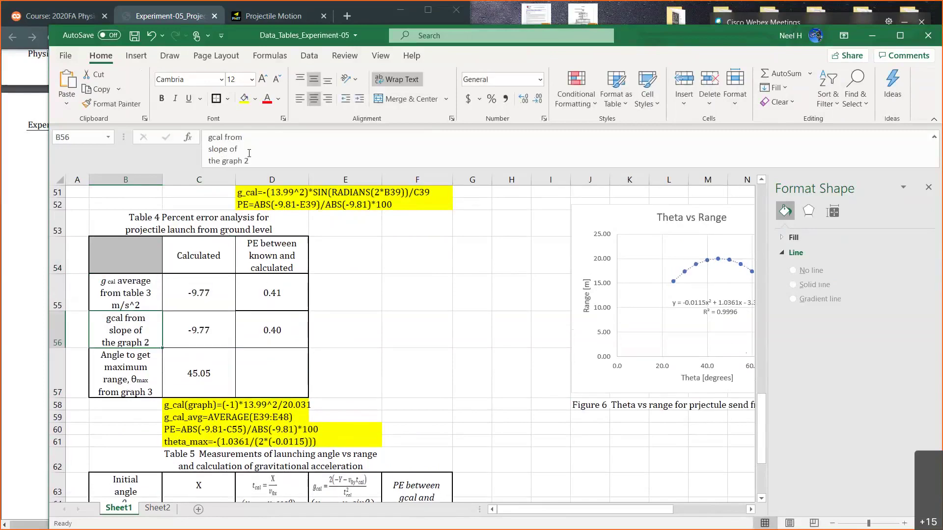
# - Add the unit m/s^2 on a new line of the "gcal from slope of the graph 2" label in B56
pyautogui.click(249, 153)
pyautogui.hotkey('alt', 'Return')
pyautogui.write('m/s^2')
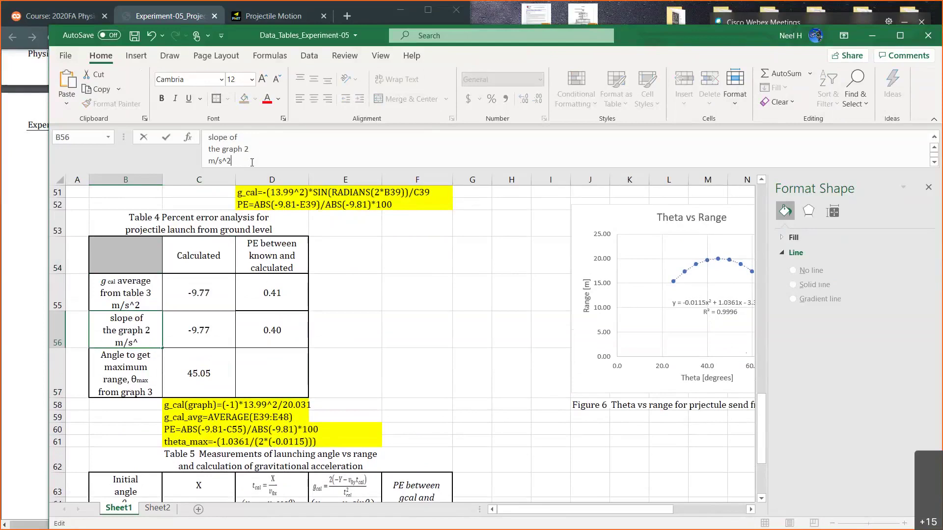
pyautogui.press('Return')
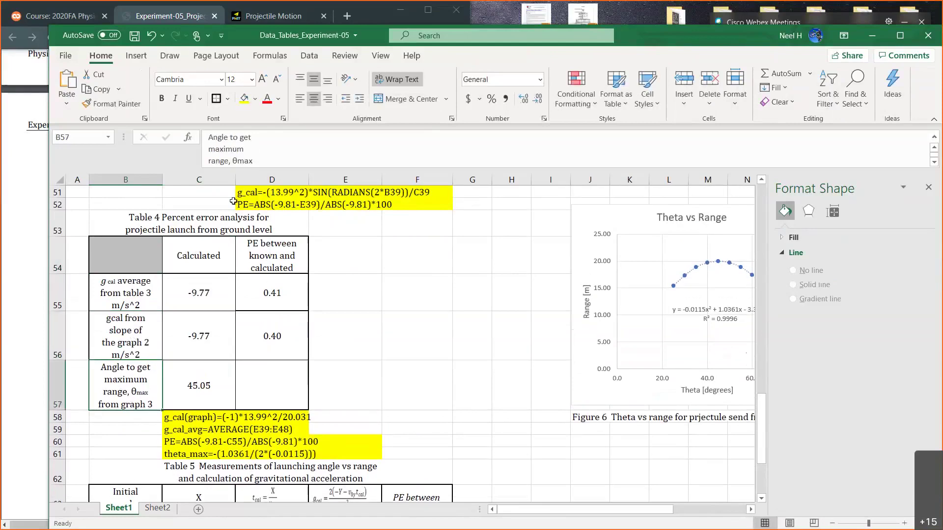
# - Add the unit [degrees] on a new line after θmax in the maximum-range angle label in B57
pyautogui.click(259, 162)
pyautogui.hotkey('alt', 'Return')
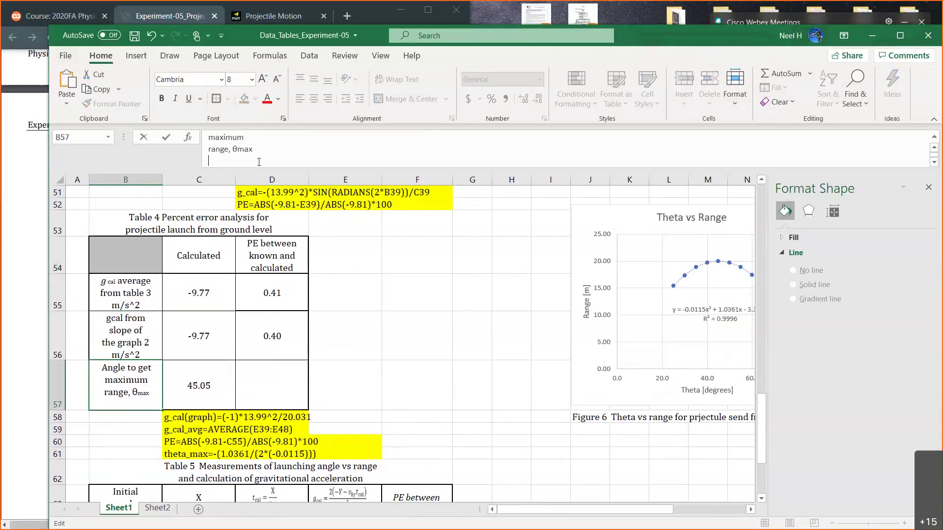
pyautogui.write('[degrees]')
pyautogui.press('Return')
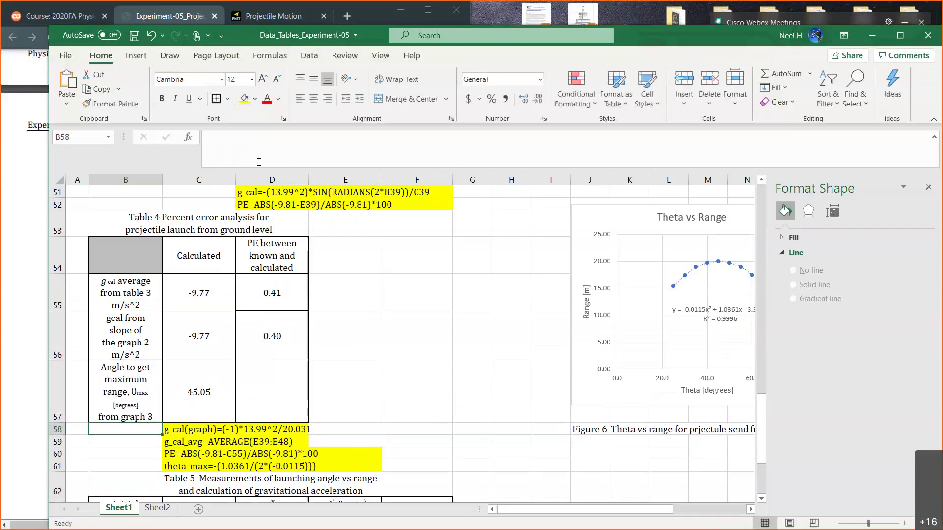
# - Remove the [degrees] line from the maximum-range angle label in B57
pyautogui.click(133, 399)
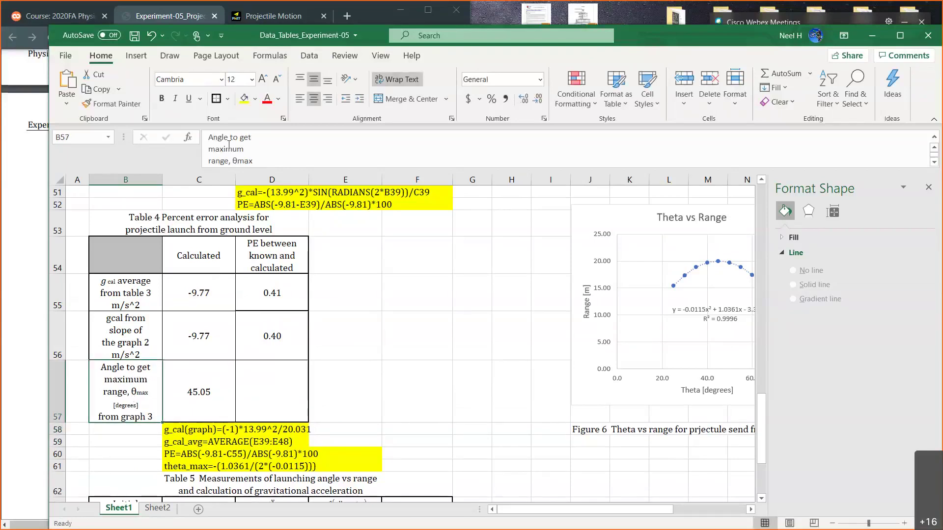
pyautogui.click(262, 162)
pyautogui.press('Down')
pyautogui.press('Down')
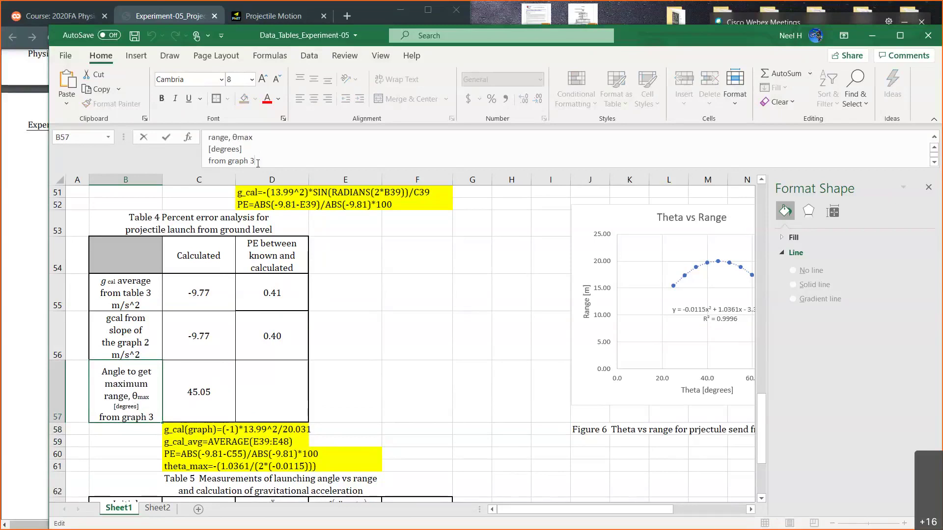
pyautogui.moveTo(244, 149); pyautogui.dragTo(182, 149)
pyautogui.press('BackSpace')
pyautogui.press('BackSpace')
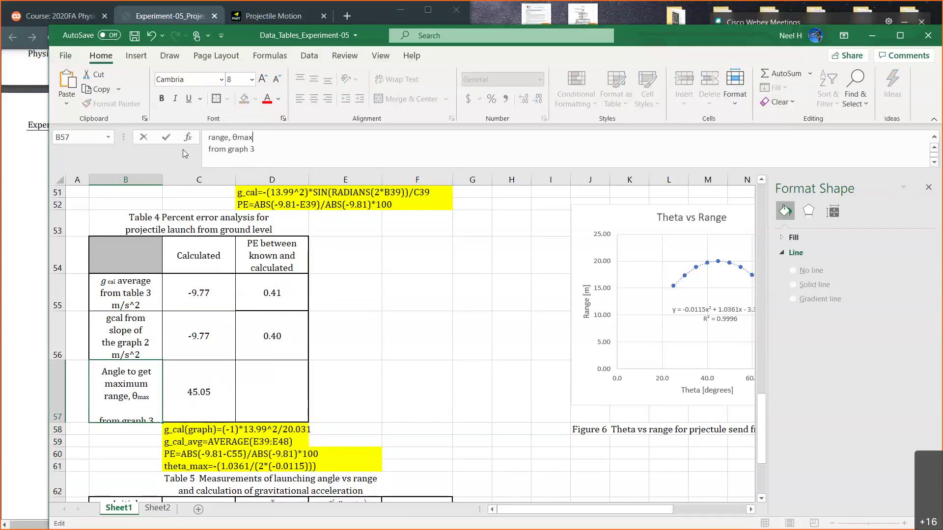
pyautogui.press('Return')
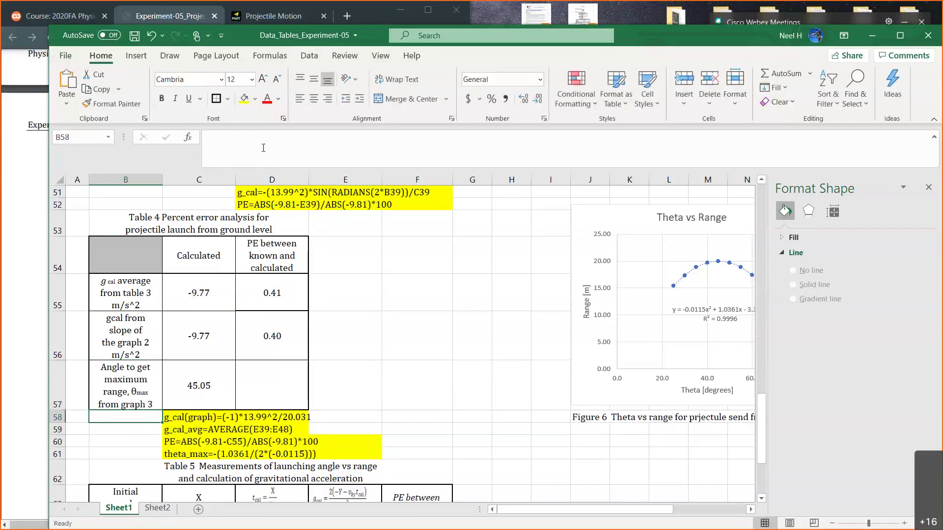
# - Enter the unit [degrees] in cell B58, directly below the maximum-range angle label
pyautogui.write('[degrees]')
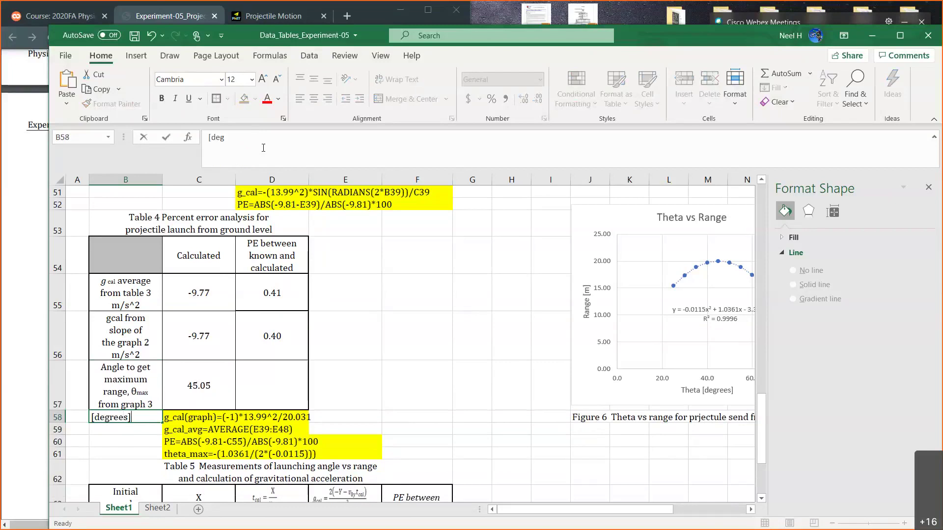
pyautogui.press('Return')
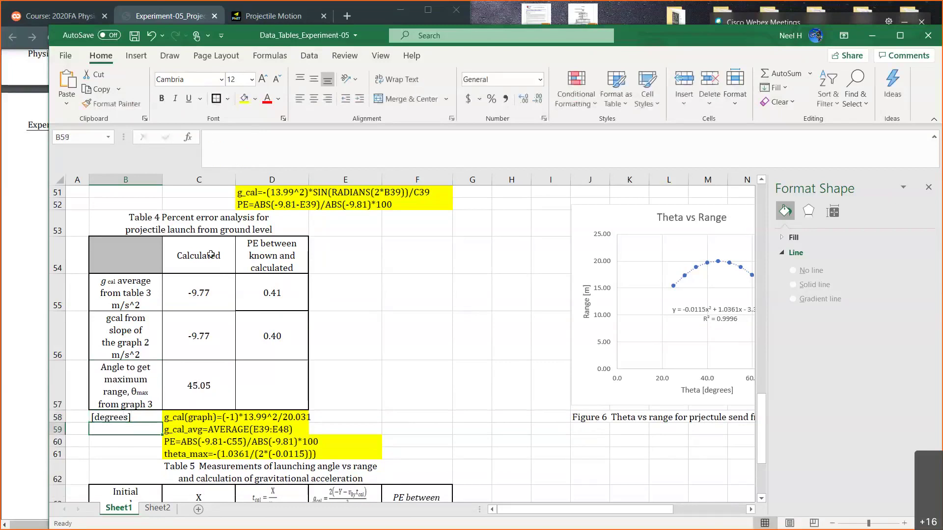
# - Clear the separate [degrees] text from cell B58 below Table 4
pyautogui.click(109, 417)
pyautogui.press('BackSpace')
pyautogui.press('Return')
# - Add the unit [degrees] on a new line at the end of the maximum-range angle label in B57
pyautogui.click(125, 388)
pyautogui.click(256, 154)
pyautogui.press('Down')
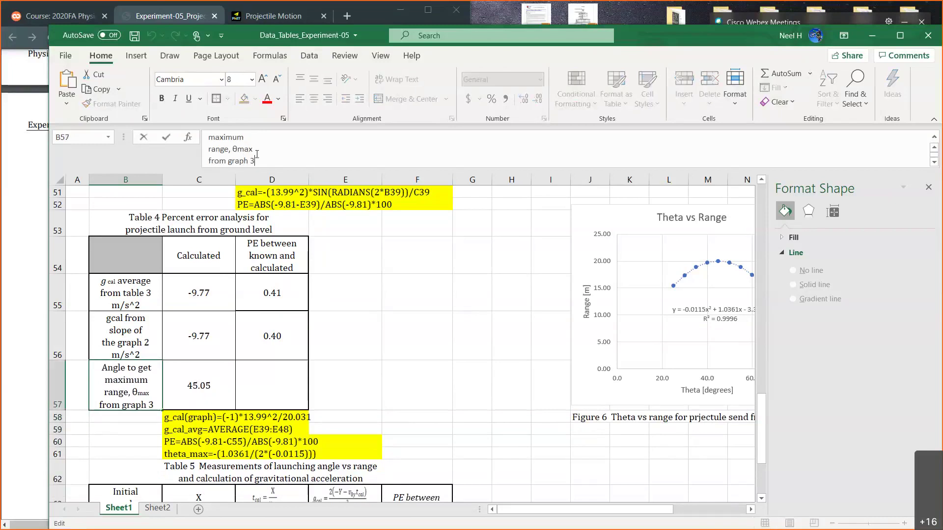
pyautogui.hotkey('alt', 'Return')
pyautogui.write('[degr')
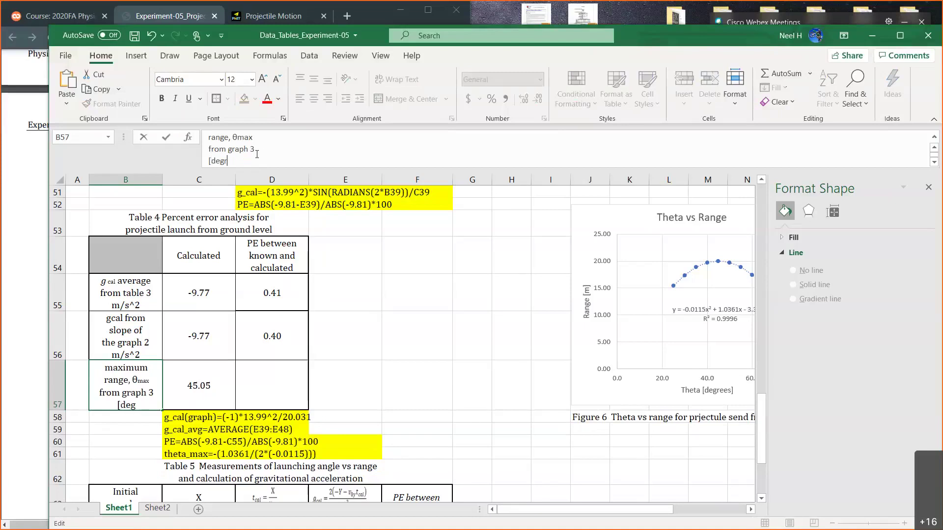
pyautogui.write('ees]')
pyautogui.press('Return')
pyautogui.click(262, 396)
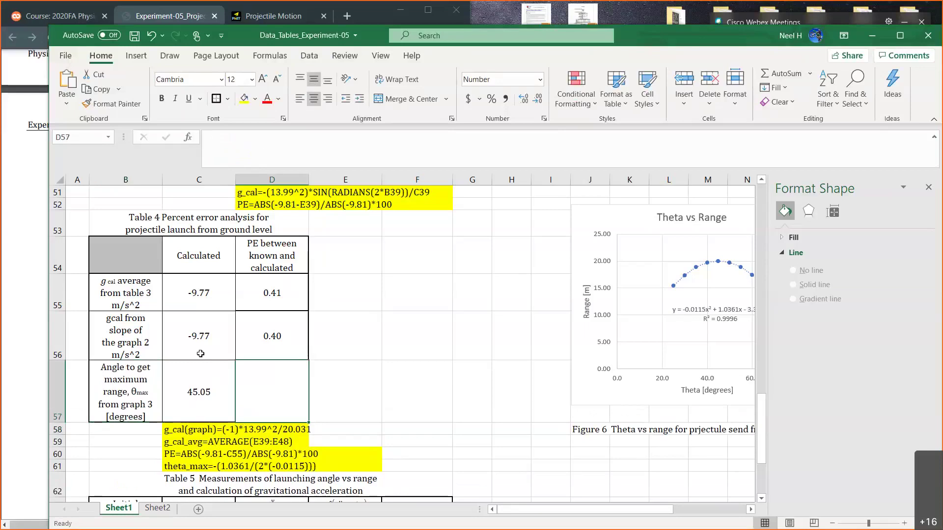
# - Enclose the m/s^2 unit in square brackets in the B55 label for the average from table 3
pyautogui.click(108, 299)
pyautogui.click(210, 161)
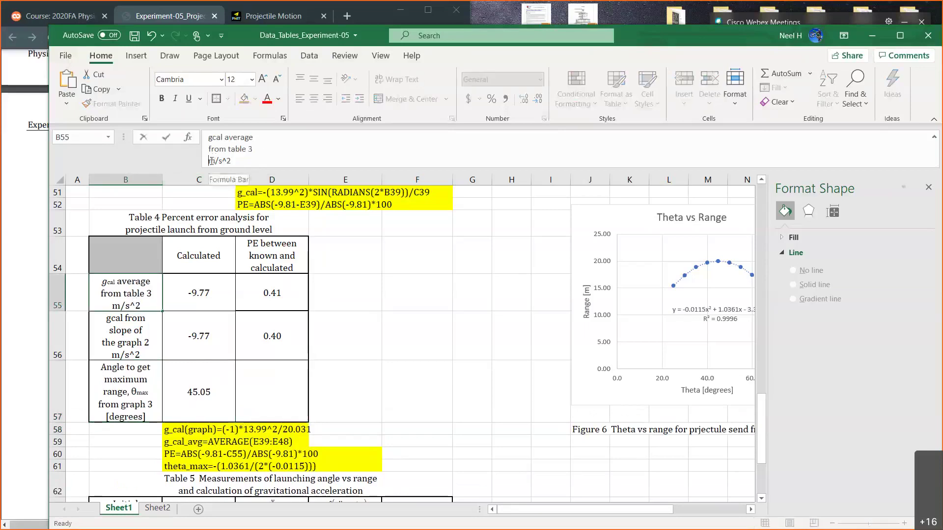
pyautogui.click(210, 162)
pyautogui.write('[')
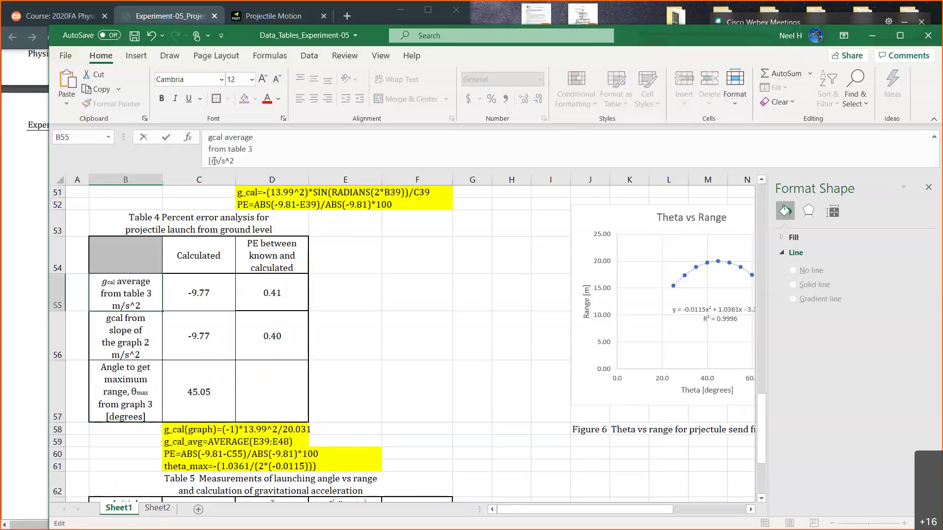
pyautogui.write(']')
pyautogui.press('Return')
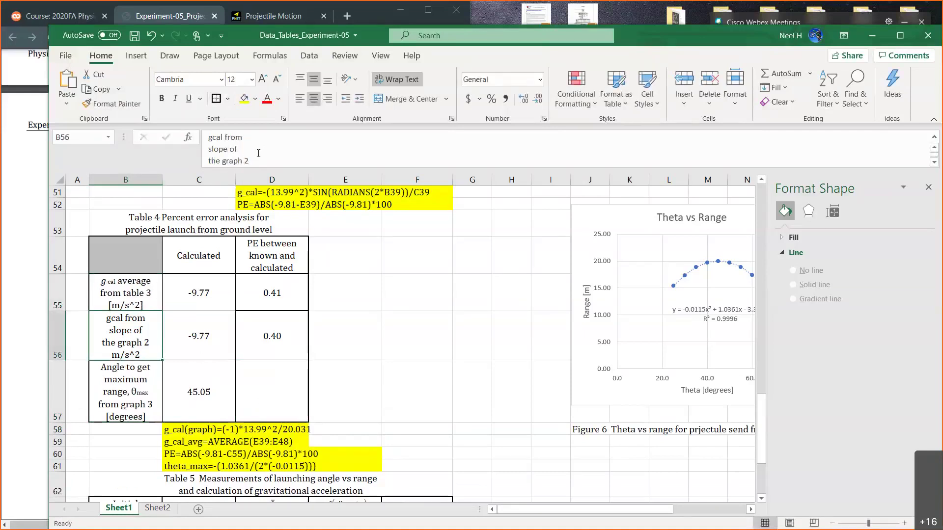
# - Enclose the m/s^2 unit in square brackets in the B56 label for the slope of graph 2
pyautogui.click(251, 162)
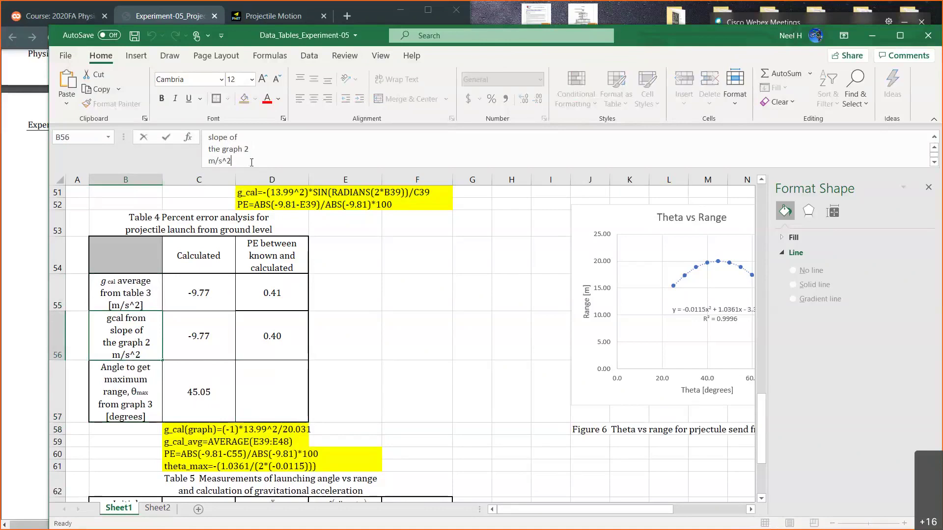
pyautogui.click(210, 162)
pyautogui.write('[')
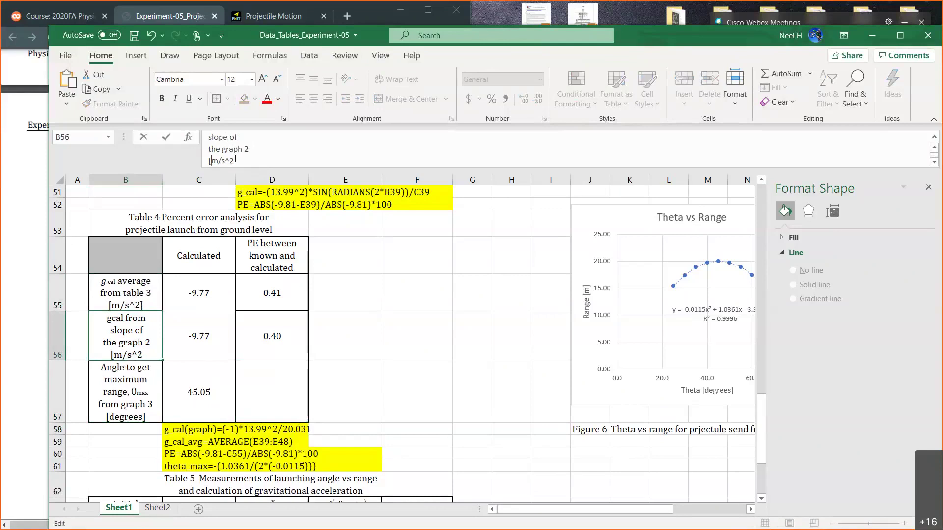
pyautogui.write(']')
pyautogui.press('Return')
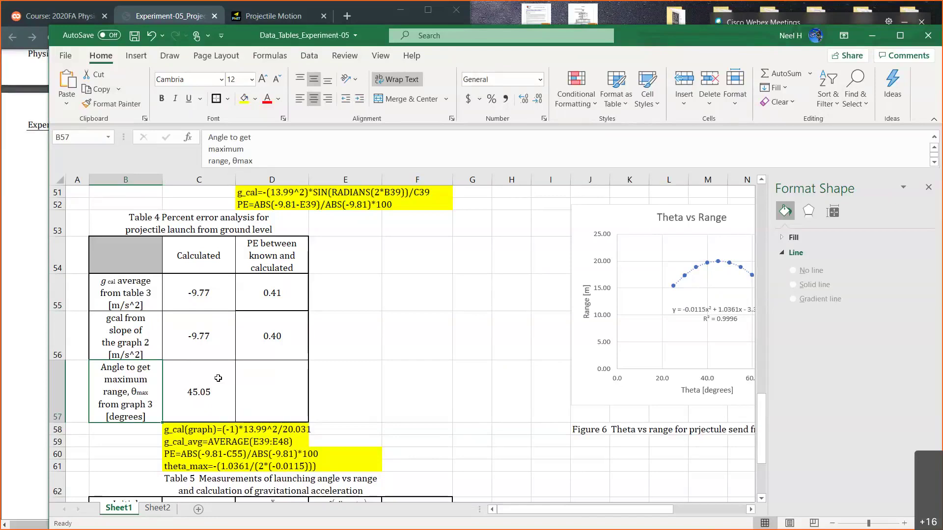
pyautogui.click(218, 378)
pyautogui.click(273, 381)
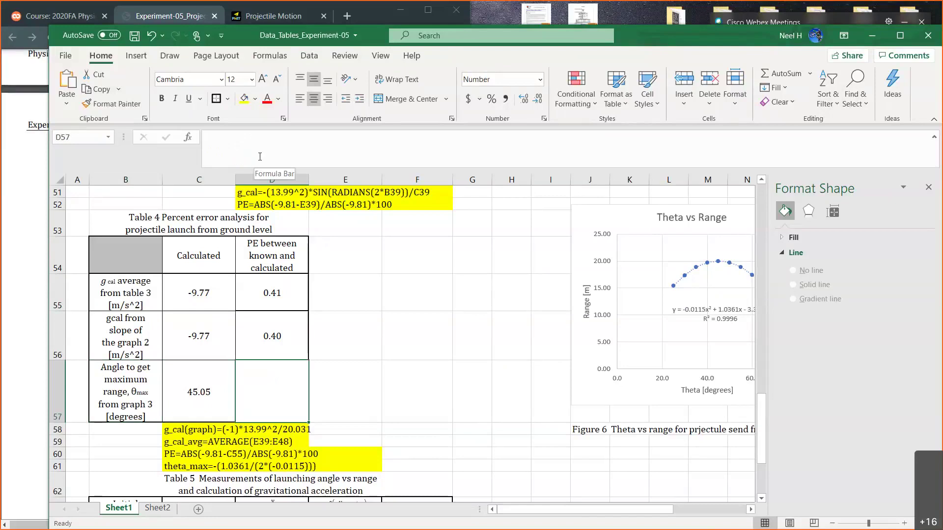
pyautogui.click(260, 156)
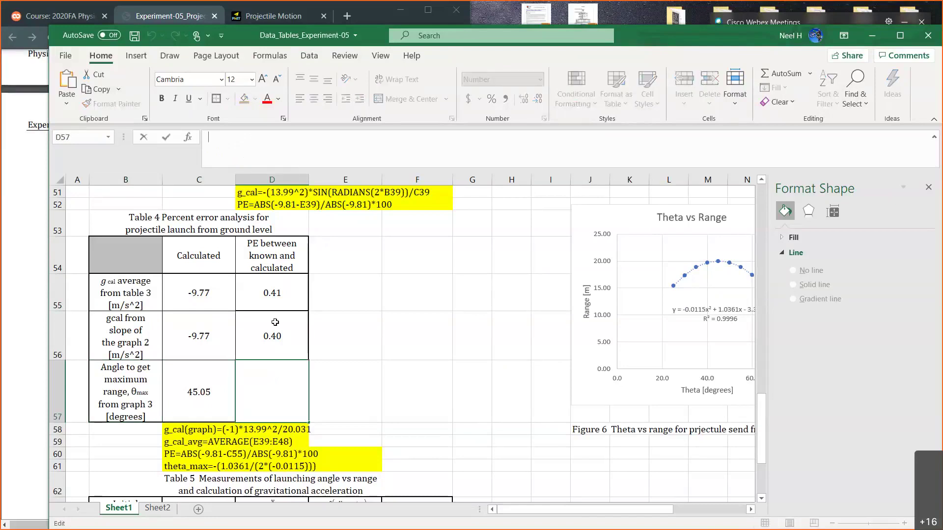
pyautogui.click(203, 379)
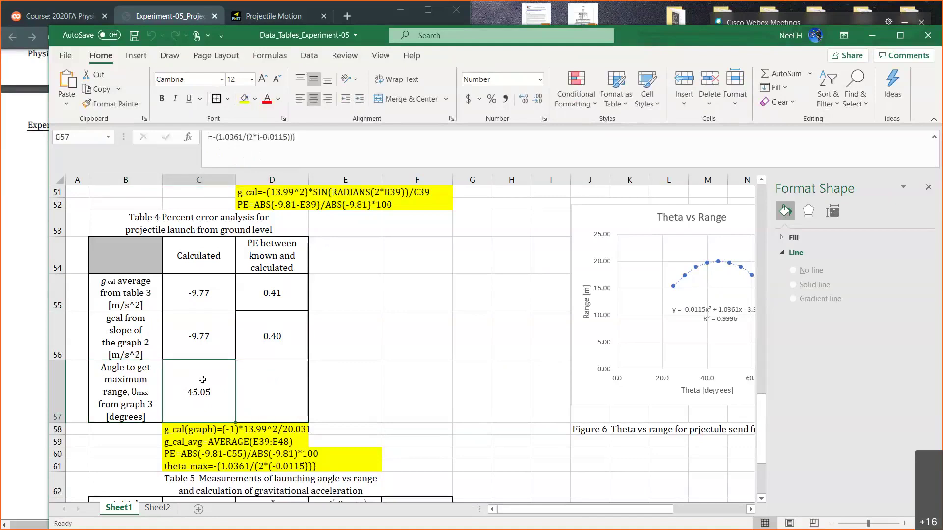
pyautogui.click(243, 386)
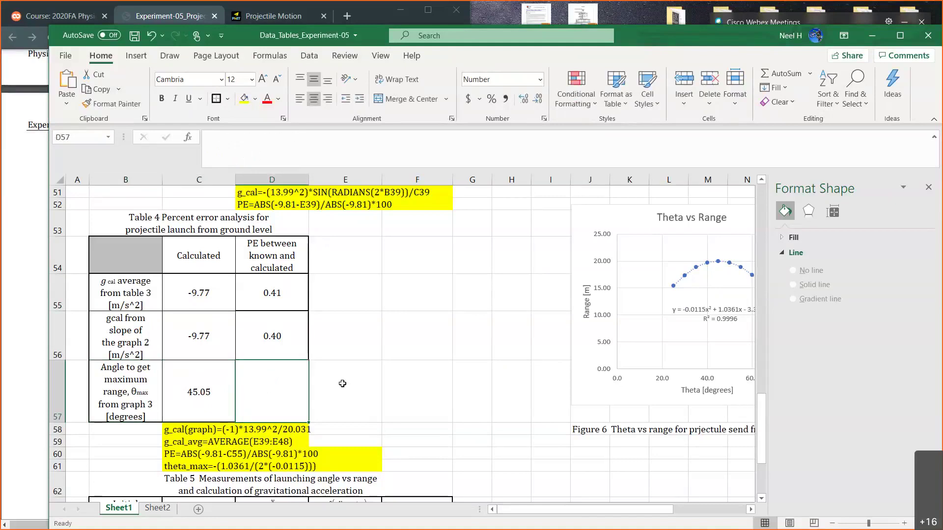
pyautogui.click(344, 383)
# - Calculate the percent error of the maximum-range angle in D57 with the formula =ABS(45-C57)/45*100
pyautogui.click(265, 386)
pyautogui.write('=ABS')
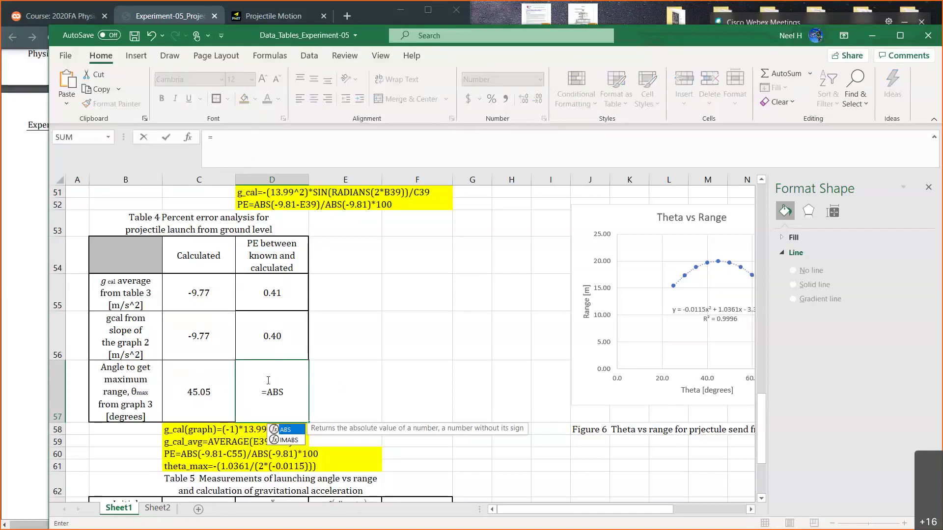
pyautogui.write('(45-')
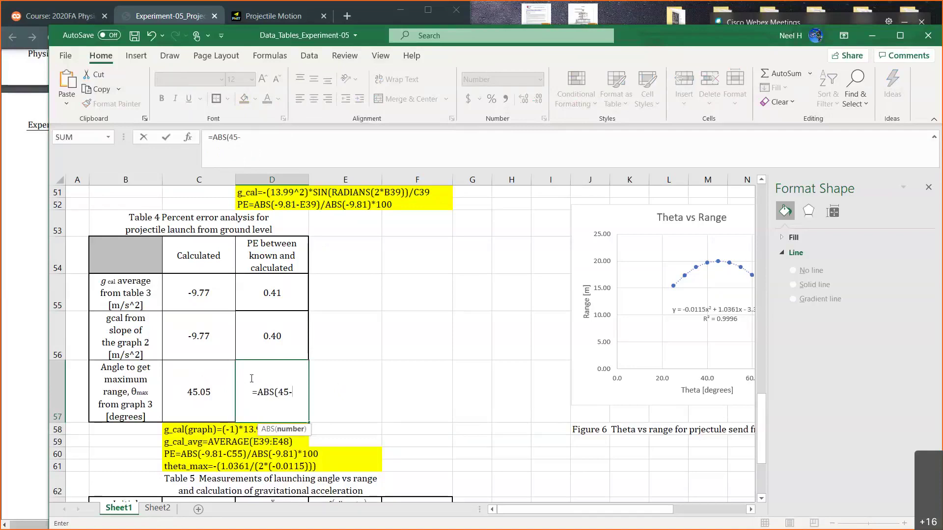
pyautogui.click(210, 388)
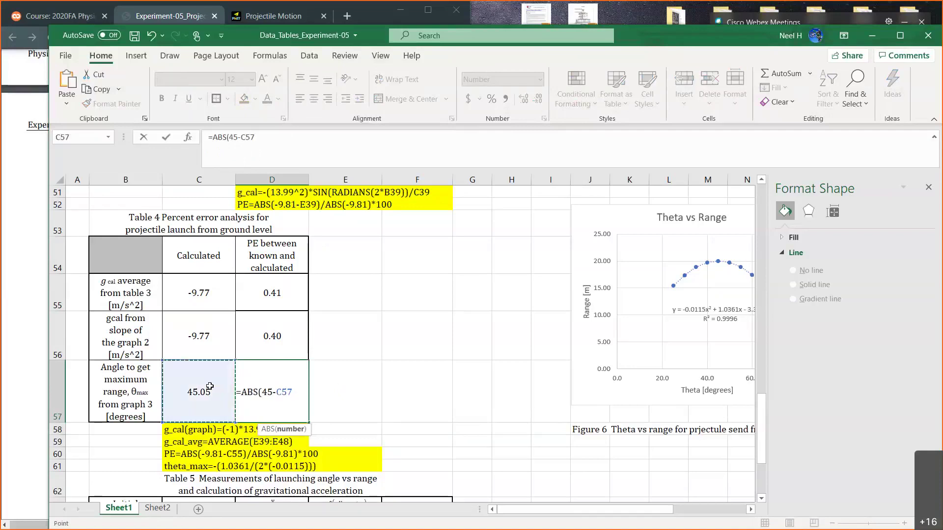
pyautogui.write(')/45')
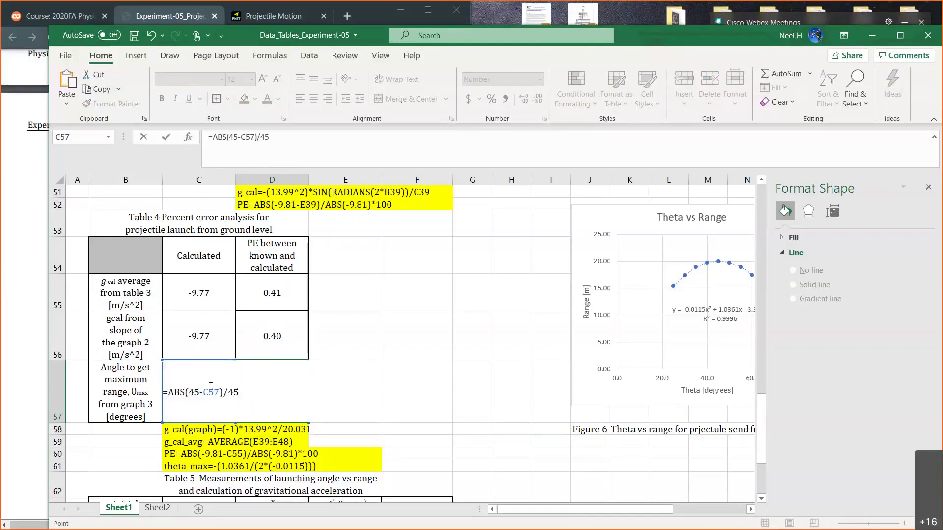
pyautogui.write('*100')
pyautogui.press('Return')
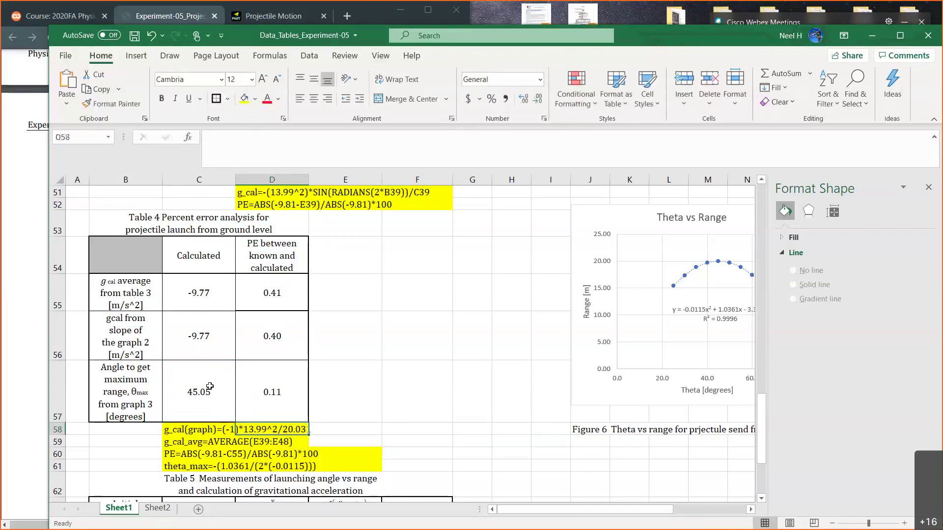
pyautogui.click(385, 389)
pyautogui.click(196, 399)
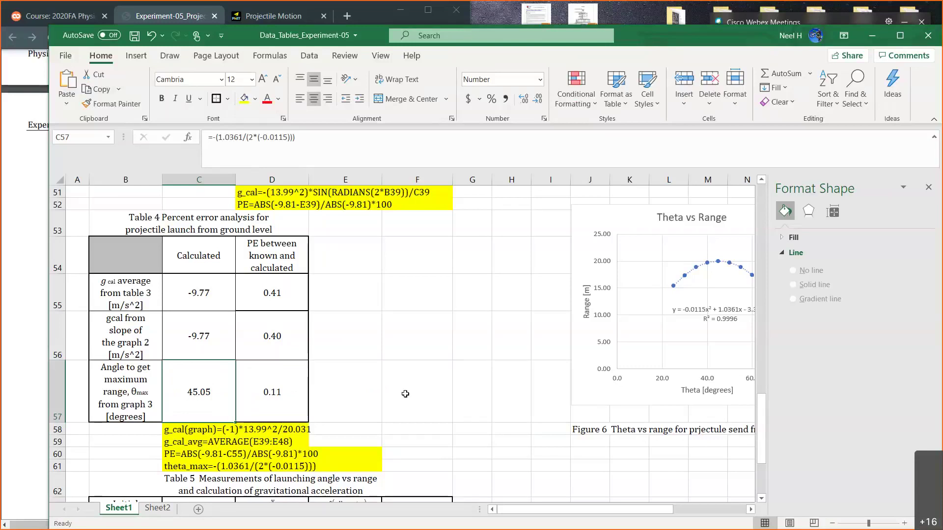
pyautogui.scroll(-3, 405, 394)
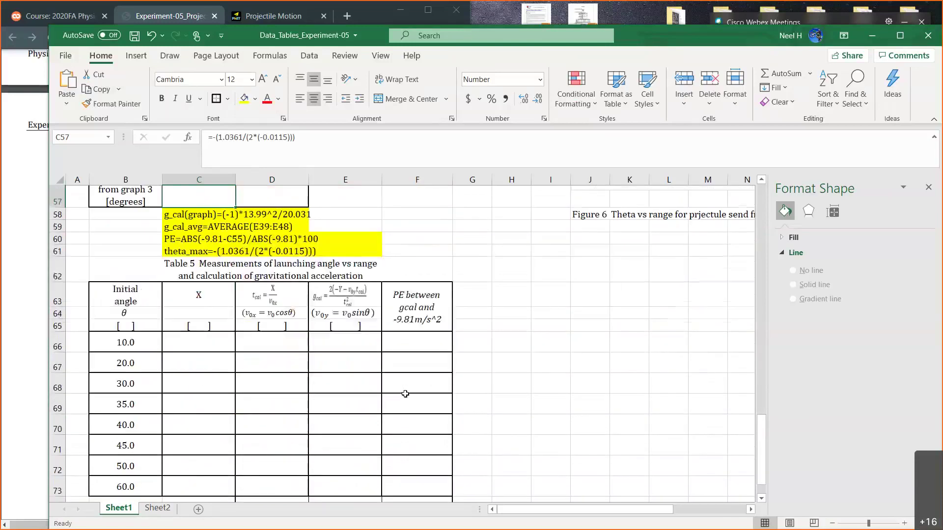
pyautogui.scroll(1, 405, 394)
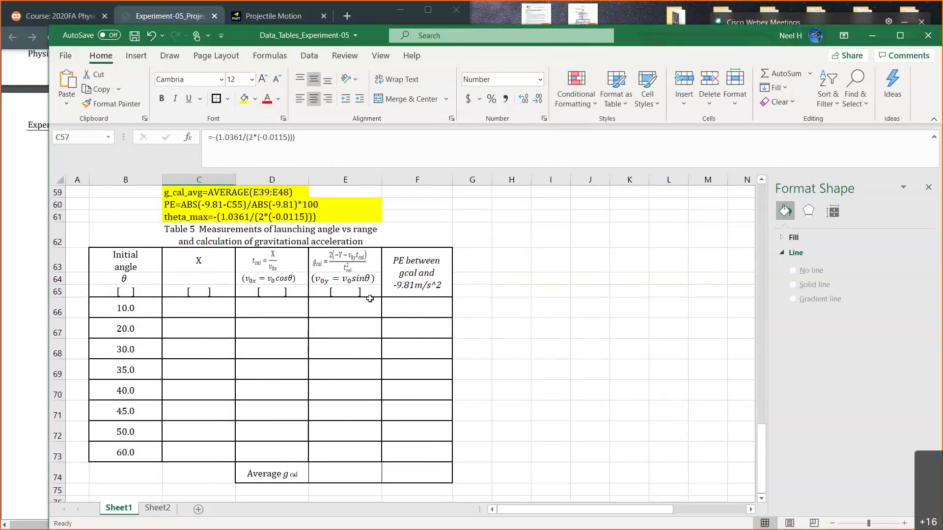
pyautogui.click(502, 391)
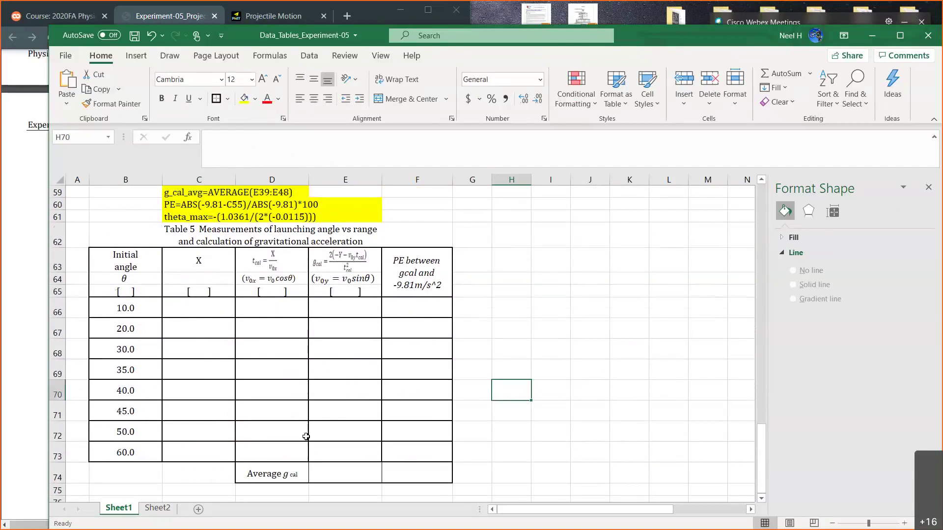
pyautogui.scroll(3, 306, 436)
pyautogui.click(272, 304)
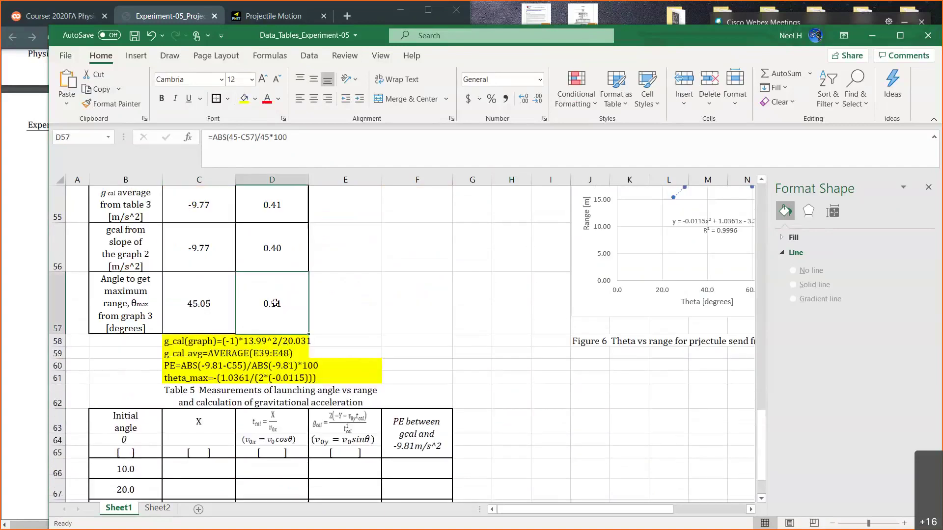
pyautogui.doubleClick(275, 304)
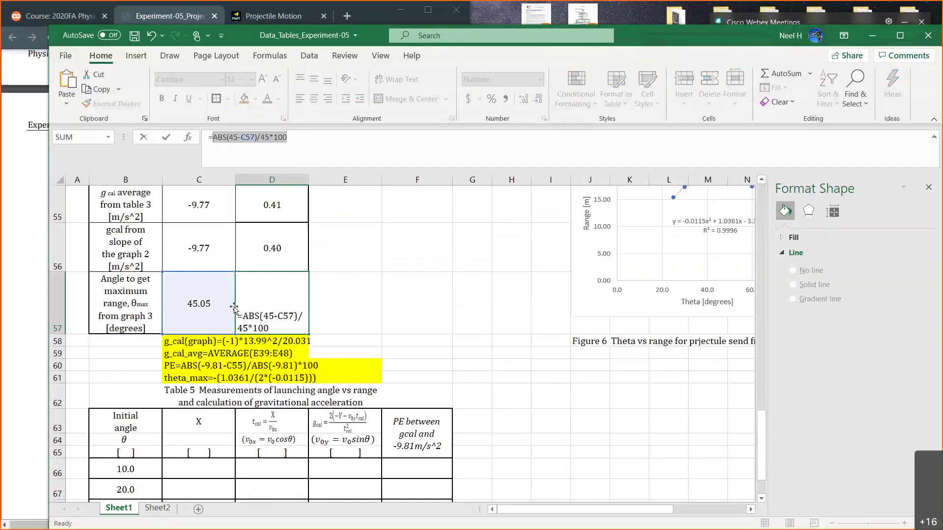
# - Copy the theta_max formula note text from cell C61
pyautogui.click(215, 378)
pyautogui.moveTo(215, 378); pyautogui.dragTo(315, 378)
pyautogui.press('Escape')
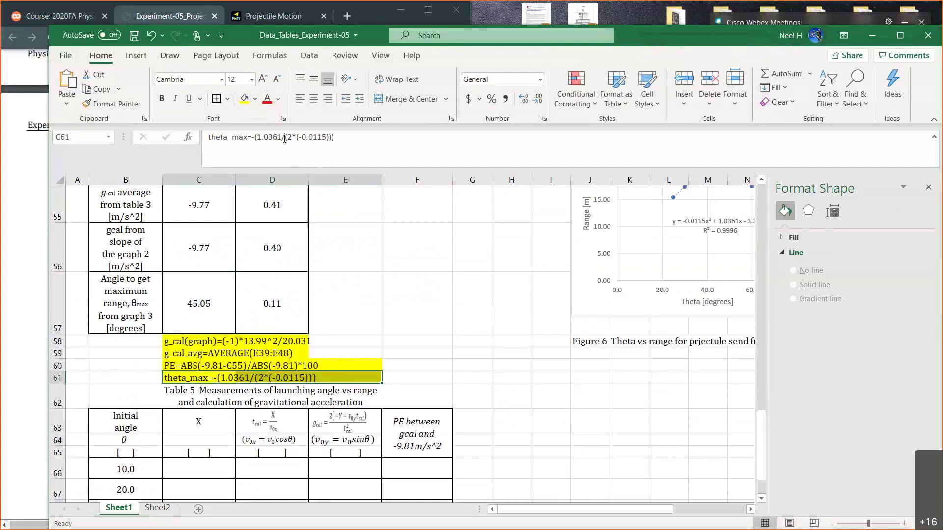
pyautogui.click(346, 138)
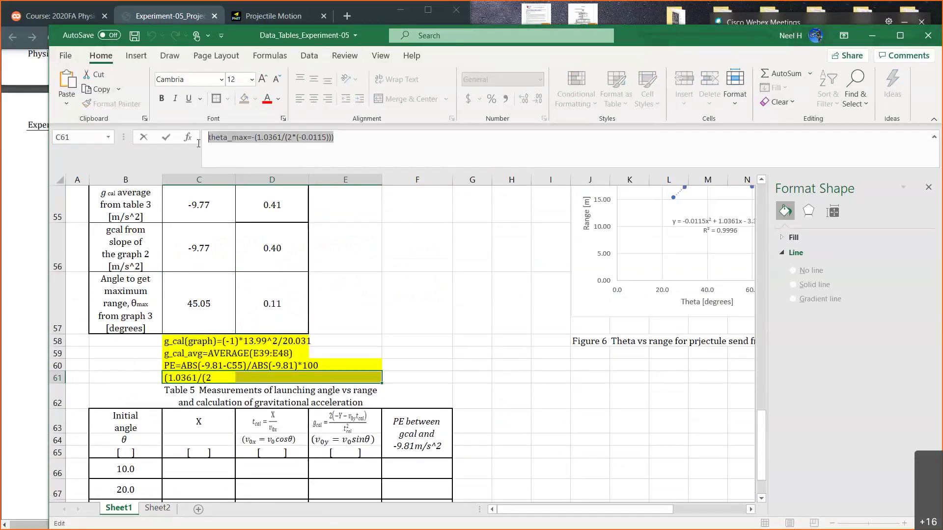
pyautogui.press('Escape')
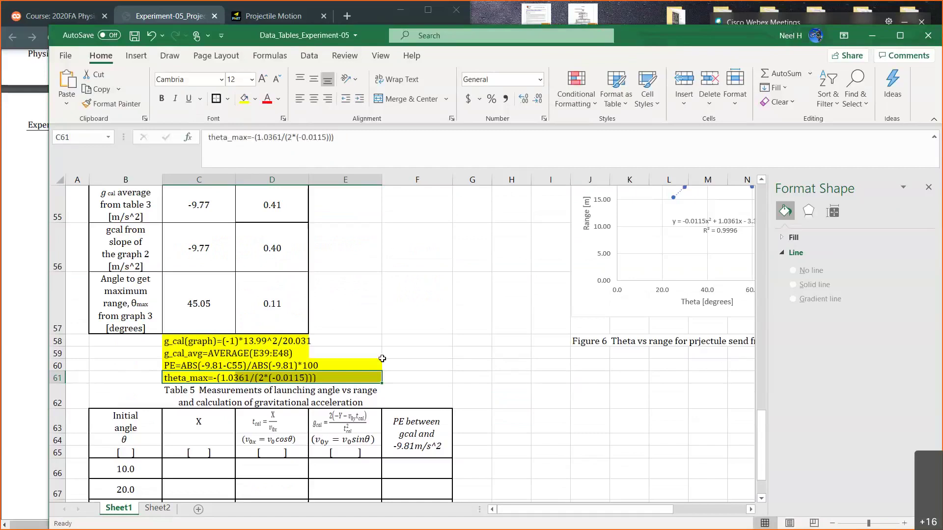
# - Enter PE(theta_maxx) in F61, followed by the copied text theta_max=-(1.0361/(2*(-0.0115)))
pyautogui.click(398, 353)
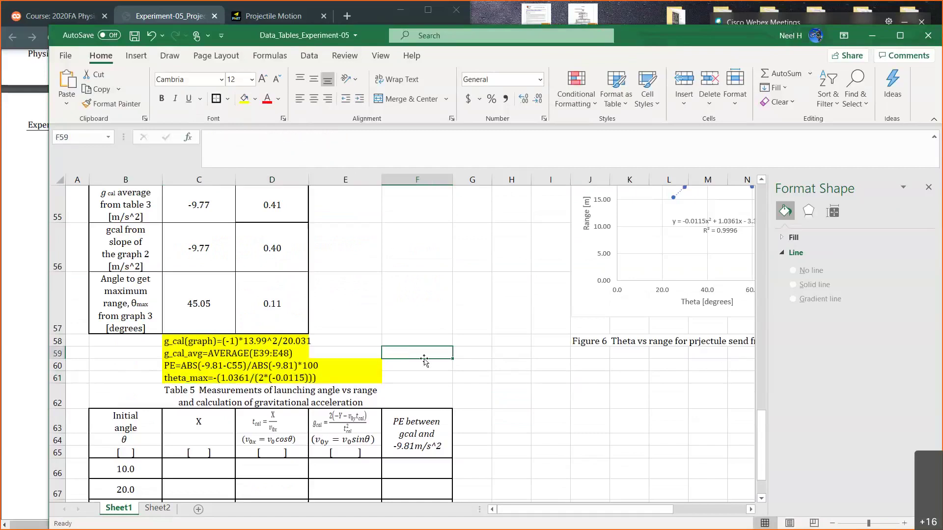
pyautogui.click(429, 379)
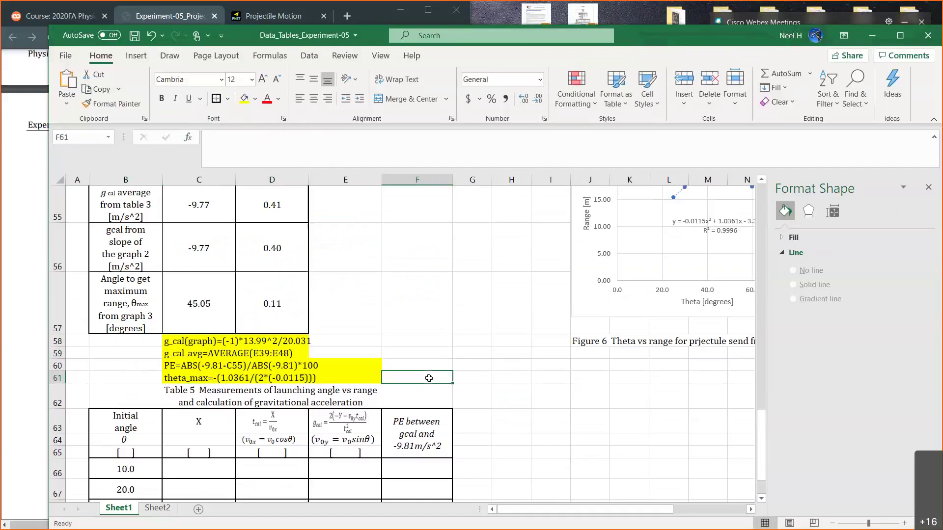
pyautogui.write('PE')
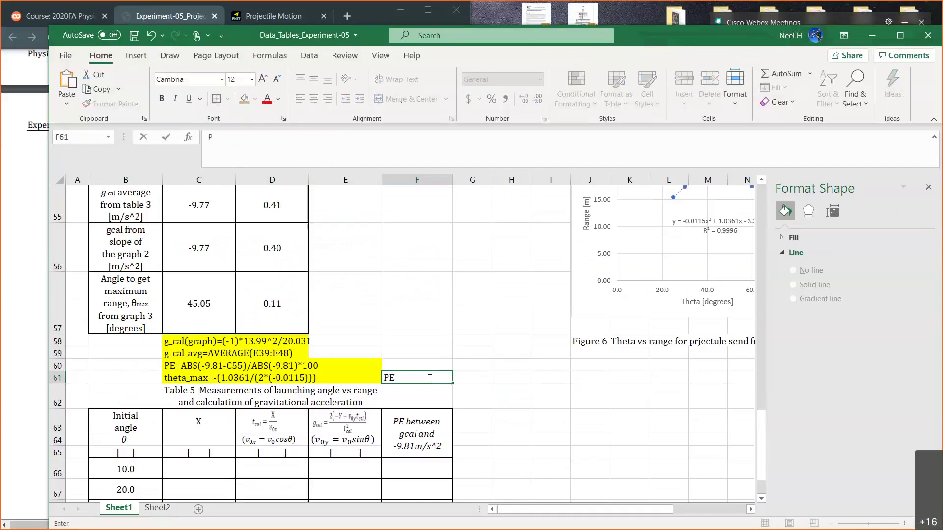
pyautogui.write('(te')
pyautogui.press('BackSpace')
pyautogui.write('heta_maxx)')
pyautogui.hotkey('ctrl', 'v')
# - Remove the extra x in F61 so the note begins with PE(theta_max)
pyautogui.click(420, 379)
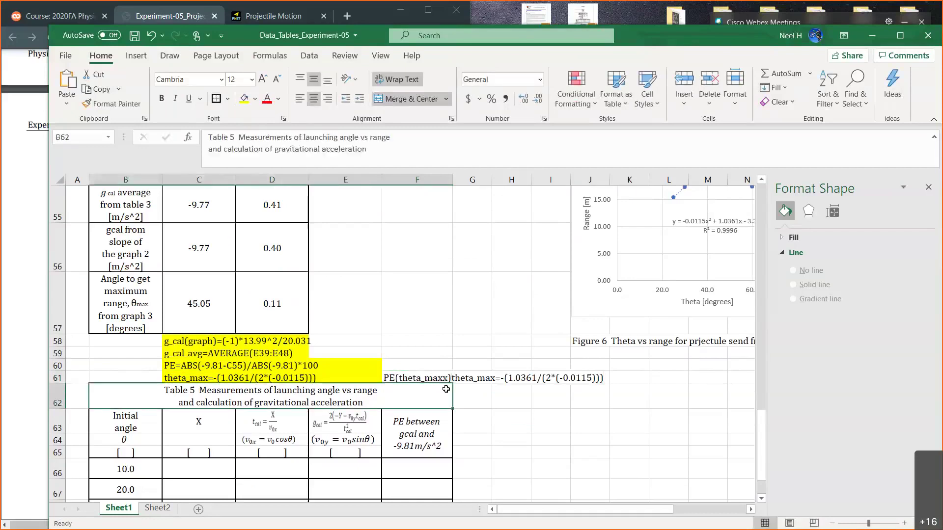
pyautogui.click(264, 138)
pyautogui.press('BackSpace')
pyautogui.press('Return')
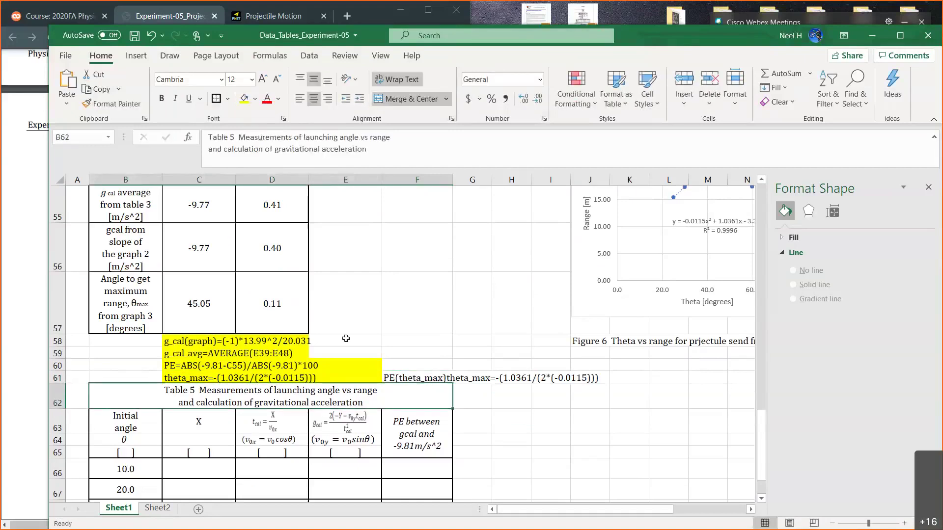
# - Delete the duplicate theta_max from the note in F61 so it reads PE(theta_max)=-(1.0361/(2*(-0.0115)))
pyautogui.click(431, 378)
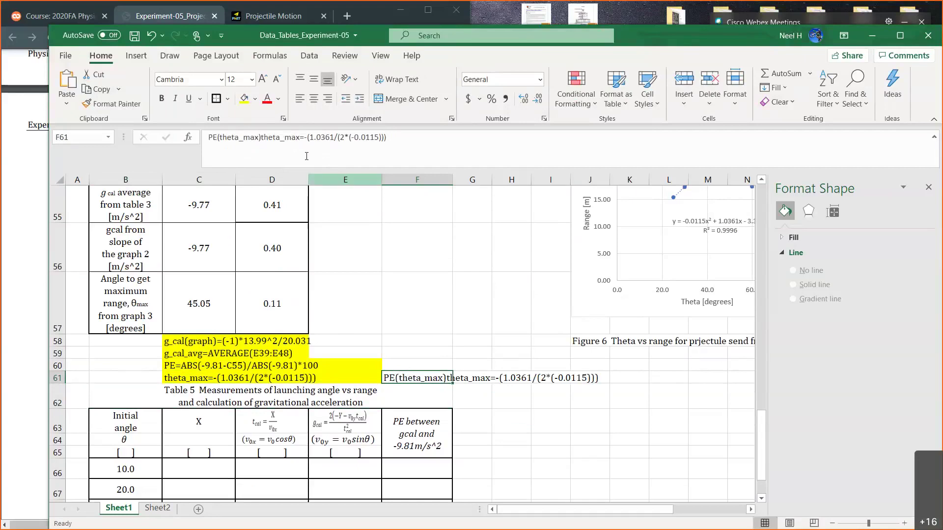
pyautogui.click(300, 138)
pyautogui.press('BackSpace')
pyautogui.press('BackSpace')
pyautogui.press('BackSpace')
pyautogui.press('BackSpace')
pyautogui.press('BackSpace')
pyautogui.press('BackSpace')
pyautogui.press('BackSpace')
pyautogui.press('BackSpace')
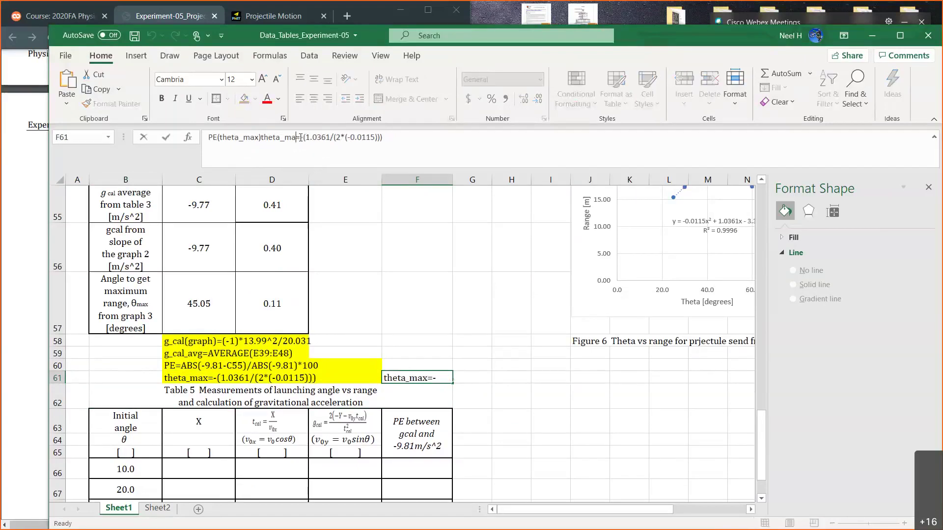
pyautogui.press('BackSpace')
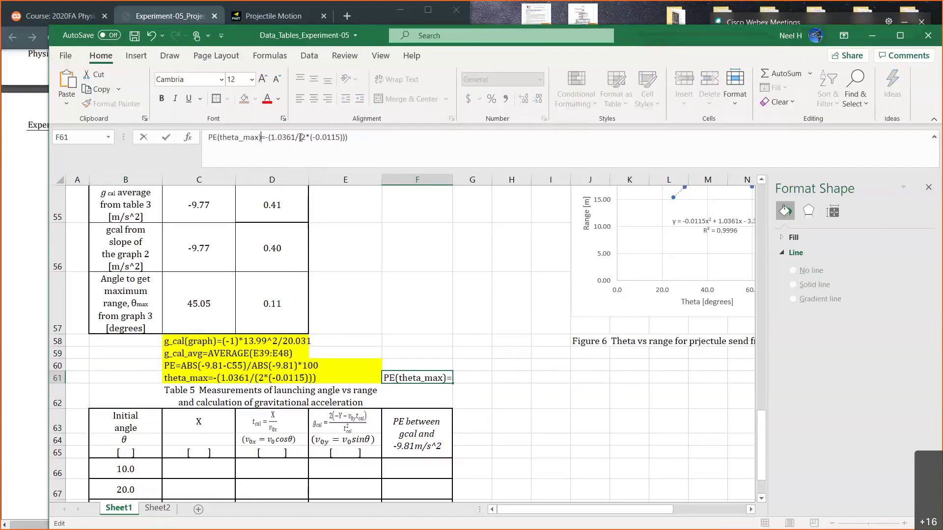
pyautogui.press('Return')
# - Highlight the PE(theta_max) note across F61:I61 in yellow
pyautogui.moveTo(398, 375); pyautogui.dragTo(559, 377)
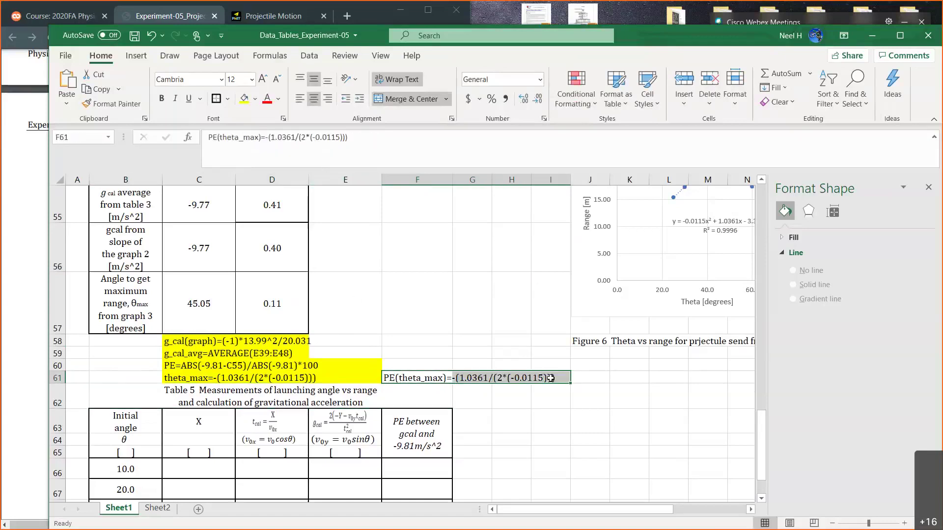
pyautogui.click(243, 97)
pyautogui.click(573, 398)
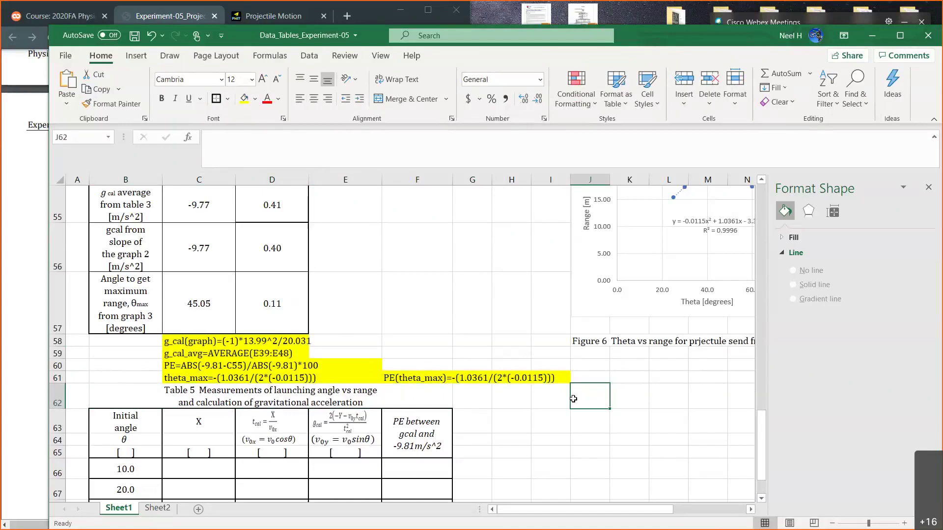
# - Copy the full percent-error formula text from cell D57
pyautogui.click(275, 293)
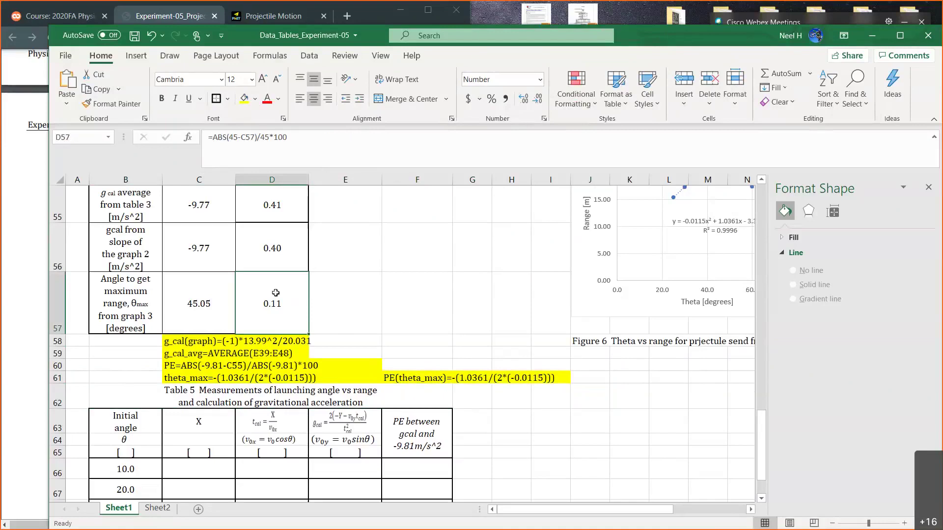
pyautogui.scroll(3, 371, 309)
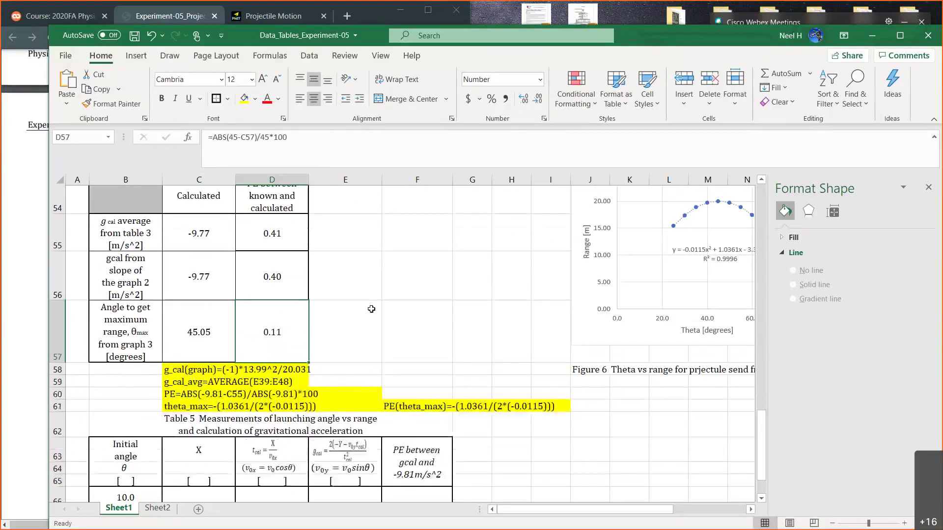
pyautogui.scroll(-1, 372, 309)
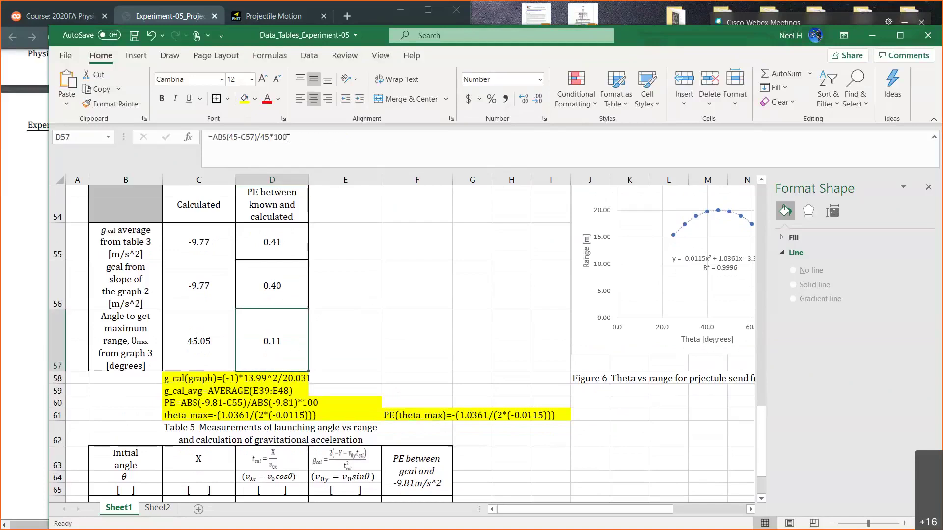
pyautogui.moveTo(290, 138); pyautogui.dragTo(191, 132)
pyautogui.hotkey('ctrl', 'c')
pyautogui.click(166, 137)
# - Replace the expression after PE(theta_max)= in F61 with the copied text =ABS(45-C57)/45*100
pyautogui.click(432, 412)
pyautogui.moveTo(349, 138); pyautogui.dragTo(267, 133)
pyautogui.press('BackSpace')
pyautogui.hotkey('ctrl', 'v')
pyautogui.press('Return')
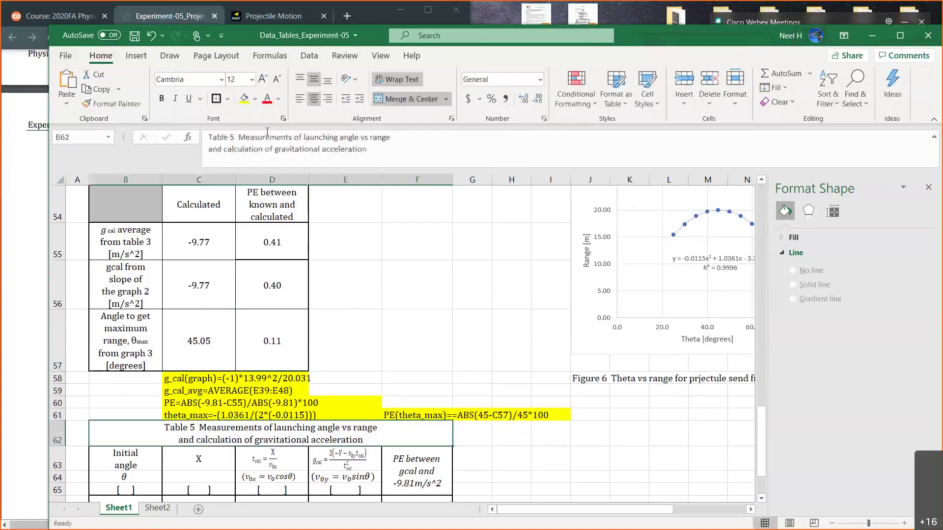
pyautogui.click(562, 441)
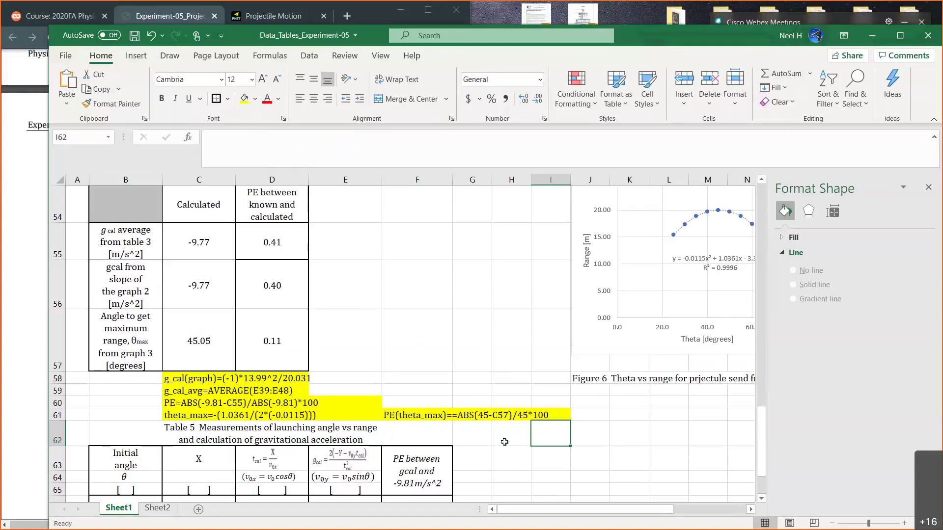
# - Review Table 5's layout, column headings and launch angles along with the formula notes above it
pyautogui.scroll(-3, 505, 442)
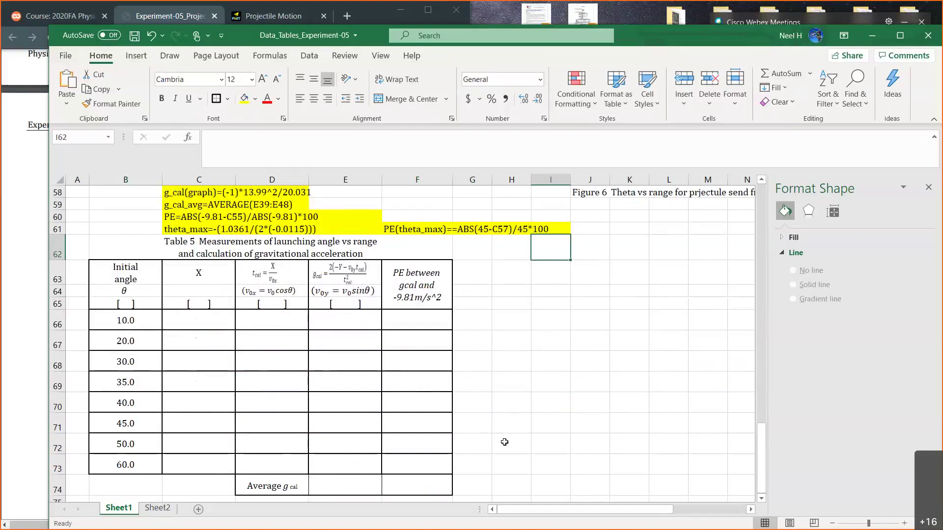
pyautogui.scroll(1, 505, 442)
pyautogui.scroll(-1, 533, 442)
pyautogui.scroll(-2, 465, 399)
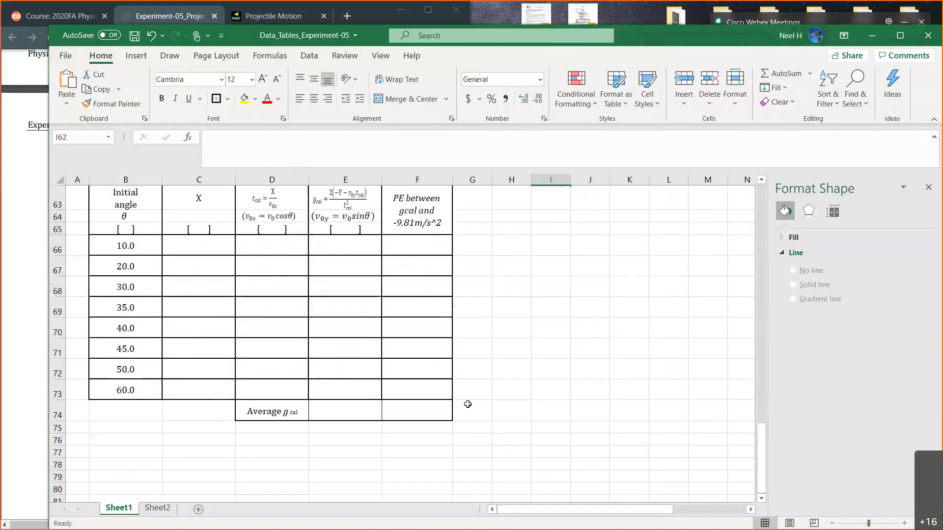
pyautogui.scroll(1, 422, 370)
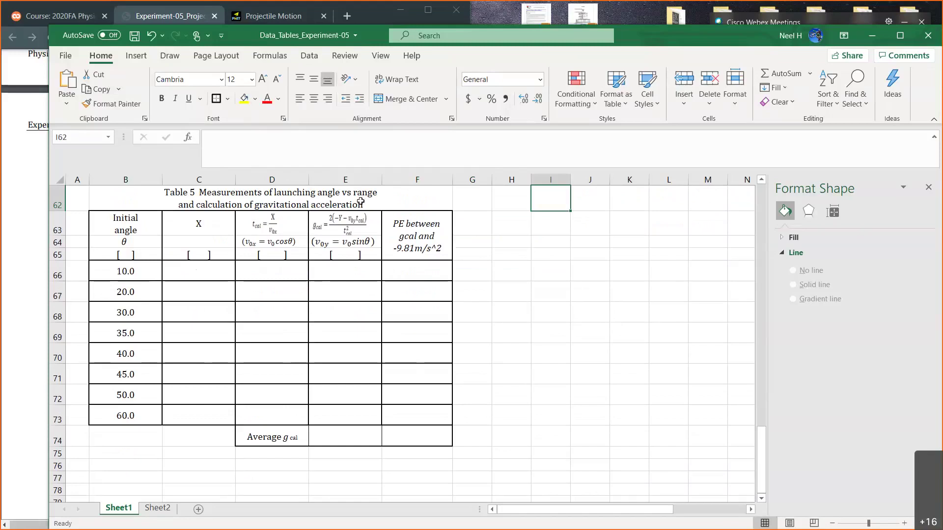
pyautogui.doubleClick(639, 25)
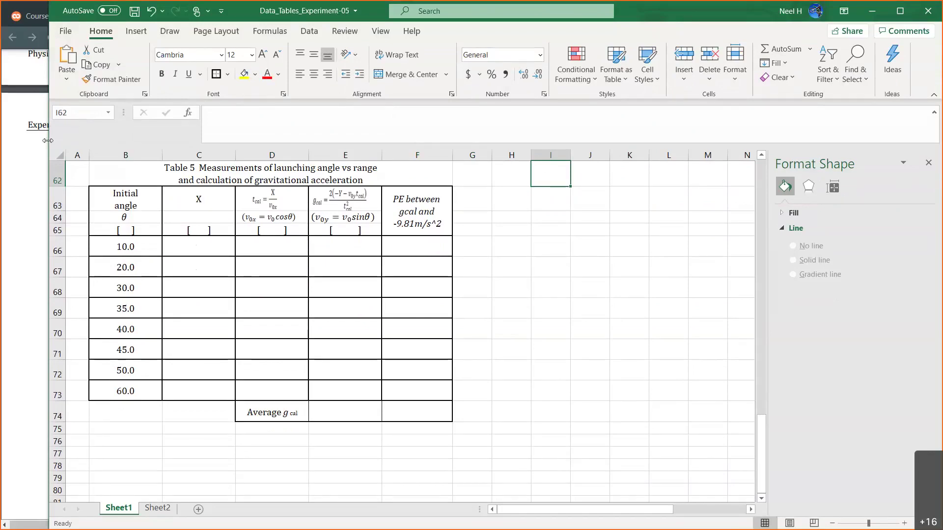
pyautogui.scroll(1, 548, 335)
pyautogui.scroll(5, 548, 336)
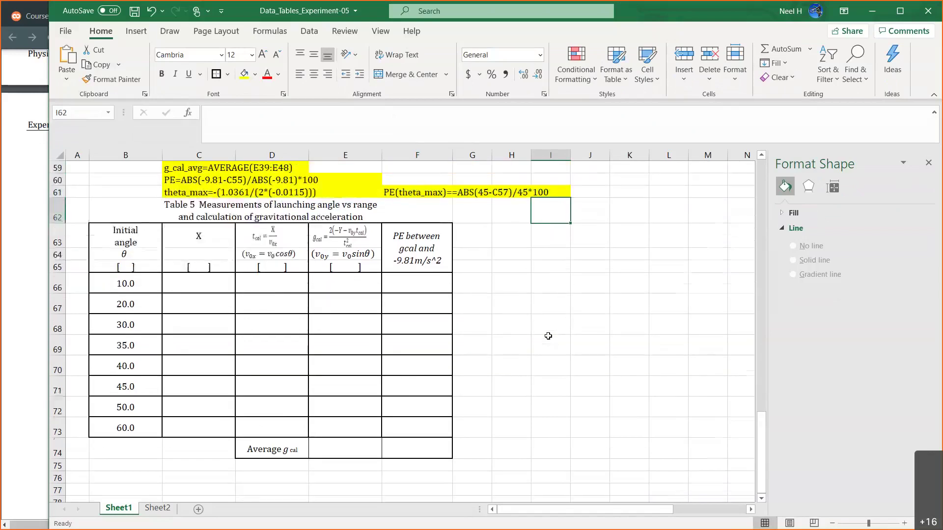
pyautogui.scroll(3, 548, 336)
pyautogui.scroll(-3, 548, 336)
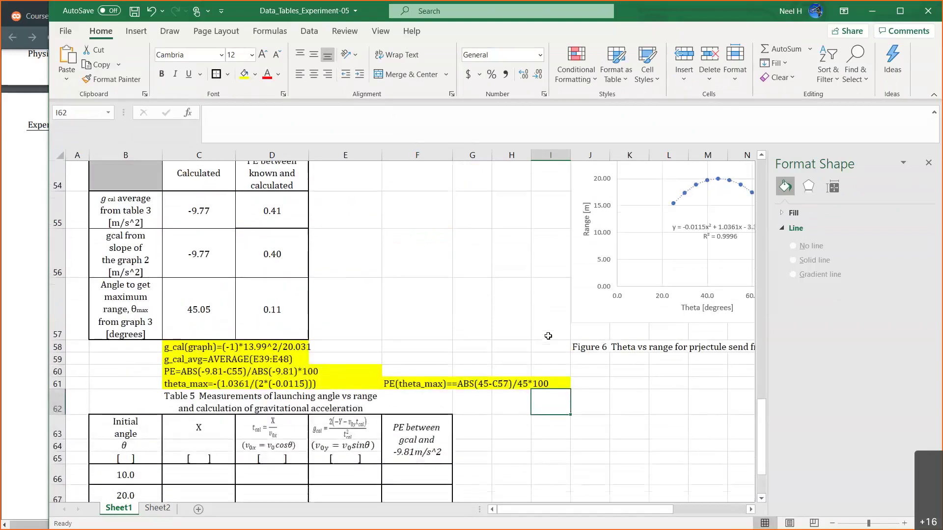
pyautogui.scroll(-2, 548, 336)
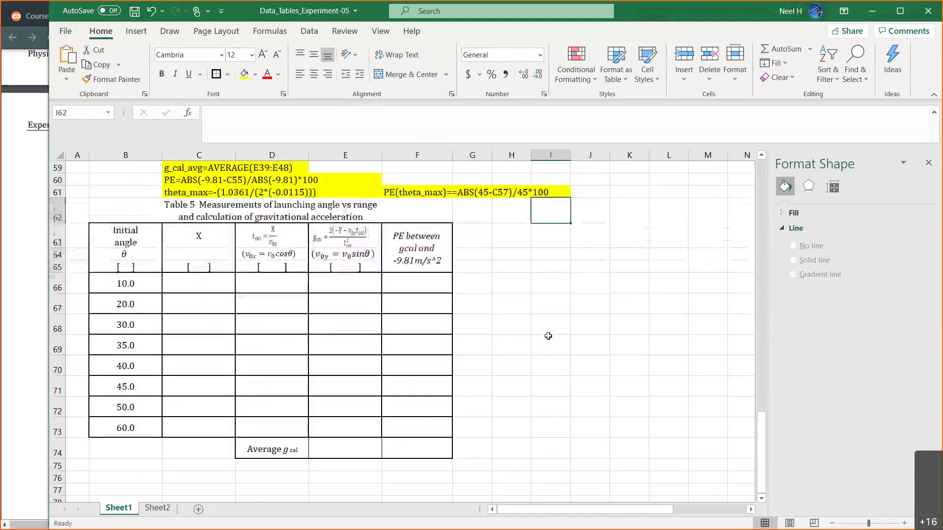
pyautogui.click(275, 211)
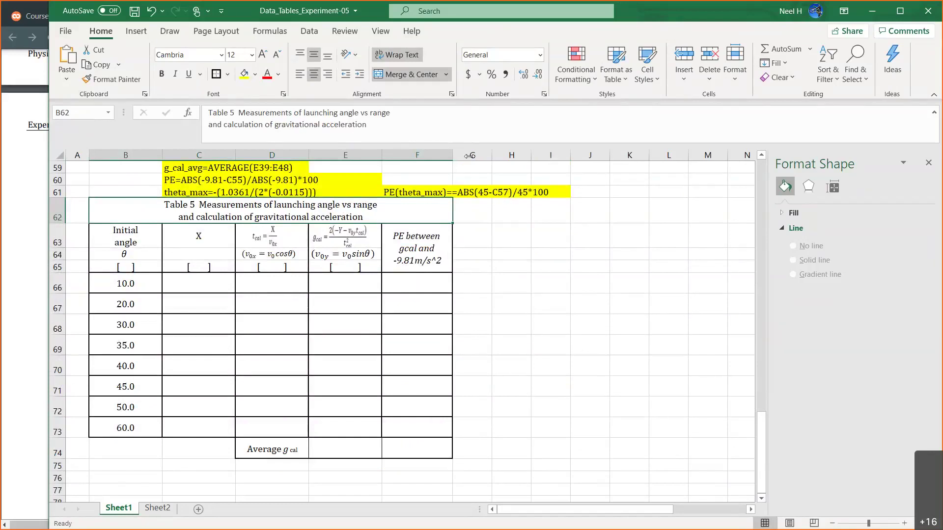
# - In the PhET Projectile Motion simulation beside the workbook, clear the old trajectories and set the cannon to 3 m height and an 11° angle
pyautogui.press('super+Right')
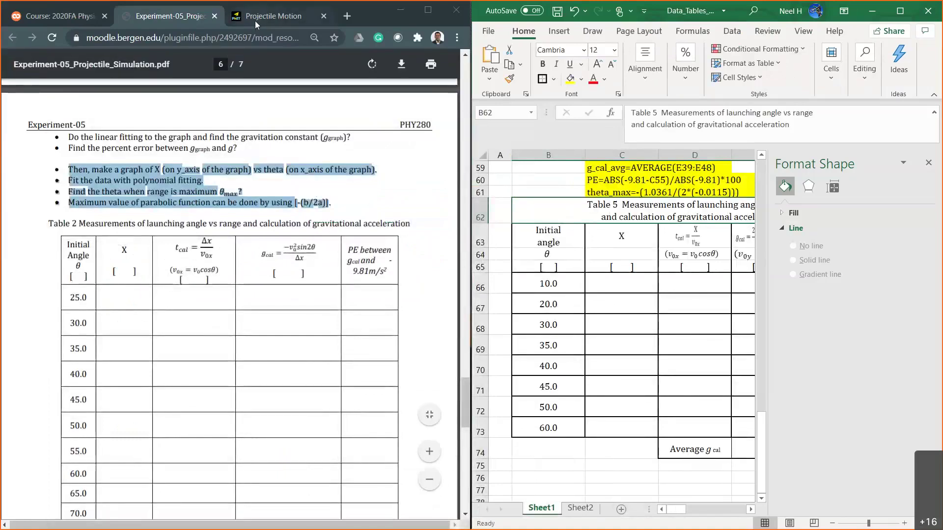
pyautogui.click(255, 21)
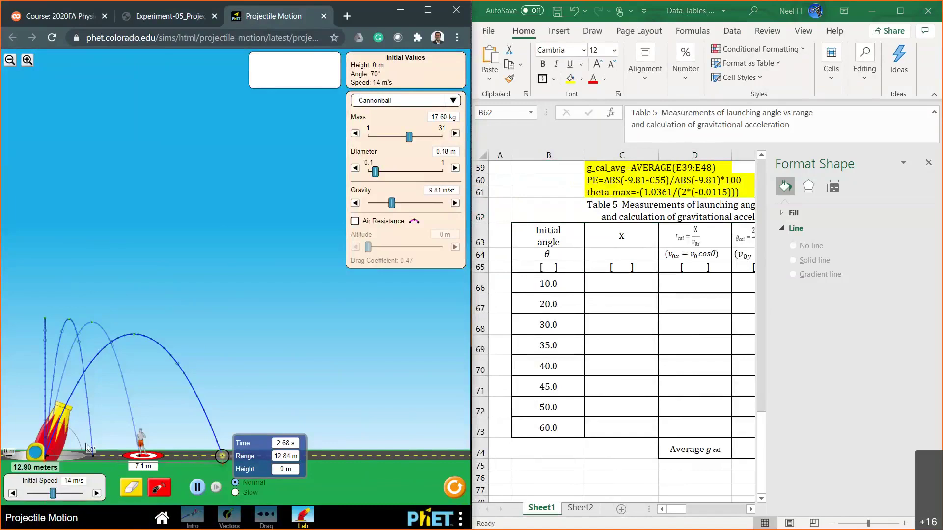
pyautogui.click(130, 492)
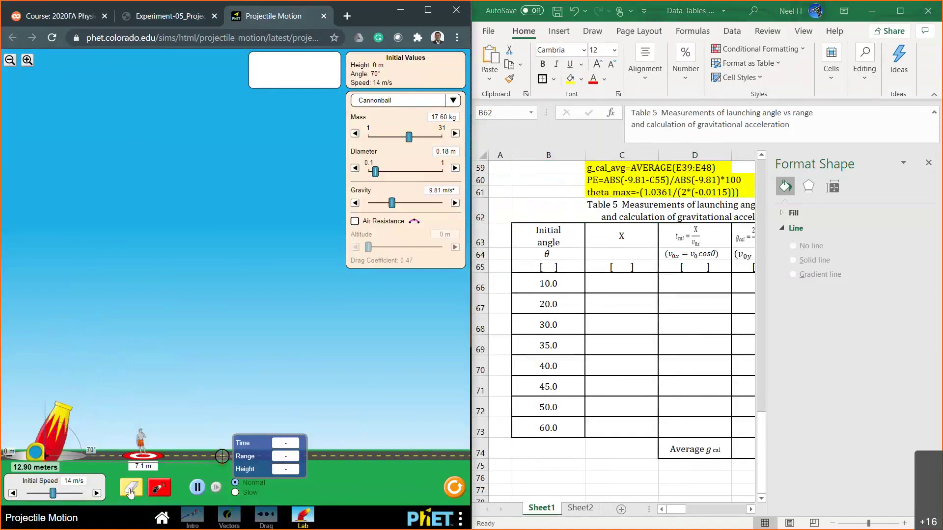
pyautogui.moveTo(50, 458); pyautogui.dragTo(49, 414)
pyautogui.moveTo(66, 383); pyautogui.dragTo(97, 409)
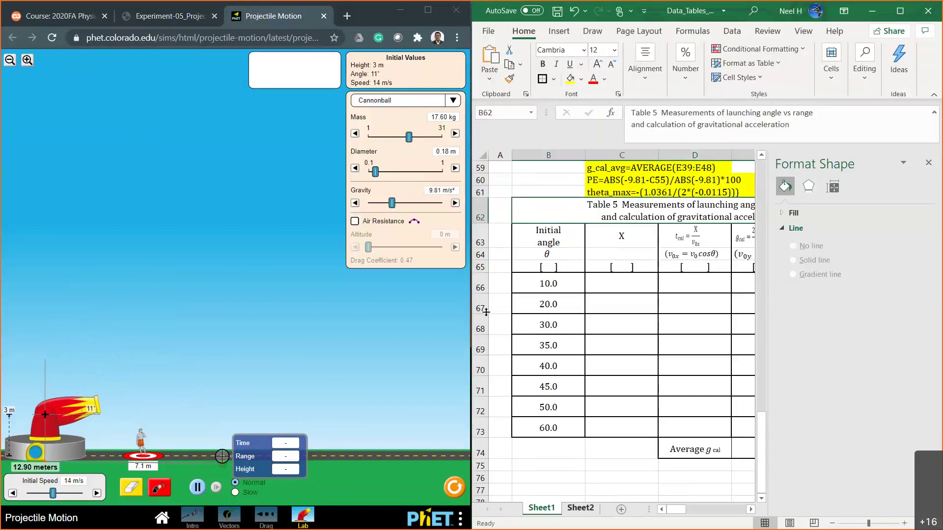
# - In a blank area of Excel's Sheet2 around columns BE to BI, sketch a raised platform and a ground line in red ink
pyautogui.click(587, 509)
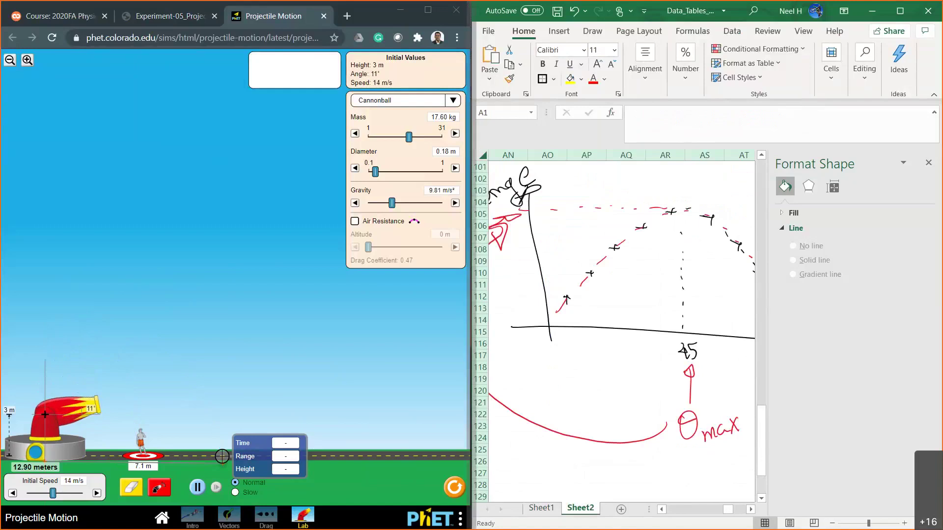
pyautogui.press('super+Up')
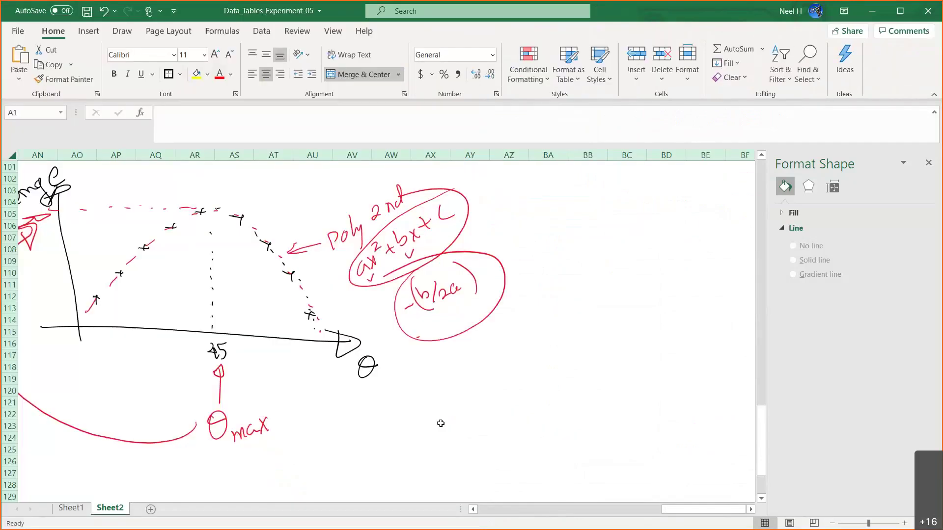
pyautogui.scroll(-4, 440, 423)
pyautogui.scroll(6, 440, 423)
pyautogui.hscroll(3, 440, 423)
pyautogui.hscroll(3, 441, 424)
pyautogui.scroll(5, 441, 424)
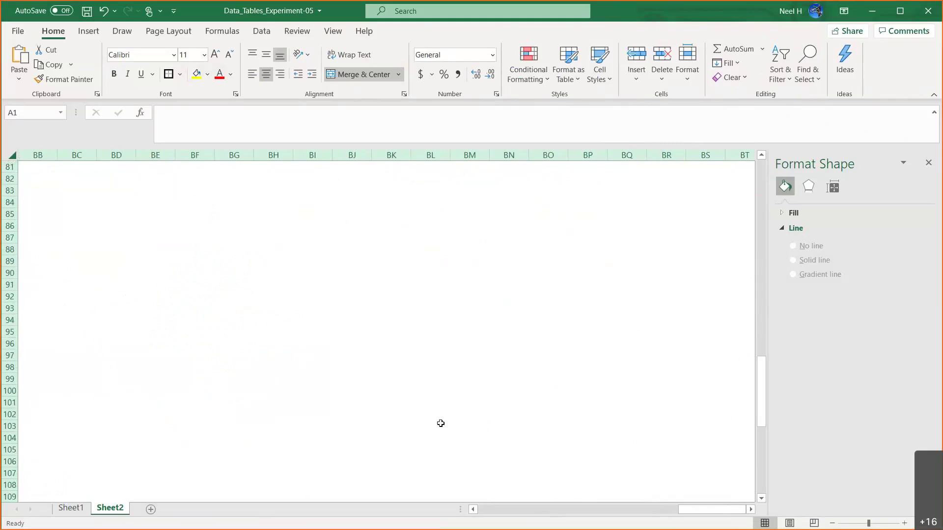
pyautogui.moveTo(144, 297); pyautogui.dragTo(325, 301)
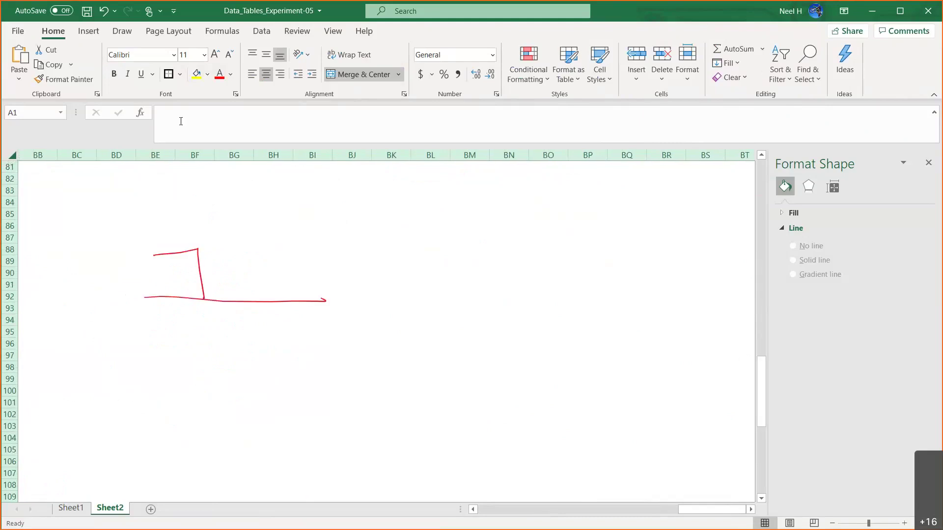
# - Retrace the platform and the ground line with the black pen
pyautogui.click(122, 30)
pyautogui.click(156, 47)
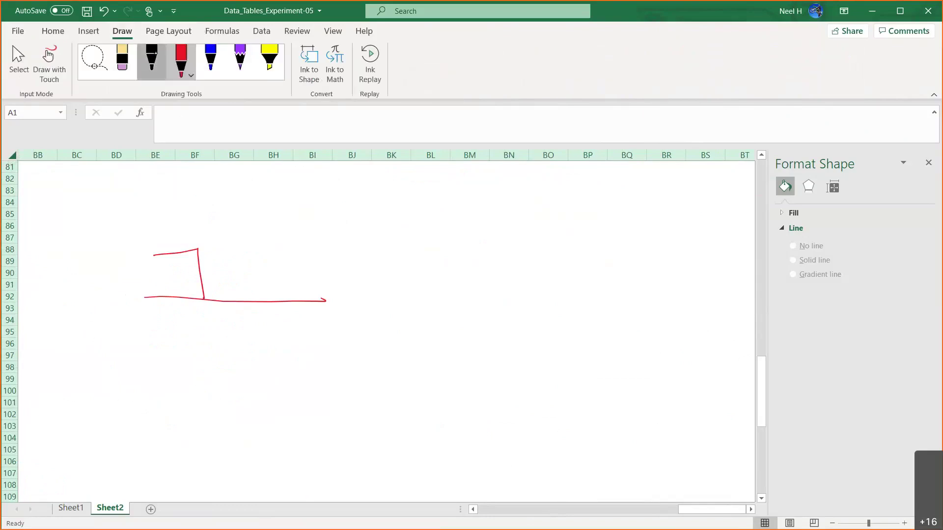
pyautogui.moveTo(152, 253)
pyautogui.mouseDown()
pyautogui.moveTo(202, 286)
pyautogui.moveTo(203, 302)
pyautogui.moveTo(334, 300)
pyautogui.mouseUp()
# - Draw the launch velocity v0 at angle θ, its components labelled with cosθ and sinθ, and the dashed projectile path
pyautogui.moveTo(195, 248)
pyautogui.mouseDown()
pyautogui.moveTo(217, 227)
pyautogui.moveTo(220, 193)
pyautogui.mouseUp()
pyautogui.moveTo(226, 200); pyautogui.dragTo(225, 202)
pyautogui.moveTo(188, 248)
pyautogui.mouseDown()
pyautogui.moveTo(232, 247)
pyautogui.moveTo(211, 237)
pyautogui.mouseUp()
pyautogui.moveTo(205, 241); pyautogui.dragTo(226, 256)
pyautogui.moveTo(229, 266); pyautogui.dragTo(257, 267)
pyautogui.moveTo(272, 256); pyautogui.dragTo(276, 260)
pyautogui.moveTo(192, 244)
pyautogui.mouseDown()
pyautogui.moveTo(190, 212)
pyautogui.moveTo(195, 224)
pyautogui.mouseUp()
pyautogui.moveTo(118, 223)
pyautogui.mouseDown()
pyautogui.moveTo(124, 232)
pyautogui.moveTo(128, 222)
pyautogui.mouseUp()
pyautogui.moveTo(134, 230); pyautogui.dragTo(143, 239)
pyautogui.moveTo(151, 206)
pyautogui.mouseDown()
pyautogui.moveTo(146, 222)
pyautogui.moveTo(168, 209)
pyautogui.mouseUp()
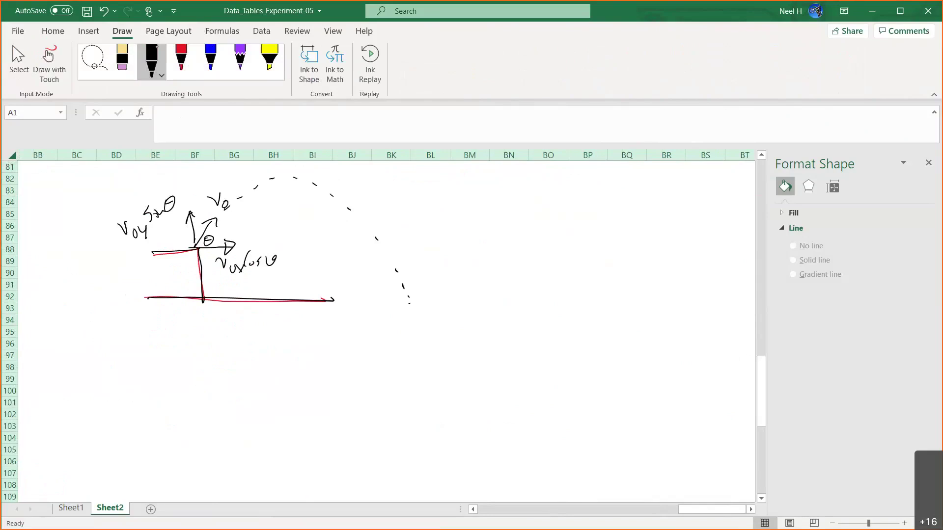
# - Extend the ground line past the landing point and mark the platform height with a brace labelled h
pyautogui.moveTo(323, 299); pyautogui.dragTo(485, 289)
pyautogui.moveTo(185, 256); pyautogui.dragTo(186, 291)
pyautogui.moveTo(149, 260); pyautogui.dragTo(162, 281)
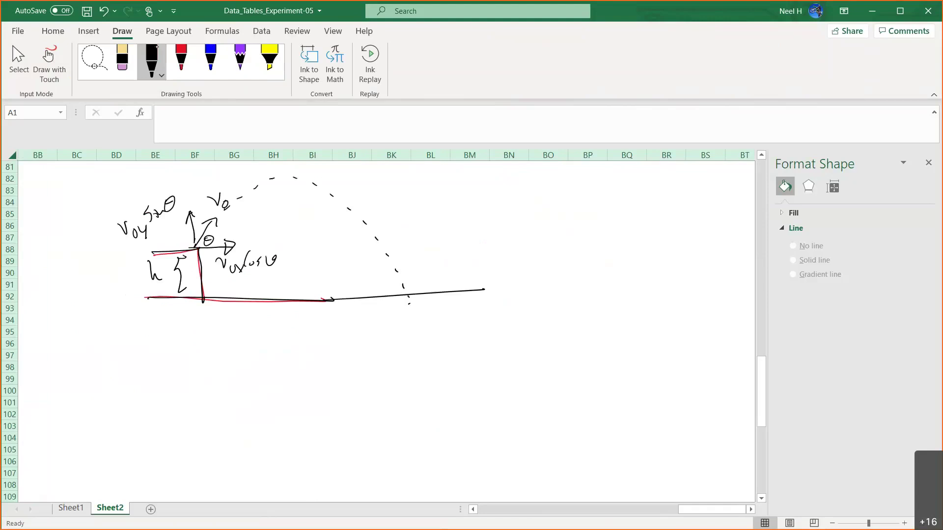
# - Label the launch point A and landing point C, and mark the range between them with a brace labelled x = ✓
pyautogui.moveTo(177, 246); pyautogui.dragTo(186, 239)
pyautogui.moveTo(415, 303); pyautogui.dragTo(420, 311)
pyautogui.moveTo(210, 318); pyautogui.dragTo(396, 335)
pyautogui.moveTo(317, 349)
pyautogui.mouseDown()
pyautogui.moveTo(302, 369)
pyautogui.moveTo(338, 358)
pyautogui.mouseUp()
pyautogui.moveTo(327, 364); pyautogui.dragTo(368, 346)
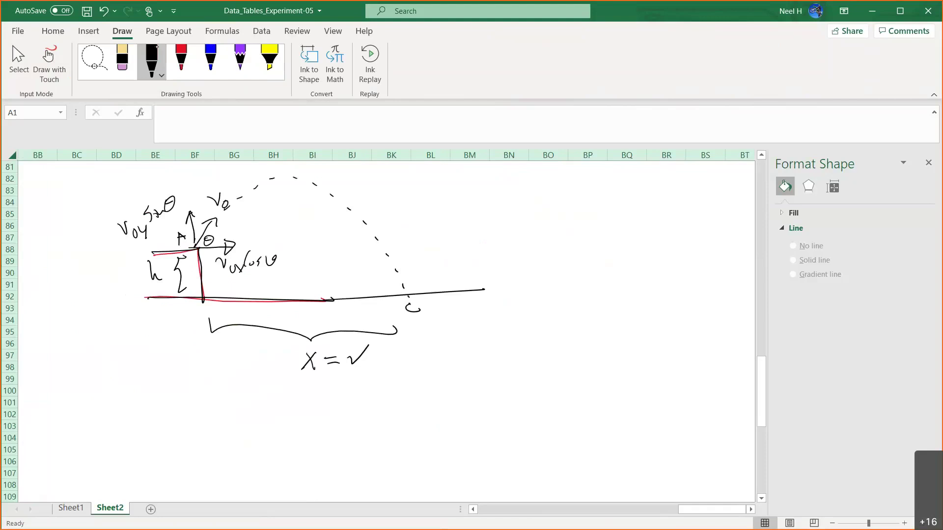
# - Write the list of known quantities beside the diagram: h, x, θ and v0, each equal to a check mark
pyautogui.moveTo(526, 175)
pyautogui.mouseDown()
pyautogui.moveTo(526, 198)
pyautogui.moveTo(559, 186)
pyautogui.mouseUp()
pyautogui.moveTo(549, 193); pyautogui.dragTo(587, 176)
pyautogui.moveTo(534, 213)
pyautogui.mouseDown()
pyautogui.moveTo(545, 227)
pyautogui.moveTo(534, 227)
pyautogui.moveTo(566, 214)
pyautogui.mouseUp()
pyautogui.moveTo(552, 221); pyautogui.dragTo(590, 206)
pyautogui.moveTo(638, 177); pyautogui.dragTo(671, 182)
pyautogui.moveTo(658, 187); pyautogui.dragTo(672, 186)
pyautogui.moveTo(674, 178)
pyautogui.mouseDown()
pyautogui.moveTo(680, 186)
pyautogui.moveTo(692, 172)
pyautogui.mouseUp()
pyautogui.moveTo(630, 204)
pyautogui.mouseDown()
pyautogui.moveTo(650, 218)
pyautogui.moveTo(674, 210)
pyautogui.mouseUp()
pyautogui.moveTo(665, 219); pyautogui.dragTo(704, 199)
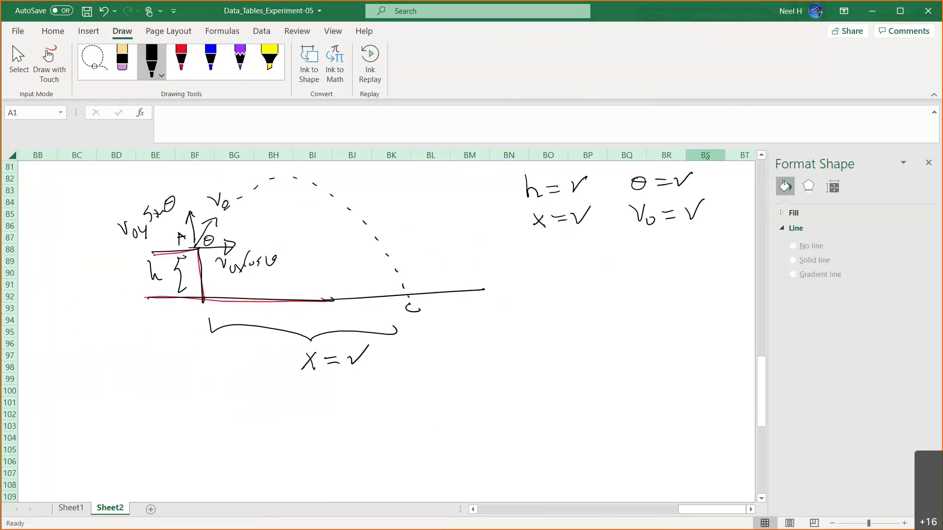
# - Write g = ? below the known quantities and draw a box around it
pyautogui.moveTo(558, 256)
pyautogui.mouseDown()
pyautogui.moveTo(550, 285)
pyautogui.moveTo(581, 259)
pyautogui.mouseUp()
pyautogui.moveTo(571, 266); pyautogui.dragTo(583, 266)
pyautogui.moveTo(599, 253); pyautogui.dragTo(614, 288)
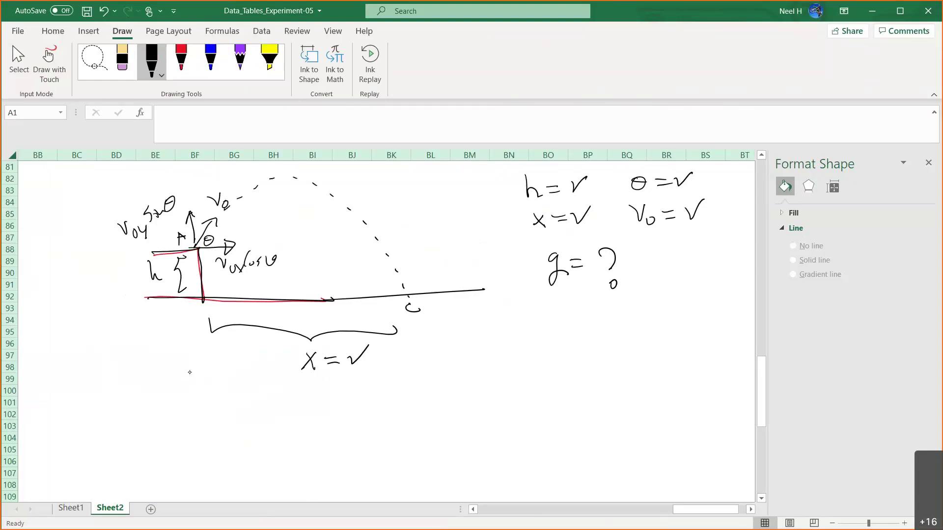
pyautogui.moveTo(529, 243)
pyautogui.mouseDown()
pyautogui.moveTo(538, 291)
pyautogui.moveTo(639, 292)
pyautogui.mouseUp()
pyautogui.moveTo(539, 293); pyautogui.dragTo(641, 296)
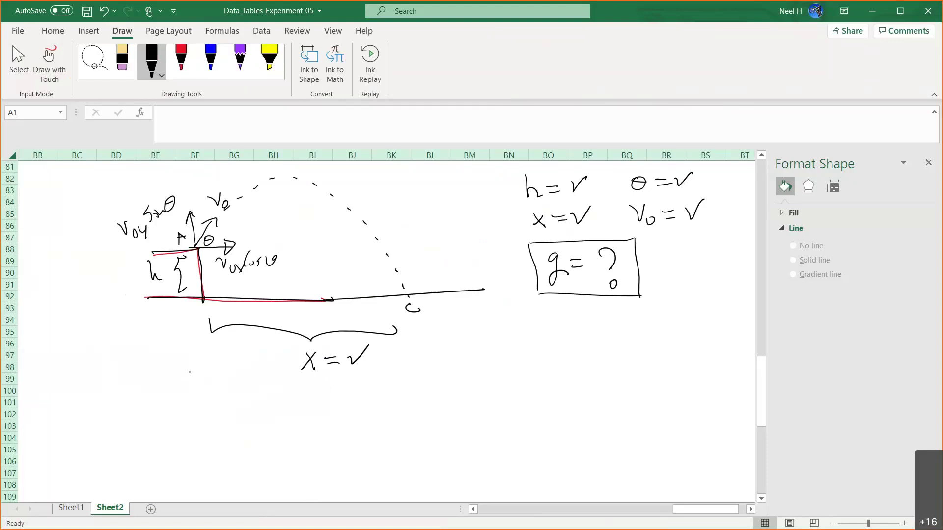
pyautogui.moveTo(543, 293); pyautogui.dragTo(650, 295)
# - Write the horizontal motion equation x = v0x·t below the box and tick its known terms x and v0x
pyautogui.moveTo(552, 317)
pyautogui.mouseDown()
pyautogui.moveTo(566, 335)
pyautogui.moveTo(551, 336)
pyautogui.mouseUp()
pyautogui.moveTo(570, 325); pyautogui.dragTo(592, 331)
pyautogui.moveTo(591, 318)
pyautogui.mouseDown()
pyautogui.moveTo(597, 334)
pyautogui.moveTo(604, 320)
pyautogui.moveTo(615, 342)
pyautogui.mouseUp()
pyautogui.moveTo(614, 334); pyautogui.dragTo(607, 342)
pyautogui.moveTo(639, 313); pyautogui.dragTo(638, 337)
pyautogui.moveTo(631, 324)
pyautogui.mouseDown()
pyautogui.moveTo(646, 323)
pyautogui.moveTo(612, 303)
pyautogui.moveTo(573, 303)
pyautogui.mouseUp()
# - Write the flight time as t = x/v0x = x/(v0 cosθ) below the horizontal motion equation
pyautogui.moveTo(569, 359)
pyautogui.mouseDown()
pyautogui.moveTo(569, 382)
pyautogui.moveTo(575, 368)
pyautogui.mouseUp()
pyautogui.moveTo(589, 369); pyautogui.dragTo(606, 373)
pyautogui.moveTo(634, 359)
pyautogui.mouseDown()
pyautogui.moveTo(642, 369)
pyautogui.moveTo(630, 373)
pyautogui.moveTo(655, 372)
pyautogui.moveTo(639, 383)
pyautogui.moveTo(653, 401)
pyautogui.moveTo(669, 370)
pyautogui.mouseUp()
pyautogui.moveTo(659, 377)
pyautogui.mouseDown()
pyautogui.moveTo(705, 371)
pyautogui.moveTo(686, 371)
pyautogui.mouseUp()
pyautogui.moveTo(682, 374)
pyautogui.mouseDown()
pyautogui.moveTo(723, 372)
pyautogui.moveTo(694, 387)
pyautogui.moveTo(697, 399)
pyautogui.moveTo(704, 390)
pyautogui.moveTo(715, 398)
pyautogui.mouseUp()
pyautogui.moveTo(721, 389); pyautogui.dragTo(725, 399)
pyautogui.moveTo(723, 393); pyautogui.dragTo(733, 392)
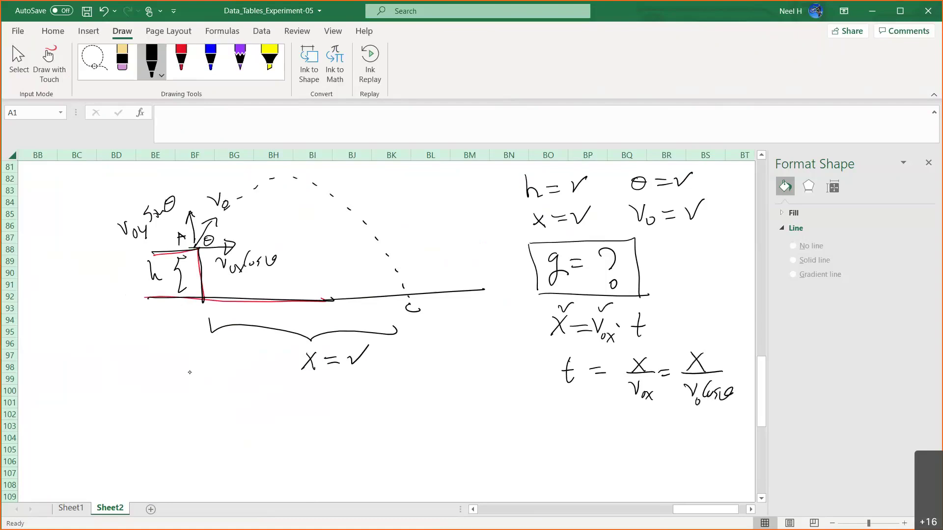
# - Tick the flight-time result, write AC ⇒ in front of it, and add a question mark beside the boxed g
pyautogui.moveTo(731, 359); pyautogui.dragTo(747, 353)
pyautogui.moveTo(530, 369); pyautogui.dragTo(548, 370)
pyautogui.moveTo(530, 376)
pyautogui.mouseDown()
pyautogui.moveTo(543, 376)
pyautogui.moveTo(539, 382)
pyautogui.mouseUp()
pyautogui.moveTo(489, 364)
pyautogui.mouseDown()
pyautogui.moveTo(482, 383)
pyautogui.moveTo(496, 375)
pyautogui.mouseUp()
pyautogui.moveTo(507, 360)
pyautogui.mouseDown()
pyautogui.moveTo(500, 375)
pyautogui.moveTo(514, 376)
pyautogui.mouseUp()
pyautogui.moveTo(662, 259); pyautogui.dragTo(671, 276)
pyautogui.click(675, 283)
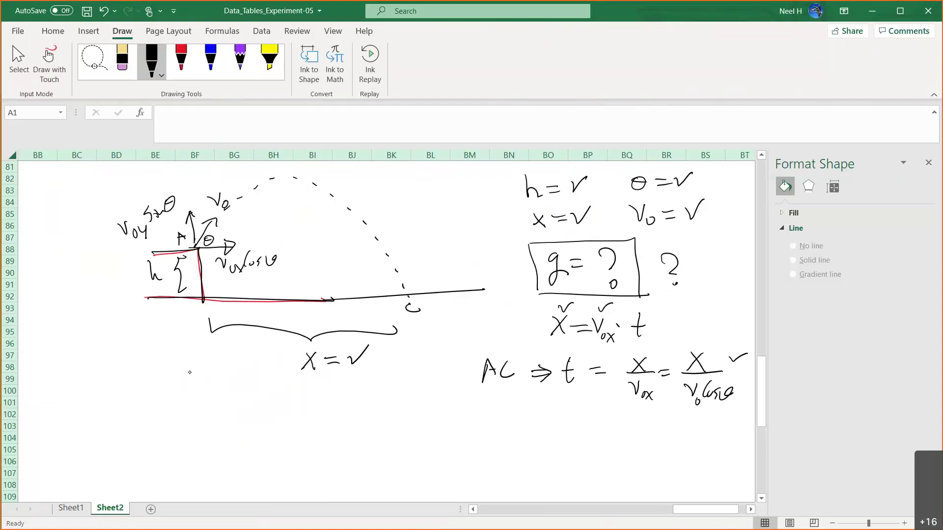
# - Write the heading y-axis: on Sheet2 below the launch diagram
pyautogui.scroll(-2, 184, 385)
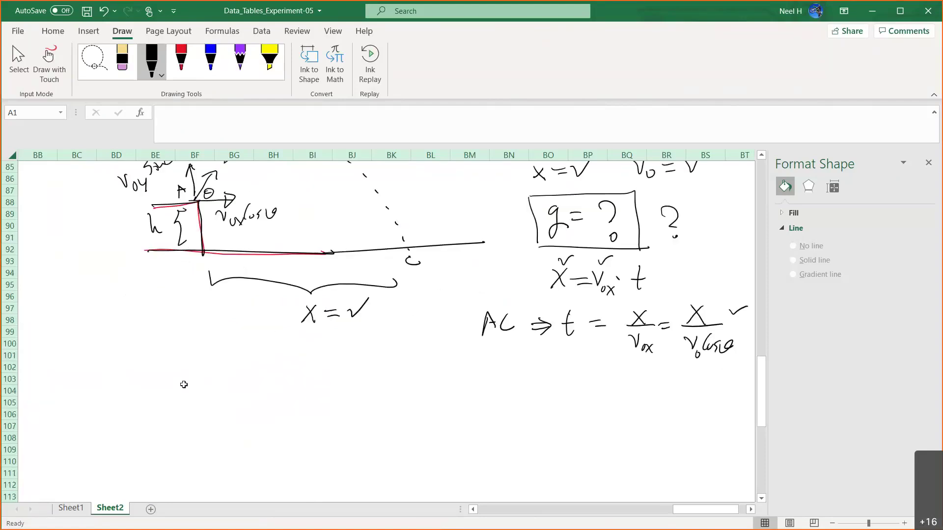
pyautogui.moveTo(137, 361); pyautogui.dragTo(144, 378)
pyautogui.moveTo(156, 368); pyautogui.dragTo(181, 371)
pyautogui.moveTo(184, 364); pyautogui.dragTo(194, 373)
pyautogui.moveTo(194, 363)
pyautogui.mouseDown()
pyautogui.moveTo(184, 374)
pyautogui.moveTo(199, 373)
pyautogui.mouseUp()
pyautogui.moveTo(208, 363); pyautogui.dragTo(203, 374)
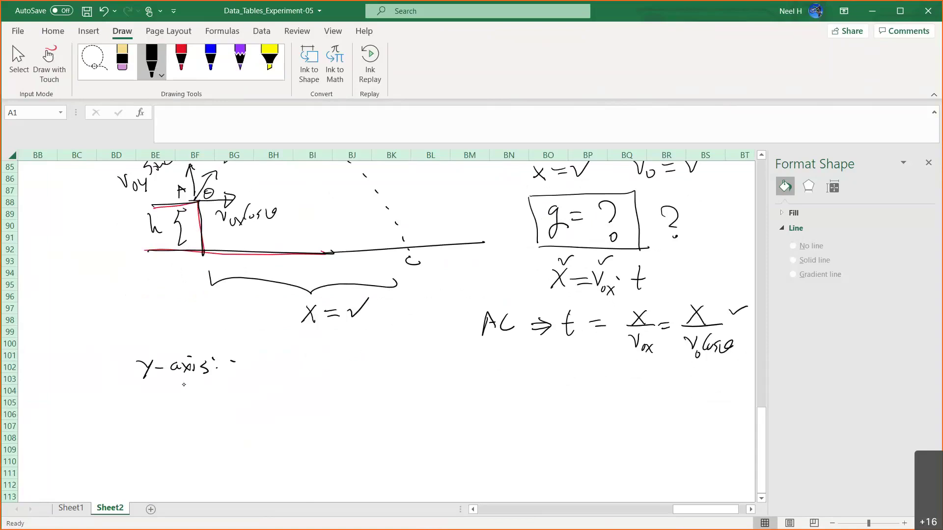
# - Write the vertical motion equation Δy = v0t + ½gt² under the y-axis heading
pyautogui.moveTo(192, 393)
pyautogui.mouseDown()
pyautogui.moveTo(199, 405)
pyautogui.moveTo(207, 400)
pyautogui.mouseUp()
pyautogui.moveTo(212, 391)
pyautogui.mouseDown()
pyautogui.moveTo(208, 406)
pyautogui.moveTo(252, 391)
pyautogui.moveTo(261, 409)
pyautogui.moveTo(270, 394)
pyautogui.moveTo(286, 397)
pyautogui.mouseUp()
pyautogui.moveTo(280, 392); pyautogui.dragTo(279, 403)
pyautogui.moveTo(287, 386); pyautogui.dragTo(311, 411)
pyautogui.moveTo(328, 380)
pyautogui.mouseDown()
pyautogui.moveTo(324, 406)
pyautogui.moveTo(343, 394)
pyautogui.mouseUp()
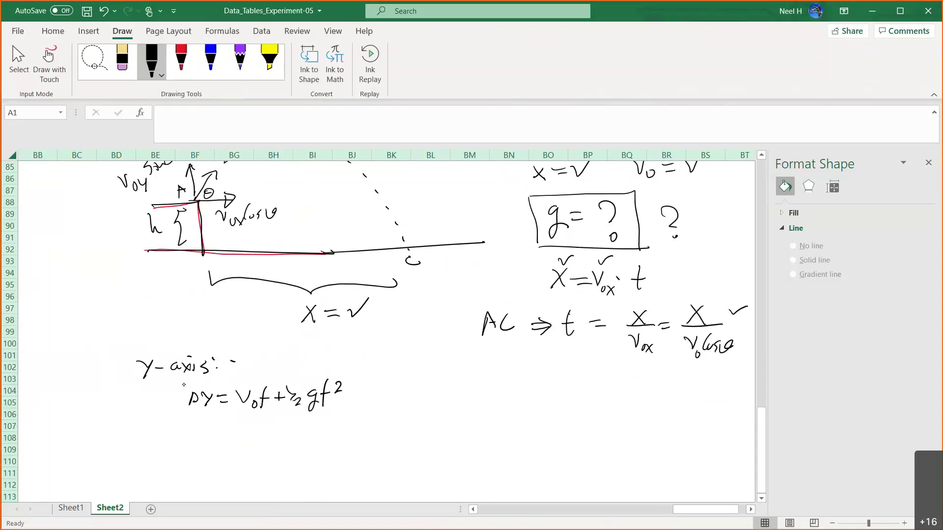
# - Tick the known terms v0, t and Δy and the flight time t, and put a question mark under g
pyautogui.moveTo(237, 372); pyautogui.dragTo(248, 368)
pyautogui.moveTo(323, 366); pyautogui.dragTo(335, 362)
pyautogui.moveTo(568, 345); pyautogui.dragTo(579, 342)
pyautogui.moveTo(197, 383); pyautogui.dragTo(211, 379)
pyautogui.moveTo(311, 419); pyautogui.dragTo(314, 425)
pyautogui.moveTo(315, 433); pyautogui.dragTo(318, 433)
# - Write −h = v0 sinθ·t + ½gt² below the vertical equation, replacing the miswritten y subscript of v0
pyautogui.moveTo(192, 452)
pyautogui.mouseDown()
pyautogui.moveTo(225, 457)
pyautogui.moveTo(265, 441)
pyautogui.moveTo(269, 472)
pyautogui.mouseUp()
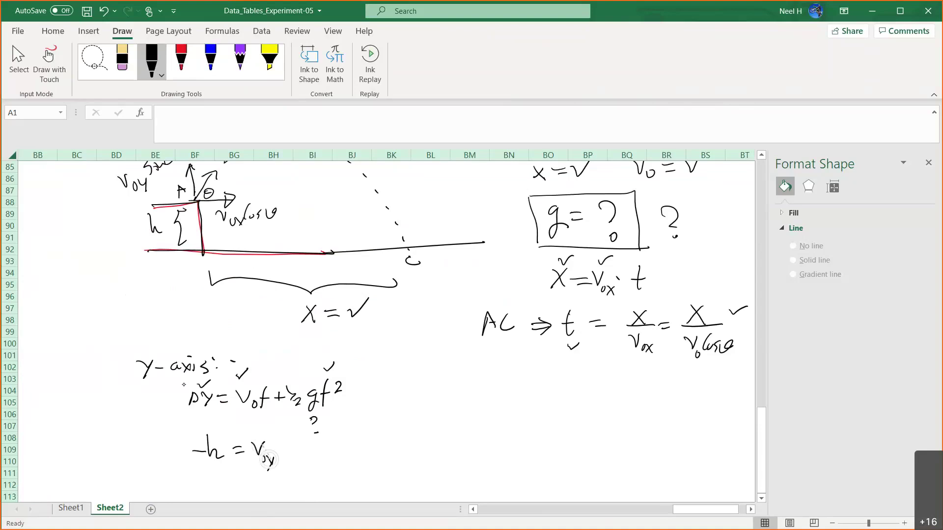
pyautogui.click(123, 62)
pyautogui.click(269, 464)
pyautogui.click(153, 60)
pyautogui.moveTo(278, 445)
pyautogui.mouseDown()
pyautogui.moveTo(269, 460)
pyautogui.moveTo(336, 463)
pyautogui.mouseUp()
pyautogui.moveTo(327, 450); pyautogui.dragTo(361, 457)
pyautogui.moveTo(371, 439)
pyautogui.mouseDown()
pyautogui.moveTo(385, 436)
pyautogui.moveTo(393, 458)
pyautogui.mouseUp()
pyautogui.moveTo(411, 442); pyautogui.dragTo(401, 463)
# - Draw an arrow from the −h equation and write g = 2(−h − v0 sinθ·t)/t² beside it
pyautogui.moveTo(431, 428)
pyautogui.mouseDown()
pyautogui.moveTo(421, 458)
pyautogui.moveTo(484, 408)
pyautogui.moveTo(480, 417)
pyautogui.mouseUp()
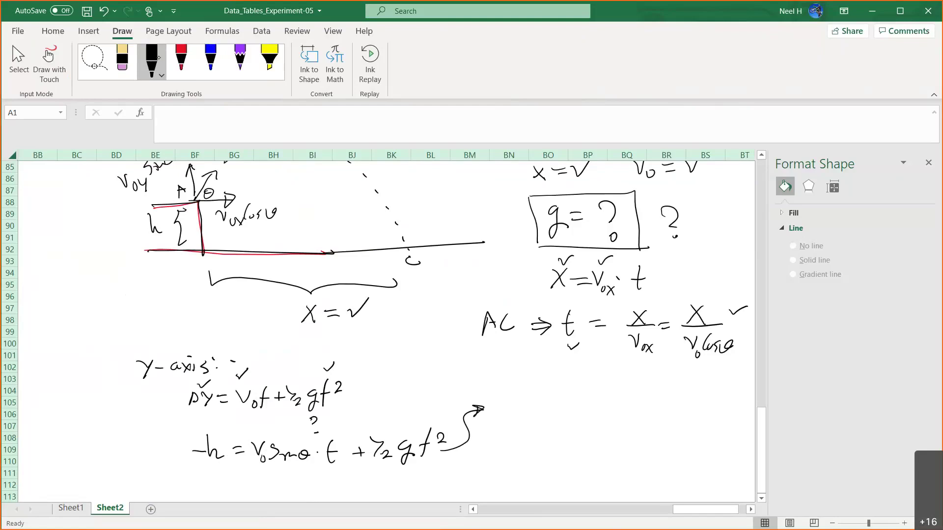
pyautogui.moveTo(519, 390)
pyautogui.mouseDown()
pyautogui.moveTo(506, 413)
pyautogui.moveTo(537, 398)
pyautogui.mouseUp()
pyautogui.moveTo(526, 405); pyautogui.dragTo(539, 404)
pyautogui.moveTo(593, 376); pyautogui.dragTo(599, 396)
pyautogui.moveTo(571, 389); pyautogui.dragTo(621, 386)
pyautogui.moveTo(625, 380)
pyautogui.mouseDown()
pyautogui.moveTo(693, 400)
pyautogui.moveTo(699, 385)
pyautogui.mouseUp()
pyautogui.moveTo(576, 374); pyautogui.dragTo(572, 400)
pyautogui.moveTo(695, 372)
pyautogui.mouseDown()
pyautogui.moveTo(707, 387)
pyautogui.moveTo(701, 400)
pyautogui.mouseUp()
pyautogui.moveTo(554, 388); pyautogui.dragTo(714, 402)
pyautogui.moveTo(639, 415)
pyautogui.mouseDown()
pyautogui.moveTo(632, 441)
pyautogui.moveTo(637, 424)
pyautogui.mouseUp()
pyautogui.moveTo(647, 418); pyautogui.dragTo(658, 426)
# - Draw a box around the final formula for g
pyautogui.moveTo(497, 372); pyautogui.dragTo(499, 447)
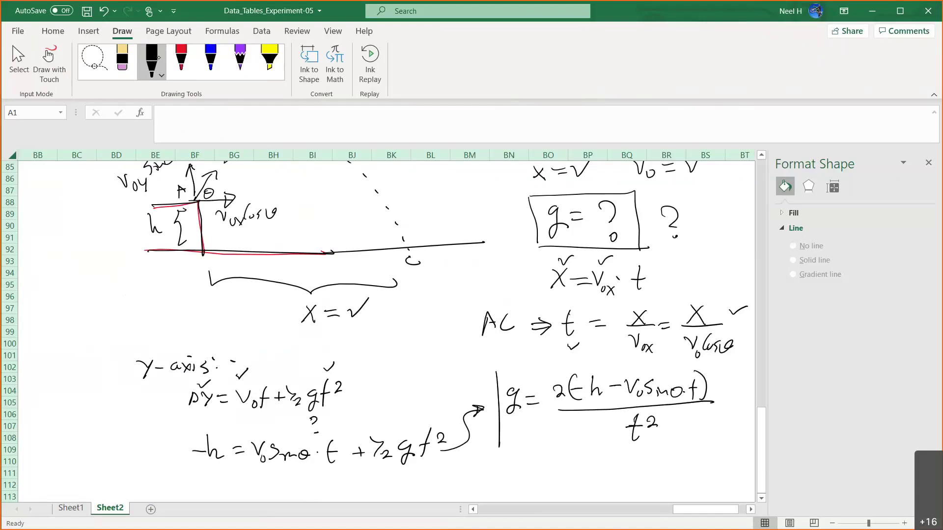
pyautogui.moveTo(496, 374)
pyautogui.mouseDown()
pyautogui.moveTo(705, 368)
pyautogui.moveTo(724, 440)
pyautogui.mouseUp()
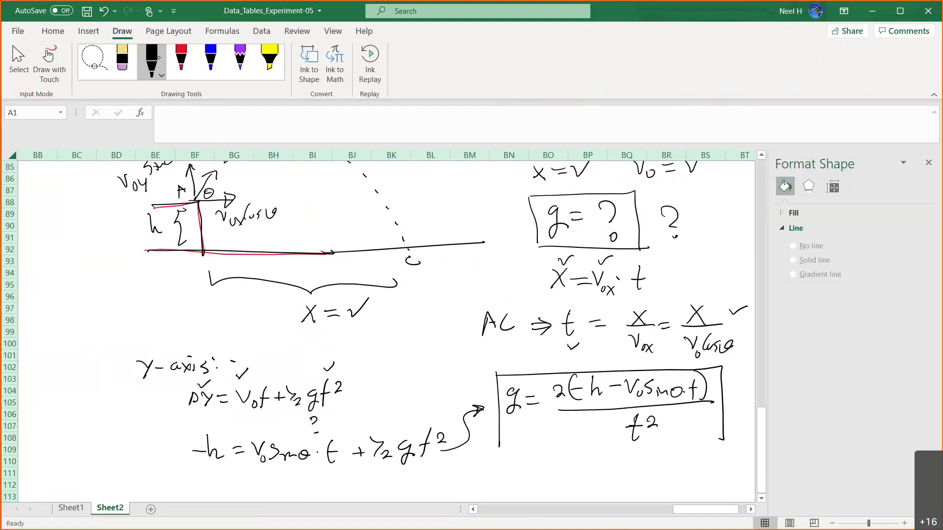
pyautogui.moveTo(498, 447); pyautogui.dragTo(723, 441)
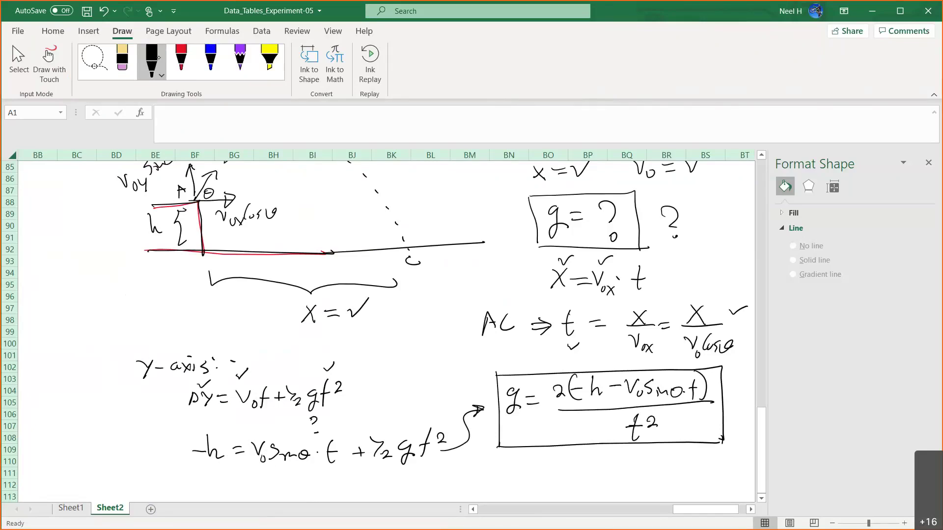
# - Tick h, v0 and θ in the g formula, and x and θ in the flight-time formula
pyautogui.moveTo(633, 371); pyautogui.dragTo(650, 366)
pyautogui.moveTo(677, 375); pyautogui.dragTo(690, 370)
pyautogui.moveTo(595, 373); pyautogui.dragTo(616, 369)
pyautogui.moveTo(702, 298); pyautogui.dragTo(717, 292)
pyautogui.moveTo(734, 339); pyautogui.dragTo(749, 335)
pyautogui.scroll(1, 421, 348)
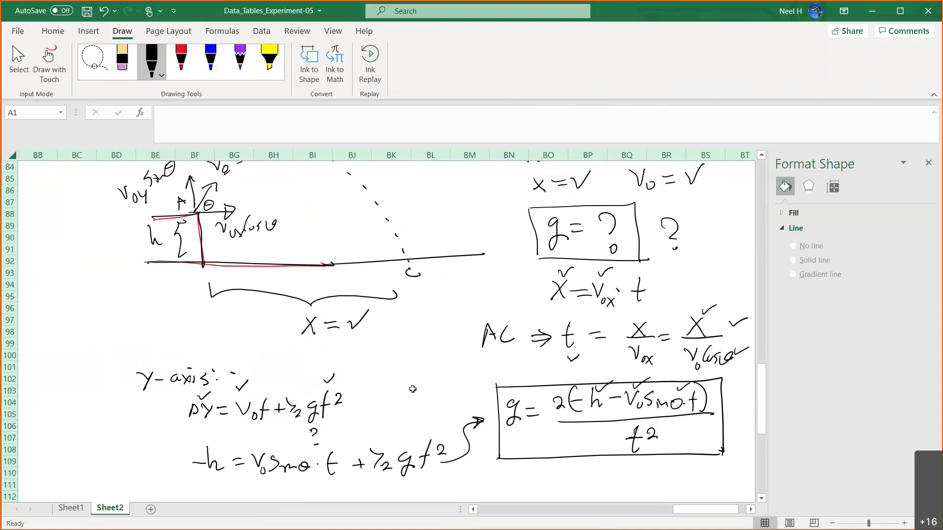
# - Return to Sheet1, place the workbook beside the Projectile Motion simulation and close the Format Shape pane
pyautogui.click(68, 511)
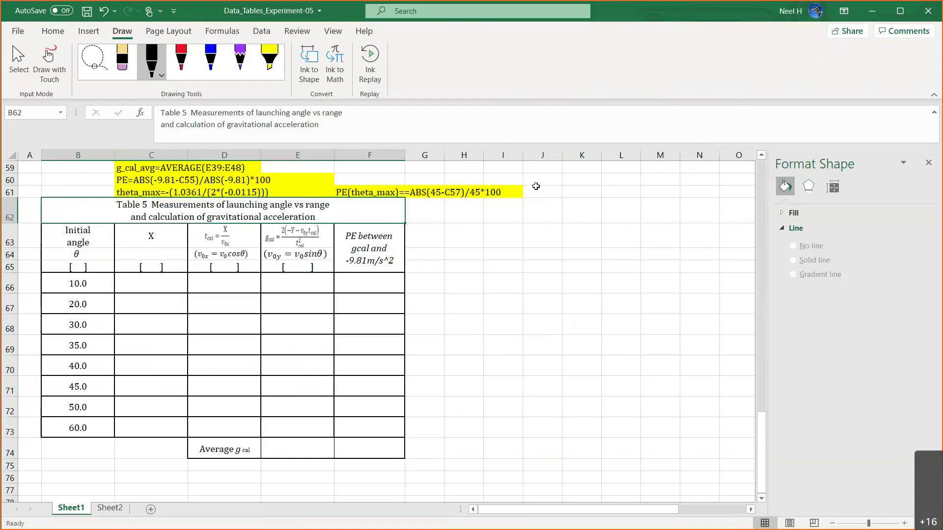
pyautogui.press('super+Right')
pyautogui.click(929, 163)
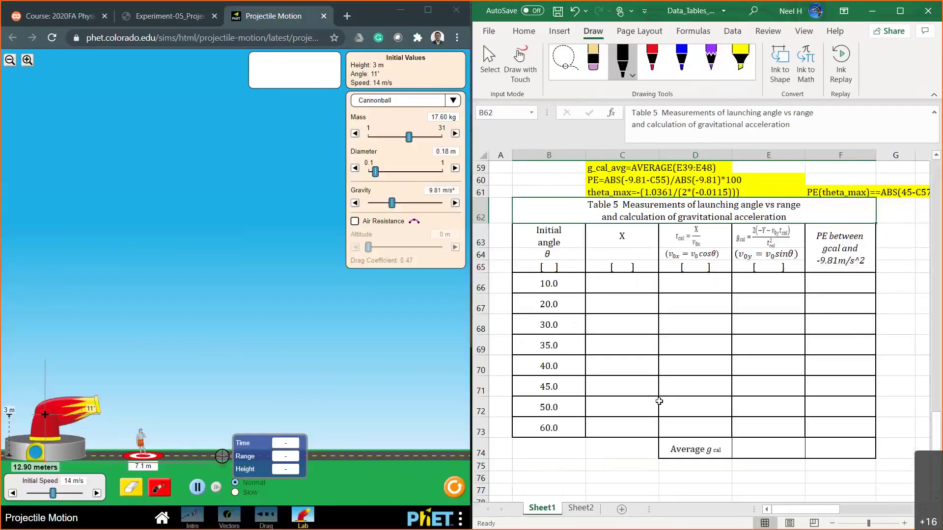
# - Examine the y-axis equations and the boxed g formula on Sheet2
pyautogui.click(581, 508)
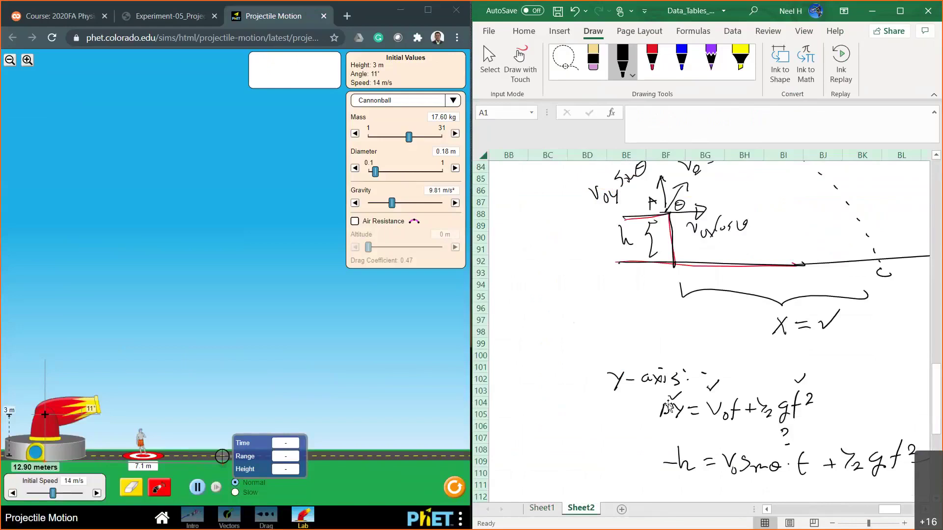
pyautogui.hscroll(5, 668, 405)
pyautogui.scroll(-1, 758, 378)
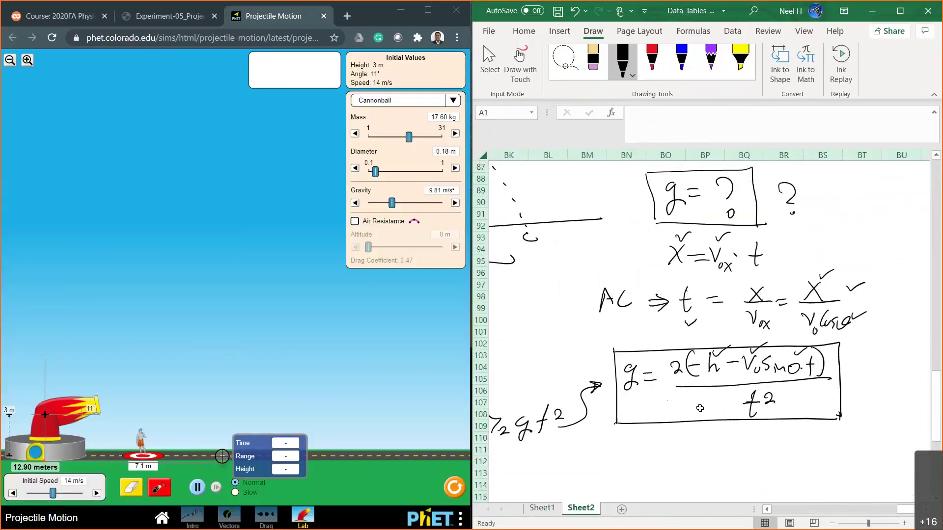
pyautogui.hscroll(-5, 700, 408)
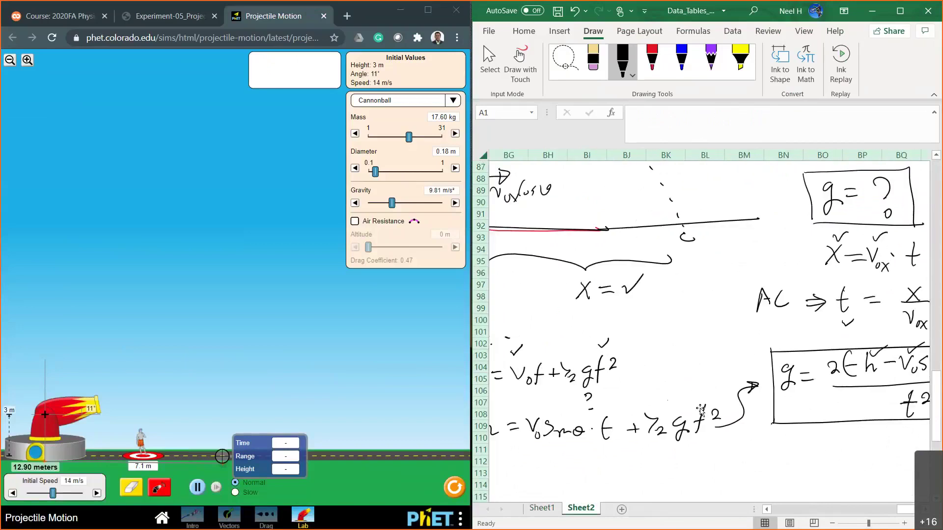
pyautogui.scroll(-1, 700, 409)
pyautogui.moveTo(699, 408); pyautogui.dragTo(707, 415)
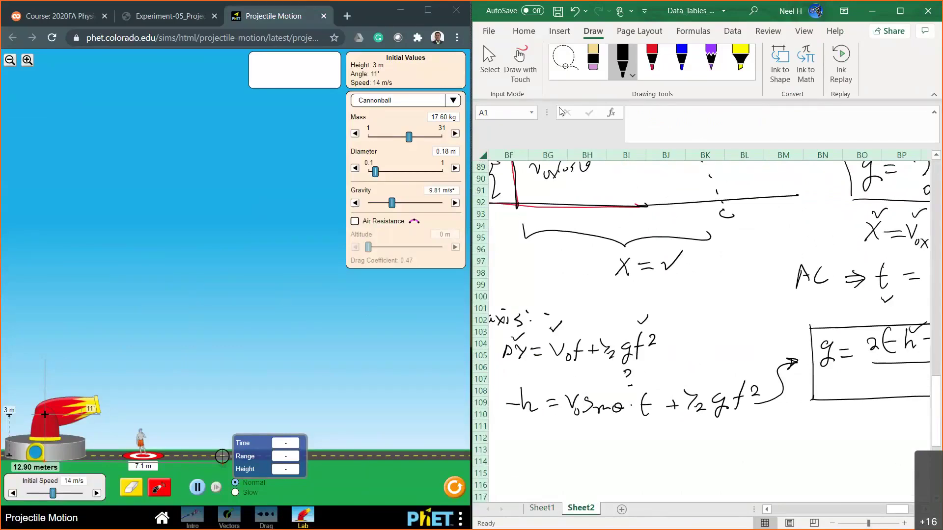
# - Return to Sheet1 and set the simulation cannon's launch angle to 10°
pyautogui.click(542, 507)
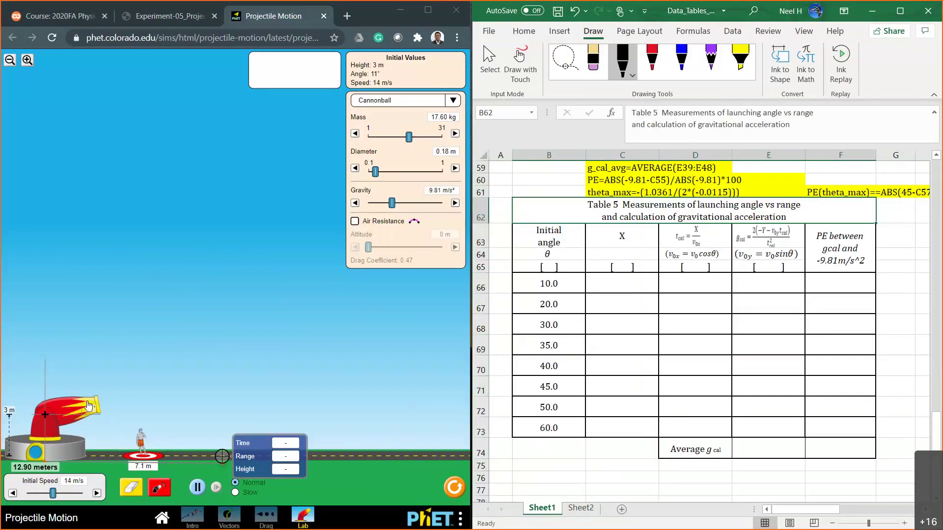
pyautogui.moveTo(96, 406); pyautogui.dragTo(97, 405)
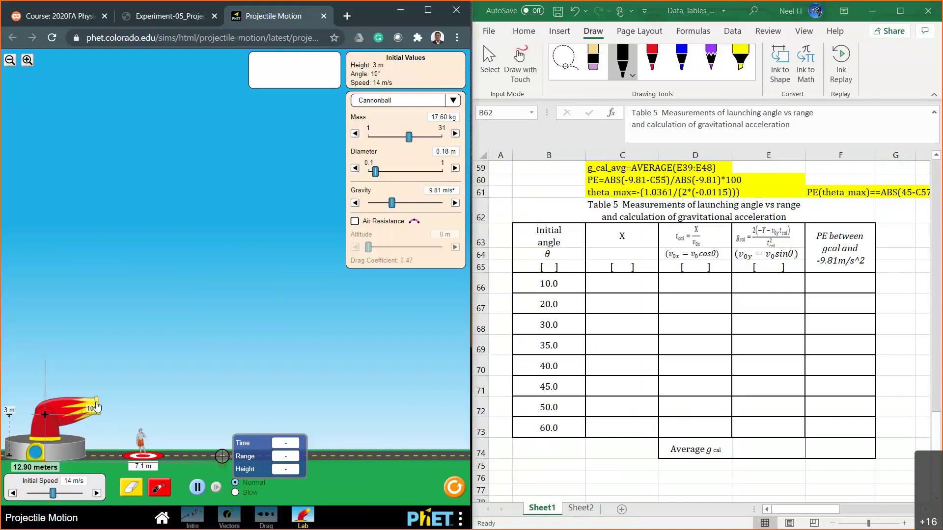
# - Copy the [°] unit from Table 3's initial angle column into Table 5's initial angle unit cell
pyautogui.click(549, 267)
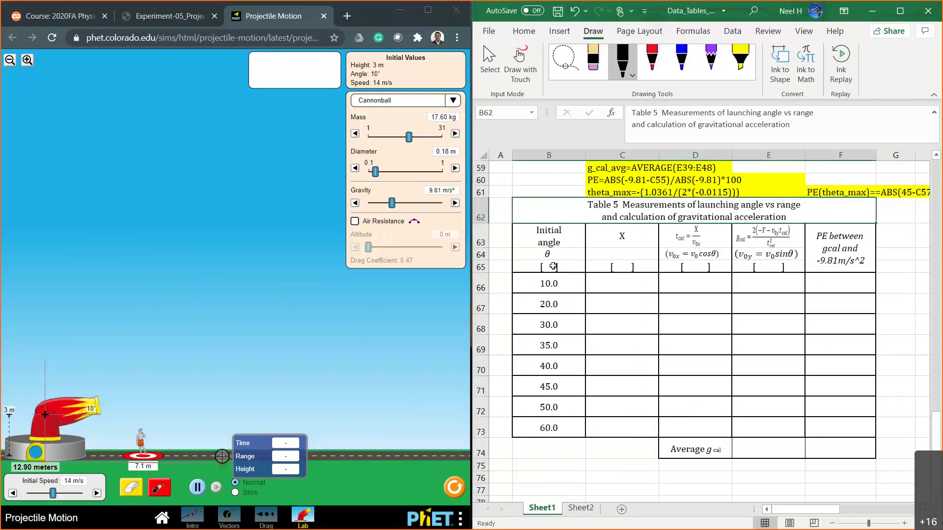
pyautogui.scroll(19, 624, 304)
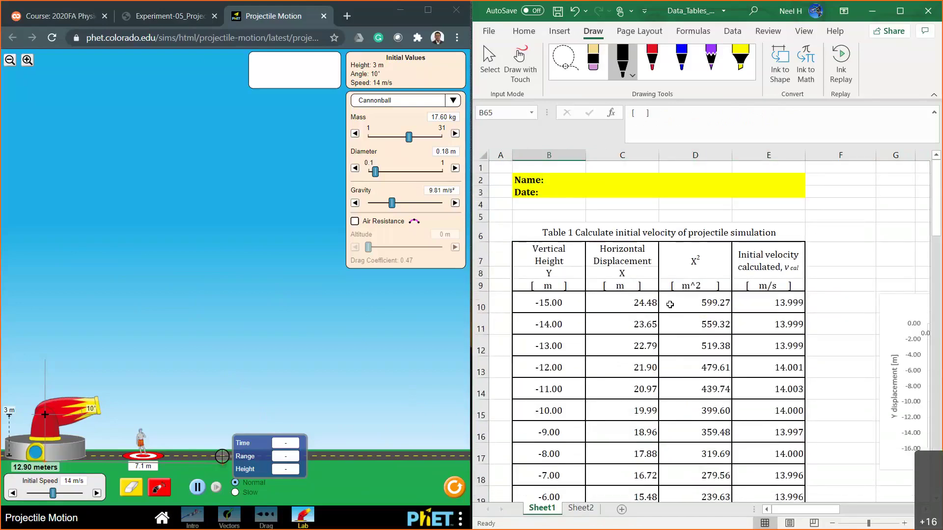
pyautogui.scroll(-3, 670, 304)
pyautogui.scroll(-7, 670, 304)
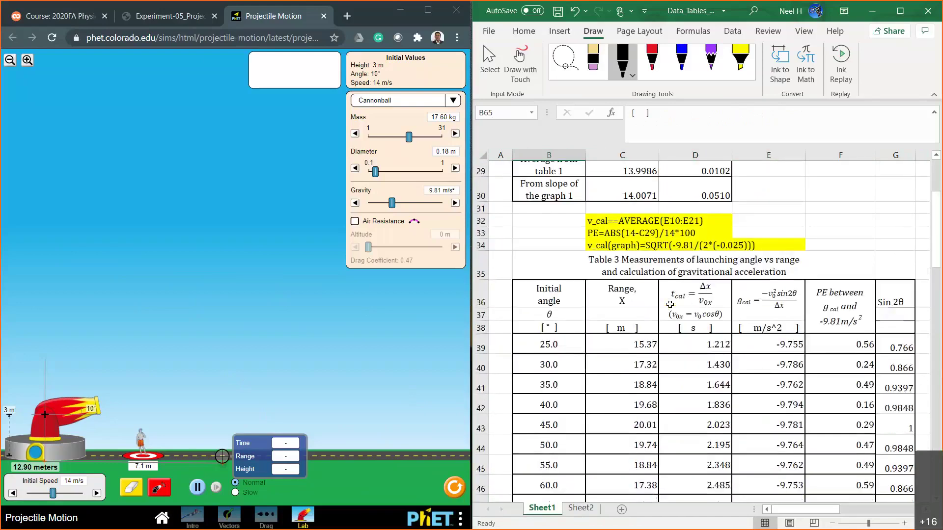
pyautogui.click(558, 274)
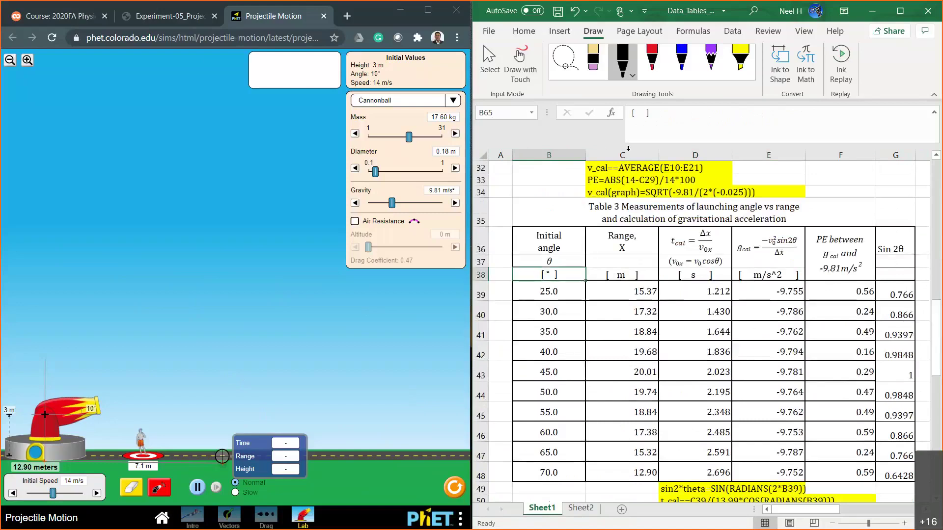
pyautogui.hotkey('ctrl', 'c')
pyautogui.scroll(-8, 616, 340)
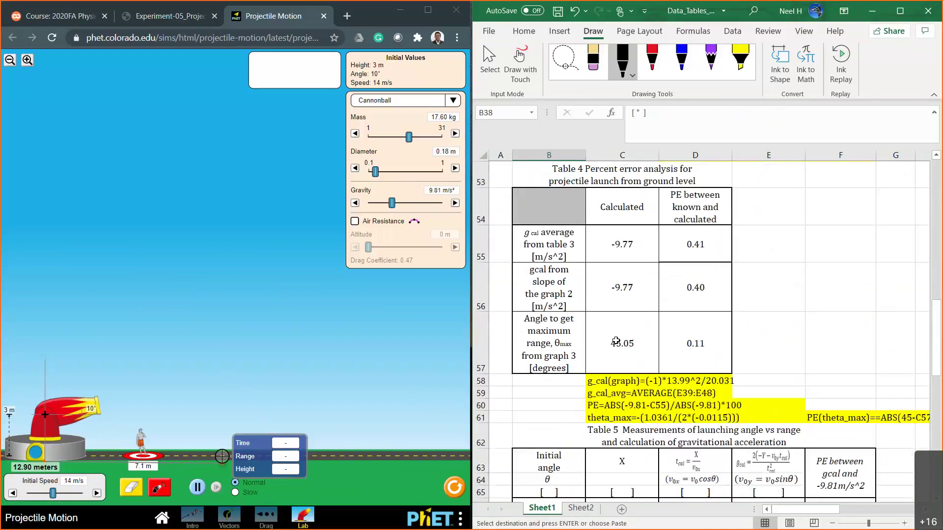
pyautogui.scroll(1, 615, 340)
pyautogui.click(559, 343)
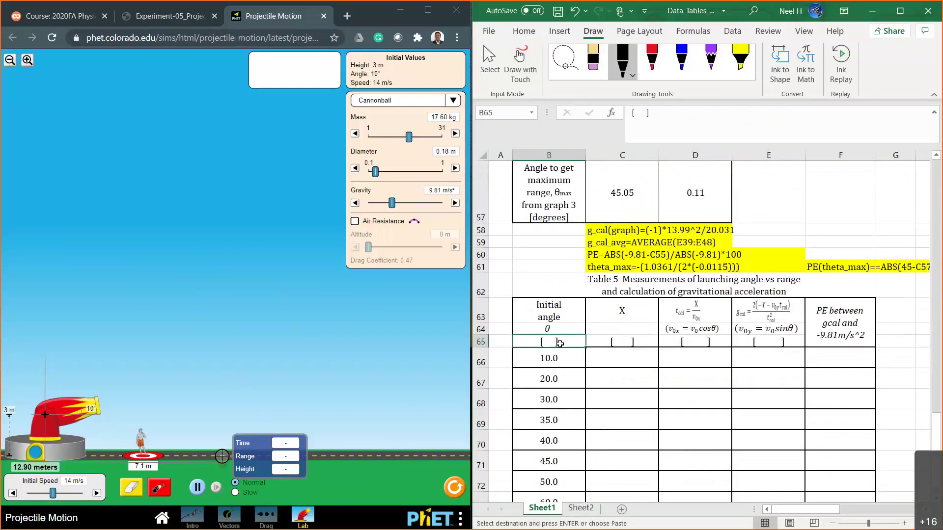
pyautogui.hotkey('ctrl', 'v')
# - Fill in Table 5's units with m for the X column and s for the calculated time column
pyautogui.click(620, 341)
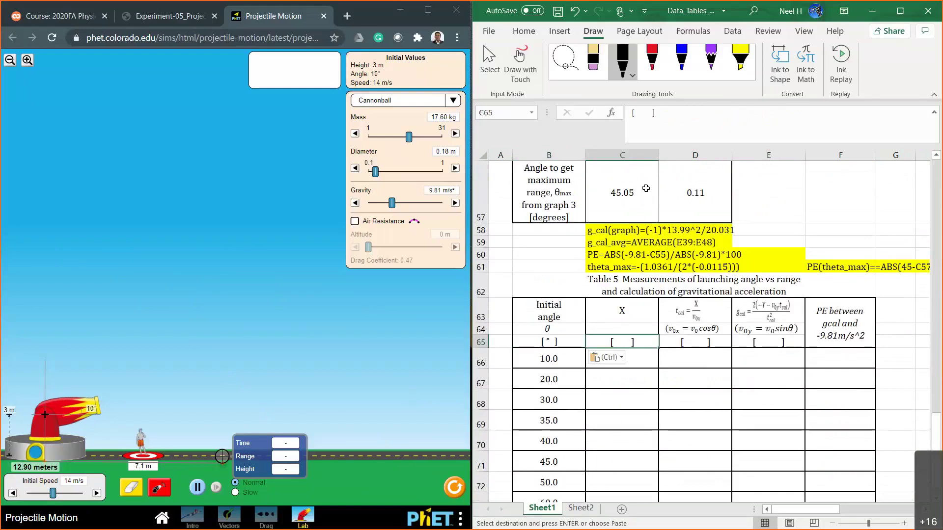
pyautogui.click(644, 113)
pyautogui.write('m')
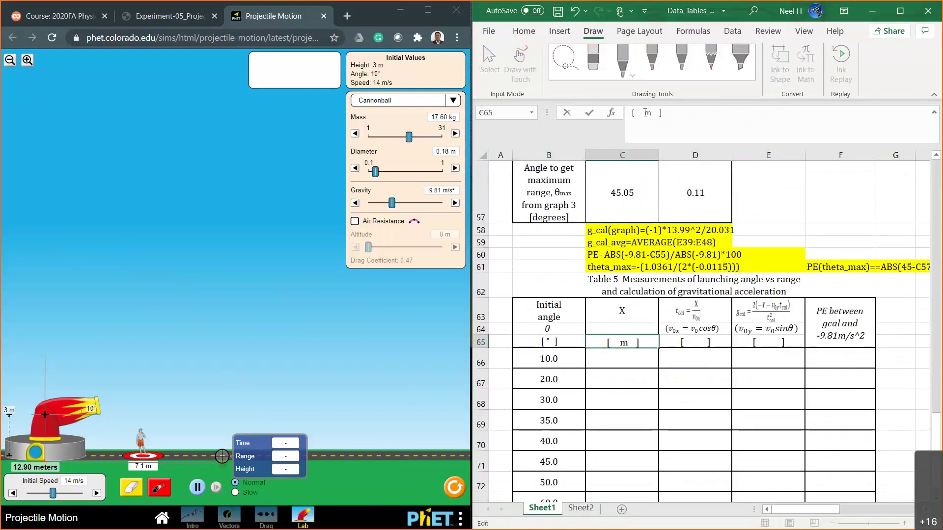
pyautogui.click(697, 339)
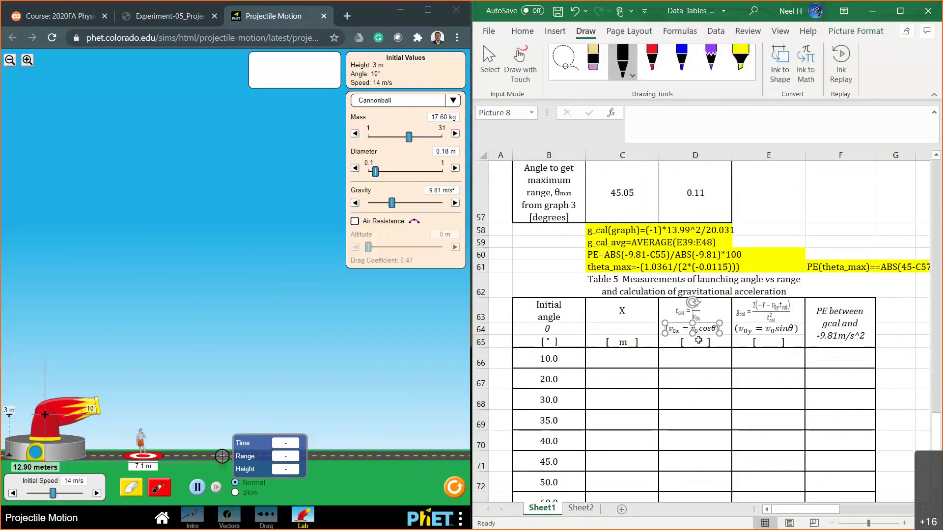
pyautogui.press('Escape')
pyautogui.click(649, 114)
pyautogui.write('s')
pyautogui.press('Return')
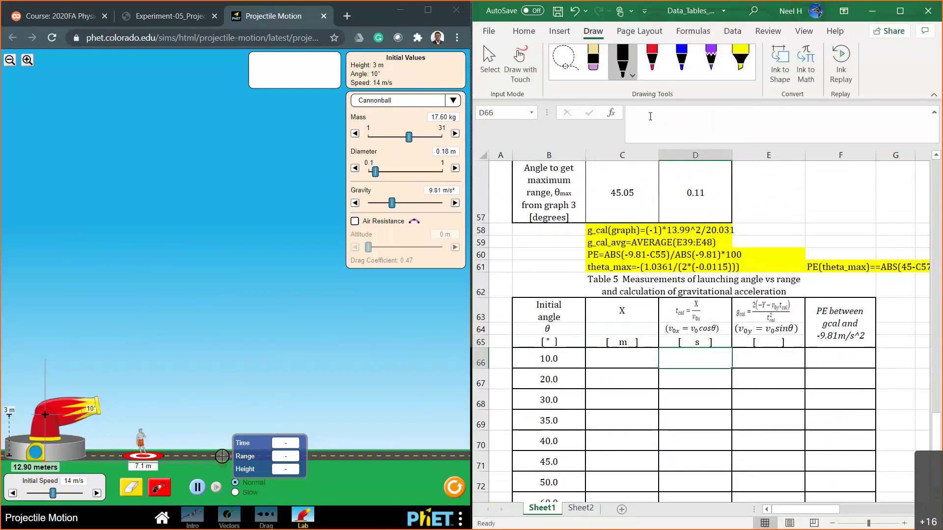
# - Fill in m/s^2 as the unit of Table 5's calculated g column
pyautogui.click(769, 329)
pyautogui.click(766, 345)
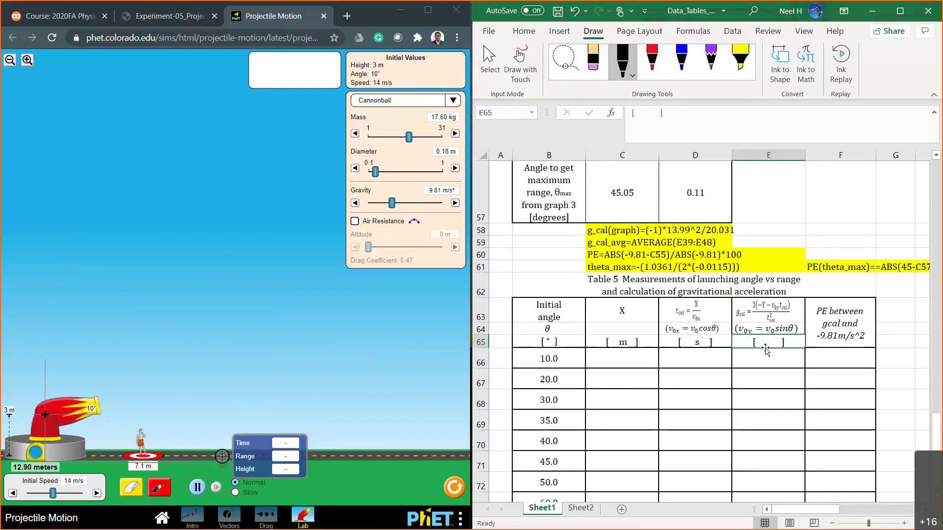
pyautogui.click(647, 113)
pyautogui.write('m/s^2')
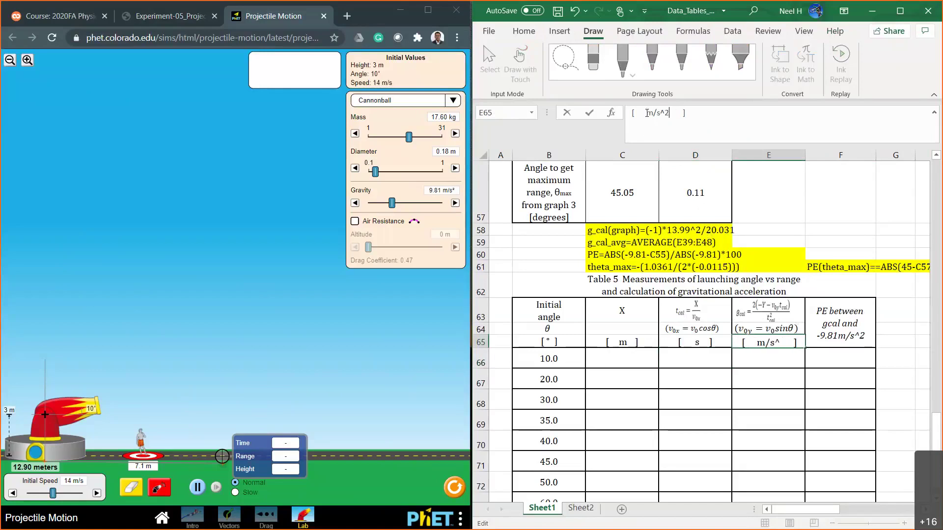
pyautogui.press('Return')
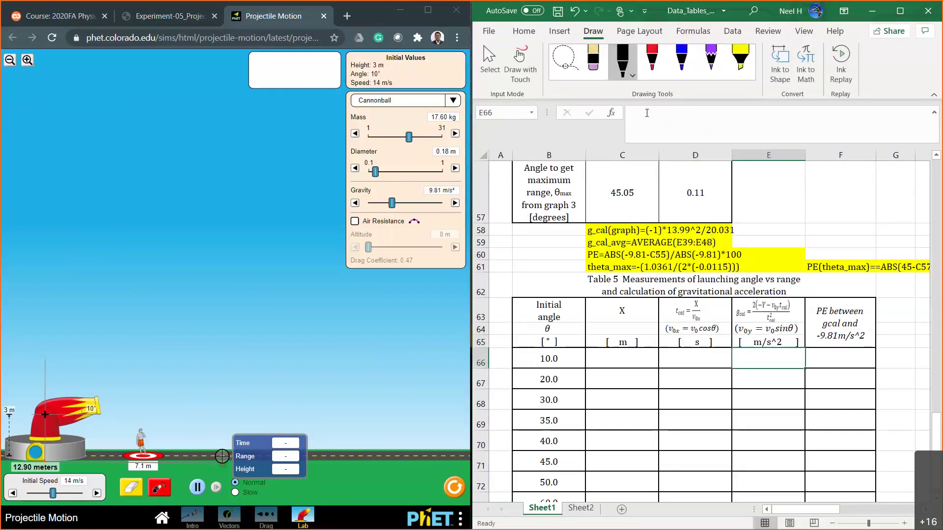
# - Fire the cannonball at 10° and measure its landing point with the tape and the time-range-height probe
pyautogui.click(631, 359)
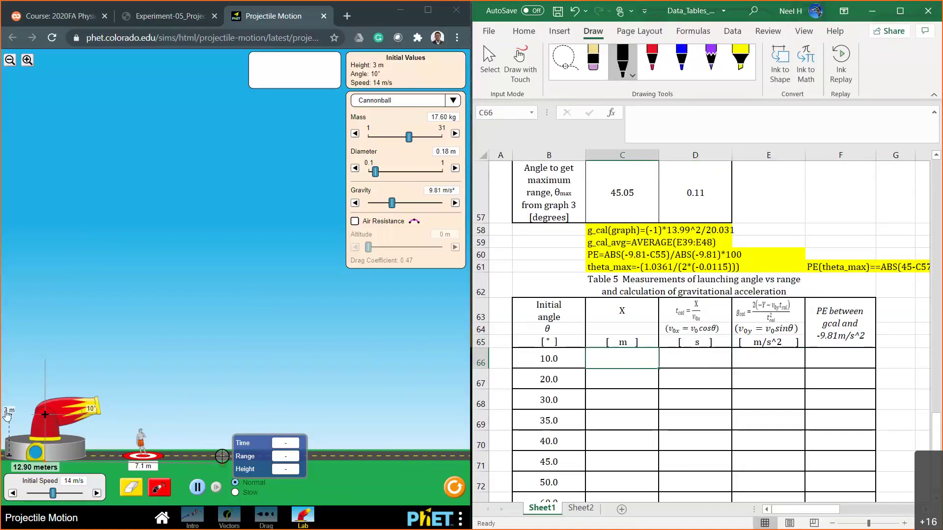
pyautogui.moveTo(253, 441); pyautogui.dragTo(383, 316)
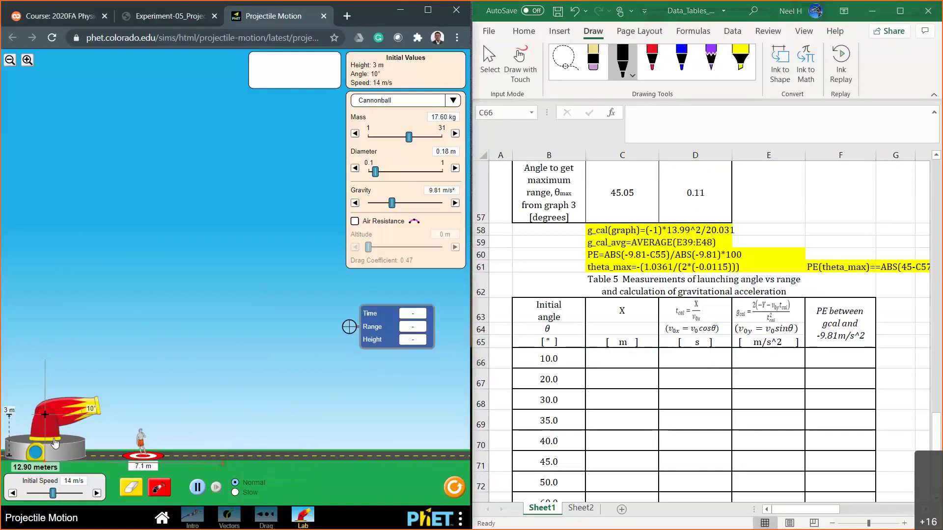
pyautogui.click(157, 489)
pyautogui.moveTo(223, 464); pyautogui.dragTo(250, 465)
pyautogui.moveTo(380, 325); pyautogui.dragTo(282, 455)
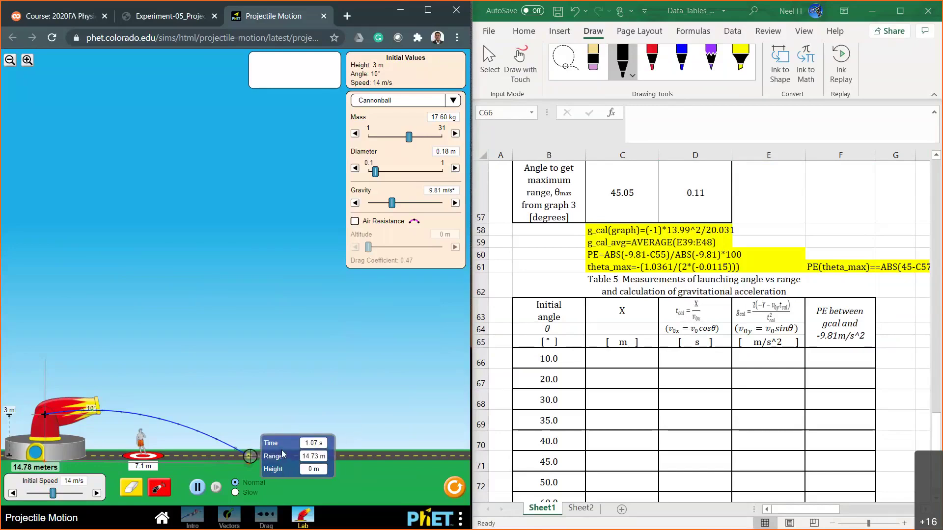
# - Move the time-range-height probe off the trajectory and record 14.78 as Table 5's X value for 10°
pyautogui.moveTo(282, 455); pyautogui.dragTo(425, 326)
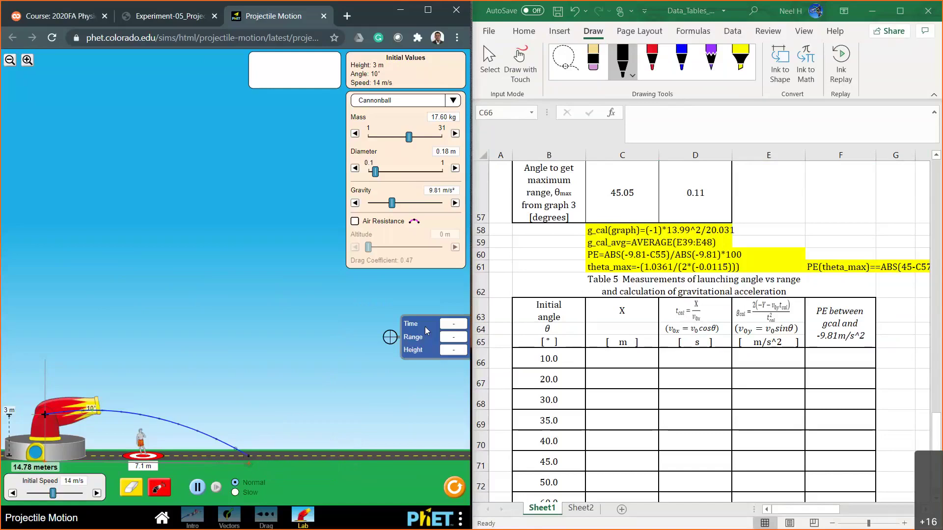
pyautogui.click(629, 358)
pyautogui.write('14.')
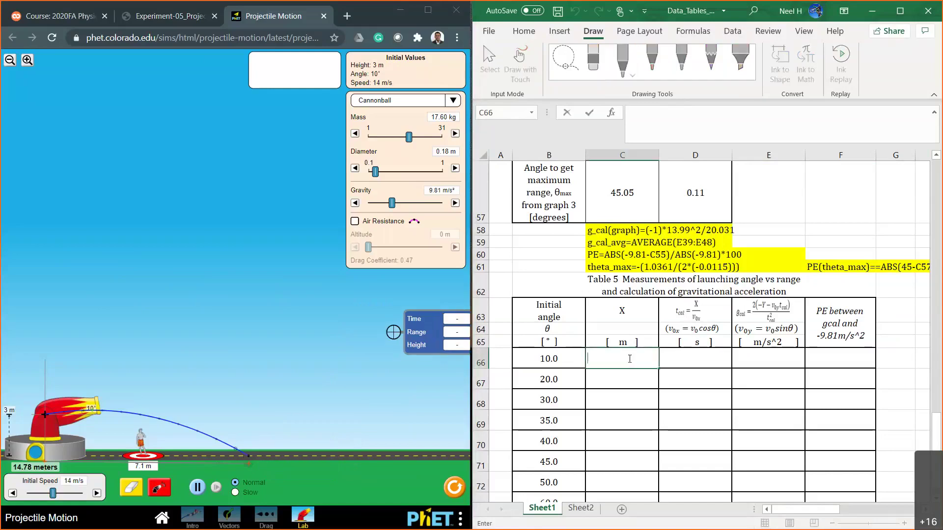
pyautogui.write('78')
pyautogui.press('Return')
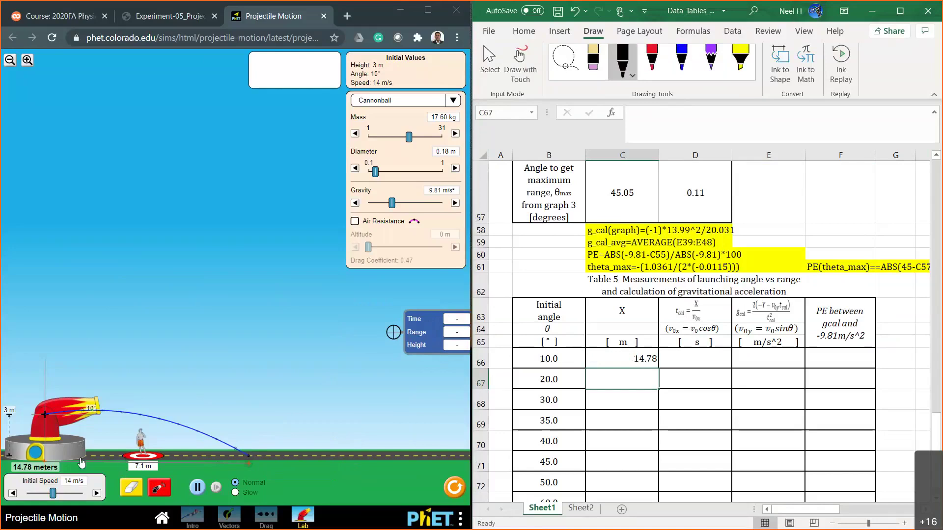
# - Launch the cannonball at 20° and record its tape-measured range of 18.55 as Table 5's X value for 20°
pyautogui.click(95, 405)
pyautogui.moveTo(93, 403); pyautogui.dragTo(92, 392)
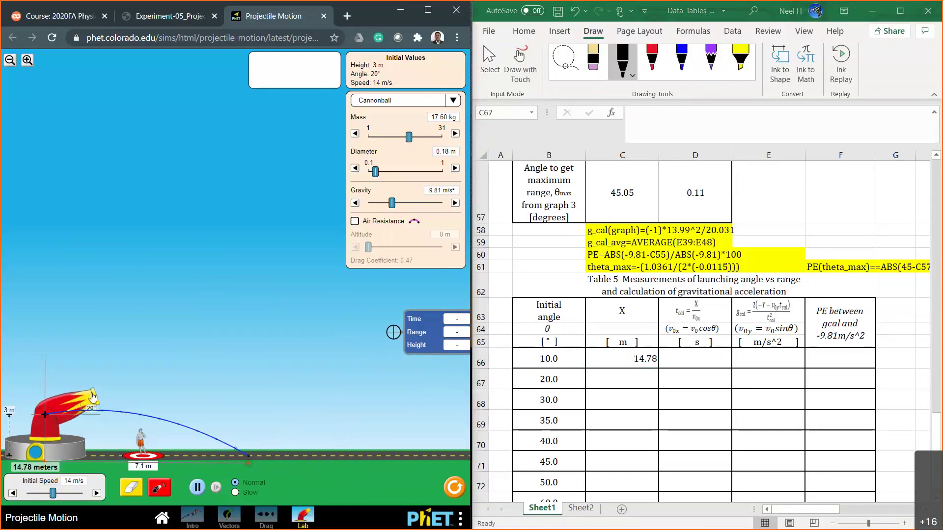
pyautogui.click(162, 491)
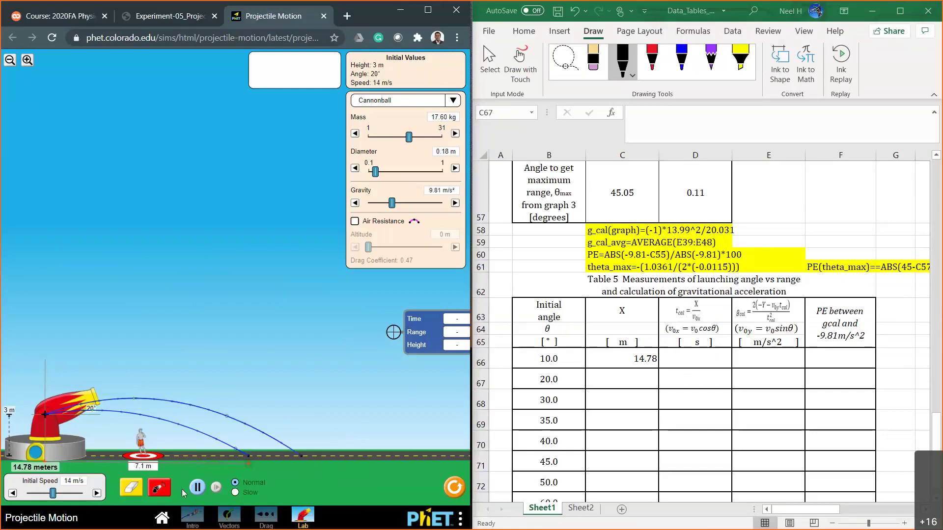
pyautogui.moveTo(240, 462); pyautogui.dragTo(301, 465)
pyautogui.moveTo(417, 336); pyautogui.dragTo(349, 359)
pyautogui.click(641, 375)
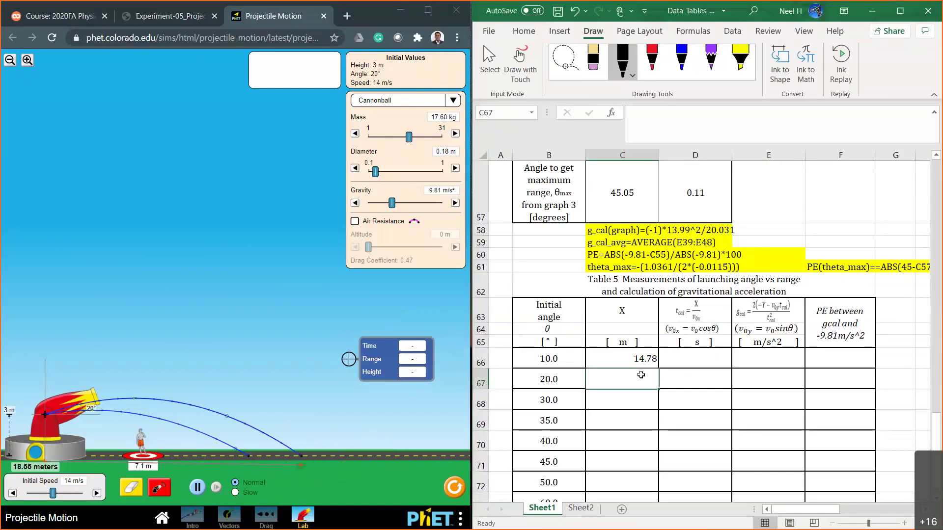
pyautogui.write('18.55')
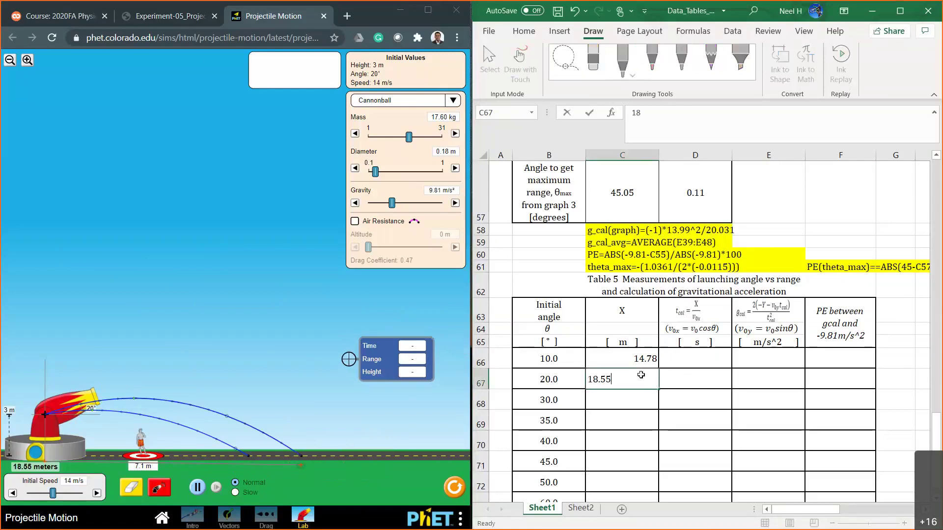
pyautogui.press('Return')
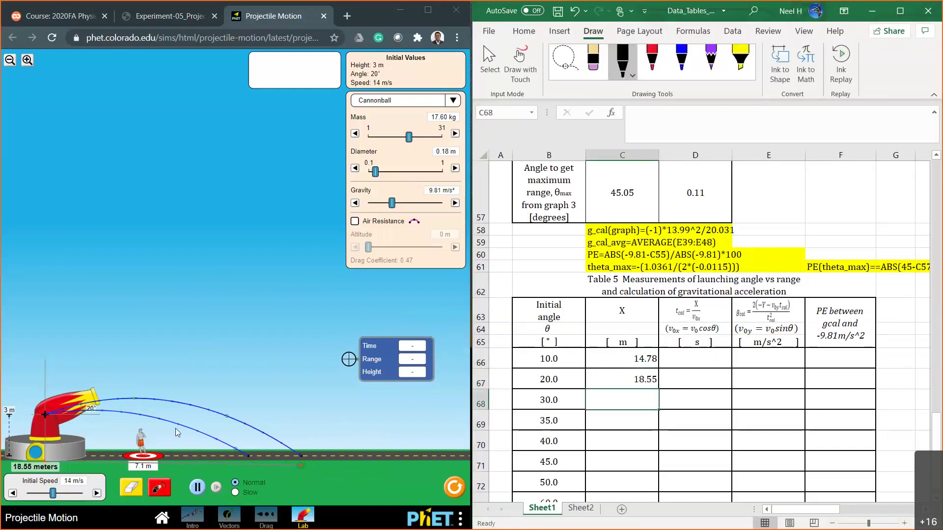
# - Launch the cannonball at 30° and record its tape-measured range of 21.50 as Table 5's X value for 30°
pyautogui.moveTo(96, 396); pyautogui.dragTo(89, 391)
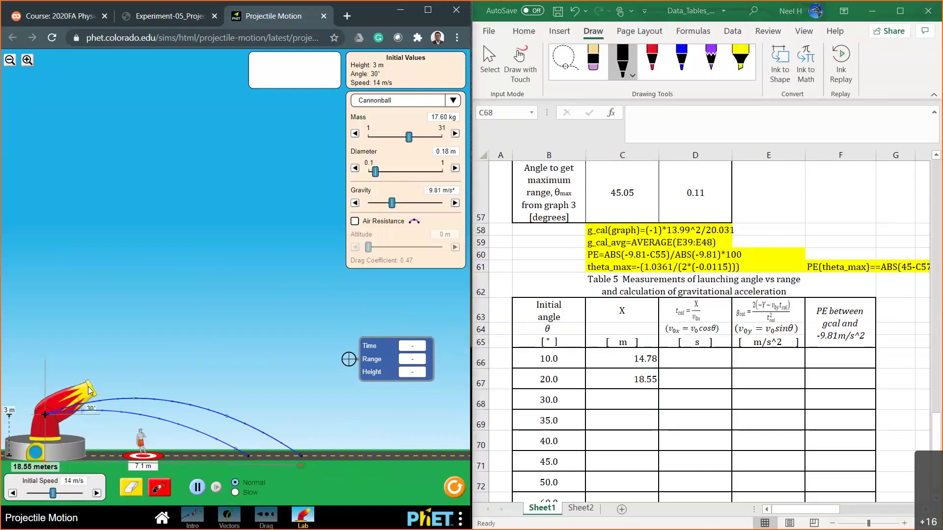
pyautogui.click(157, 487)
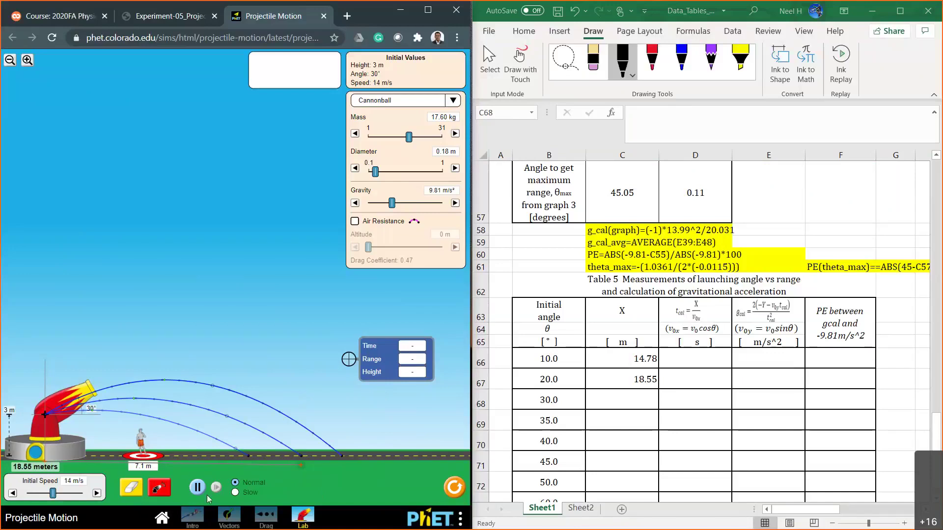
pyautogui.moveTo(317, 467); pyautogui.dragTo(341, 466)
pyautogui.moveTo(386, 358); pyautogui.dragTo(399, 338)
pyautogui.click(642, 392)
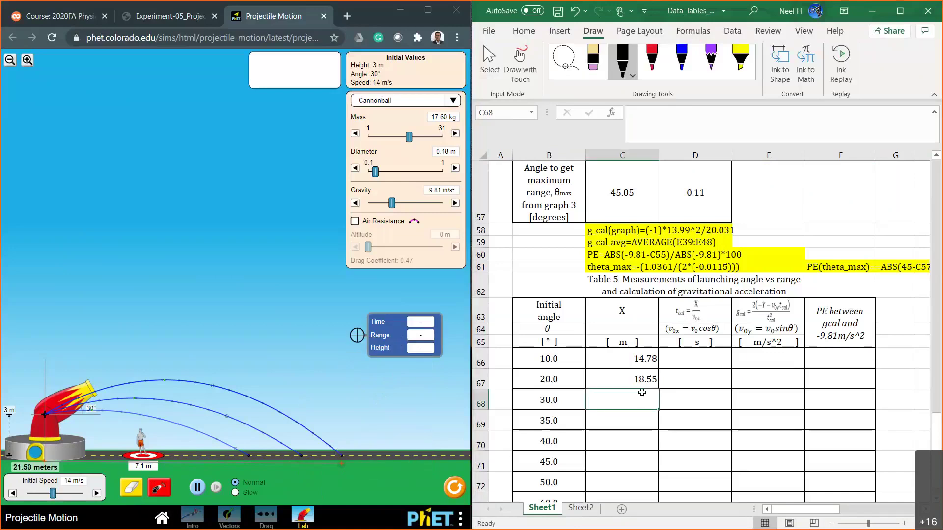
pyautogui.write('21.50')
pyautogui.press('Return')
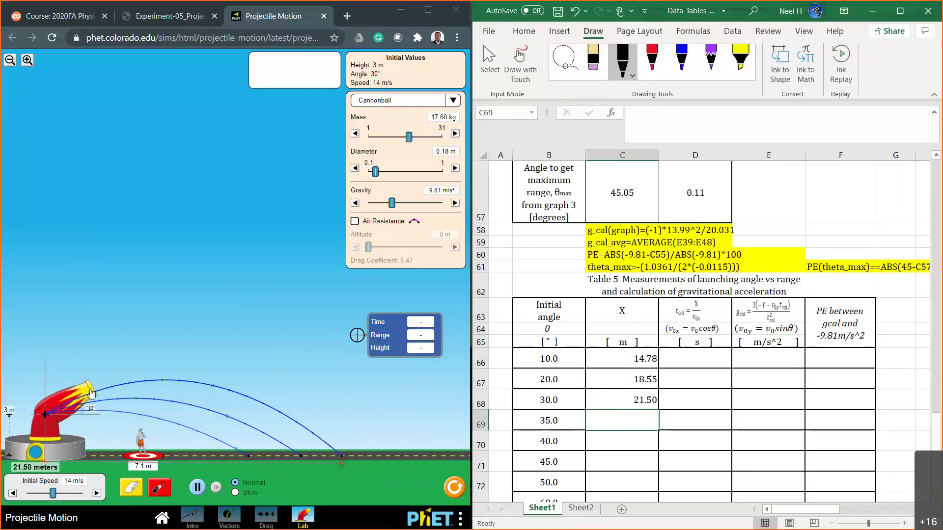
# - Launch the cannonball at 35° and record its tape-measured range of 22.39 as Table 5's X value for 35°
pyautogui.moveTo(90, 391); pyautogui.dragTo(86, 388)
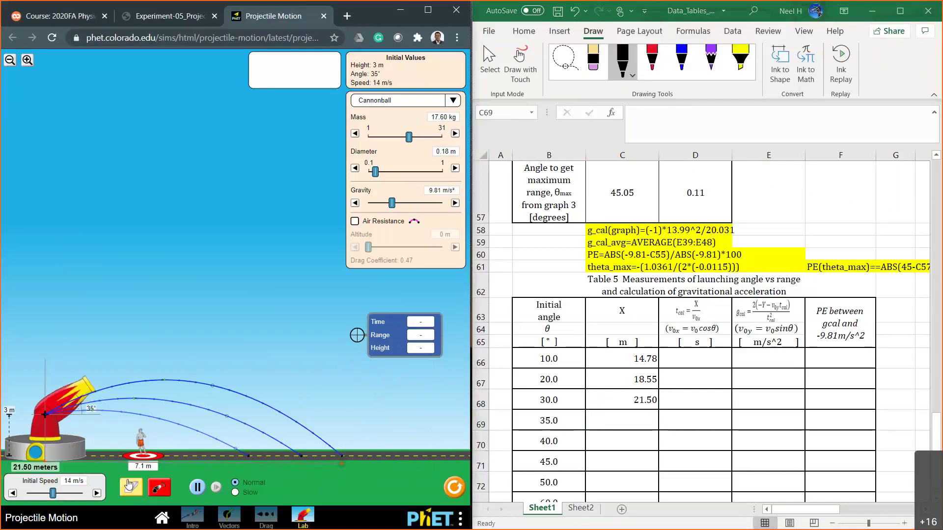
pyautogui.click(161, 488)
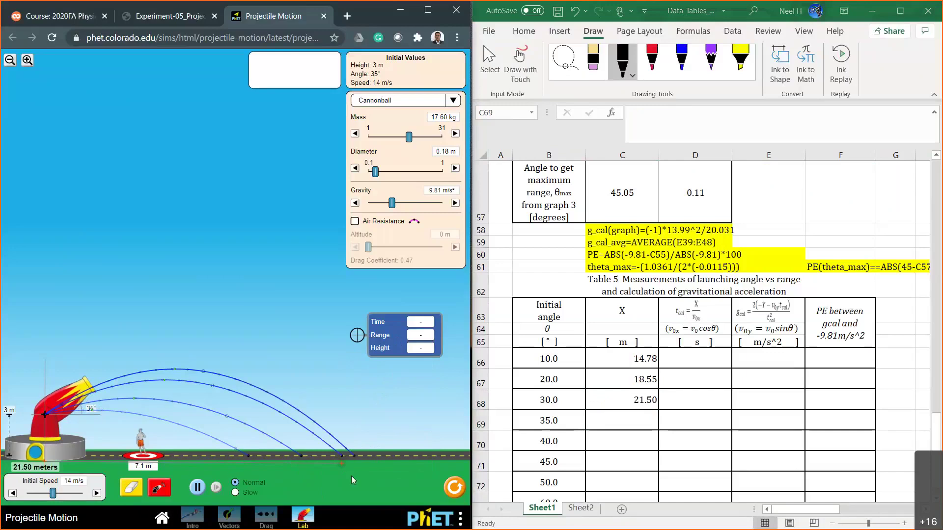
pyautogui.moveTo(347, 466); pyautogui.dragTo(352, 467)
pyautogui.moveTo(382, 344)
pyautogui.mouseDown()
pyautogui.moveTo(382, 462)
pyautogui.moveTo(398, 352)
pyautogui.mouseUp()
pyautogui.click(627, 421)
pyautogui.doubleClick(627, 421)
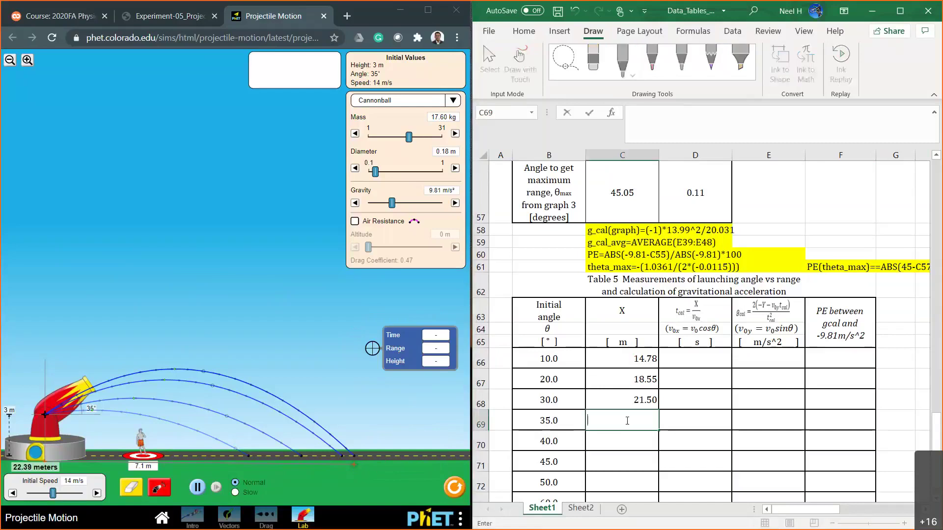
pyautogui.write('22.39')
pyautogui.press('Return')
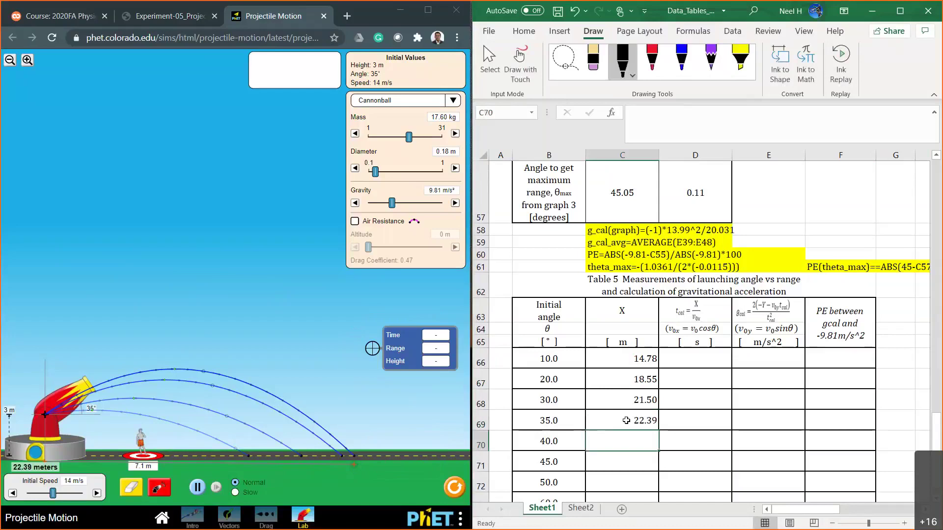
# - Fire the cannonball at 40° and measure its landing point with the tape and the time-range-height probe
pyautogui.scroll(-1, 585, 428)
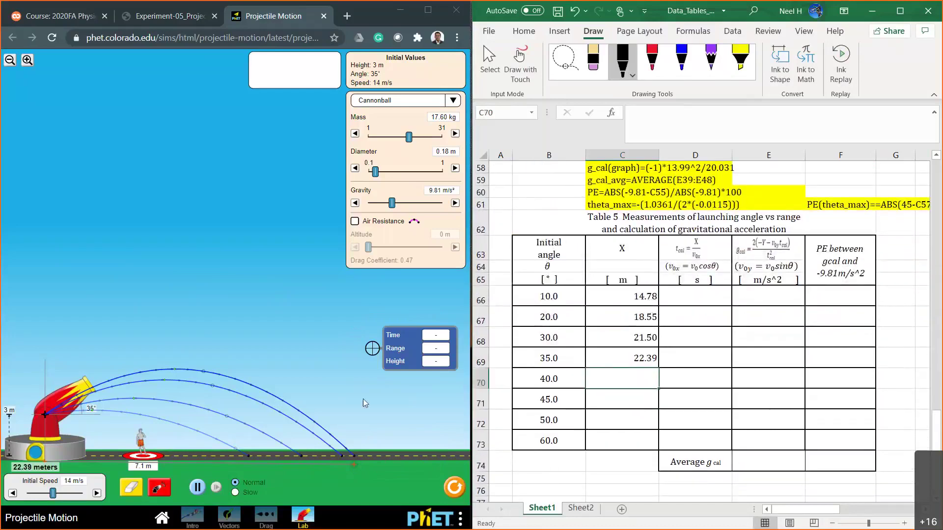
pyautogui.moveTo(87, 383); pyautogui.dragTo(83, 383)
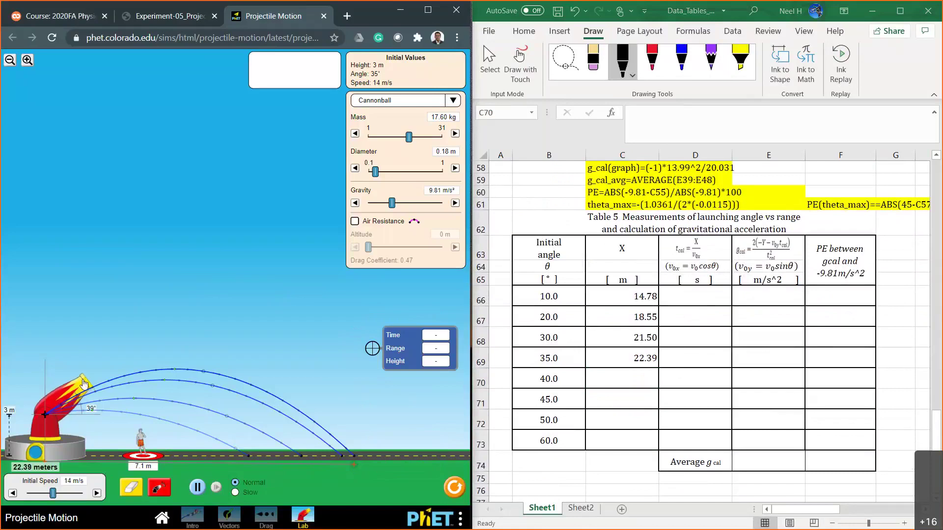
pyautogui.moveTo(83, 383); pyautogui.dragTo(81, 378)
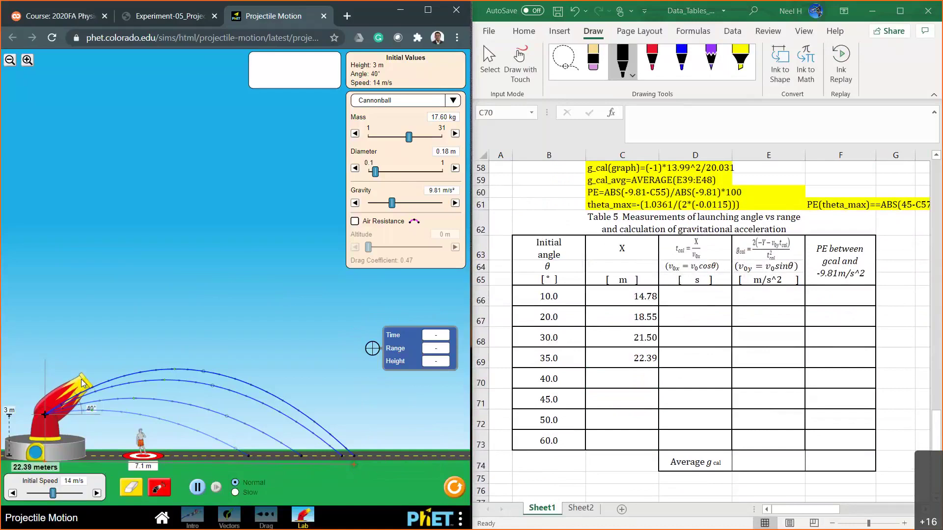
pyautogui.click(156, 487)
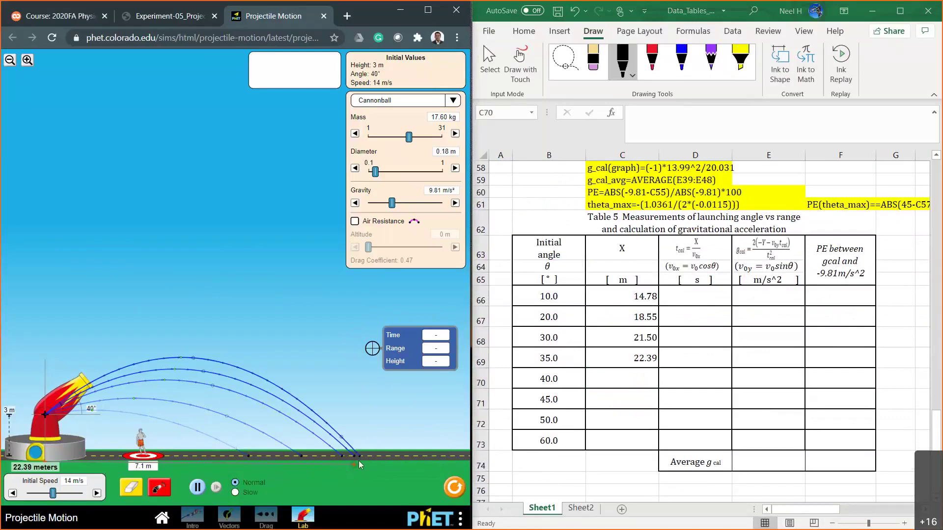
pyautogui.moveTo(355, 465); pyautogui.dragTo(359, 464)
pyautogui.moveTo(409, 353); pyautogui.dragTo(397, 460)
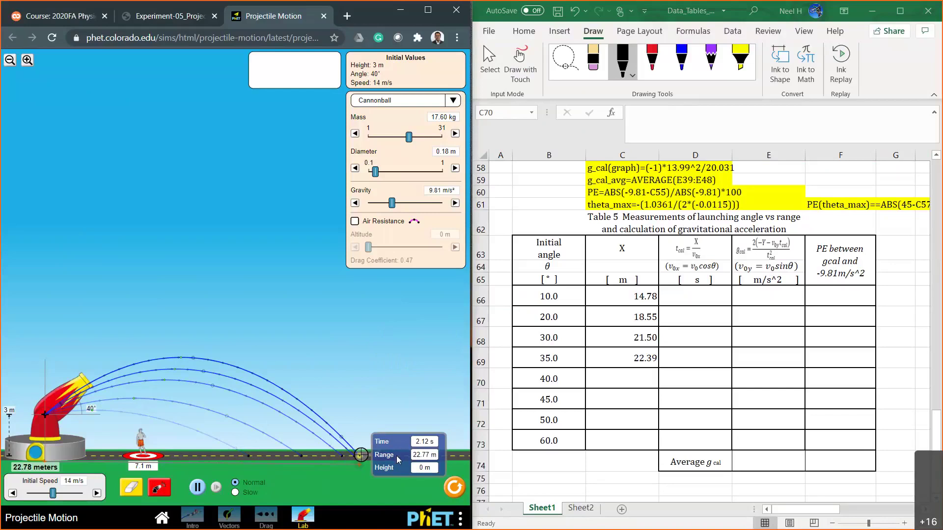
pyautogui.moveTo(396, 456); pyautogui.dragTo(387, 361)
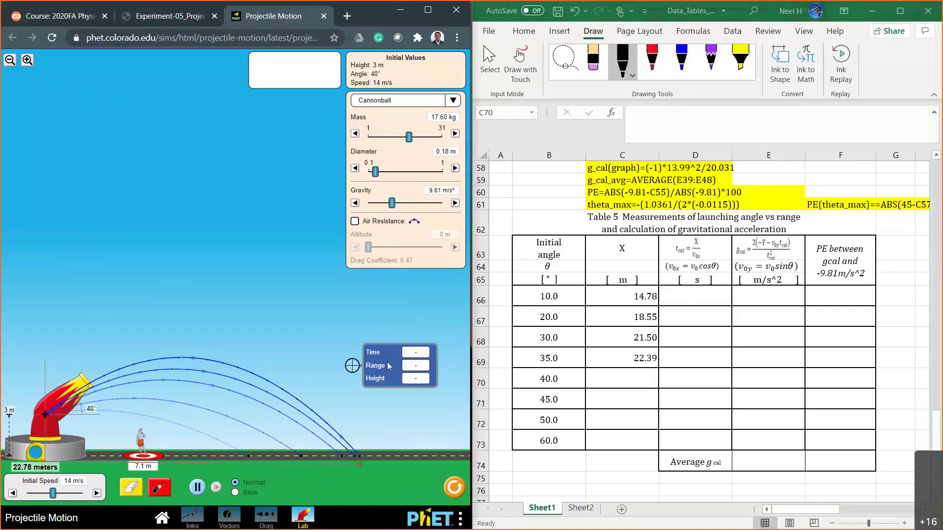
# - Record 22.78 as Table 5's X value for the 40° launch
pyautogui.click(626, 380)
pyautogui.write('22.78')
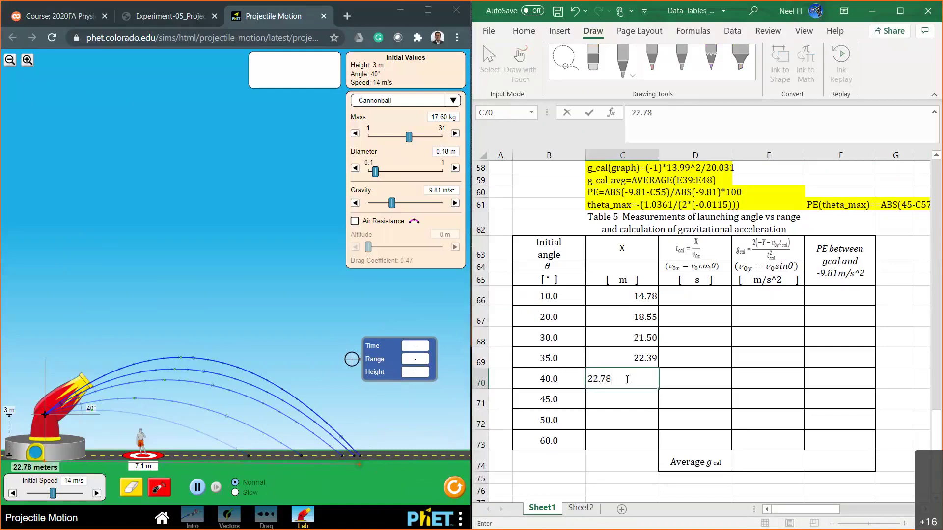
pyautogui.press('Return')
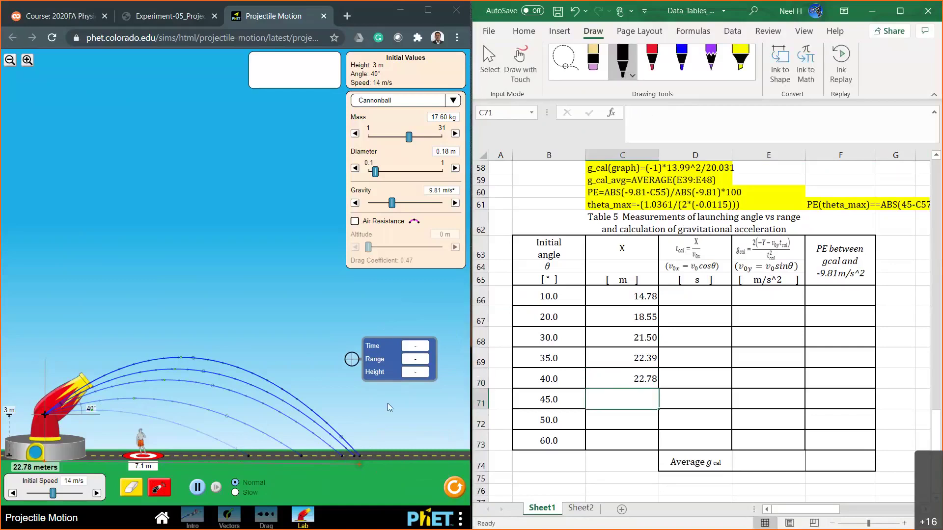
# - Fire the cannonball at 45° and check its landing point with the time-range-height probe
pyautogui.click(86, 385)
pyautogui.moveTo(86, 385); pyautogui.dragTo(83, 381)
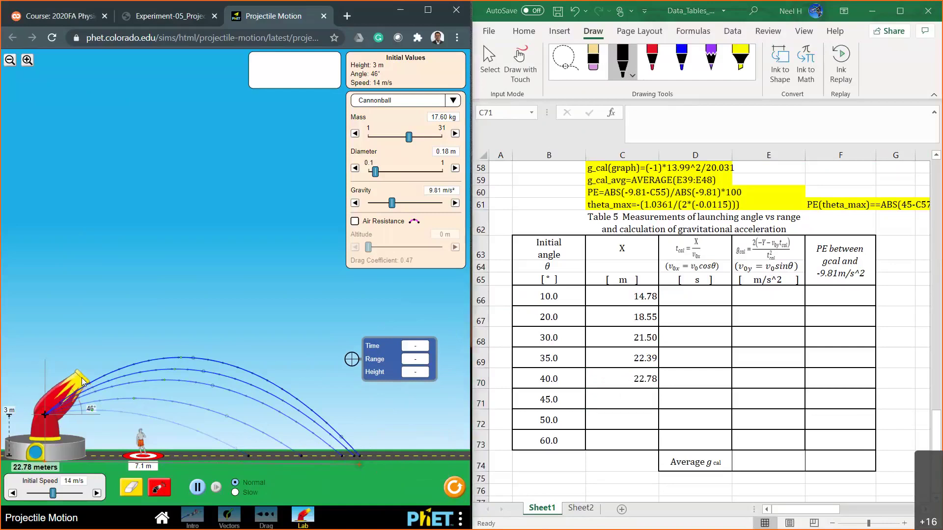
pyautogui.moveTo(82, 382); pyautogui.dragTo(82, 382)
pyautogui.click(159, 488)
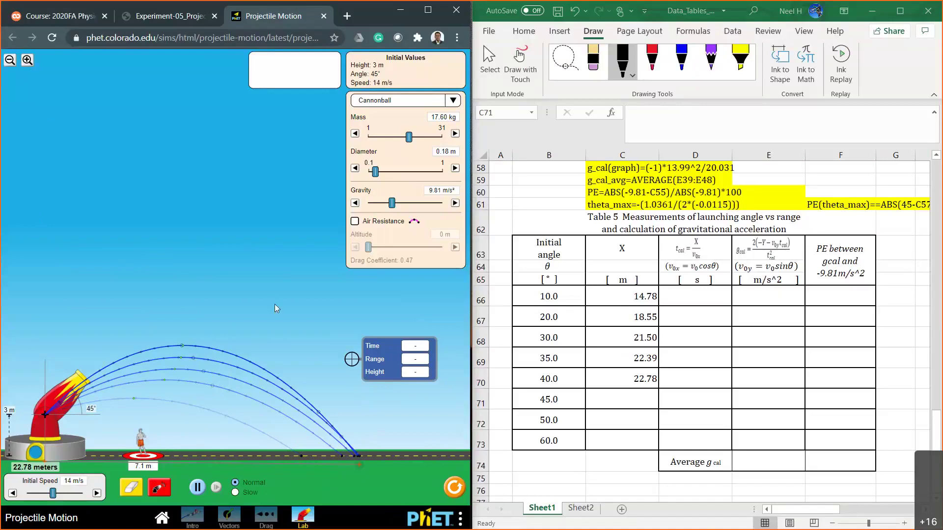
pyautogui.moveTo(381, 364); pyautogui.dragTo(387, 457)
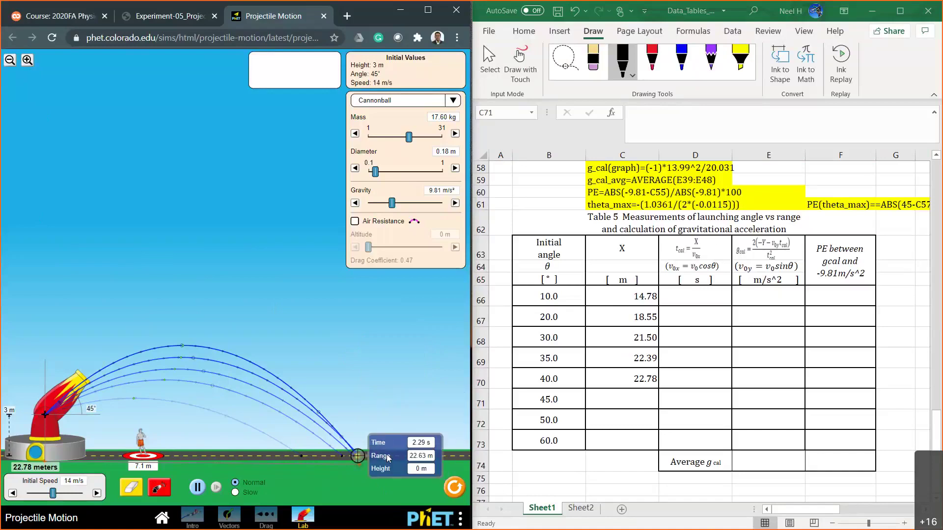
pyautogui.moveTo(388, 458)
pyautogui.mouseDown()
pyautogui.moveTo(396, 458)
pyautogui.moveTo(387, 459)
pyautogui.mouseUp()
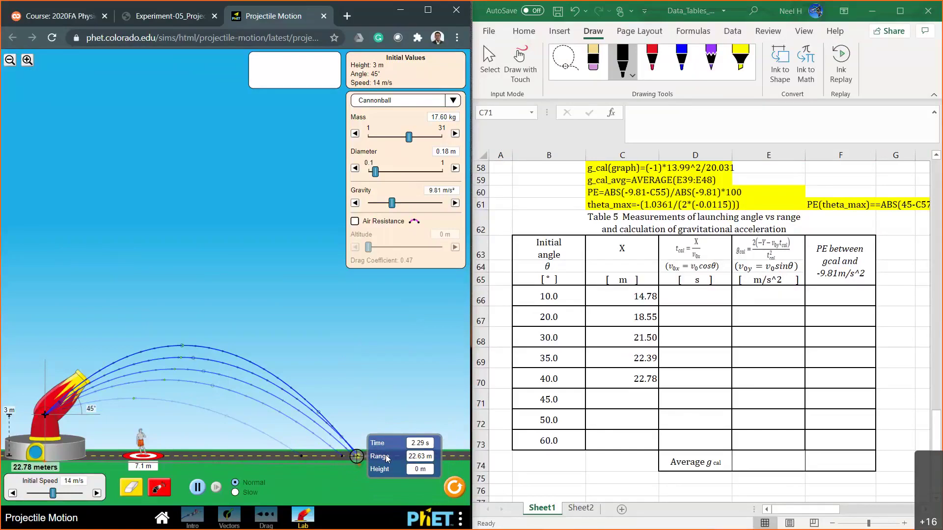
pyautogui.moveTo(387, 458); pyautogui.dragTo(408, 372)
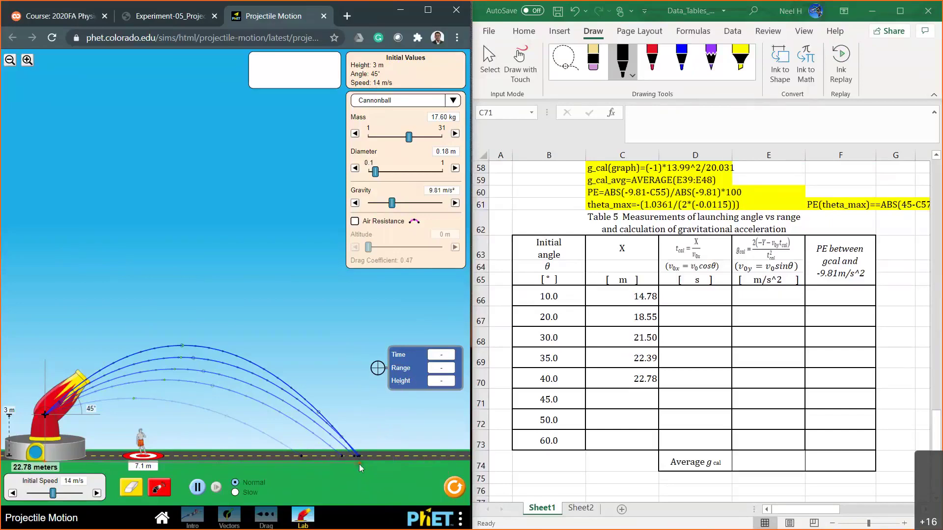
# - Extend the tape to the 45° landing point and record 22.64 as Table 5's X value for 45°
pyautogui.moveTo(357, 465); pyautogui.dragTo(356, 464)
pyautogui.moveTo(412, 369); pyautogui.dragTo(391, 352)
pyautogui.click(635, 404)
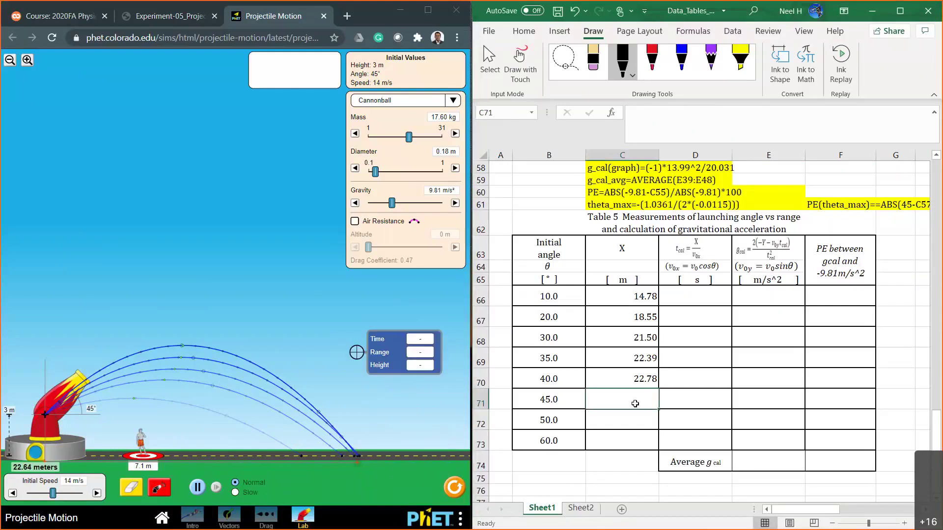
pyautogui.write('22.64')
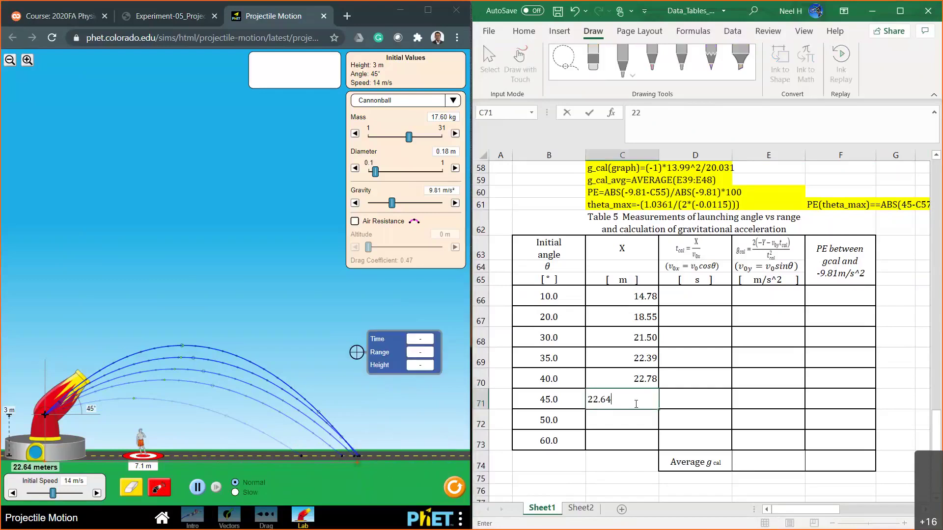
pyautogui.press('Return')
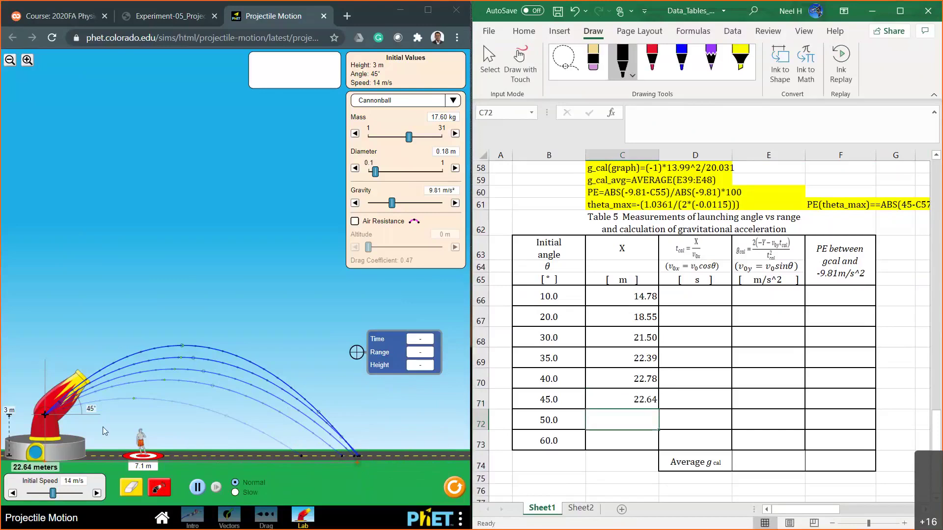
# - Aim the cannon at 50° and fire the cannonball
pyautogui.moveTo(79, 379); pyautogui.dragTo(77, 378)
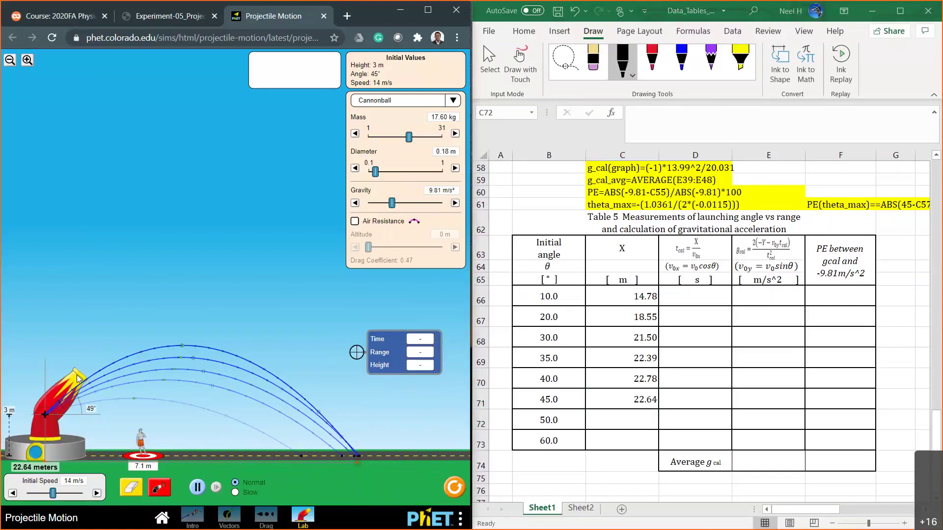
pyautogui.moveTo(76, 376); pyautogui.dragTo(76, 377)
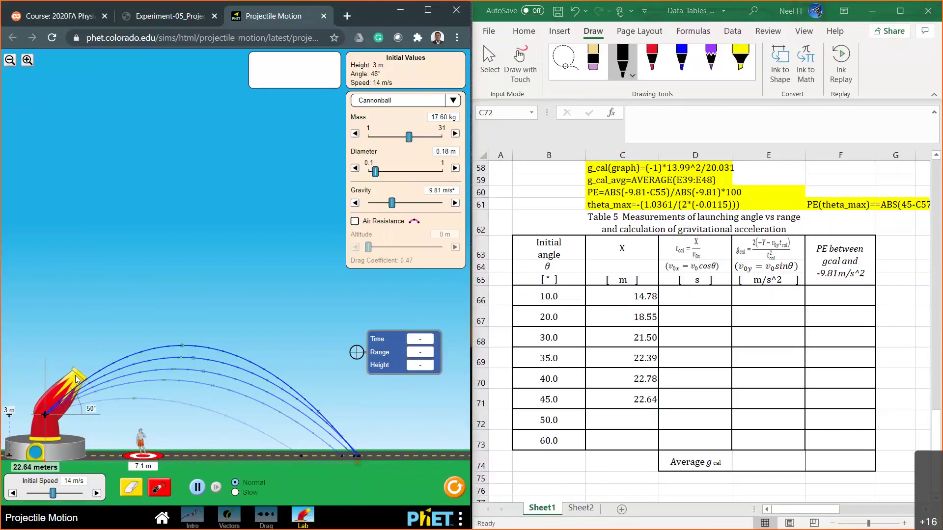
pyautogui.click(155, 487)
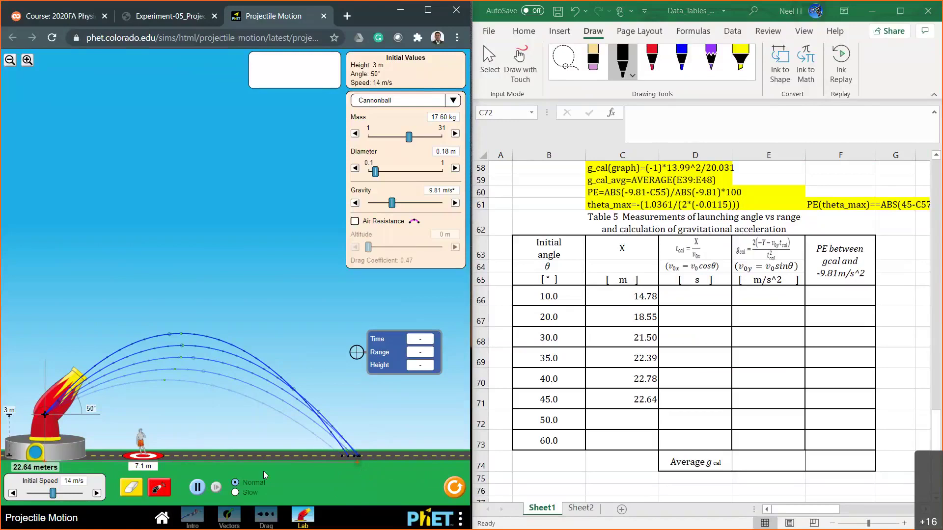
# - Clear the old trajectories, fire the 50° shot again and record 22.04 as Table 5's X value for 50°
pyautogui.click(131, 487)
pyautogui.click(156, 486)
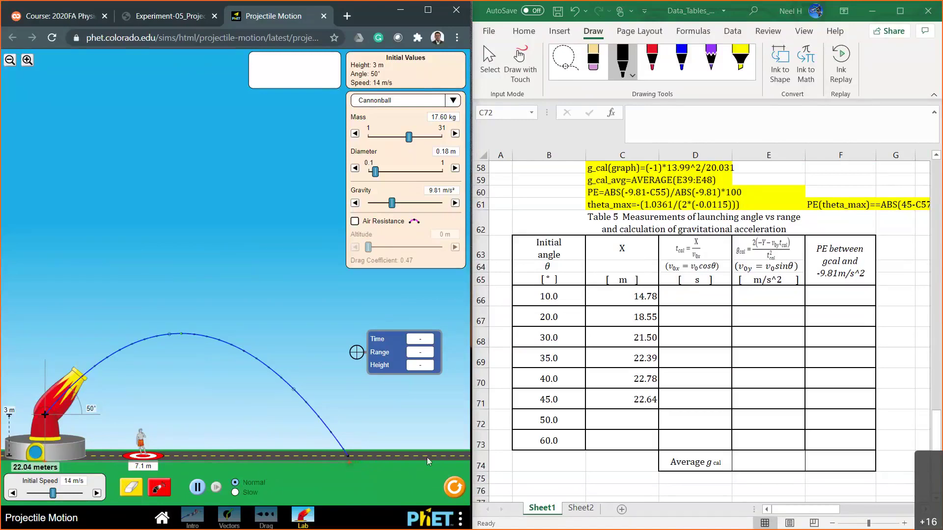
pyautogui.click(631, 412)
pyautogui.write('22.04')
pyautogui.press('Return')
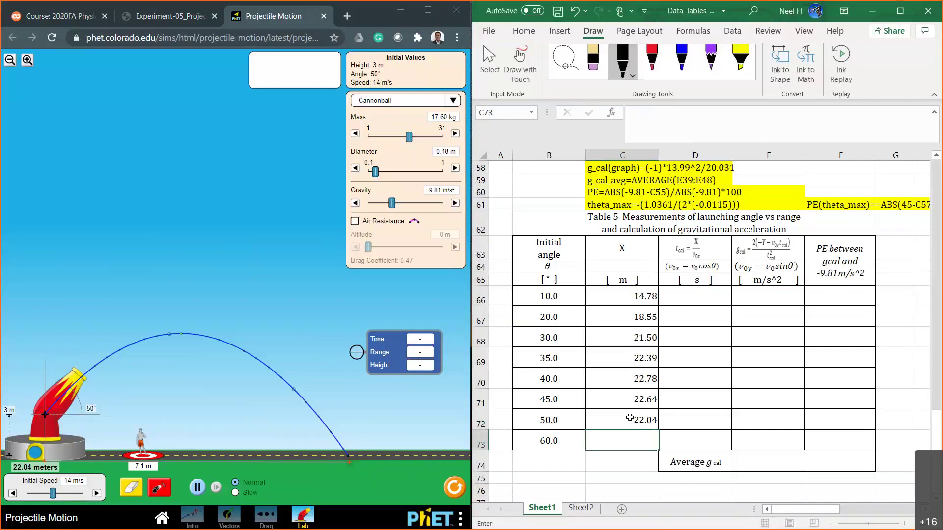
# - Fire the cannonball at 60° and extend the tape to its landing point
pyautogui.moveTo(77, 379); pyautogui.dragTo(70, 371)
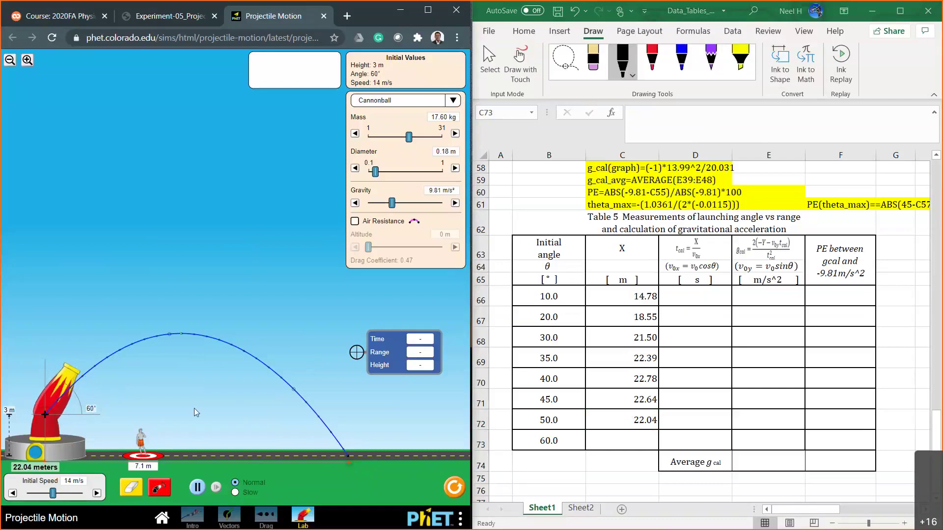
pyautogui.click(159, 488)
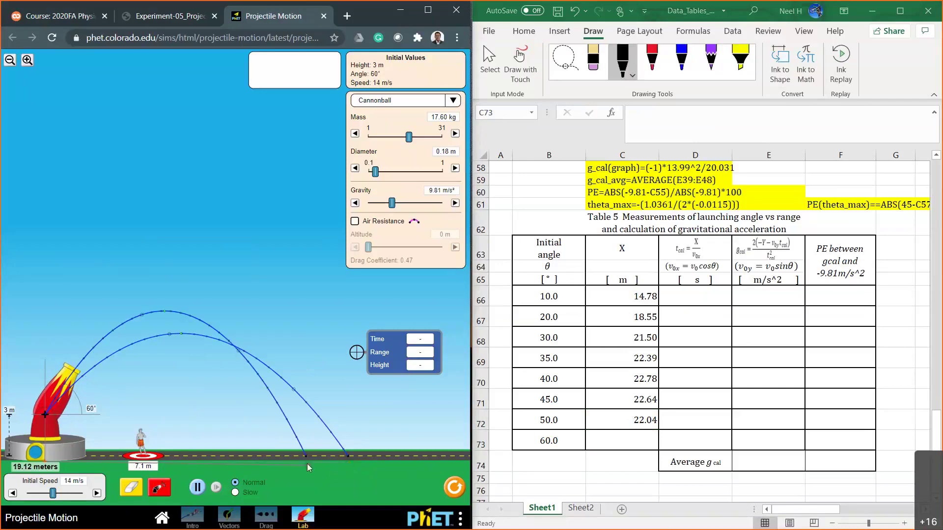
pyautogui.moveTo(306, 461); pyautogui.dragTo(305, 462)
# - Record 18.94 as Table 5's X value for the 60° launch
pyautogui.click(613, 442)
pyautogui.write('18.')
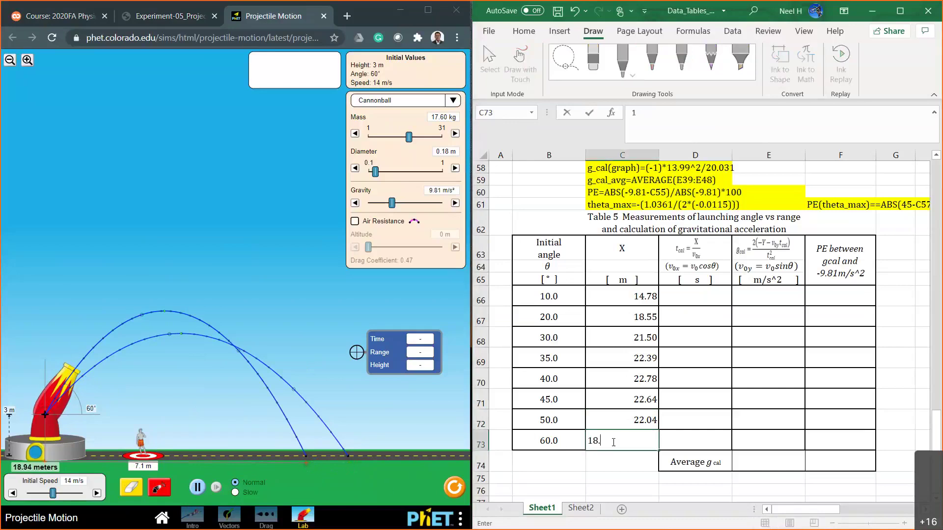
pyautogui.write('94')
pyautogui.press('Return')
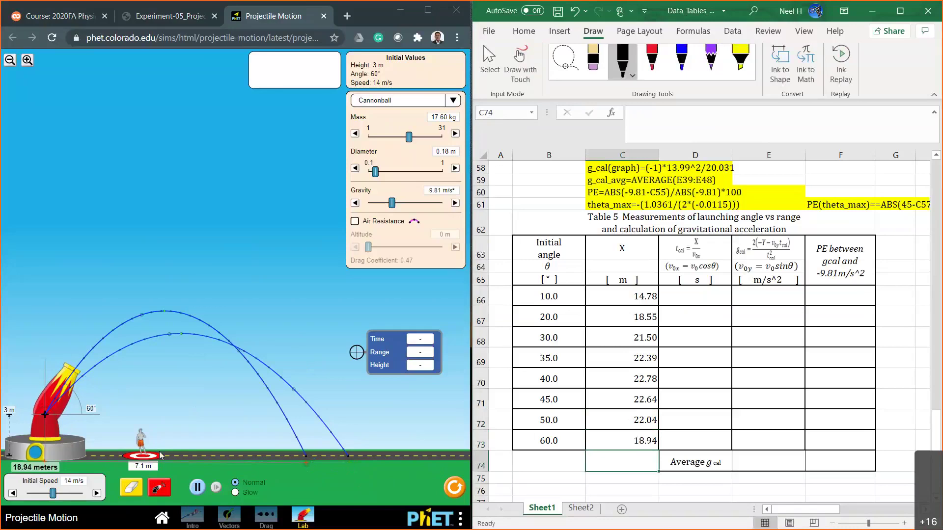
# - Fire additional cannonballs at 72° and 79° to compare their trajectories with the earlier shots
pyautogui.moveTo(68, 385); pyautogui.dragTo(58, 370)
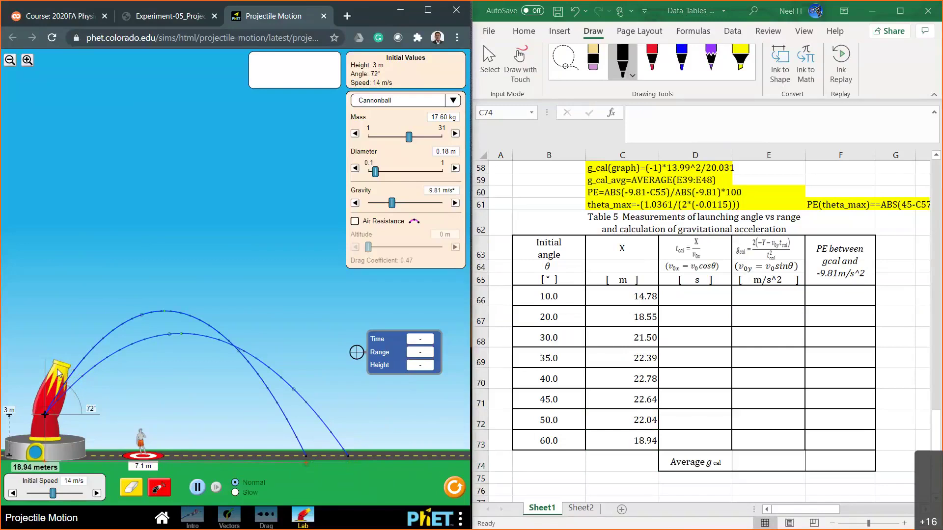
pyautogui.click(158, 489)
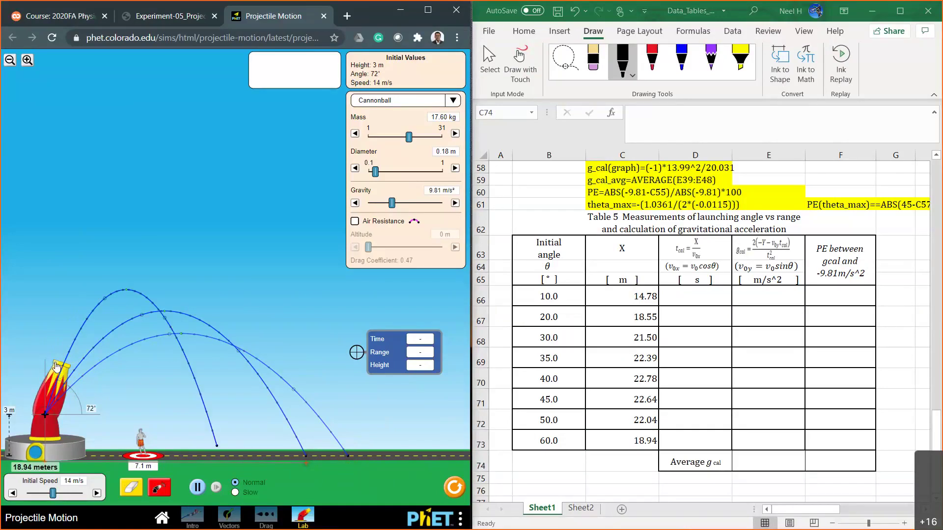
pyautogui.moveTo(57, 366); pyautogui.dragTo(52, 364)
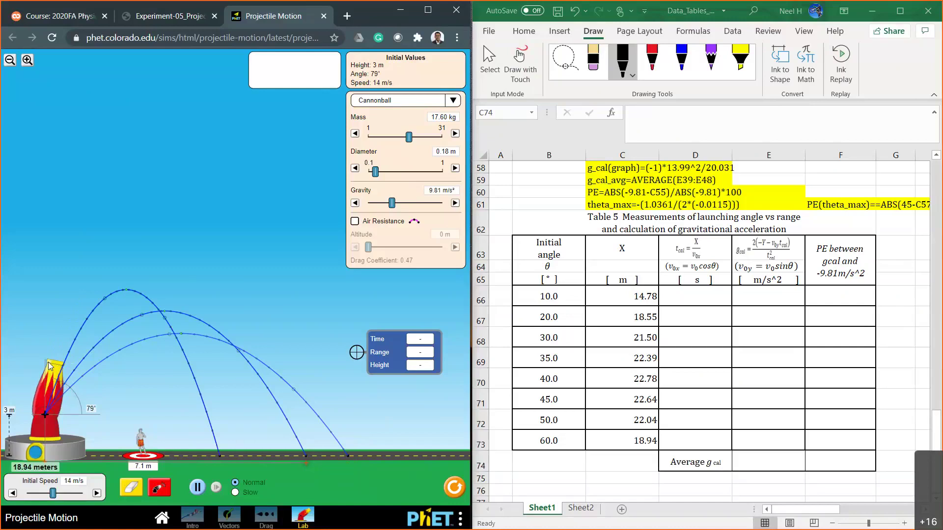
pyautogui.click(157, 489)
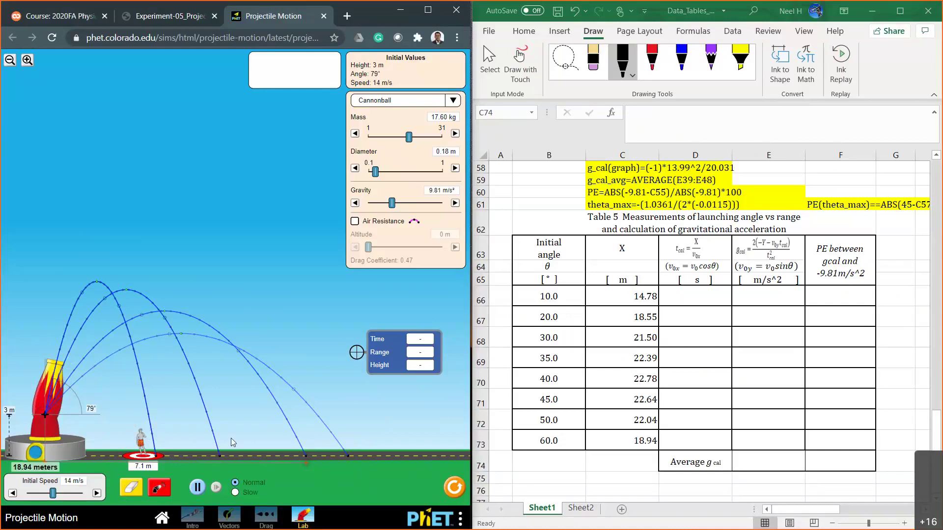
# - Calculate the 10° flight time in D66 with the formula =C66/(13.99*COS(RADIANS(B66)))
pyautogui.click(648, 464)
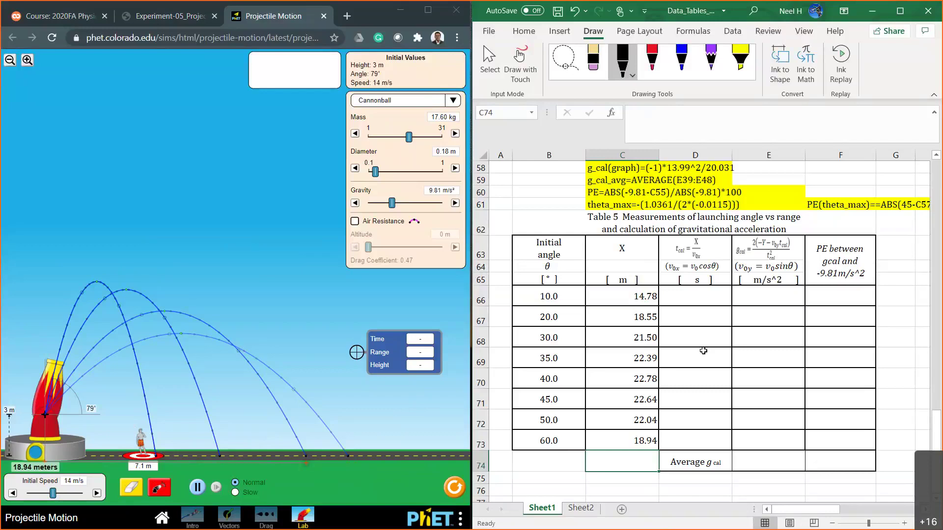
pyautogui.click(700, 296)
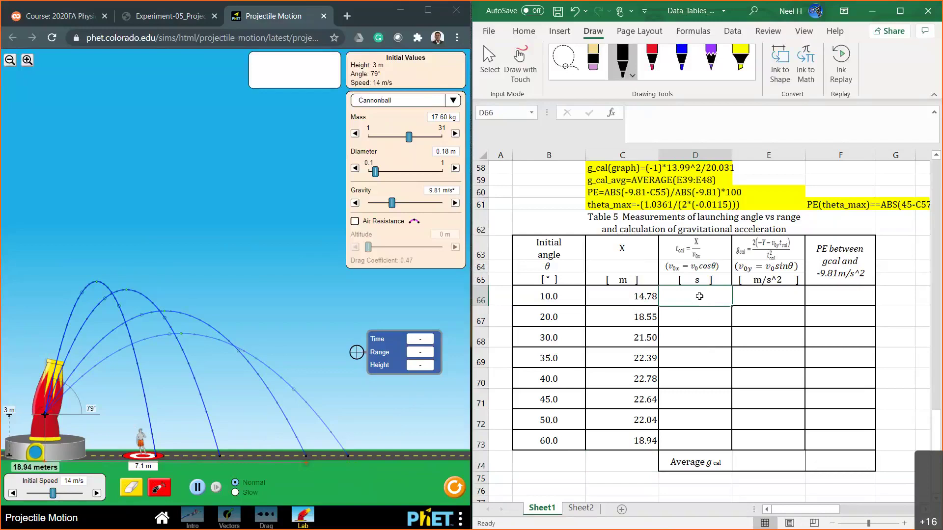
pyautogui.write('=')
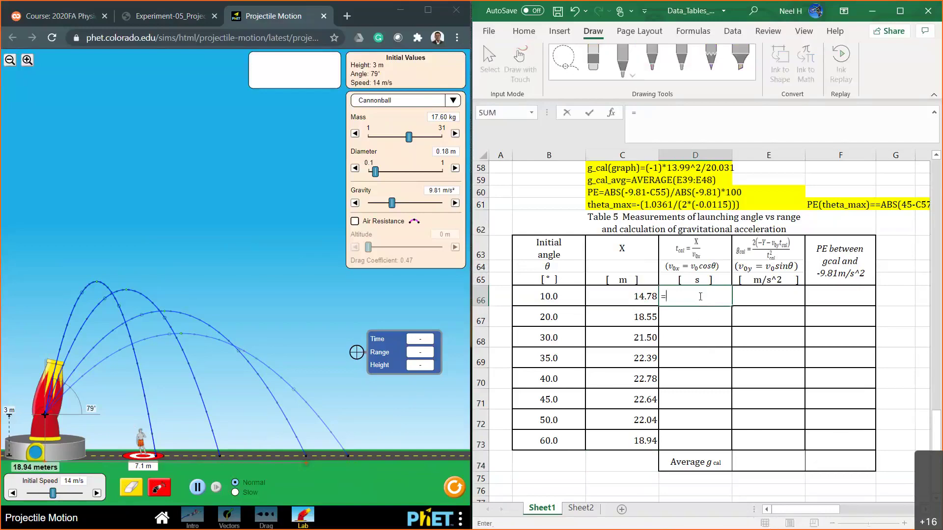
pyautogui.click(643, 300)
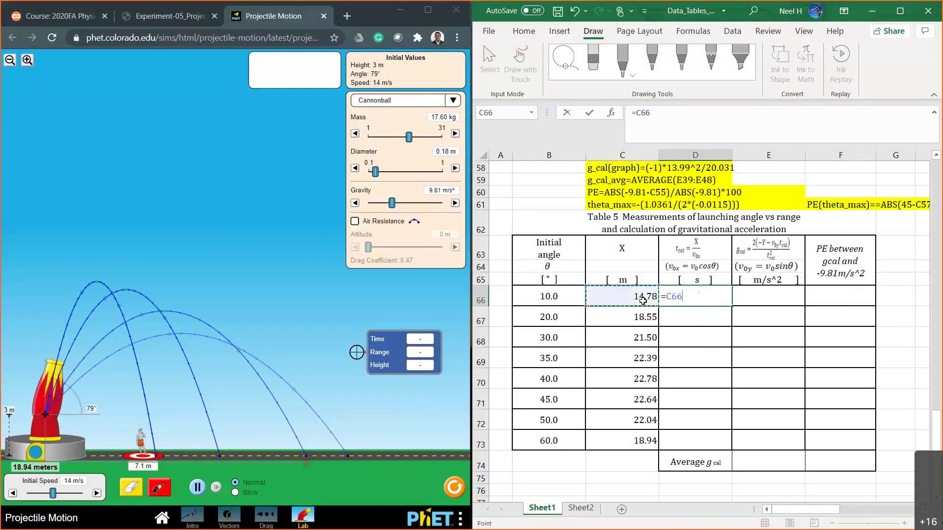
pyautogui.write('/(13.99')
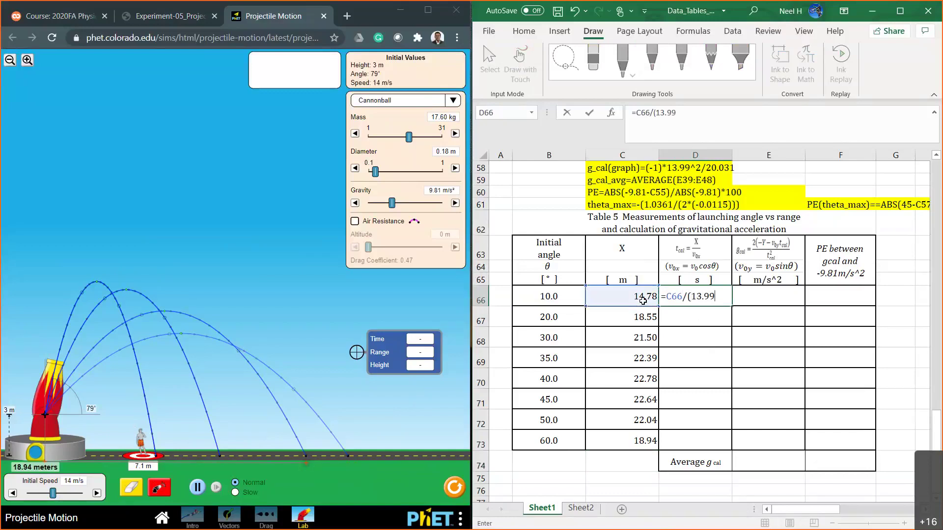
pyautogui.write('*cos')
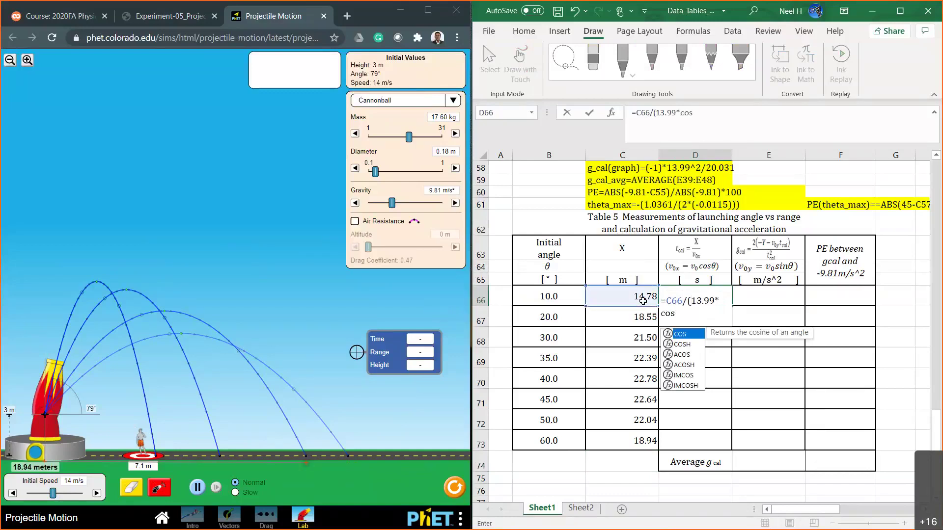
pyautogui.write('(')
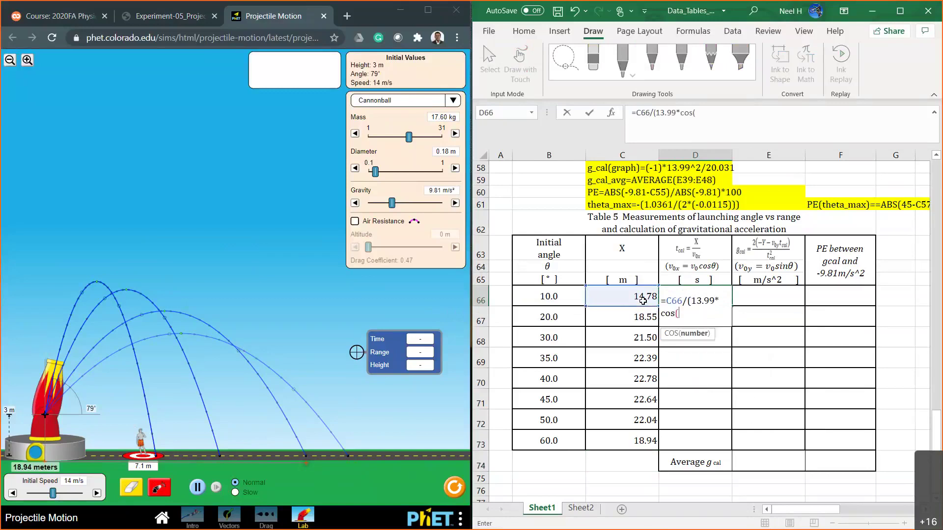
pyautogui.write('rad')
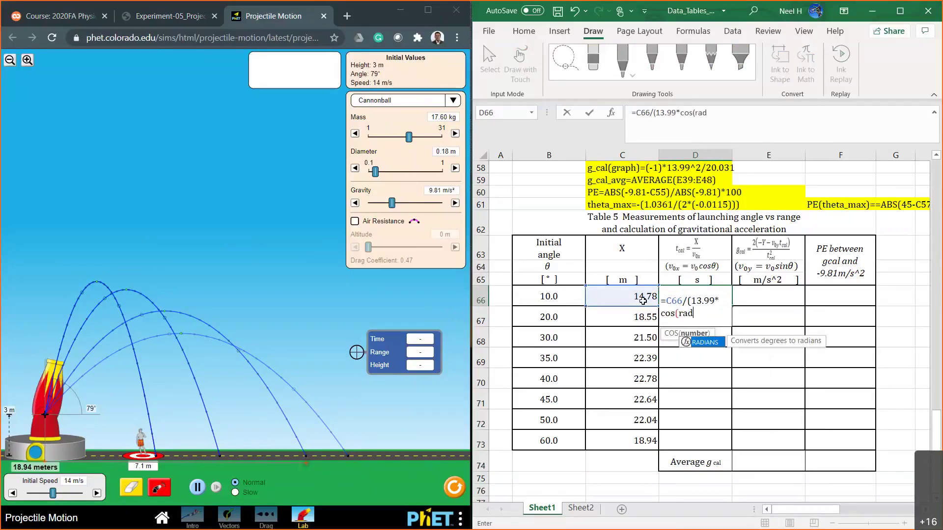
pyautogui.doubleClick(707, 342)
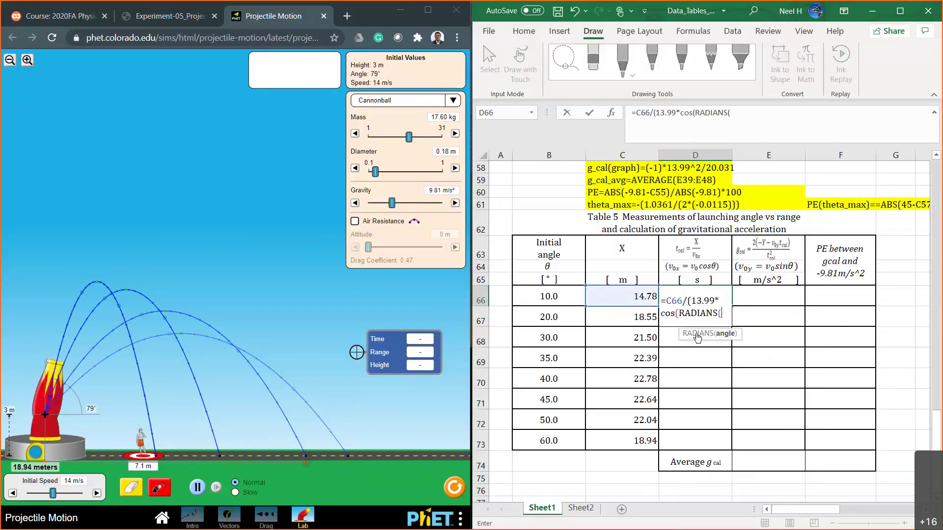
pyautogui.click(555, 297)
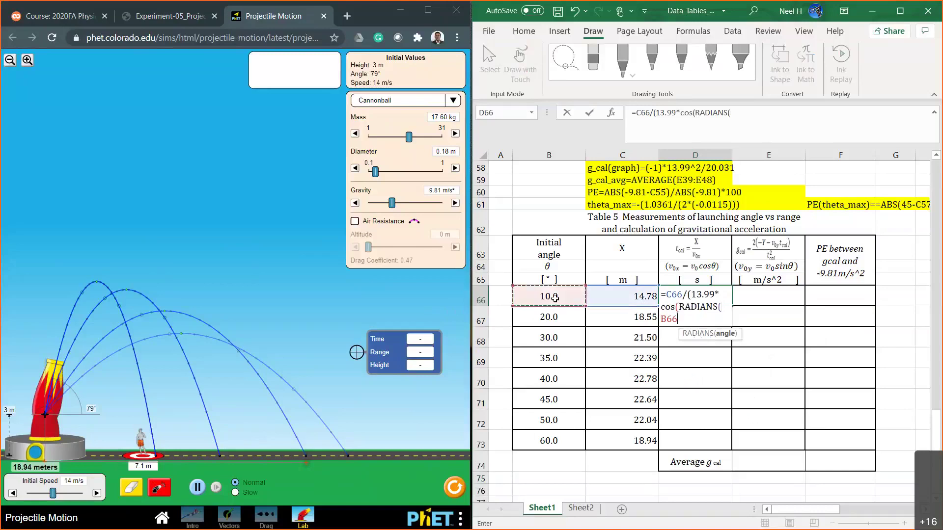
pyautogui.write(')))')
pyautogui.press('Return')
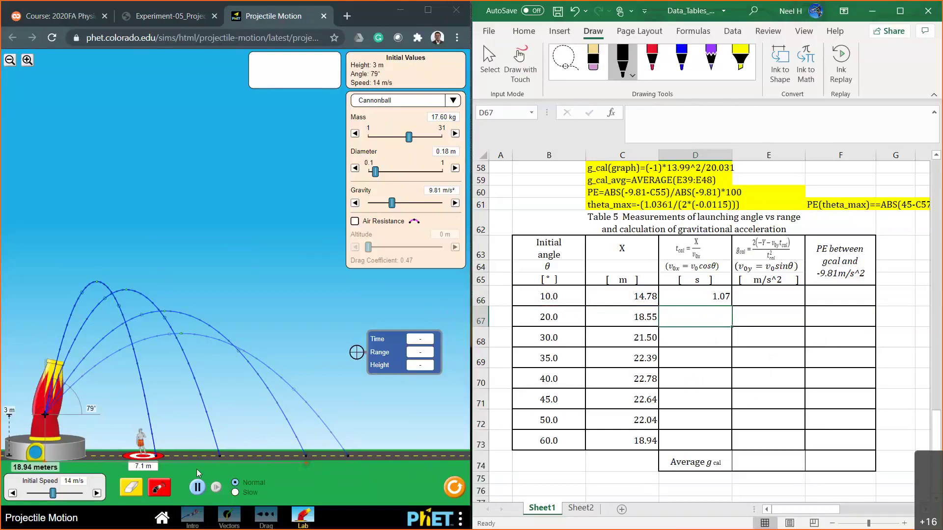
# - Fire the cannonball at 10° and check its flight time at the landing point with the time-range-height probe
pyautogui.click(57, 366)
pyautogui.moveTo(57, 365); pyautogui.dragTo(97, 407)
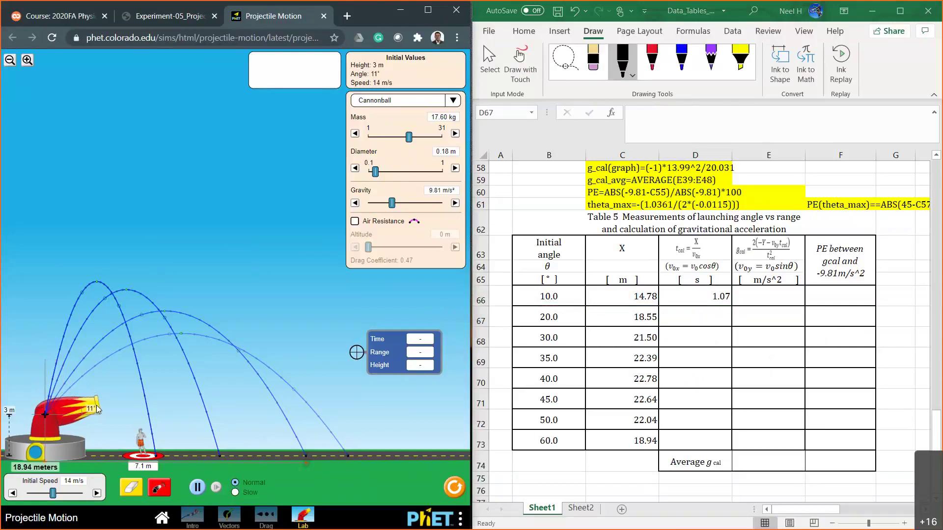
pyautogui.click(159, 487)
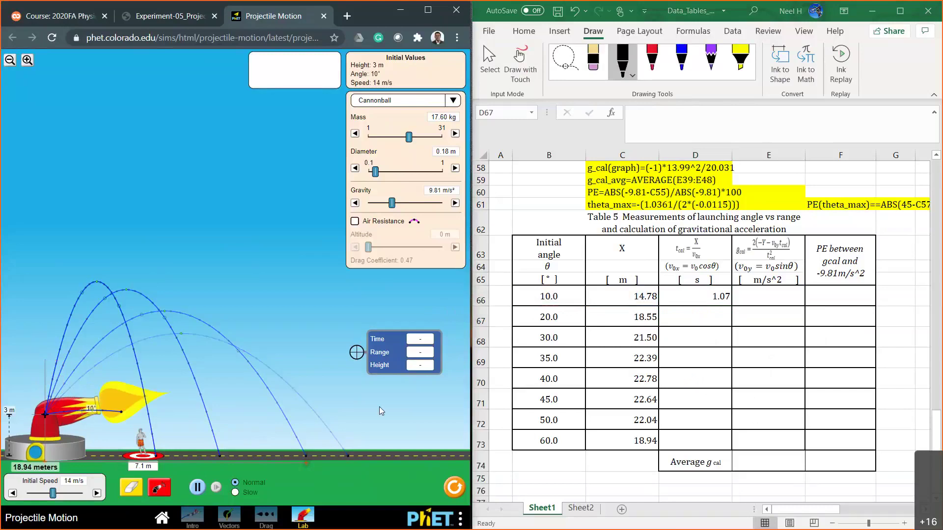
pyautogui.moveTo(419, 362); pyautogui.dragTo(293, 455)
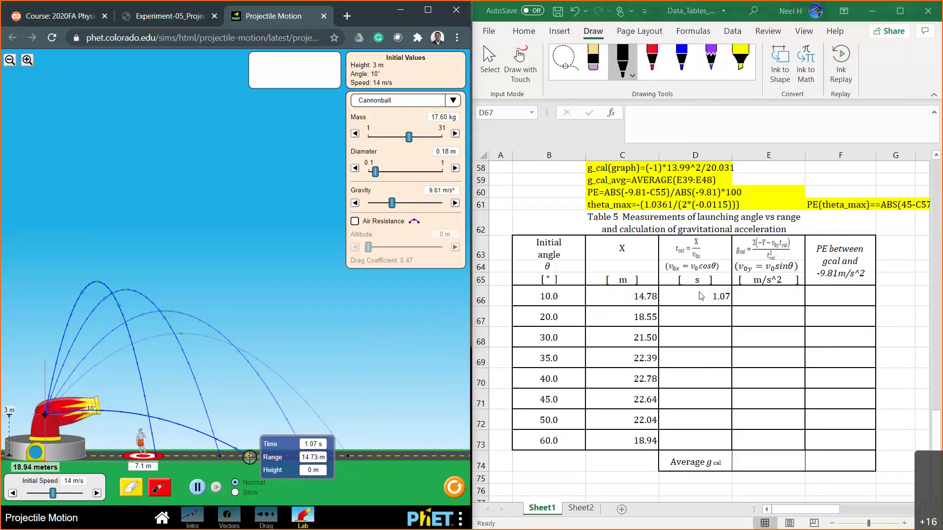
pyautogui.hotkey('alt', 'Tab')
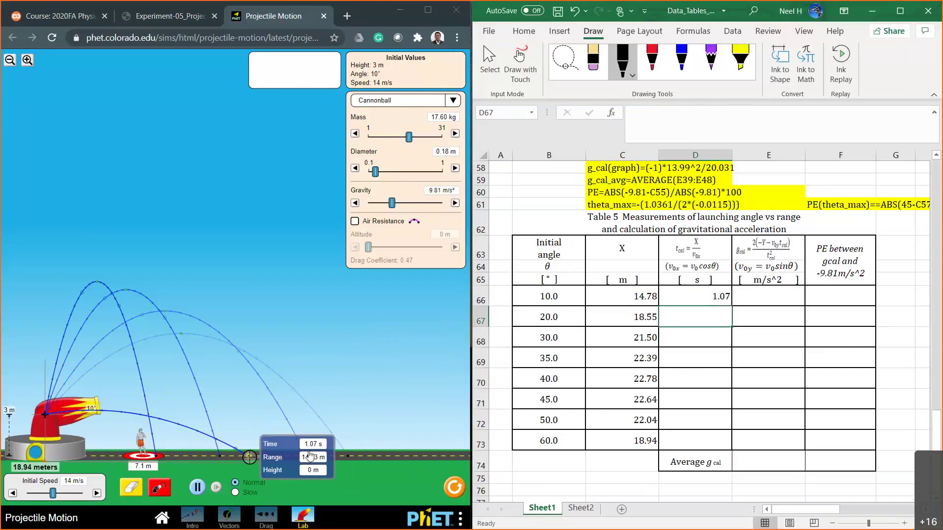
# - Enter the label t_cal in cell D77 below Table 5
pyautogui.click(700, 295)
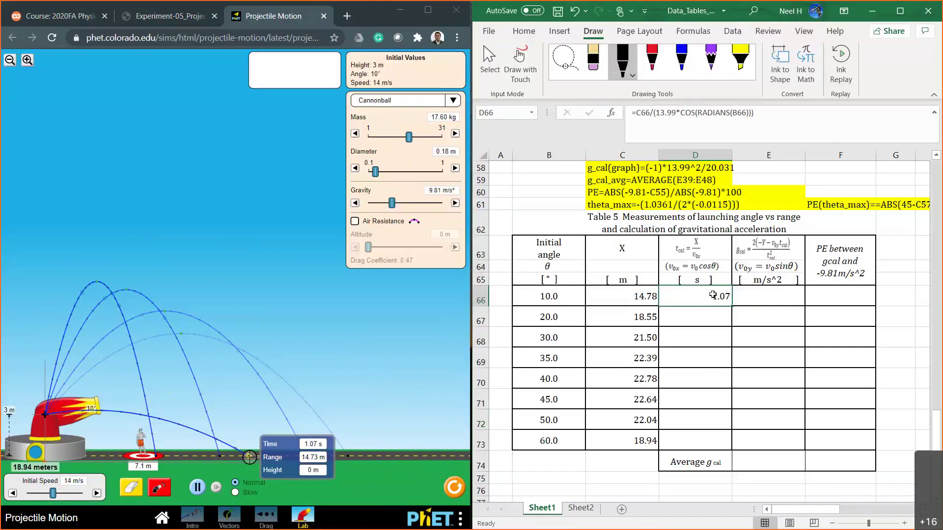
pyautogui.scroll(-2, 709, 354)
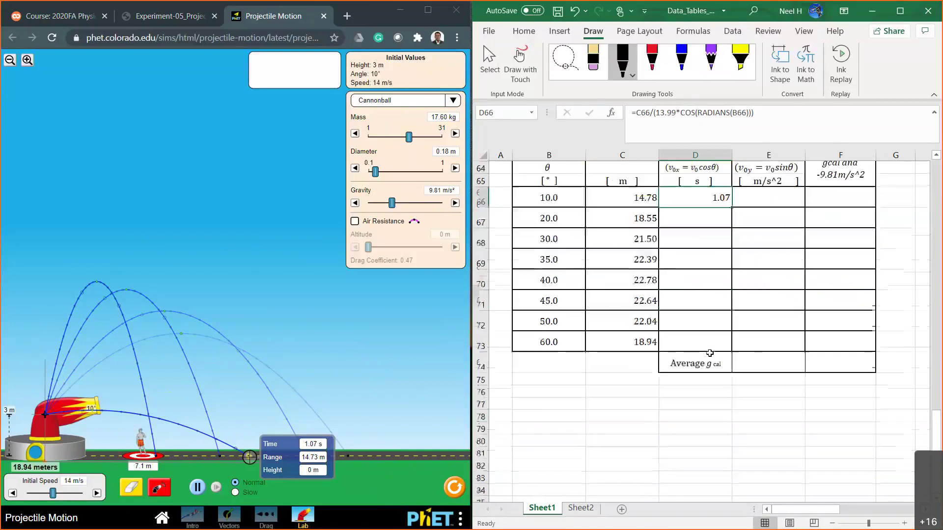
pyautogui.click(696, 405)
pyautogui.write('t_cal')
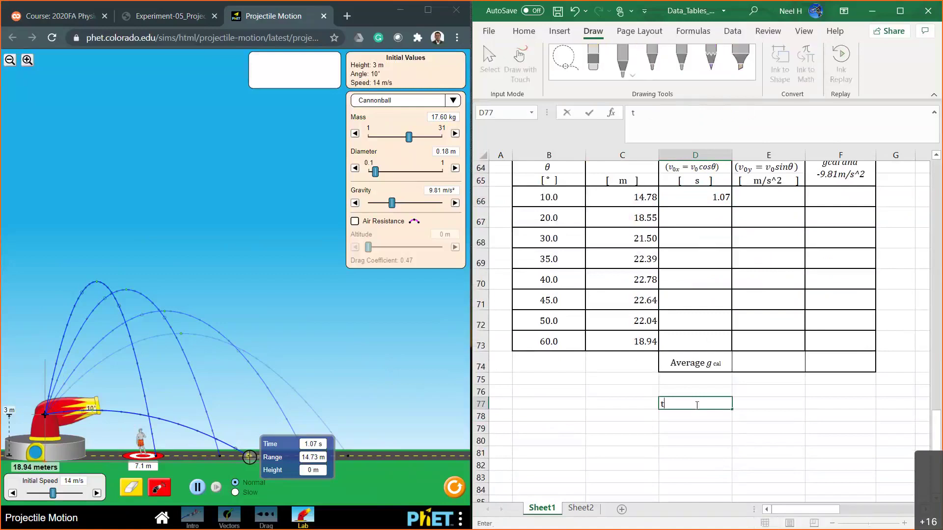
# - Copy the flight-time formula from D66 and append it to D77 so the note reads t_cal=C66/(13.99*COS(RADIANS(B66)))
pyautogui.click(731, 203)
pyautogui.moveTo(754, 112); pyautogui.dragTo(573, 124)
pyautogui.hotkey('ctrl', 'c')
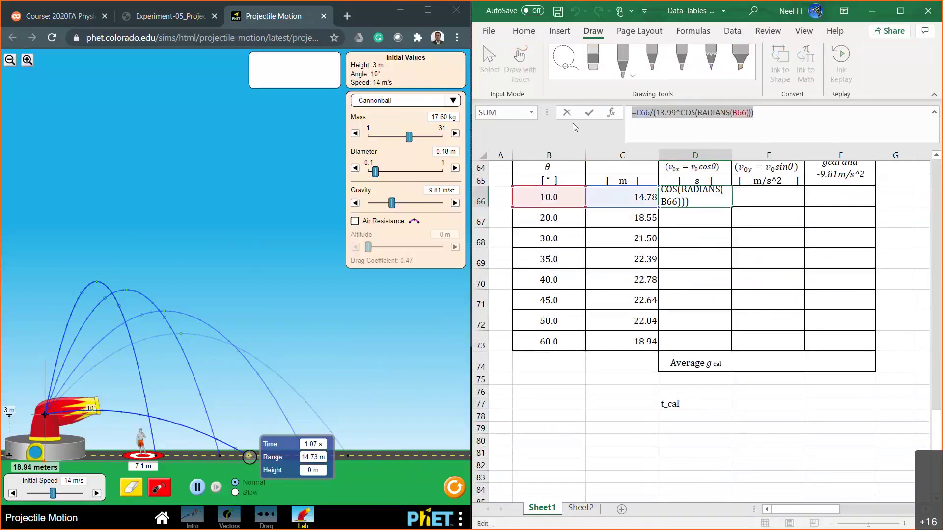
pyautogui.write('=')
pyautogui.click(684, 401)
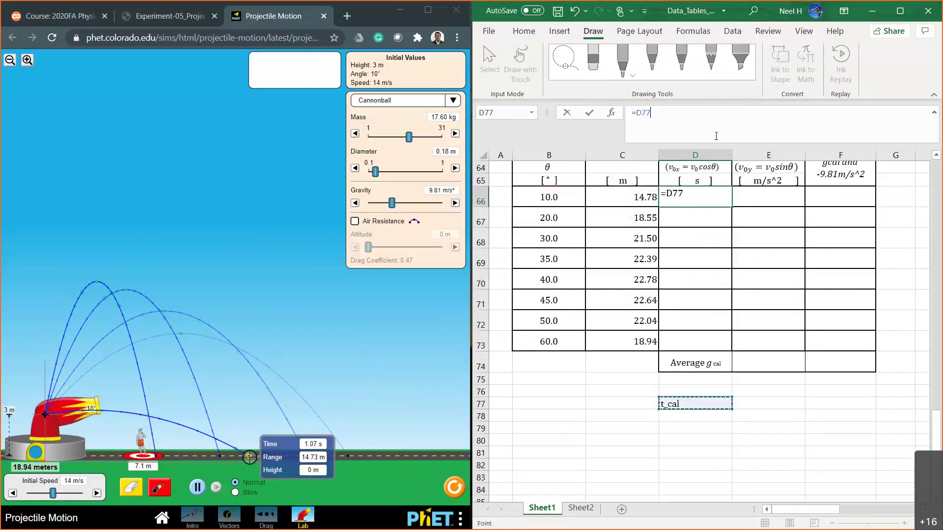
pyautogui.press('Return')
pyautogui.click(670, 405)
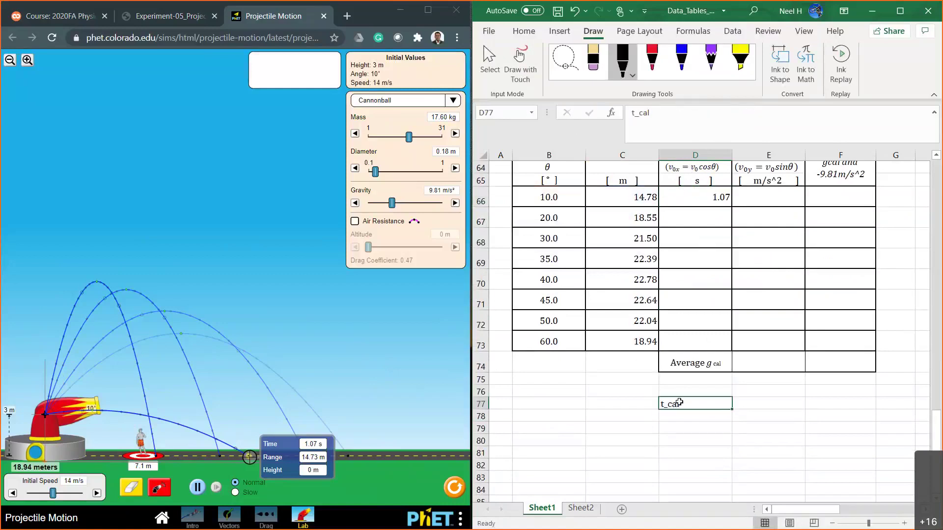
pyautogui.click(684, 108)
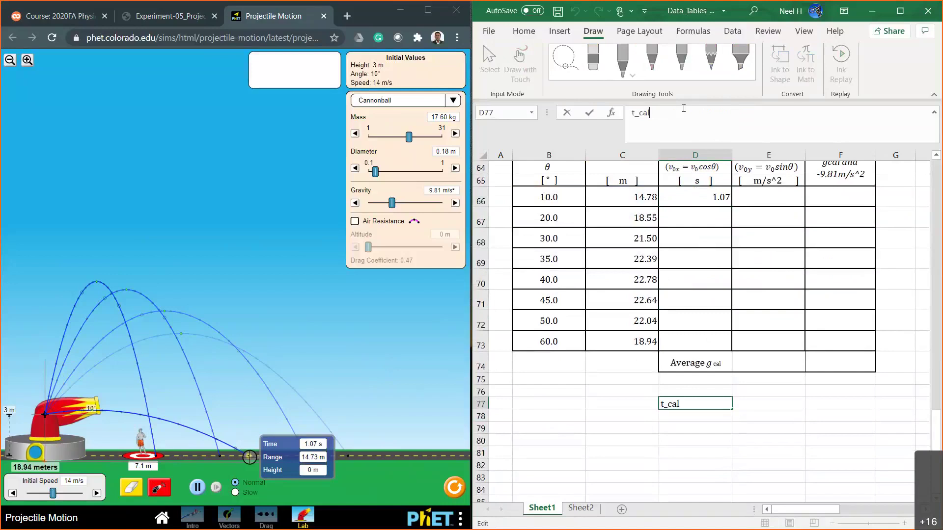
pyautogui.hotkey('ctrl', 'v')
pyautogui.press('Return')
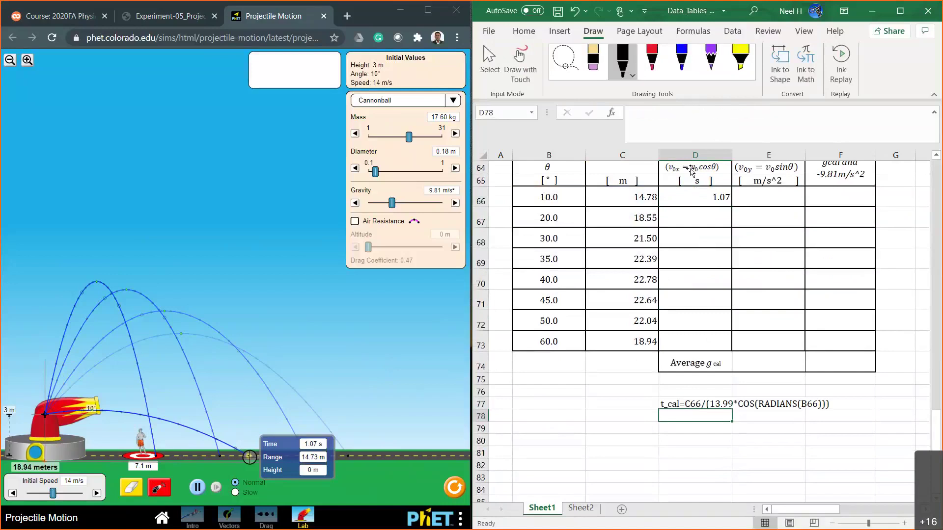
# - Highlight the t_cal formula note across D77:F77 in yellow
pyautogui.moveTo(664, 404); pyautogui.dragTo(837, 403)
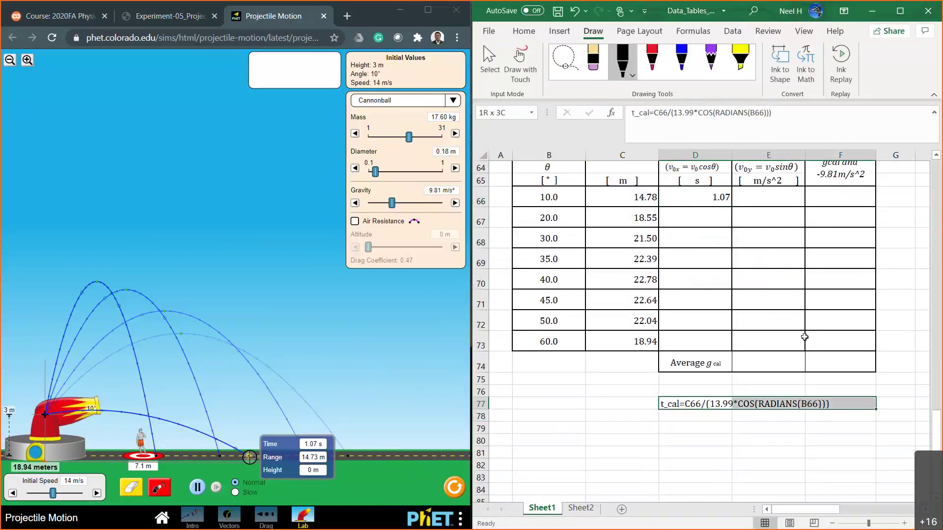
pyautogui.click(524, 31)
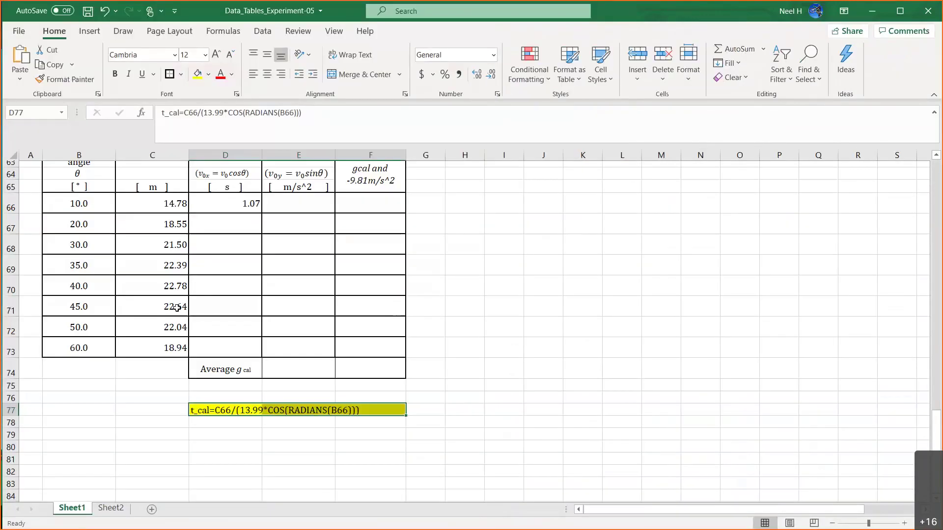
# - Fill the flight-time formula from D66 down to D73 for all launch angles in Table 5
pyautogui.scroll(-1, 415, 333)
pyautogui.click(456, 333)
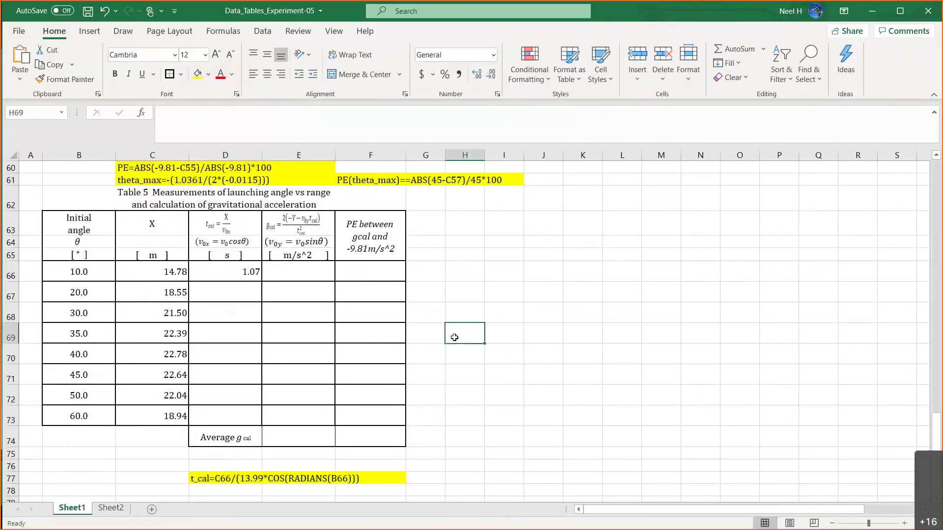
pyautogui.click(231, 270)
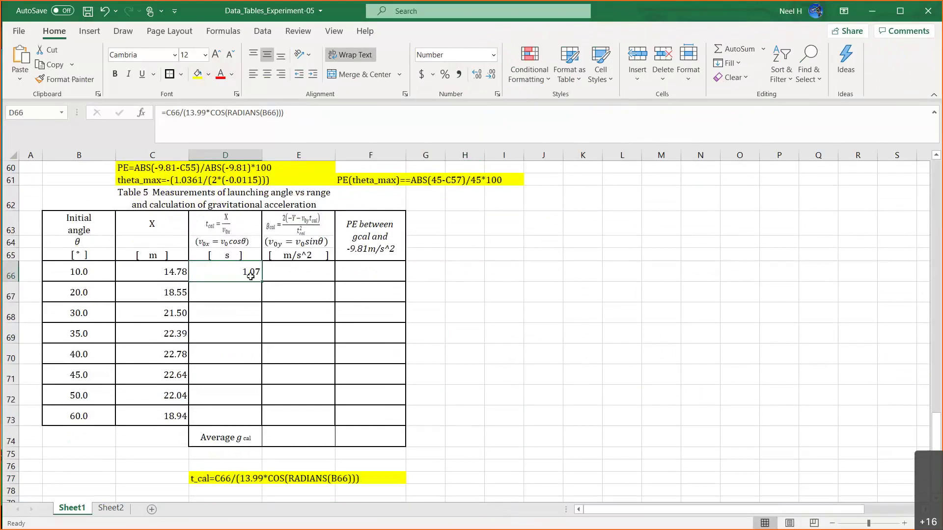
pyautogui.moveTo(262, 282); pyautogui.dragTo(259, 417)
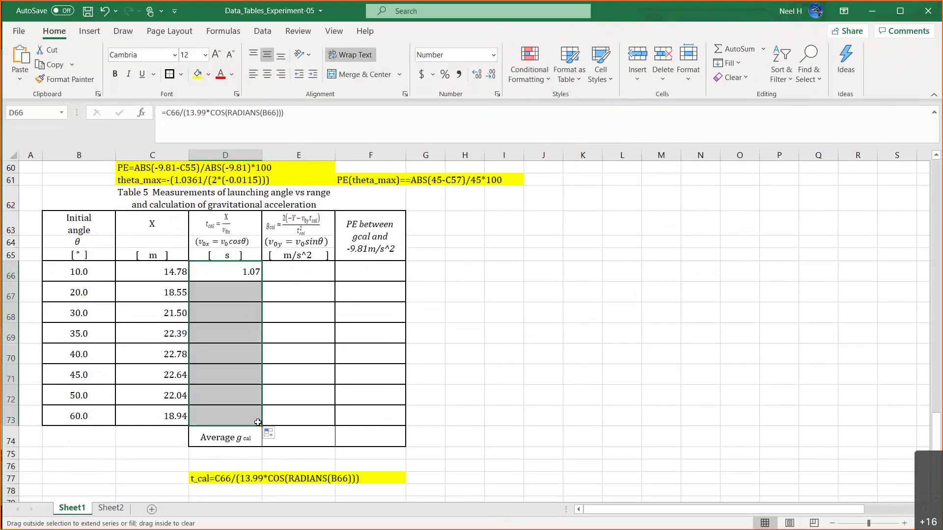
pyautogui.click(225, 272)
pyautogui.moveTo(81, 272); pyautogui.dragTo(77, 407)
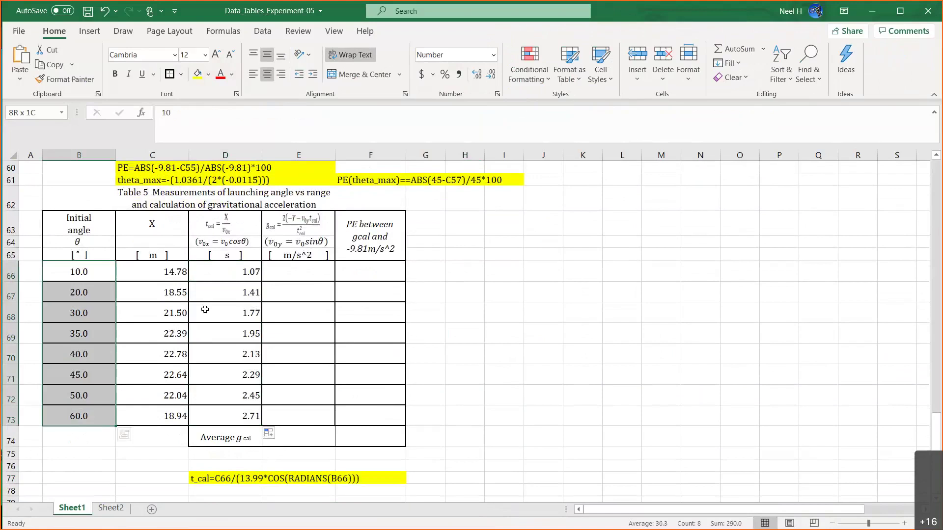
pyautogui.moveTo(238, 270); pyautogui.dragTo(223, 416)
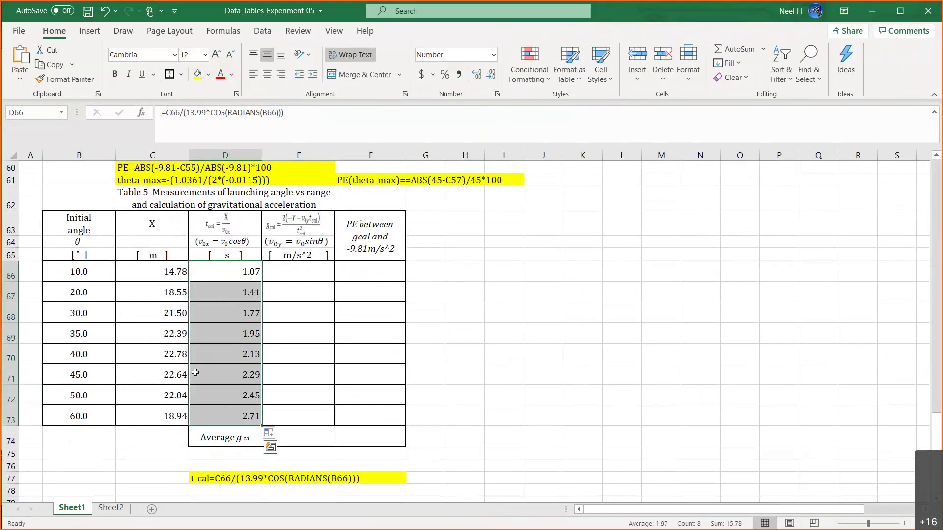
# - Enter the g_cal formula =2*(-3-(13.99*D66))/D66^2 in E66 for the 10° launch
pyautogui.click(304, 273)
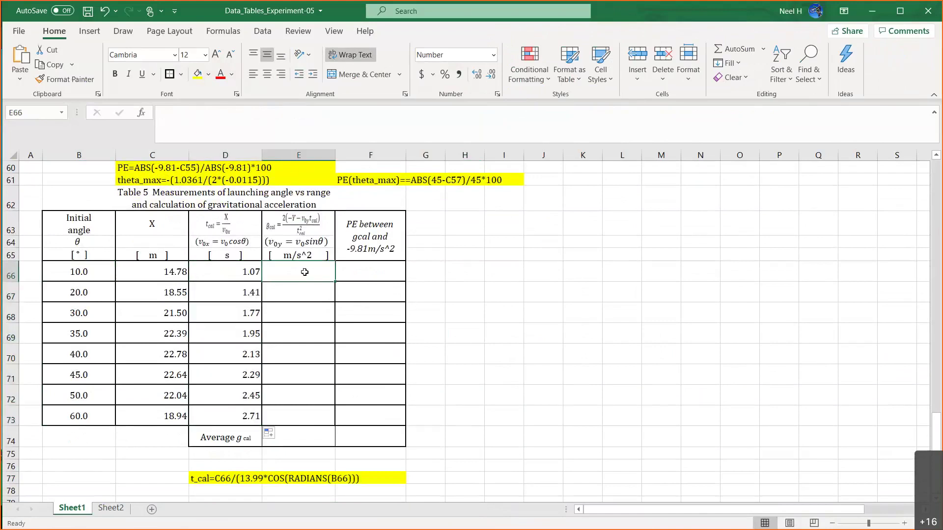
pyautogui.write('=')
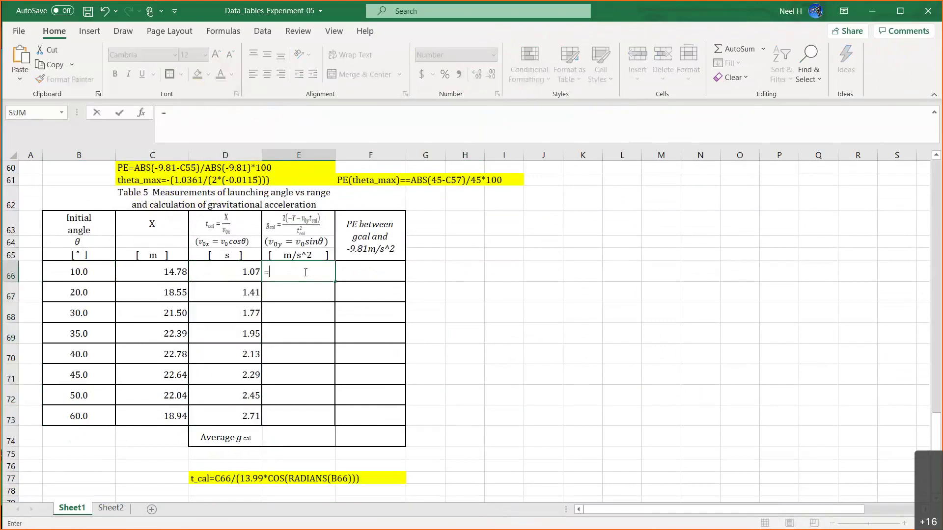
pyautogui.write('2*(')
pyautogui.write('-3')
pyautogui.write('-(13.99')
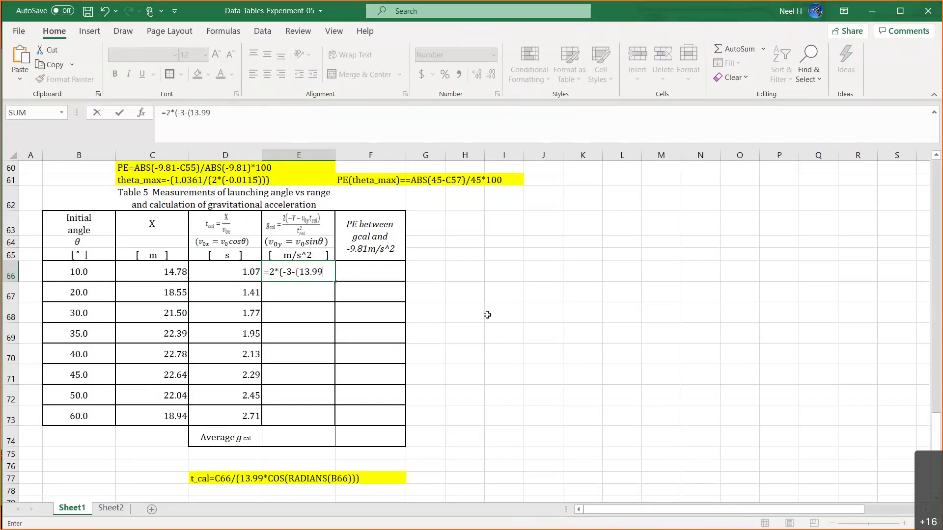
pyautogui.write('*')
pyautogui.click(236, 271)
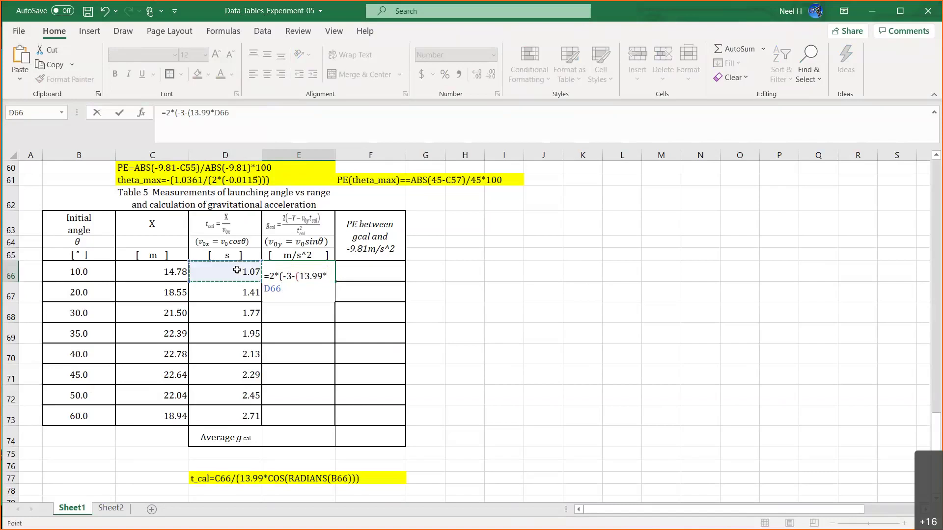
pyautogui.write('))')
pyautogui.write('/')
pyautogui.click(228, 274)
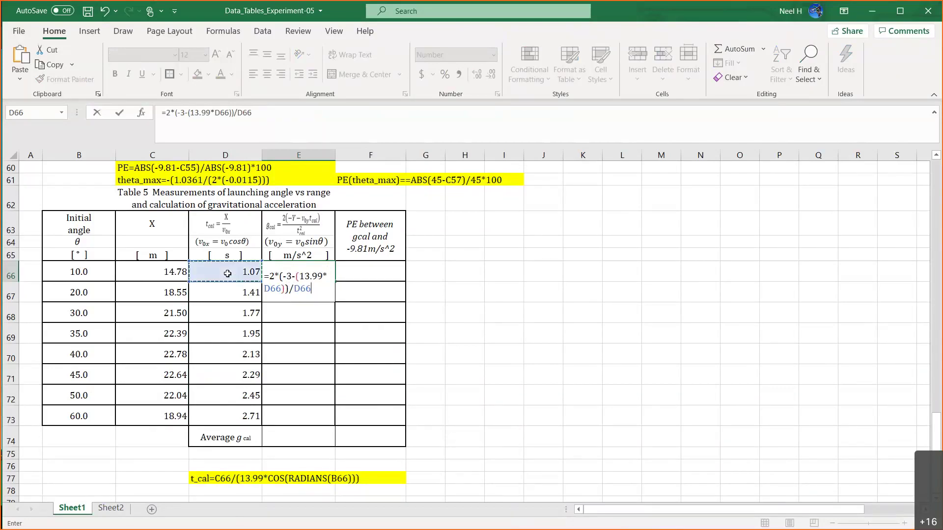
pyautogui.write('^2')
pyautogui.press('Return')
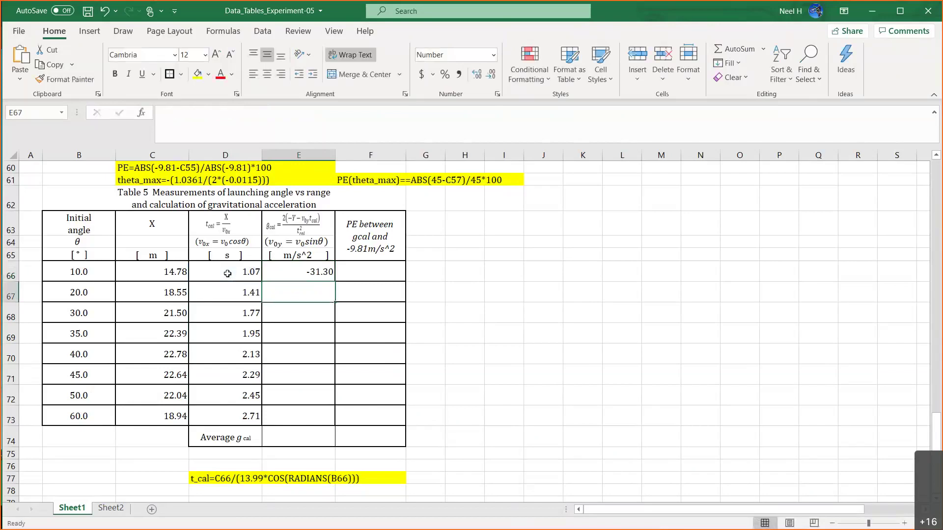
# - Insert the factor sin(RADIANS(B66) after 13.99 in E66's g_cal formula to use the vertical velocity component
pyautogui.click(317, 274)
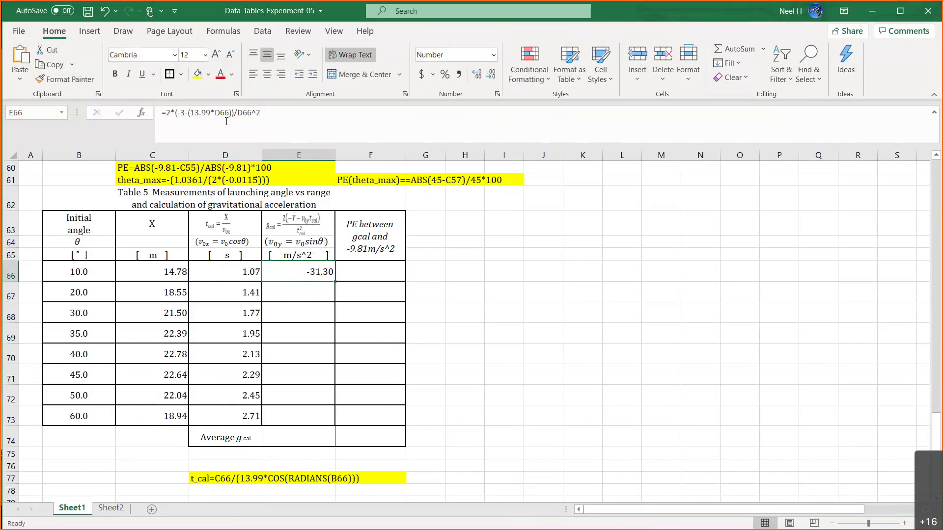
pyautogui.click(213, 112)
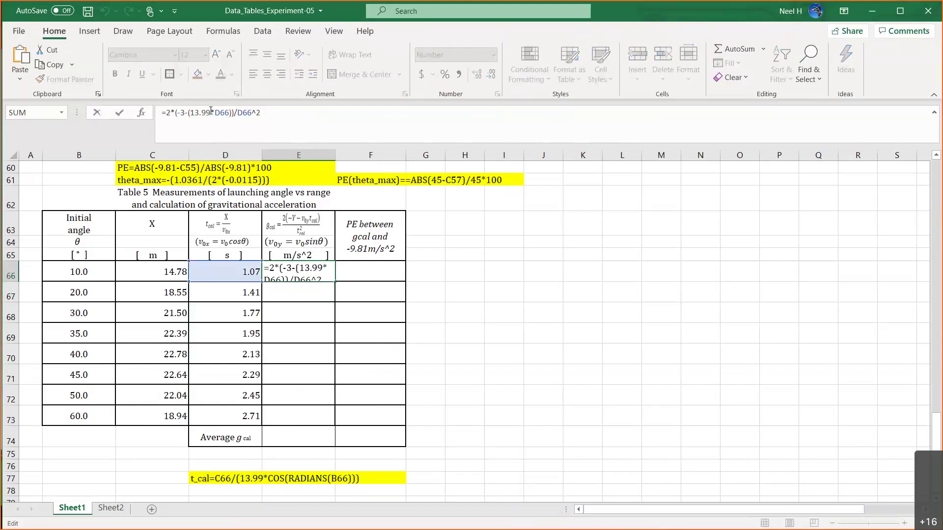
pyautogui.write('*sin')
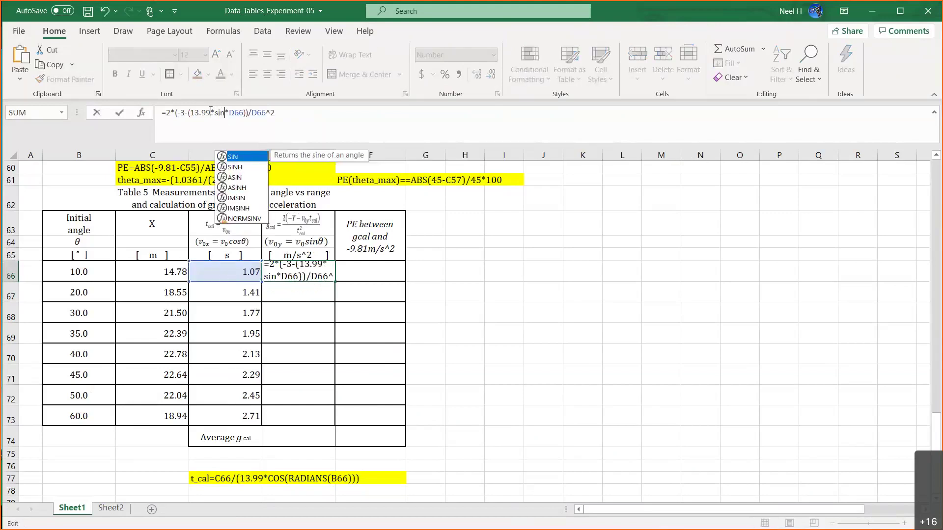
pyautogui.write('(')
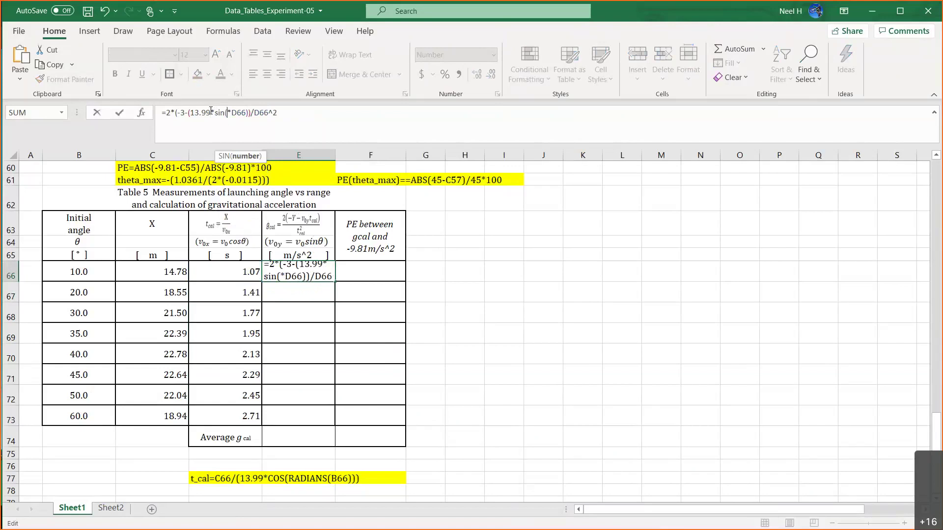
pyautogui.write('ra')
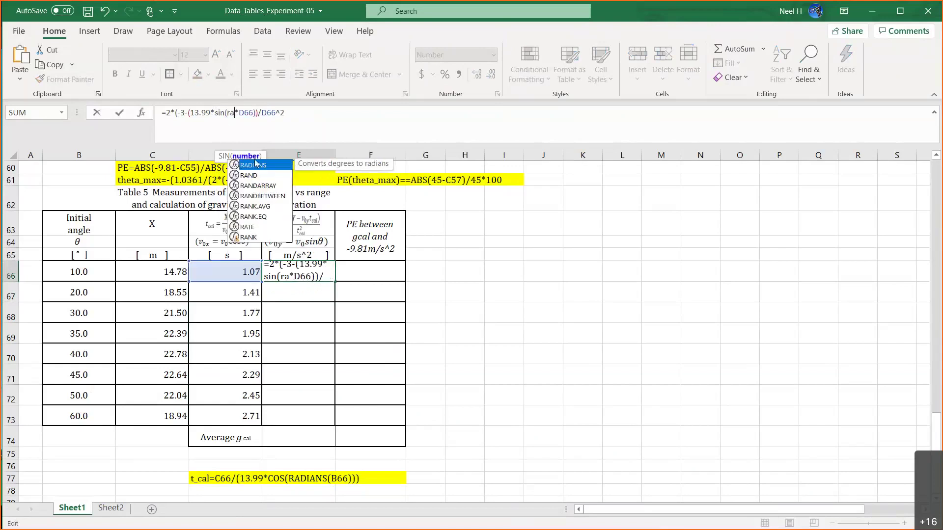
pyautogui.doubleClick(255, 164)
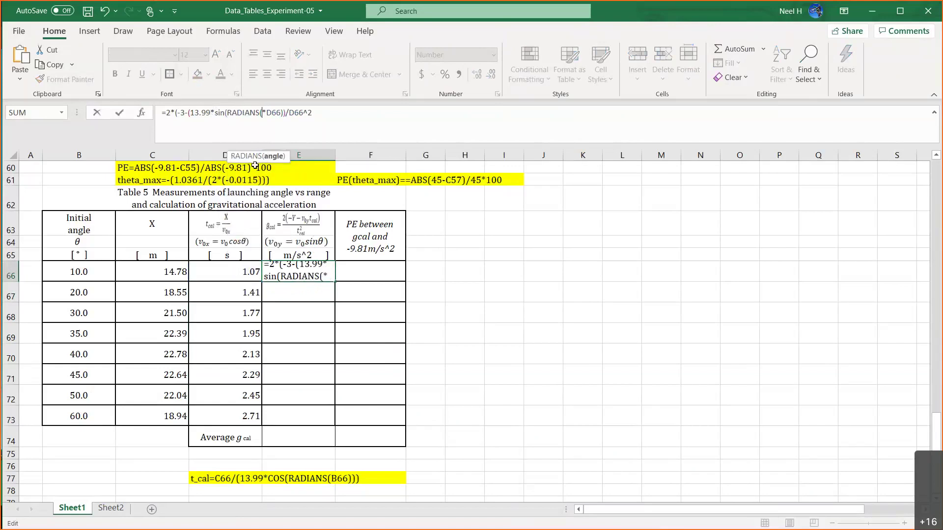
pyautogui.click(85, 274)
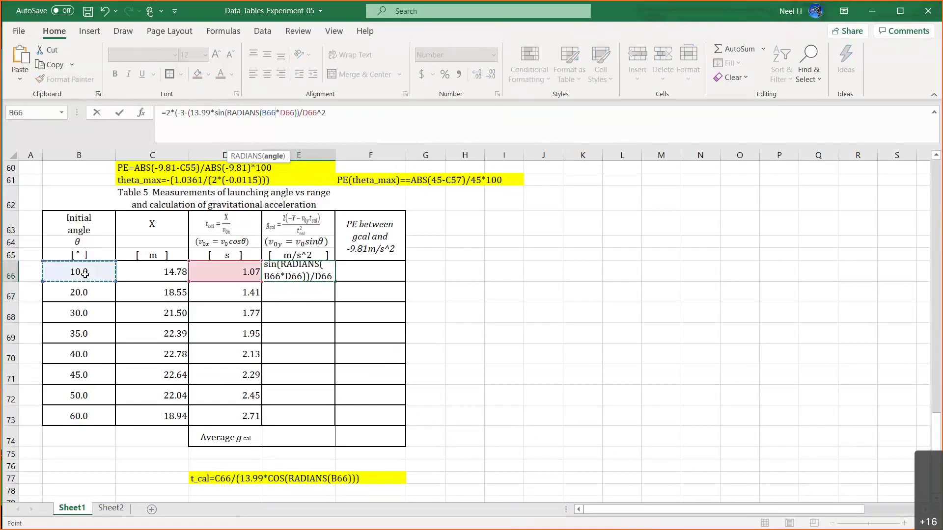
pyautogui.write(')')
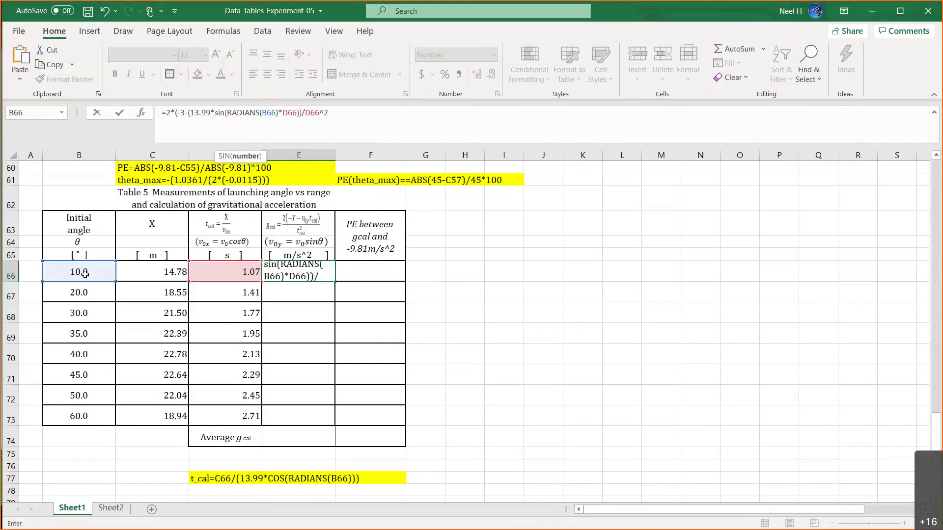
# - Reject the suggested correction and close the sine bracket so E66 reads =2*(-3-(13.99*SIN(RADIANS(B66))*D66))/D66^2
pyautogui.press('Return')
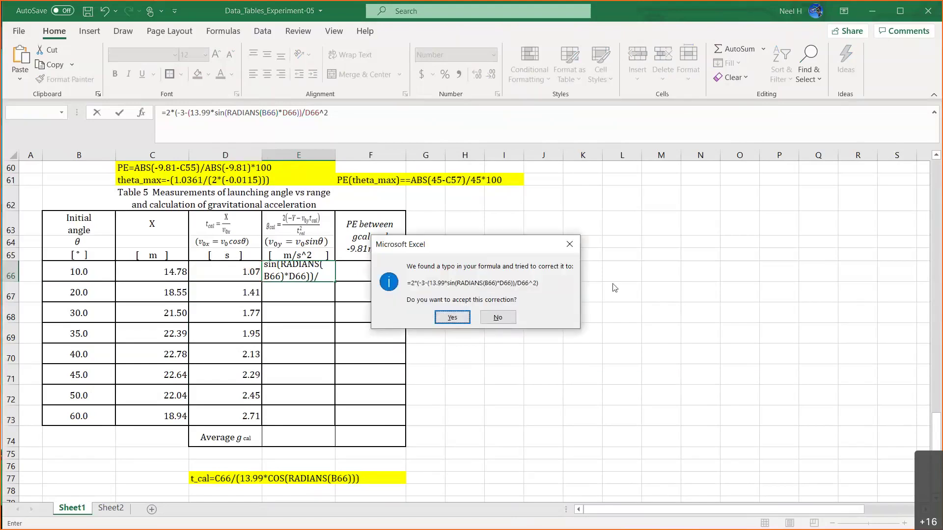
pyautogui.click(566, 244)
pyautogui.click(480, 304)
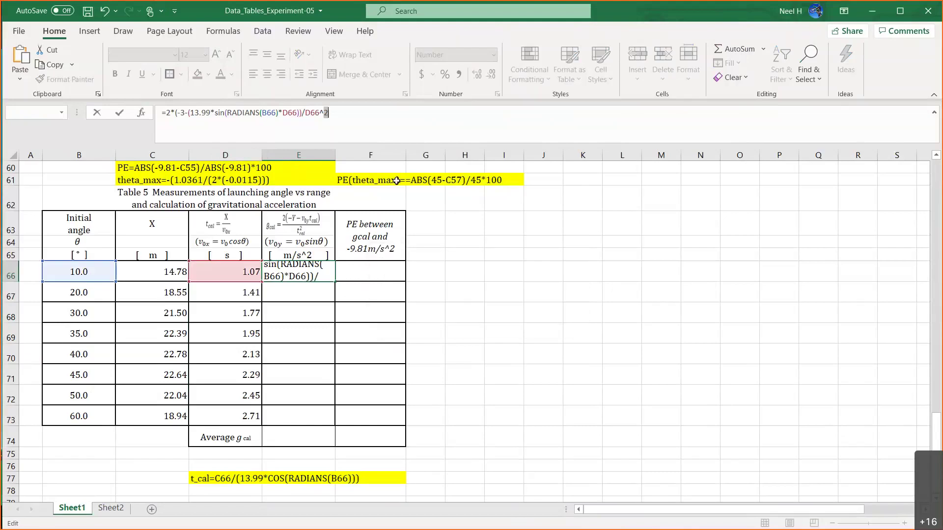
pyautogui.click(348, 122)
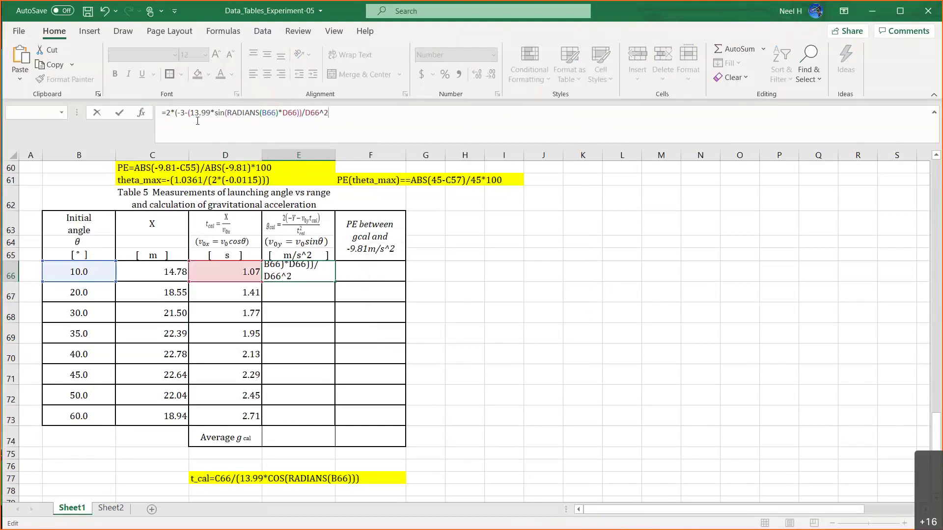
pyautogui.click(278, 113)
pyautogui.write(')')
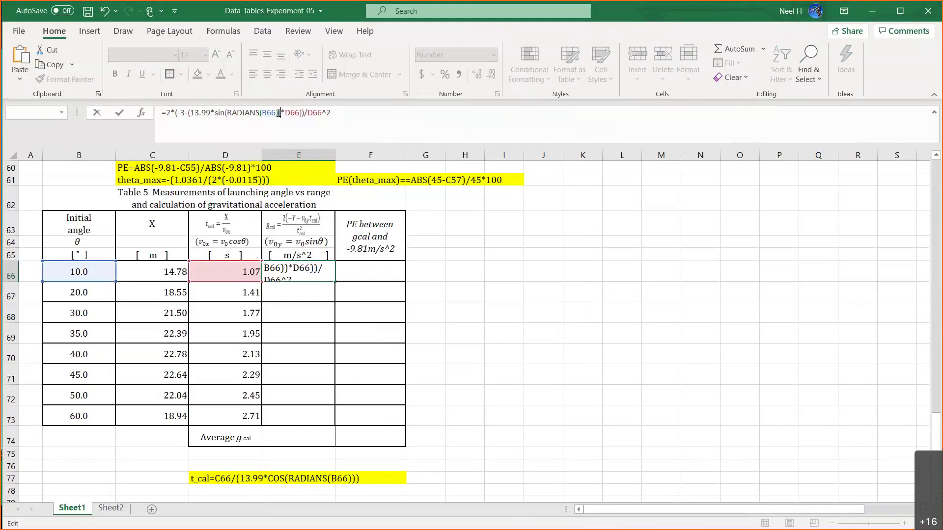
pyautogui.press('Return')
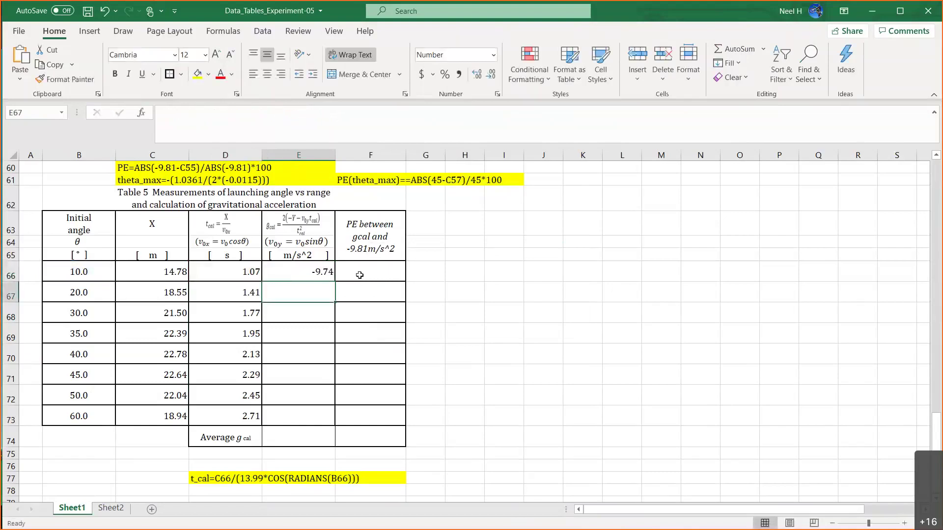
# - Copy E66's formula into D78 as the note g_cal=2*(-3-(13.99*SIN(RADIANS(B66))*D66))/D66^2
pyautogui.click(313, 273)
pyautogui.moveTo(342, 113); pyautogui.dragTo(151, 114)
pyautogui.scroll(-2, 234, 396)
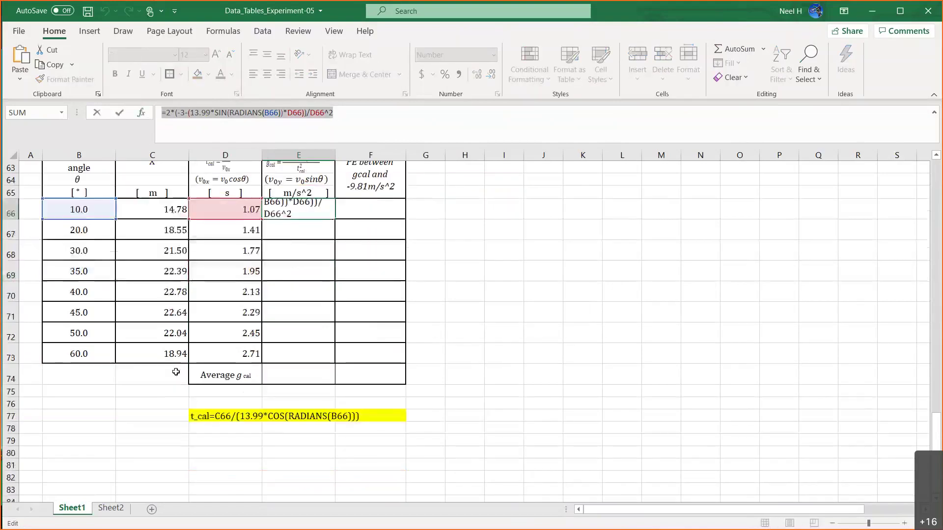
pyautogui.write('=')
pyautogui.click(231, 417)
pyautogui.press('Escape')
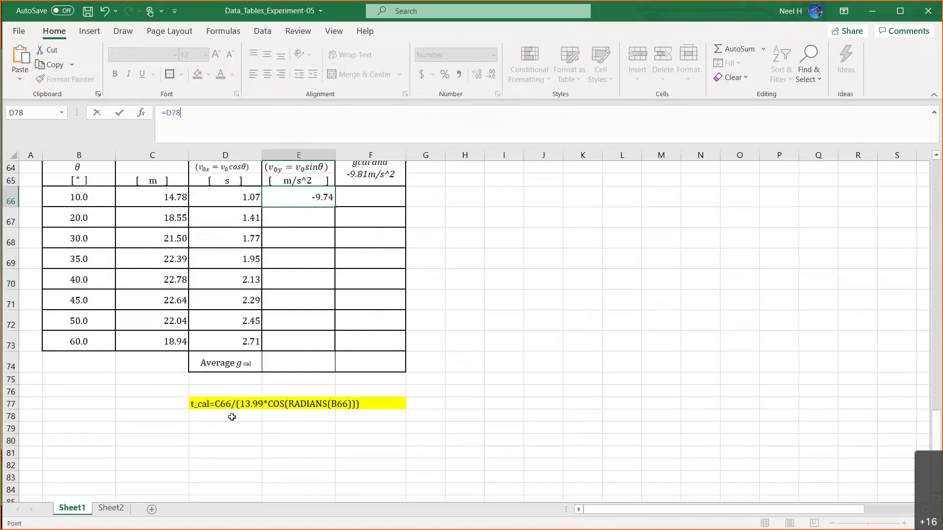
pyautogui.click(231, 417)
pyautogui.write('g')
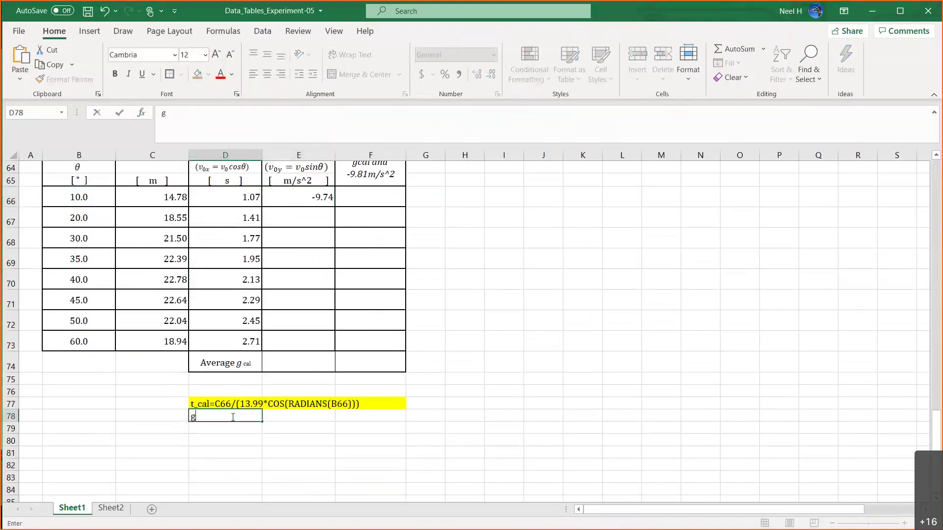
pyautogui.write('_cal=')
pyautogui.write('2*(C66-(13.99*SIN(RADIANS(B66))*D66))/D66^2')
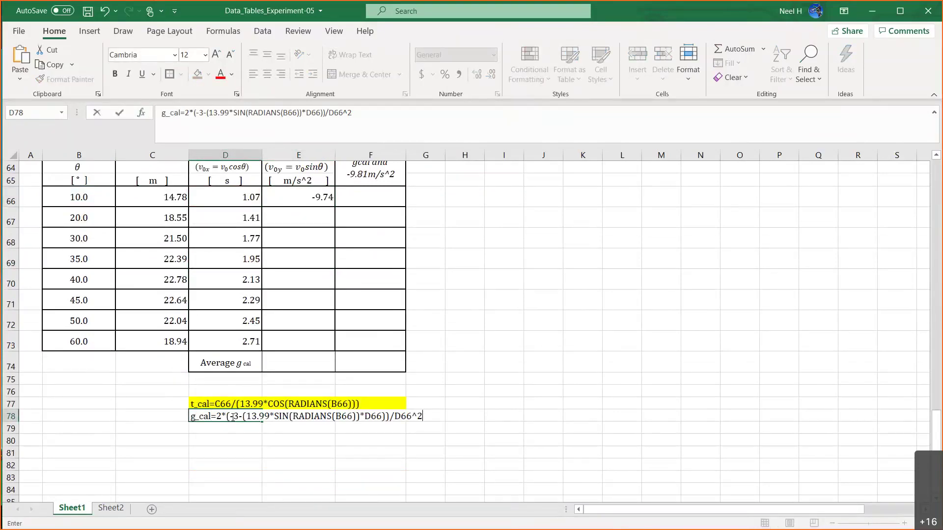
pyautogui.press('Return')
# - Highlight the t_cal and g_cal formula notes across D77:G78 in yellow
pyautogui.moveTo(232, 417); pyautogui.dragTo(415, 413)
pyautogui.click(197, 74)
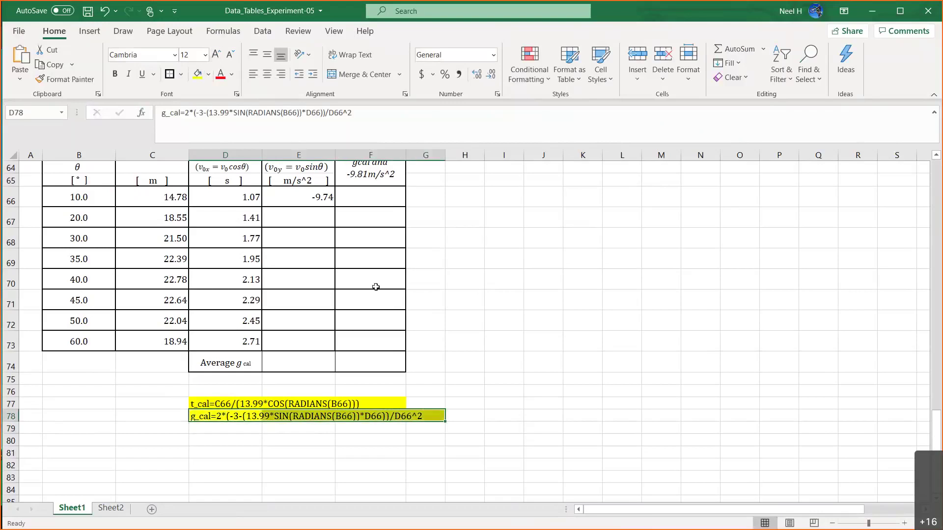
pyautogui.click(438, 377)
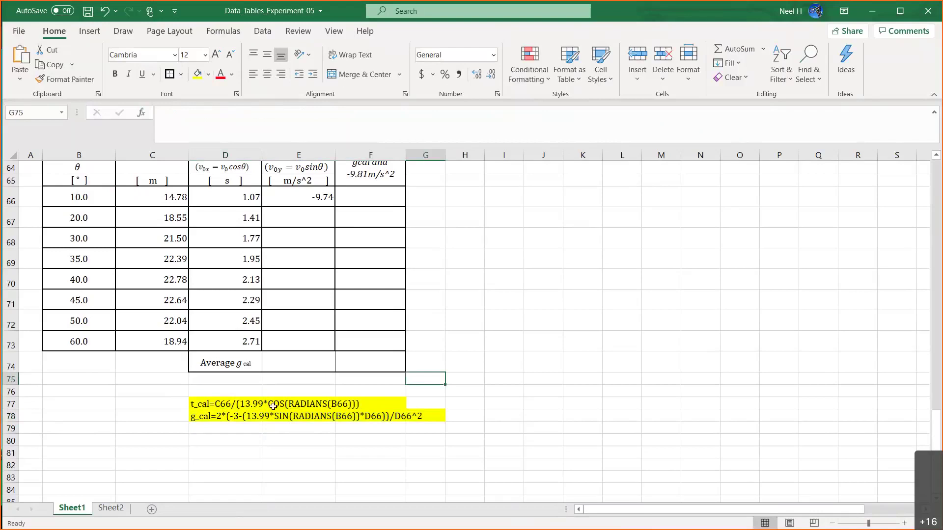
pyautogui.click(232, 403)
pyautogui.moveTo(232, 404); pyautogui.dragTo(442, 418)
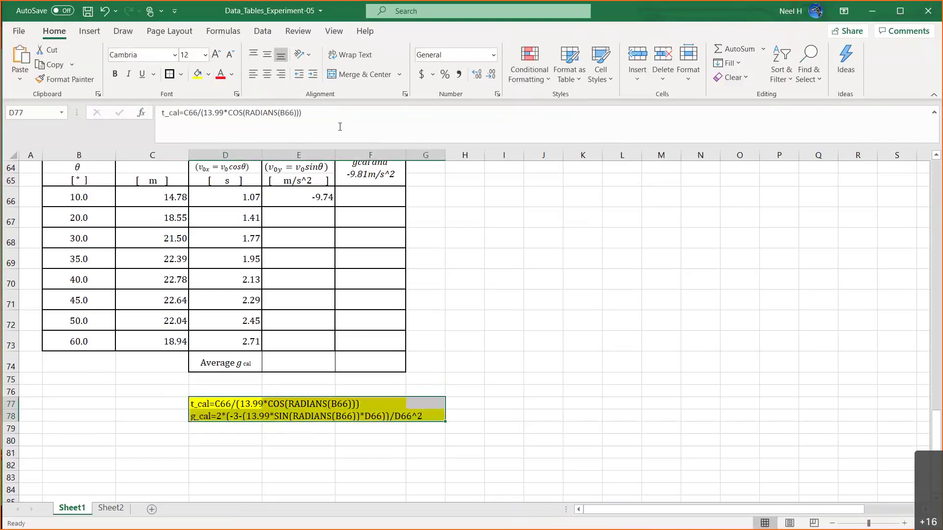
pyautogui.click(198, 73)
pyautogui.click(481, 379)
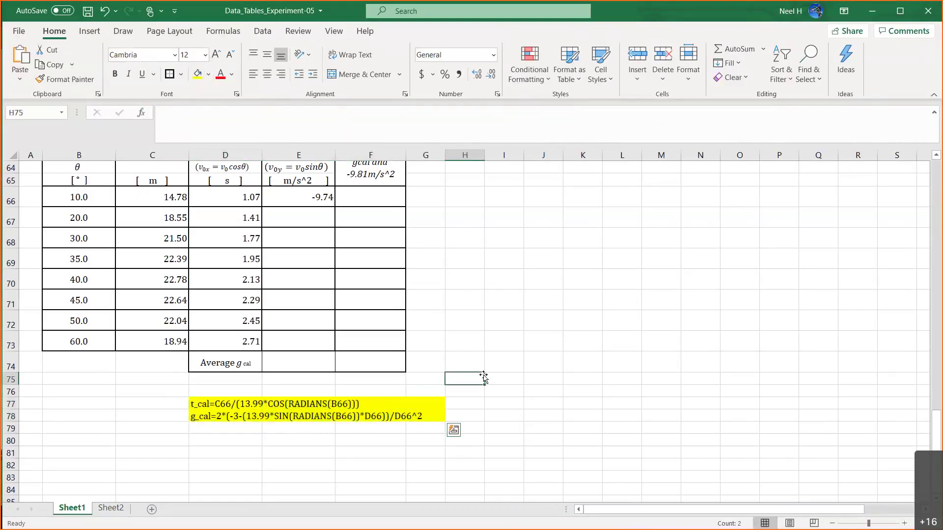
# - Fill the g_cal formula in E66 down through E73 for all launch angles
pyautogui.scroll(3, 455, 279)
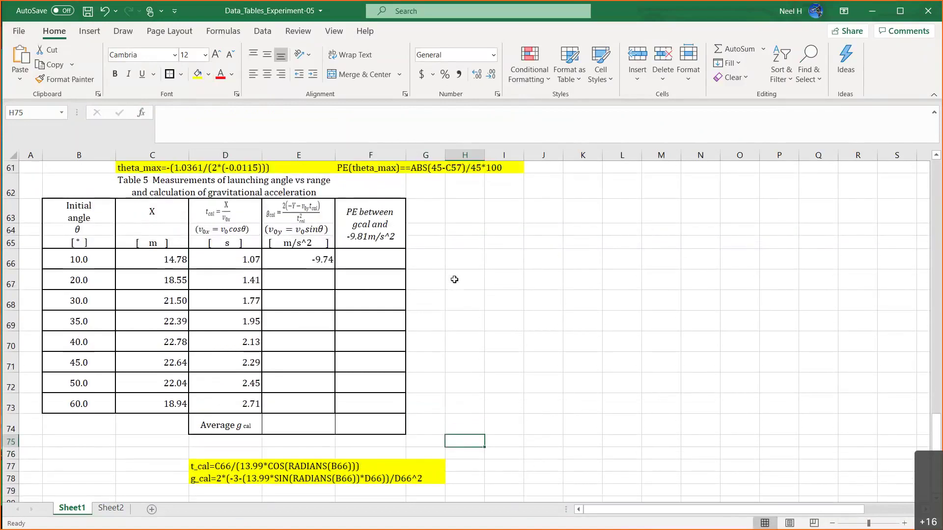
pyautogui.click(321, 265)
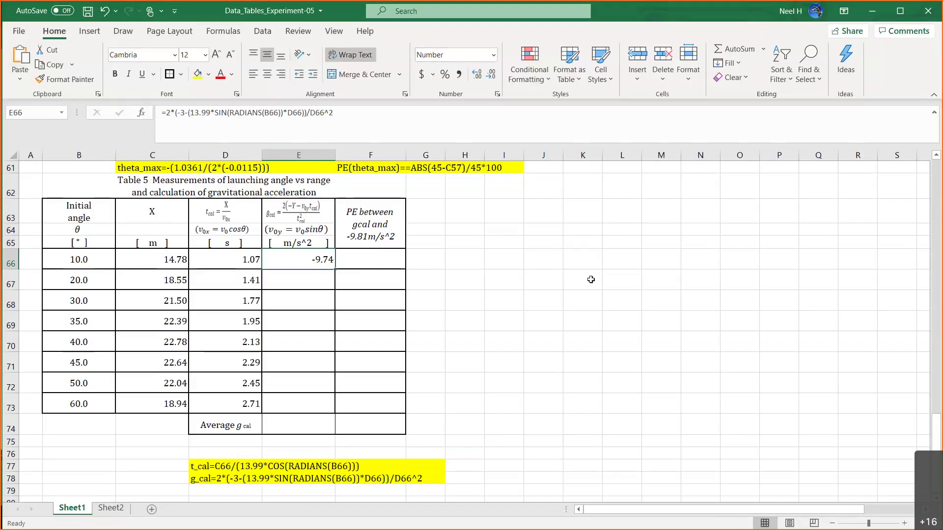
pyautogui.scroll(-1, 591, 280)
pyautogui.scroll(1, 399, 281)
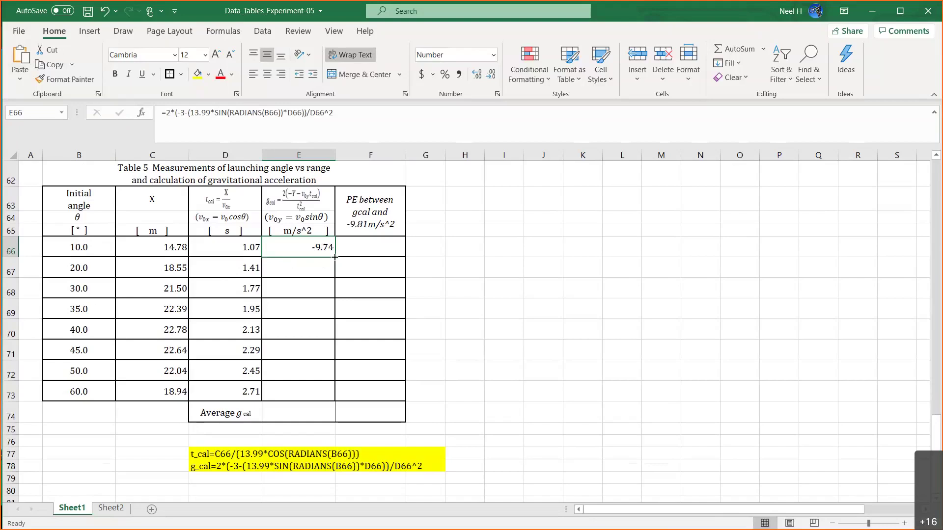
pyautogui.moveTo(334, 256); pyautogui.dragTo(332, 396)
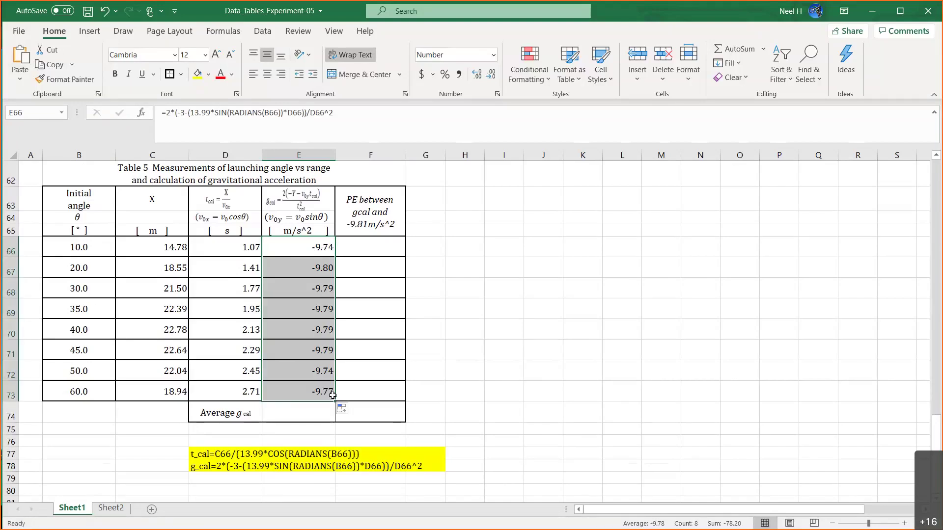
# - Calculate the average g_cal in E74 with =AVERAGE(E66:E73)
pyautogui.click(308, 412)
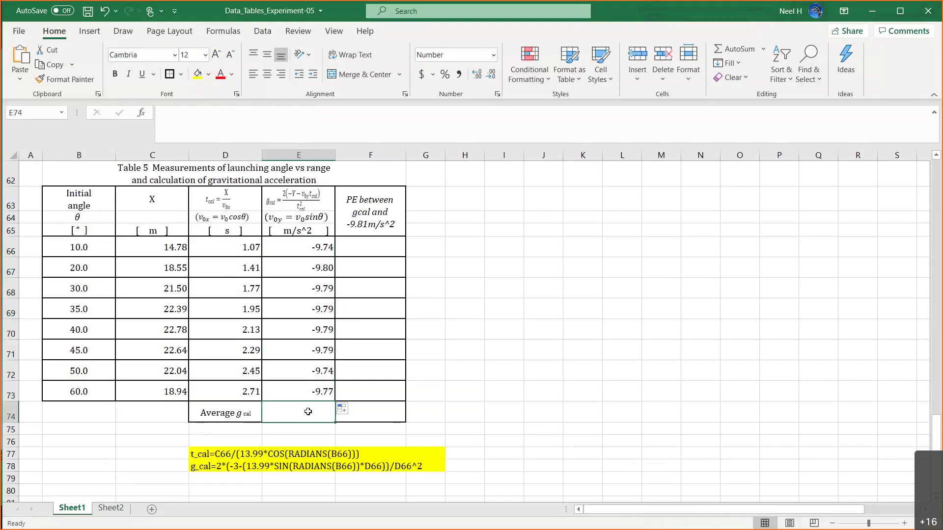
pyautogui.write('=')
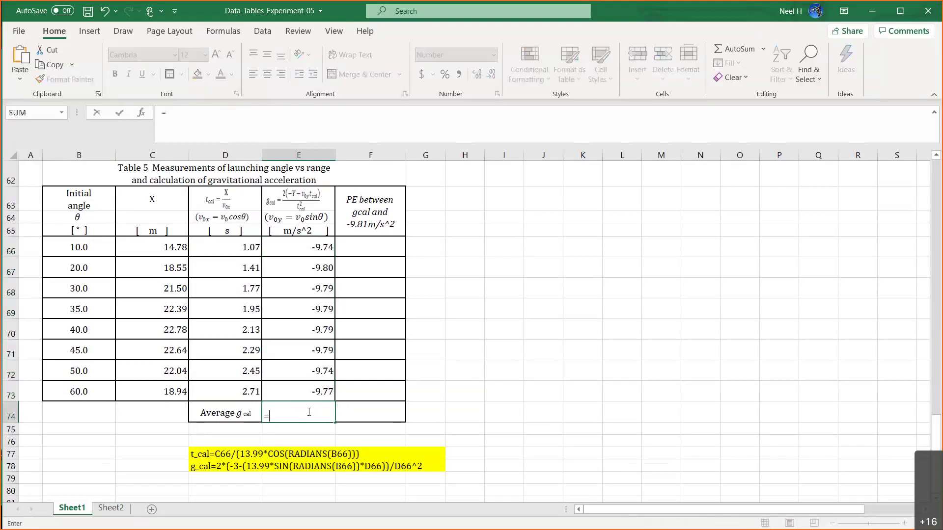
pyautogui.write('aver')
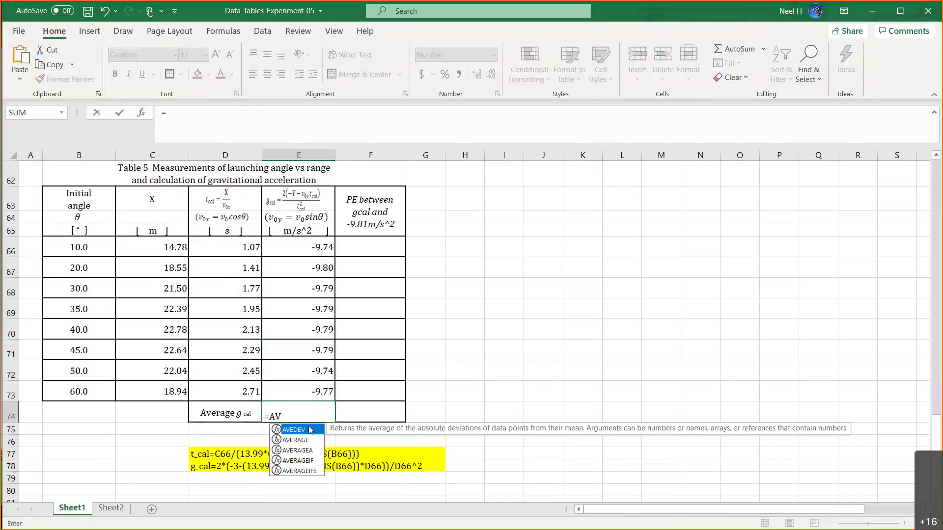
pyautogui.press('Tab')
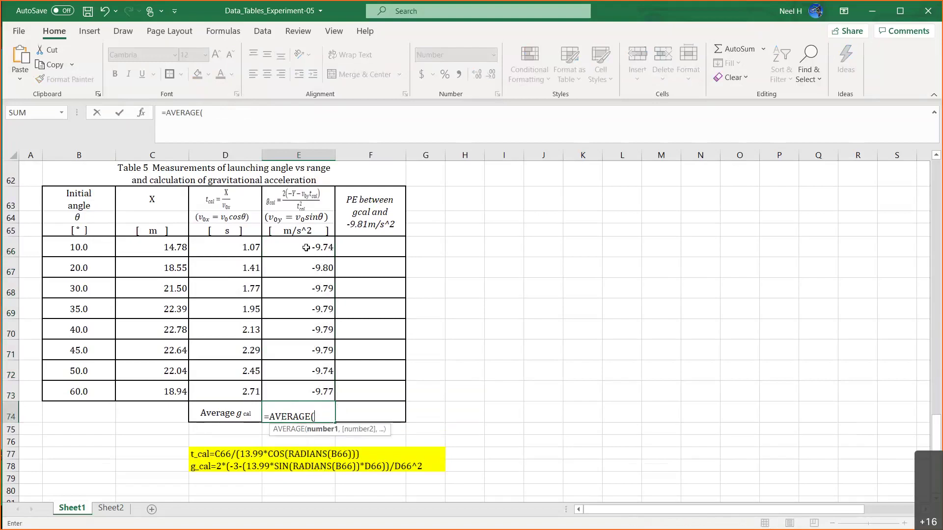
pyautogui.moveTo(306, 248); pyautogui.dragTo(300, 390)
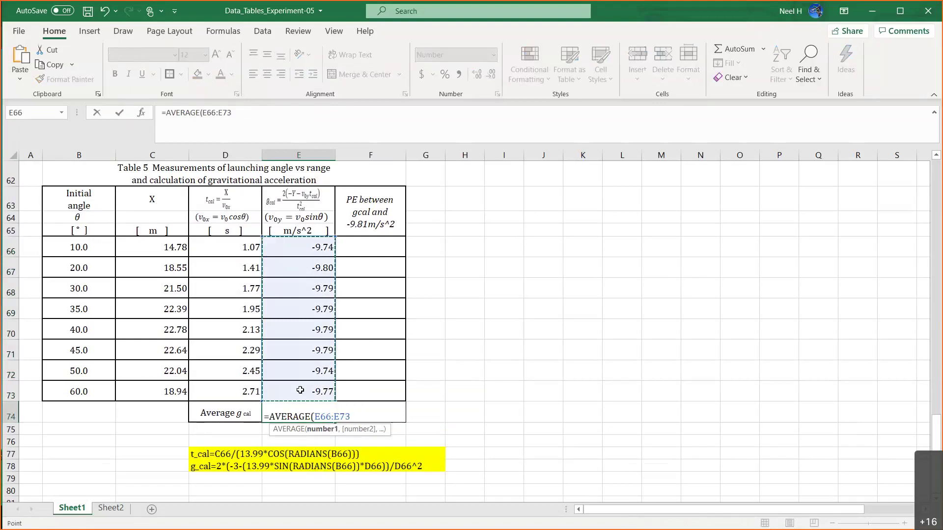
pyautogui.write(')')
pyautogui.press('Return')
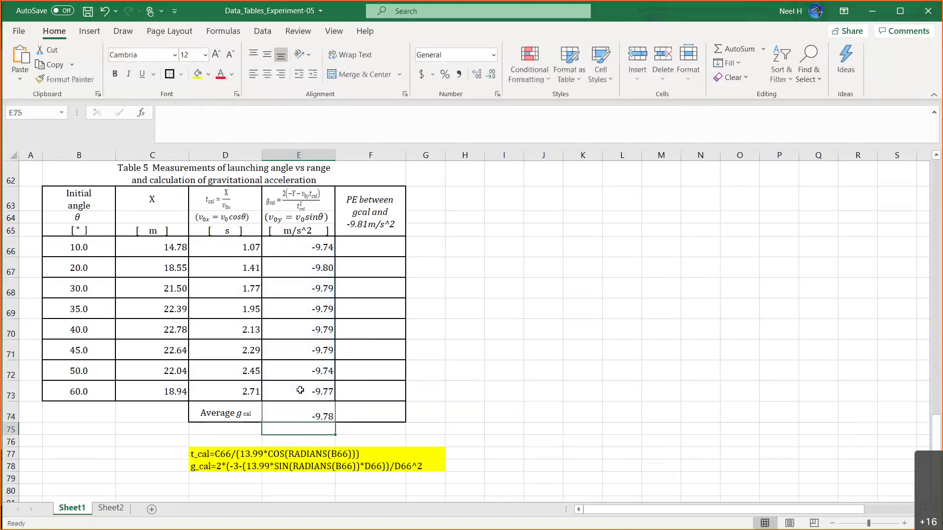
pyautogui.click(312, 412)
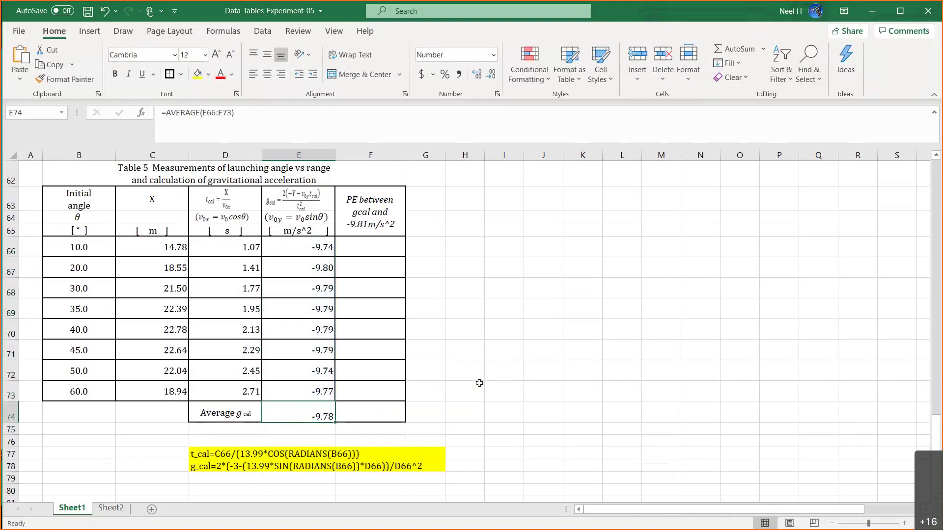
# - Copy E74's formula into D79 as the note g)cal_avg=AVERAGE(E66:E73), below the g_cal note
pyautogui.click(382, 246)
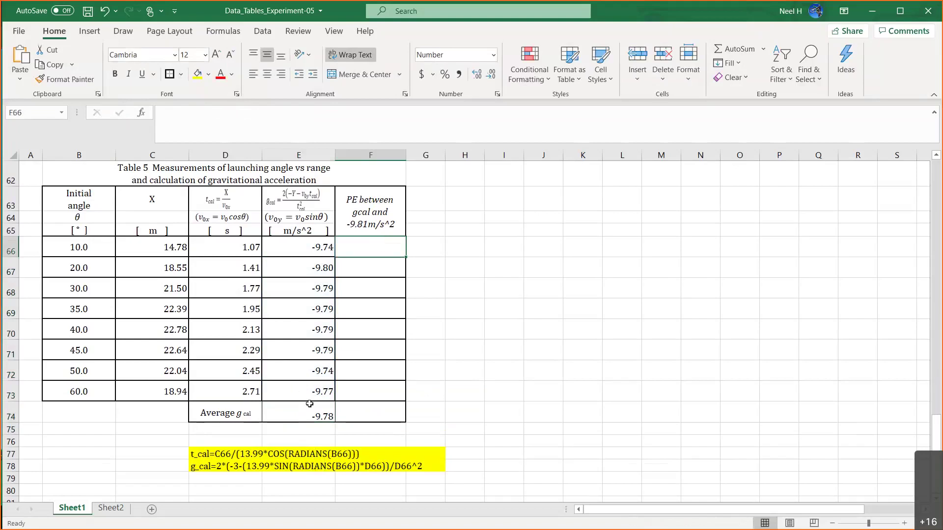
pyautogui.click(309, 405)
pyautogui.moveTo(245, 113); pyautogui.dragTo(131, 112)
pyautogui.hotkey('ctrl', 'c')
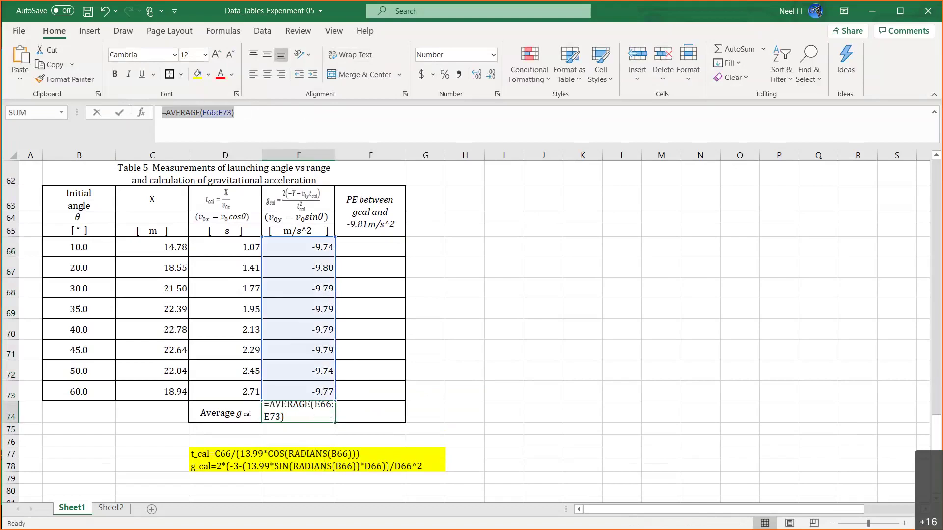
pyautogui.click(122, 112)
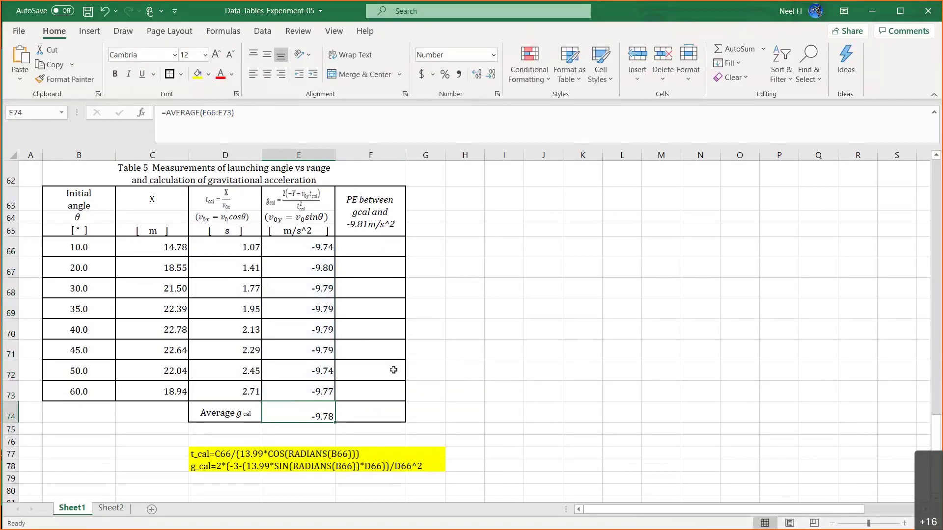
pyautogui.click(243, 482)
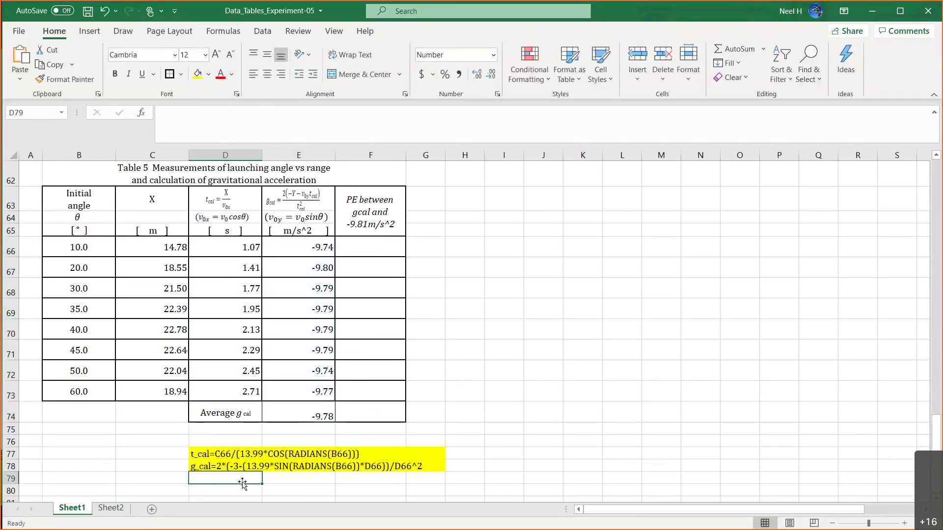
pyautogui.write('g')
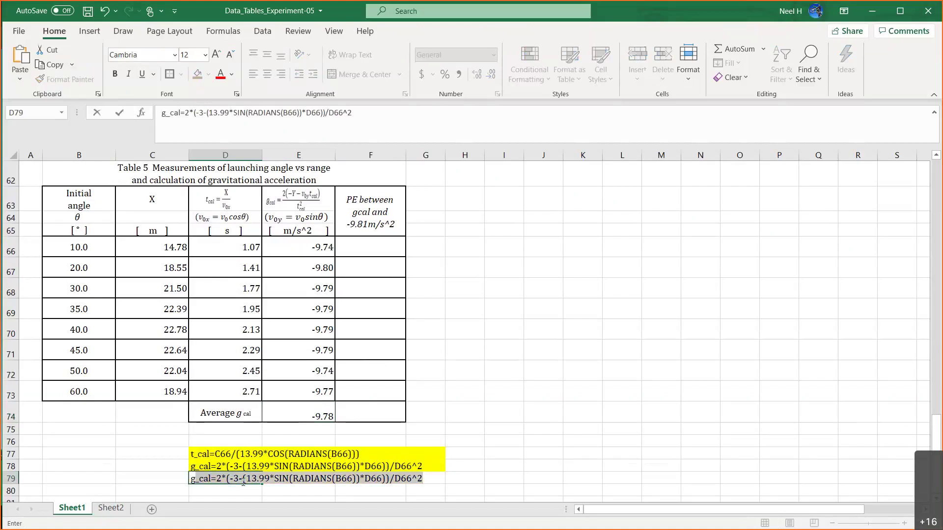
pyautogui.write(')cal_avg')
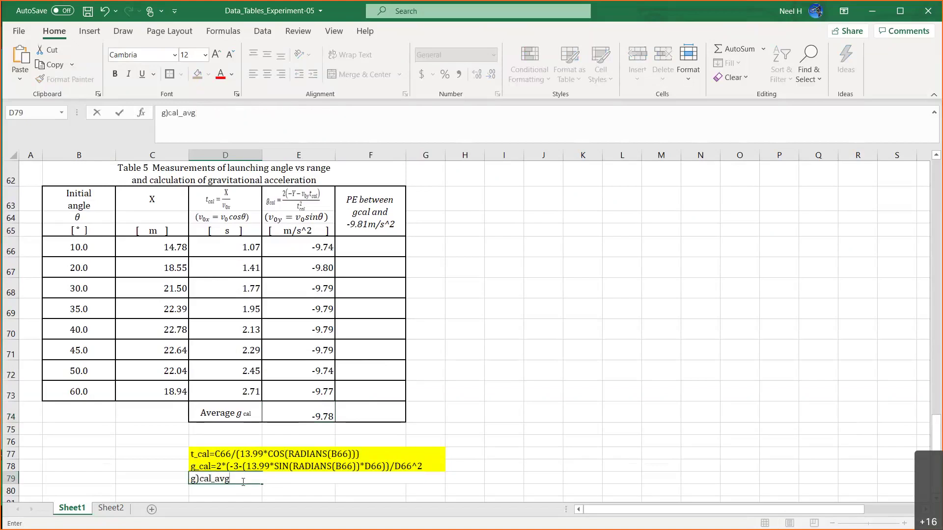
pyautogui.hotkey('ctrl', 'v')
pyautogui.press('Return')
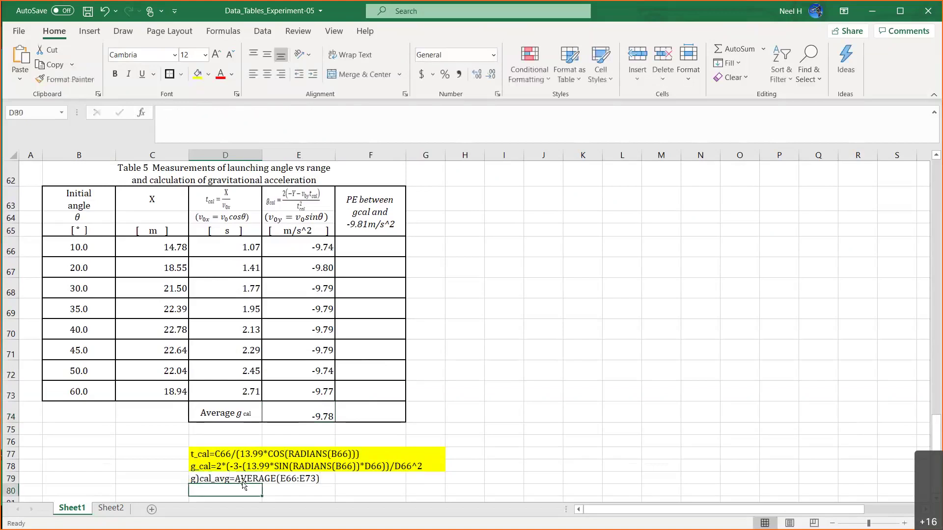
# - Correct the label of the note in D79 so it reads g_cal_avg=AVERAGE(E66:E73)
pyautogui.click(216, 476)
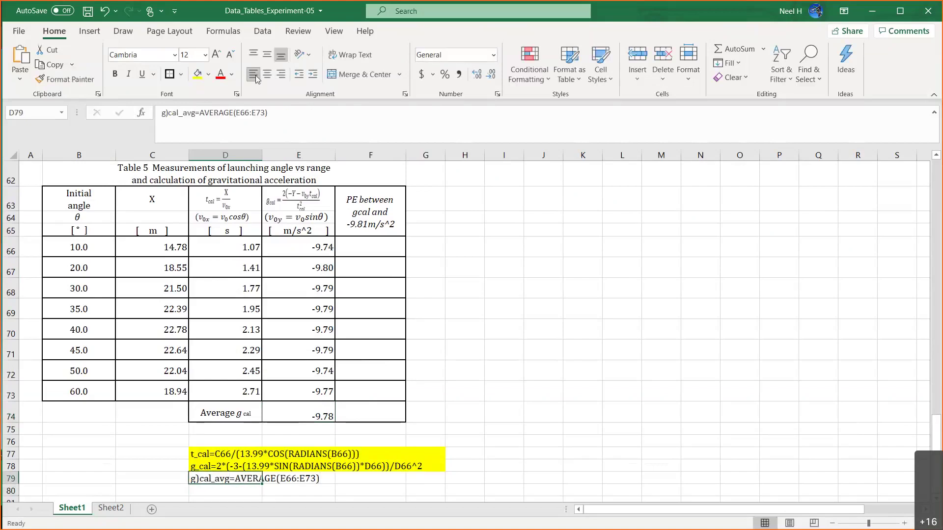
pyautogui.click(167, 114)
pyautogui.press('BackSpace')
pyautogui.write('_')
pyautogui.press('Return')
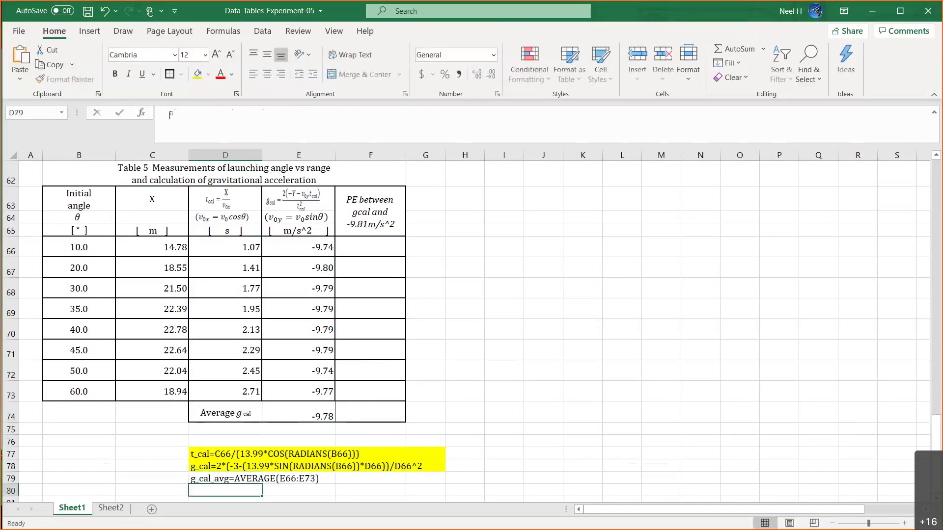
# - Highlight the average formula note across D79:E79 in yellow
pyautogui.moveTo(209, 479); pyautogui.dragTo(295, 478)
pyautogui.click(197, 74)
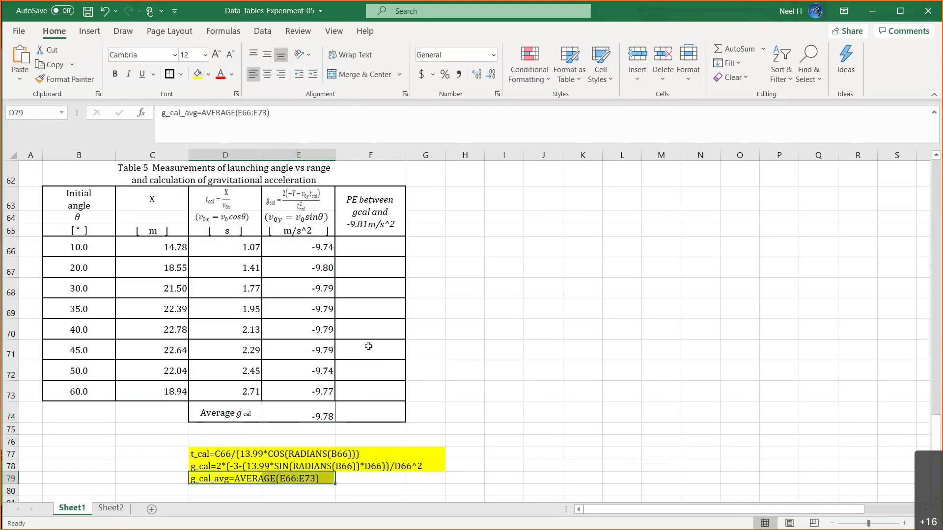
pyautogui.click(458, 423)
# - Enter the percent error formula =ABS(-9.81-E66)/ABS(-9.81)*100 in F66
pyautogui.click(370, 248)
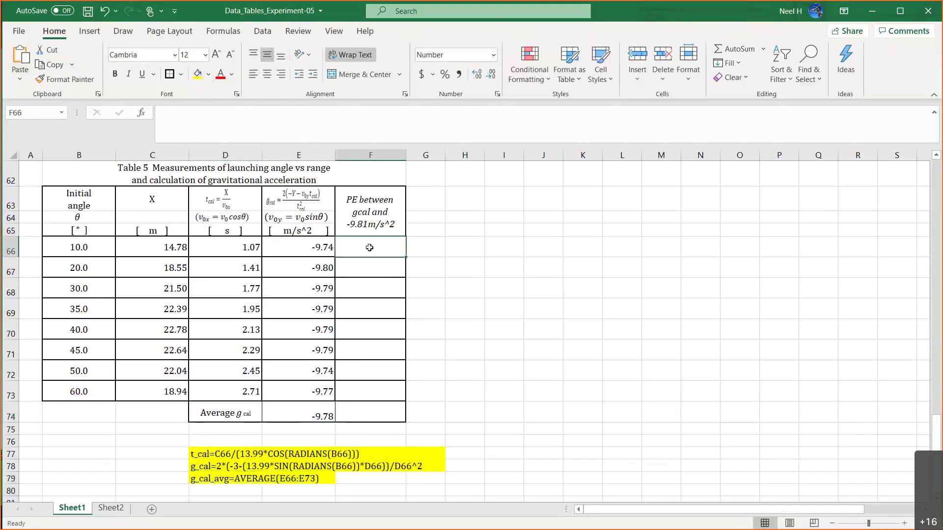
pyautogui.write('=')
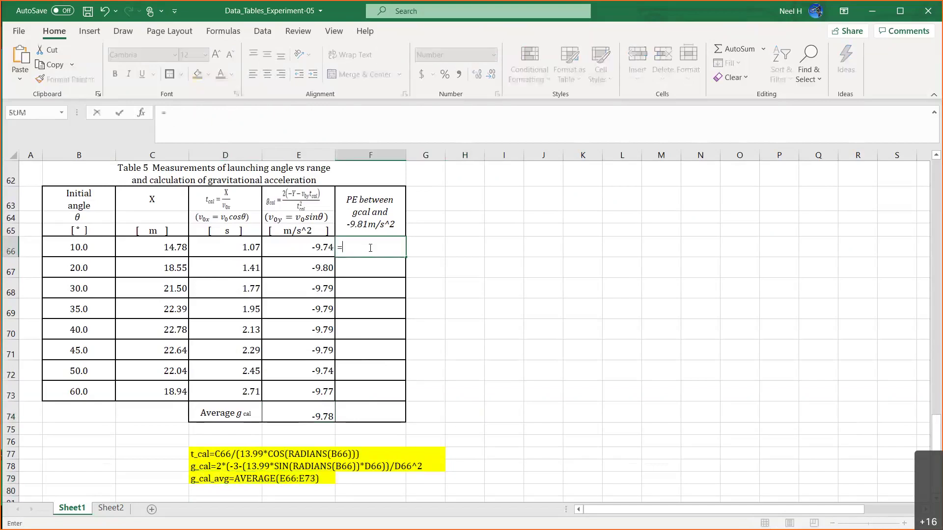
pyautogui.write('ABS(-9')
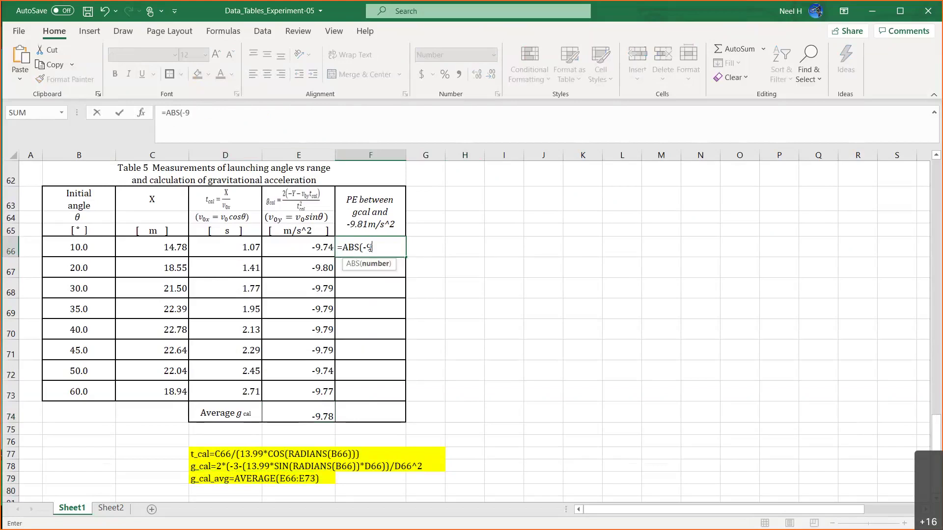
pyautogui.write('.81-')
pyautogui.click(309, 251)
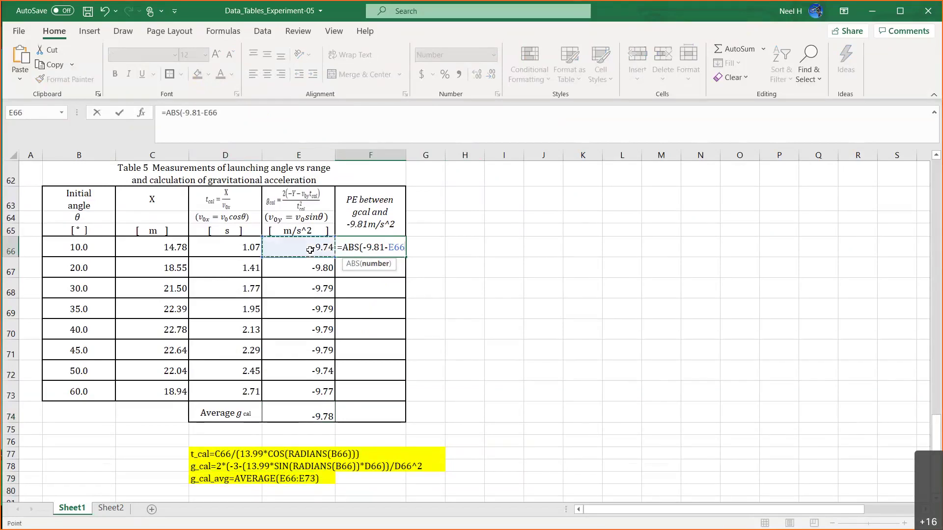
pyautogui.write(')/')
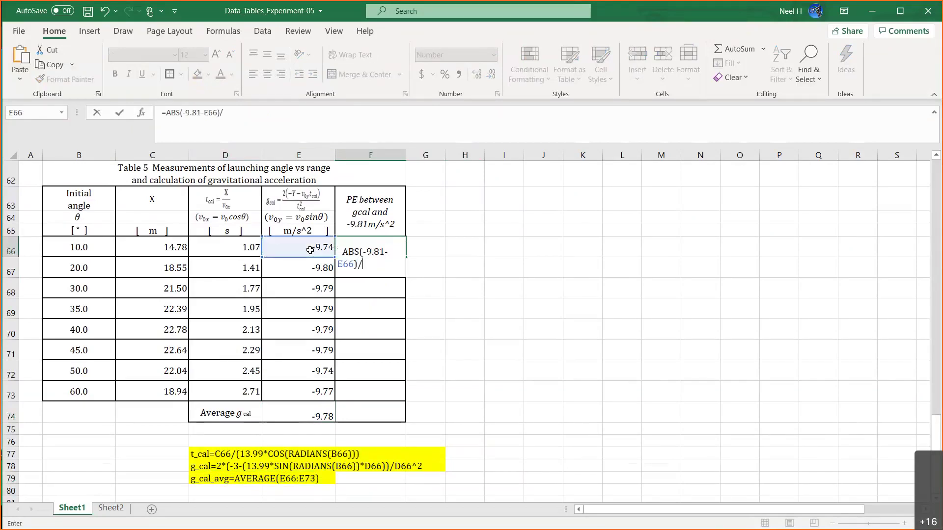
pyautogui.write('ABS(-9.81')
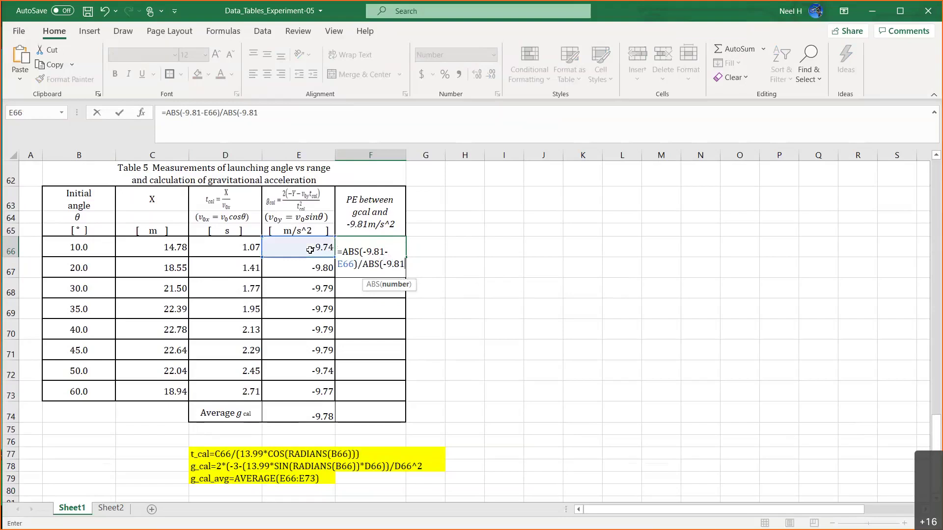
pyautogui.write(')')
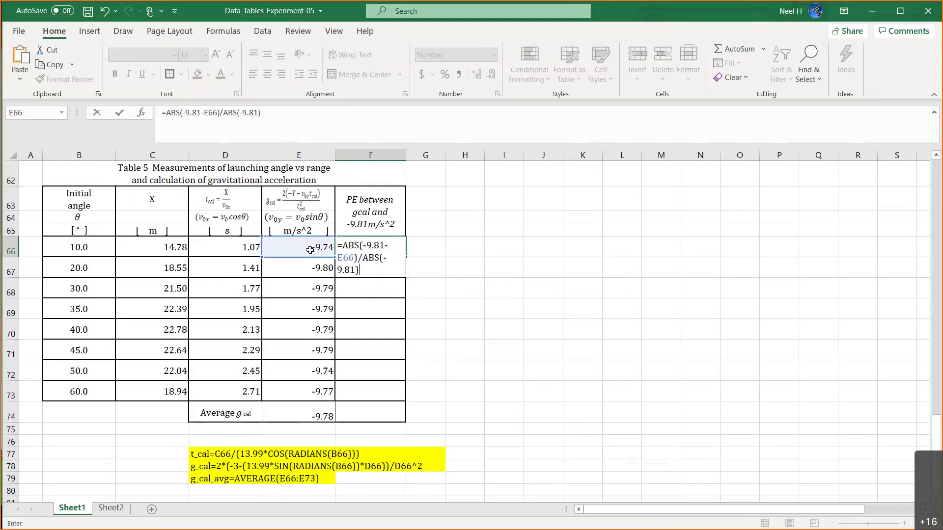
pyautogui.press('Return')
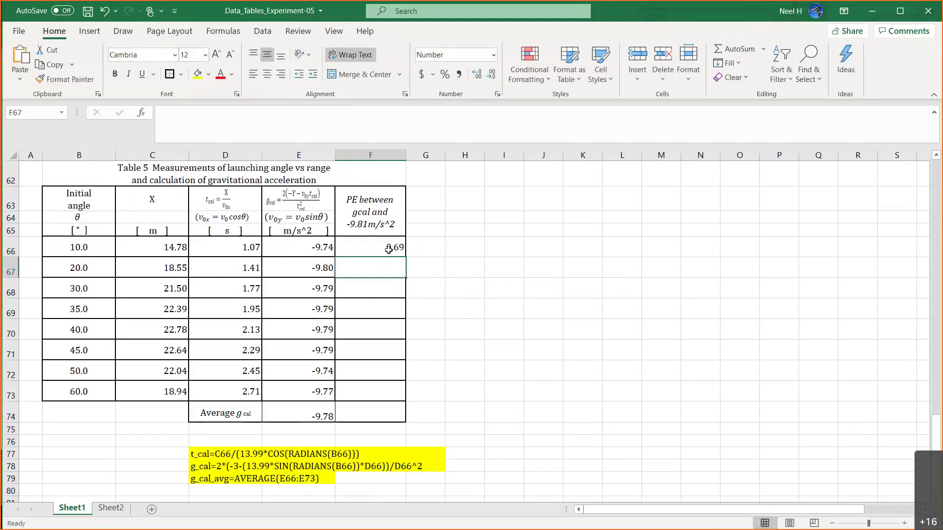
# - Fill the percent error formula in F66 down through F74, including the average row
pyautogui.click(389, 250)
pyautogui.moveTo(404, 256); pyautogui.dragTo(399, 315)
pyautogui.moveTo(399, 409); pyautogui.dragTo(400, 418)
pyautogui.click(454, 397)
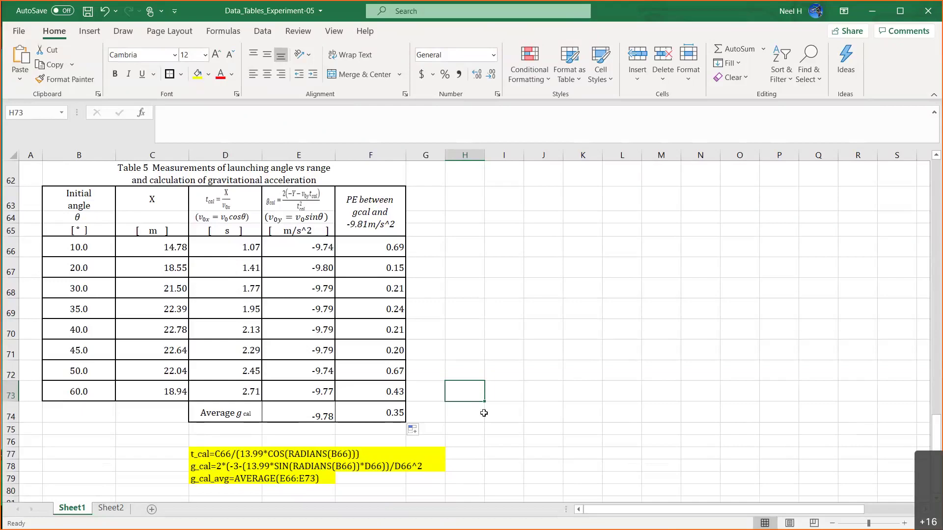
# - Place the workbook beside the Experiment-05 PDF in the browser, widen the workbook window and check the Part C instructions
pyautogui.scroll(1, 566, 384)
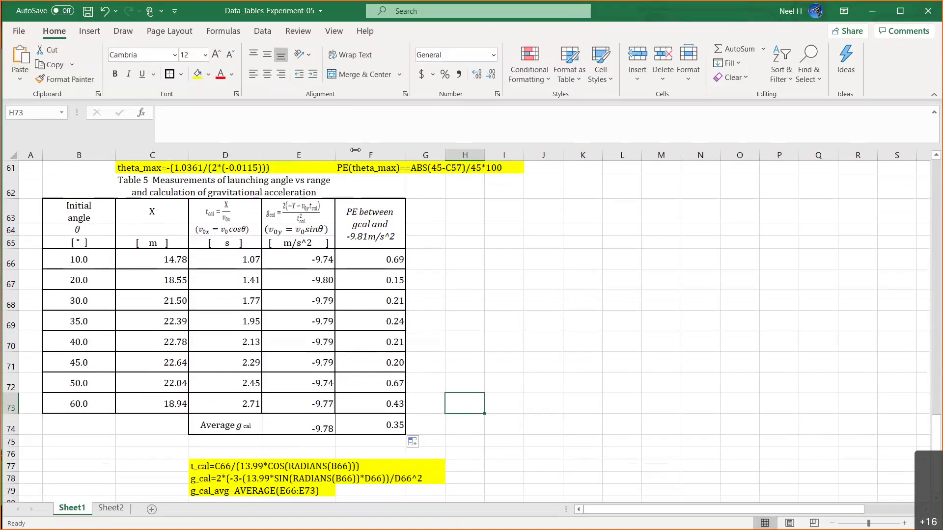
pyautogui.press('super+Right')
pyautogui.click(169, 15)
pyautogui.scroll(-5, 264, 313)
pyautogui.scroll(5, 264, 313)
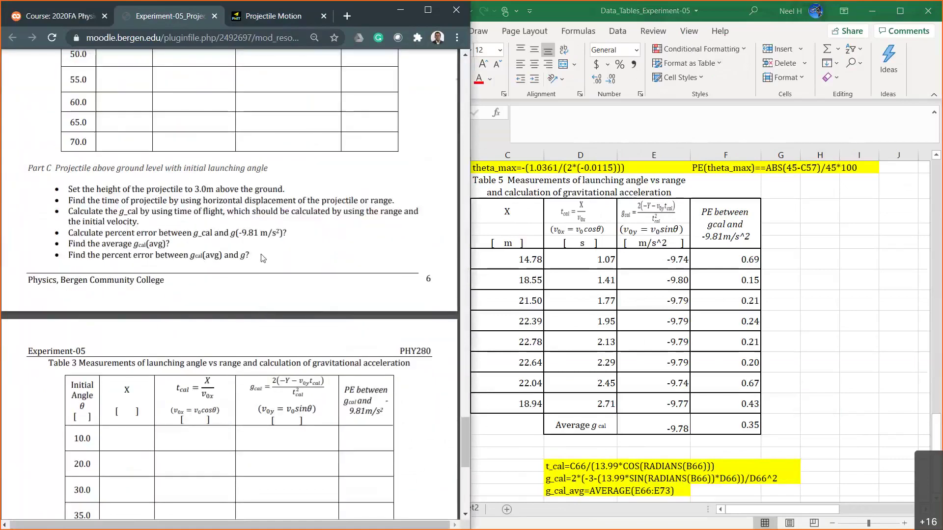
pyautogui.moveTo(470, 260); pyautogui.dragTo(357, 260)
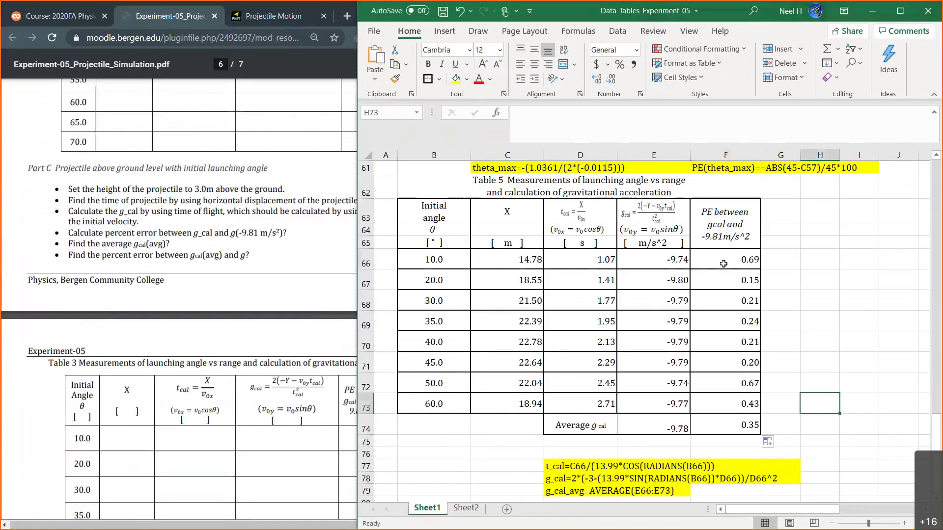
# - Note the percent error formula PE=ABS(-9.81-E66)/ABS(-9.81)*100 in D81 and highlight D81:F81 in yellow
pyautogui.click(723, 264)
pyautogui.scroll(-1, 710, 247)
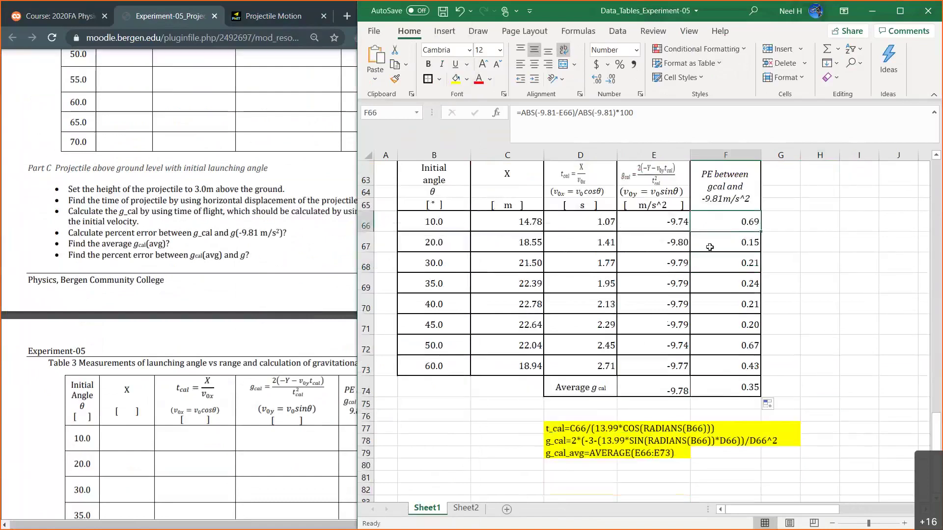
pyautogui.moveTo(634, 112); pyautogui.dragTo(484, 114)
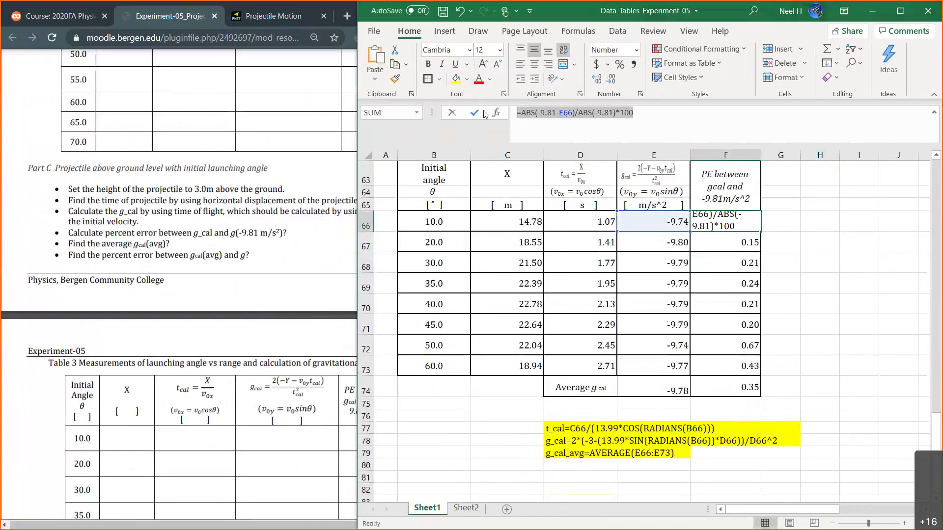
pyautogui.write('=')
pyautogui.click(594, 474)
pyautogui.press('Escape')
pyautogui.click(594, 474)
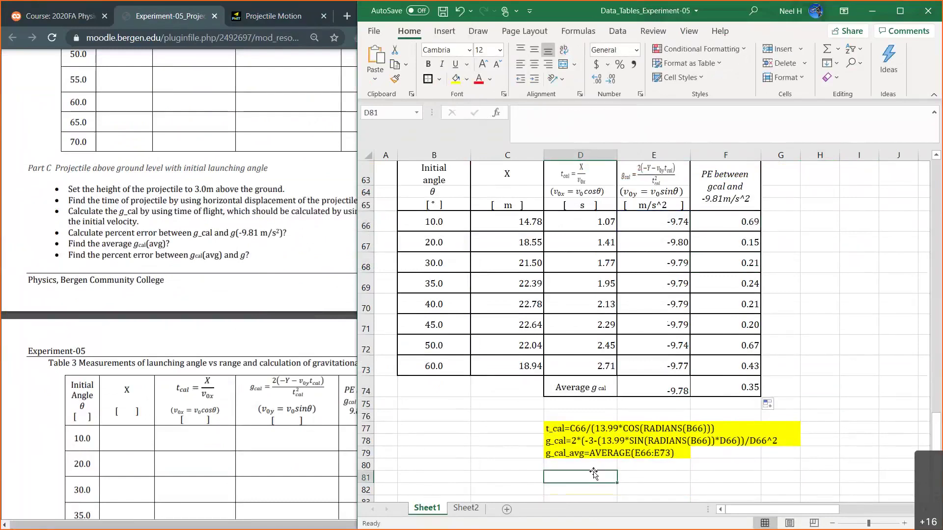
pyautogui.write('PE=ABS(-9.81-E66)/ABS(-9.81)*100')
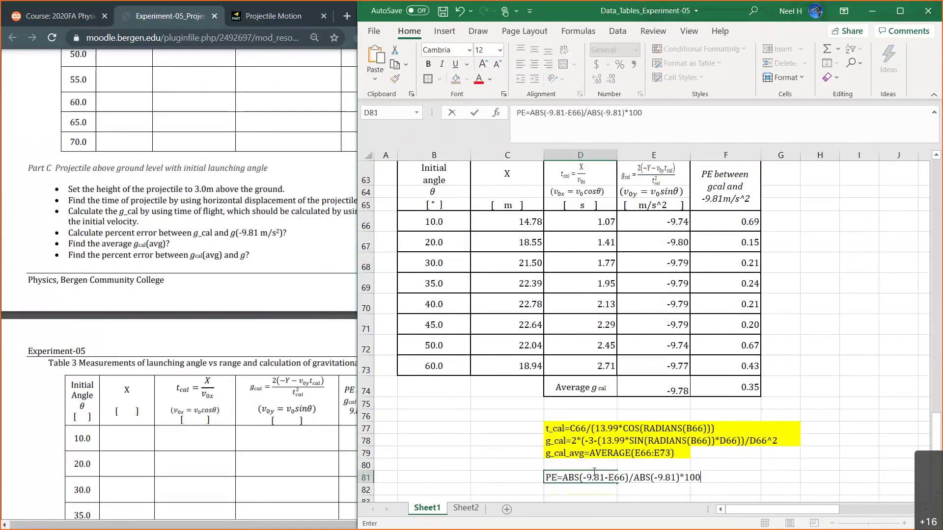
pyautogui.press('Return')
pyautogui.moveTo(594, 474); pyautogui.dragTo(695, 477)
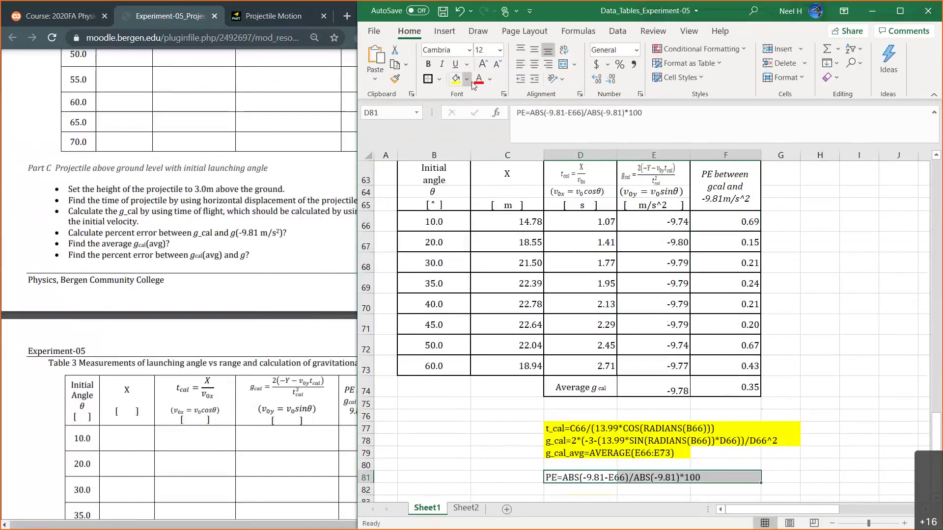
pyautogui.click(660, 410)
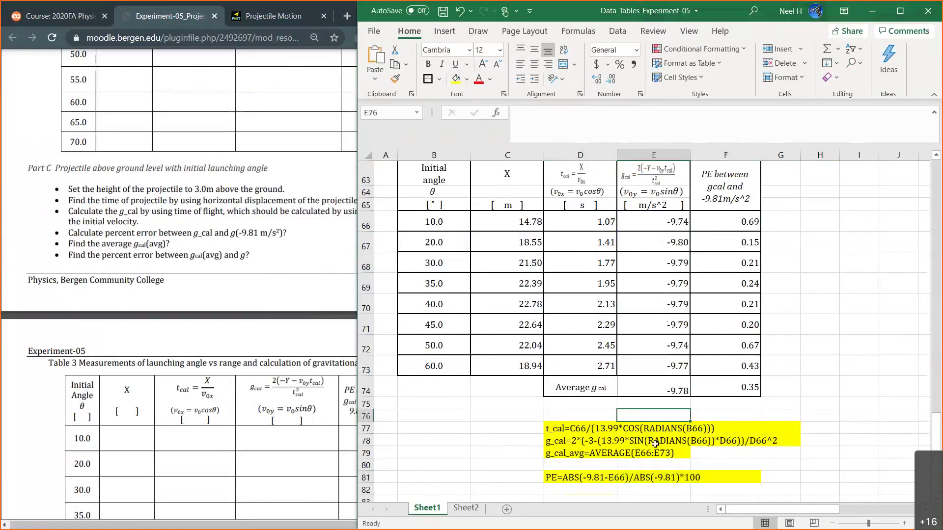
# - Review Table 5's percent error column and the formula notes below it against the Part C instructions in the PDF
pyautogui.scroll(-1, 566, 453)
pyautogui.moveTo(550, 456); pyautogui.dragTo(741, 455)
pyautogui.click(742, 455)
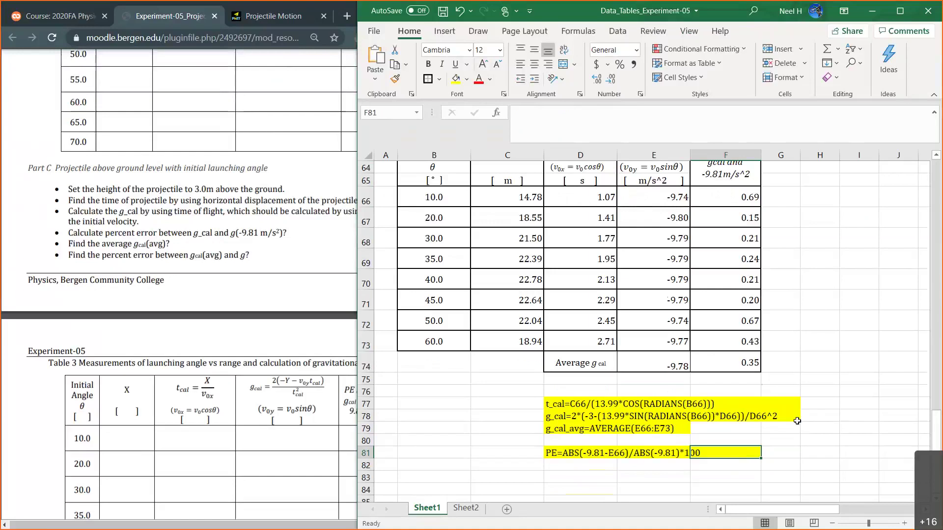
pyautogui.scroll(1, 801, 386)
pyautogui.scroll(-1, 801, 386)
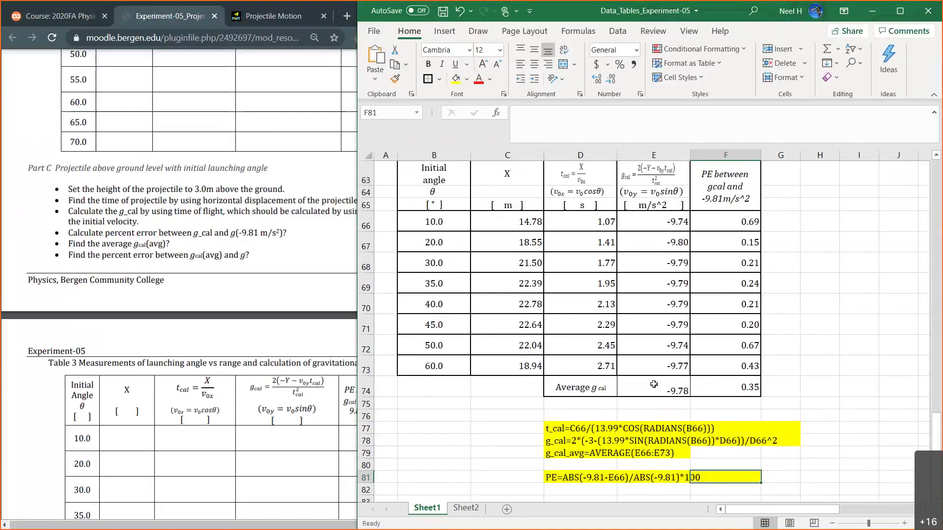
pyautogui.click(729, 221)
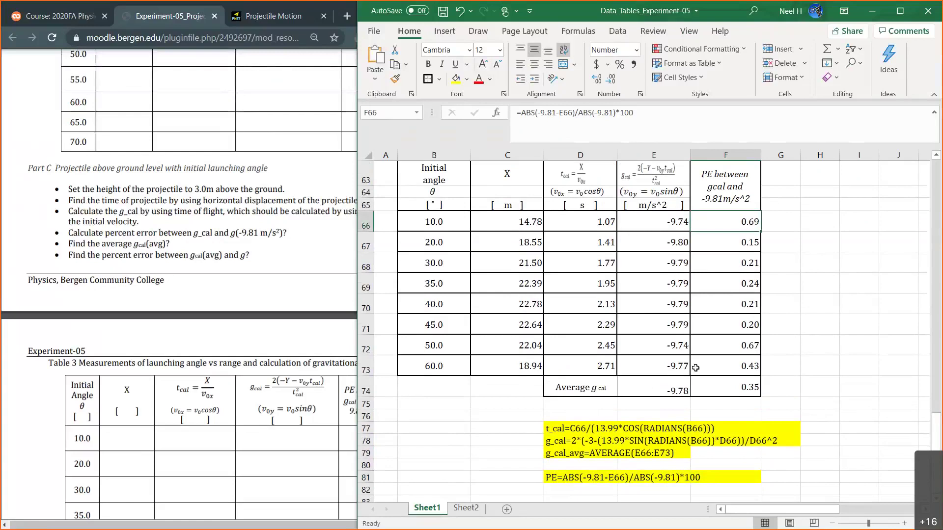
pyautogui.scroll(-1, 647, 416)
pyautogui.click(563, 457)
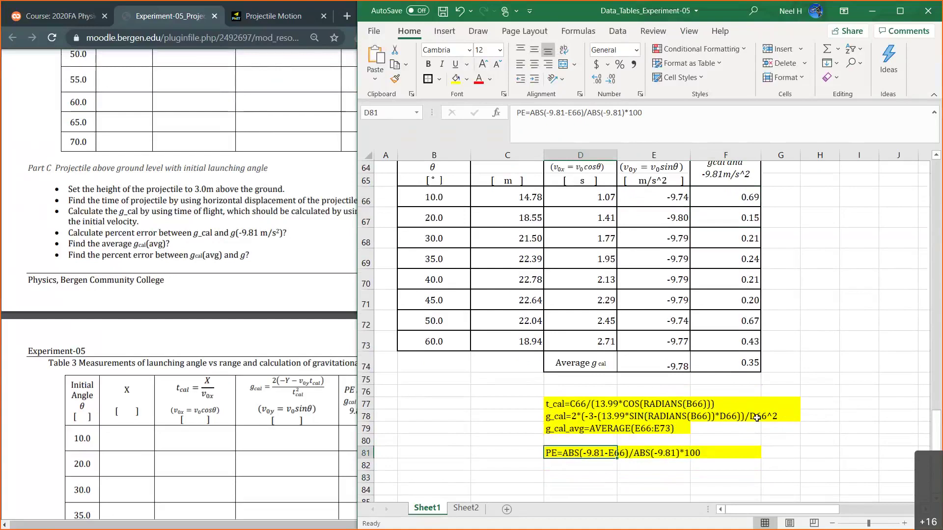
pyautogui.scroll(-4, 239, 364)
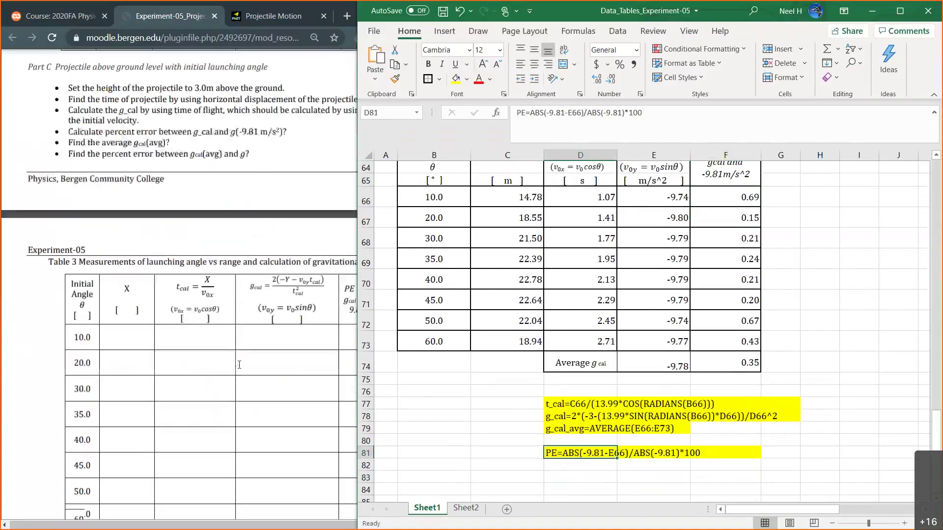
pyautogui.scroll(5, 238, 364)
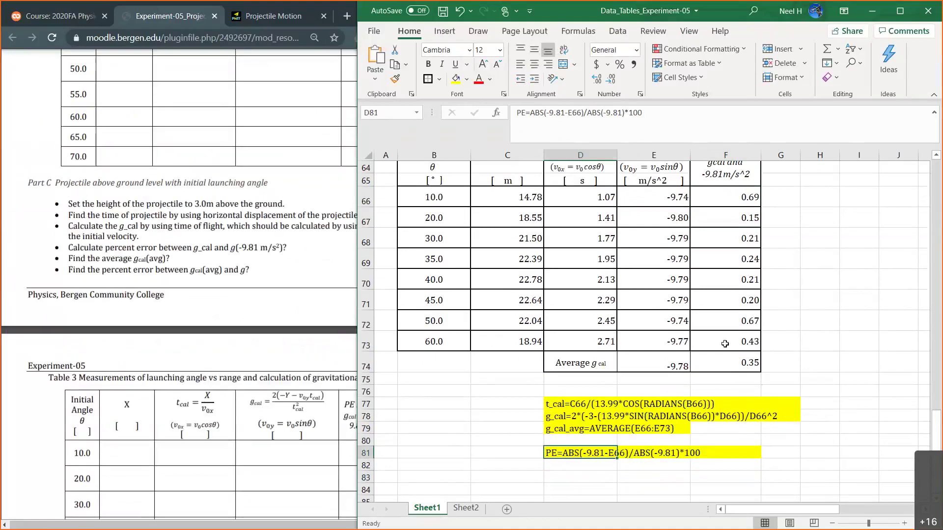
pyautogui.click(826, 326)
pyautogui.scroll(1, 825, 327)
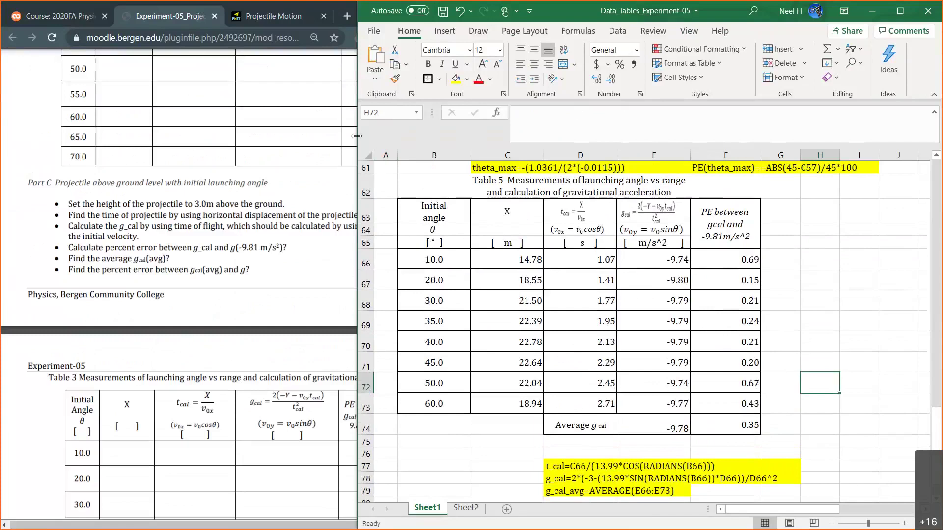
# - Show the Projectile Motion simulation beside the workbook to capture its 3 m launch setup, and return the workbook to full screen
pyautogui.moveTo(357, 136); pyautogui.dragTo(1, 165)
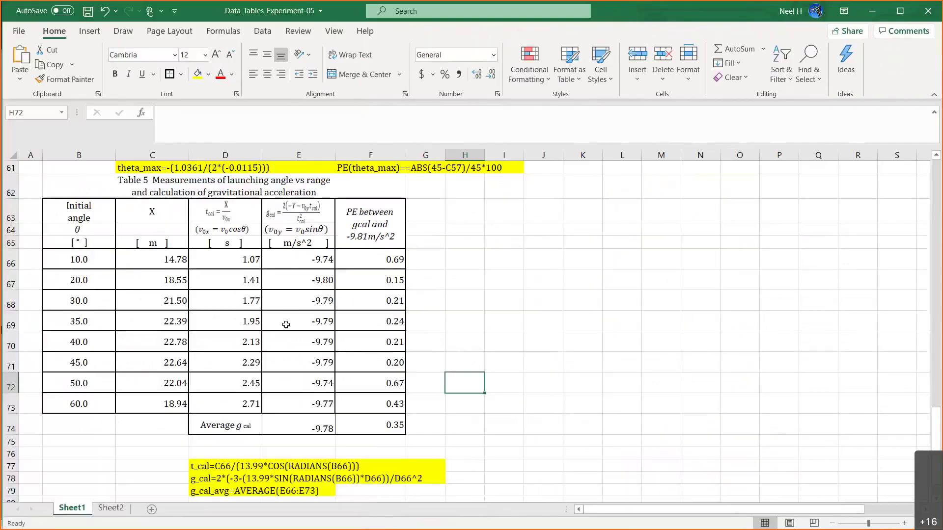
pyautogui.scroll(1, 286, 324)
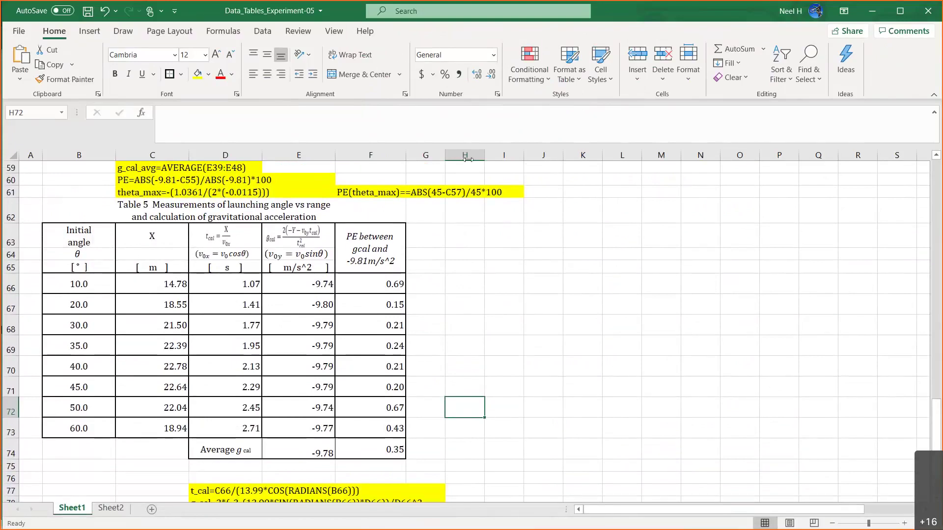
pyautogui.press('super+Right')
pyautogui.click(233, 288)
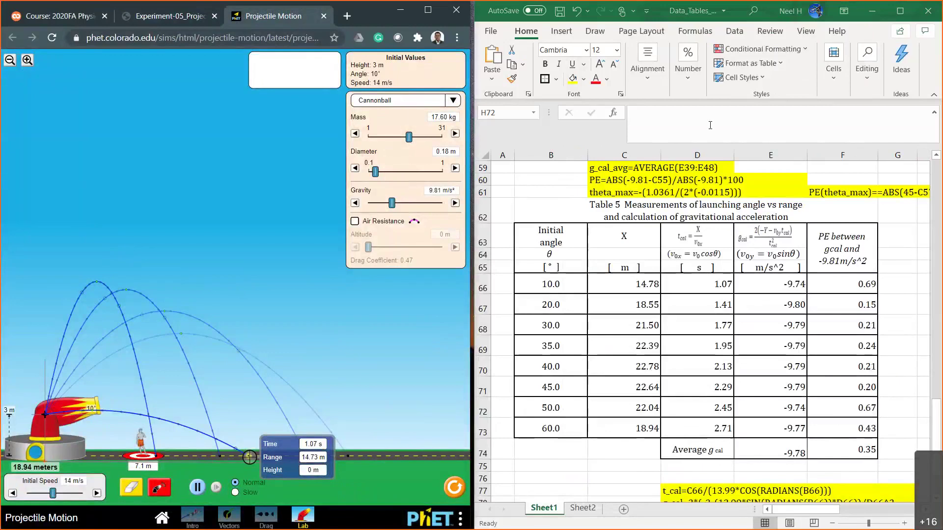
pyautogui.click(542, 139)
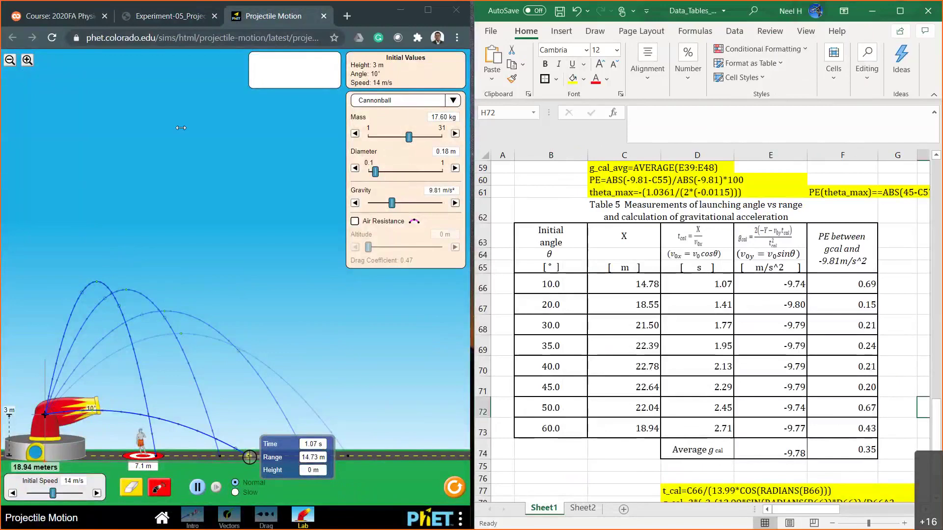
pyautogui.press('super+Up')
# - Insert the picture Screenshot (253) from the Screenshots folder at S37, below the Figure 2 caption
pyautogui.scroll(9, 420, 267)
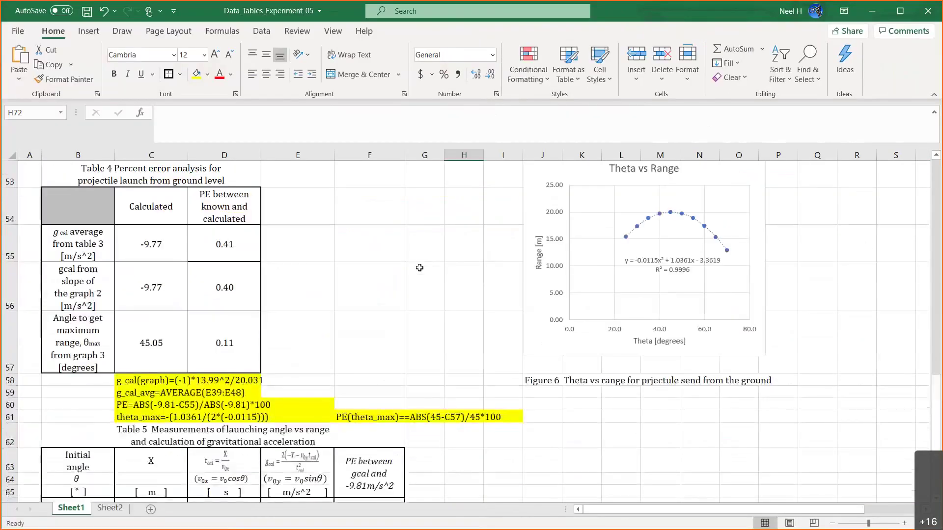
pyautogui.scroll(2, 420, 268)
pyautogui.hscroll(4, 419, 267)
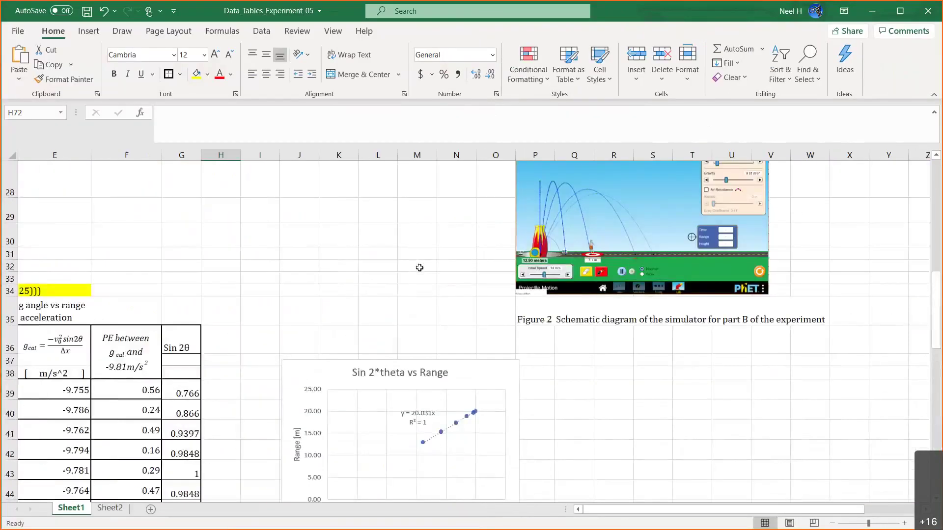
pyautogui.click(580, 358)
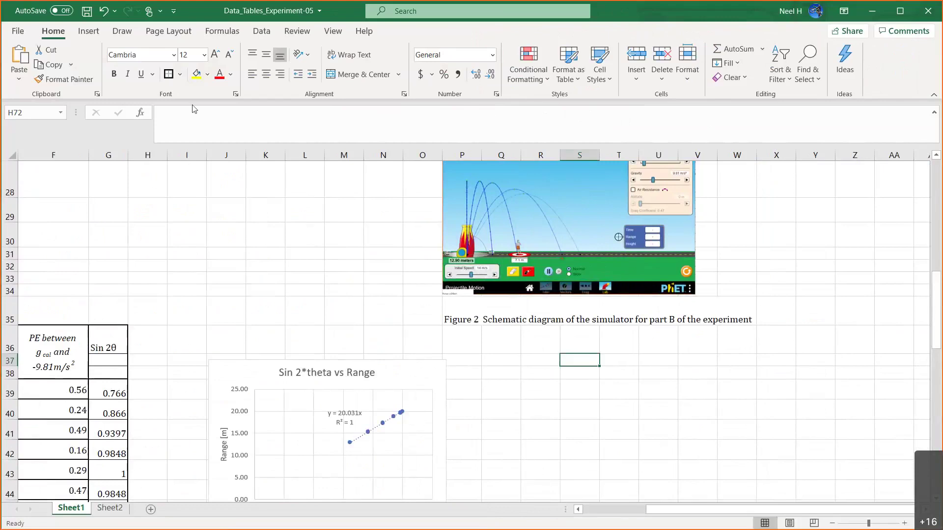
pyautogui.click(88, 31)
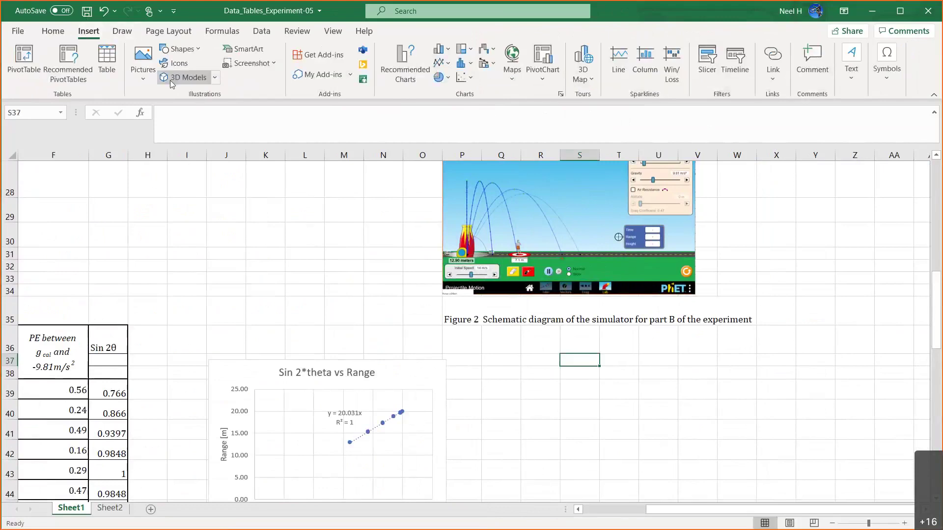
pyautogui.click(143, 59)
pyautogui.click(169, 115)
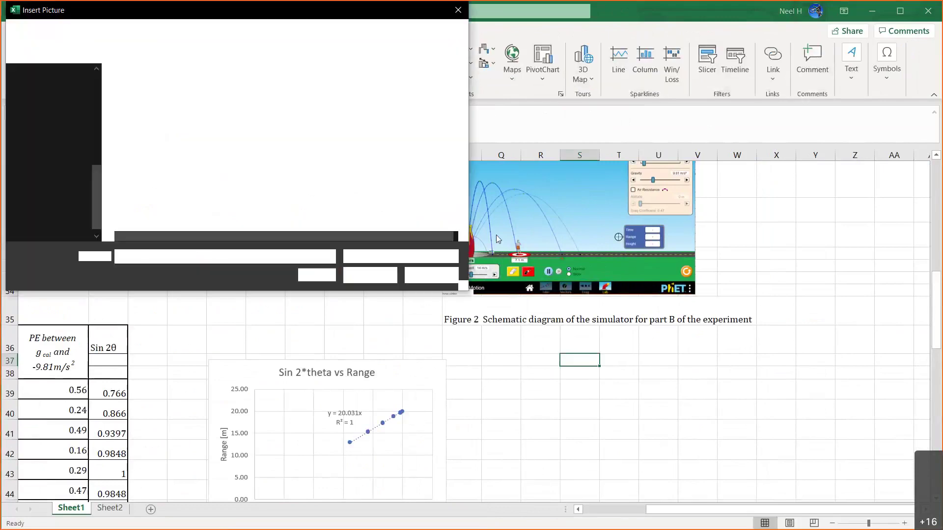
pyautogui.scroll(3, 54, 141)
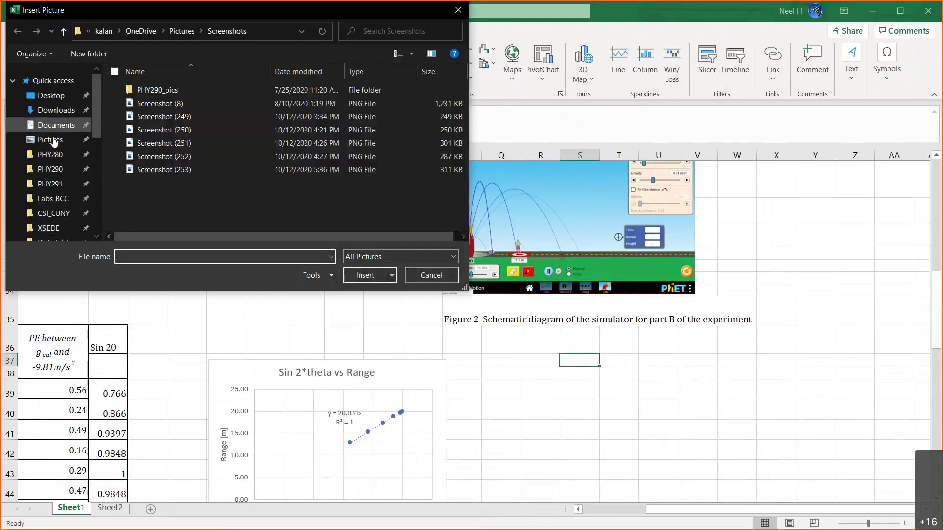
pyautogui.click(44, 140)
pyautogui.doubleClick(286, 119)
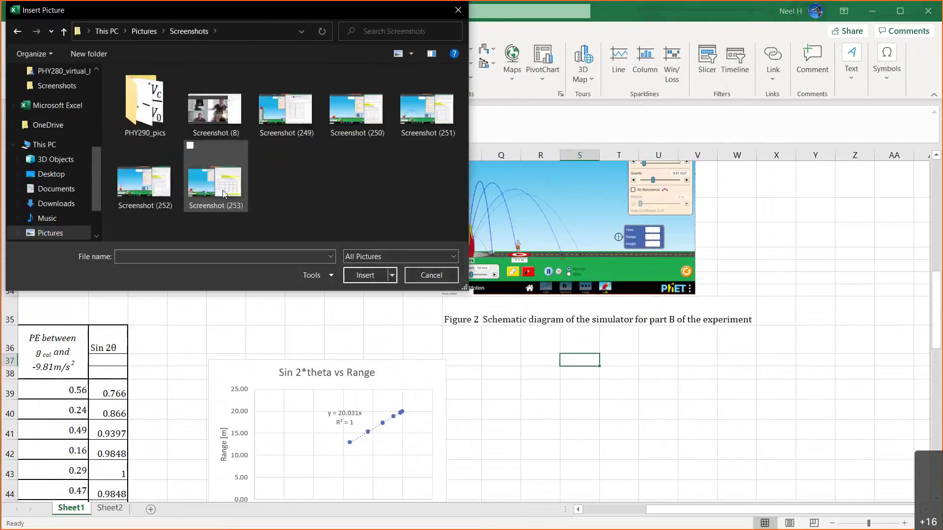
pyautogui.doubleClick(216, 172)
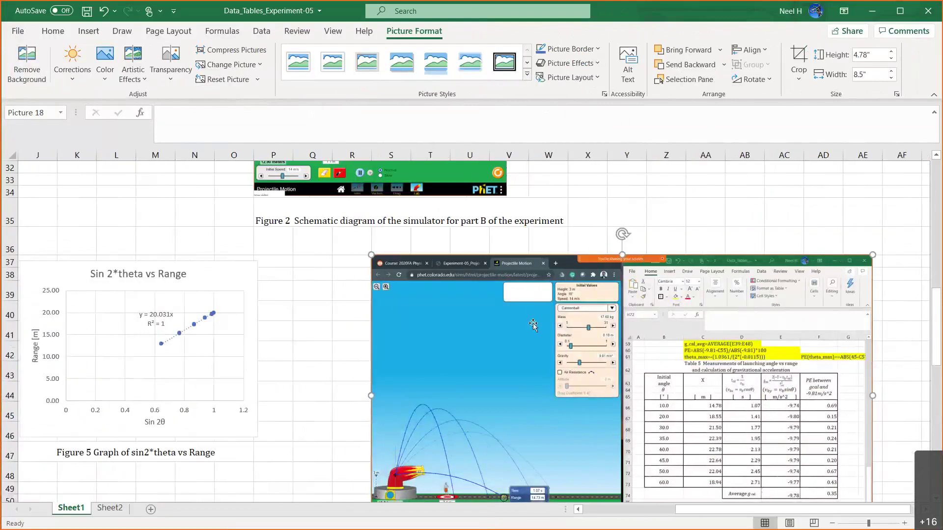
# - Crop the inserted screenshot to the simulator area, about 4.35" high by 4.26" wide, and place it below the Figure 2 caption
pyautogui.click(798, 64)
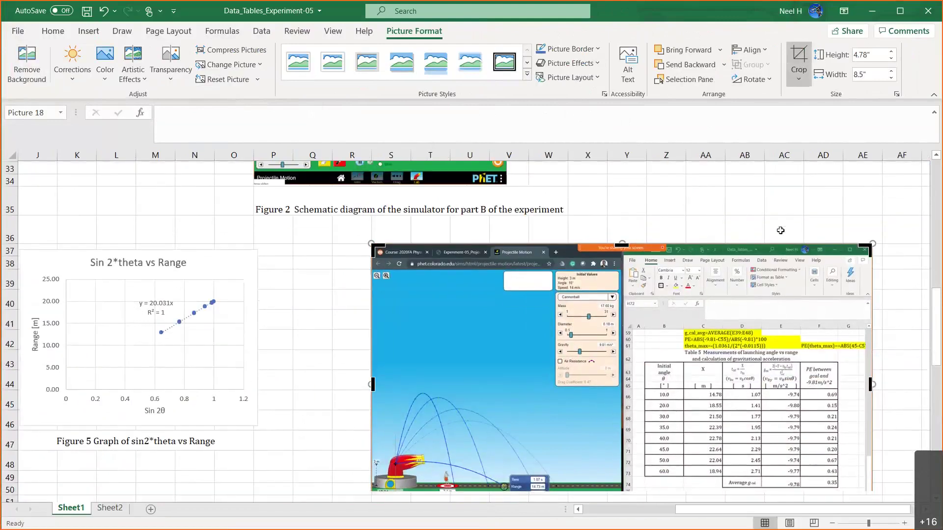
pyautogui.moveTo(865, 234); pyautogui.dragTo(620, 258)
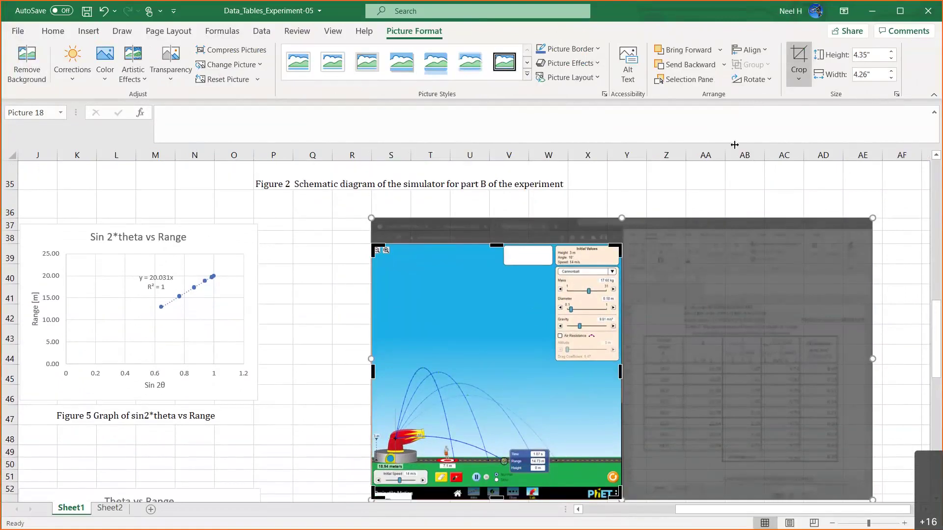
pyautogui.click(798, 63)
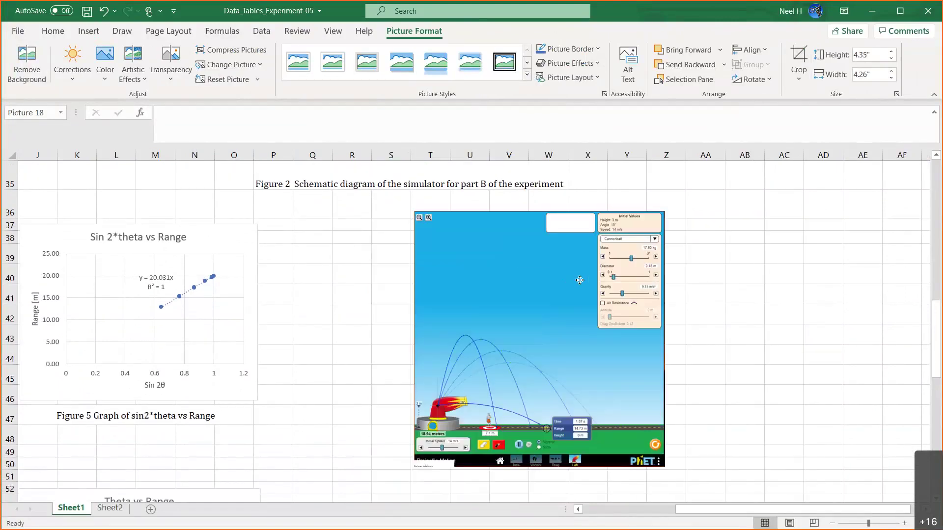
# - Copy the Figure 2 caption from P35 into T51 below the cropped simulator picture
pyautogui.click(281, 185)
pyautogui.hotkey('ctrl', 'c')
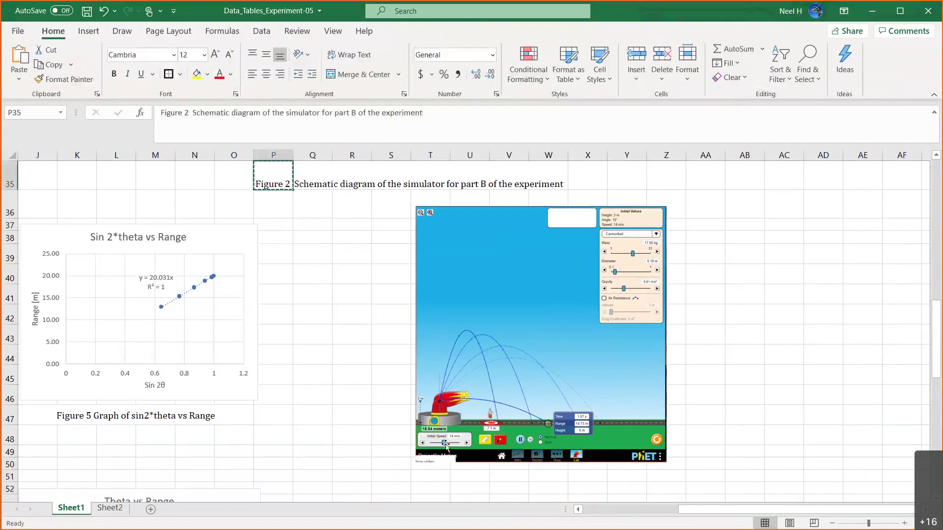
pyautogui.click(441, 477)
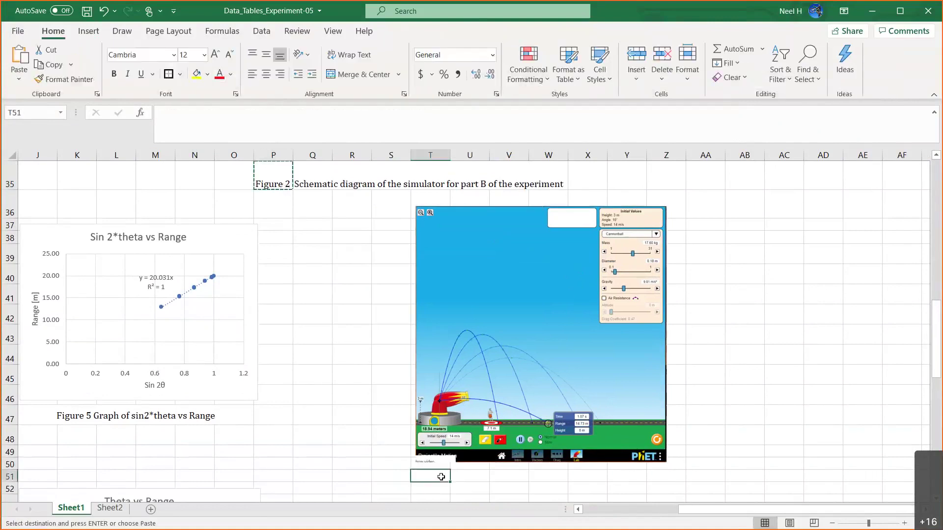
pyautogui.hotkey('ctrl', 'v')
pyautogui.scroll(-2, 441, 476)
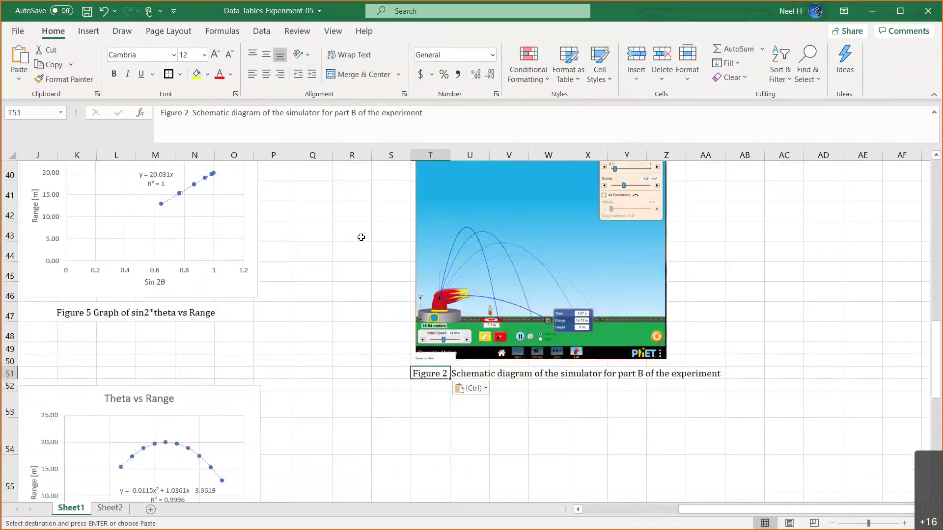
# - Change the copied caption to "Figure 3 Schematic diagram of the simulator for part C of the experiment"
pyautogui.click(187, 111)
pyautogui.press('BackSpace')
pyautogui.write('3')
pyautogui.click(353, 113)
pyautogui.press('BackSpace')
pyautogui.write('C')
pyautogui.press('Return')
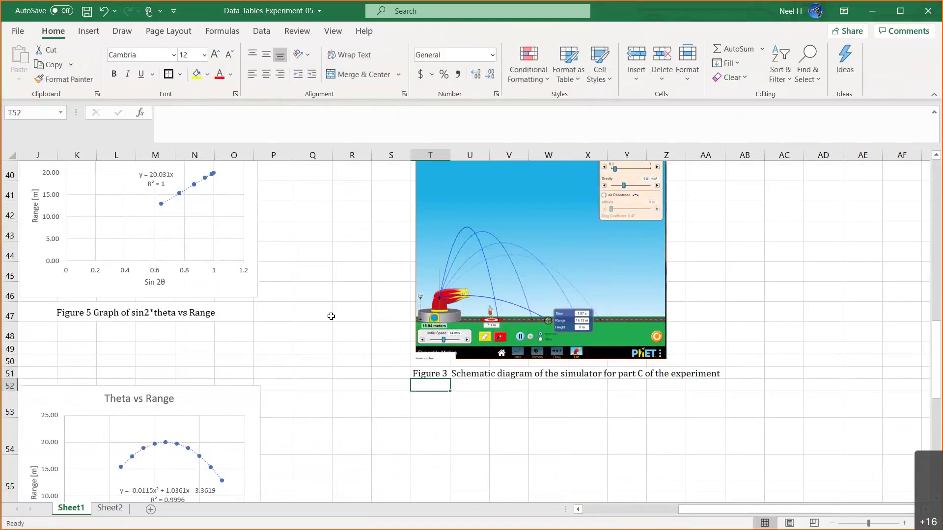
# - Check the graphs, simulator figures and their captions across the sheet and return to Table 5
pyautogui.scroll(10, 329, 317)
pyautogui.hscroll(-2, 329, 317)
pyautogui.hscroll(-3, 331, 318)
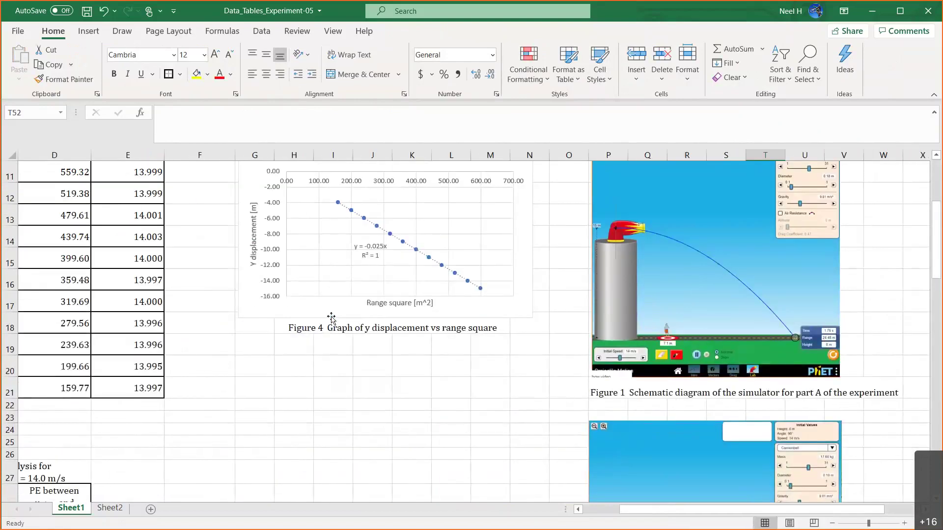
pyautogui.scroll(3, 332, 318)
pyautogui.scroll(-1, 331, 318)
pyautogui.scroll(-11, 331, 319)
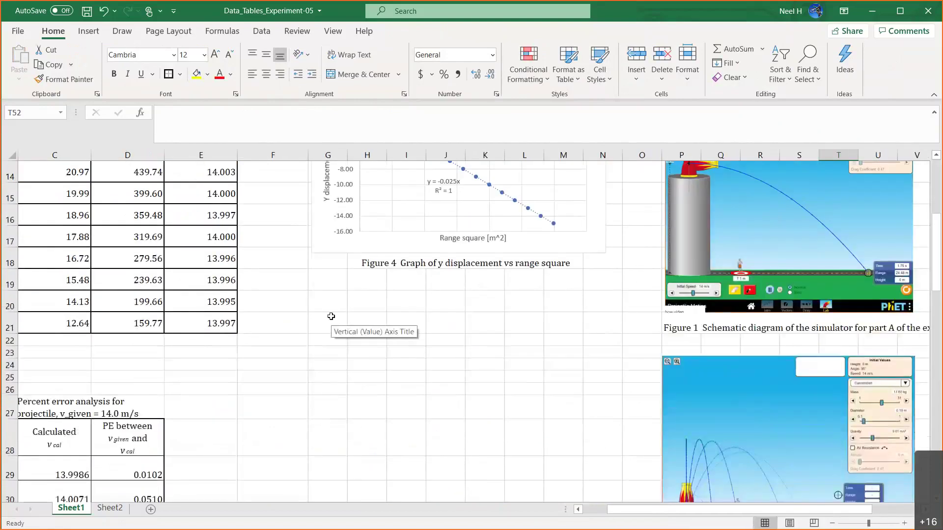
pyautogui.scroll(-6, 332, 316)
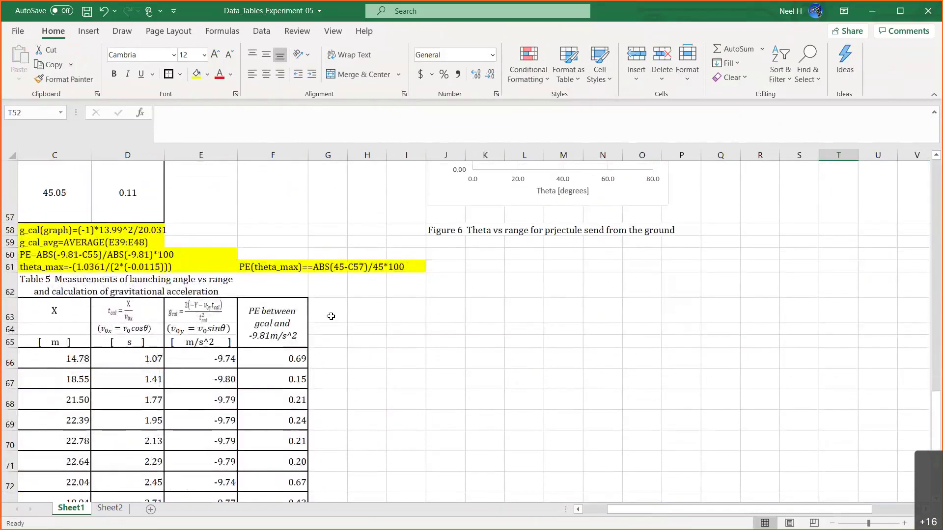
# - Examine Table 5 and the Theta vs Range chart with its caption above the empty area beside the table
pyautogui.scroll(-2, 331, 316)
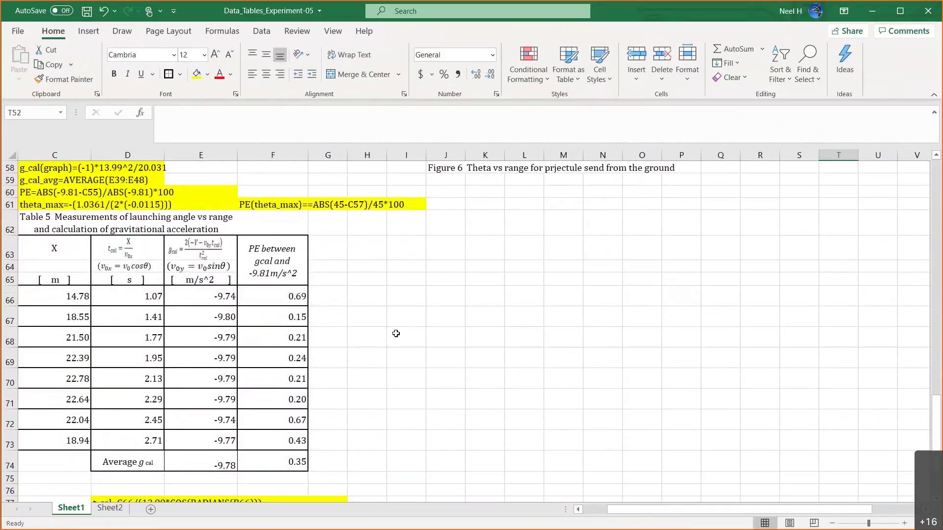
pyautogui.scroll(-2, 324, 338)
pyautogui.scroll(1, 324, 337)
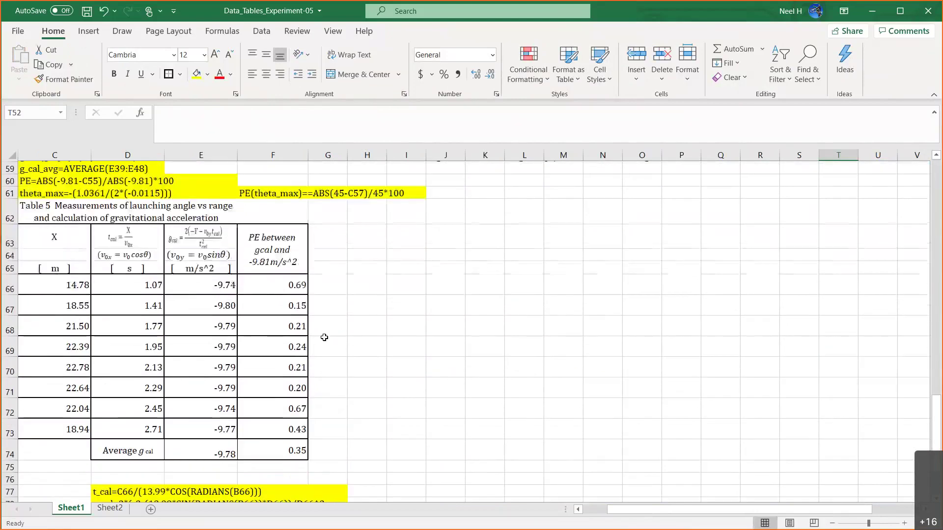
pyautogui.scroll(1, 223, 298)
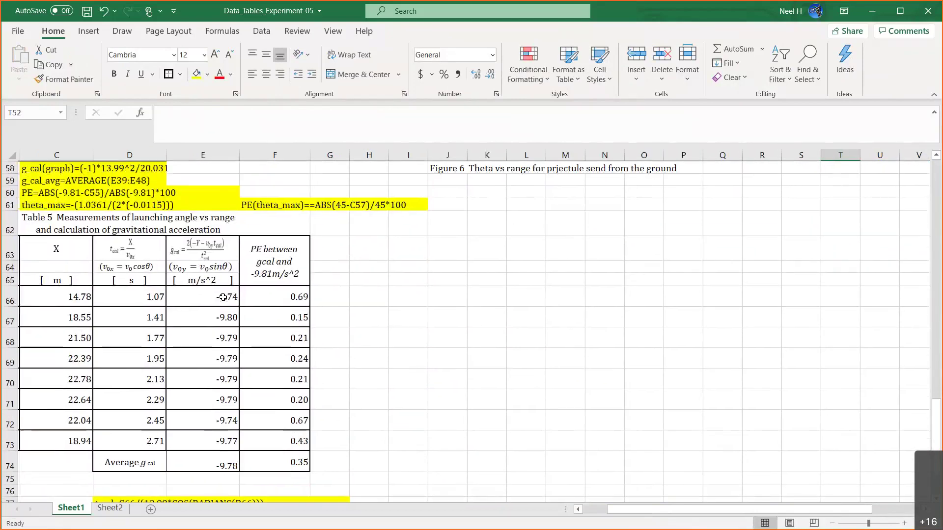
pyautogui.hscroll(-2, 231, 319)
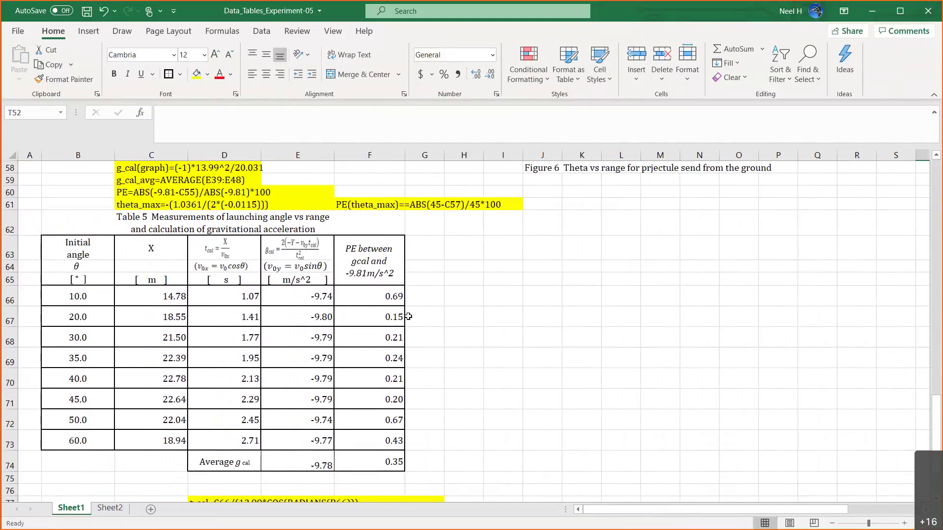
pyautogui.scroll(2, 517, 326)
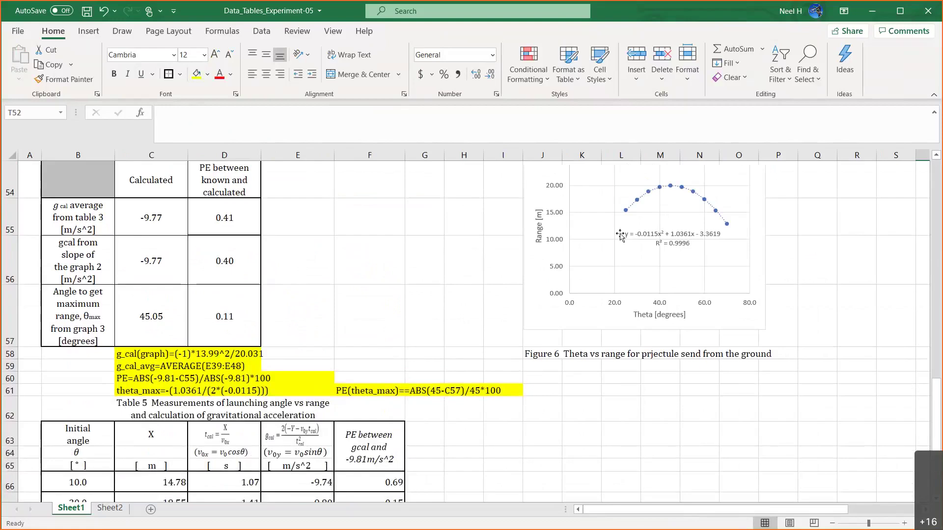
pyautogui.scroll(-1, 614, 363)
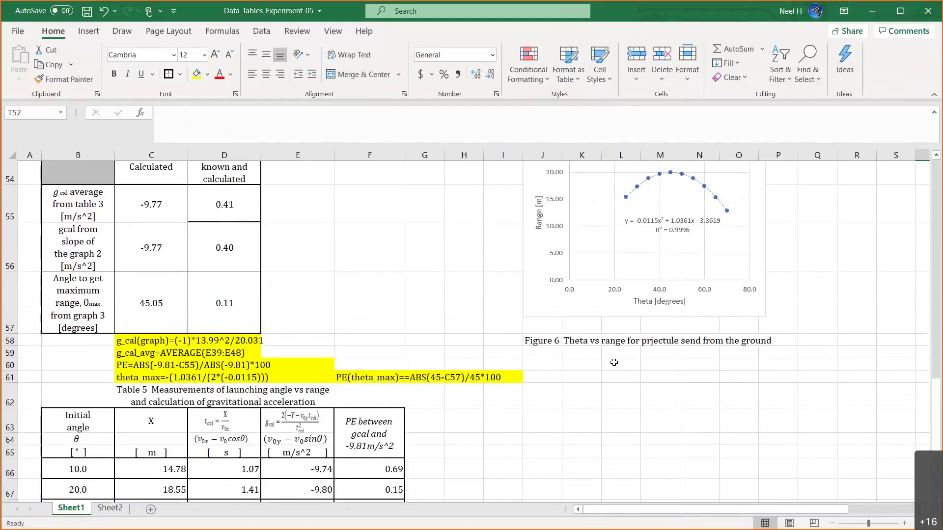
pyautogui.scroll(-1, 614, 363)
pyautogui.click(545, 341)
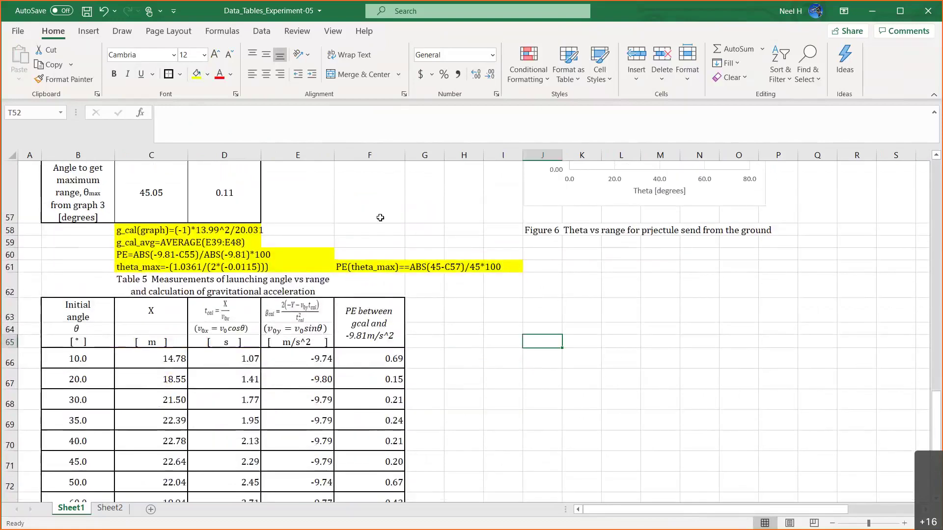
# - Copy the Theta vs Range chart above the Figure 6 caption and place the copy at J63 beside Table 5
pyautogui.scroll(3, 550, 290)
pyautogui.hscroll(2, 526, 270)
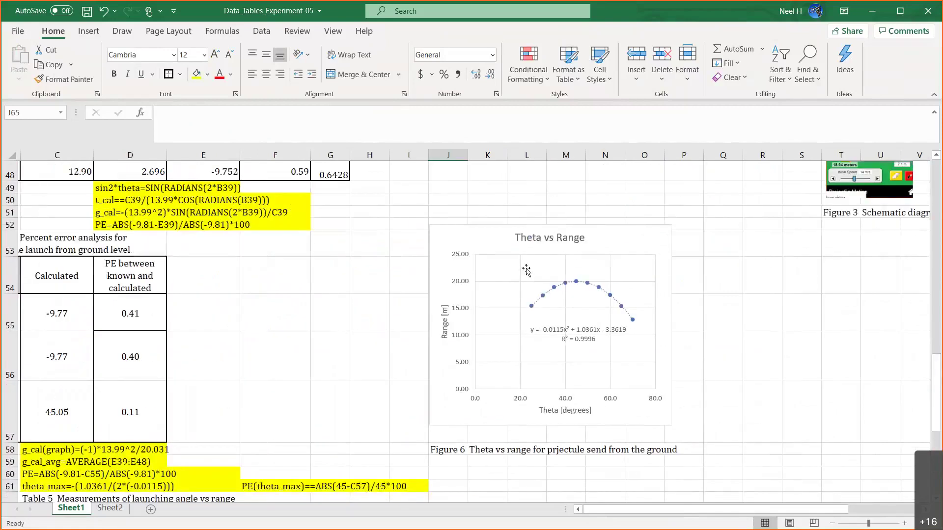
pyautogui.click(445, 244)
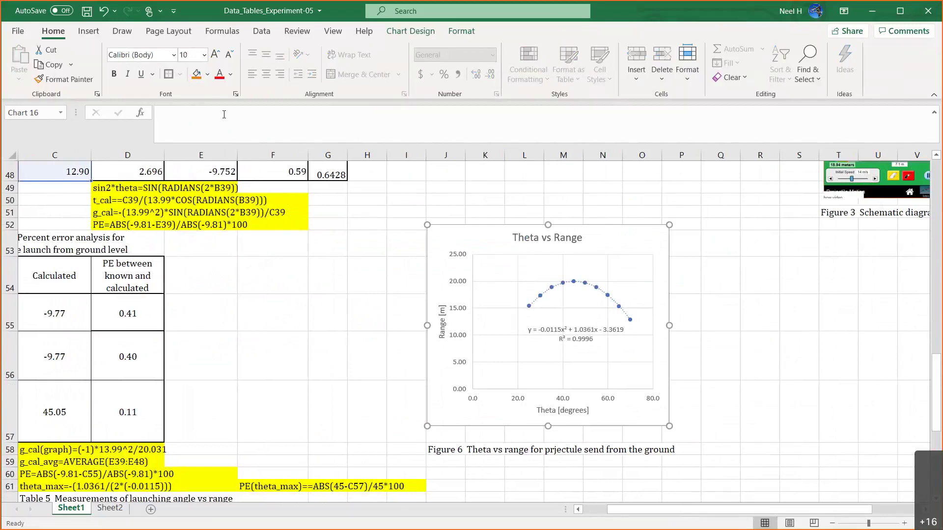
pyautogui.click(49, 64)
pyautogui.scroll(-5, 294, 232)
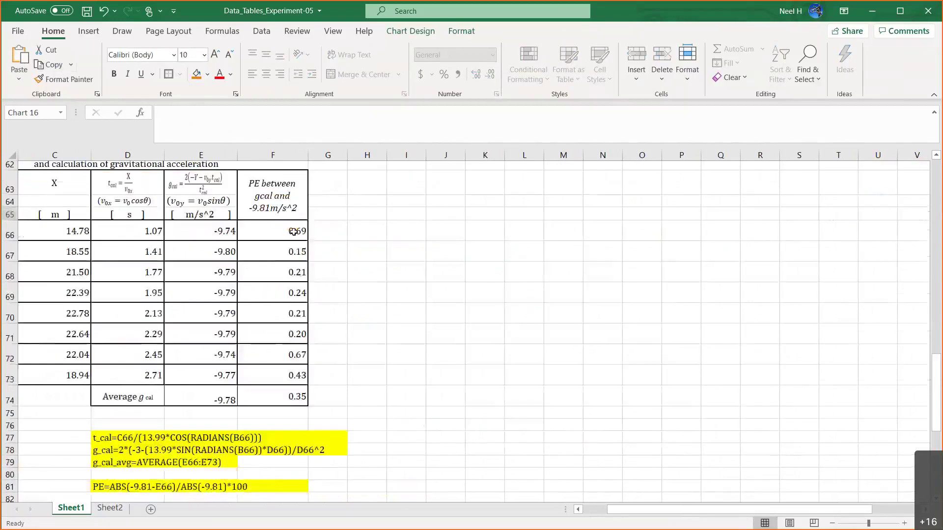
pyautogui.scroll(2, 294, 232)
pyautogui.scroll(2, 294, 231)
pyautogui.click(442, 357)
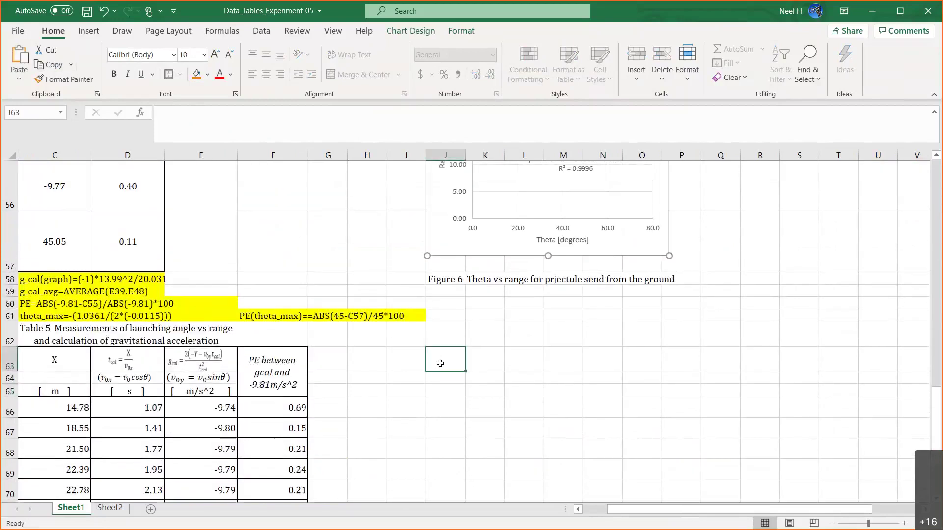
pyautogui.click(19, 56)
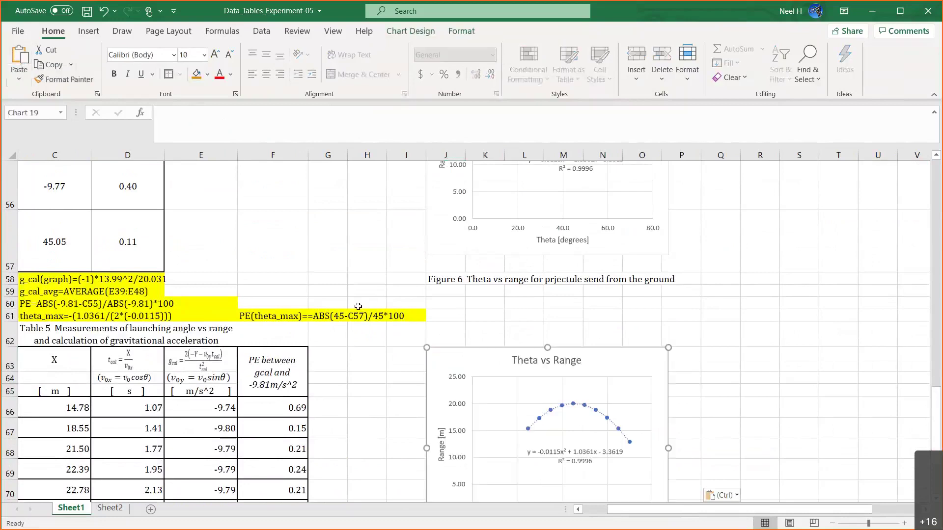
pyautogui.scroll(-1, 362, 305)
pyautogui.moveTo(456, 256)
pyautogui.mouseDown()
pyautogui.moveTo(471, 258)
pyautogui.moveTo(458, 254)
pyautogui.mouseUp()
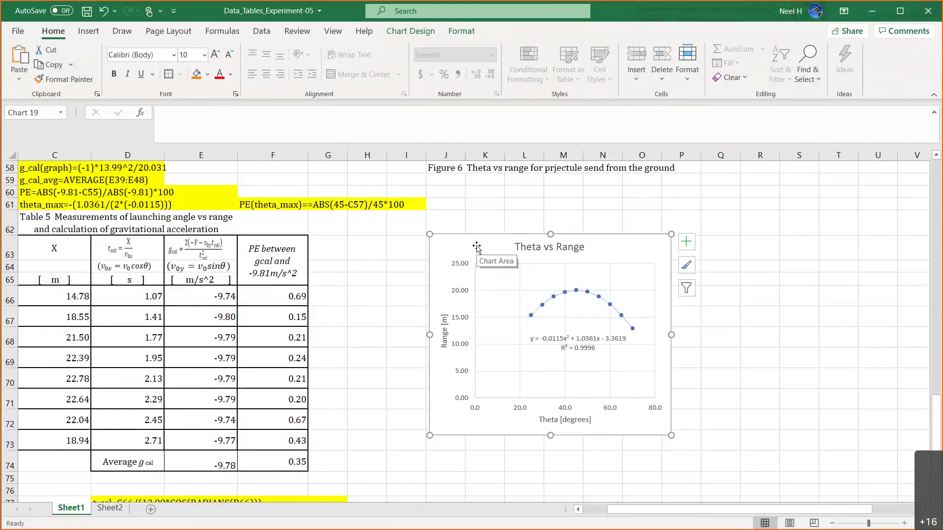
# - Set the X values of the copied chart's Series1 to the Table 5 initial angles in Sheet1 B66:B73
pyautogui.doubleClick(477, 247)
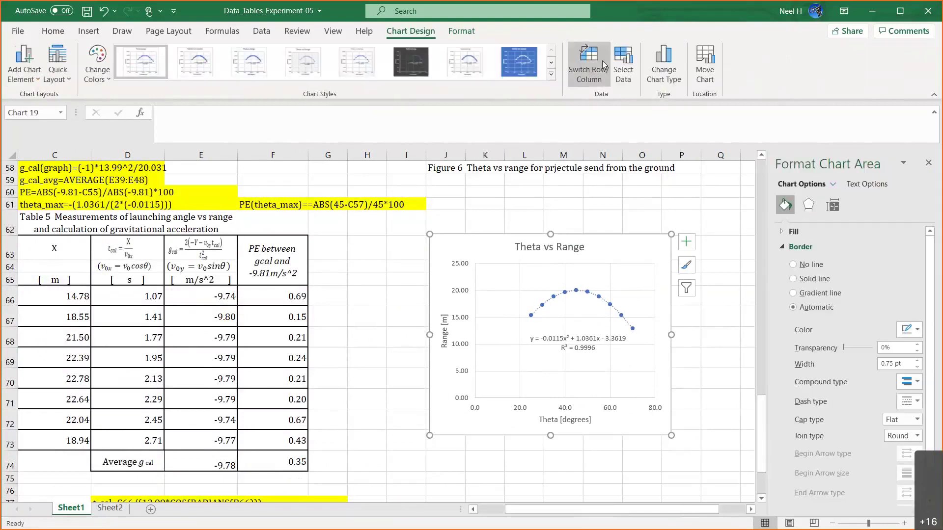
pyautogui.click(622, 65)
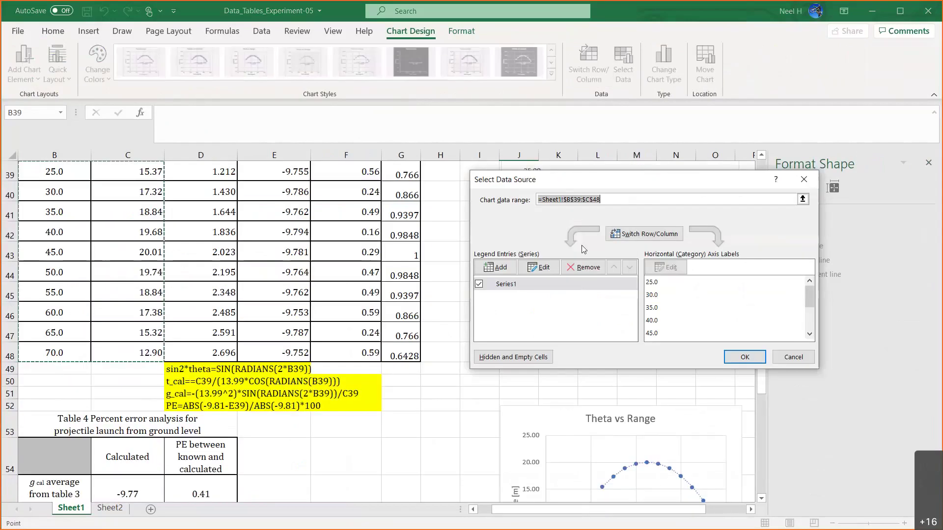
pyautogui.click(521, 284)
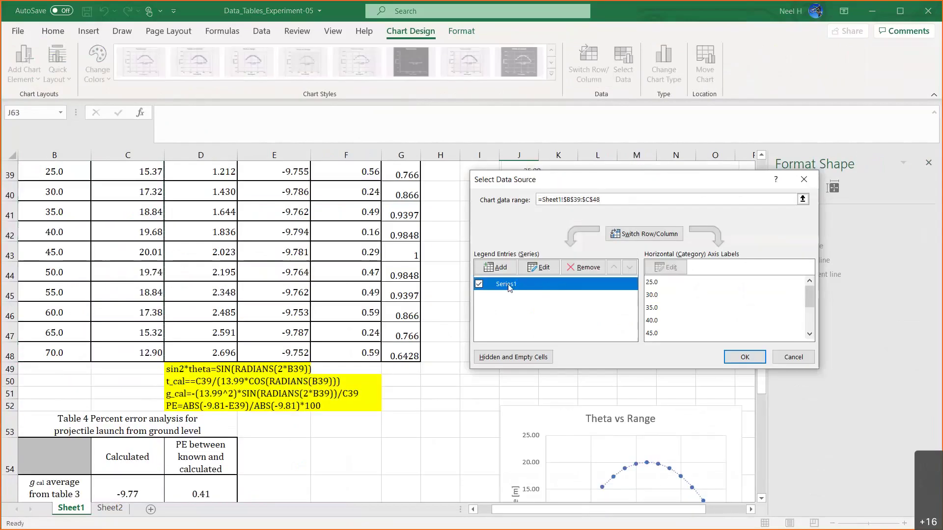
pyautogui.click(540, 268)
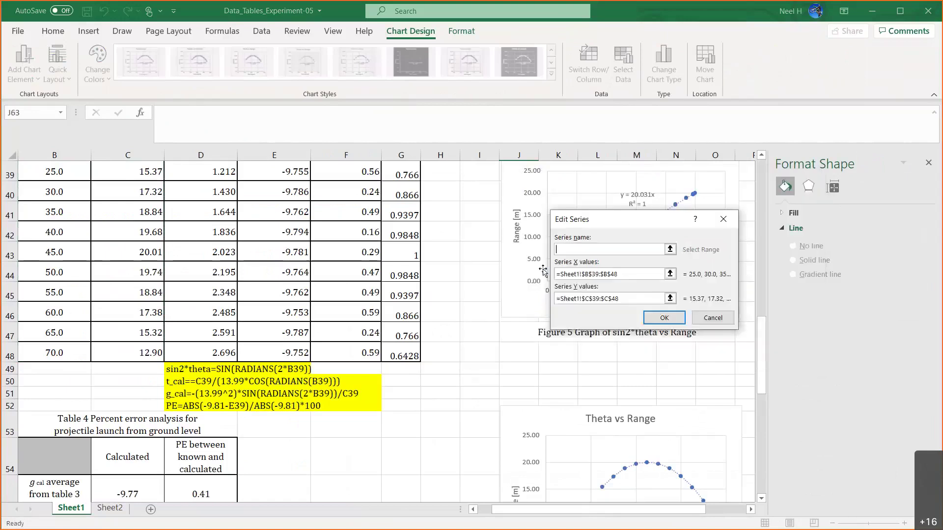
pyautogui.scroll(-1, 512, 330)
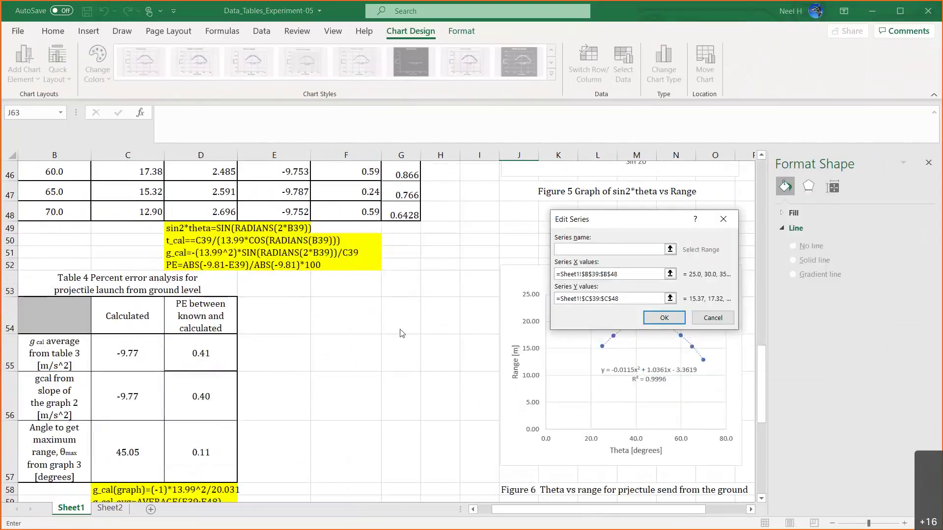
pyautogui.scroll(-5, 401, 333)
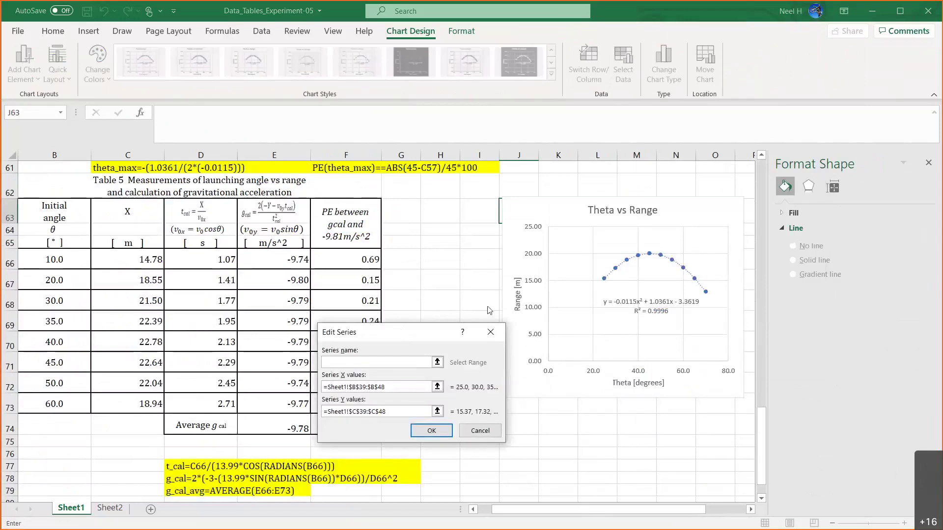
pyautogui.moveTo(373, 332); pyautogui.dragTo(479, 294)
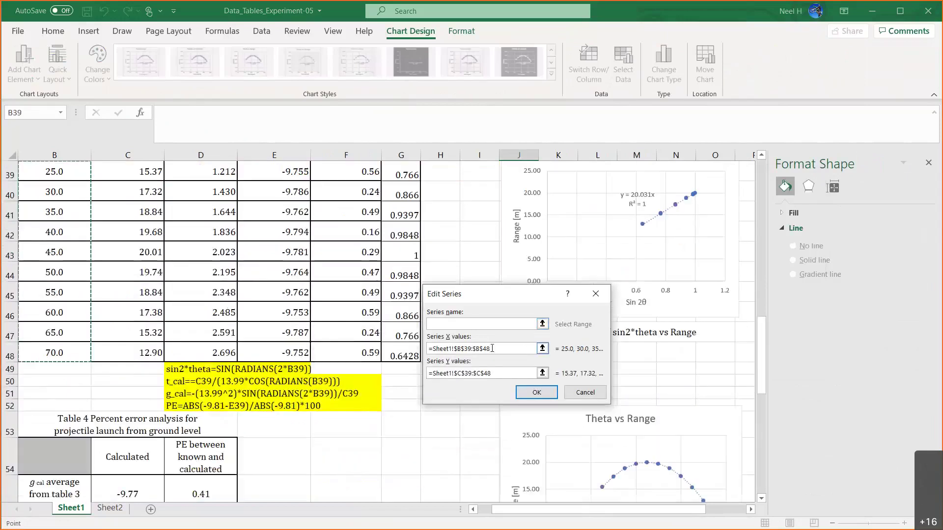
pyautogui.moveTo(489, 349); pyautogui.dragTo(417, 346)
pyautogui.press('BackSpace')
pyautogui.scroll(-5, 417, 346)
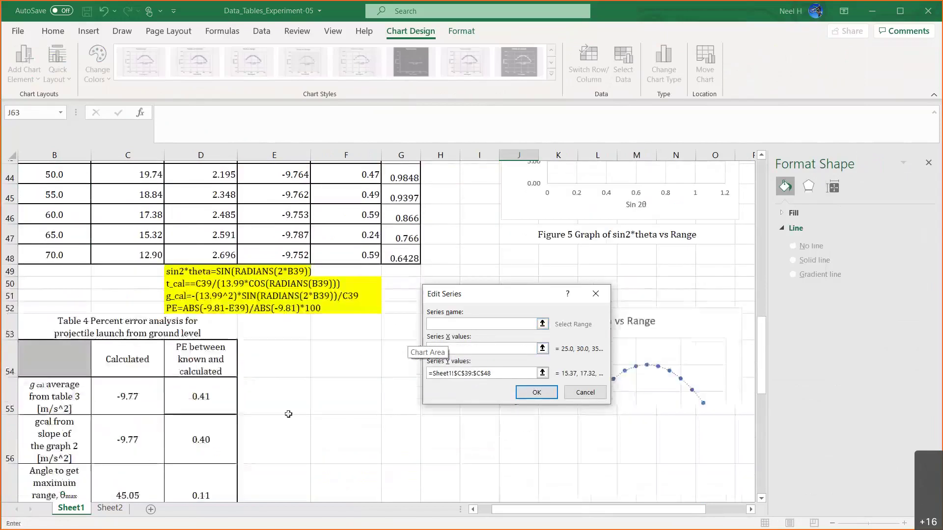
pyautogui.scroll(-4, 288, 415)
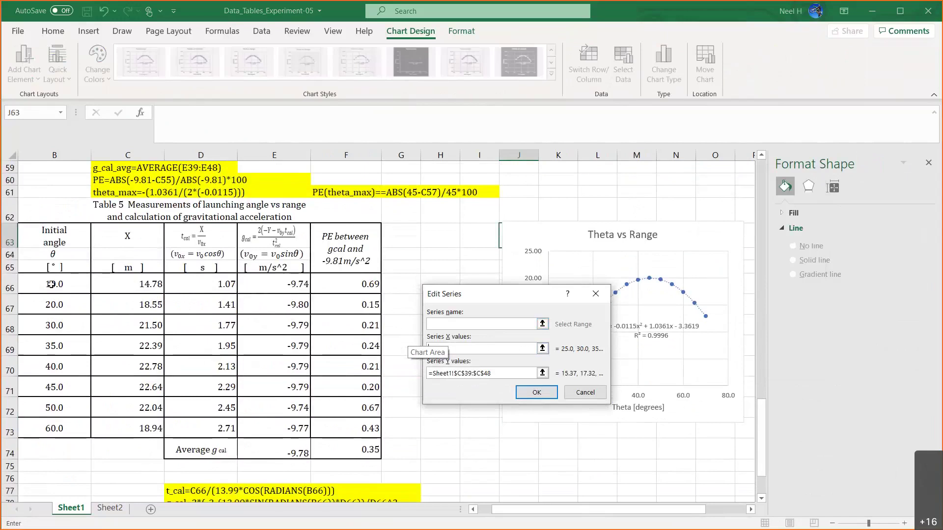
pyautogui.moveTo(51, 284); pyautogui.dragTo(47, 430)
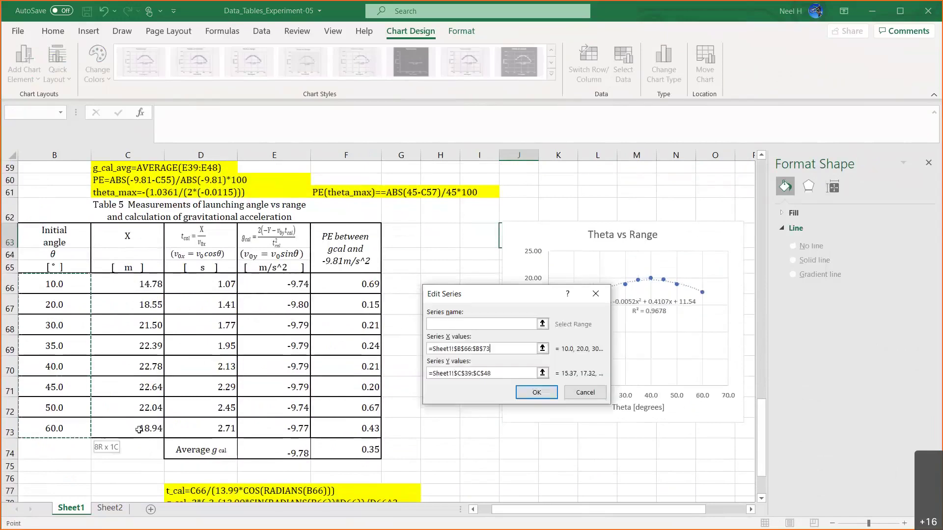
# - Set the Y values of the copied chart's series to the Table 5 ranges in C66:C73 and apply the new data source
pyautogui.click(499, 375)
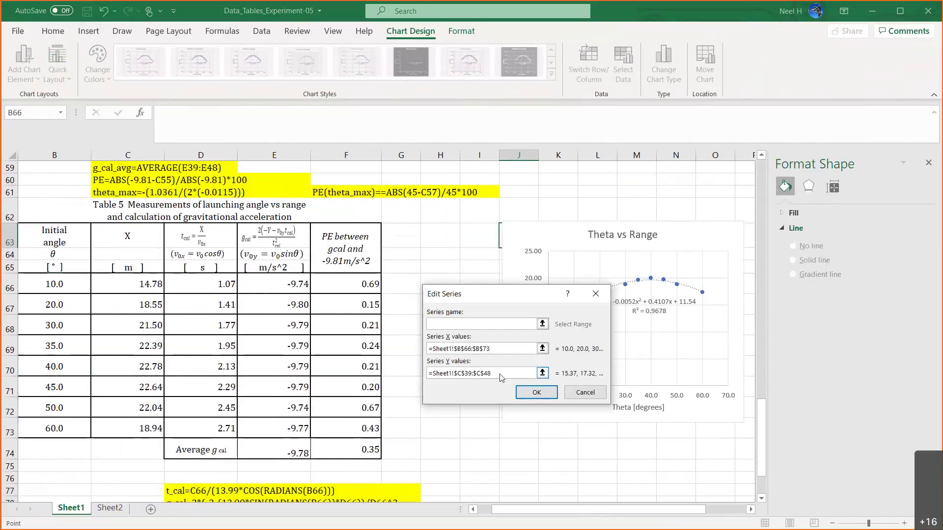
pyautogui.hotkey('ctrl', 'a')
pyautogui.press('BackSpace')
pyautogui.scroll(-8, 366, 379)
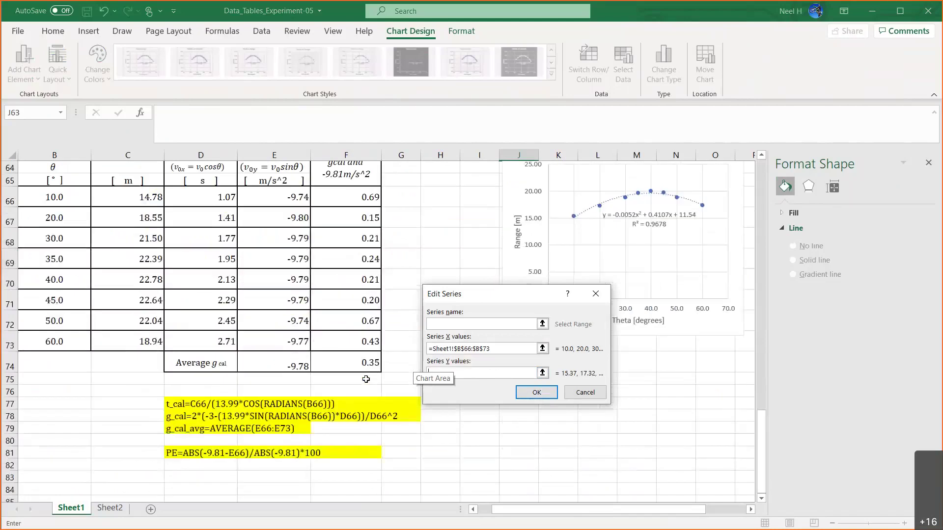
pyautogui.scroll(1, 366, 379)
pyautogui.click(131, 249)
pyautogui.moveTo(131, 249); pyautogui.dragTo(133, 384)
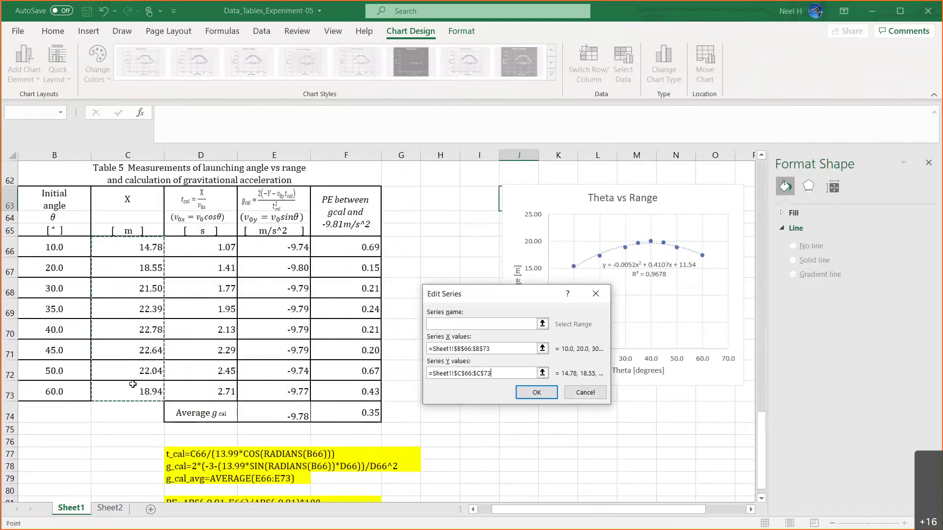
pyautogui.click(538, 392)
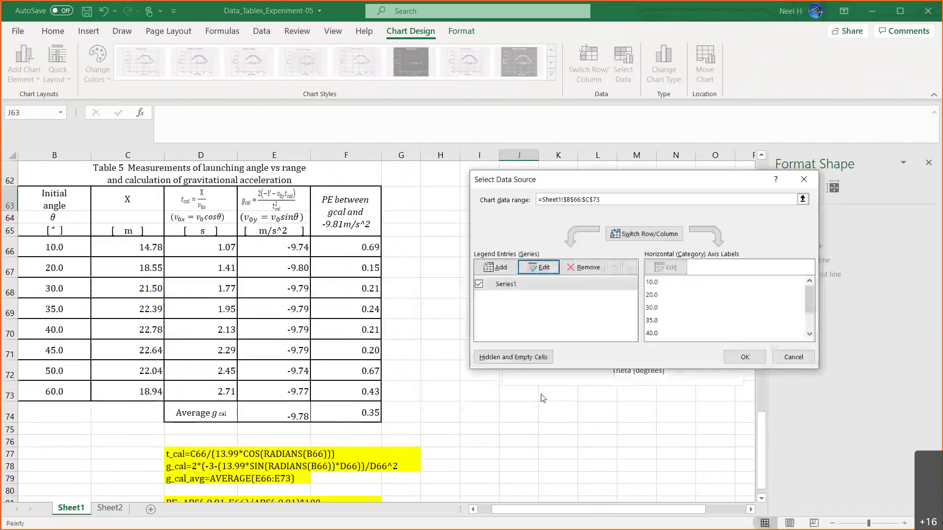
pyautogui.click(737, 361)
# - Compare the new chart side by side with the Figure 6 chart and return it to its place beside Table 5
pyautogui.scroll(3, 481, 300)
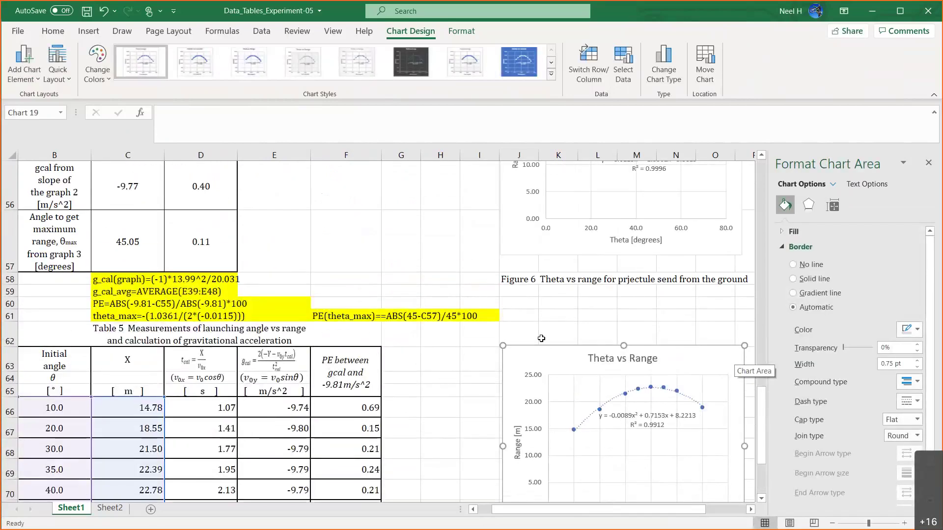
pyautogui.moveTo(547, 460); pyautogui.dragTo(334, 257)
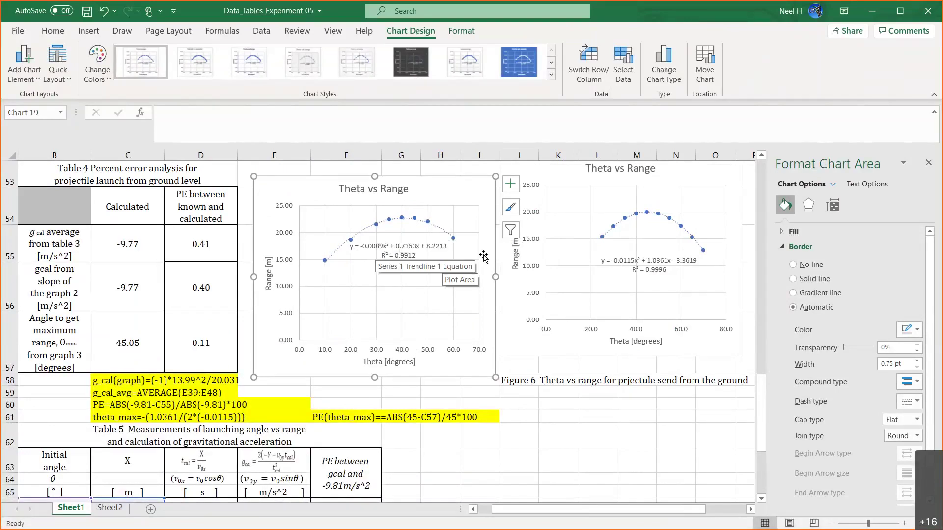
pyautogui.moveTo(484, 256); pyautogui.dragTo(562, 375)
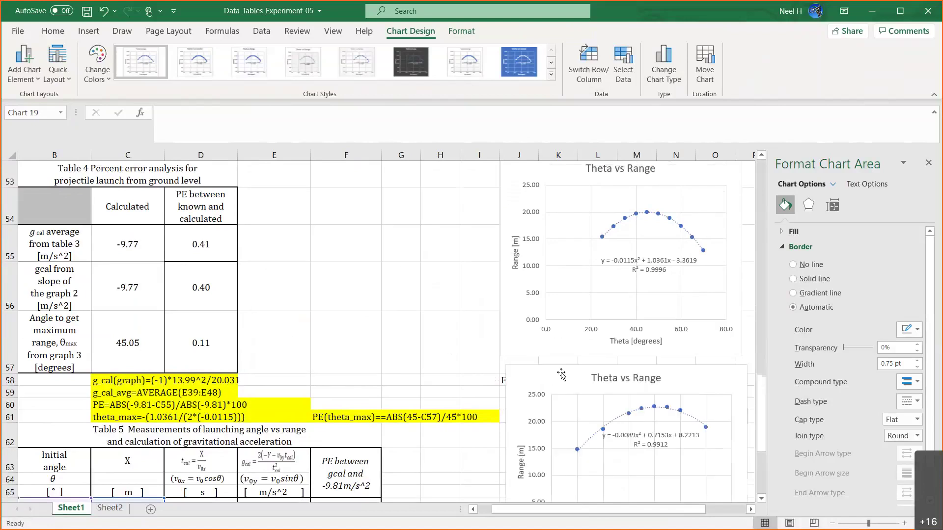
pyautogui.scroll(-2, 562, 375)
pyautogui.moveTo(546, 223); pyautogui.dragTo(543, 307)
# - Copy the Figure 6 caption from J58 into J74 below the new chart
pyautogui.click(513, 232)
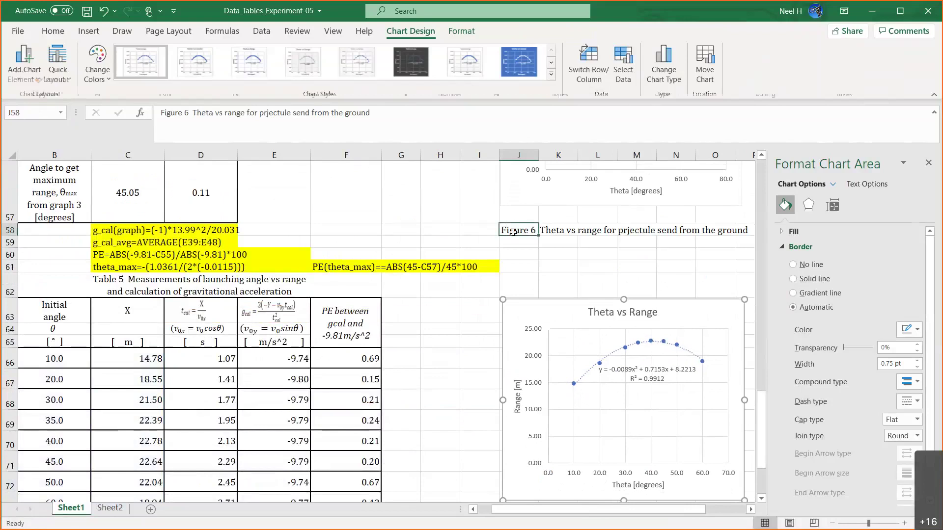
pyautogui.hotkey('ctrl', 'c')
pyautogui.scroll(-5, 516, 240)
pyautogui.click(523, 251)
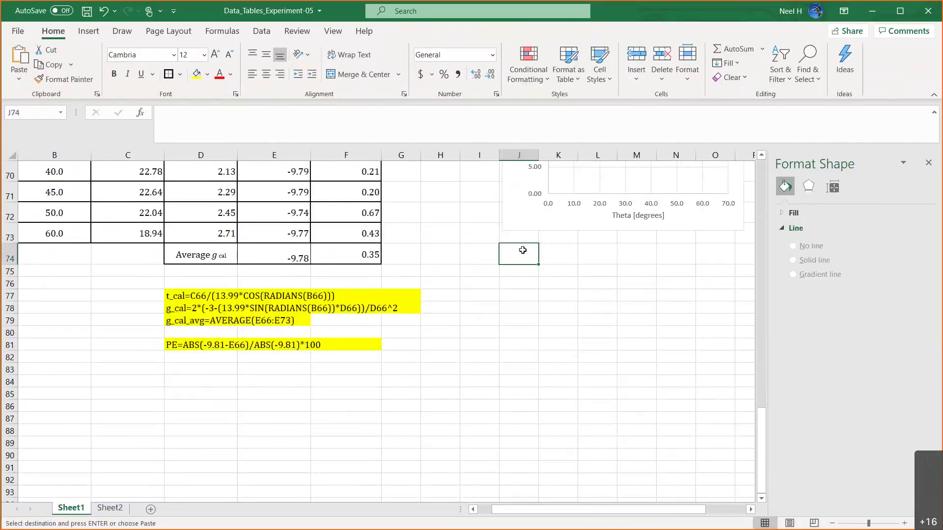
pyautogui.hotkey('ctrl', 'v')
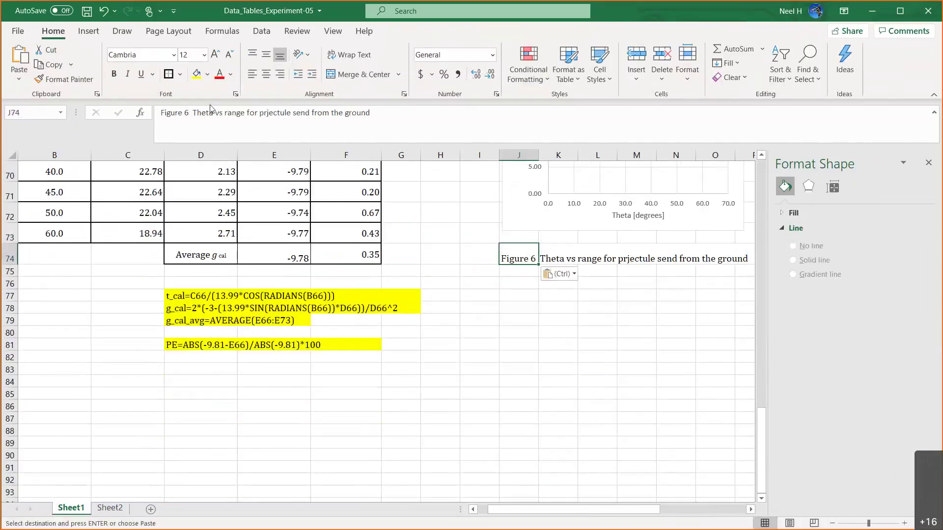
# - Reword the caption in J74 as "Figure 7 Theta vs range for prjectule send from h height above the ground" and close the shape formatting pane
pyautogui.click(190, 112)
pyautogui.press('BackSpace')
pyautogui.write('7')
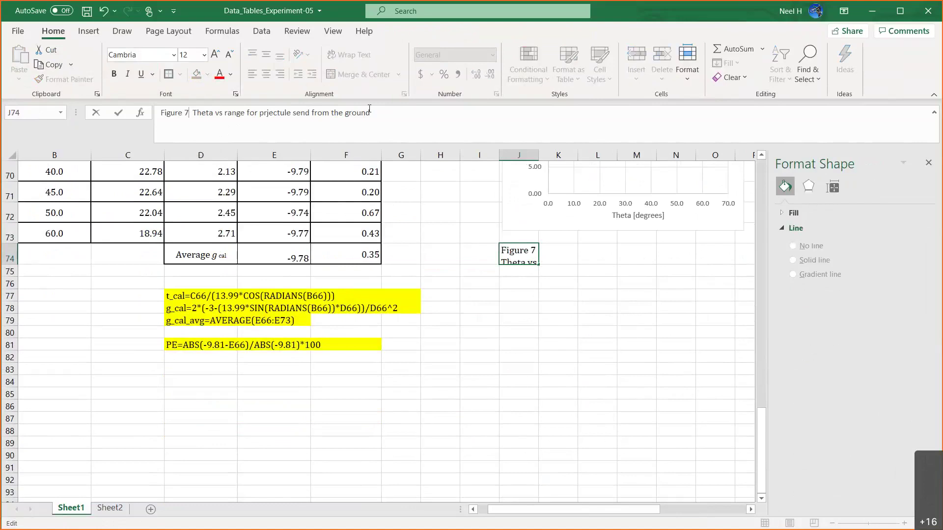
pyautogui.moveTo(370, 110); pyautogui.dragTo(332, 110)
pyautogui.click(333, 110)
pyautogui.write('h height ')
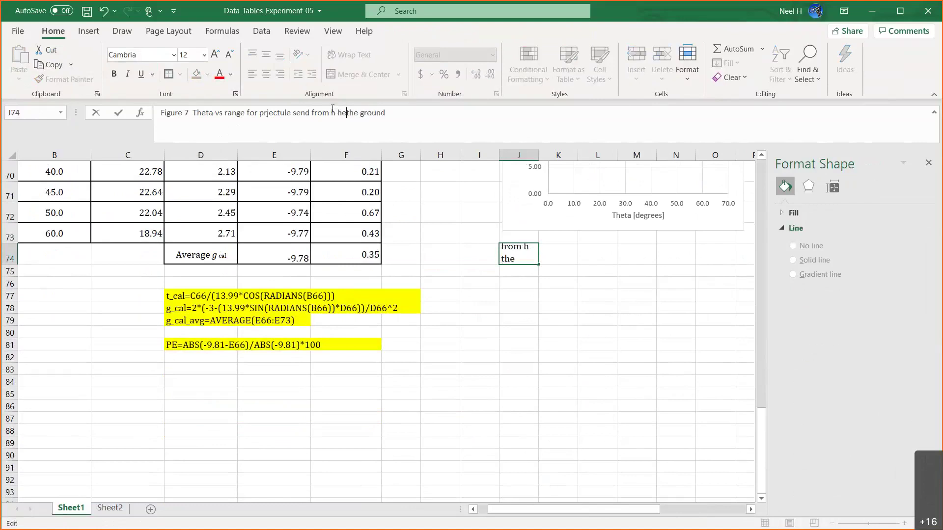
pyautogui.write('above')
pyautogui.press('Return')
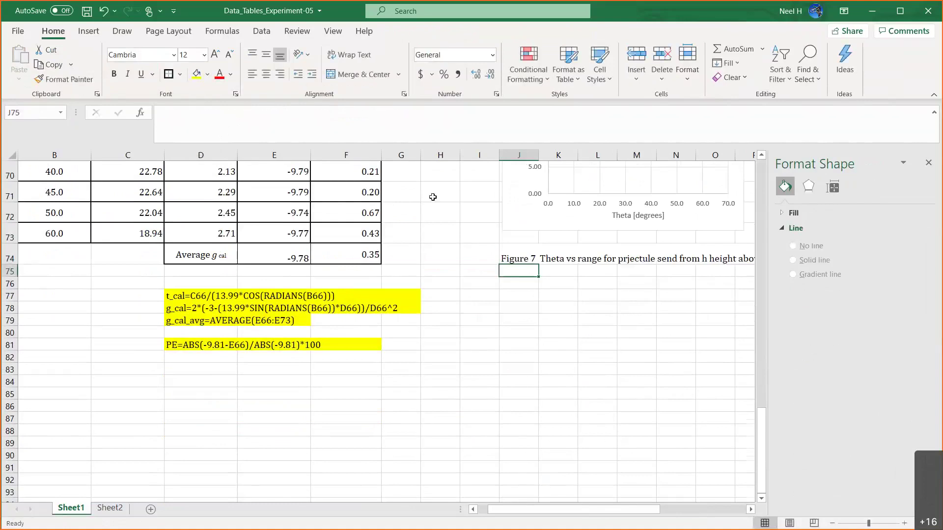
pyautogui.scroll(3, 511, 270)
pyautogui.click(928, 163)
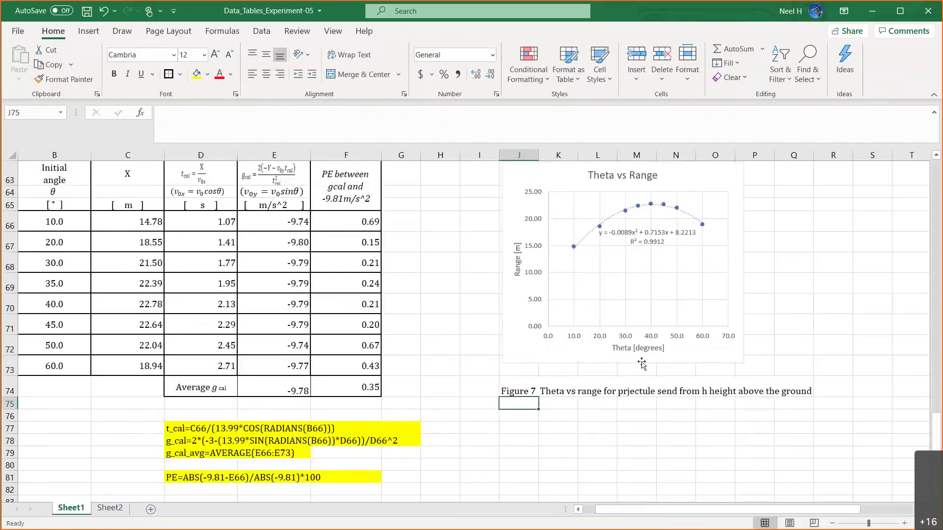
# - Enter the label theta_max in J78 below the Figure 7 caption
pyautogui.scroll(-2, 638, 364)
pyautogui.click(530, 367)
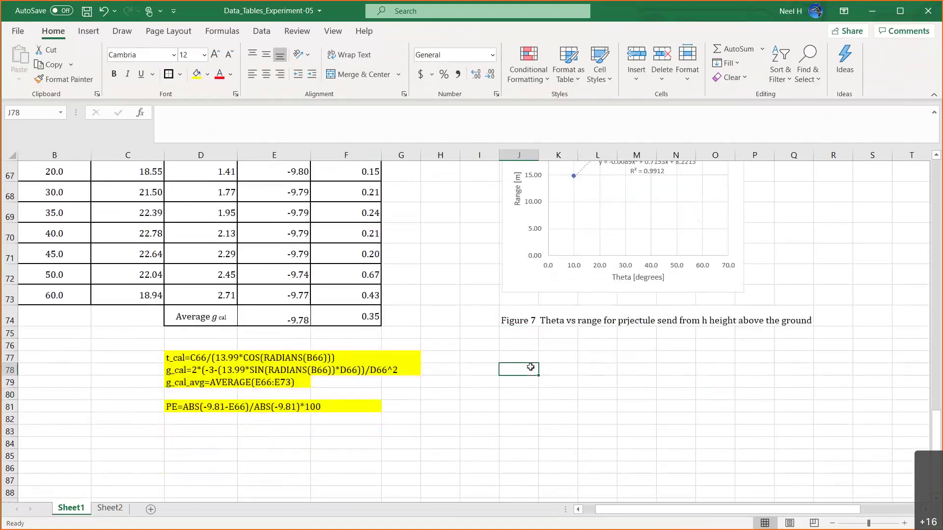
pyautogui.write('the')
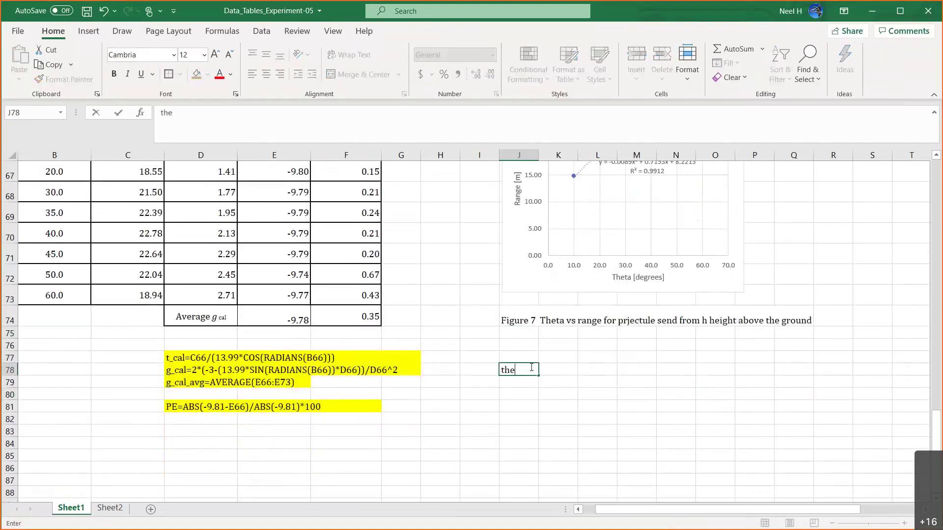
pyautogui.write('ta_max')
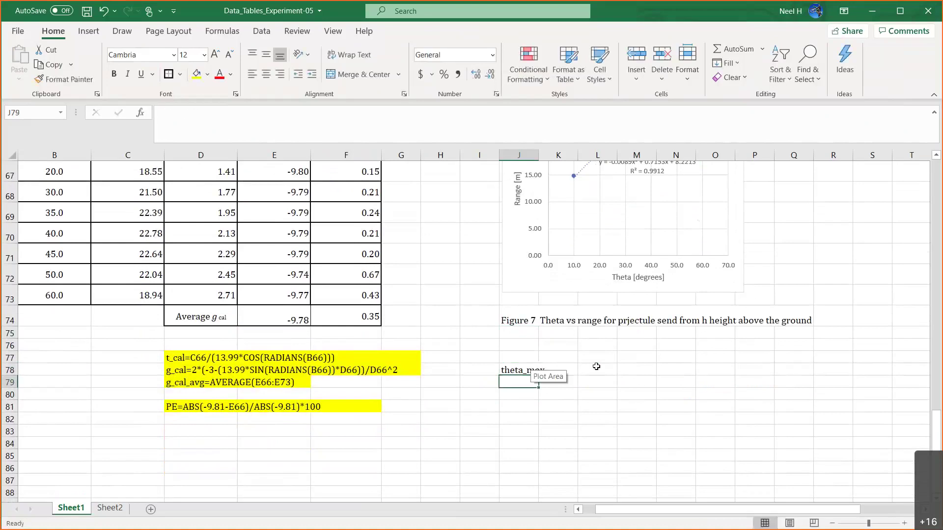
# - Calculate theta_max in L78 from the trendline coefficients with the formula =-(0.7153/(2*0.0089))
pyautogui.click(597, 367)
pyautogui.write('=')
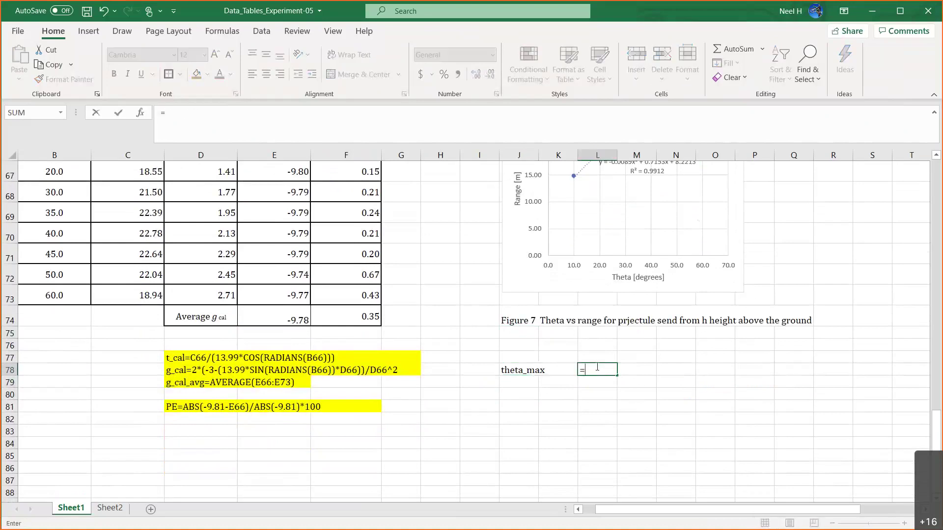
pyautogui.write('-(')
pyautogui.scroll(1, 695, 393)
pyautogui.scroll(1, 694, 393)
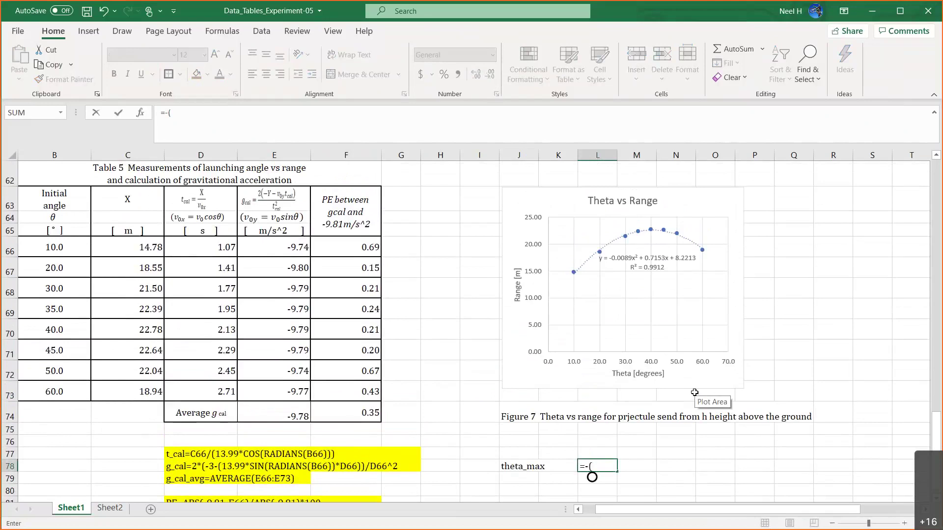
pyautogui.write('7.')
pyautogui.press('BackSpace')
pyautogui.write('0.7153/(2')
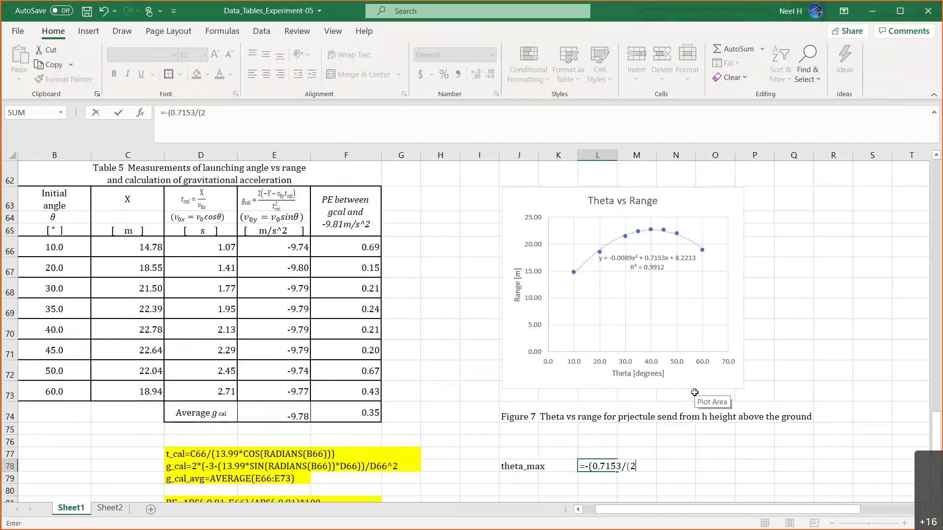
pyautogui.write('*0.0089))')
pyautogui.press('Return')
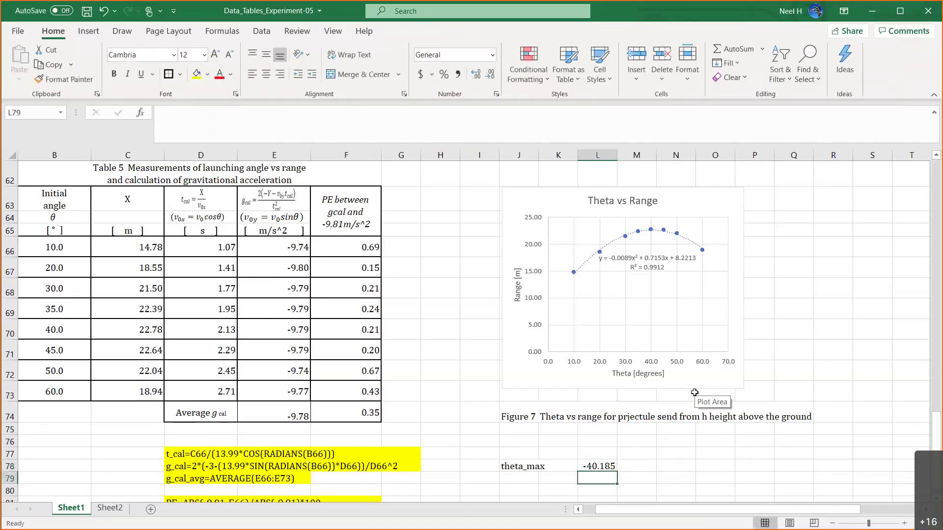
# - Check theta_max against the 40° range in Table 5 and copy the formula text from L78 without changing the cell
pyautogui.scroll(-2, 688, 451)
pyautogui.scroll(-1, 688, 452)
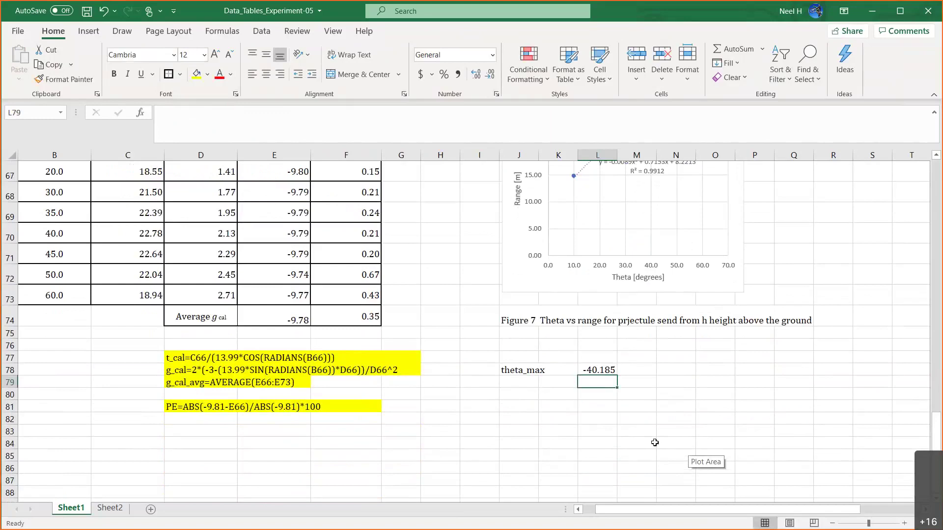
pyautogui.click(608, 368)
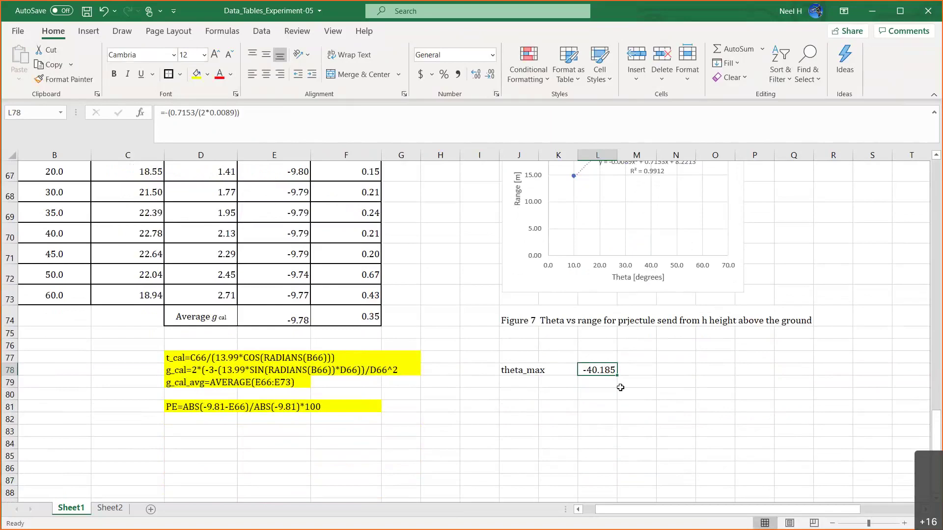
pyautogui.scroll(3, 245, 334)
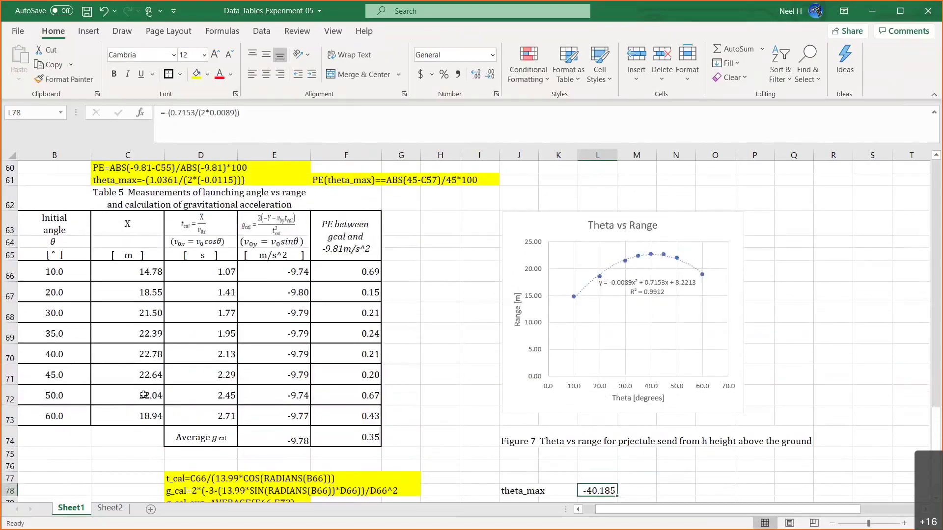
pyautogui.scroll(-1, 143, 395)
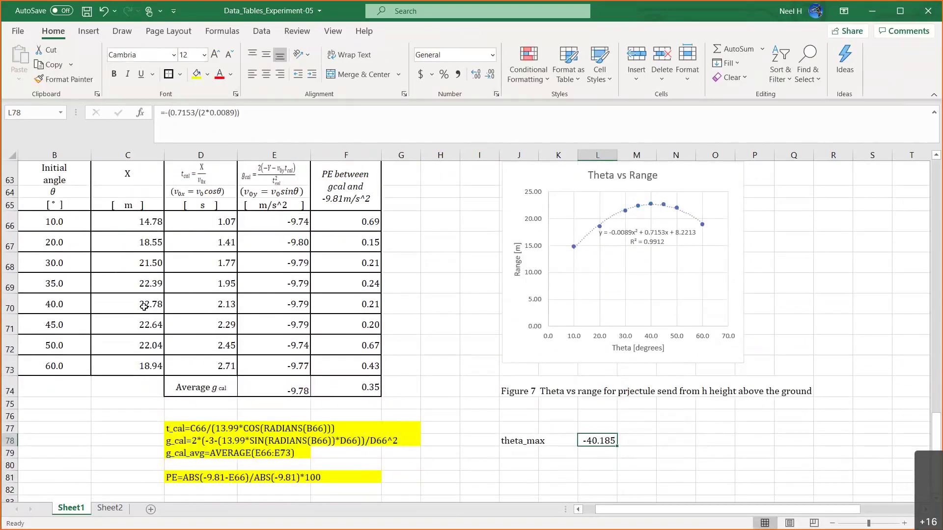
pyautogui.click(143, 306)
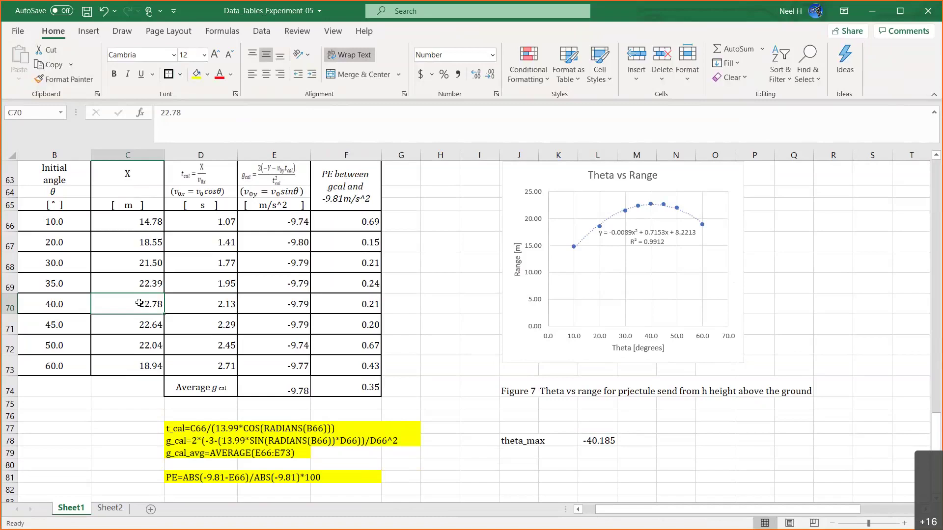
pyautogui.click(587, 438)
pyautogui.moveTo(239, 112); pyautogui.dragTo(153, 116)
pyautogui.hotkey('ctrl', 'c')
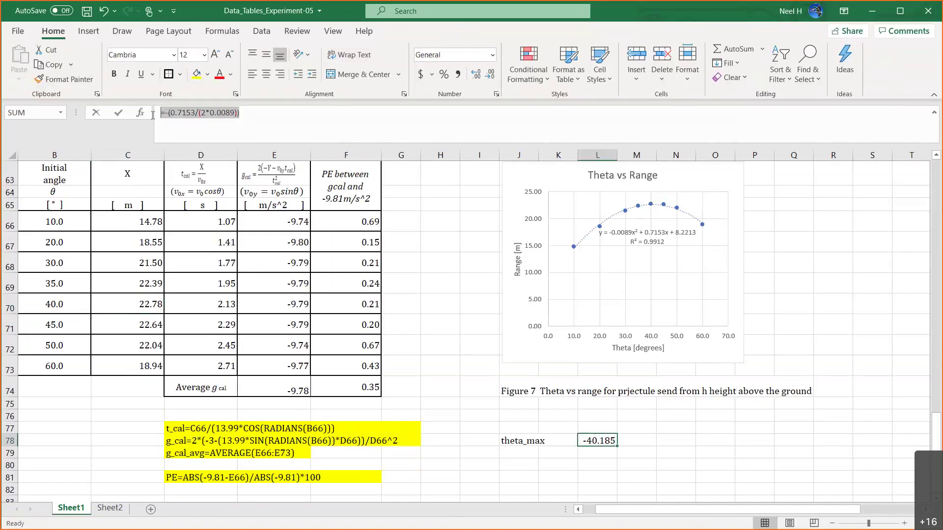
pyautogui.click(94, 113)
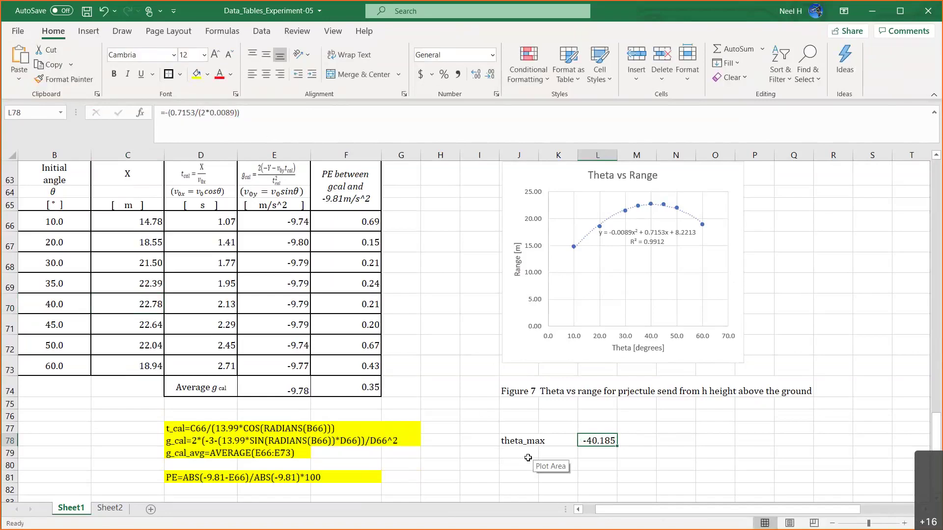
# - Append an equals sign to the theta_max label in J78
pyautogui.click(525, 464)
pyautogui.click(523, 443)
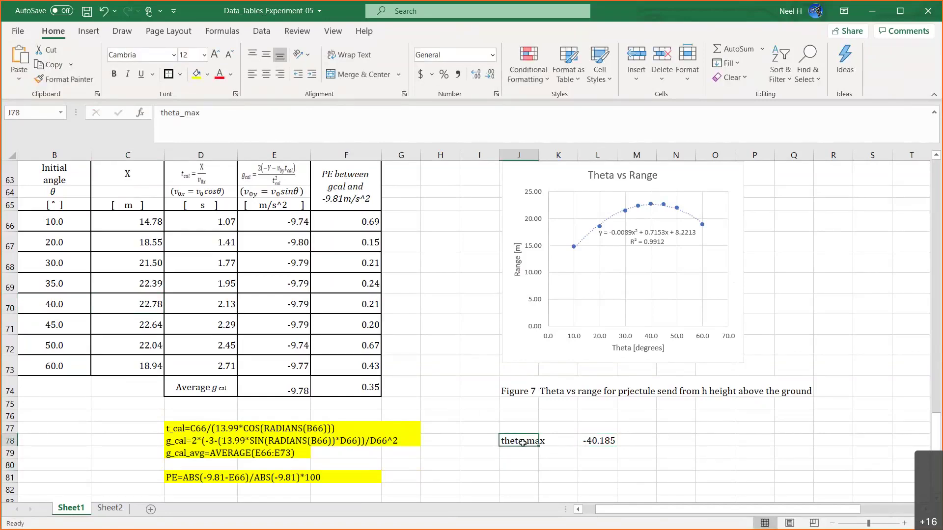
pyautogui.click(213, 110)
pyautogui.write('=')
pyautogui.press('Escape')
pyautogui.write('-40.185')
pyautogui.press('Down')
pyautogui.click(513, 440)
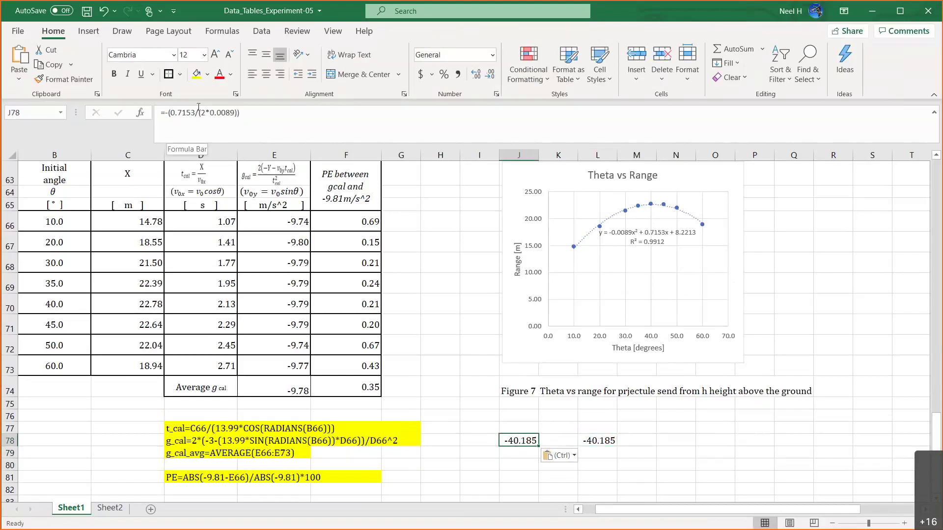
pyautogui.hotkey('ctrl', 'z')
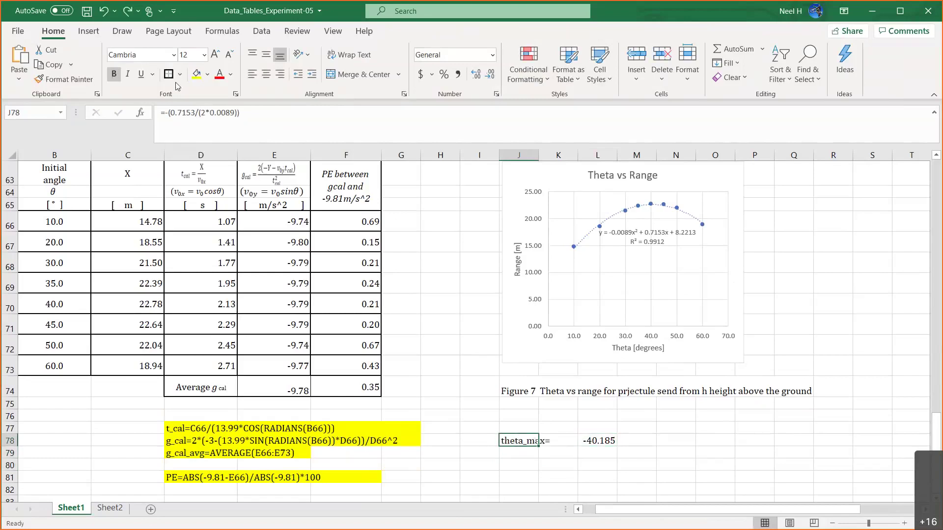
# - Append the copied formula to the label in J78 as text, giving theta_max=-(0.7153/(2*0.0089))
pyautogui.click(207, 113)
pyautogui.hotkey('ctrl', 'v')
pyautogui.press('Return')
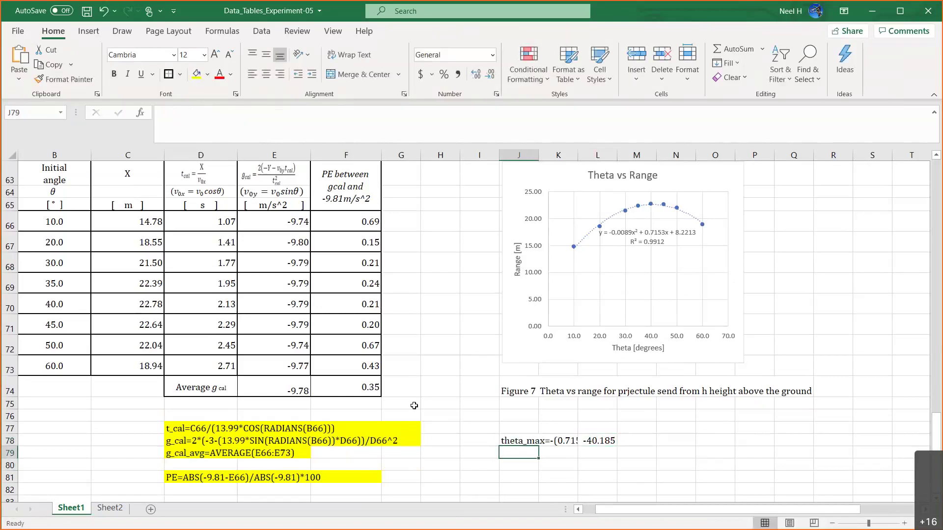
# - Break the text in J78 after "theta_max=" so that -(0.7153/(2*0.0089)) starts on a second line within the cell
pyautogui.click(518, 440)
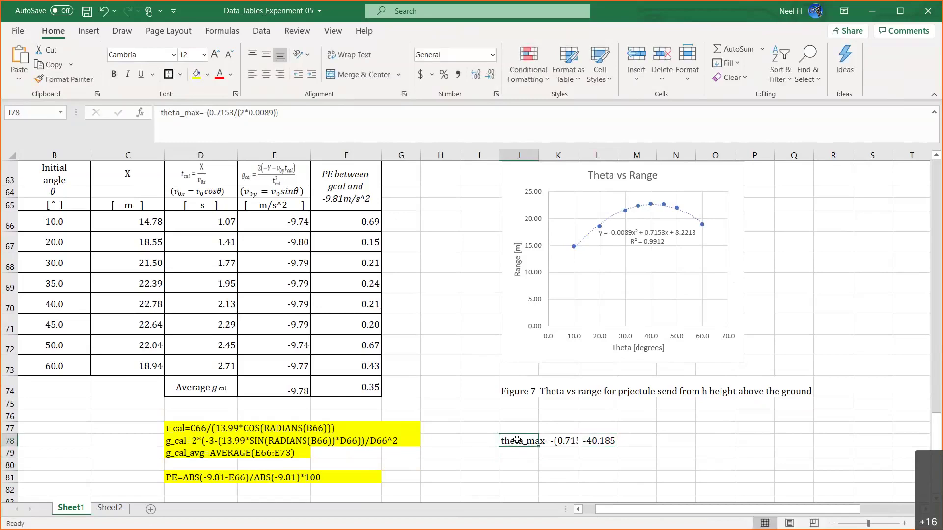
pyautogui.click(207, 112)
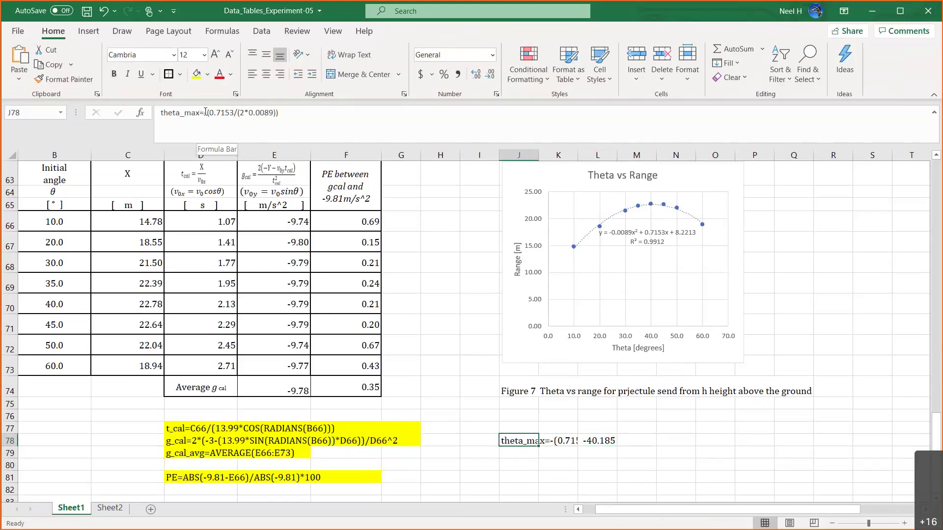
pyautogui.press('BackSpace')
pyautogui.click(207, 113)
pyautogui.press('BackSpace')
pyautogui.click(207, 113)
pyautogui.hotkey('alt', 'Return')
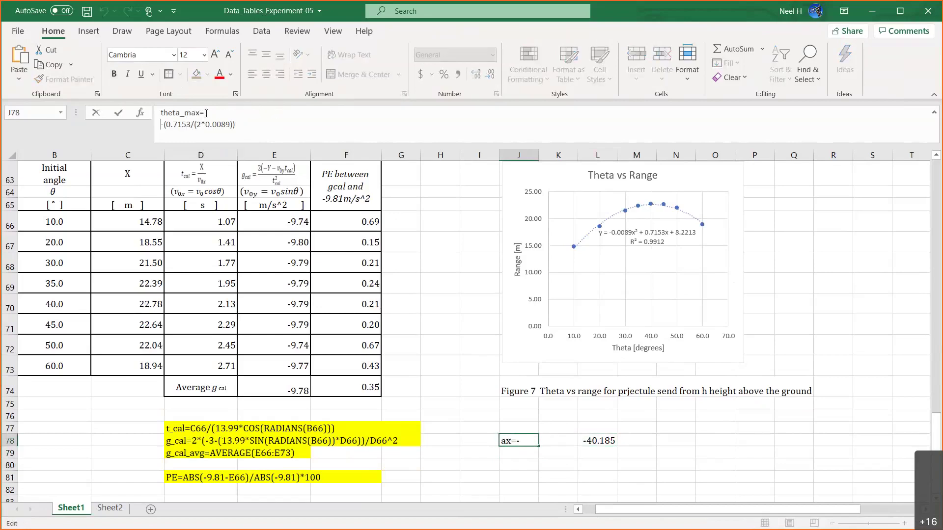
pyautogui.doubleClick(524, 436)
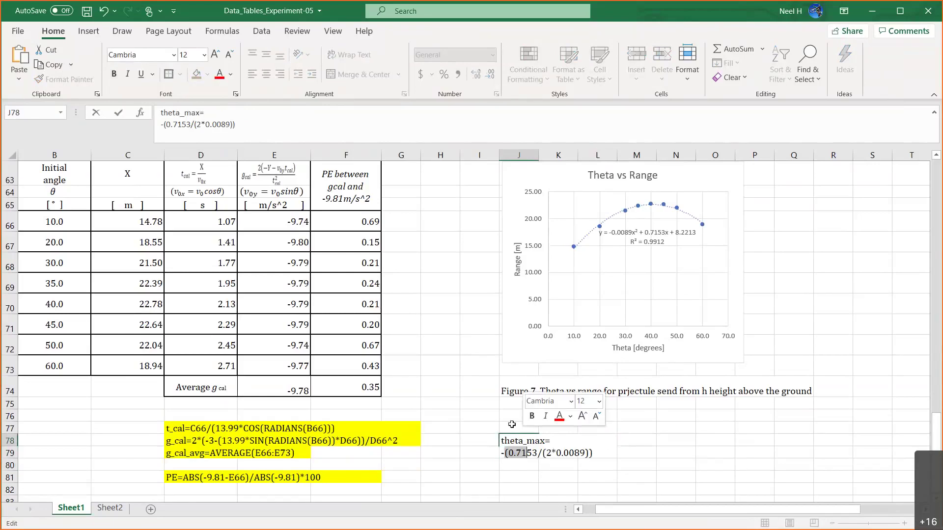
pyautogui.click(513, 426)
# - Widen column J so each line of the theta_max note fits, and reduce row 78 to about two lines high
pyautogui.scroll(-2, 516, 454)
pyautogui.scroll(-1, 516, 453)
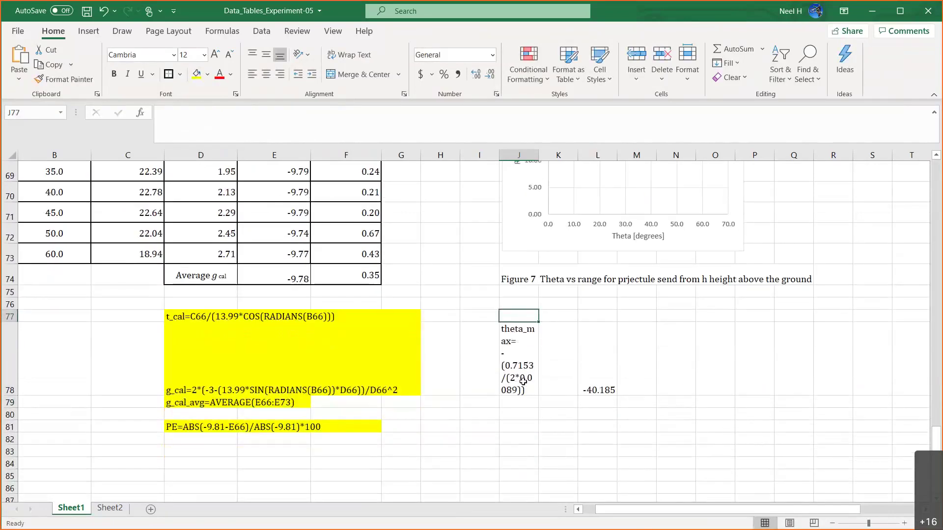
pyautogui.click(521, 364)
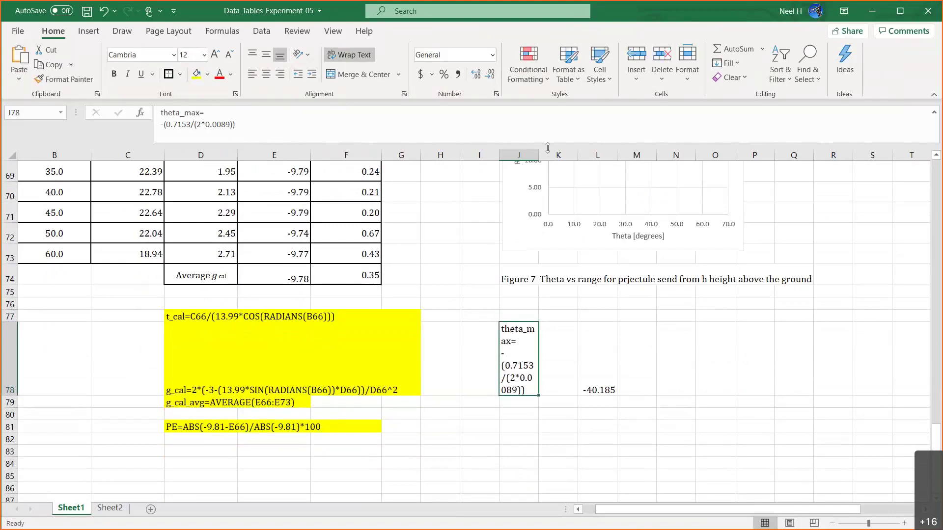
pyautogui.moveTo(539, 155); pyautogui.dragTo(604, 166)
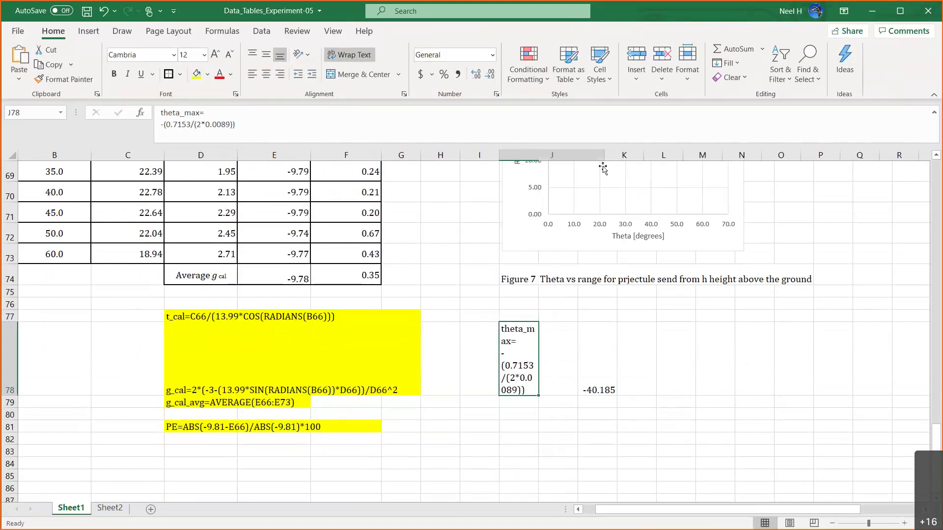
pyautogui.click(648, 340)
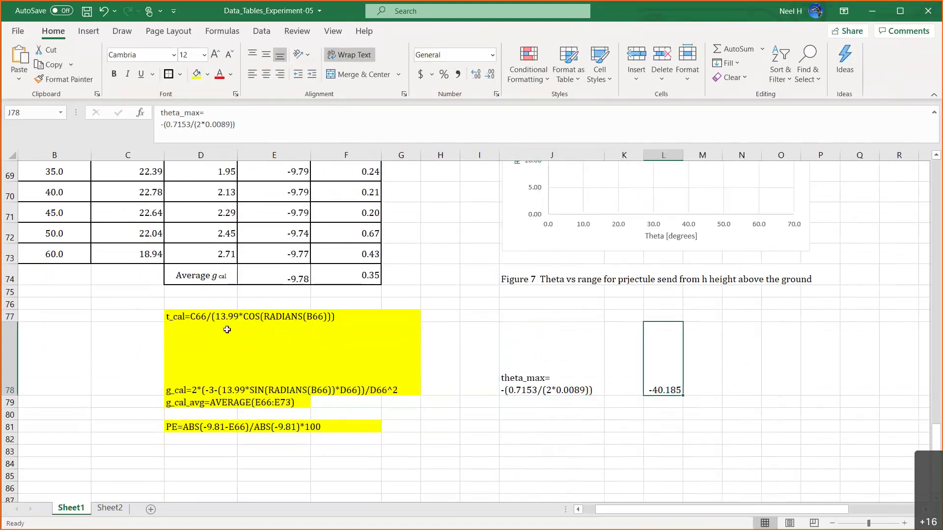
pyautogui.moveTo(12, 396); pyautogui.dragTo(17, 349)
# - Highlight the theta_max note and its value in J78:L78 with yellow fill
pyautogui.moveTo(534, 348); pyautogui.dragTo(665, 326)
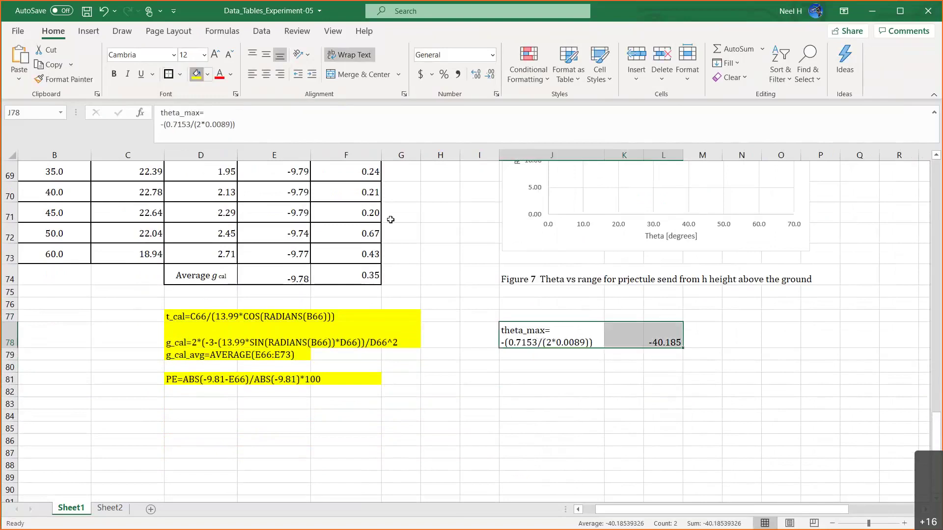
pyautogui.click(196, 74)
pyautogui.click(614, 415)
# - Review Table 5 with the Figure 7 chart, Table 1 with its Figure 4 graph, and the handwritten derivation on Sheet2
pyautogui.scroll(4, 618, 413)
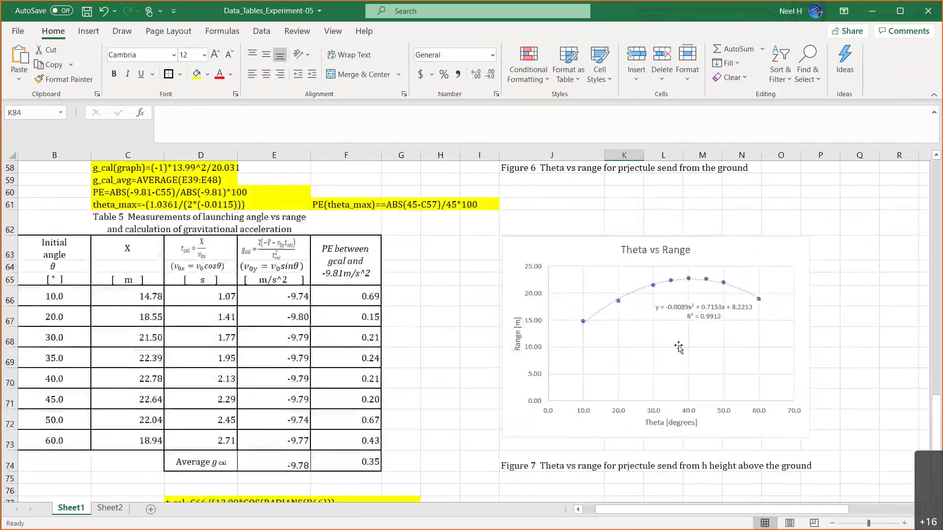
pyautogui.scroll(-2, 618, 412)
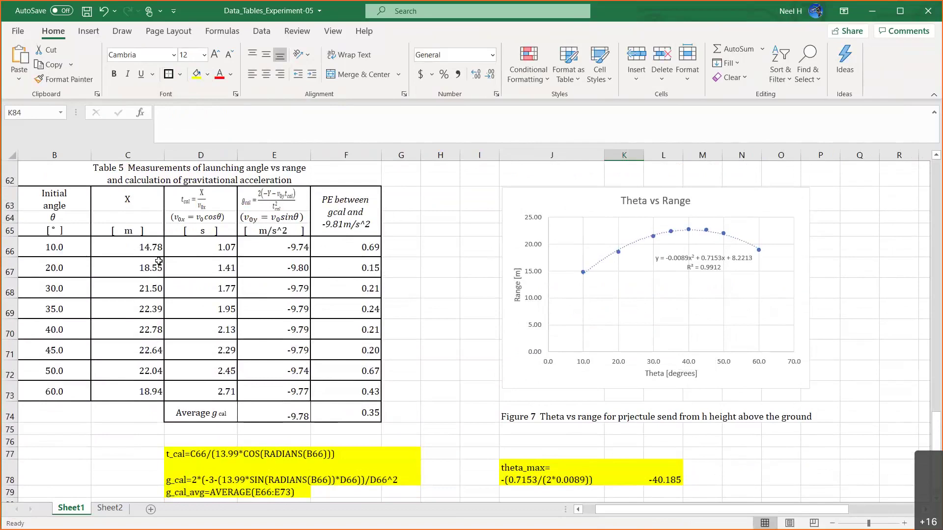
pyautogui.scroll(-2, 388, 395)
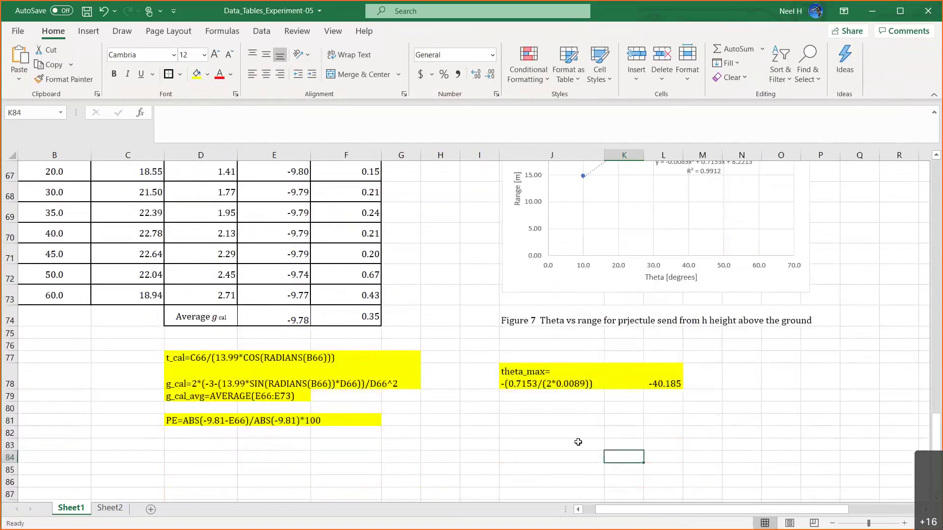
pyautogui.click(588, 422)
pyautogui.click(624, 299)
pyautogui.click(563, 404)
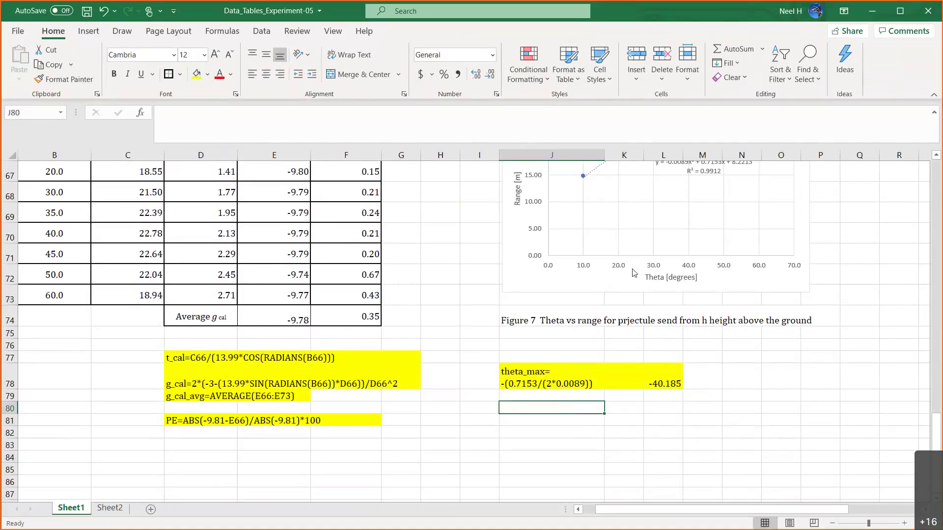
pyautogui.scroll(2, 634, 332)
pyautogui.scroll(18, 634, 332)
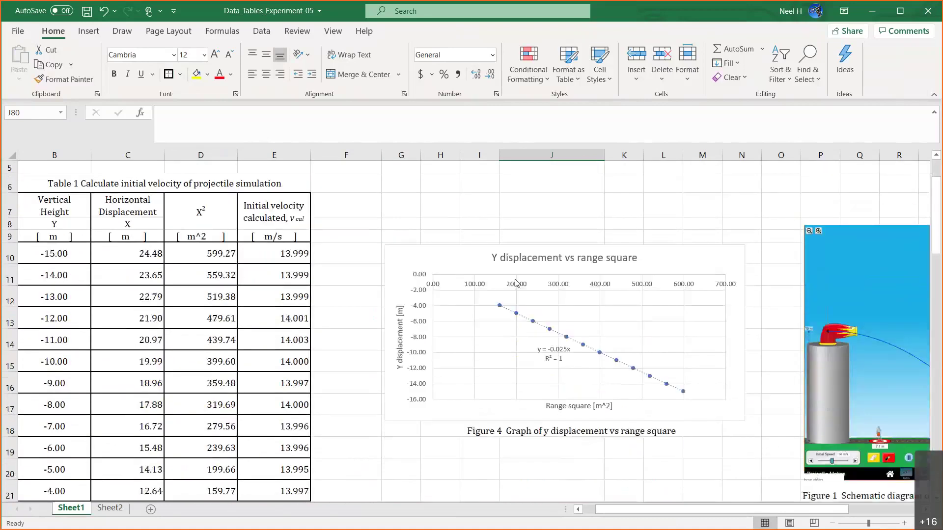
pyautogui.click(379, 222)
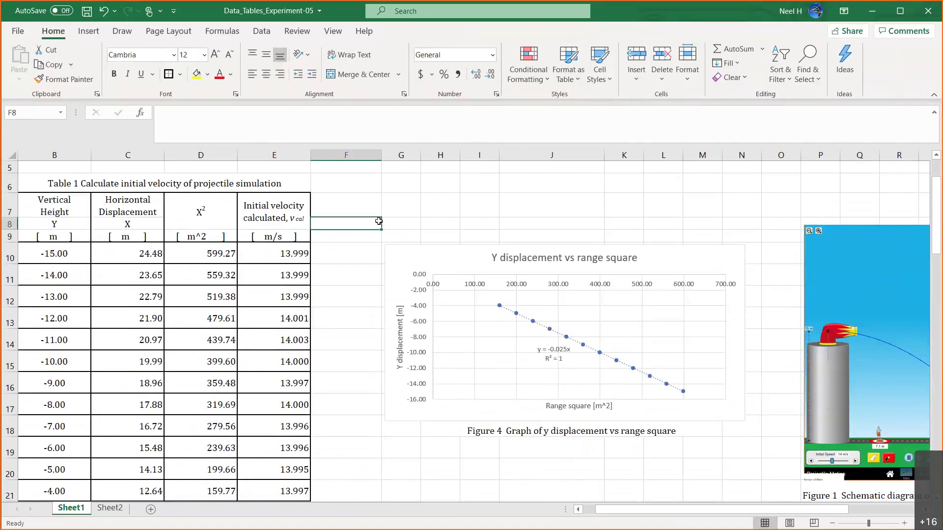
pyautogui.hscroll(-1, 325, 275)
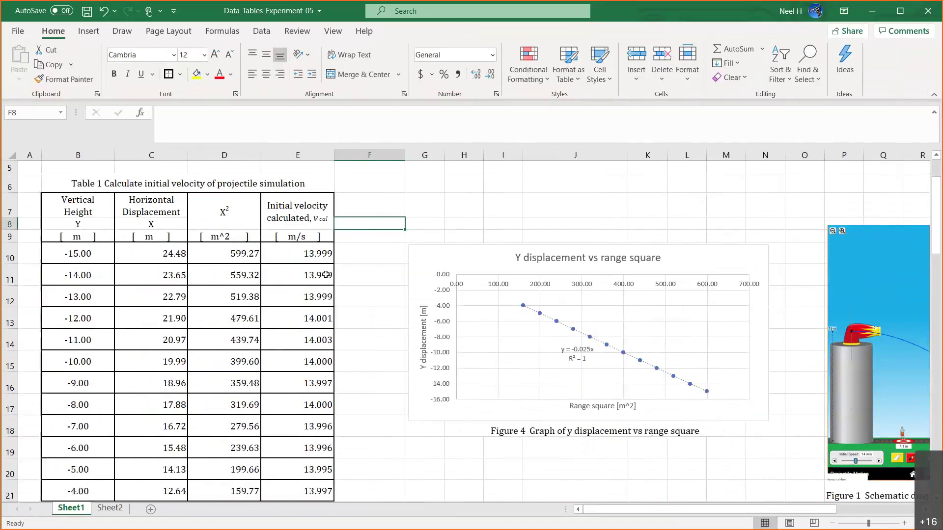
pyautogui.click(109, 510)
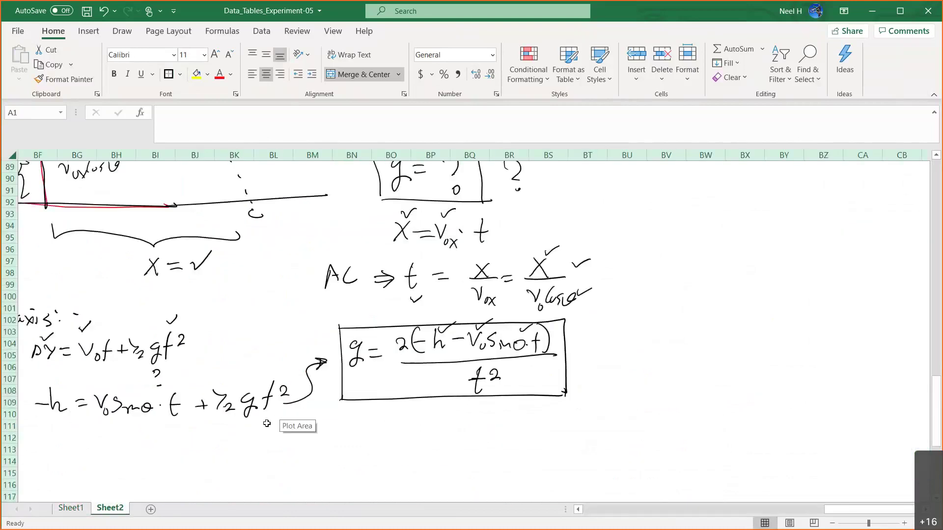
pyautogui.click(71, 510)
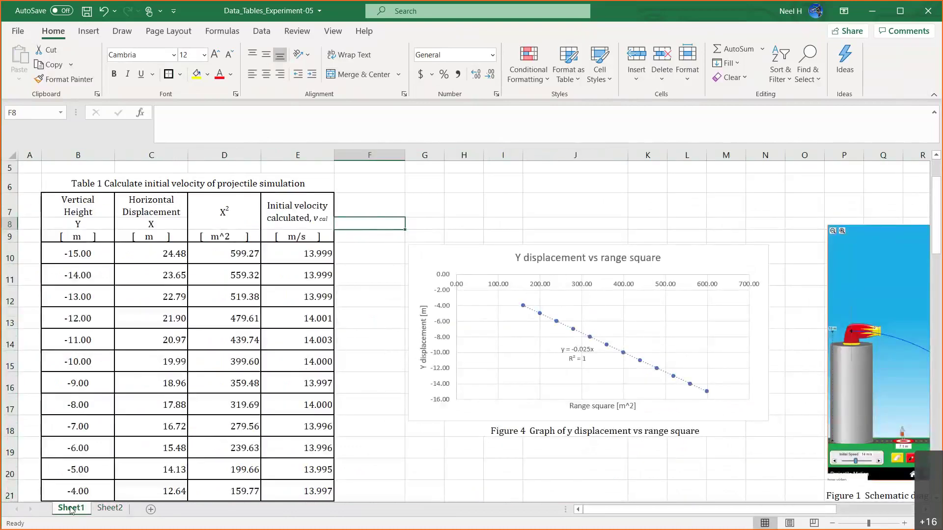